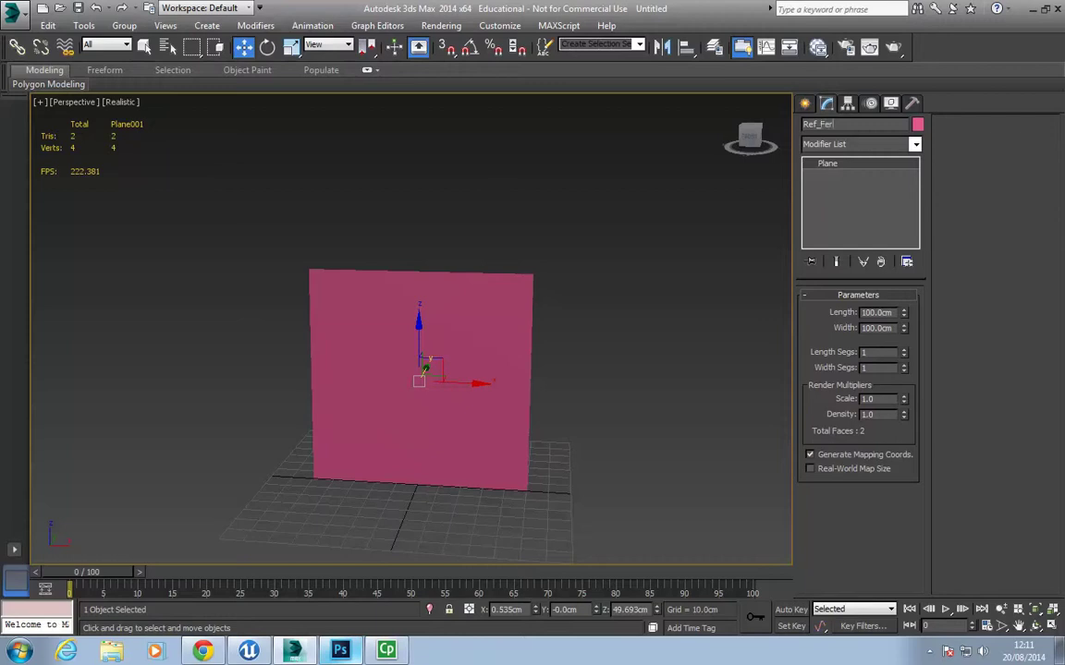
# Convert the Ref_Front plane to an editable poly.
pyautogui.rightClick(347, 347)
pyautogui.moveTo(383, 482)
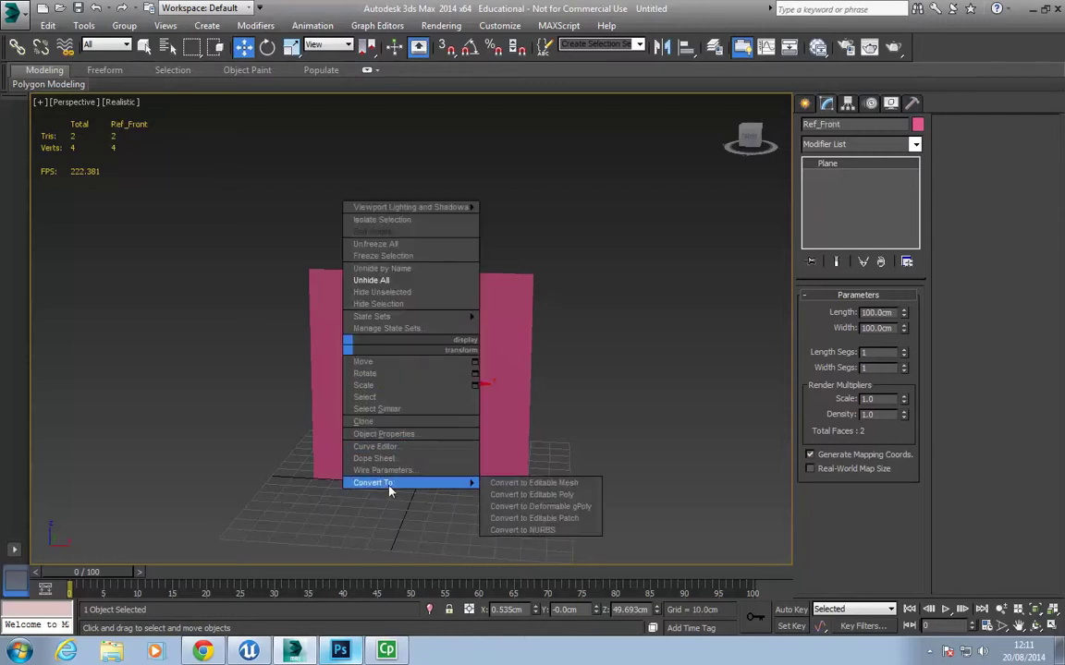
pyautogui.click(534, 492)
pyautogui.keyDown('alt'); pyautogui.moveTo(435, 452); pyautogui.dragTo(494, 437, button='middle'); pyautogui.keyUp('alt')
# Create a Standard material in the Slate Material Editor and assign it to the Ref_Front plane.
pyautogui.press('m')
pyautogui.scroll(-10, 421, 393)
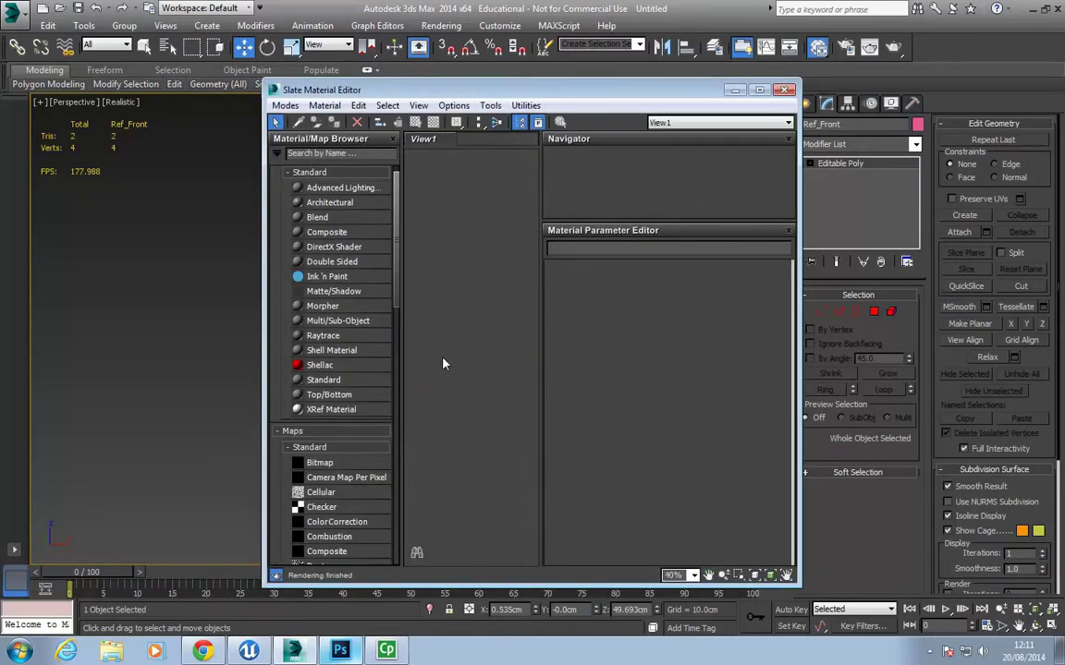
pyautogui.click(314, 106)
pyautogui.click(313, 397)
pyautogui.moveTo(315, 382); pyautogui.dragTo(443, 374)
pyautogui.moveTo(607, 91); pyautogui.dragTo(405, 109)
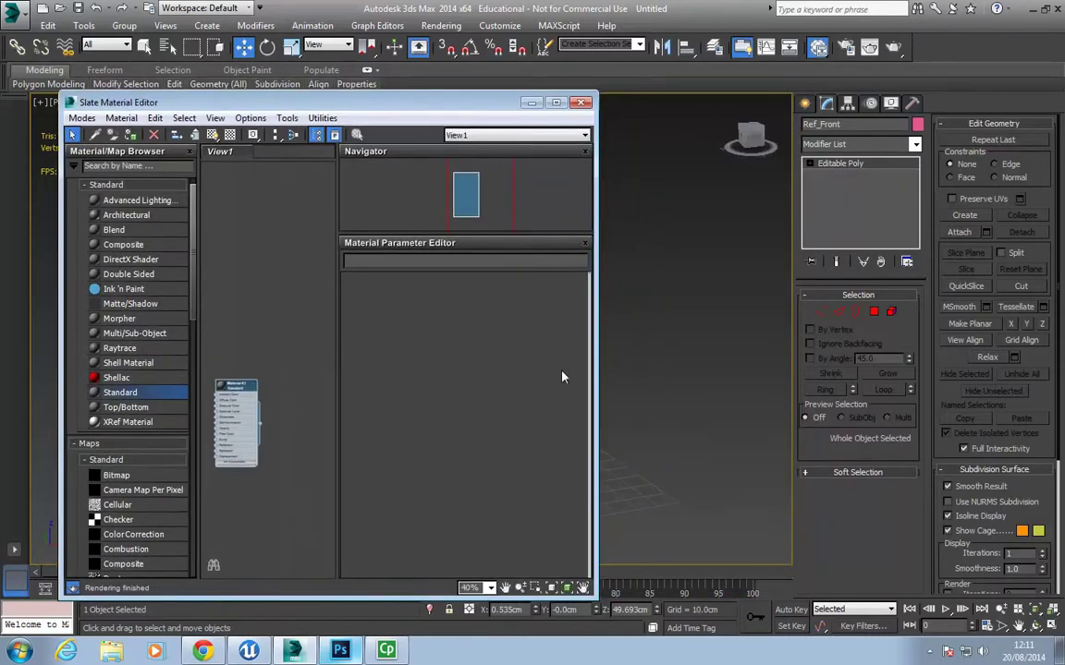
pyautogui.moveTo(259, 424); pyautogui.dragTo(617, 361)
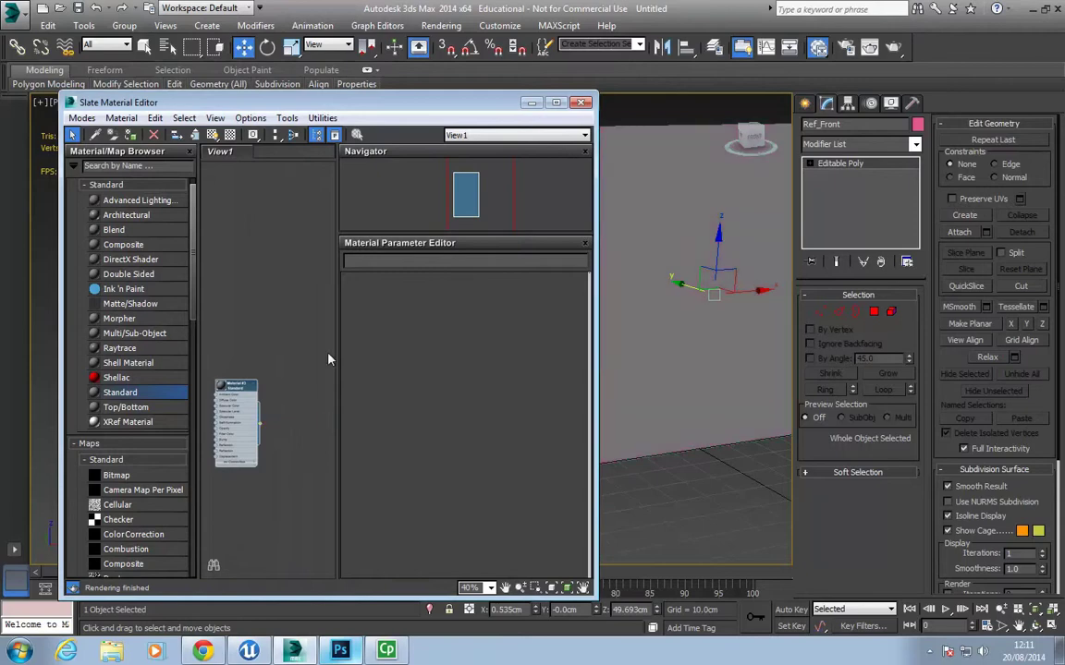
# Open the new material's parameters and rename it Ref_FRONT.
pyautogui.doubleClick(234, 395)
pyautogui.moveTo(234, 395); pyautogui.dragTo(269, 395)
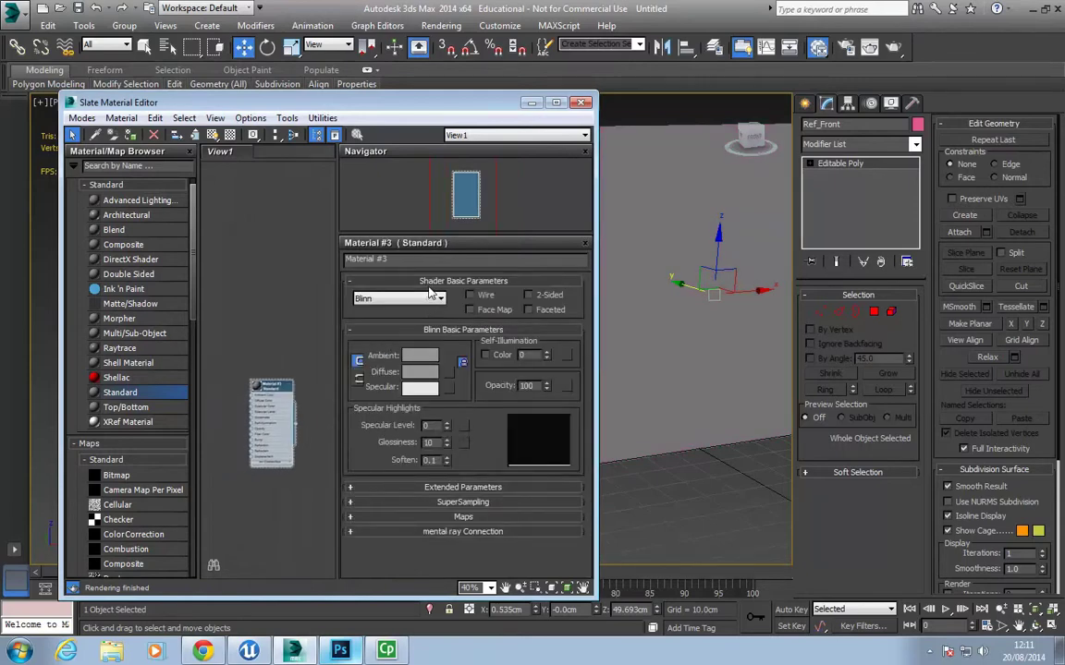
pyautogui.write('Ref_FRONT')
# Add a Bitmap map to the Diffuse Color of the Ref_FRONT material.
pyautogui.click(453, 515)
pyautogui.click(473, 327)
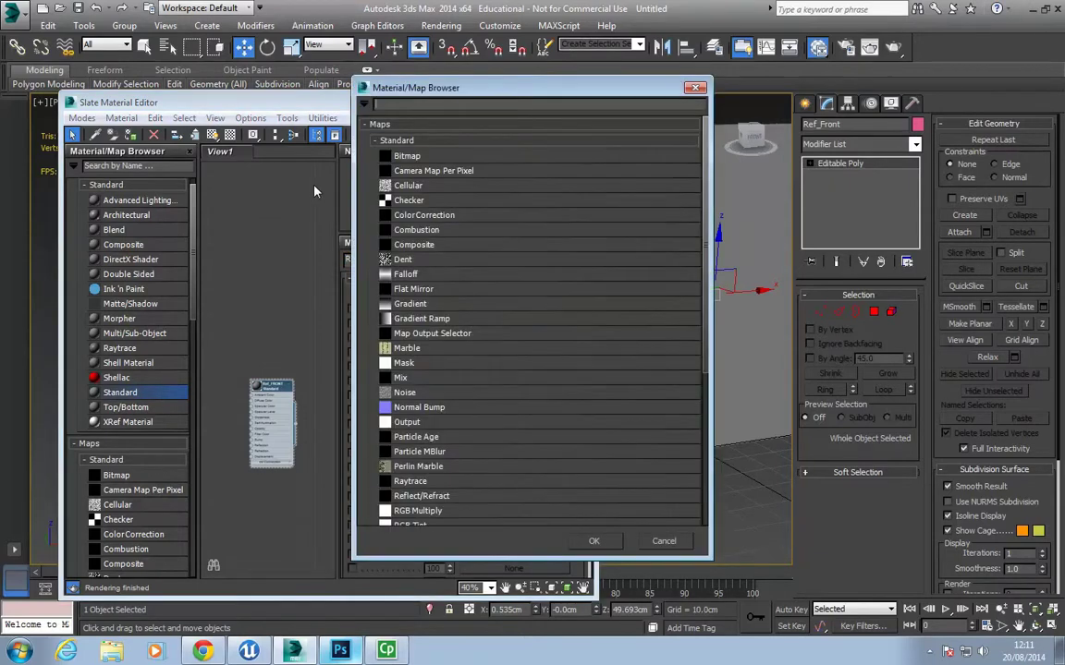
pyautogui.doubleClick(406, 158)
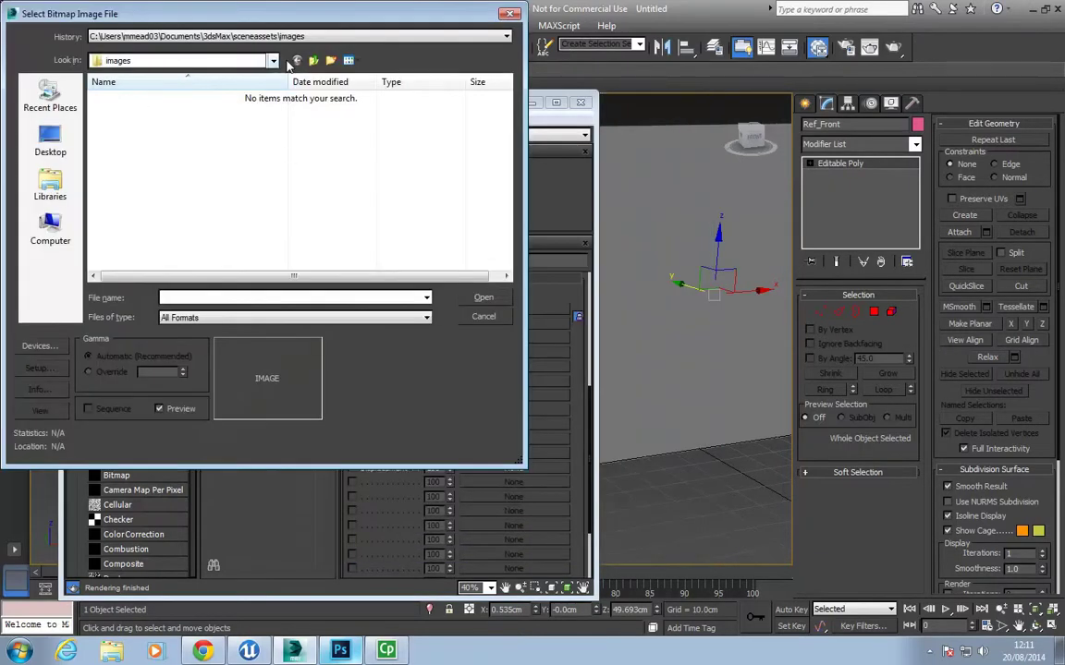
# Load Ref_front.tga as the bitmap from ADMIN\NewCourseContent\Game_Production\Year1\Week4_Crate\Concepts\RefPlanes on the G: drive.
pyautogui.click(49, 229)
pyautogui.doubleClick(189, 202)
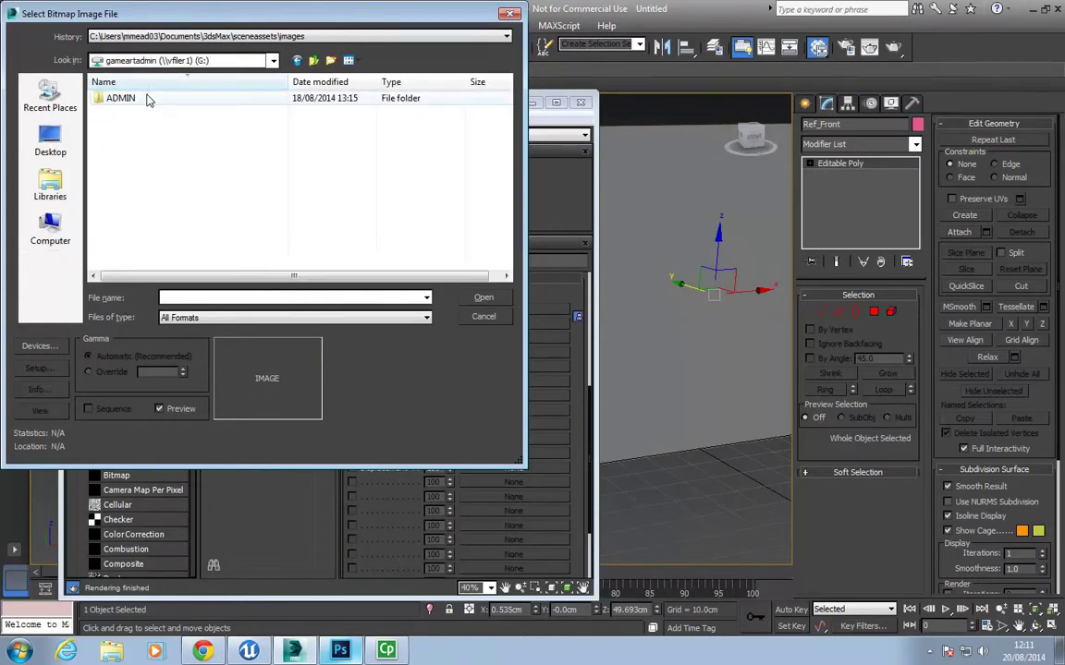
pyautogui.doubleClick(134, 94)
pyautogui.doubleClick(143, 240)
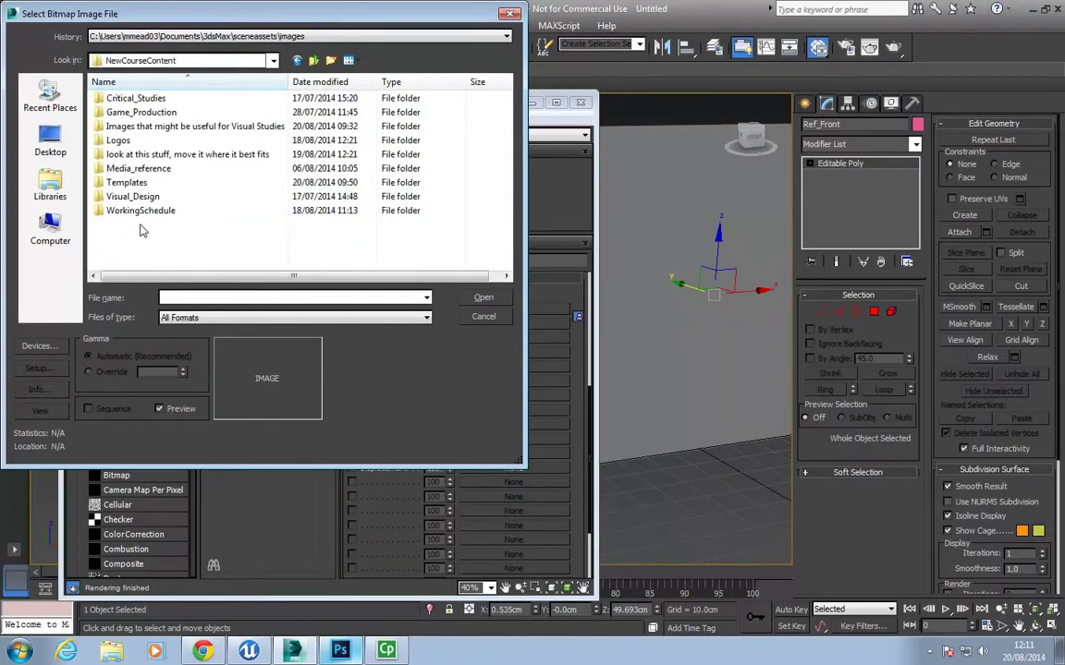
pyautogui.doubleClick(134, 113)
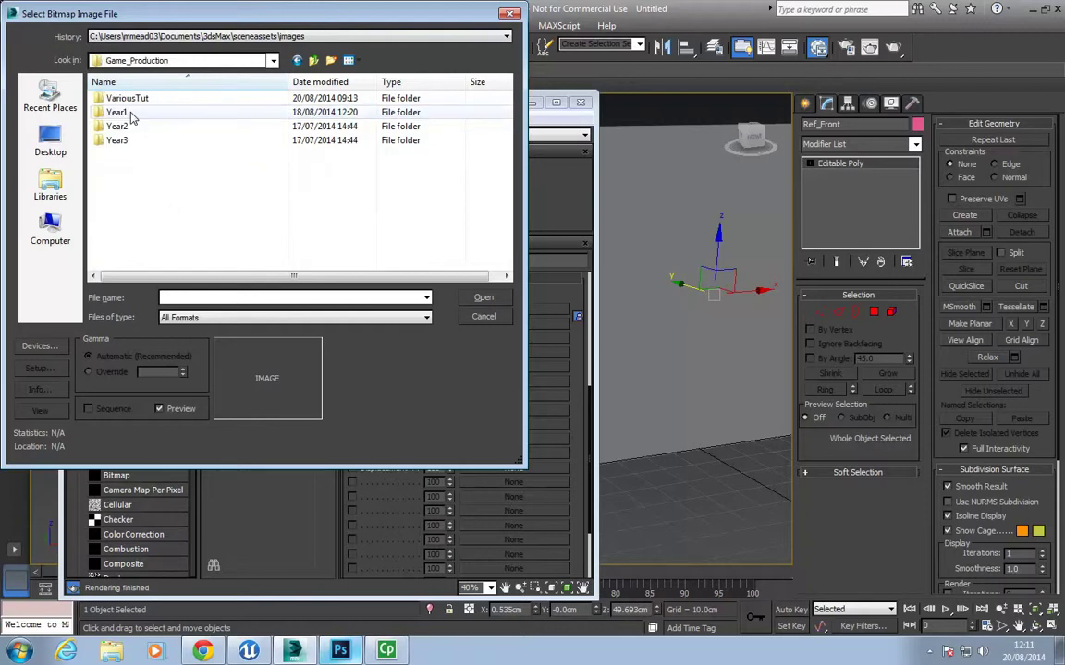
pyautogui.doubleClick(133, 113)
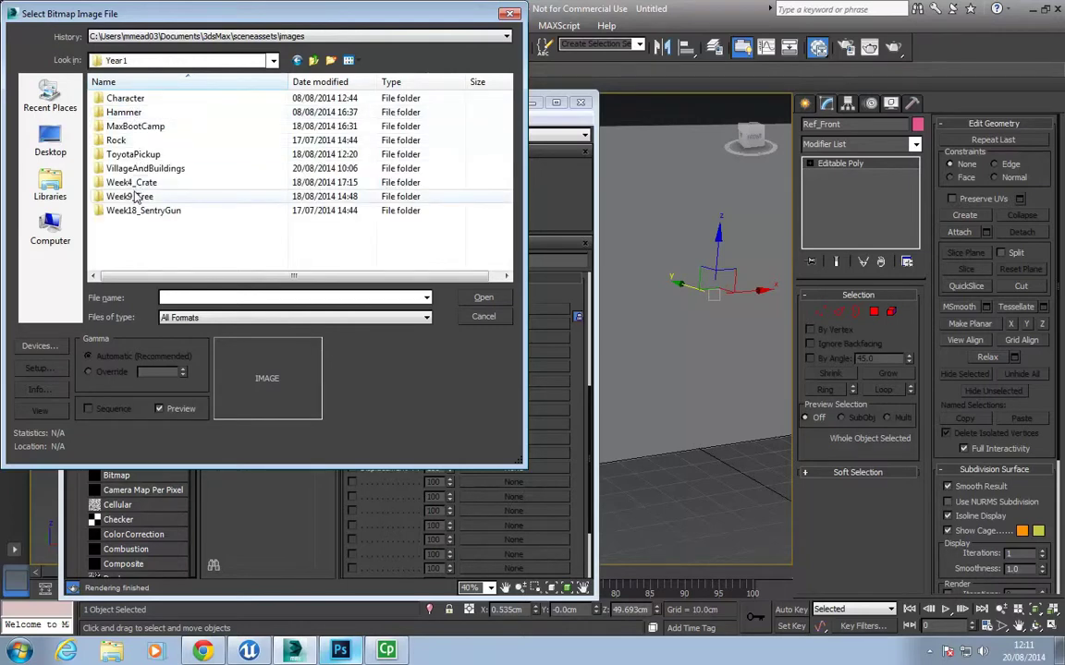
pyautogui.doubleClick(152, 198)
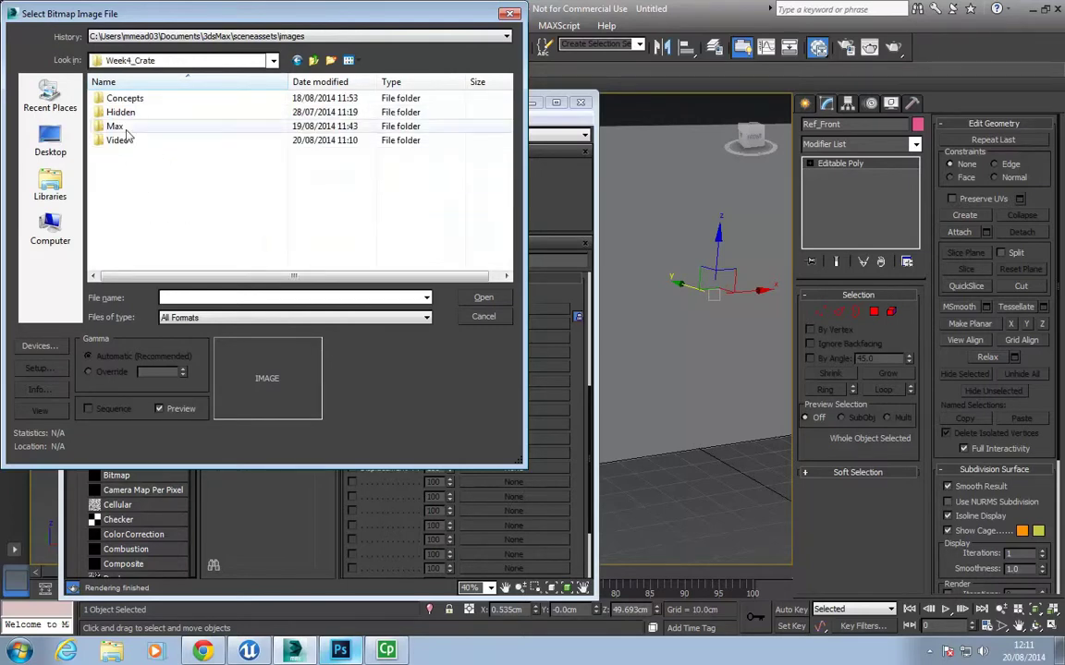
pyautogui.doubleClick(125, 100)
pyautogui.doubleClick(124, 99)
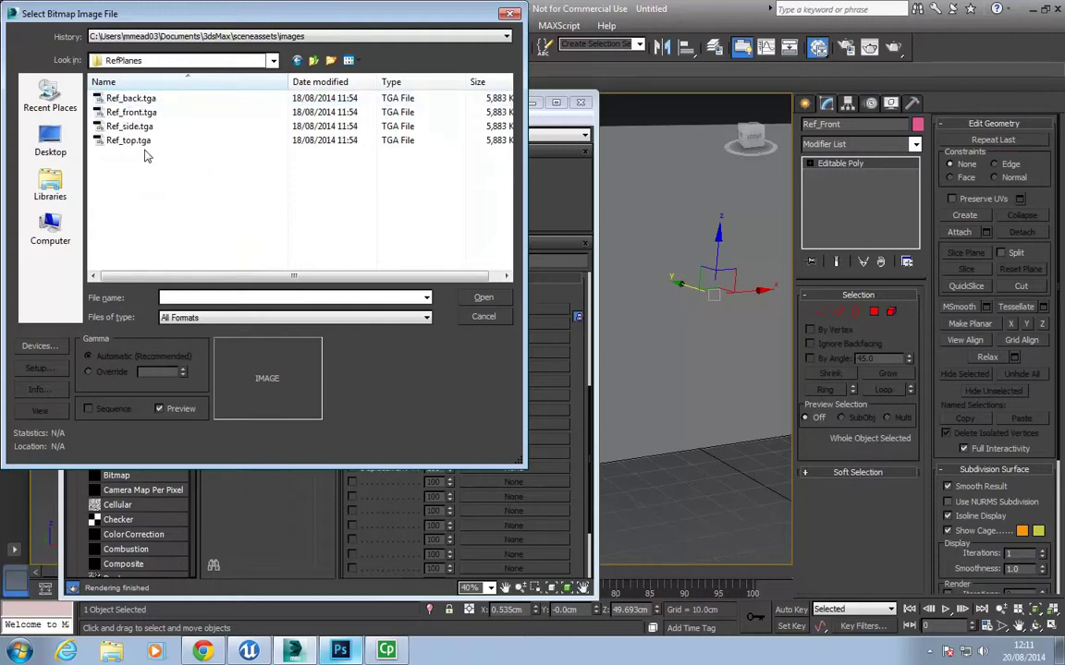
pyautogui.click(129, 111)
pyautogui.doubleClick(130, 112)
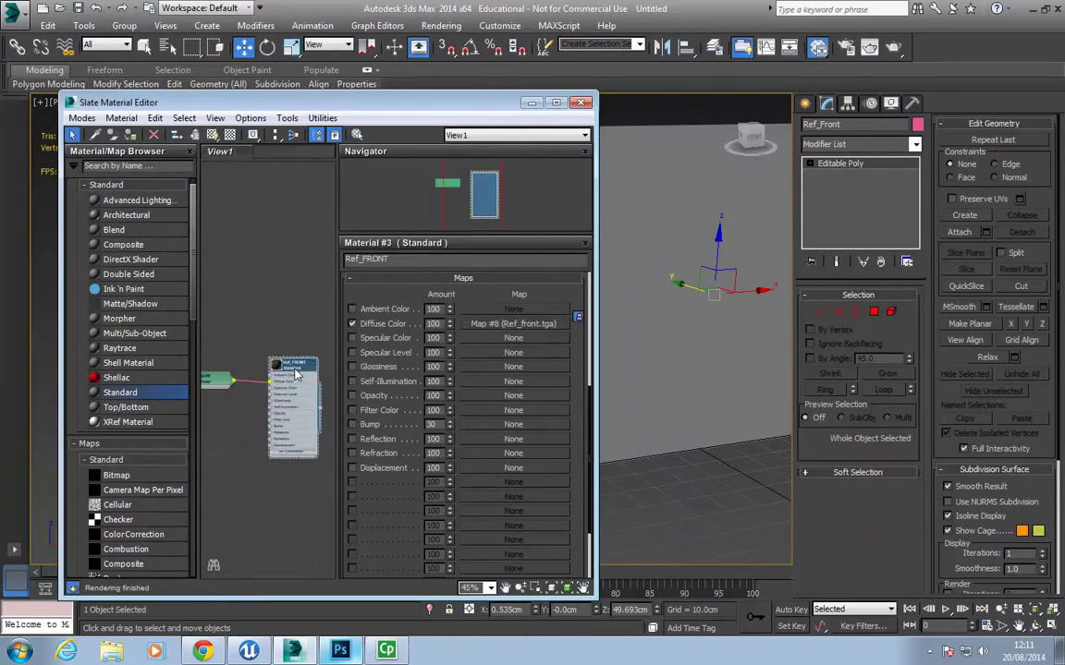
# Show the Ref_FRONT material's texture in the viewport and close the material editor.
pyautogui.click(213, 135)
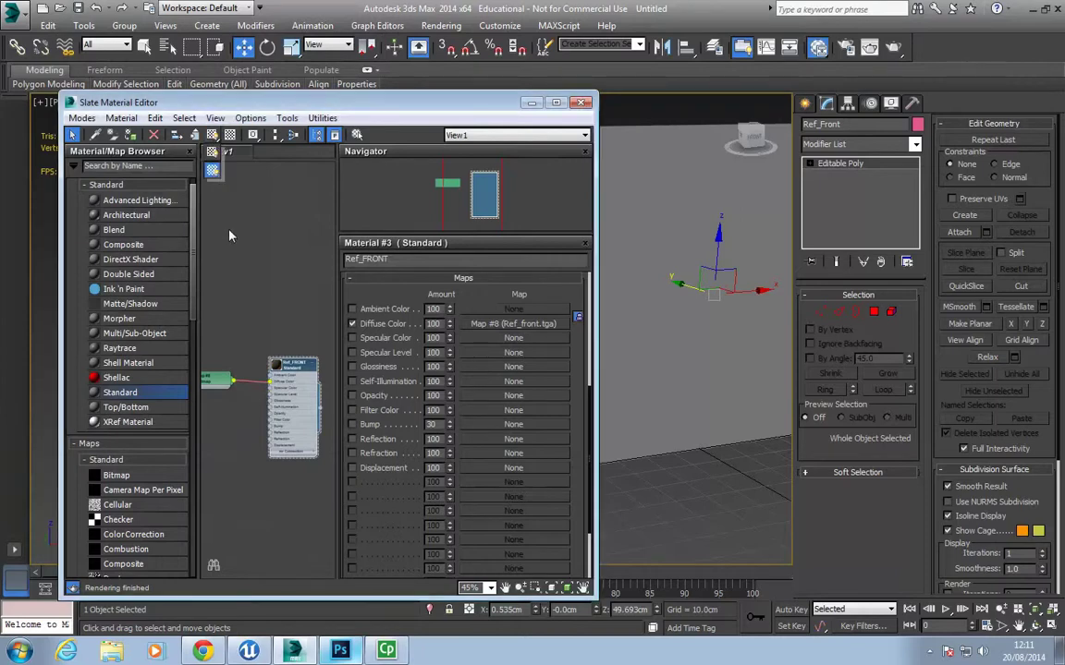
pyautogui.click(581, 104)
pyautogui.scroll(-6, 617, 427)
pyautogui.scroll(5, 615, 428)
pyautogui.moveTo(615, 428); pyautogui.dragTo(545, 448, button='middle')
pyautogui.keyDown('alt'); pyautogui.moveTo(545, 449); pyautogui.dragTo(431, 492, button='middle'); pyautogui.keyUp('alt')
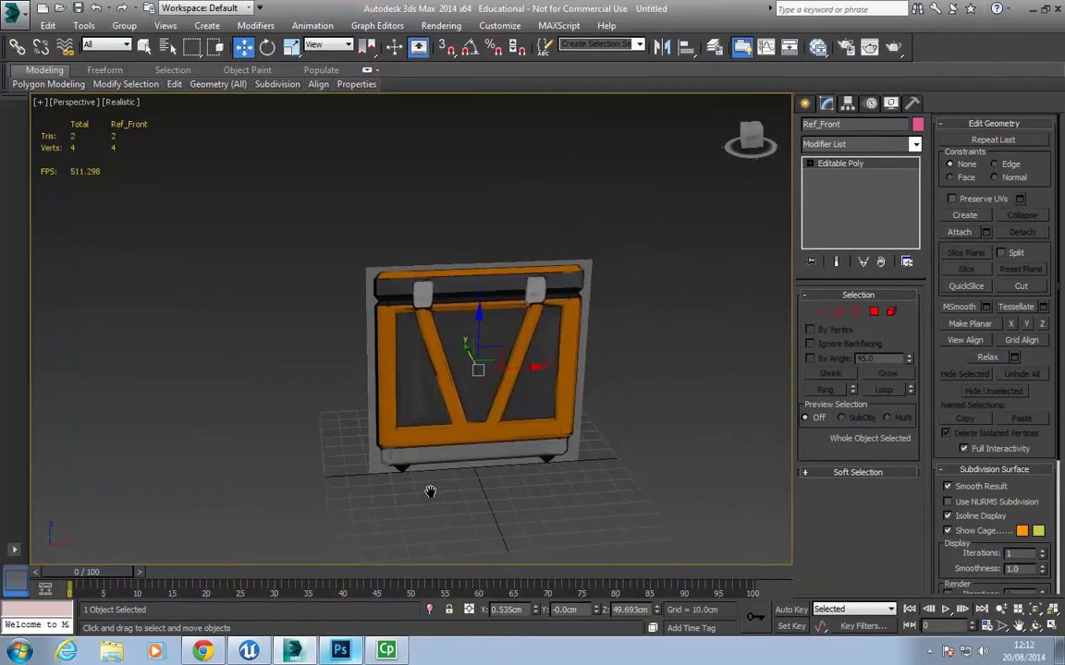
# Turn on angle snap and rotate a copy of the Ref_Front plane 90 degrees about the vertical axis, named Ref_SIDE.
pyautogui.press('e')
pyautogui.keyDown('shift'); pyautogui.moveTo(450, 388); pyautogui.dragTo(342, 370); pyautogui.keyUp('shift')
pyautogui.click(593, 387)
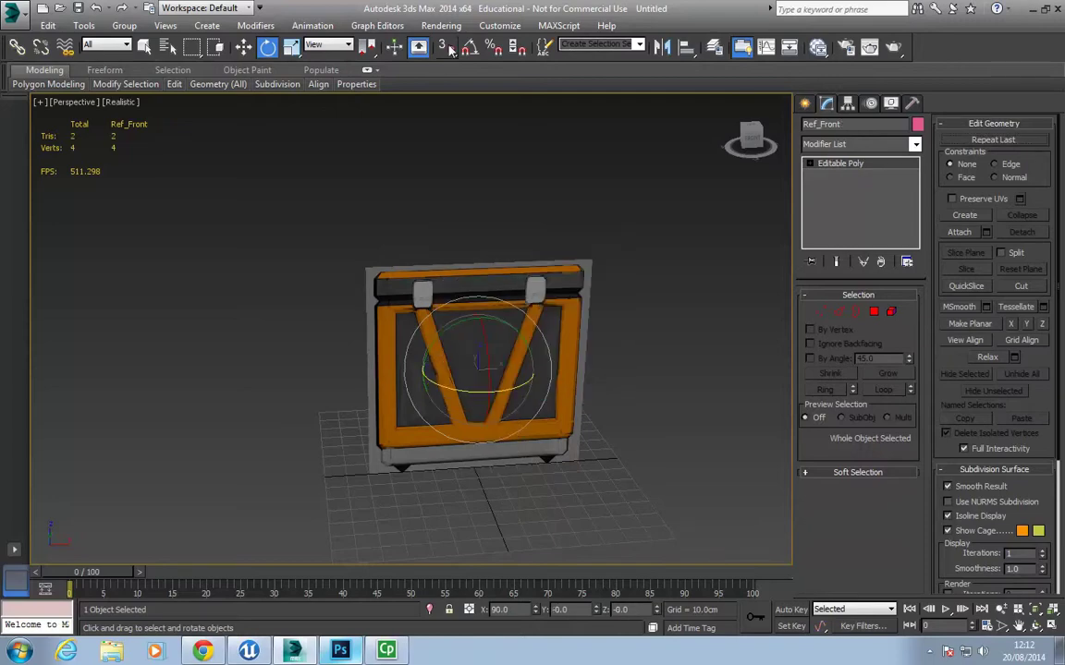
pyautogui.click(468, 46)
pyautogui.keyDown('shift'); pyautogui.moveTo(430, 381); pyautogui.dragTo(395, 379); pyautogui.keyUp('shift')
pyautogui.moveTo(506, 365); pyautogui.dragTo(464, 364)
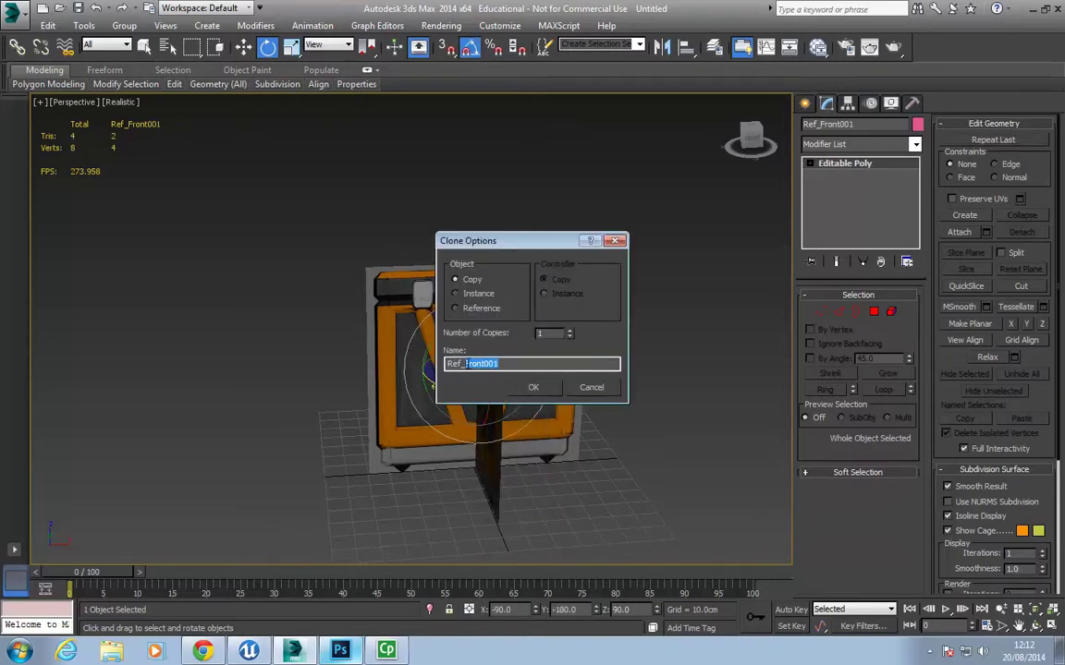
pyautogui.press('Tab')
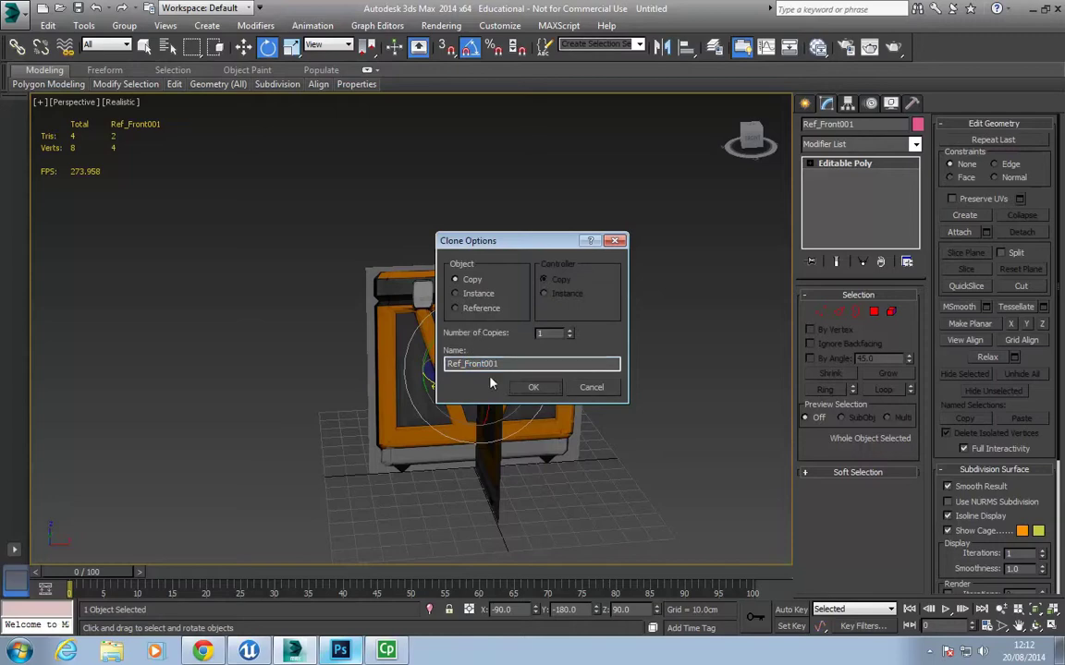
pyautogui.write('sIDE')
pyautogui.press('Return')
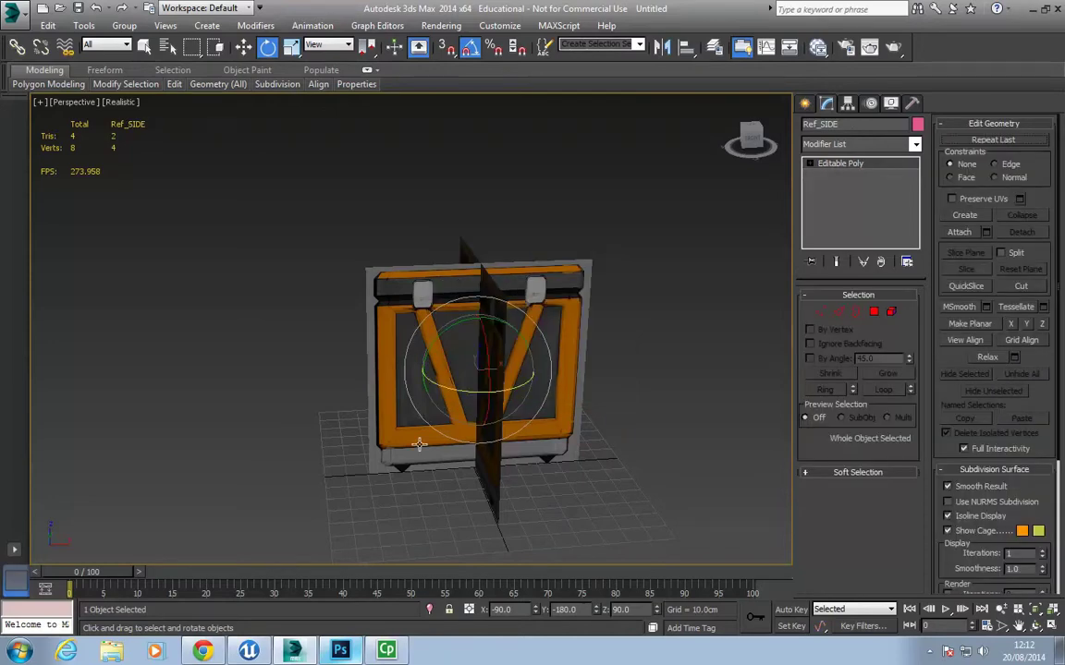
# Duplicate the Ref_FRONT material together with its bitmap node in the Slate Material Editor.
pyautogui.moveTo(420, 445)
pyautogui.keyDown('alt'); pyautogui.mouseDown(button='middle')
pyautogui.moveTo(527, 438)
pyautogui.moveTo(296, 429)
pyautogui.moveTo(317, 383)
pyautogui.mouseUp(button='middle'); pyautogui.keyUp('alt')
pyautogui.press('m')
pyautogui.moveTo(201, 291); pyautogui.dragTo(339, 430)
pyautogui.keyDown('shift'); pyautogui.moveTo(302, 345); pyautogui.dragTo(297, 456); pyautogui.keyUp('shift')
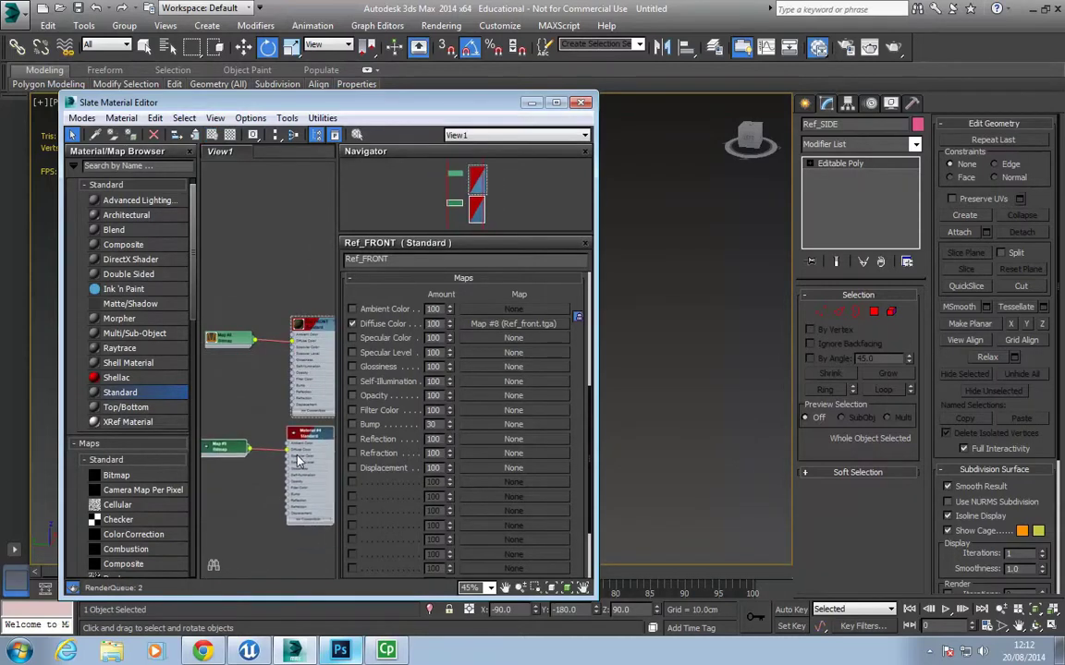
# Replace the bitmap image of the duplicated material with Ref_side.tga.
pyautogui.doubleClick(225, 447)
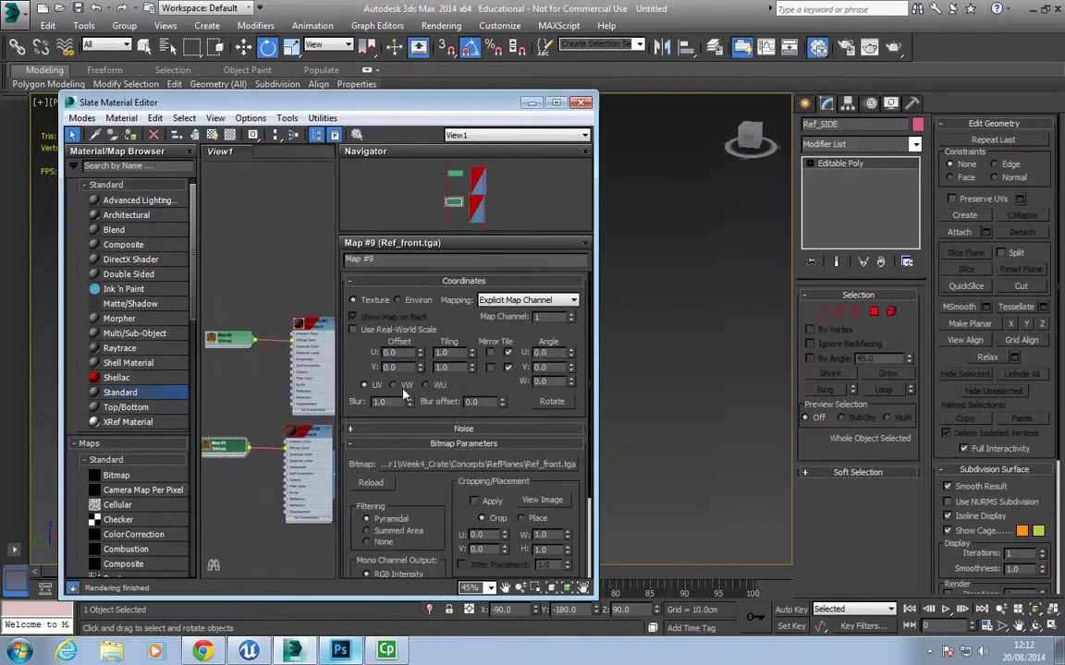
pyautogui.click(409, 468)
pyautogui.click(191, 253)
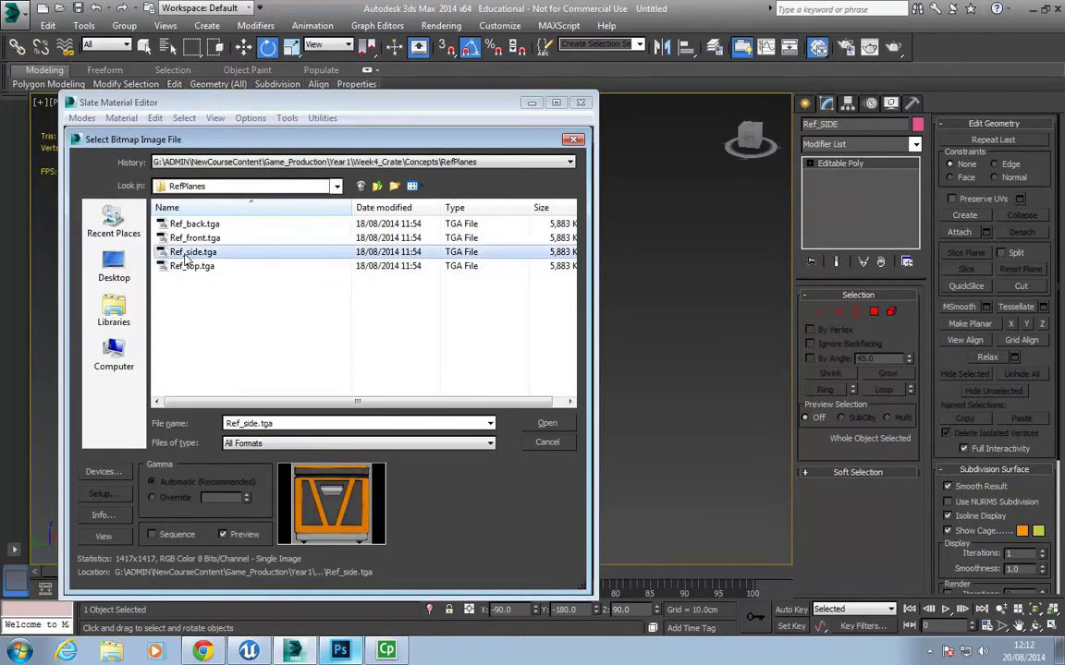
pyautogui.doubleClick(188, 254)
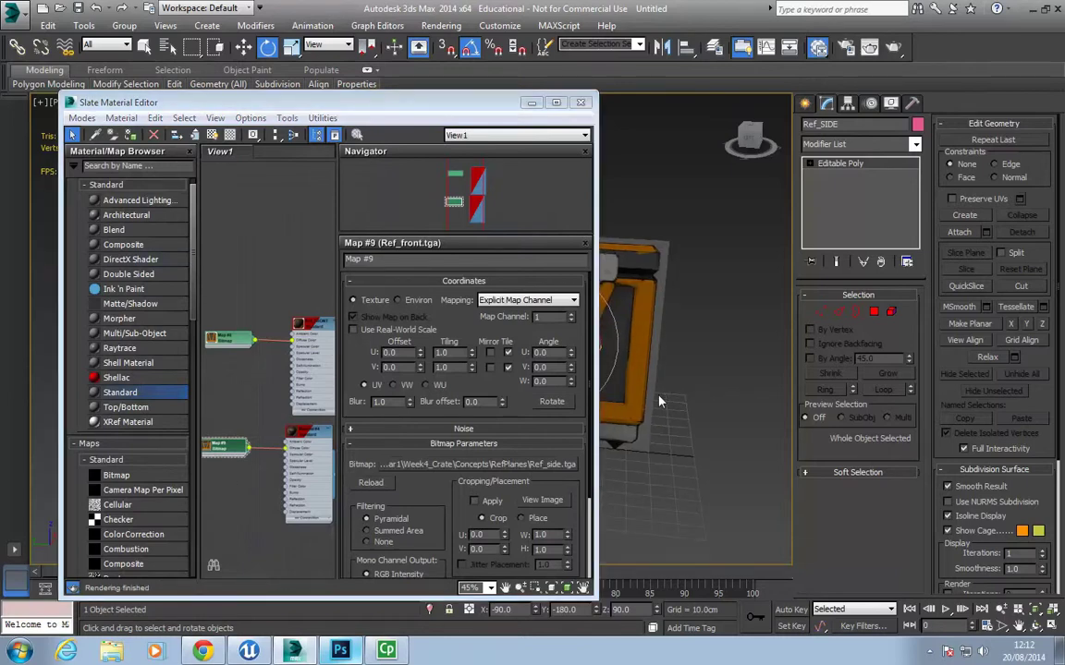
# Assign the material with the Ref_side.tga bitmap to the Ref_SIDE plane.
pyautogui.moveTo(300, 469); pyautogui.dragTo(258, 467, button='middle')
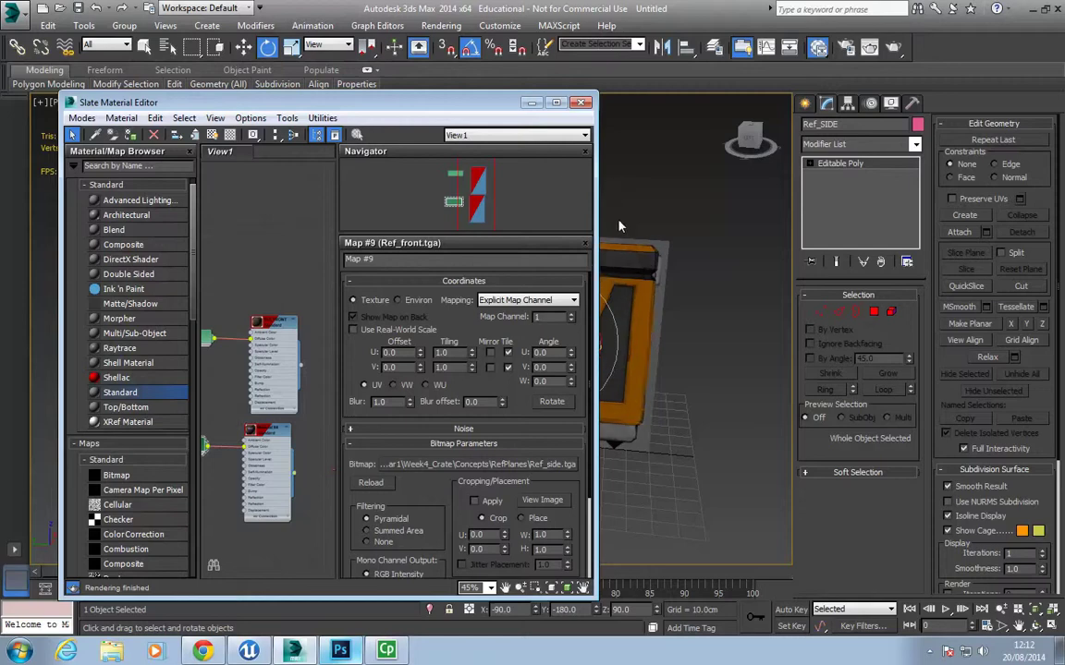
pyautogui.moveTo(725, 252); pyautogui.dragTo(679, 319, button='middle')
pyautogui.keyDown('alt'); pyautogui.moveTo(670, 264); pyautogui.dragTo(624, 296, button='middle'); pyautogui.keyUp('alt')
# Rotate a copy of the Ref_Front plane 180 degrees about the vertical axis and name it Ref_BACK.
pyautogui.click(637, 444)
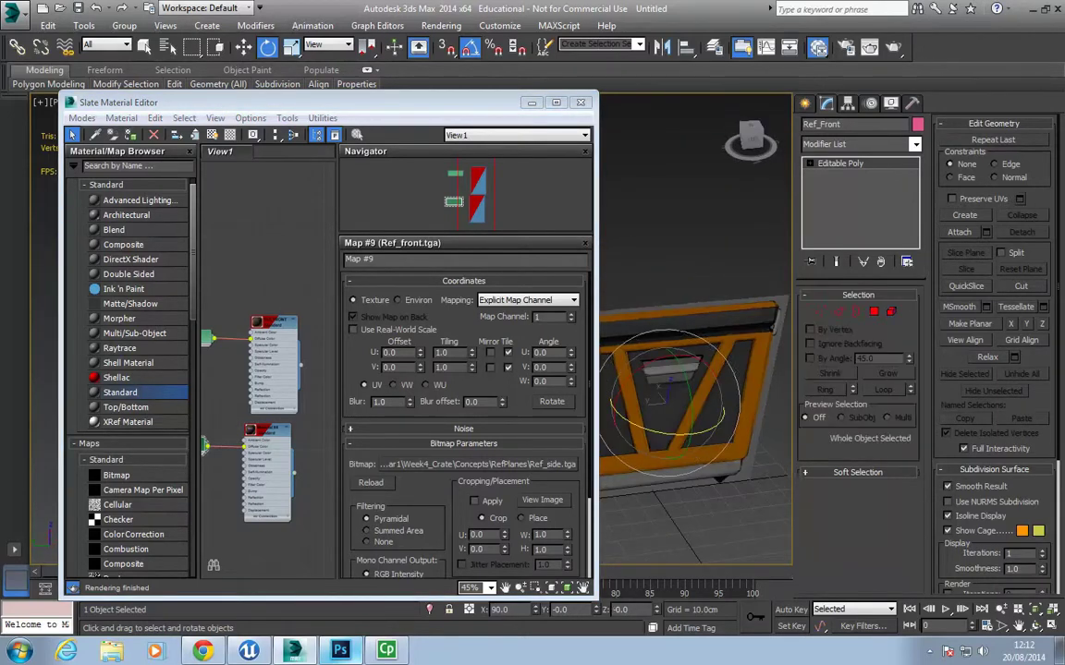
pyautogui.keyDown('alt'); pyautogui.moveTo(637, 453); pyautogui.dragTo(687, 441, button='middle'); pyautogui.keyUp('alt')
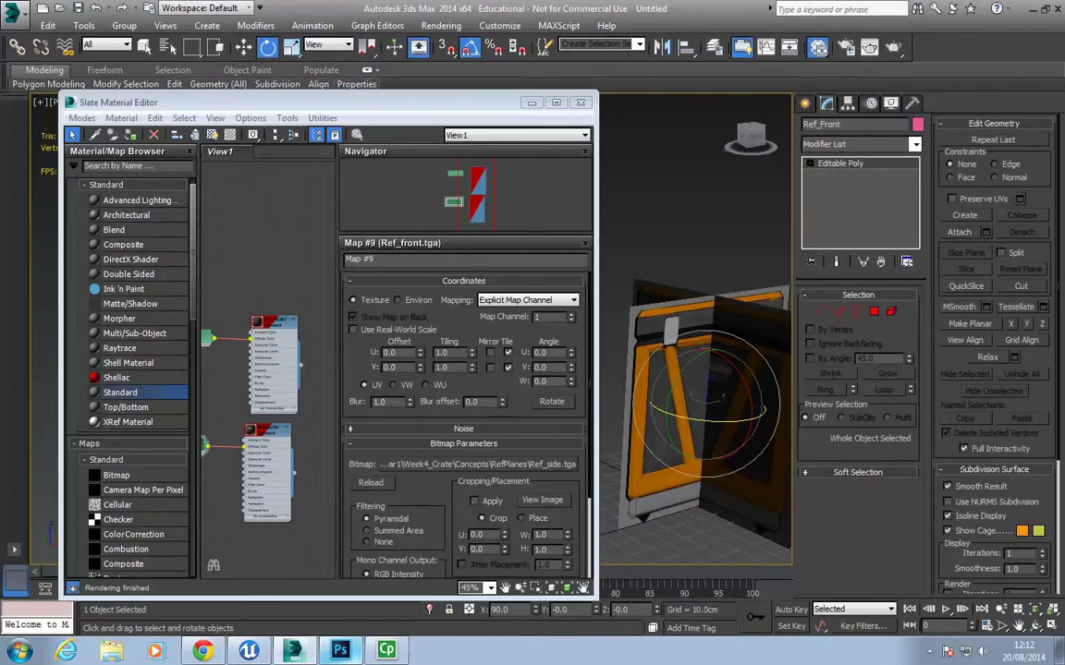
pyautogui.keyDown('shift'); pyautogui.moveTo(713, 422); pyautogui.dragTo(658, 413); pyautogui.keyUp('shift')
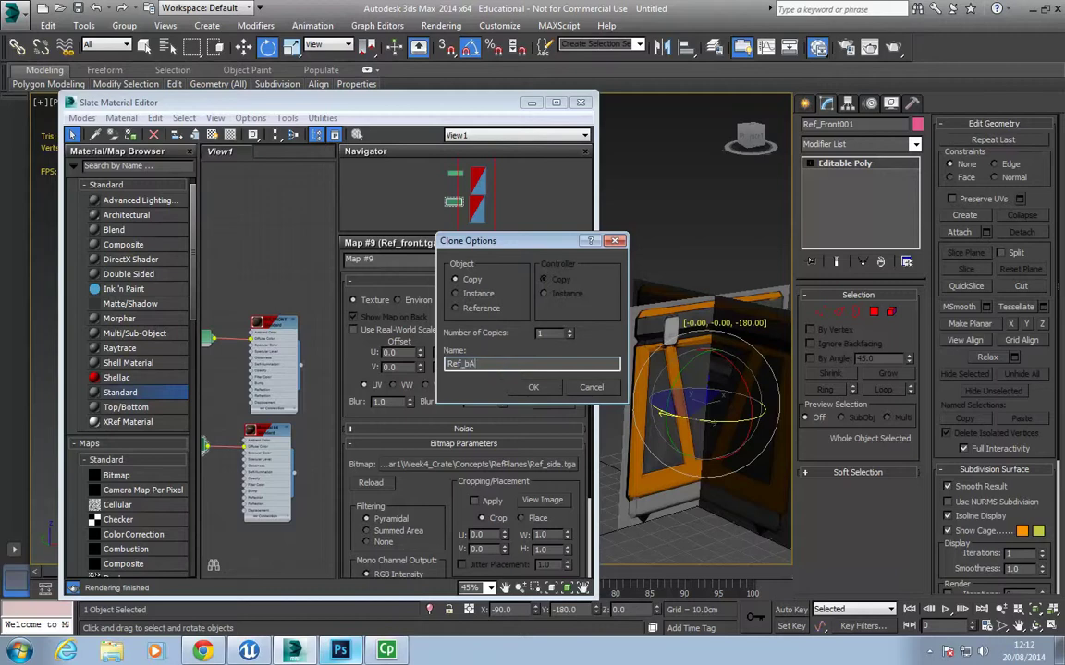
pyautogui.press('Return')
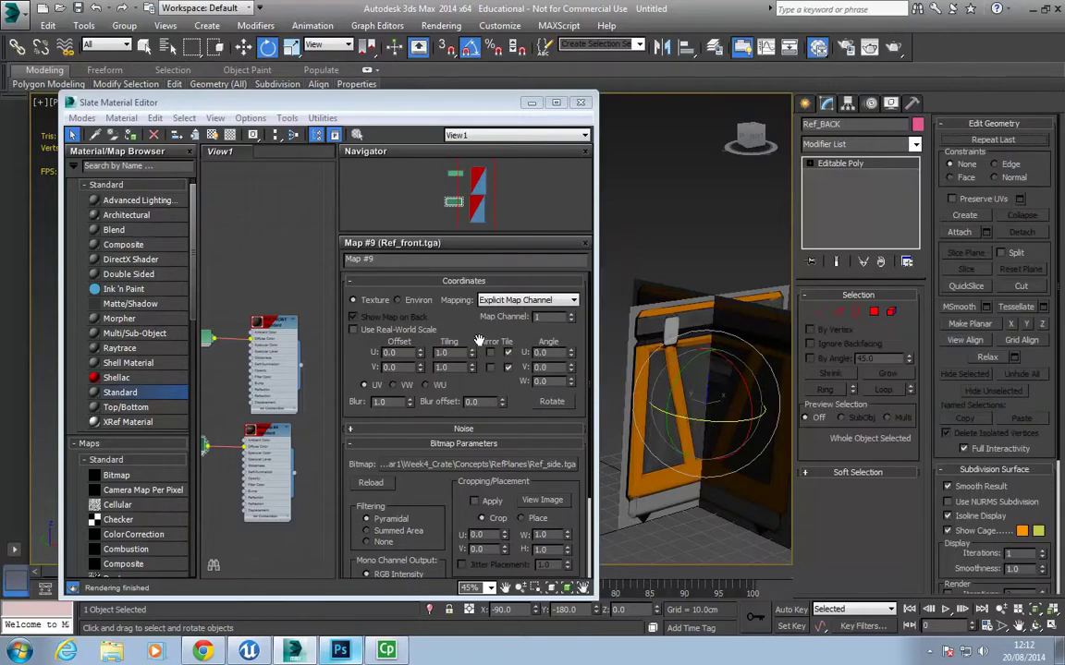
# Duplicate the side material and its bitmap node below the existing ones in the node view.
pyautogui.moveTo(328, 470); pyautogui.dragTo(354, 454, button='middle')
pyautogui.moveTo(319, 535)
pyautogui.mouseDown(button='middle')
pyautogui.moveTo(307, 528)
pyautogui.moveTo(315, 473)
pyautogui.mouseUp(button='middle')
pyautogui.moveTo(310, 469); pyautogui.dragTo(221, 375)
pyautogui.moveTo(287, 362)
pyautogui.keyDown('shift'); pyautogui.mouseDown()
pyautogui.moveTo(285, 496)
pyautogui.moveTo(291, 466)
pyautogui.mouseUp(); pyautogui.keyUp('shift')
# Replace the bitmap image of the third material with Ref_back.tga.
pyautogui.doubleClick(213, 483)
pyautogui.click(417, 464)
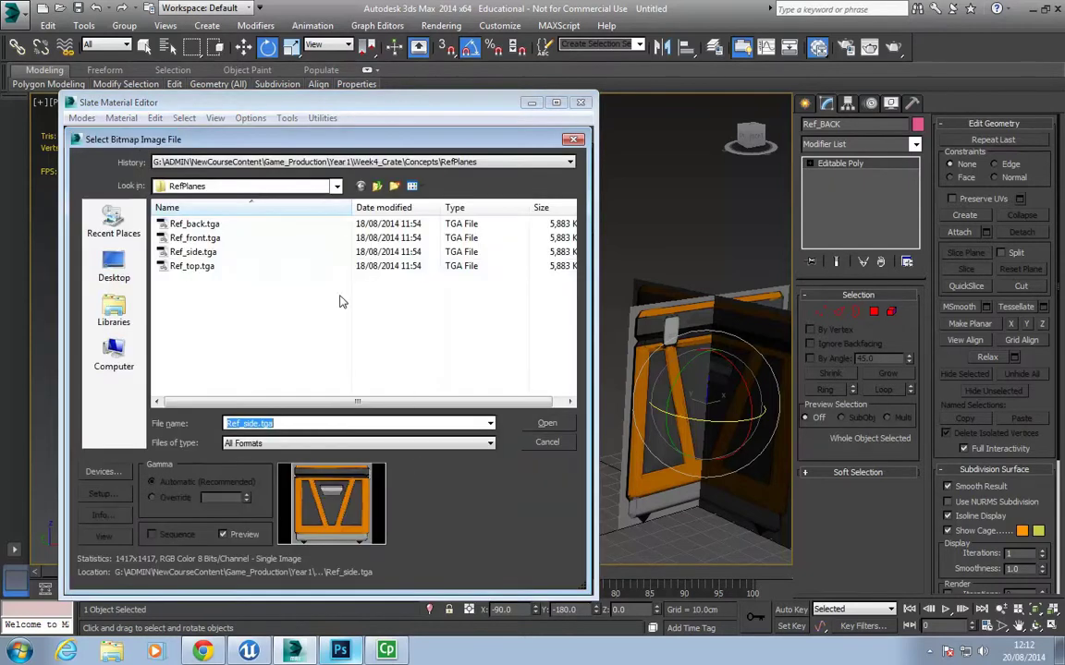
pyautogui.doubleClick(185, 202)
pyautogui.click(273, 454)
pyautogui.moveTo(273, 454); pyautogui.dragTo(261, 420, button='middle')
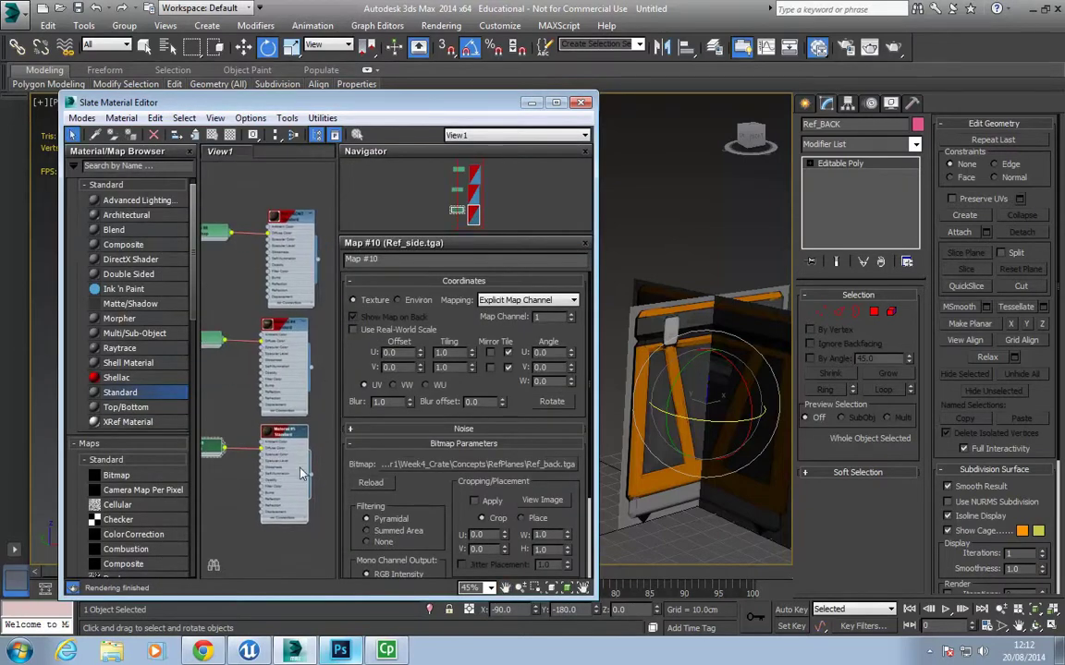
# Move the Ref_BACK plane to about 27 cm on Y and assign the material with the Ref_back.tga bitmap to it.
pyautogui.moveTo(618, 457); pyautogui.dragTo(607, 430)
pyautogui.moveTo(607, 431)
pyautogui.keyDown('alt'); pyautogui.mouseDown(button='middle')
pyautogui.moveTo(628, 450)
pyautogui.moveTo(696, 446)
pyautogui.moveTo(646, 407)
pyautogui.moveTo(634, 444)
pyautogui.moveTo(610, 445)
pyautogui.mouseUp(button='middle'); pyautogui.keyUp('alt')
pyautogui.press('w')
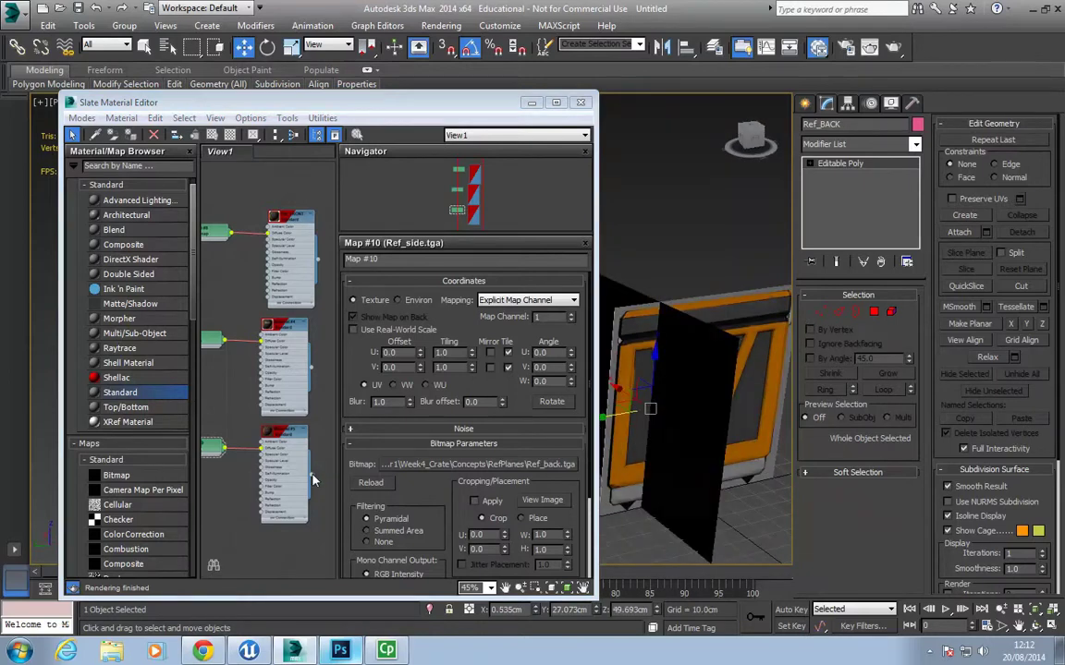
pyautogui.moveTo(313, 480); pyautogui.dragTo(689, 447)
pyautogui.keyDown('alt'); pyautogui.moveTo(654, 459); pyautogui.dragTo(673, 496, button='middle'); pyautogui.keyUp('alt')
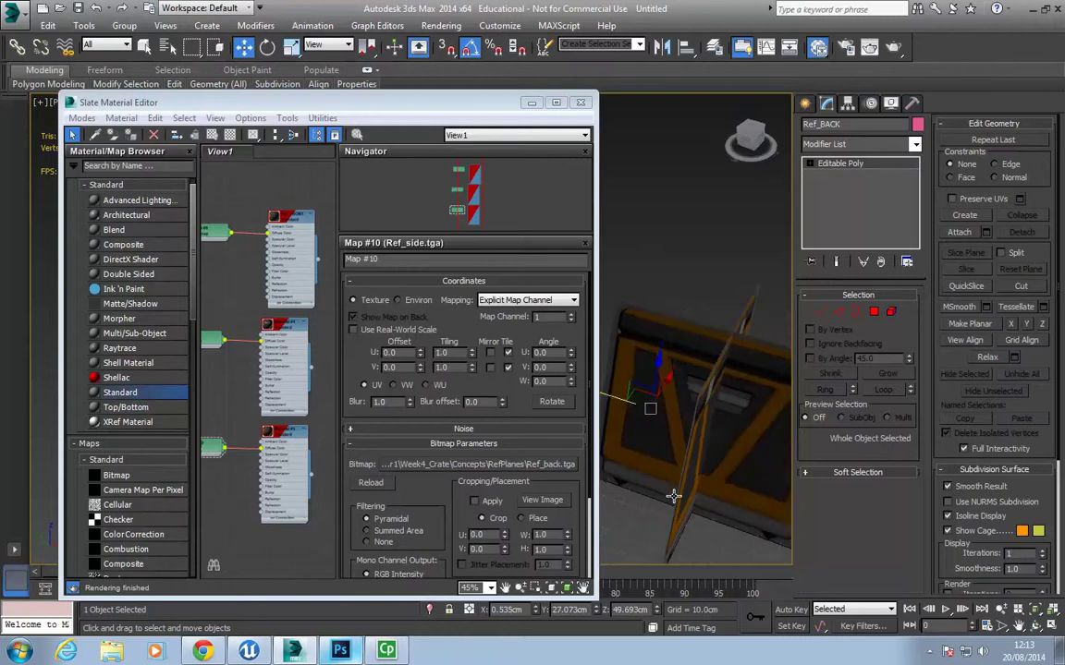
# Rotate a copy of the Ref_SIDE plane 90 degrees so it lies horizontally and name it Ref_TOP.
pyautogui.click(730, 463)
pyautogui.keyDown('alt'); pyautogui.moveTo(730, 463); pyautogui.dragTo(669, 453, button='middle'); pyautogui.keyUp('alt')
pyautogui.press('e')
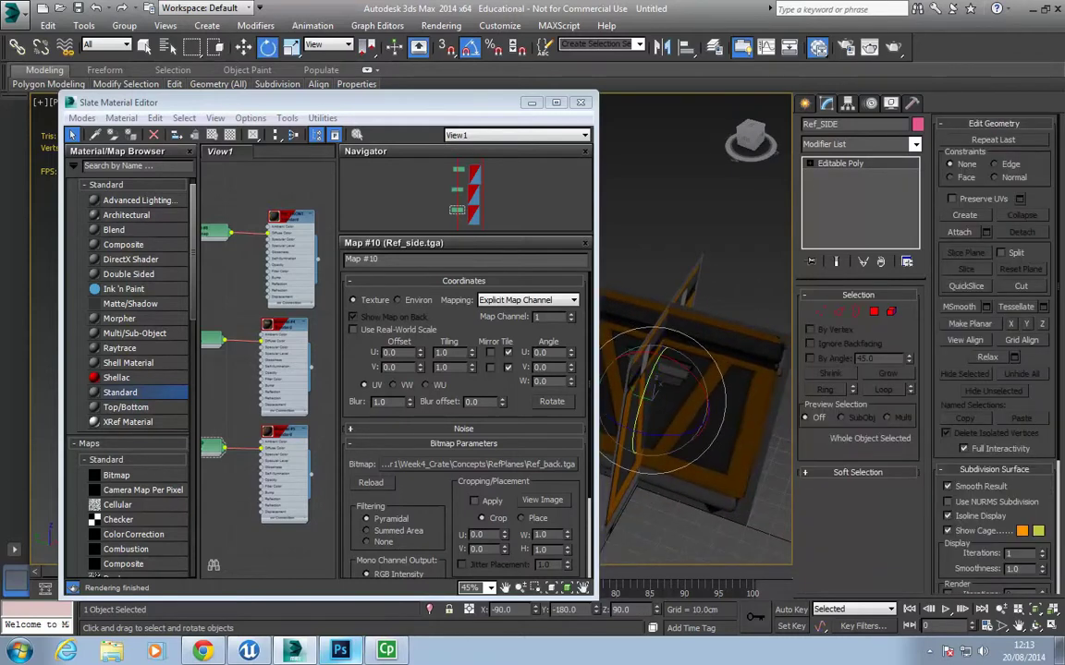
pyautogui.moveTo(642, 401)
pyautogui.keyDown('shift'); pyautogui.mouseDown()
pyautogui.moveTo(660, 385)
pyautogui.moveTo(599, 382)
pyautogui.mouseUp(); pyautogui.keyUp('shift')
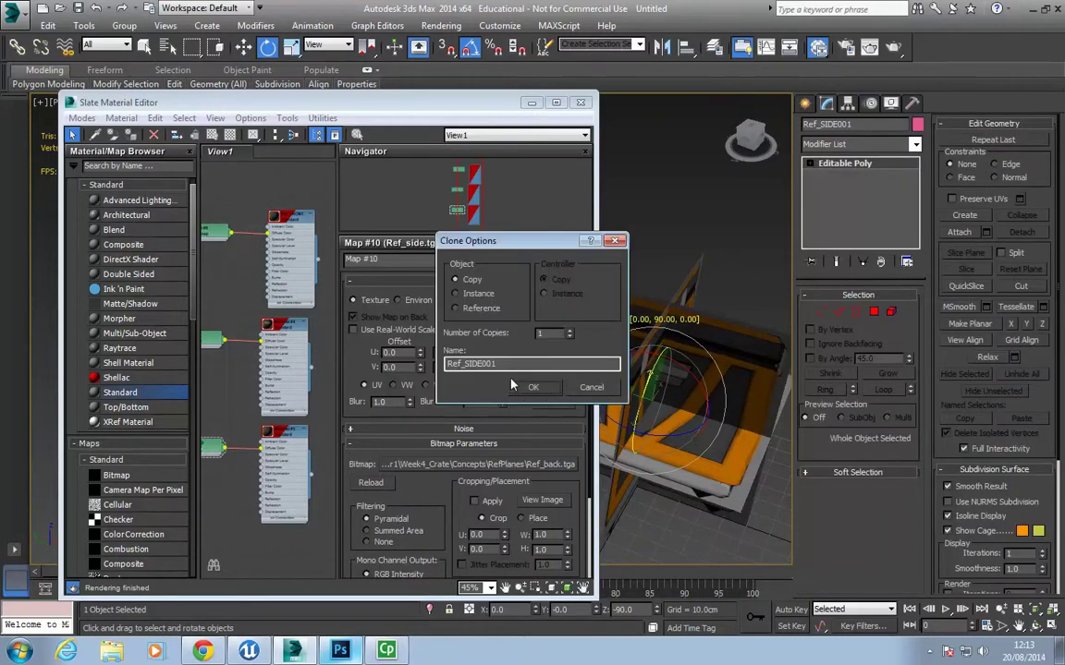
pyautogui.moveTo(497, 363); pyautogui.dragTo(466, 363)
pyautogui.write('TOP')
pyautogui.press('Return')
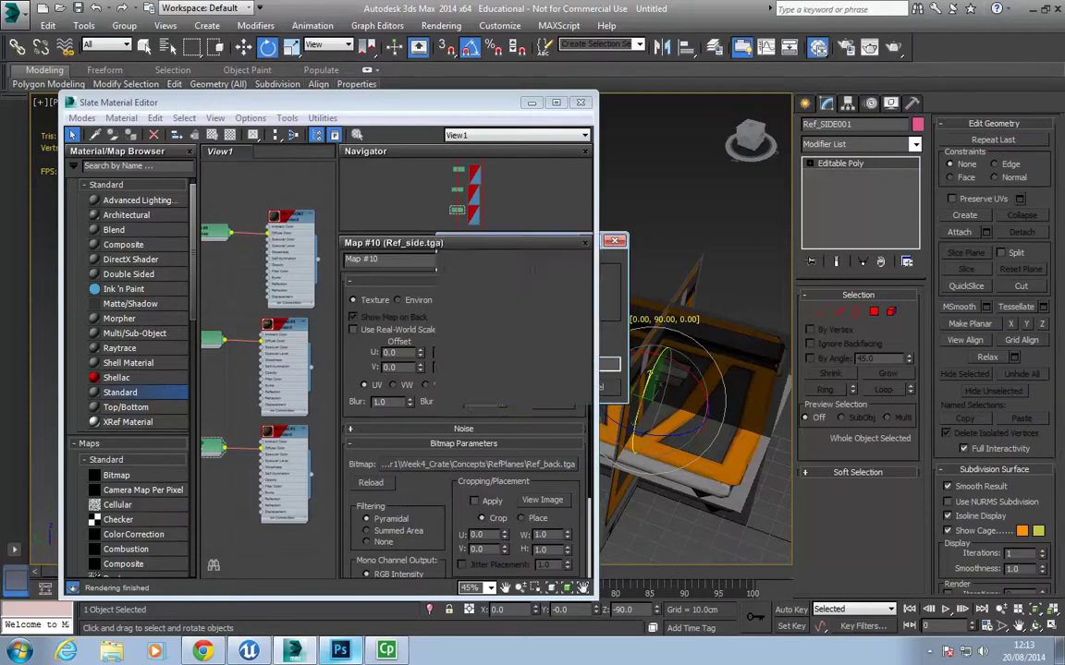
# Duplicate the back material with its bitmap node and replace the copy's image with Ref_top.tga.
pyautogui.scroll(-1, 298, 464)
pyautogui.moveTo(304, 511)
pyautogui.mouseDown()
pyautogui.moveTo(224, 428)
pyautogui.moveTo(221, 522)
pyautogui.mouseUp()
pyautogui.doubleClick(226, 522)
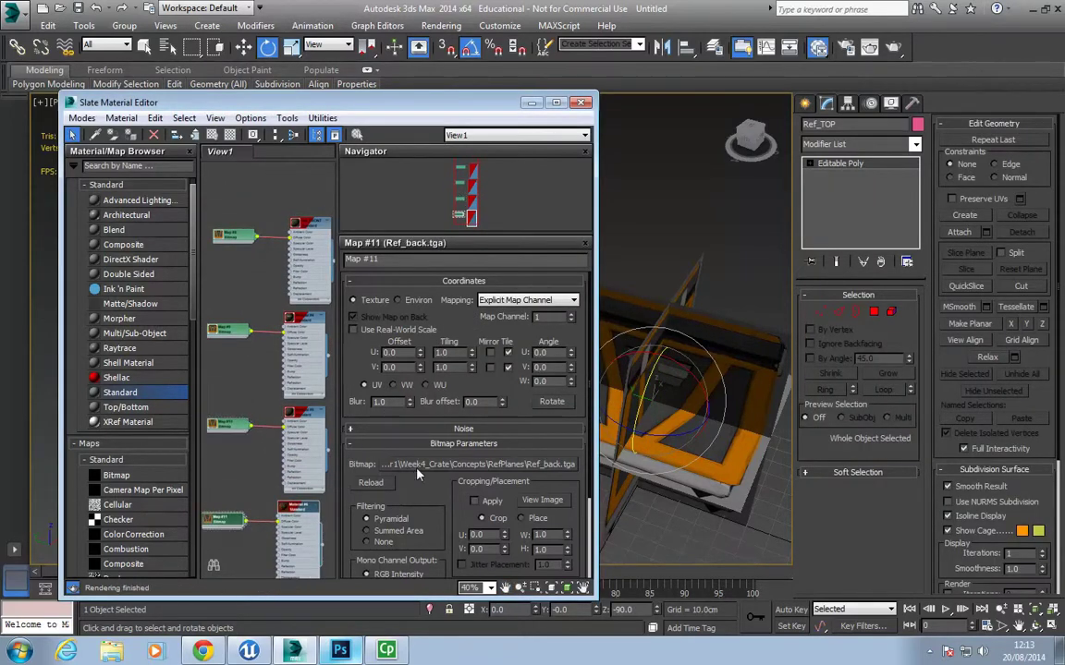
pyautogui.click(418, 466)
pyautogui.doubleClick(185, 269)
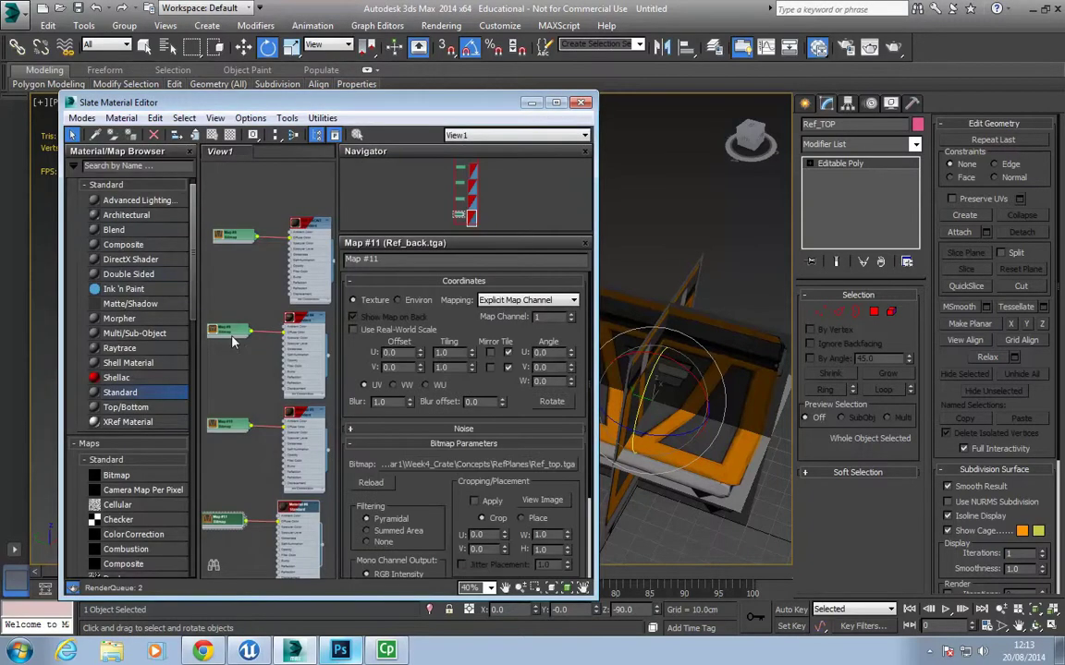
# Assign the material with the Ref_top.tga bitmap to the Ref_TOP plane and close the material editor.
pyautogui.moveTo(233, 342); pyautogui.dragTo(205, 272, button='middle')
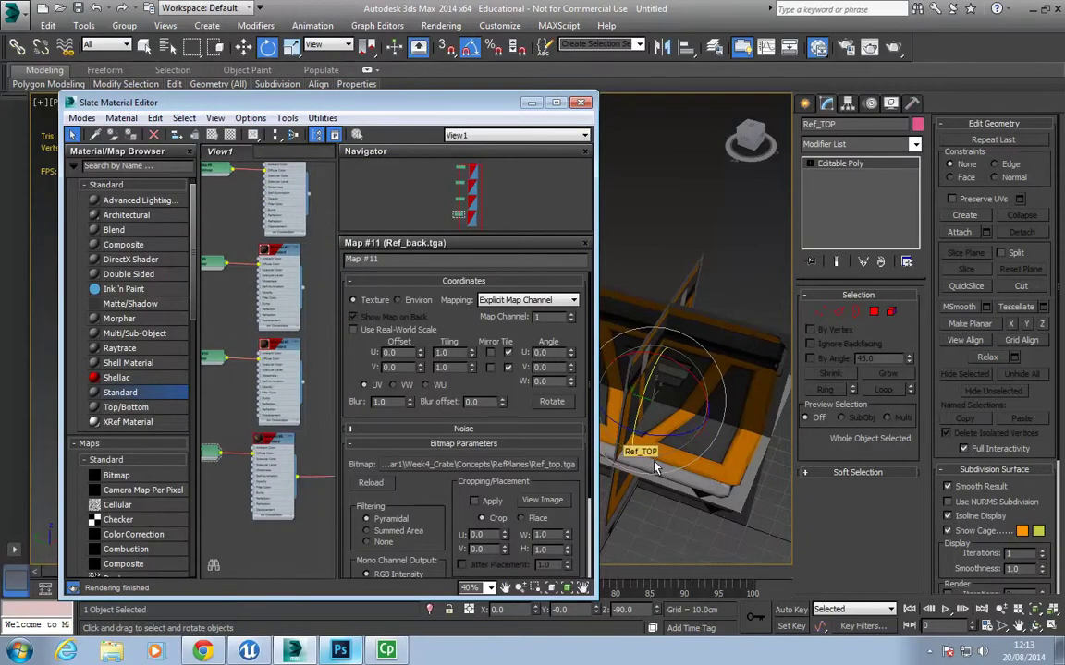
pyautogui.moveTo(656, 467); pyautogui.dragTo(637, 428)
pyautogui.keyDown('alt'); pyautogui.moveTo(638, 428); pyautogui.dragTo(693, 416, button='middle'); pyautogui.keyUp('alt')
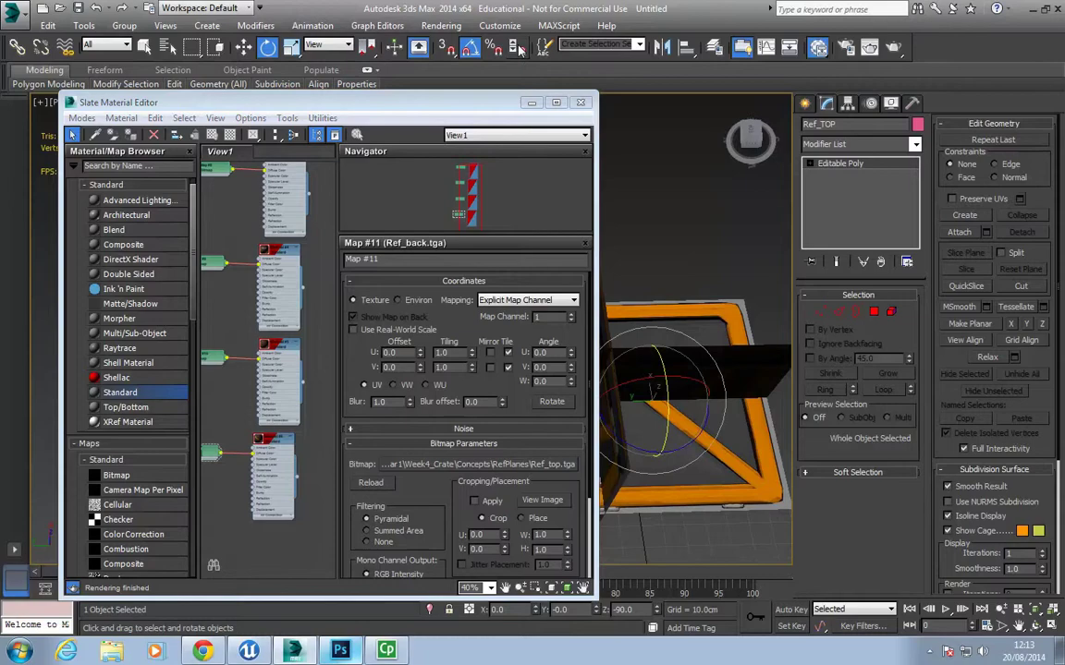
pyautogui.click(580, 104)
# Select all four reference planes and set Self-Illumination to 100 in the front and side materials.
pyautogui.keyDown('alt'); pyautogui.moveTo(462, 342); pyautogui.dragTo(346, 277, button='middle'); pyautogui.keyUp('alt')
pyautogui.moveTo(330, 261); pyautogui.dragTo(628, 448)
pyautogui.press('m')
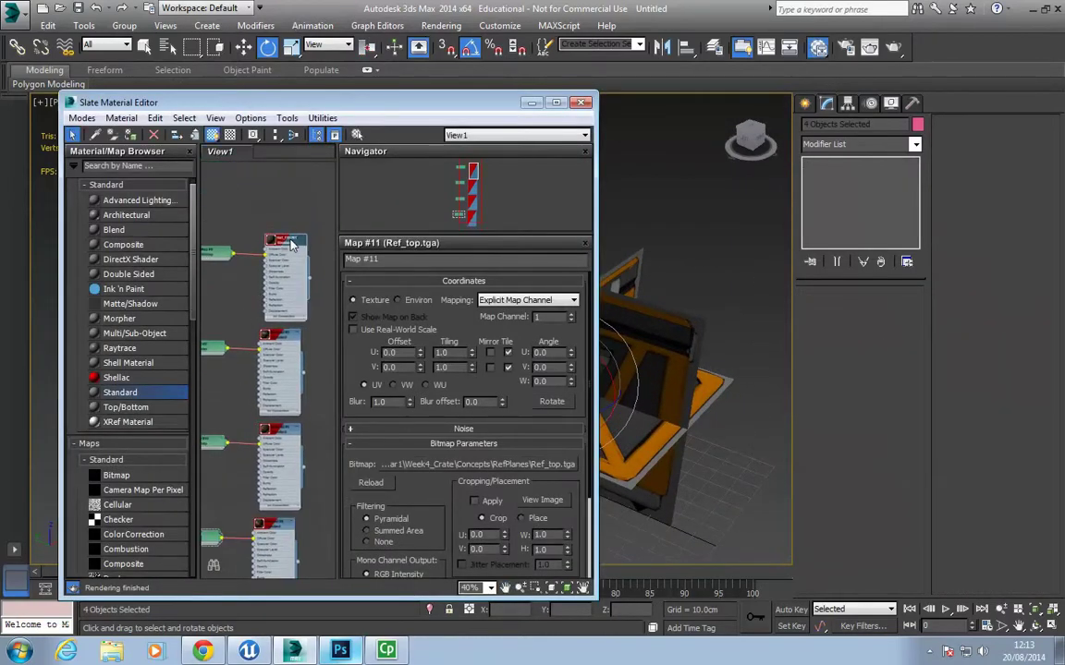
pyautogui.doubleClick(290, 243)
pyautogui.scroll(5, 554, 379)
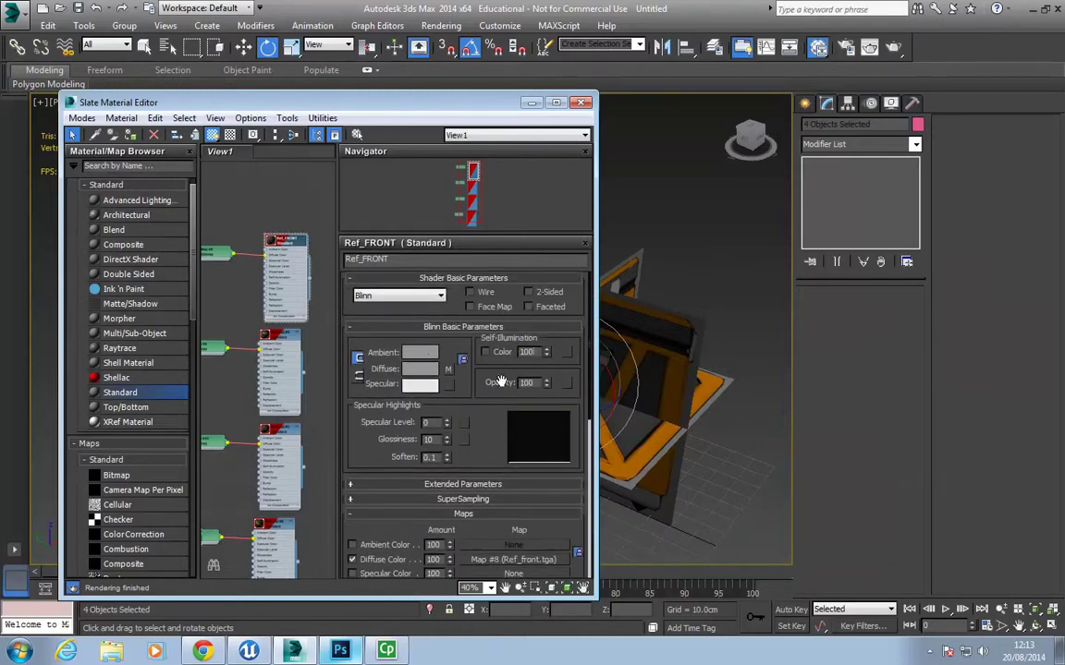
pyautogui.doubleClick(270, 331)
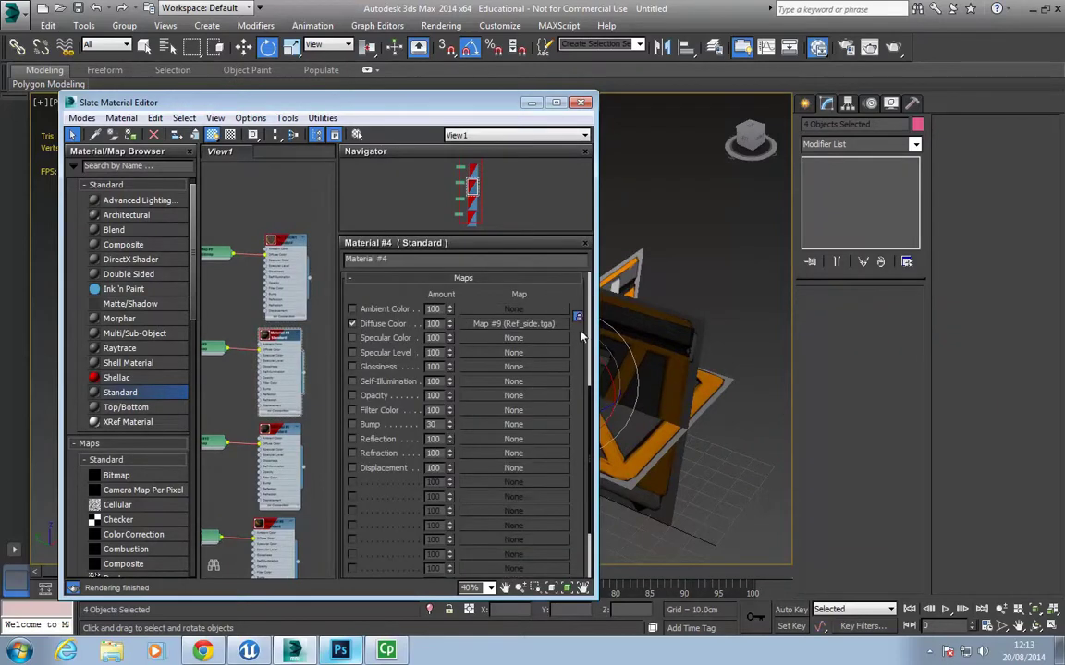
pyautogui.scroll(5, 585, 392)
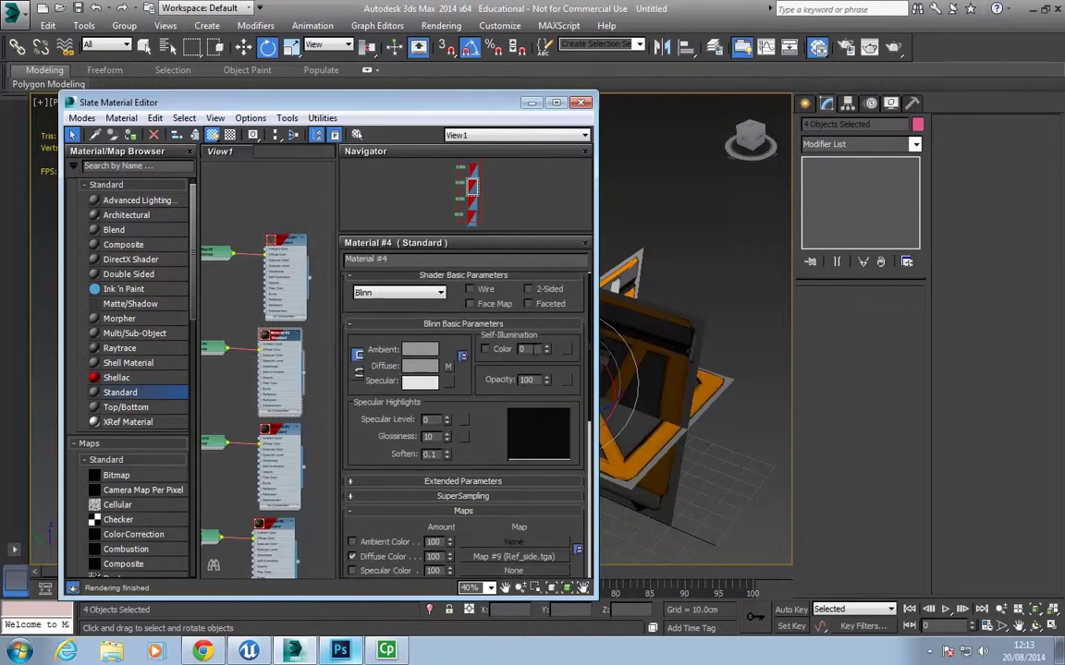
# Set Self-Illumination to 100 in the back and top materials and close the material editor.
pyautogui.doubleClick(277, 458)
pyautogui.scroll(5, 590, 395)
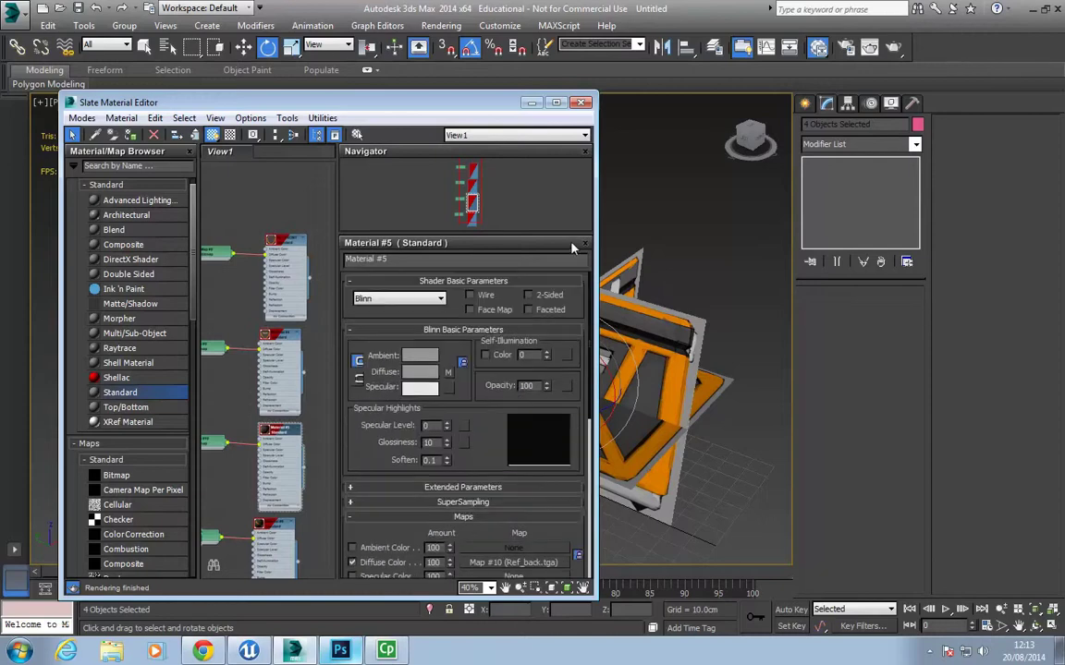
pyautogui.doubleClick(525, 356)
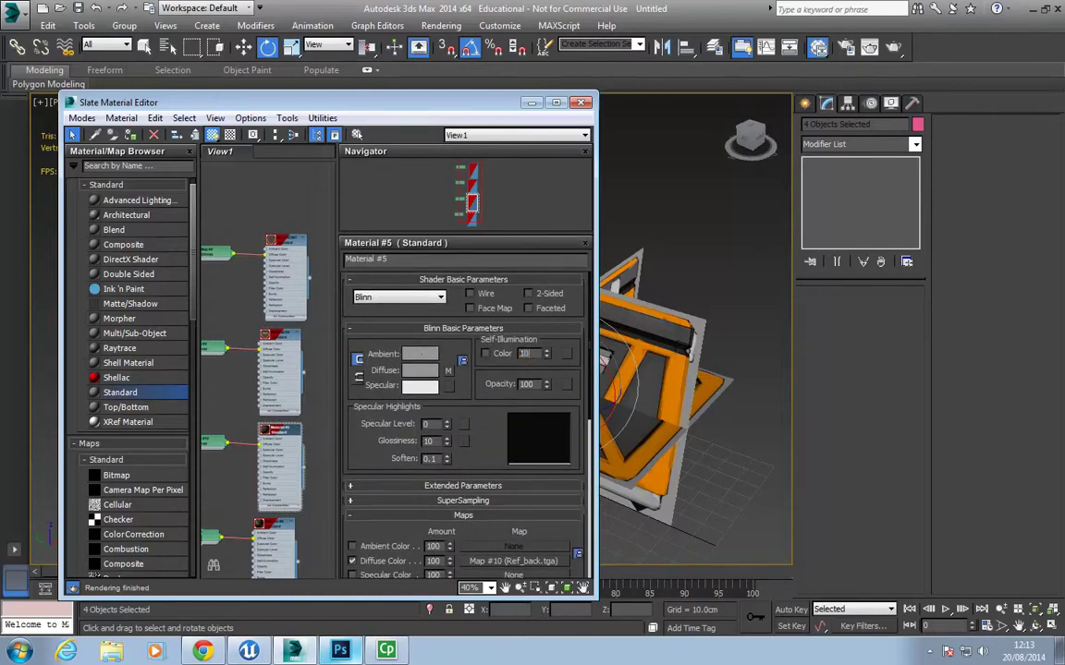
pyautogui.doubleClick(274, 539)
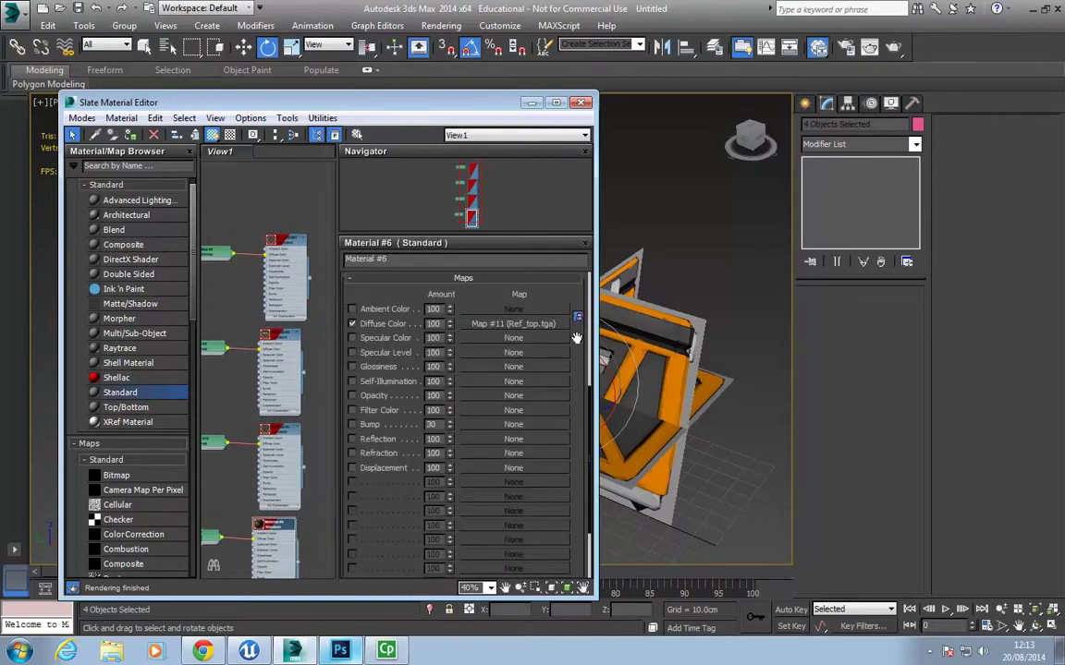
pyautogui.moveTo(589, 400); pyautogui.dragTo(588, 297)
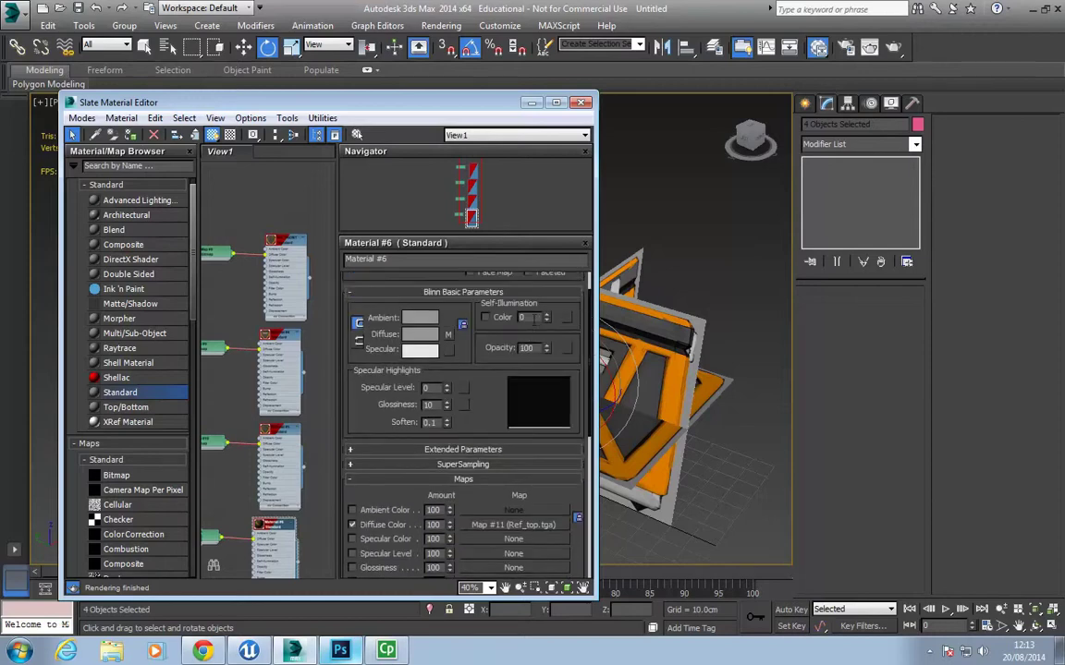
pyautogui.press('Return')
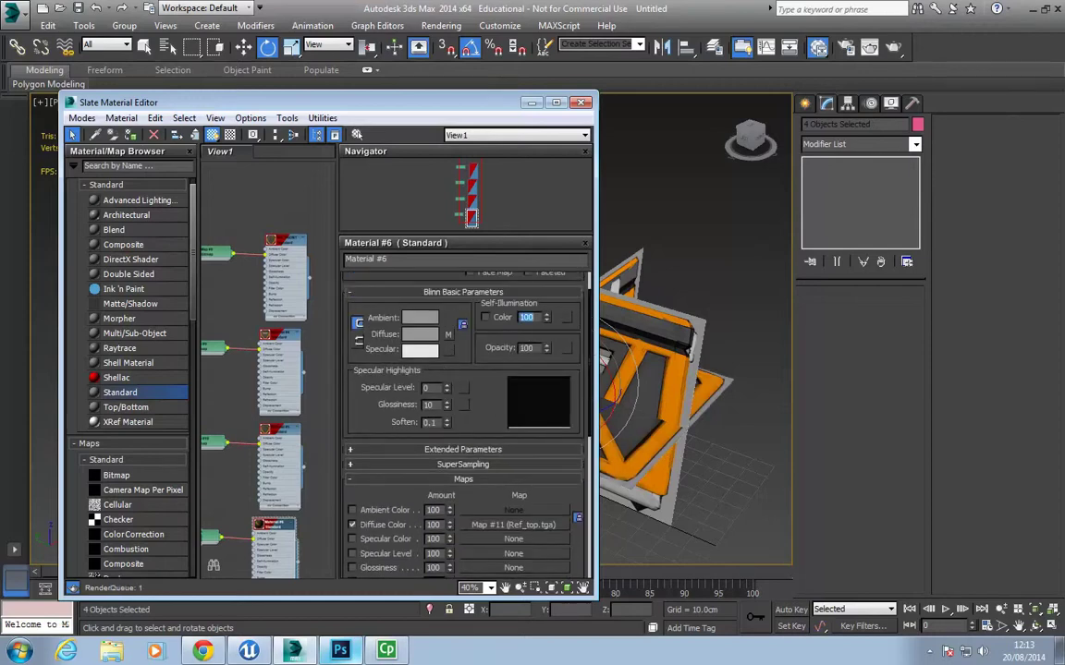
pyautogui.keyDown('alt'); pyautogui.moveTo(699, 421); pyautogui.dragTo(695, 393, button='middle'); pyautogui.keyUp('alt')
pyautogui.click(579, 103)
# Move the Ref_TOP plane straight down until it lies below the upright reference planes.
pyautogui.moveTo(592, 294); pyautogui.dragTo(573, 246, button='middle')
pyautogui.press('w')
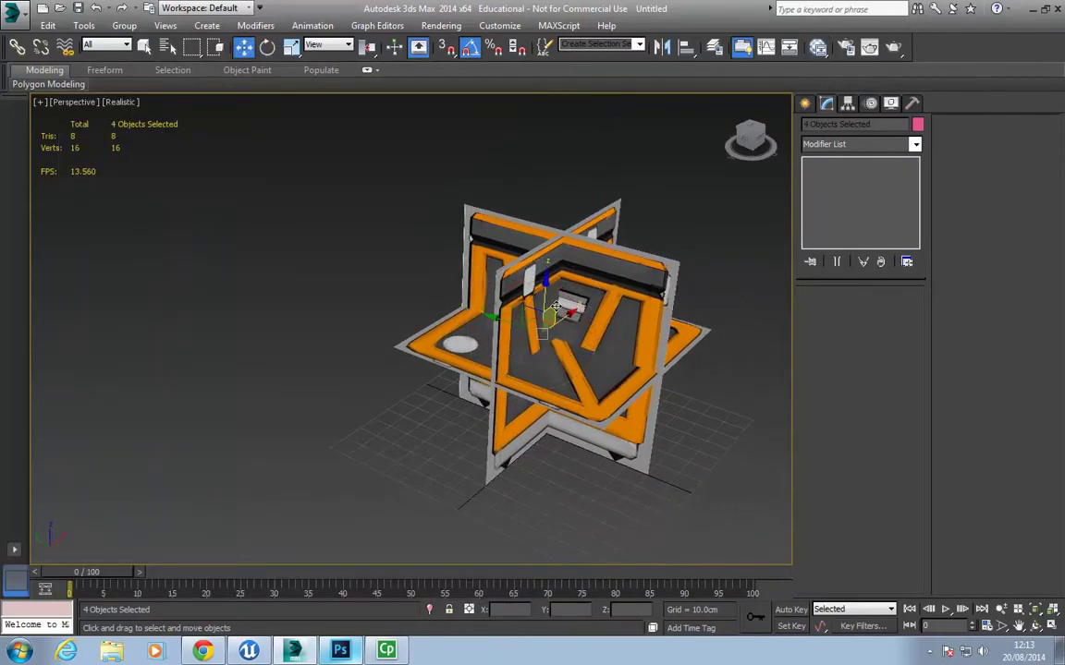
pyautogui.click(376, 450)
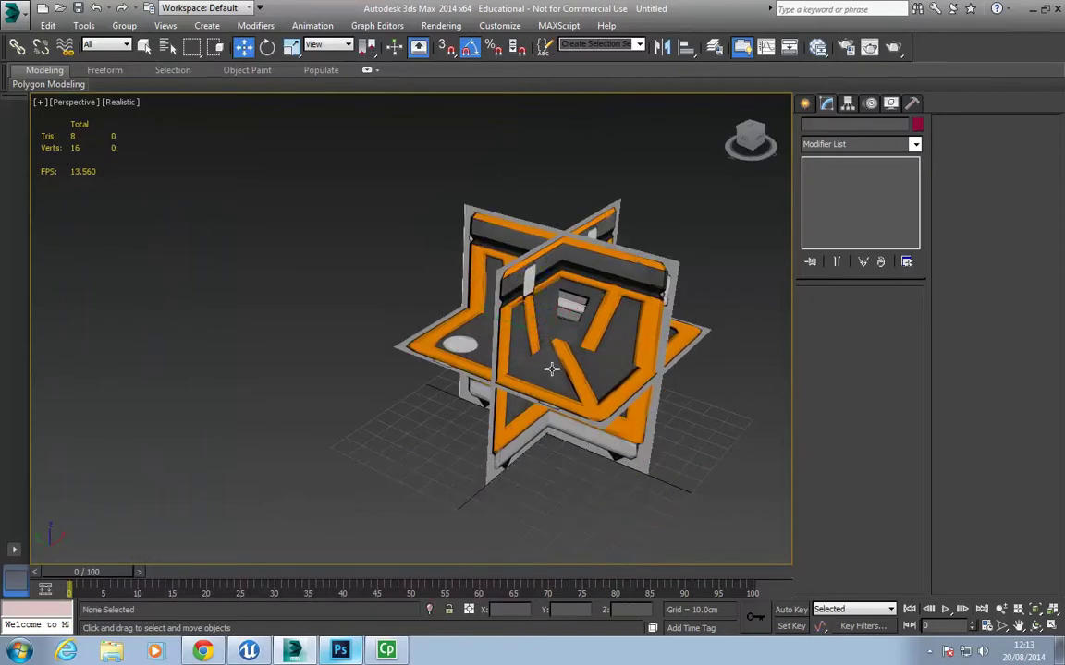
pyautogui.click(552, 368)
pyautogui.moveTo(544, 292); pyautogui.dragTo(543, 483)
# Move the Ref_SIDE and Ref_BACK planes outward, away from the centre of the grid.
pyautogui.click(596, 373)
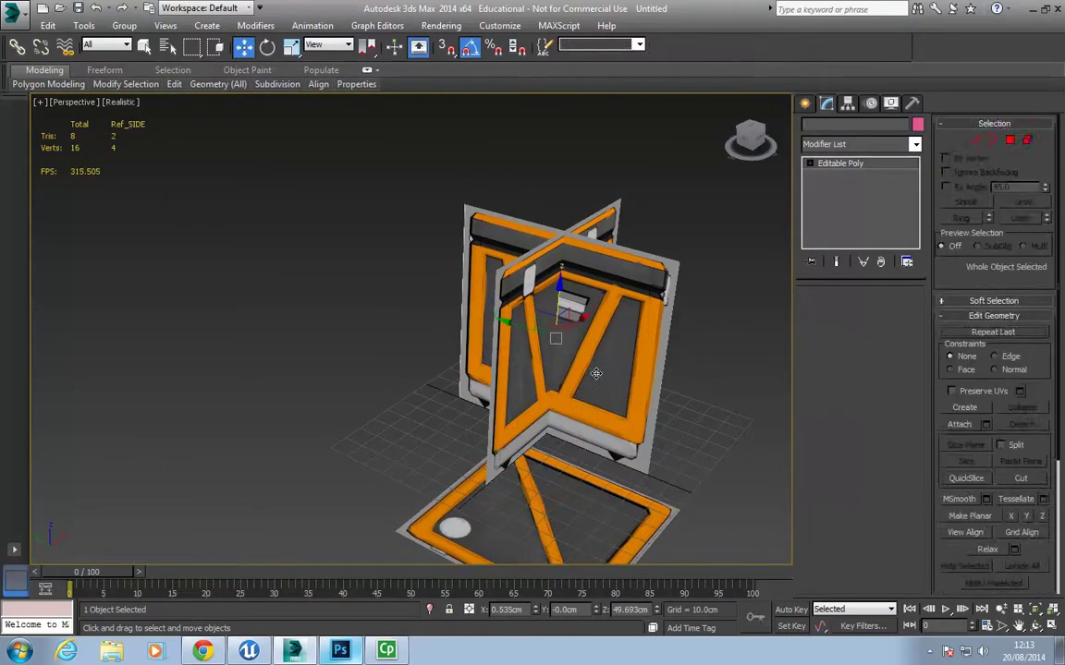
pyautogui.moveTo(577, 324); pyautogui.dragTo(728, 213)
pyautogui.click(560, 323)
pyautogui.keyDown('alt'); pyautogui.moveTo(560, 322); pyautogui.dragTo(637, 383, button='middle'); pyautogui.keyUp('alt')
pyautogui.click(499, 356)
pyautogui.moveTo(475, 357); pyautogui.dragTo(722, 239)
# Move the Ref_Front plane outward along Y, away from the centre of the grid.
pyautogui.click(575, 325)
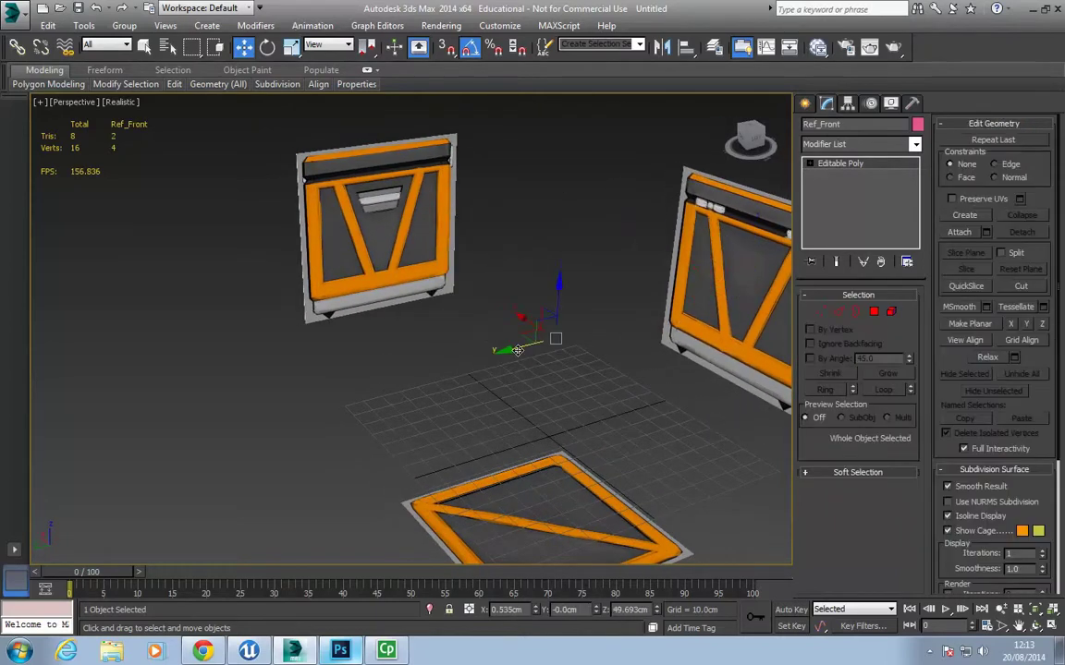
pyautogui.keyDown('alt'); pyautogui.moveTo(575, 326); pyautogui.dragTo(499, 322, button='middle'); pyautogui.keyUp('alt')
pyautogui.moveTo(517, 323); pyautogui.dragTo(385, 248)
pyautogui.scroll(-7, 385, 247)
pyautogui.keyDown('alt'); pyautogui.moveTo(386, 247); pyautogui.dragTo(356, 254, button='middle'); pyautogui.keyUp('alt')
# Select all four reference planes and turn off Show Frozen in Gray in their object properties.
pyautogui.moveTo(324, 176); pyautogui.dragTo(664, 431)
pyautogui.keyDown('alt'); pyautogui.moveTo(446, 347); pyautogui.dragTo(412, 344, button='middle'); pyautogui.keyUp('alt')
pyautogui.moveTo(412, 344); pyautogui.dragTo(419, 405, button='middle')
pyautogui.scroll(5, 420, 405)
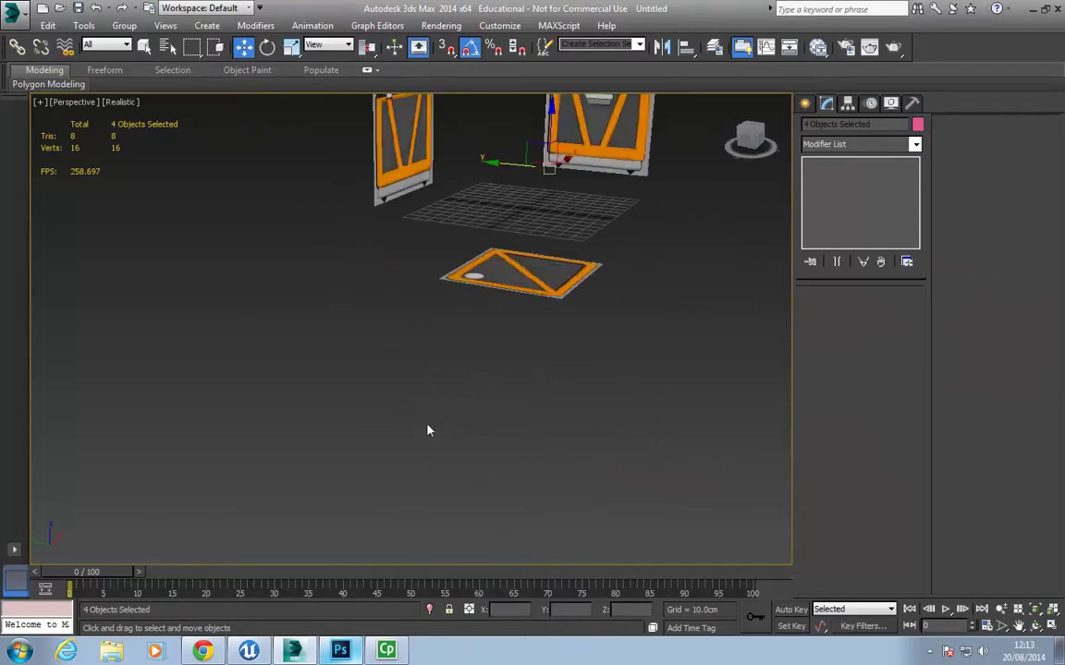
pyautogui.scroll(-3, 383, 379)
pyautogui.rightClick(412, 270)
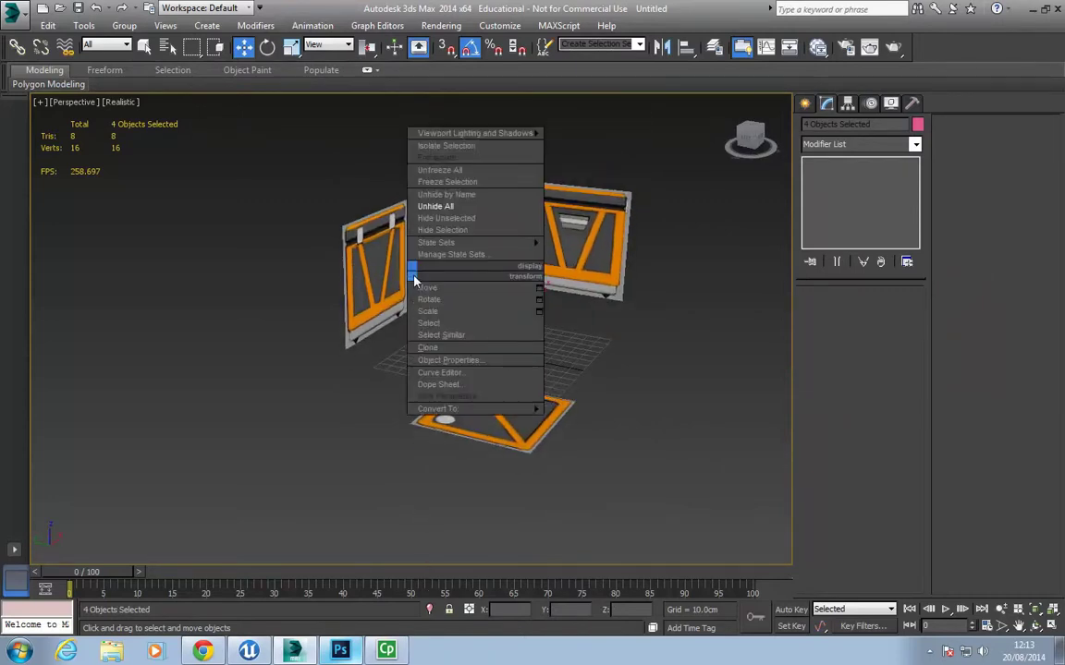
pyautogui.click(445, 363)
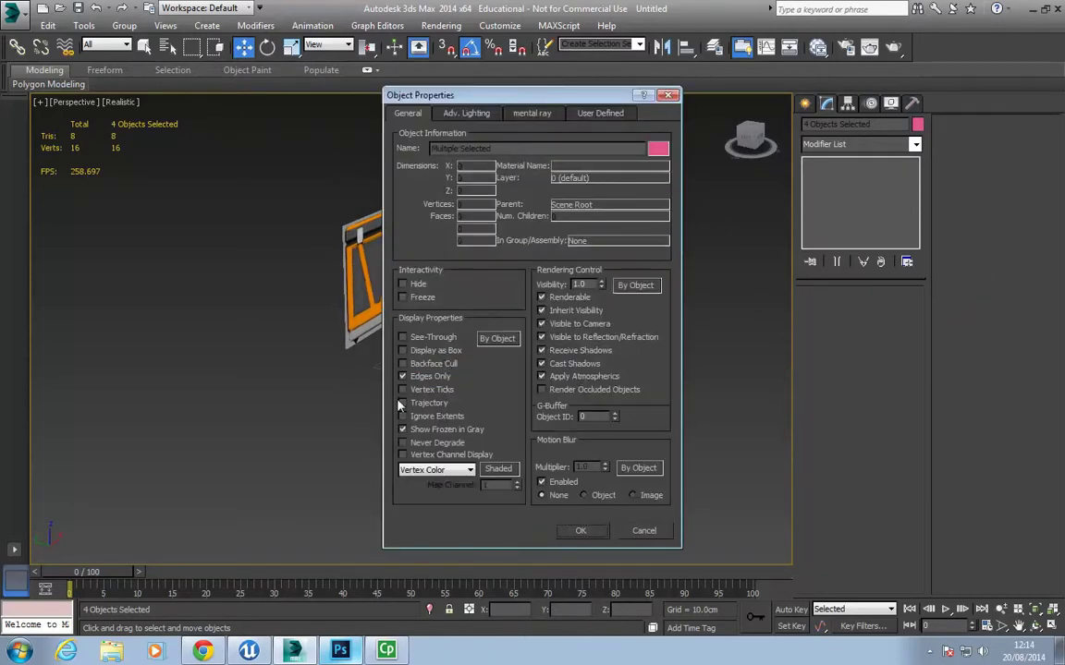
pyautogui.click(581, 530)
# Freeze the four reference planes and check that they can no longer be selected.
pyautogui.rightClick(520, 288)
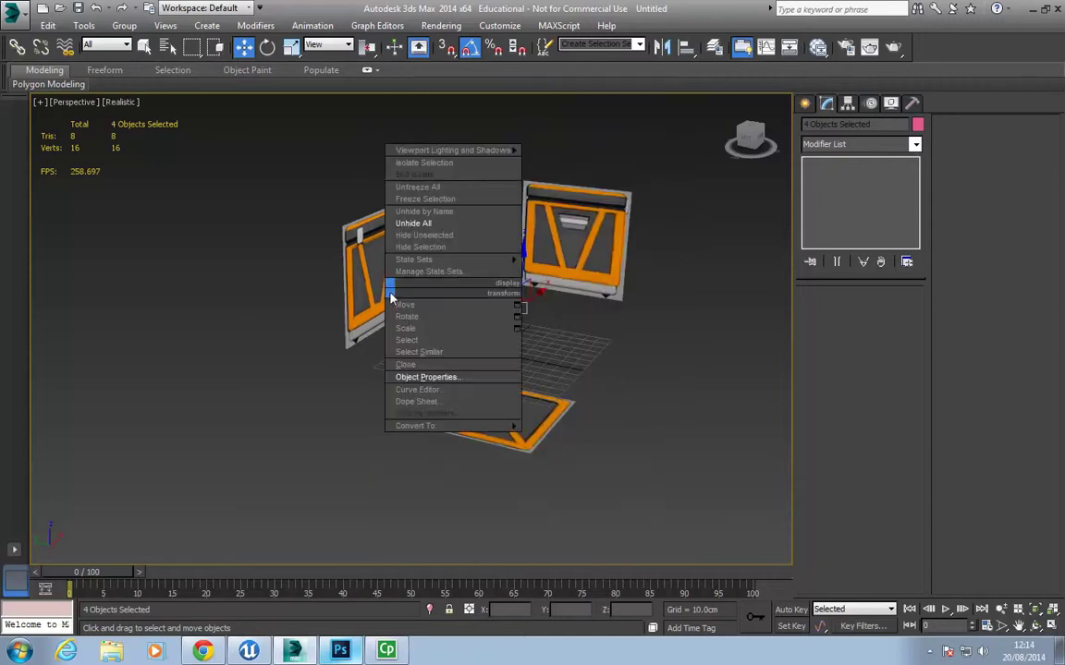
pyautogui.click(416, 200)
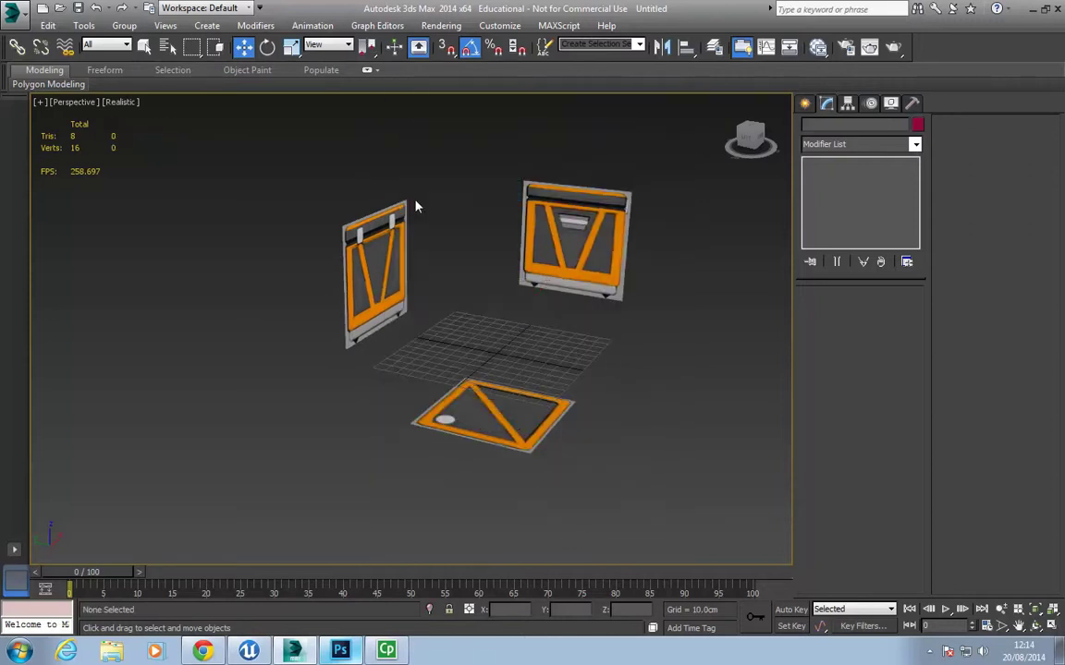
pyautogui.keyDown('alt'); pyautogui.moveTo(416, 207); pyautogui.dragTo(490, 347, button='middle'); pyautogui.keyUp('alt')
pyautogui.keyDown('alt'); pyautogui.moveTo(139, 185); pyautogui.dragTo(501, 446, button='middle'); pyautogui.keyUp('alt')
# In the Front view, create a cube about 99 cm in size and move it over the front crate reference.
pyautogui.scroll(3, 501, 447)
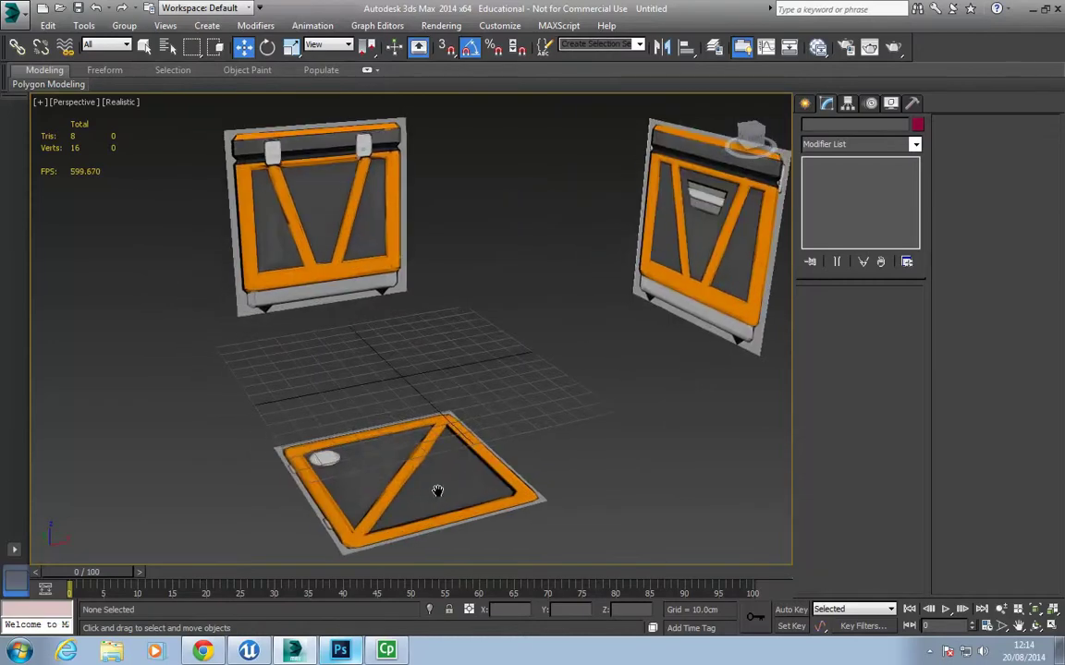
pyautogui.moveTo(437, 492); pyautogui.dragTo(486, 509, button='middle')
pyautogui.press('f')
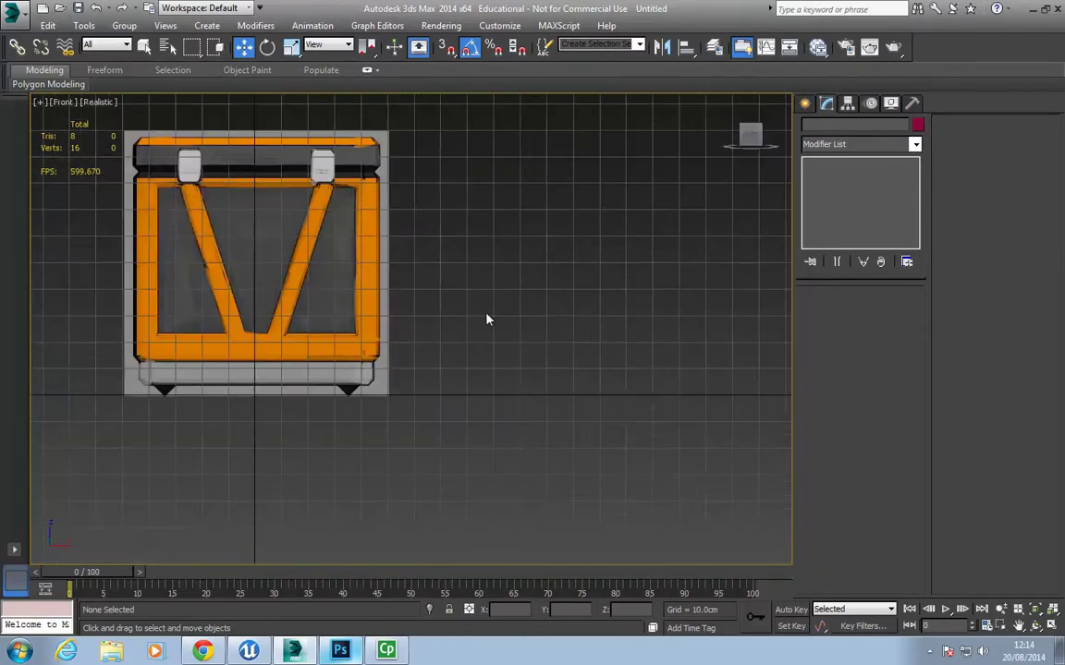
pyautogui.press('z')
pyautogui.click(805, 103)
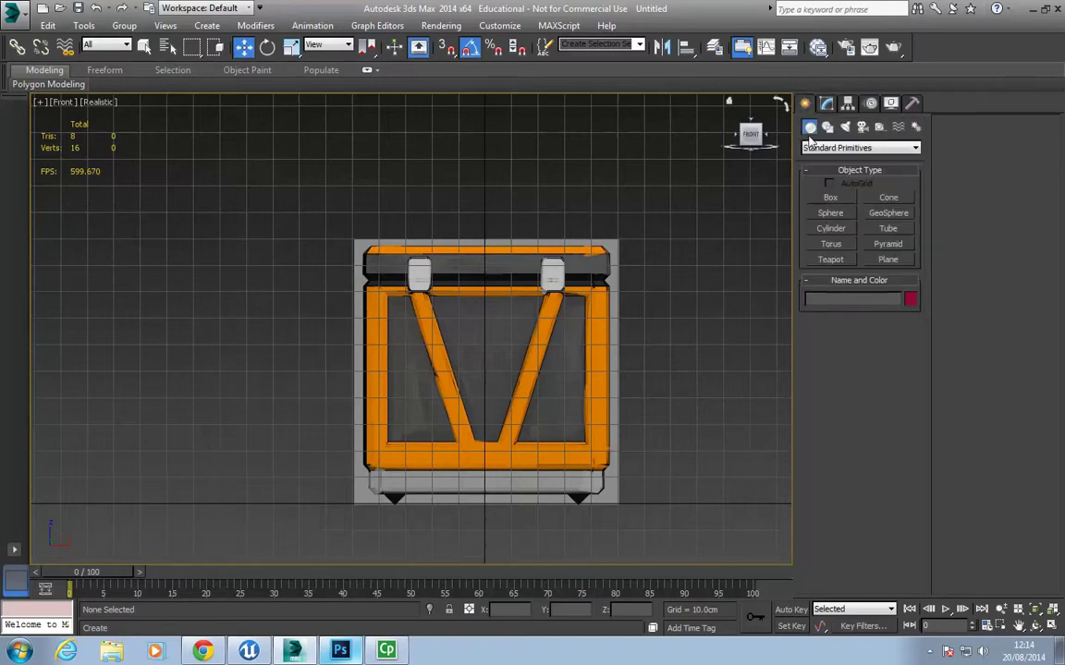
pyautogui.click(830, 202)
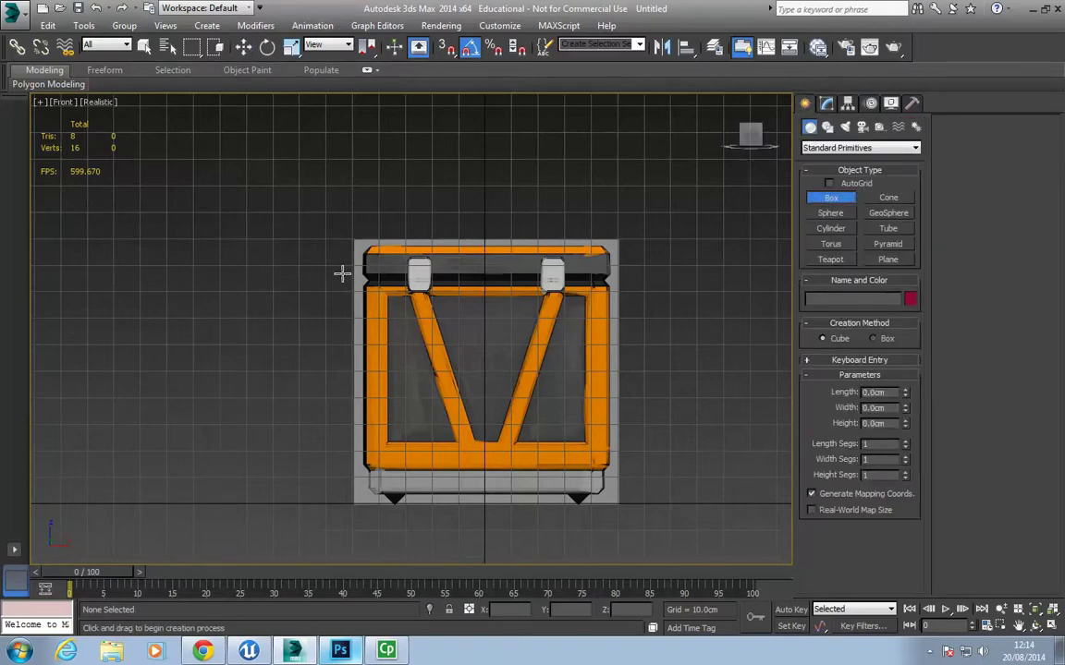
pyautogui.moveTo(361, 246); pyautogui.dragTo(429, 359)
pyautogui.press('w')
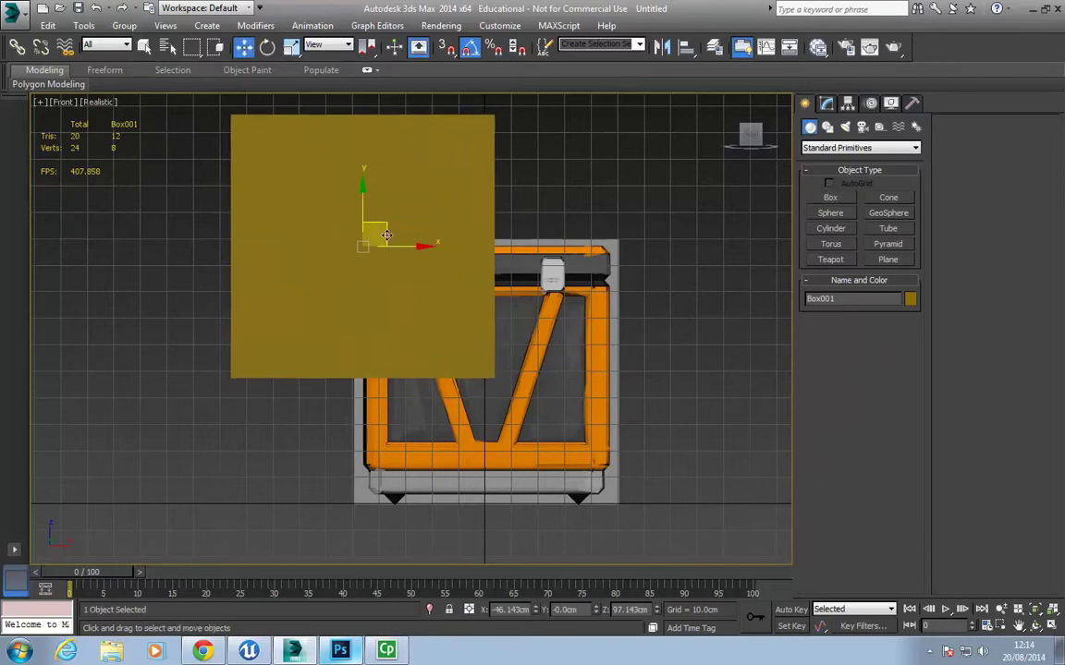
pyautogui.moveTo(382, 226); pyautogui.dragTo(512, 343)
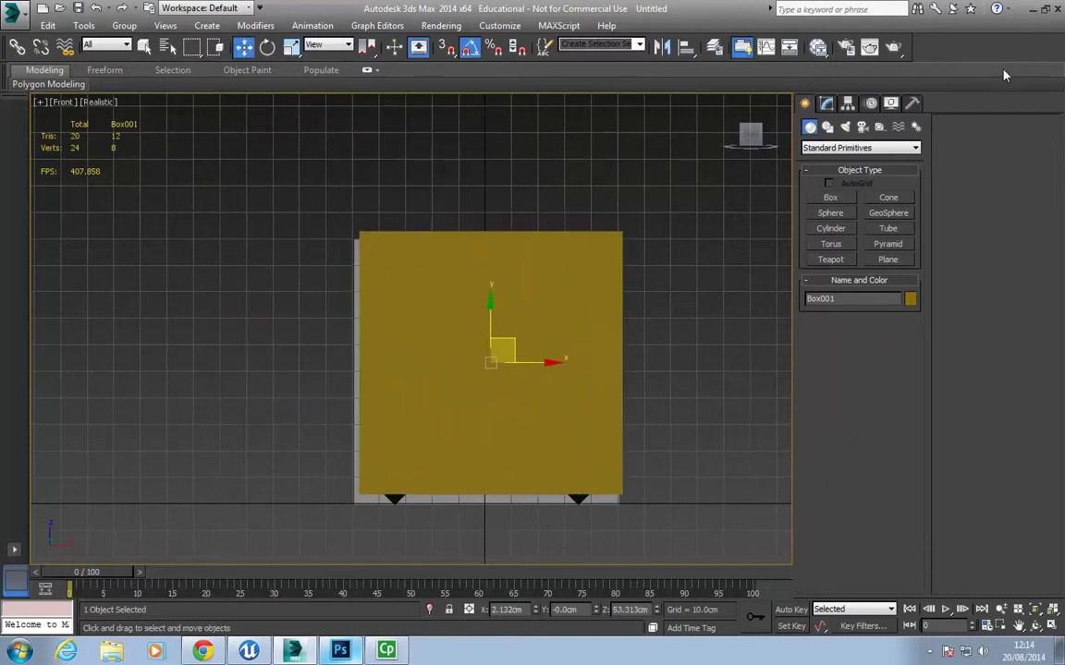
# Set the box's length, width and height to 85 cm.
pyautogui.click(825, 103)
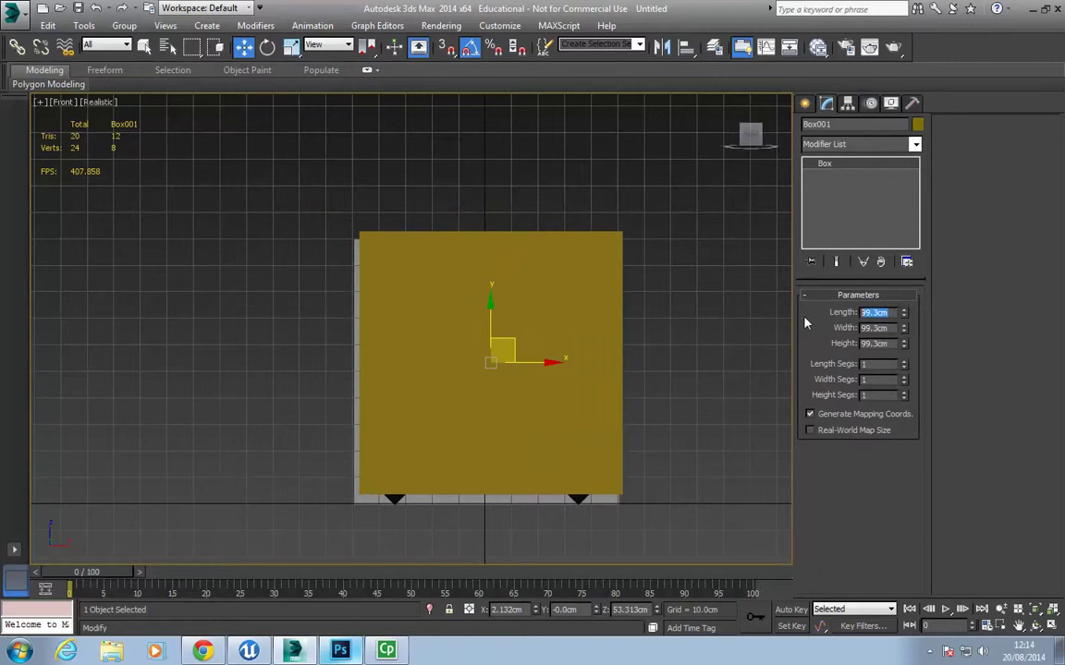
pyautogui.write('85')
pyautogui.press('Tab')
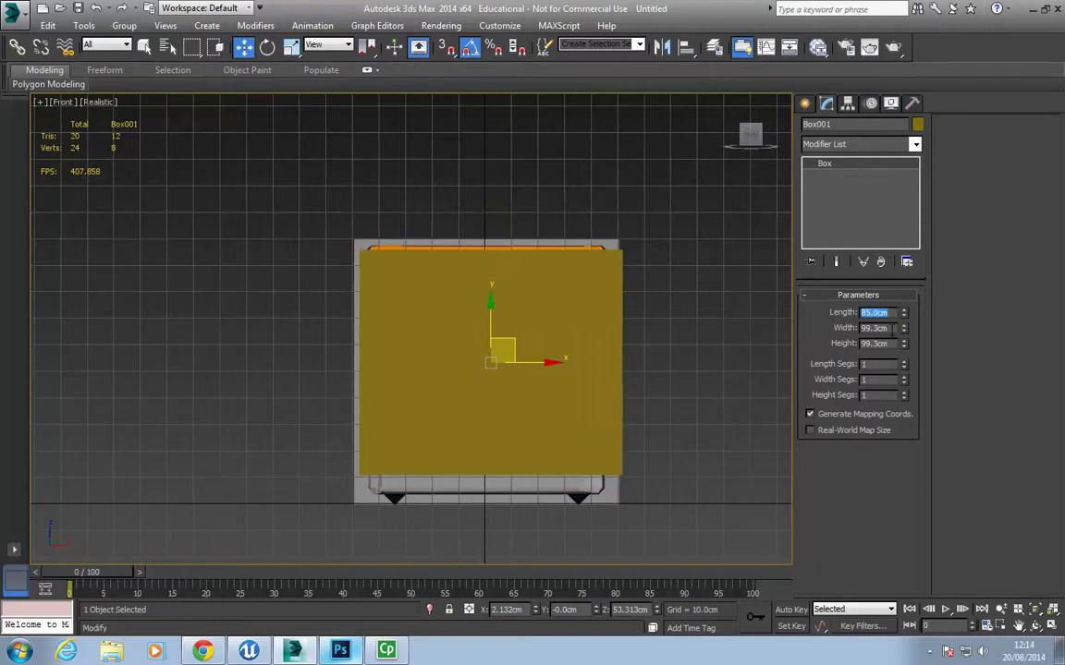
pyautogui.write('85')
pyautogui.press('Tab')
pyautogui.write('85')
pyautogui.press('Return')
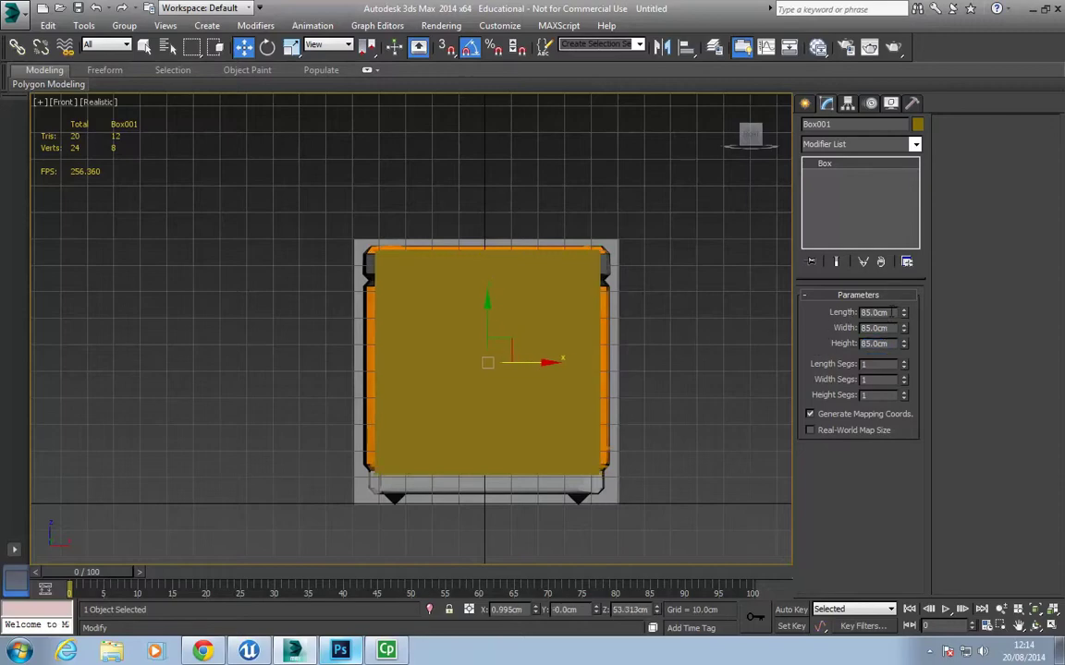
# Set the box's length, width and height to 90 cm.
pyautogui.press('Tab')
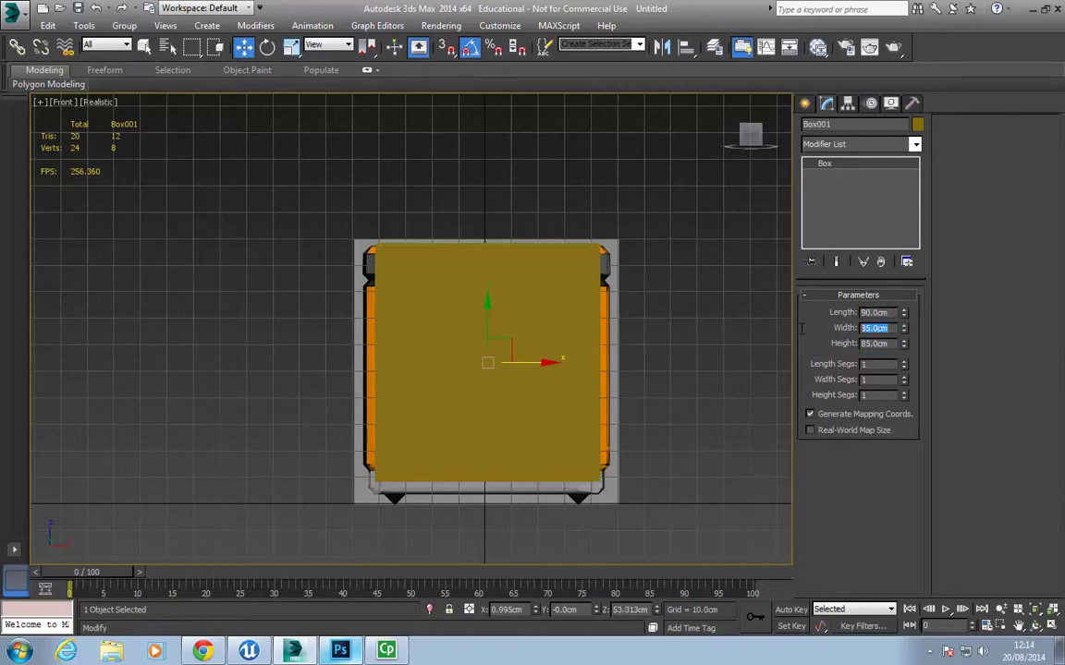
pyautogui.write('90')
pyautogui.press('Tab')
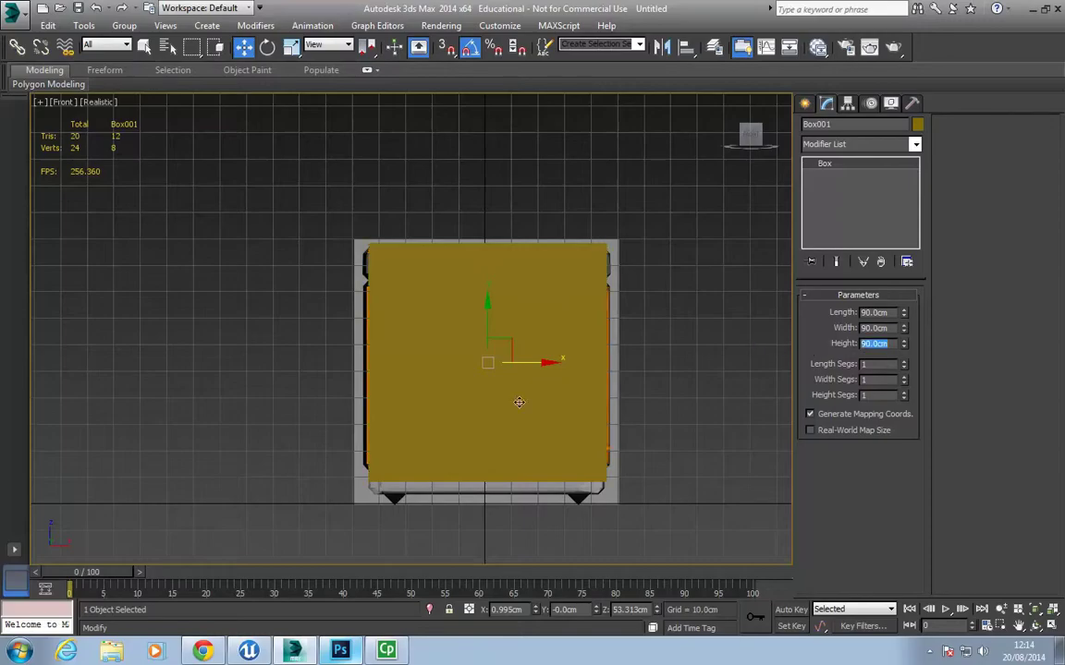
# Convert the 90 cm box to an Editable Poly.
pyautogui.moveTo(381, 411); pyautogui.dragTo(369, 385, button='middle')
pyautogui.scroll(-2, 370, 392)
pyautogui.keyDown('alt'); pyautogui.moveTo(388, 425); pyautogui.dragTo(470, 487, button='middle'); pyautogui.keyUp('alt')
pyautogui.press('f')
pyautogui.scroll(-2, 423, 431)
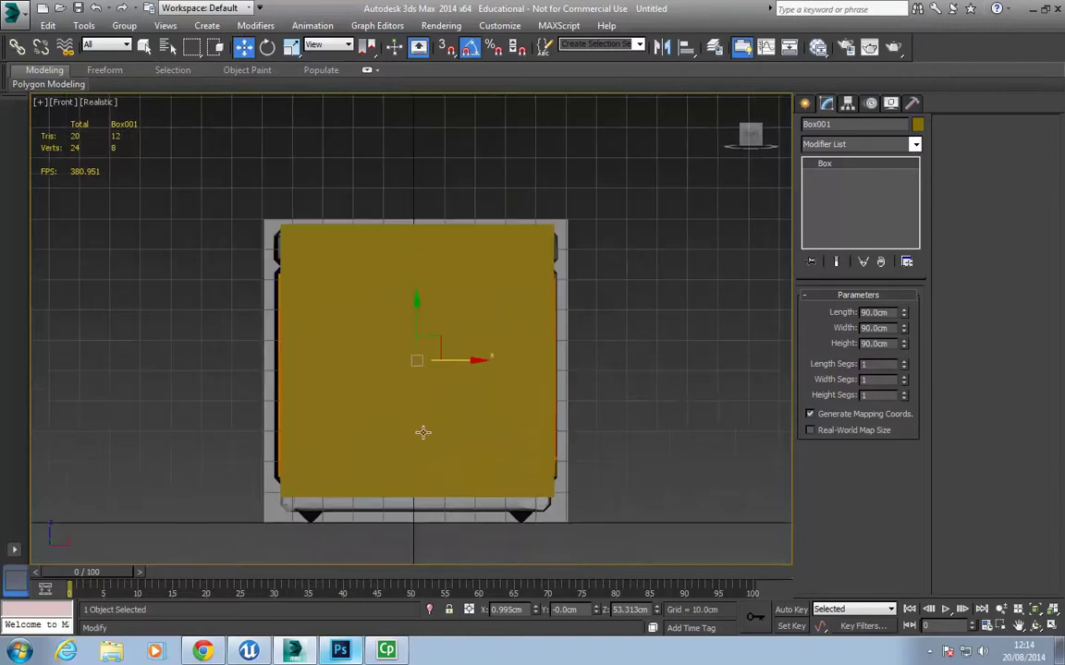
pyautogui.keyDown('alt'); pyautogui.moveTo(423, 432); pyautogui.dragTo(425, 437, button='middle'); pyautogui.keyUp('alt')
pyautogui.press('f')
pyautogui.scroll(5, 425, 439)
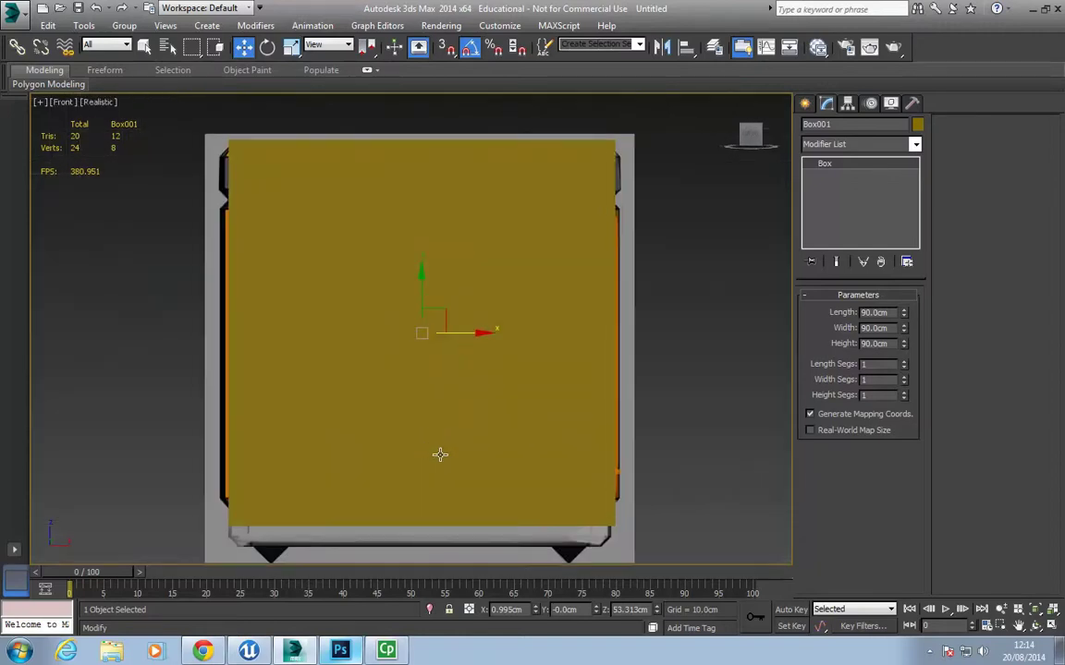
pyautogui.rightClick(421, 437)
pyautogui.moveTo(448, 575)
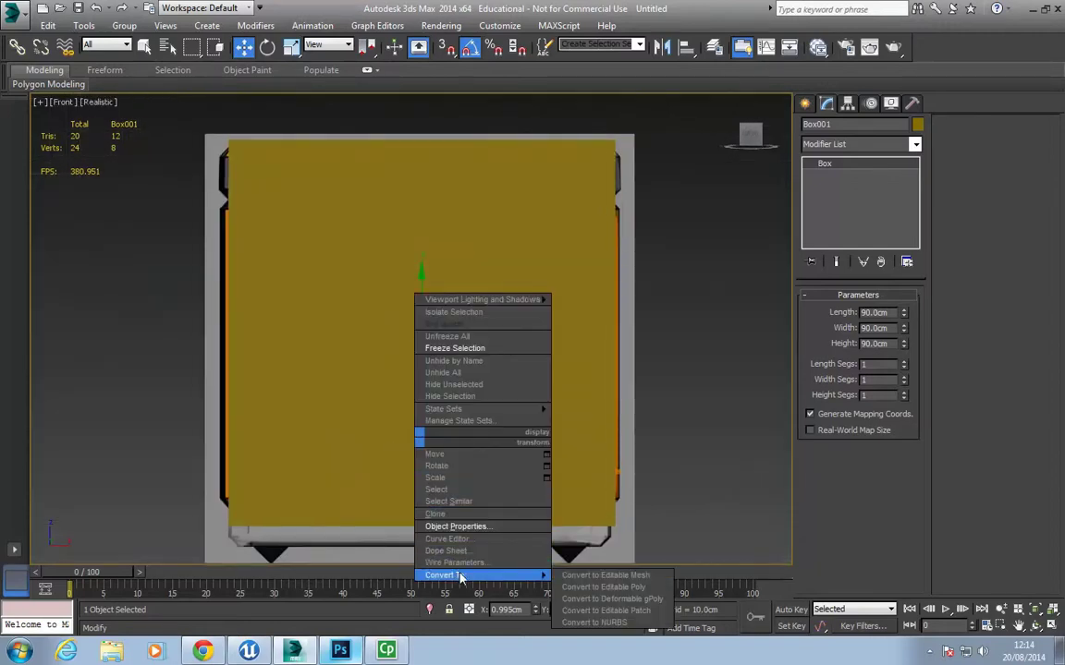
pyautogui.click(581, 588)
# Raise the box's four bottom vertices to about Z 14.9 cm, at the lower part of the orange reference panel.
pyautogui.click(819, 312)
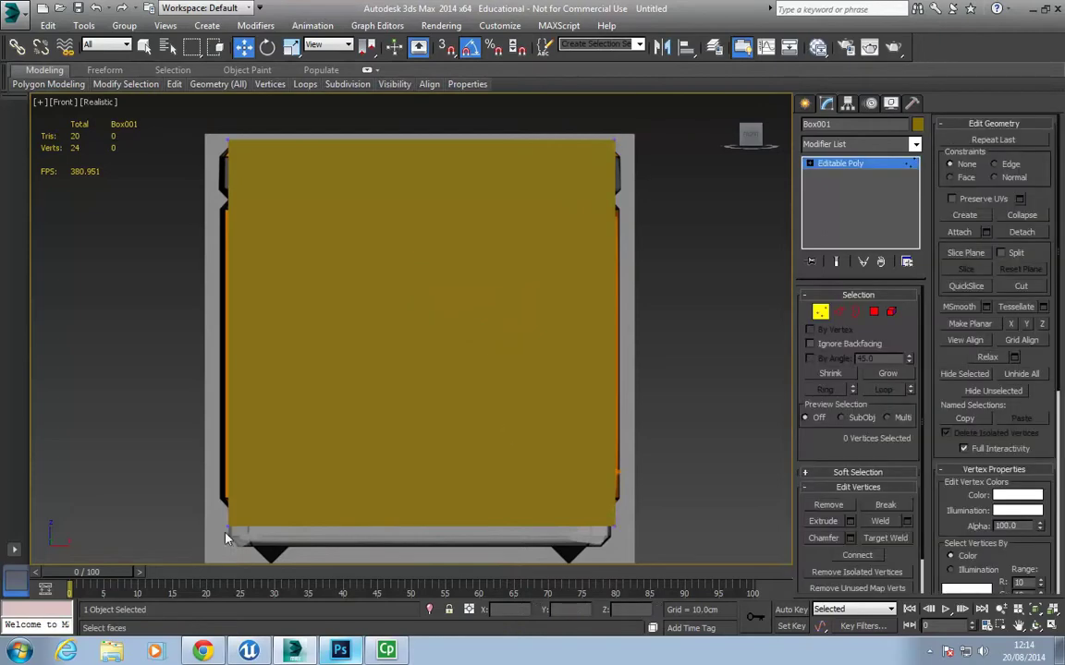
pyautogui.moveTo(583, 528); pyautogui.dragTo(641, 545)
pyautogui.moveTo(422, 473); pyautogui.dragTo(422, 445)
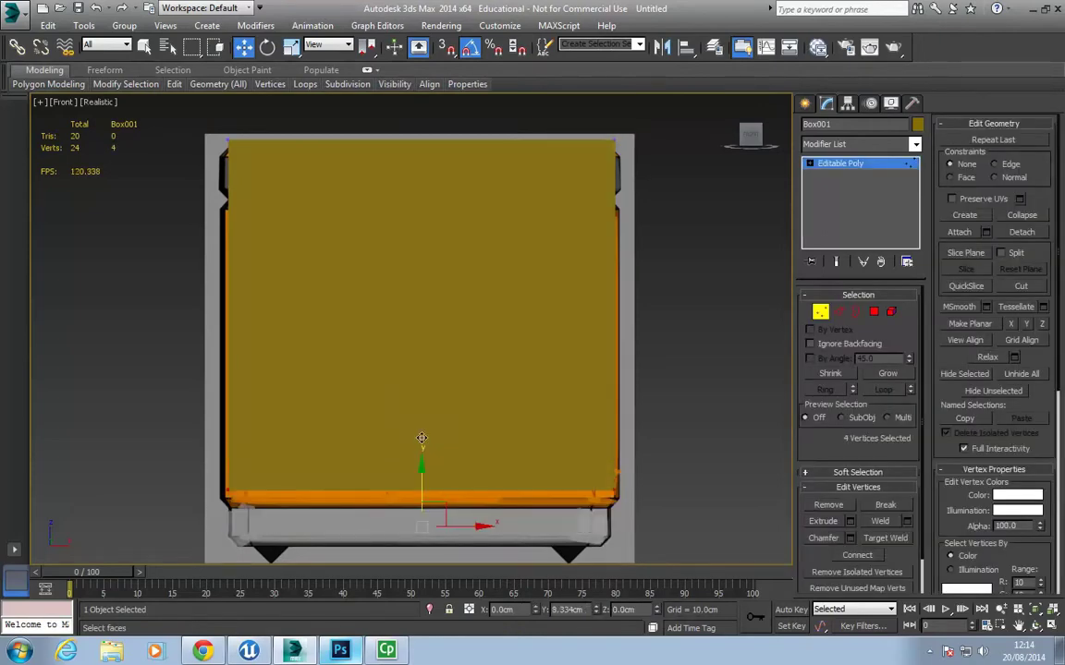
# Bevel the box's bottom polygon with a height of 2.292 cm and an outline of -1.856 cm.
pyautogui.click(873, 312)
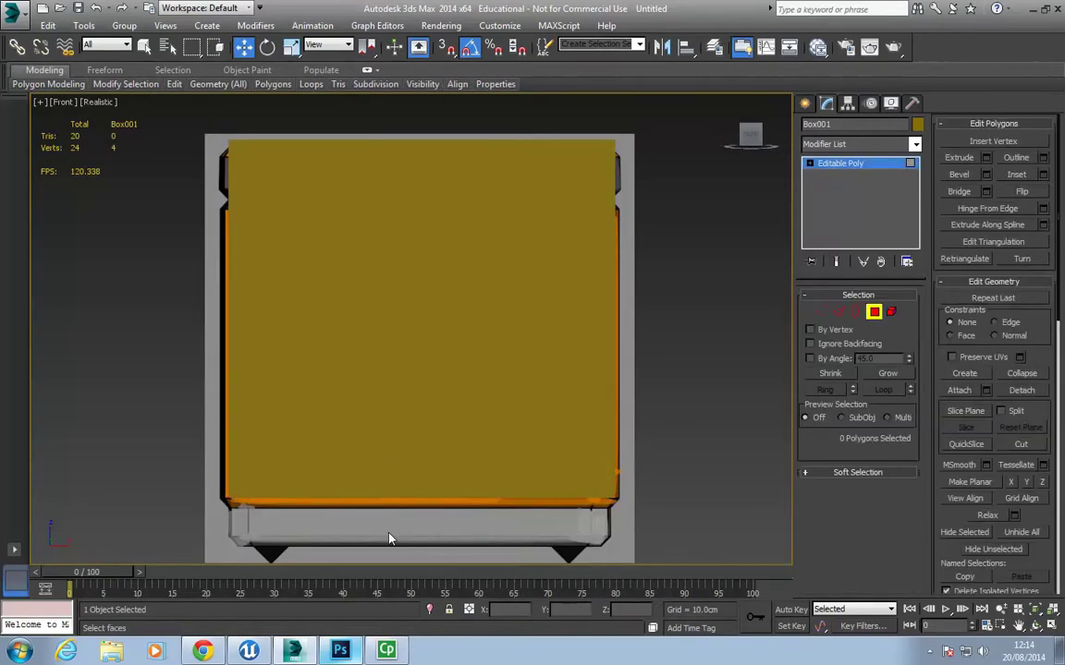
pyautogui.keyDown('alt'); pyautogui.moveTo(350, 479); pyautogui.dragTo(353, 450, button='middle'); pyautogui.keyUp('alt')
pyautogui.click(411, 490)
pyautogui.press('f')
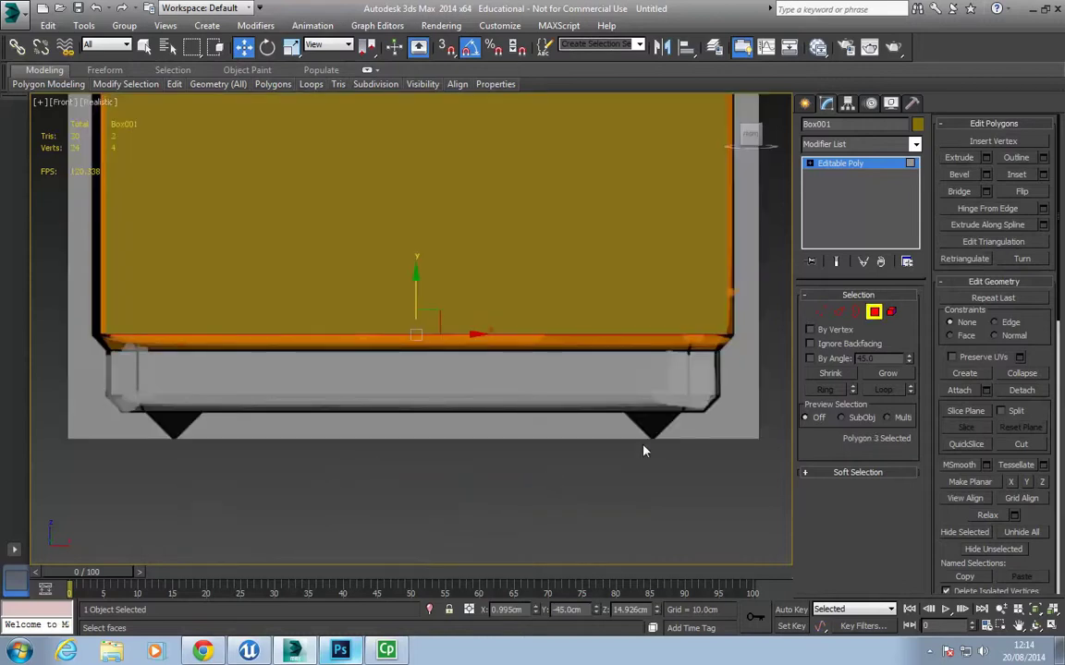
pyautogui.click(986, 175)
pyautogui.moveTo(422, 359); pyautogui.dragTo(517, 410)
pyautogui.moveTo(423, 379); pyautogui.dragTo(435, 386)
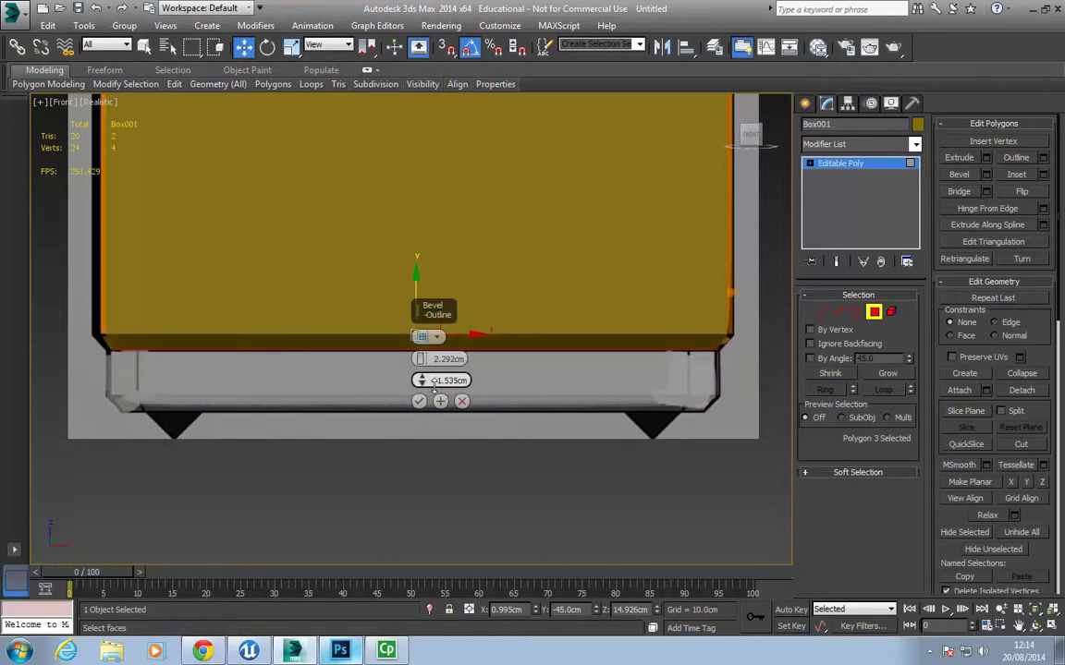
pyautogui.click(418, 400)
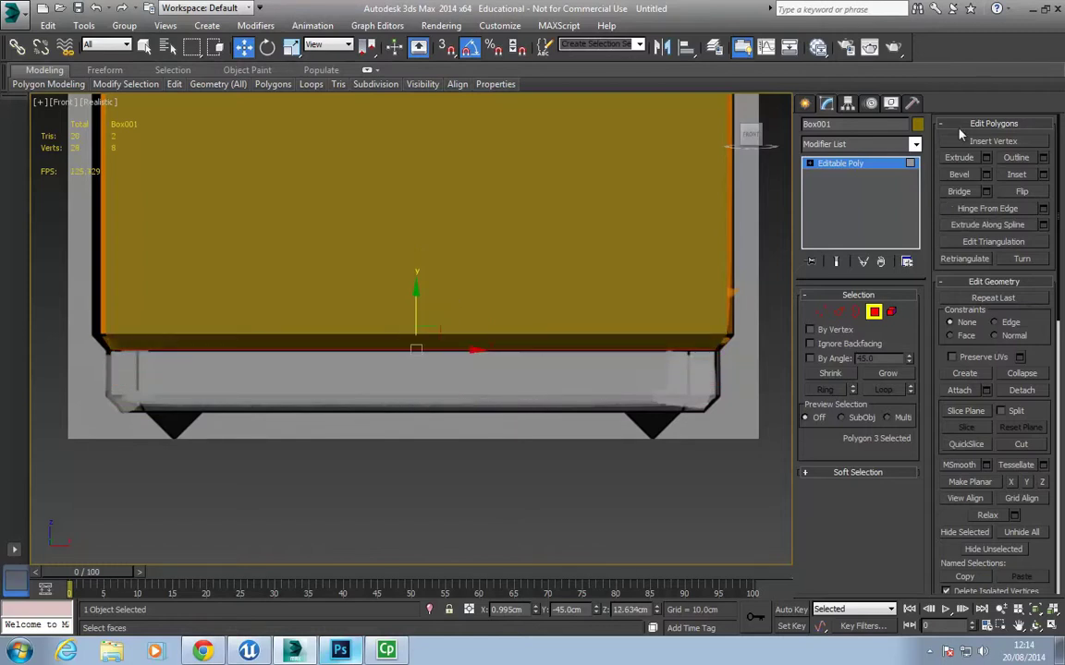
# Extrude the bottom polygon 6.788 cm and bevel its end with height 2.292 cm and outline -1.856 cm.
pyautogui.click(986, 158)
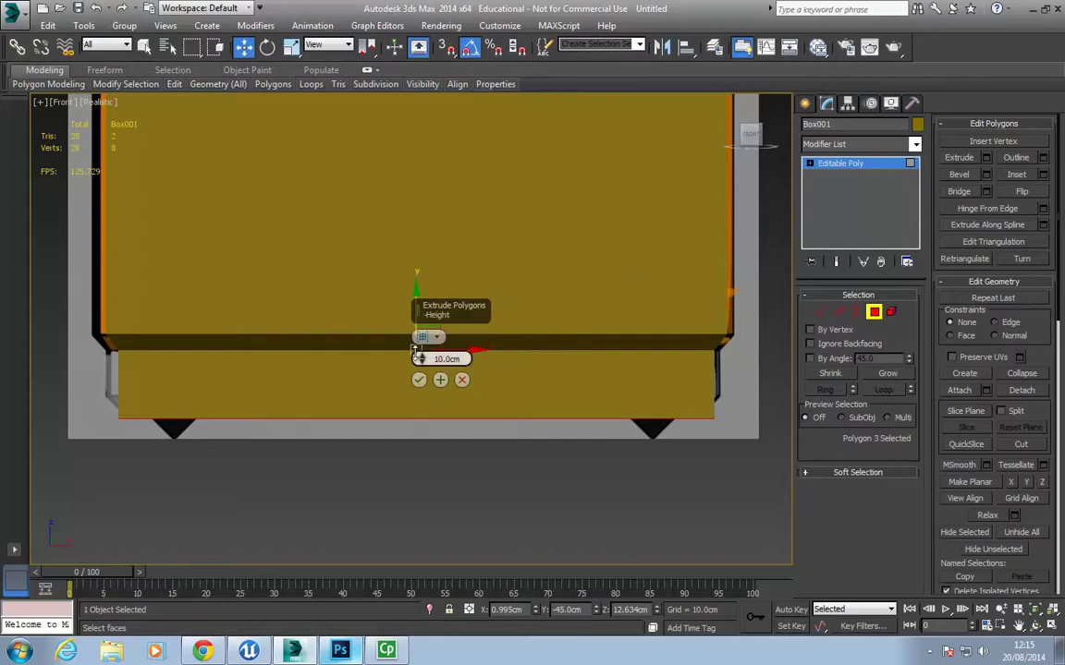
pyautogui.moveTo(418, 359); pyautogui.dragTo(264, 374)
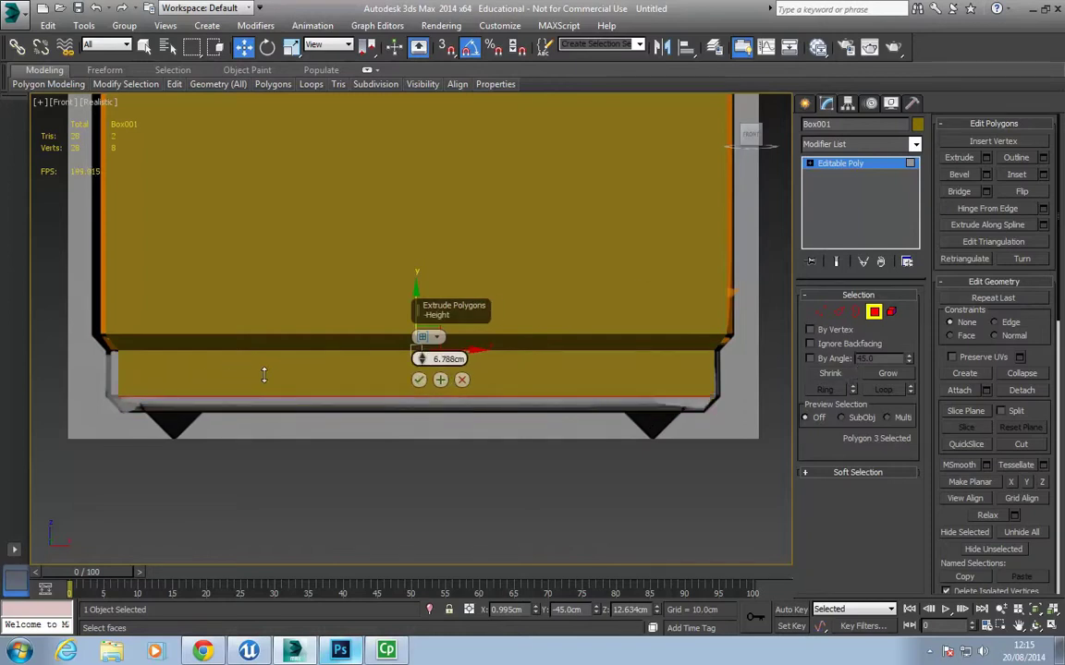
pyautogui.click(418, 380)
pyautogui.click(985, 175)
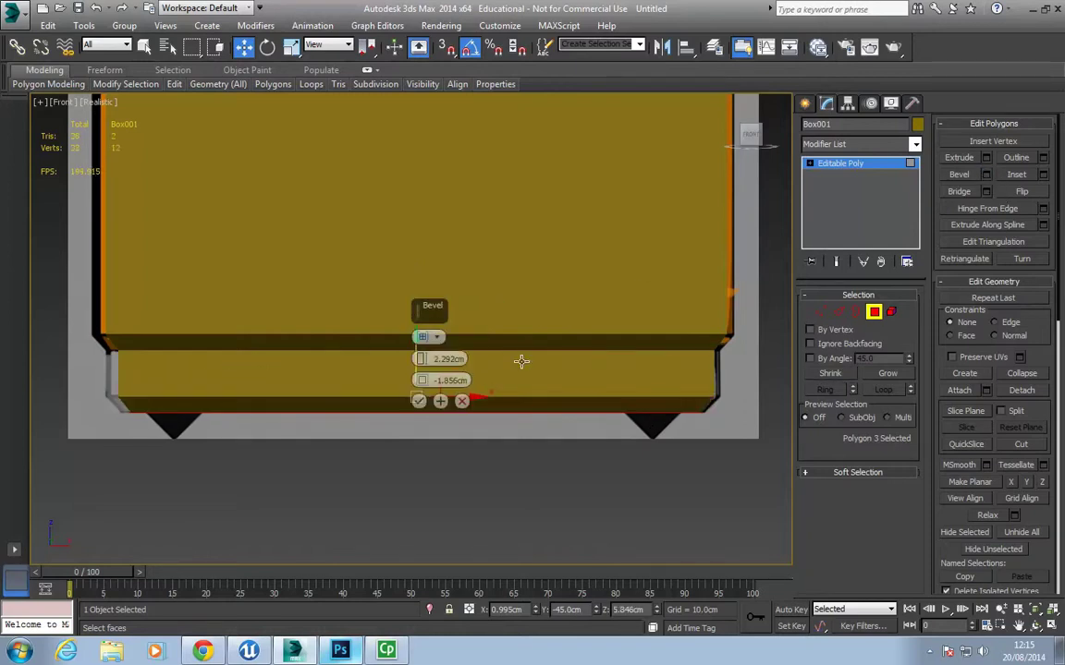
pyautogui.click(419, 400)
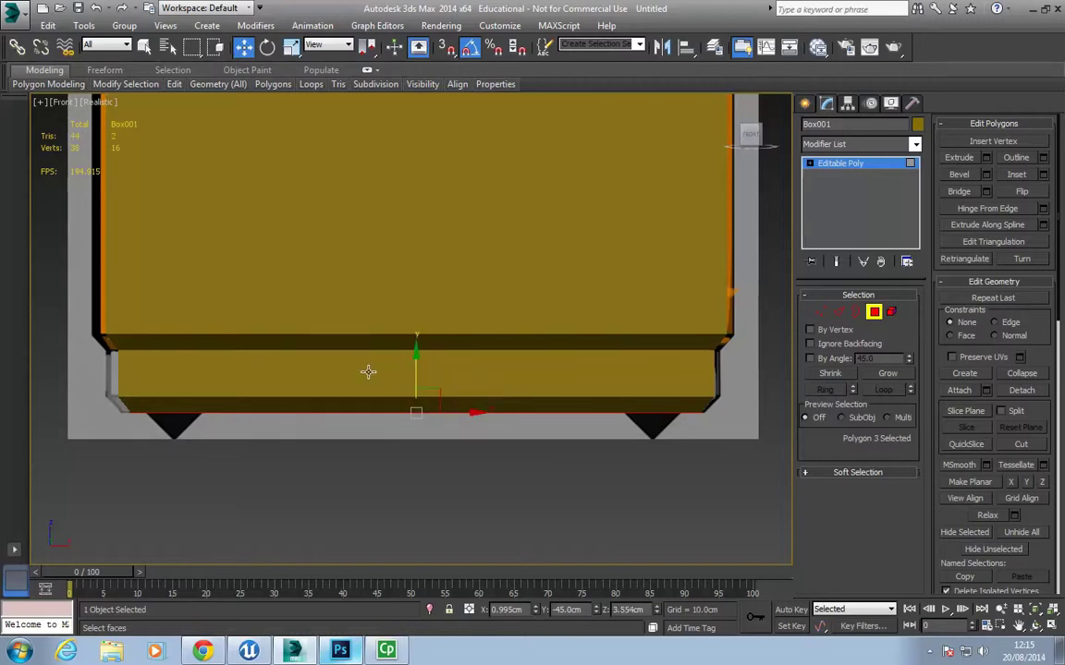
# Switch the box to edge editing and turn on Edged Faces in the Front view.
pyautogui.moveTo(368, 371); pyautogui.dragTo(435, 480, button='middle')
pyautogui.scroll(-5, 430, 404)
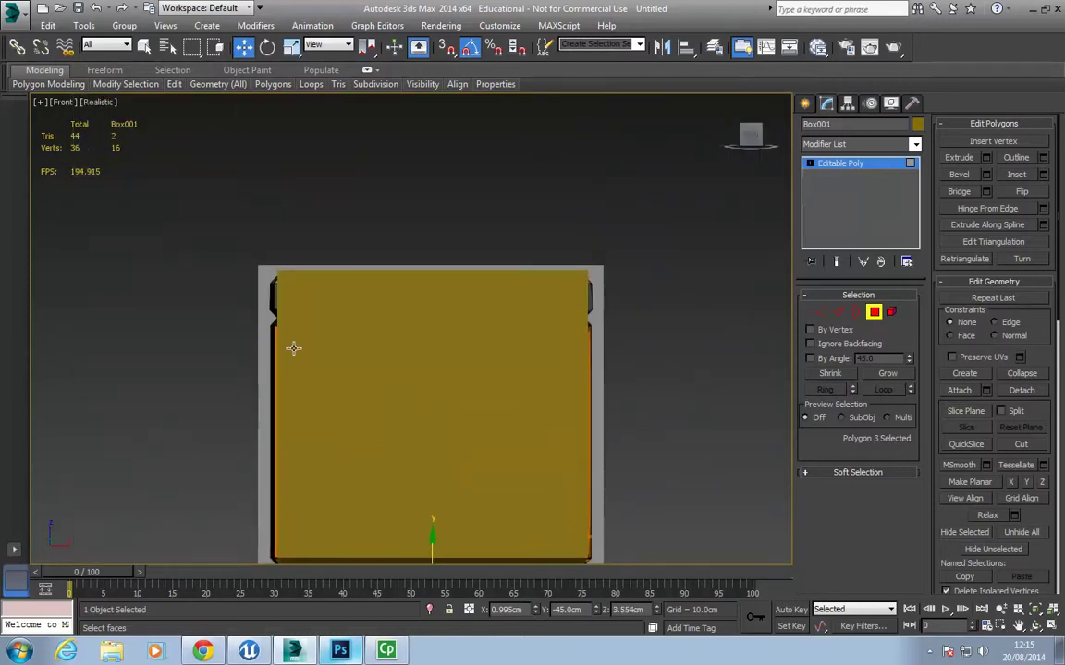
pyautogui.click(837, 312)
pyautogui.click(99, 102)
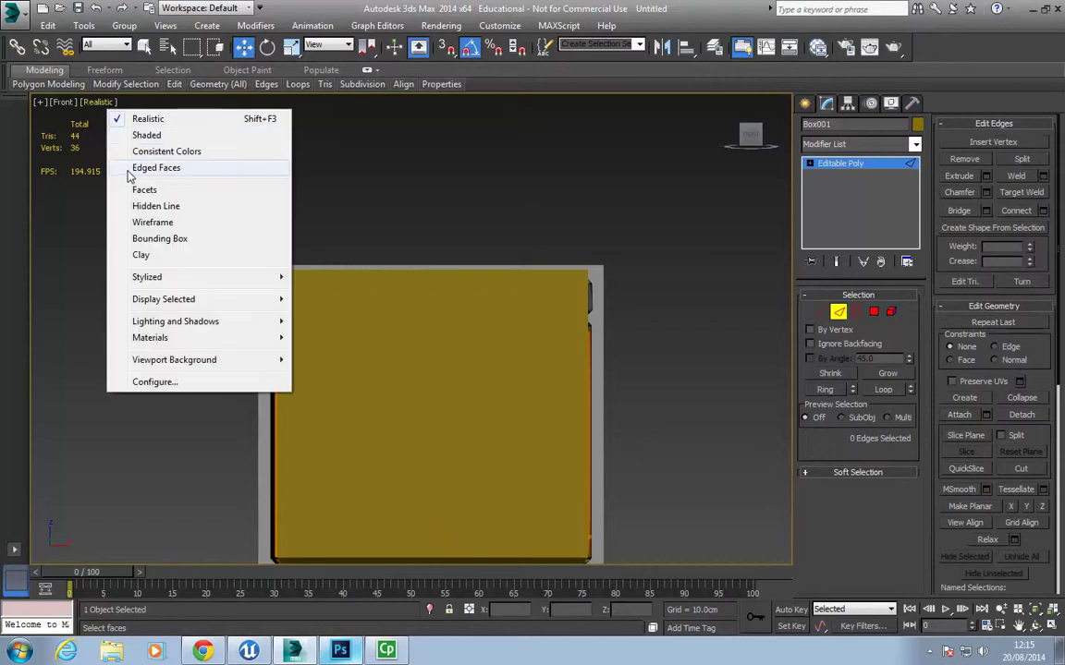
pyautogui.click(162, 112)
# Connect the four vertical side edges and raise the new edge loop to the lid groove, at about Z 84.3 cm.
pyautogui.moveTo(216, 368); pyautogui.dragTo(717, 394)
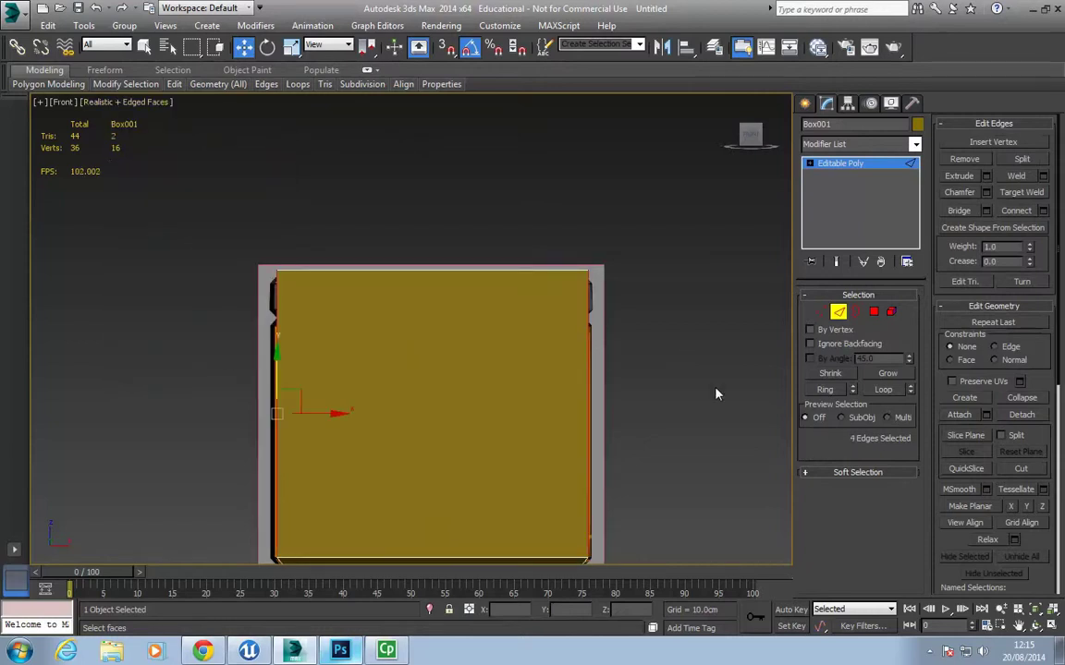
pyautogui.click(1007, 211)
pyautogui.moveTo(429, 372); pyautogui.dragTo(431, 277)
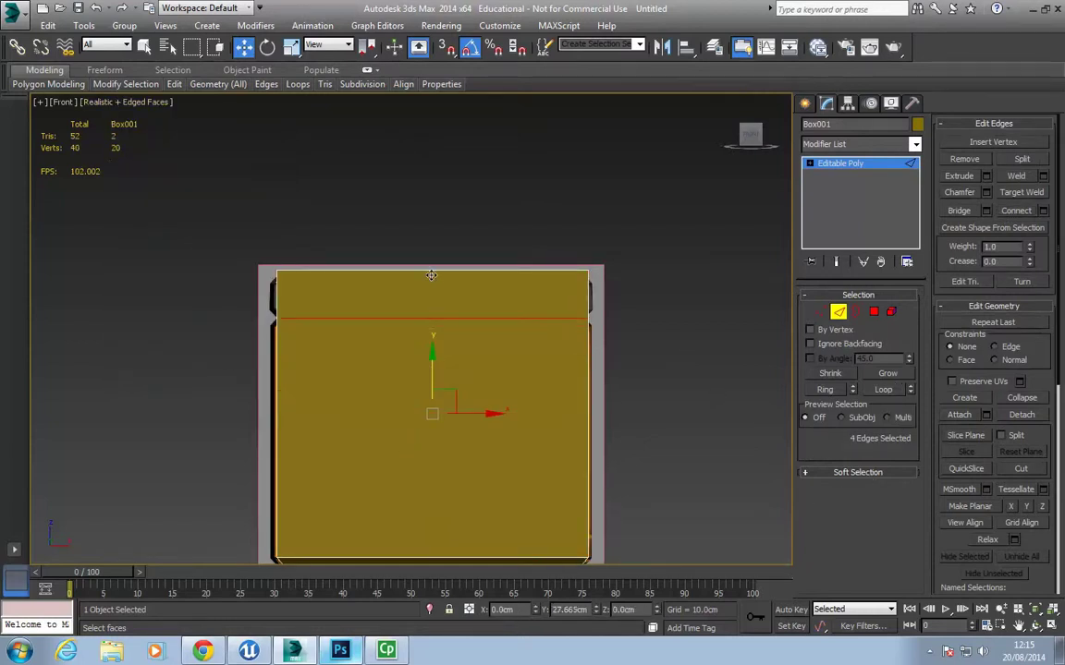
# Chamfer the lid groove's edge loop by about 2.07 cm with 2 segments.
pyautogui.click(988, 193)
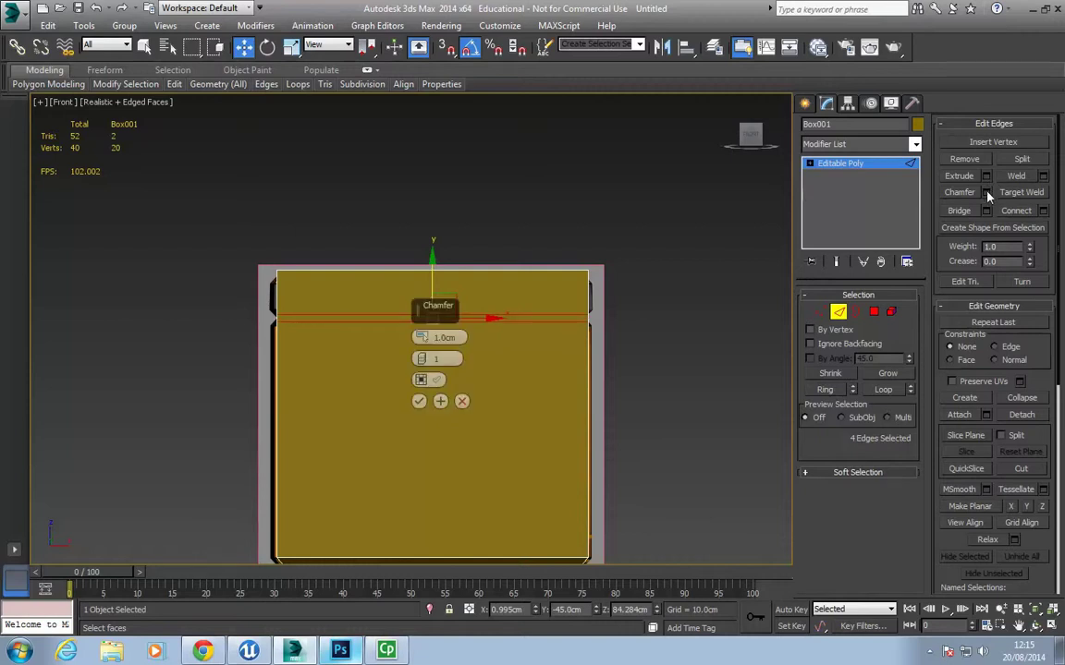
pyautogui.click(424, 355)
pyautogui.moveTo(425, 338)
pyautogui.mouseDown()
pyautogui.moveTo(483, 351)
pyautogui.moveTo(431, 336)
pyautogui.mouseUp()
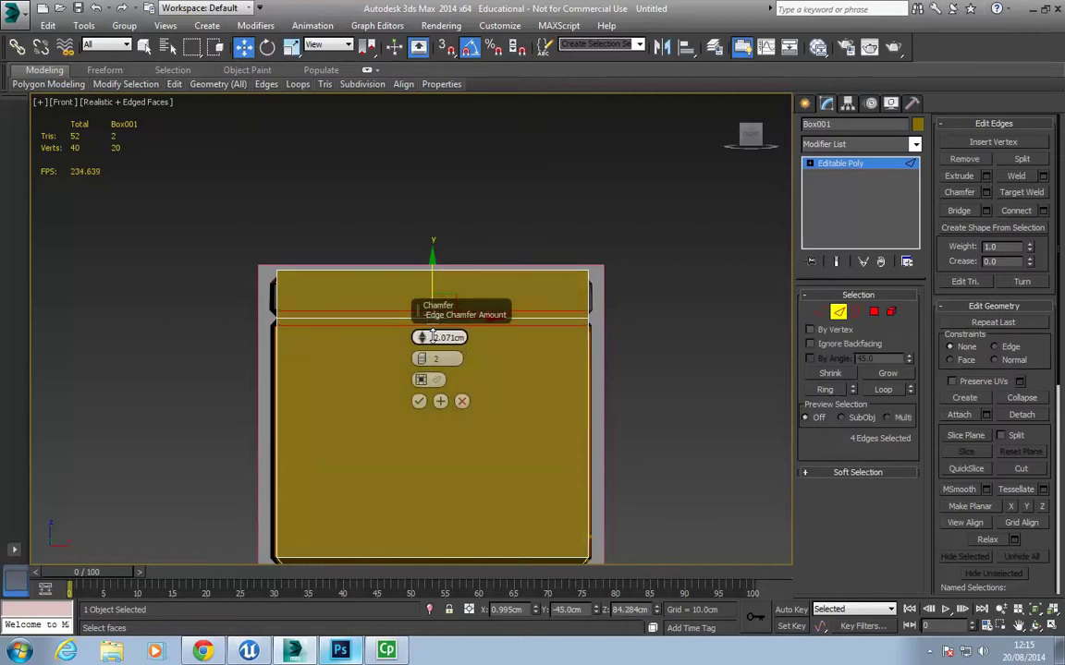
pyautogui.scroll(3, 404, 407)
pyautogui.click(419, 401)
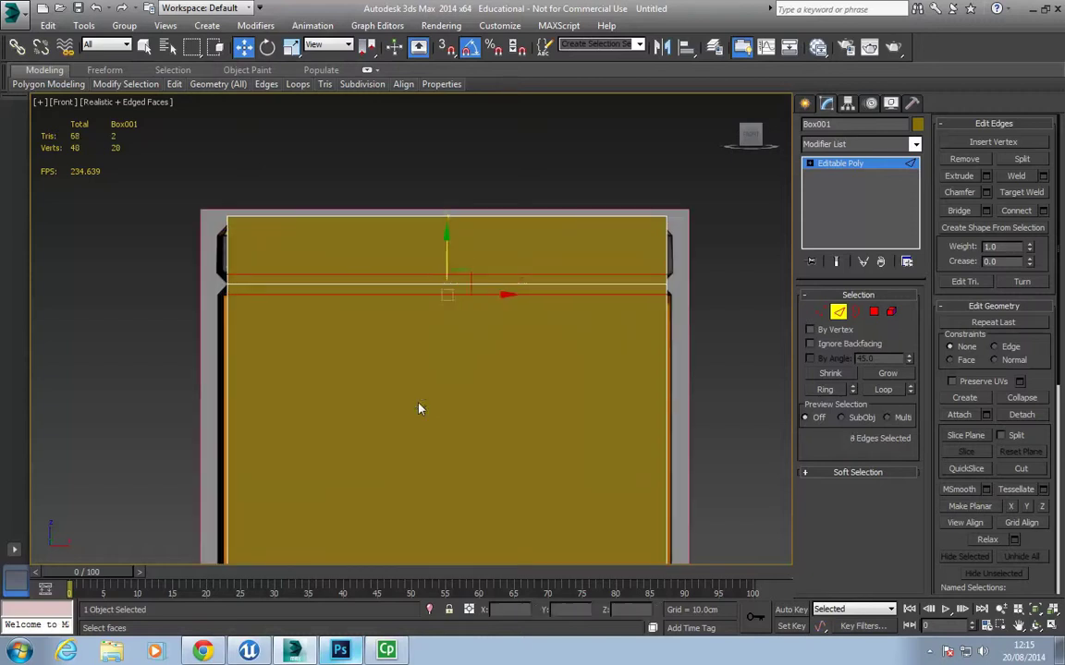
# Scale the groove's four middle vertices inward to about 95 percent, and refine them by about 102 percent to match the reference notch.
pyautogui.click(819, 313)
pyautogui.click(213, 289)
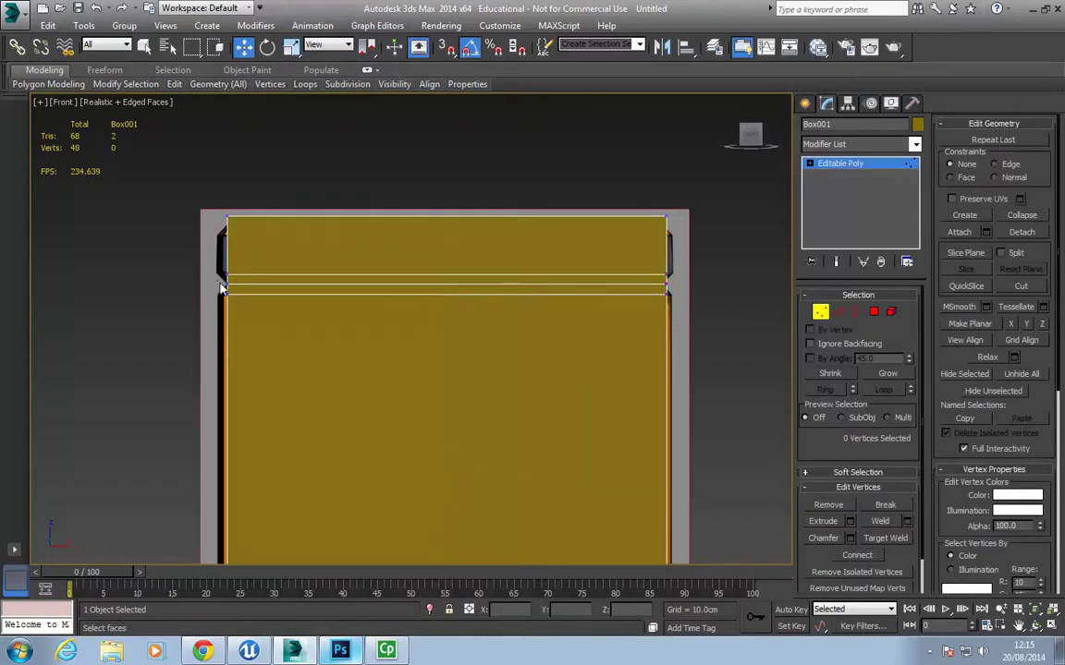
pyautogui.moveTo(655, 274); pyautogui.dragTo(685, 288)
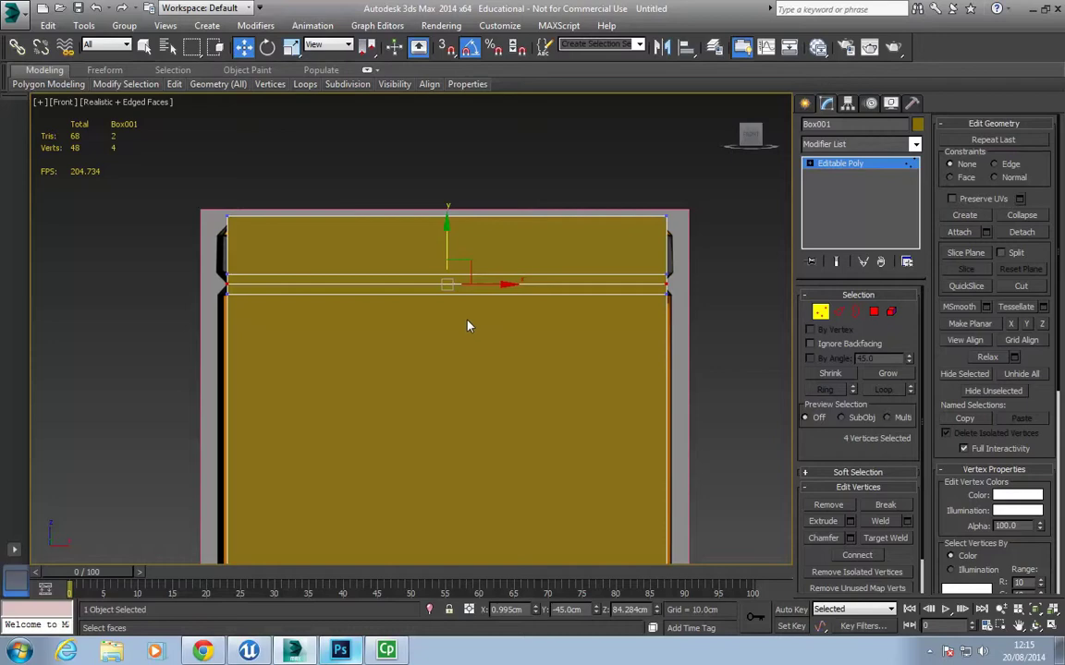
pyautogui.press('e')
pyautogui.press('r')
pyautogui.keyDown('alt'); pyautogui.moveTo(463, 325); pyautogui.dragTo(453, 283, button='middle'); pyautogui.keyUp('alt')
pyautogui.moveTo(454, 284); pyautogui.dragTo(452, 286)
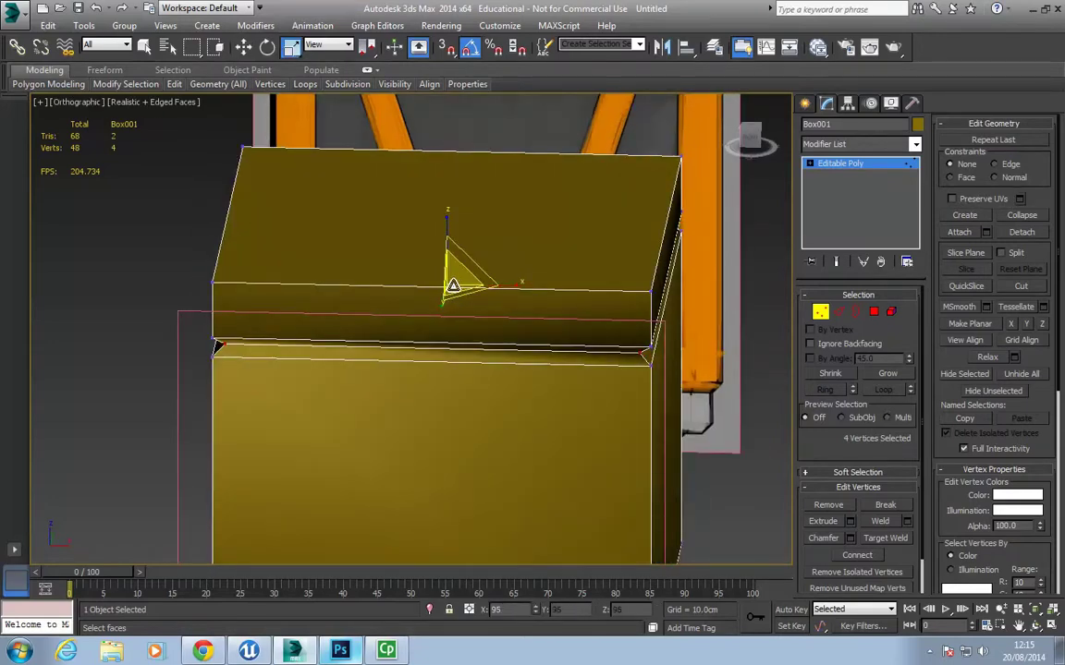
pyautogui.press('f')
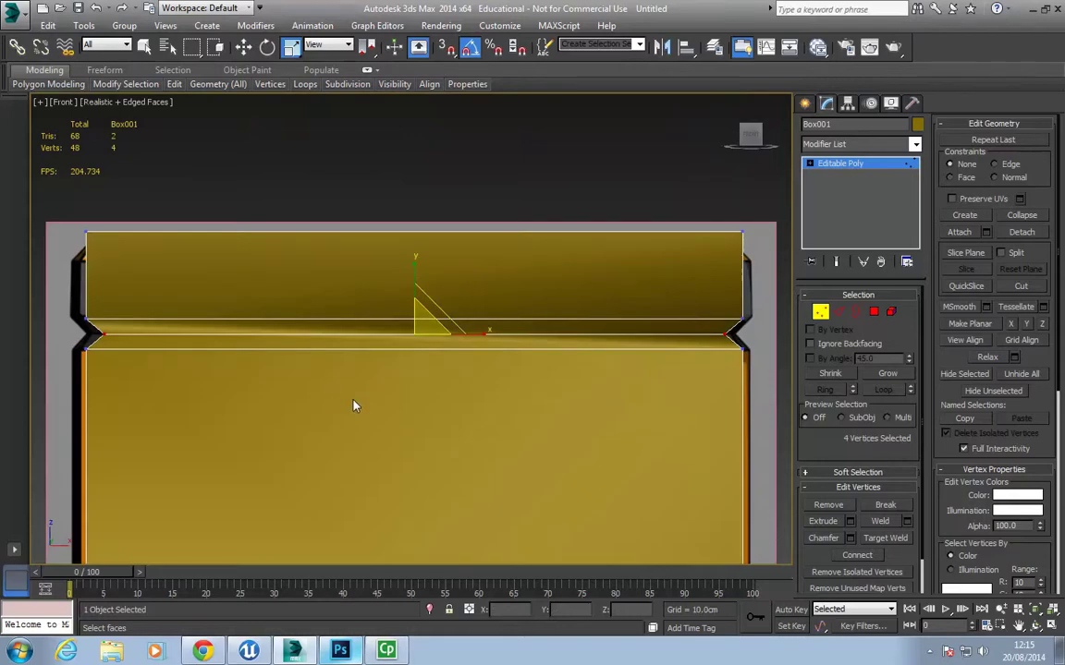
pyautogui.keyDown('alt'); pyautogui.moveTo(482, 357); pyautogui.dragTo(419, 333, button='middle'); pyautogui.keyUp('alt')
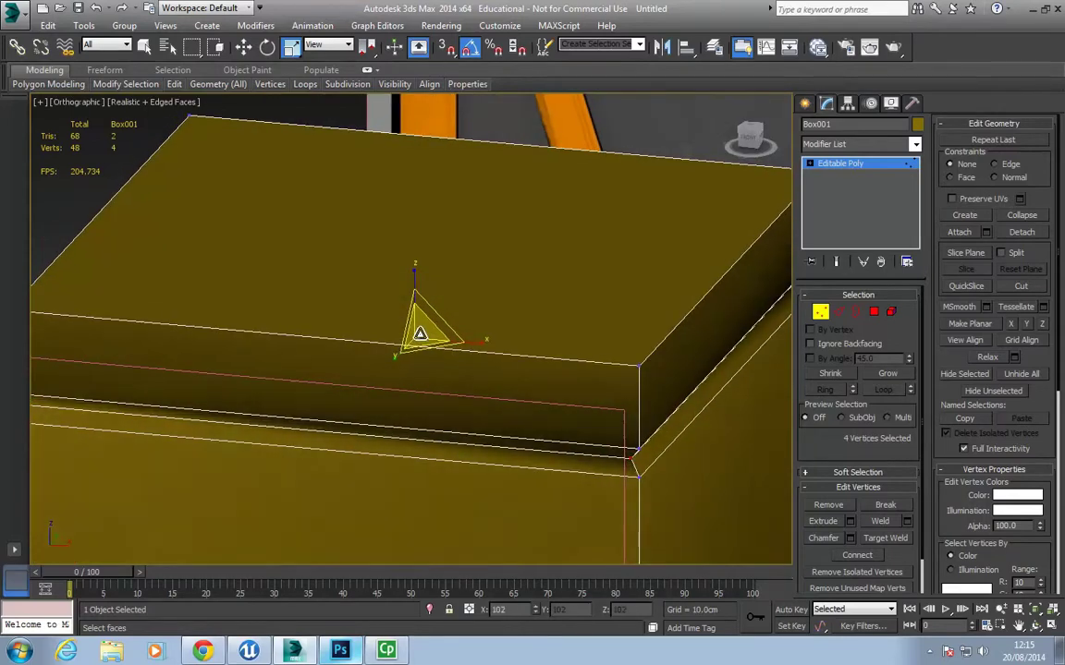
pyautogui.press('f')
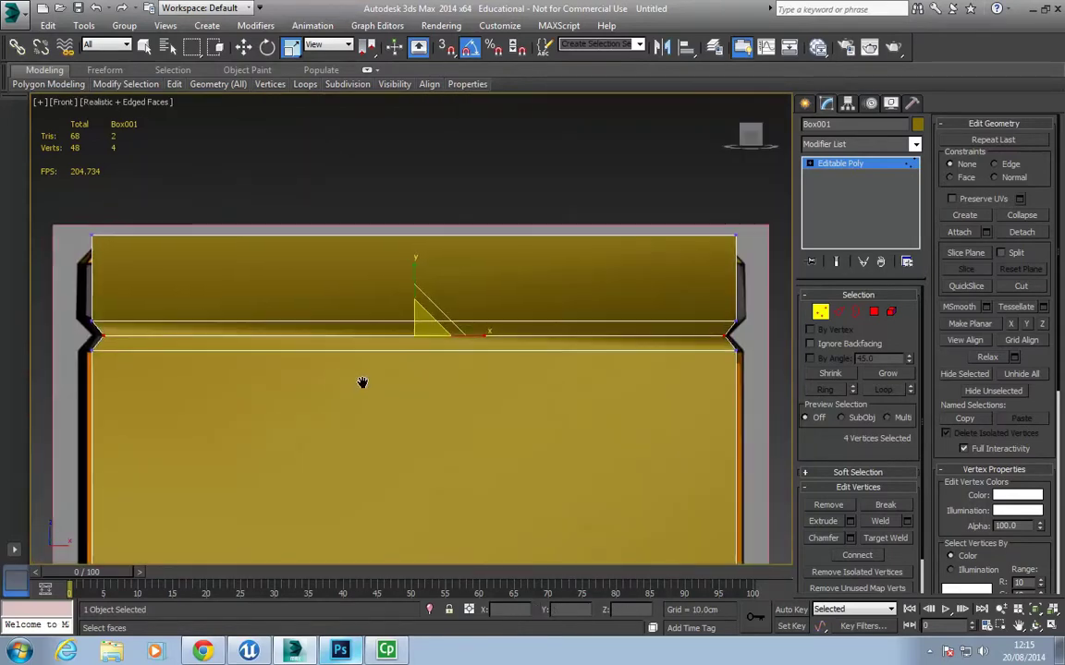
# Connect the lid's four vertical edges, raise the new loop to the upper bevel line of the reference, and return to vertex editing.
pyautogui.scroll(-4, 363, 383)
pyautogui.click(221, 240)
pyautogui.click(838, 312)
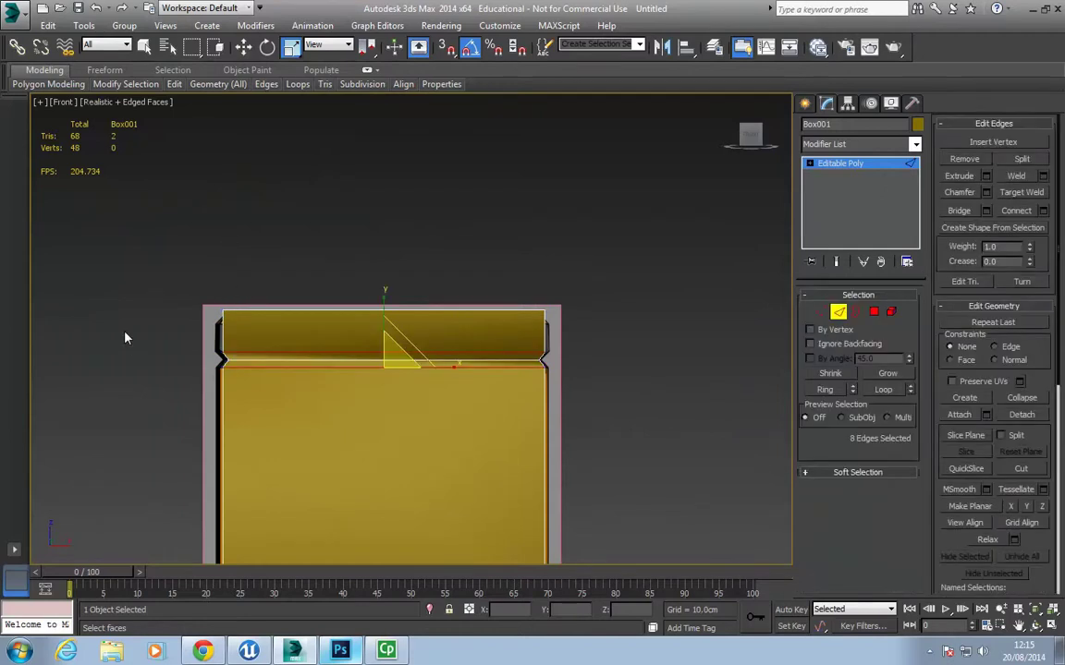
pyautogui.click(540, 339)
pyautogui.click(1015, 211)
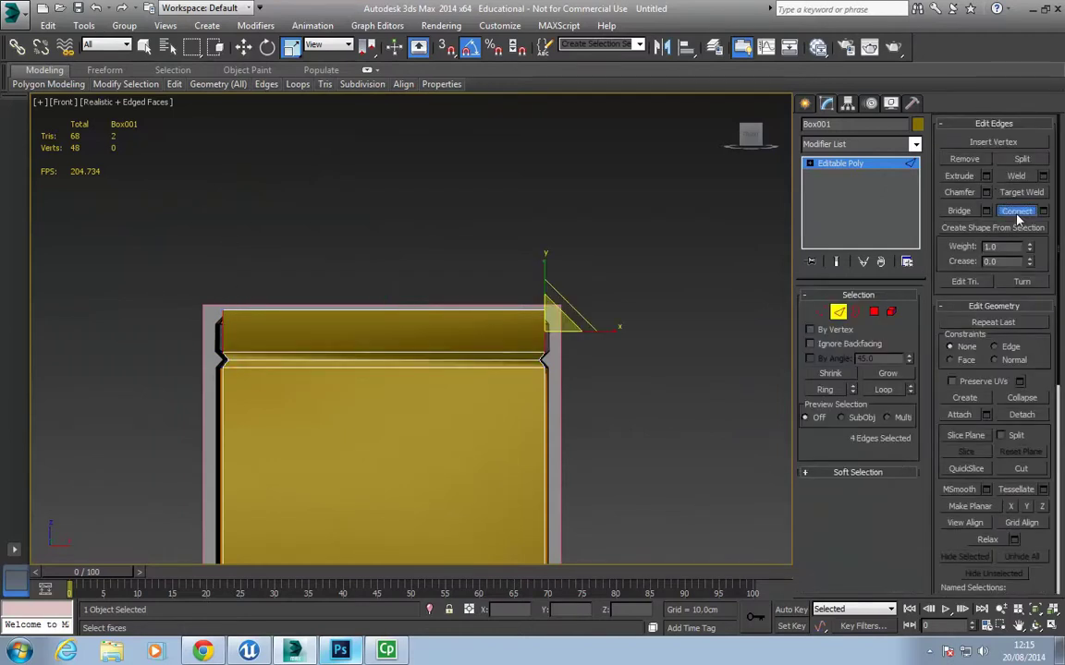
pyautogui.press('w')
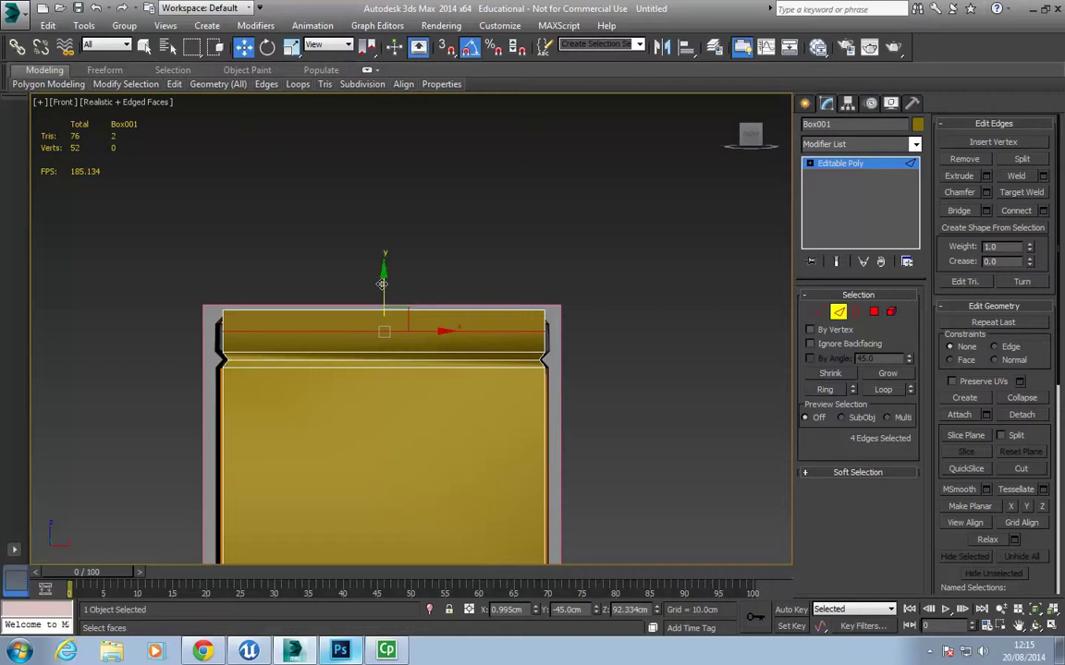
pyautogui.moveTo(382, 284); pyautogui.dragTo(382, 277)
pyautogui.click(820, 313)
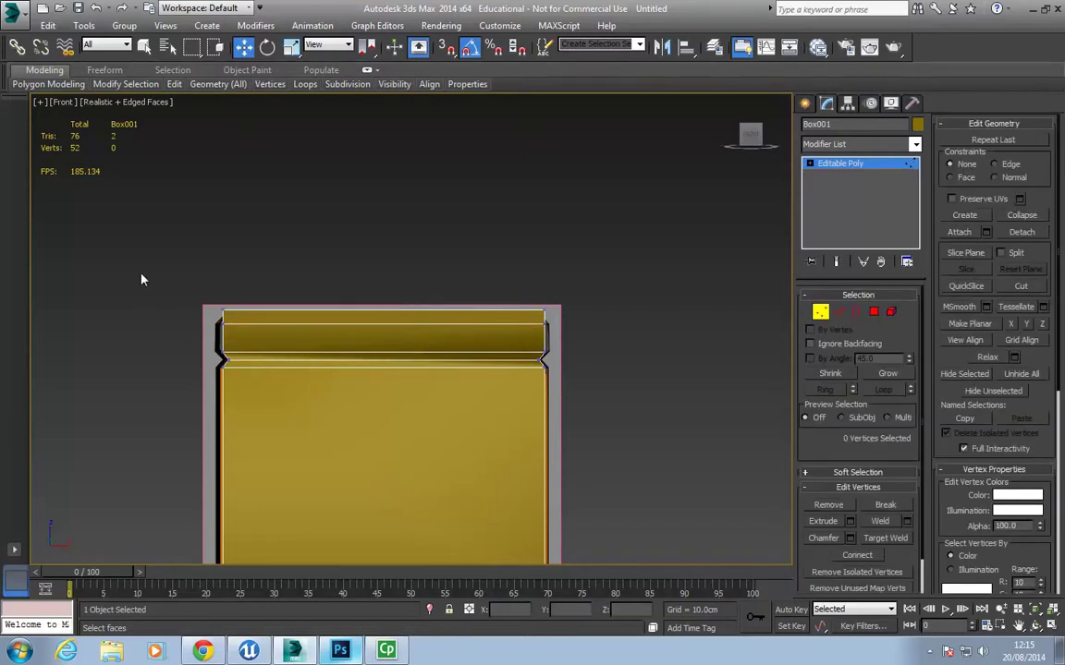
# Scale the lid's four topmost vertices inward to about 94 percent to form the upper bevel shown in the front reference.
pyautogui.moveTo(568, 314); pyautogui.dragTo(568, 316)
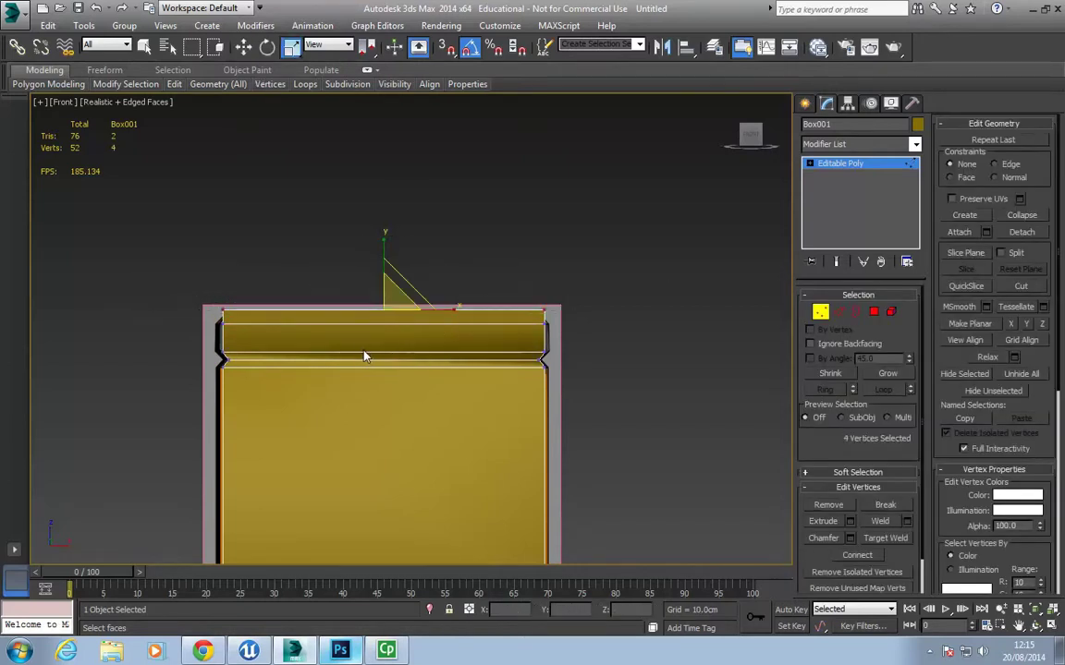
pyautogui.scroll(2, 365, 357)
pyautogui.keyDown('alt'); pyautogui.moveTo(369, 352); pyautogui.dragTo(333, 418, button='middle'); pyautogui.keyUp('alt')
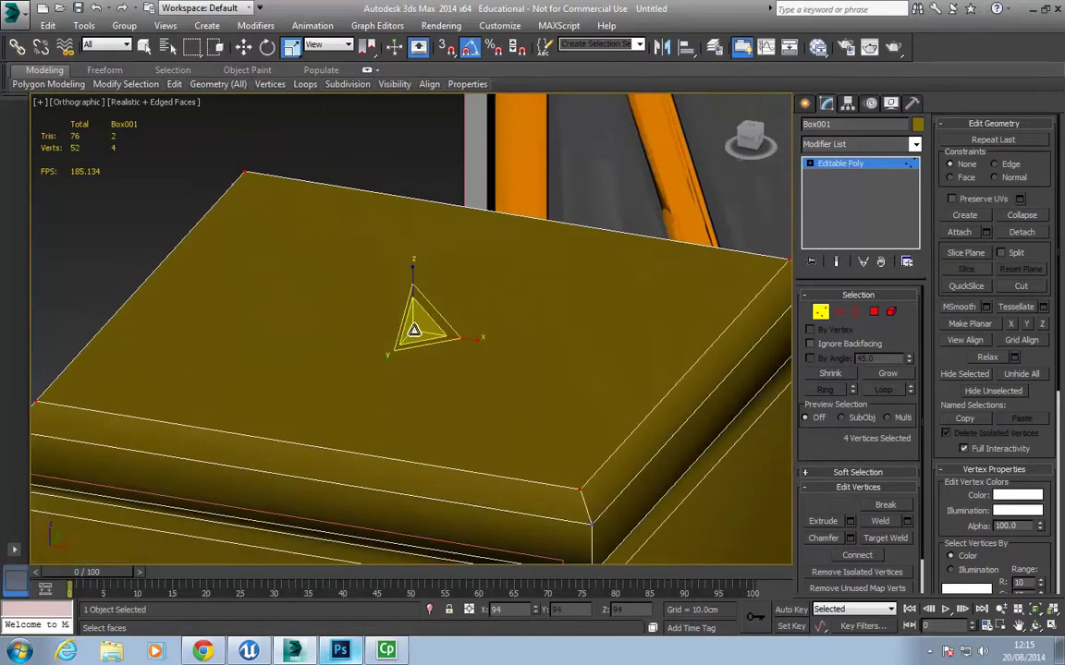
pyautogui.press('f')
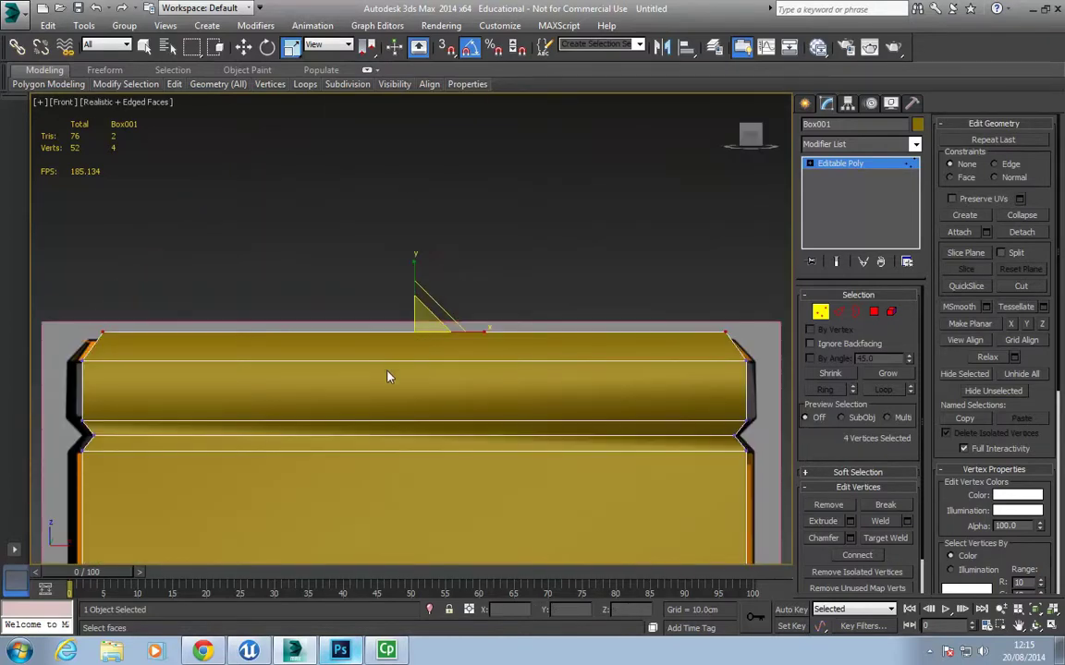
pyautogui.scroll(-4, 388, 376)
pyautogui.keyDown('alt'); pyautogui.moveTo(399, 421); pyautogui.dragTo(362, 459, button='middle'); pyautogui.keyUp('alt')
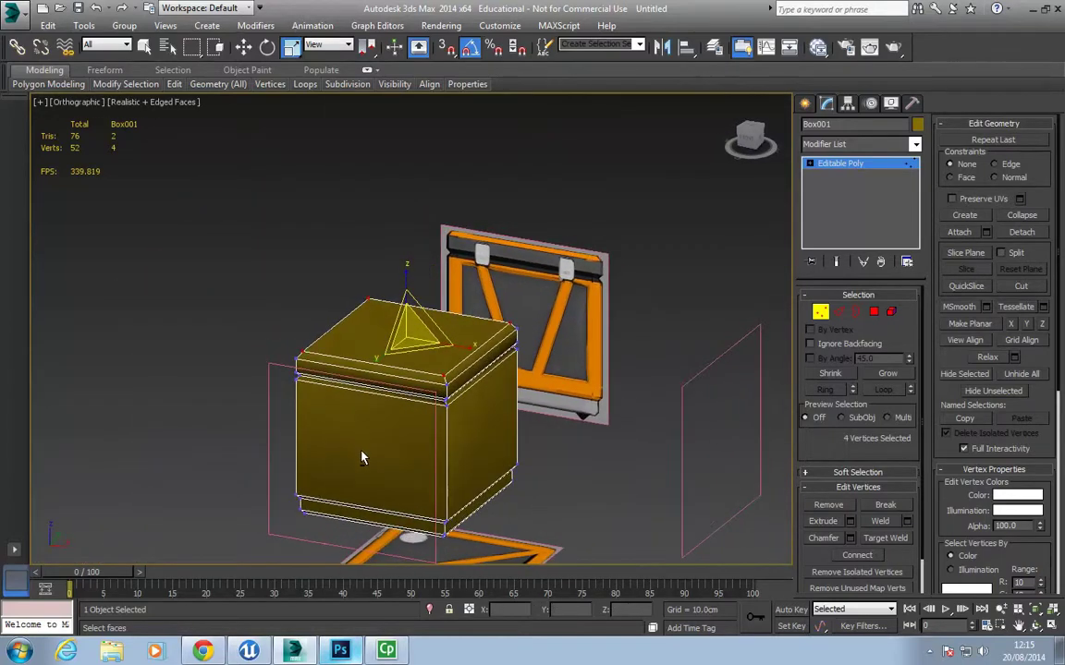
pyautogui.press('f')
pyautogui.scroll(-3, 353, 495)
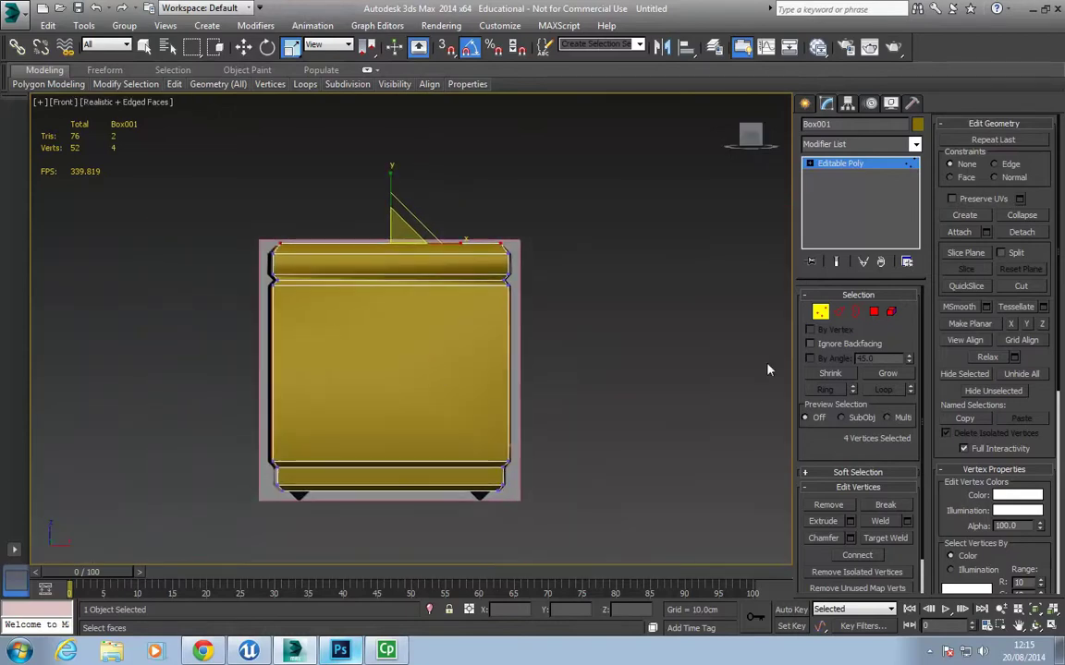
# Make the crate see-through and inset its four large side faces by polygon by about 7.2 cm.
pyautogui.hotkey('alt', 'x')
pyautogui.moveTo(341, 408); pyautogui.dragTo(395, 406, button='middle')
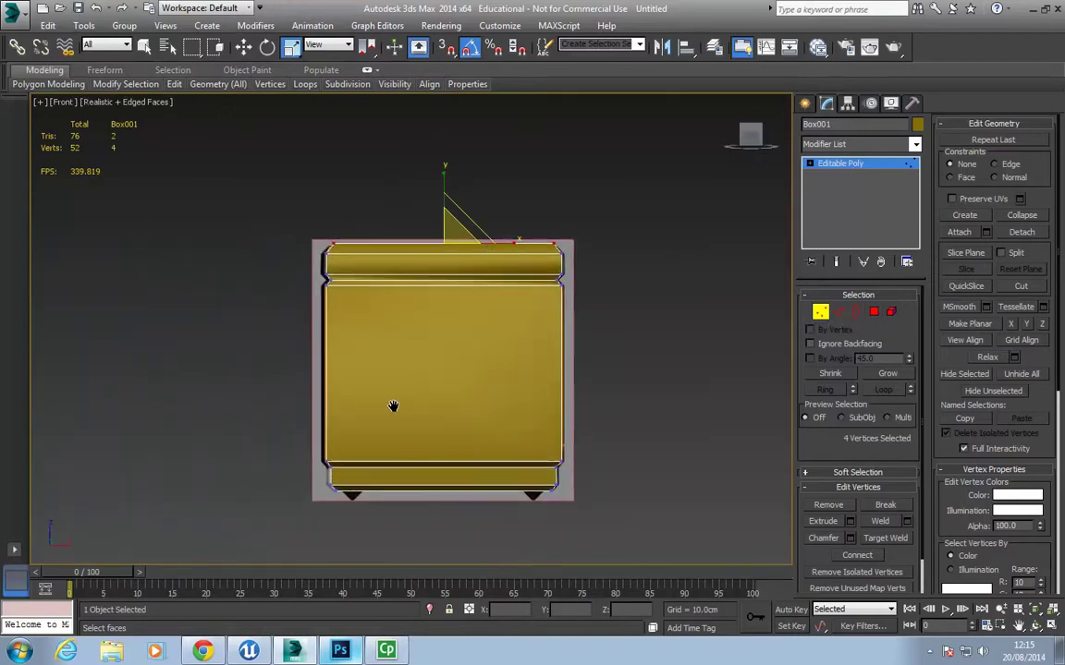
pyautogui.click(874, 312)
pyautogui.click(428, 367)
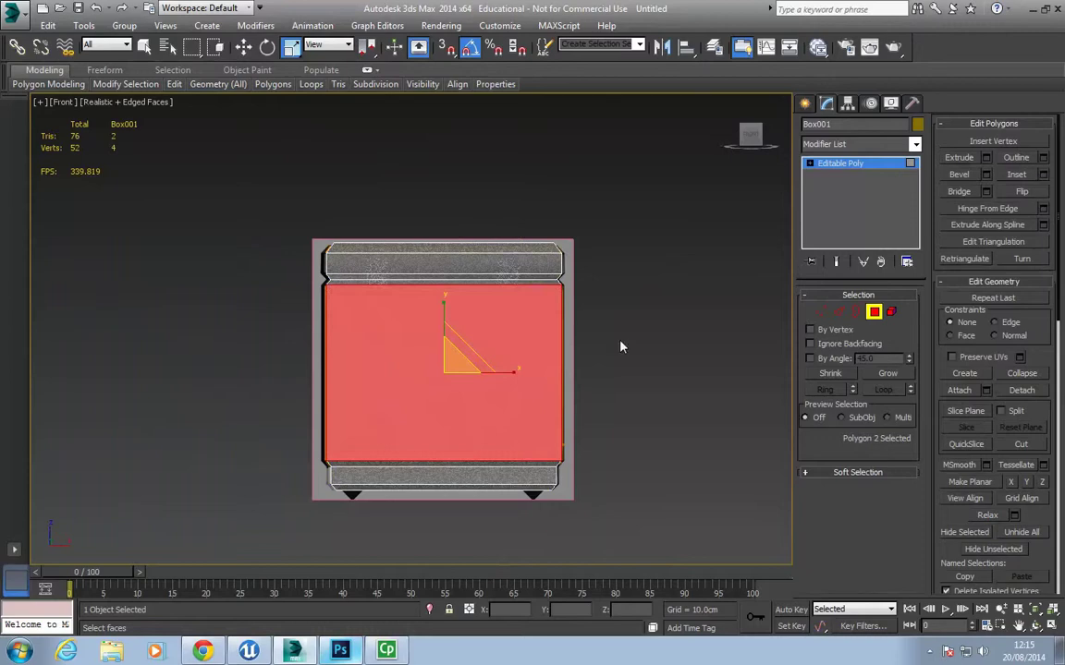
pyautogui.moveTo(228, 382); pyautogui.dragTo(230, 383)
pyautogui.click(1043, 175)
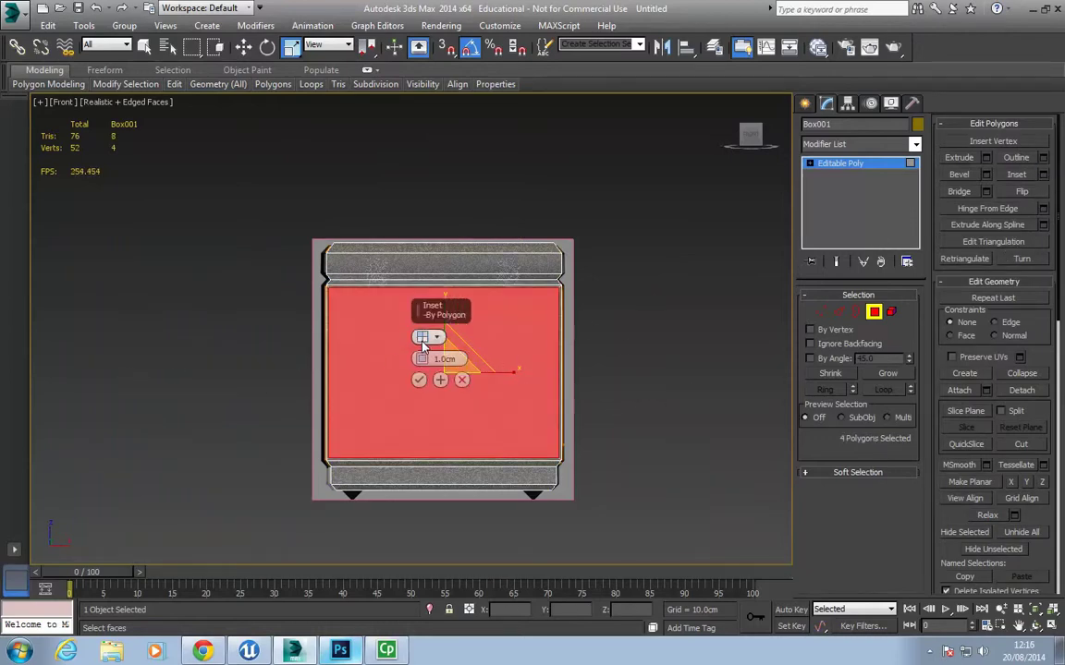
pyautogui.moveTo(422, 359)
pyautogui.mouseDown()
pyautogui.moveTo(421, 414)
pyautogui.moveTo(422, 296)
pyautogui.moveTo(420, 340)
pyautogui.mouseUp()
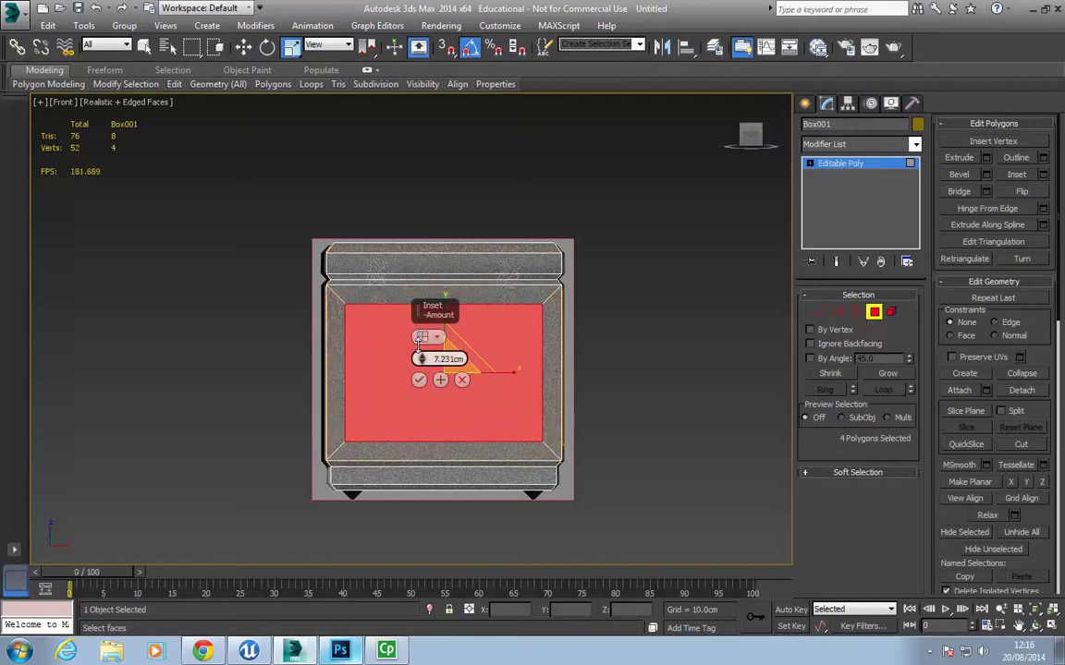
pyautogui.click(418, 380)
# Raise the upper inset vertices of the front and back panels to about Z 78.9 cm and lower their bottom ones to about Z 20.5 cm.
pyautogui.click(820, 311)
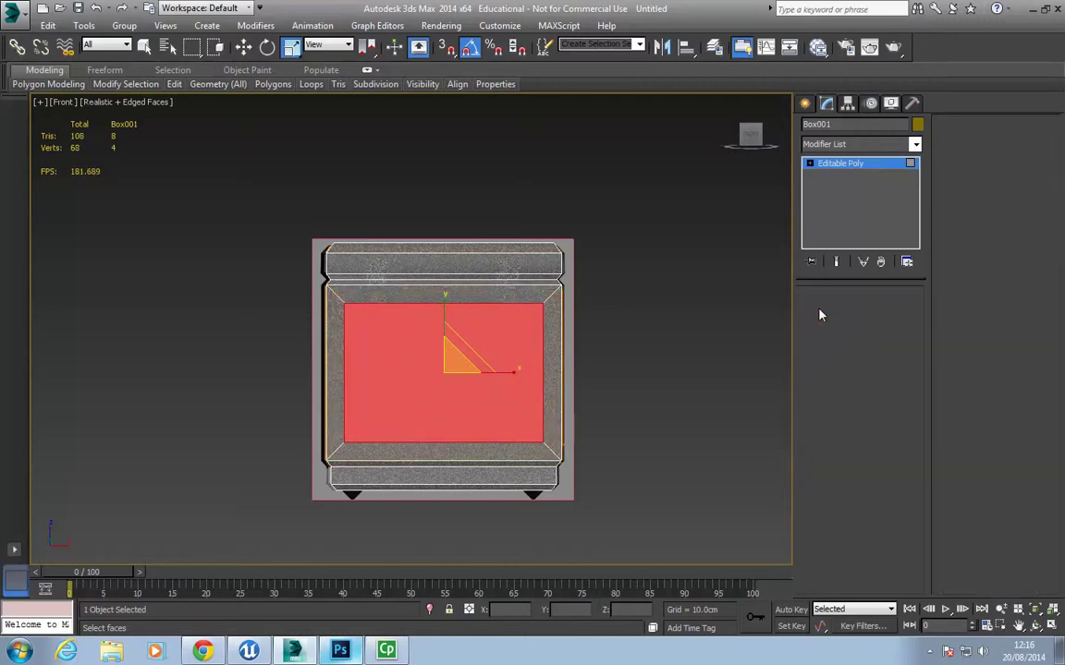
pyautogui.press('w')
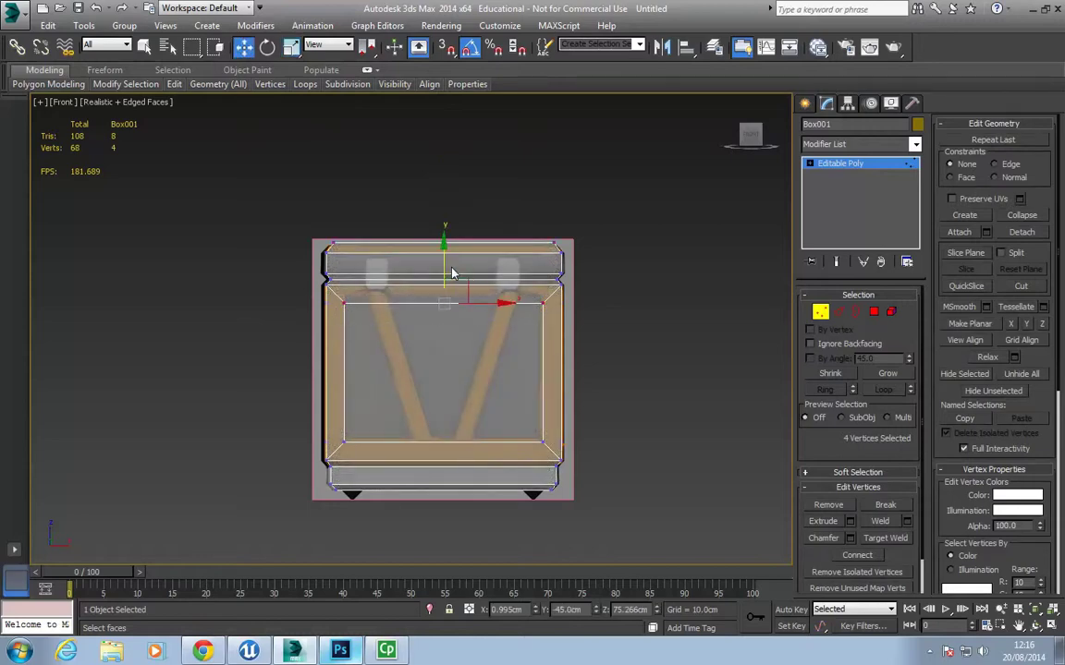
pyautogui.moveTo(446, 265); pyautogui.dragTo(446, 256)
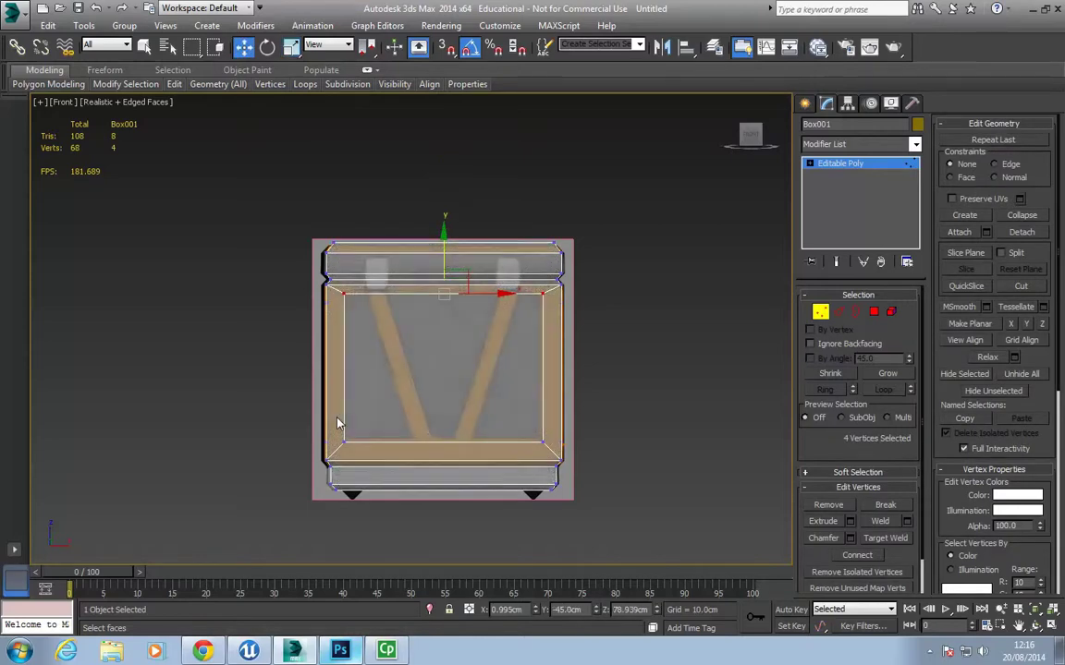
pyautogui.moveTo(549, 465); pyautogui.dragTo(550, 464)
pyautogui.moveTo(445, 392); pyautogui.dragTo(446, 396)
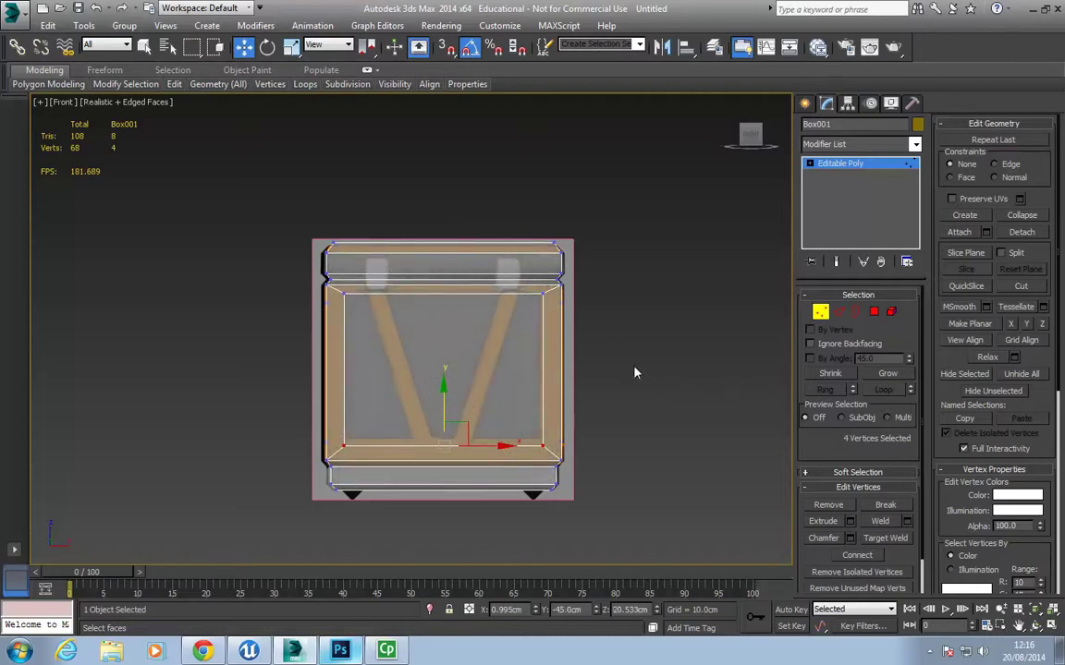
pyautogui.click(873, 313)
pyautogui.click(485, 352)
pyautogui.keyDown('alt'); pyautogui.moveTo(485, 352); pyautogui.dragTo(407, 412, button='middle'); pyautogui.keyUp('alt')
pyautogui.keyDown('ctrl'); pyautogui.click(559, 386); pyautogui.keyUp('ctrl')
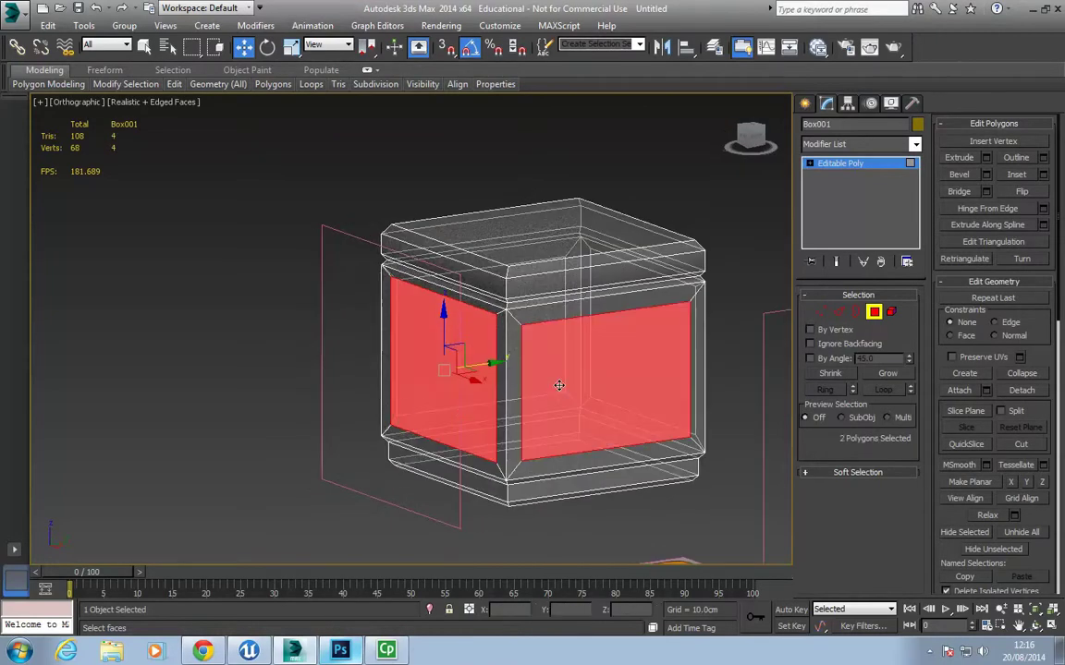
pyautogui.keyDown('alt'); pyautogui.moveTo(558, 385); pyautogui.dragTo(621, 408, button='middle'); pyautogui.keyUp('alt')
pyautogui.keyDown('ctrl'); pyautogui.click(392, 409); pyautogui.keyUp('ctrl')
pyautogui.keyDown('alt'); pyautogui.moveTo(391, 408); pyautogui.dragTo(479, 404, button='middle'); pyautogui.keyUp('alt')
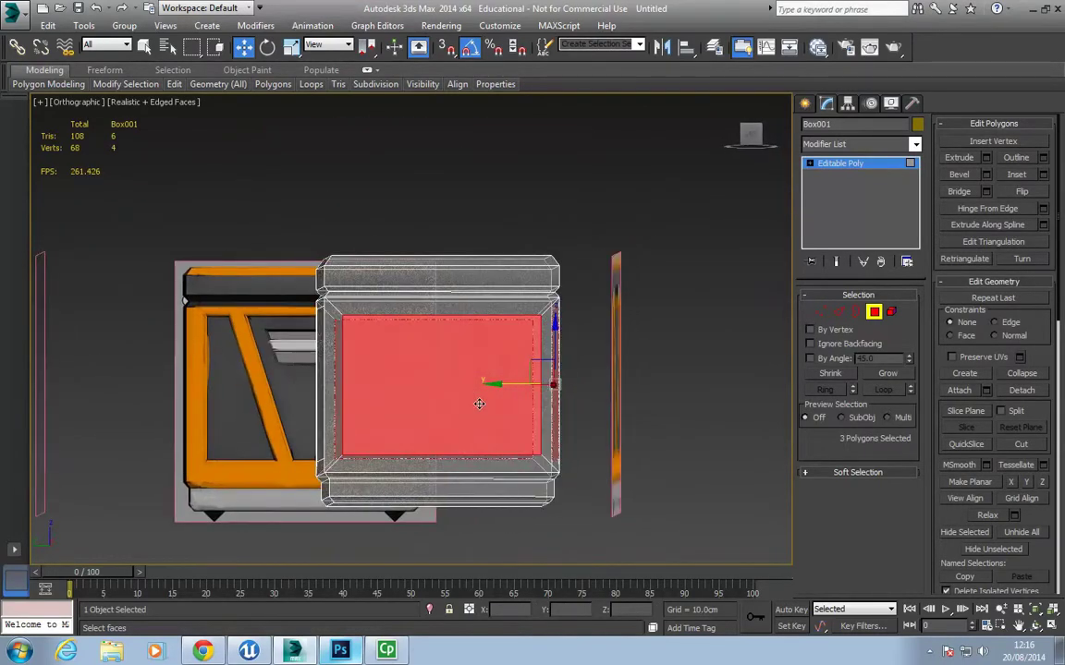
pyautogui.keyDown('ctrl'); pyautogui.click(475, 401); pyautogui.keyUp('ctrl')
pyautogui.press('f')
pyautogui.scroll(-3, 411, 423)
pyautogui.click(413, 423)
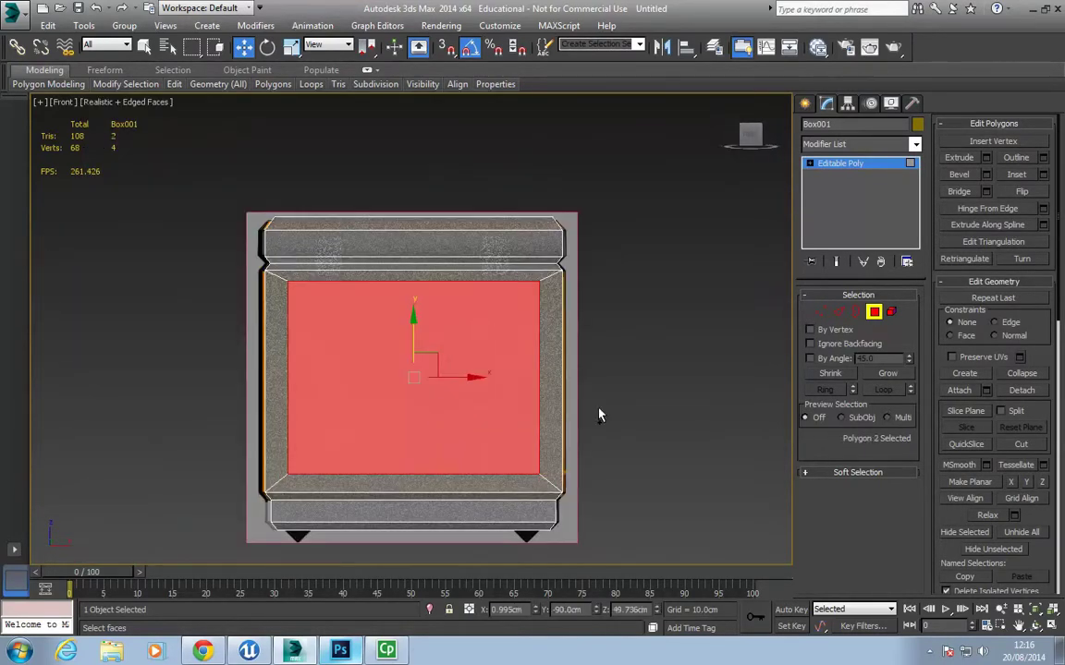
pyautogui.hotkey('ctrl', 'z')
# Raise the side panels' upper inset vertices to about Z 78.6 cm and lower all eight bottom inset vertices to about Z 20.4 cm.
pyautogui.click(820, 313)
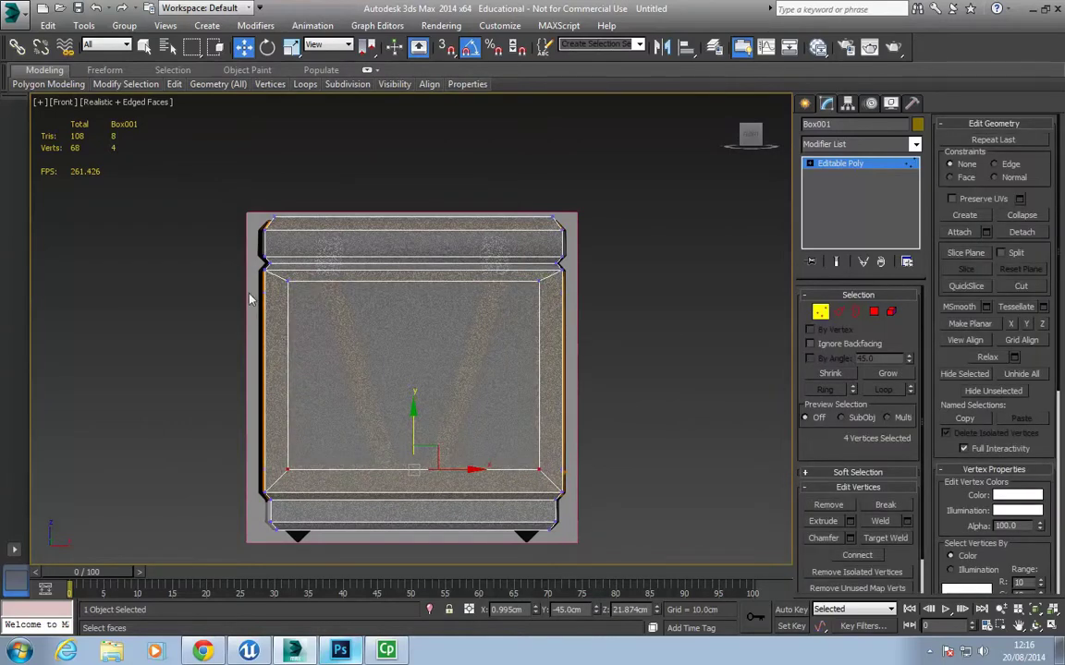
pyautogui.moveTo(521, 314); pyautogui.dragTo(586, 312)
pyautogui.moveTo(414, 252); pyautogui.dragTo(414, 240)
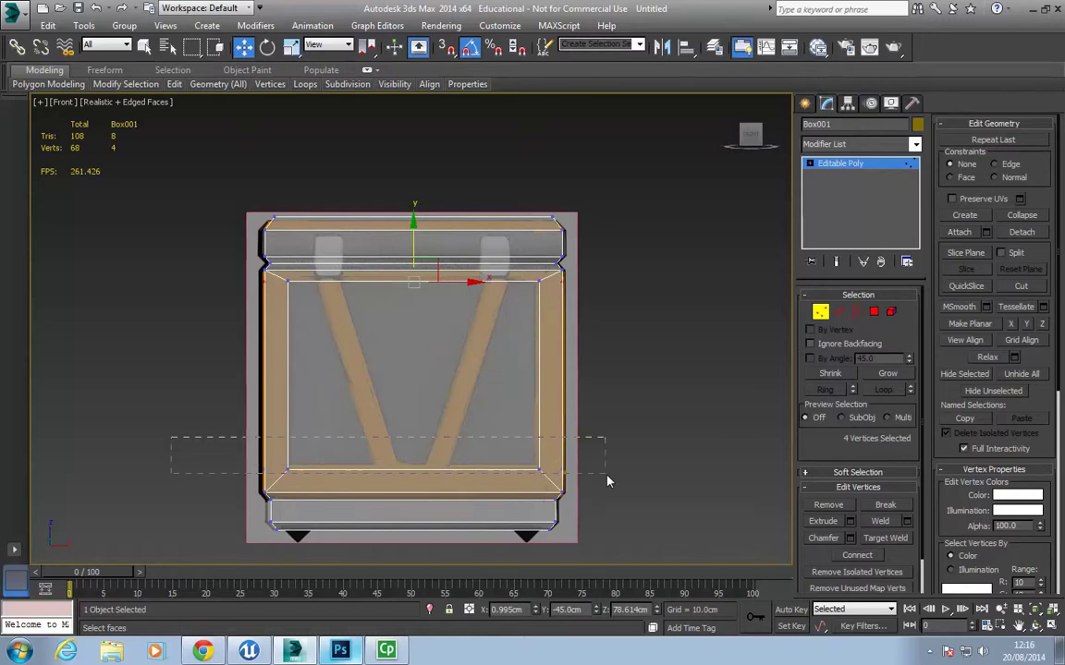
pyautogui.moveTo(607, 481); pyautogui.dragTo(606, 479)
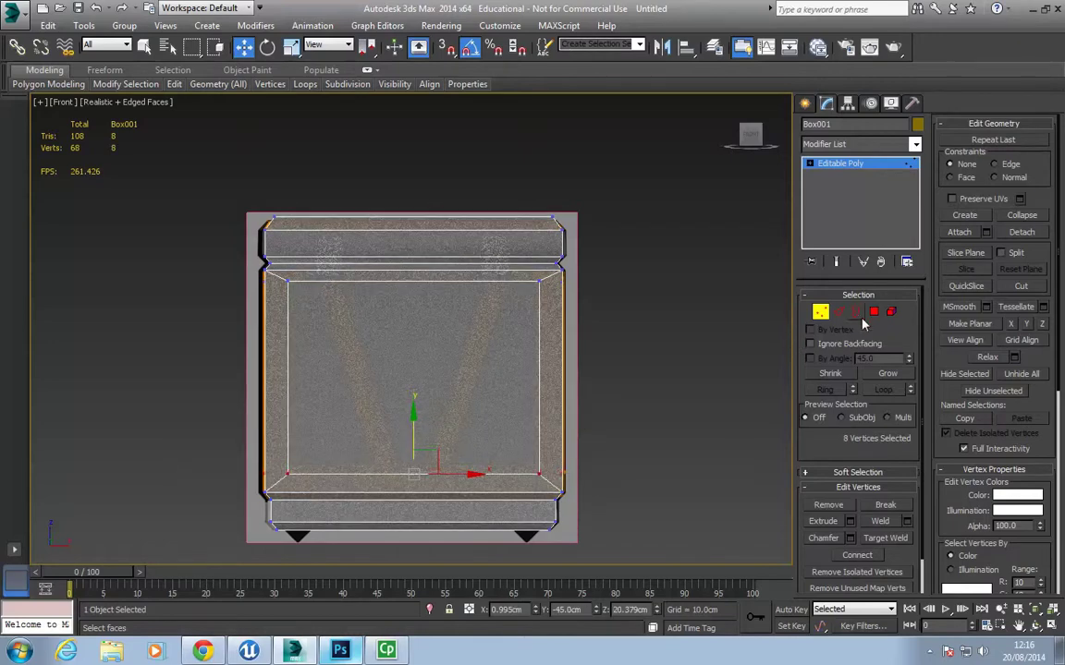
pyautogui.press('4')
pyautogui.moveTo(698, 393); pyautogui.dragTo(696, 392)
pyautogui.hotkey('ctrl', 'd')
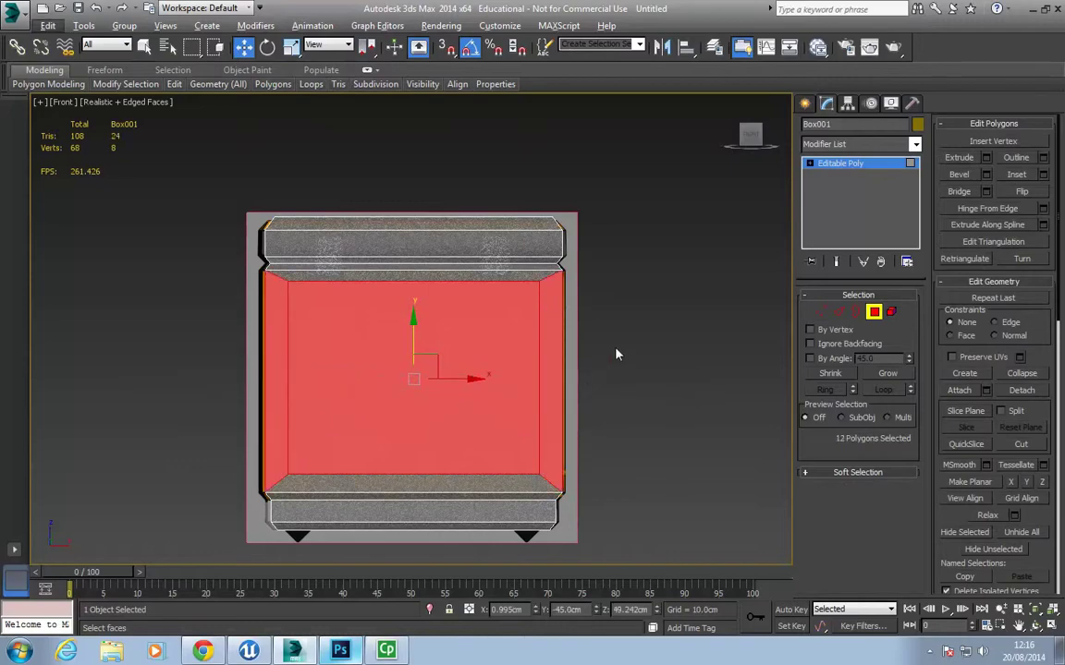
pyautogui.click(490, 361)
pyautogui.keyDown('alt'); pyautogui.moveTo(371, 380); pyautogui.dragTo(457, 415, button='middle'); pyautogui.keyUp('alt')
pyautogui.keyDown('ctrl'); pyautogui.click(233, 402); pyautogui.keyUp('ctrl')
pyautogui.keyDown('alt'); pyautogui.moveTo(232, 402); pyautogui.dragTo(434, 412, button='middle'); pyautogui.keyUp('alt')
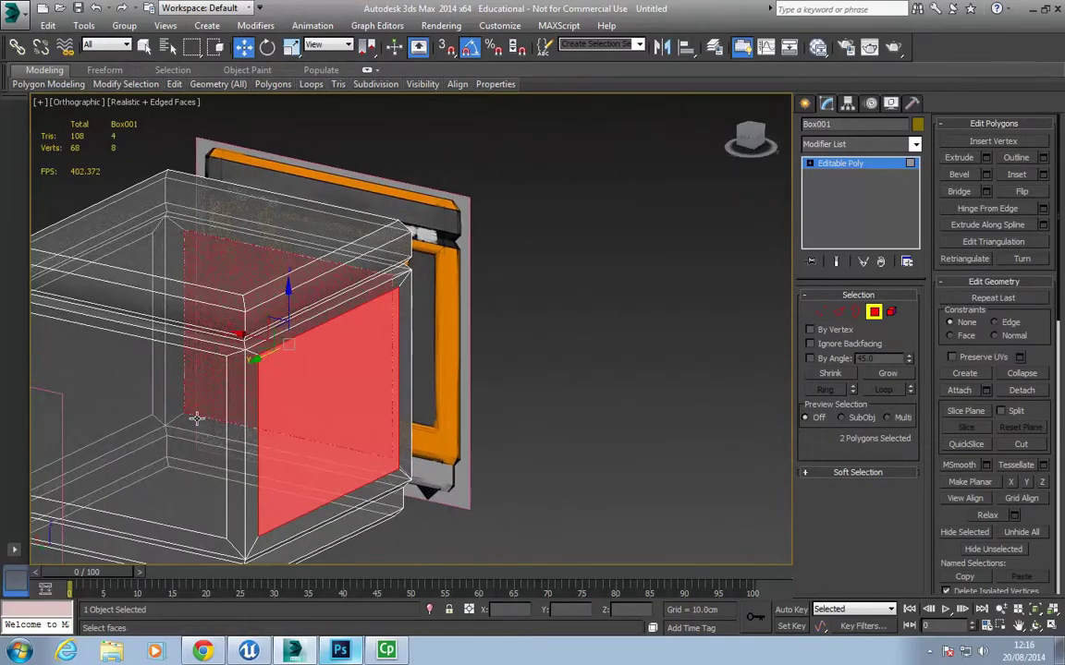
pyautogui.keyDown('ctrl'); pyautogui.click(197, 419); pyautogui.keyUp('ctrl')
pyautogui.keyDown('alt'); pyautogui.moveTo(196, 419); pyautogui.dragTo(486, 440, button='middle'); pyautogui.keyUp('alt')
pyautogui.keyDown('ctrl'); pyautogui.click(282, 439); pyautogui.keyUp('ctrl')
pyautogui.keyDown('alt'); pyautogui.moveTo(282, 439); pyautogui.dragTo(863, 377, button='middle'); pyautogui.keyUp('alt')
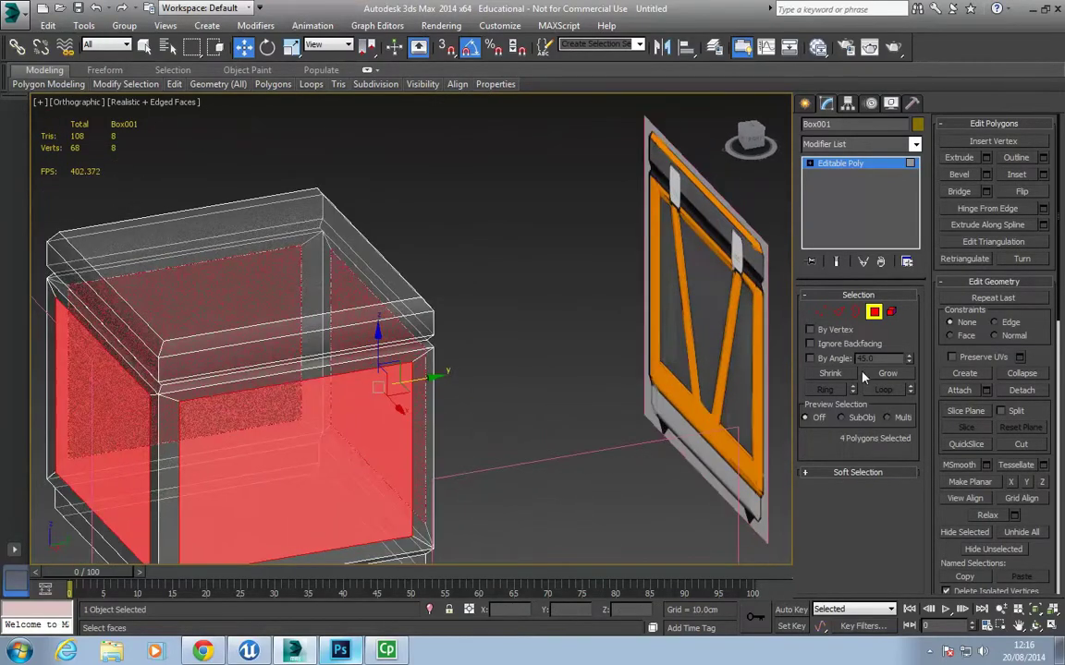
pyautogui.click(986, 174)
pyautogui.press('f')
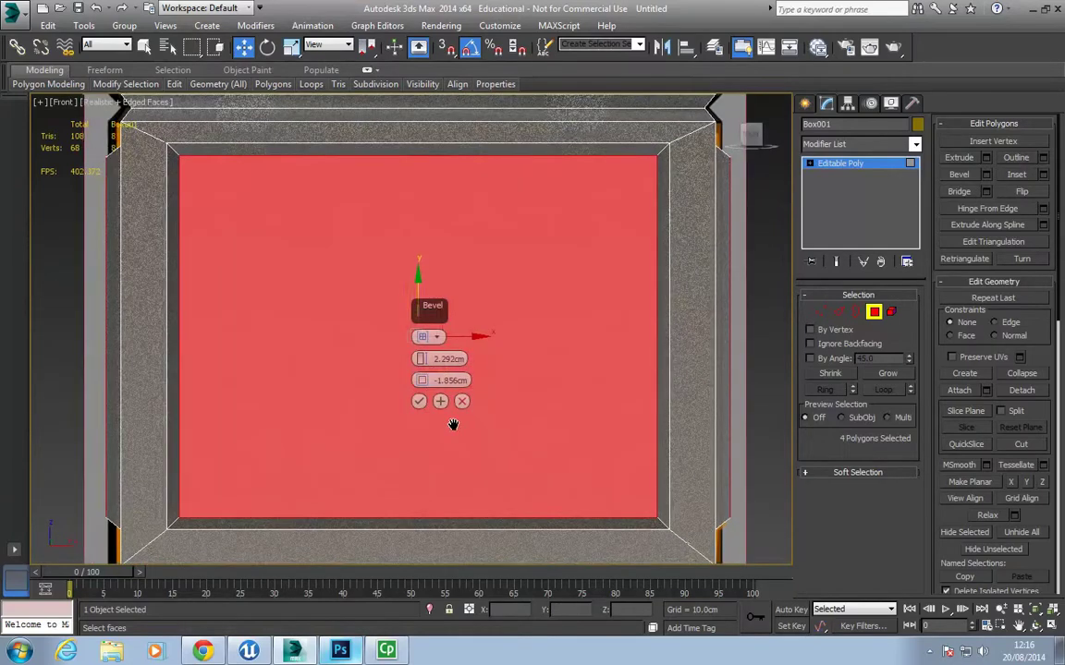
pyautogui.click(461, 401)
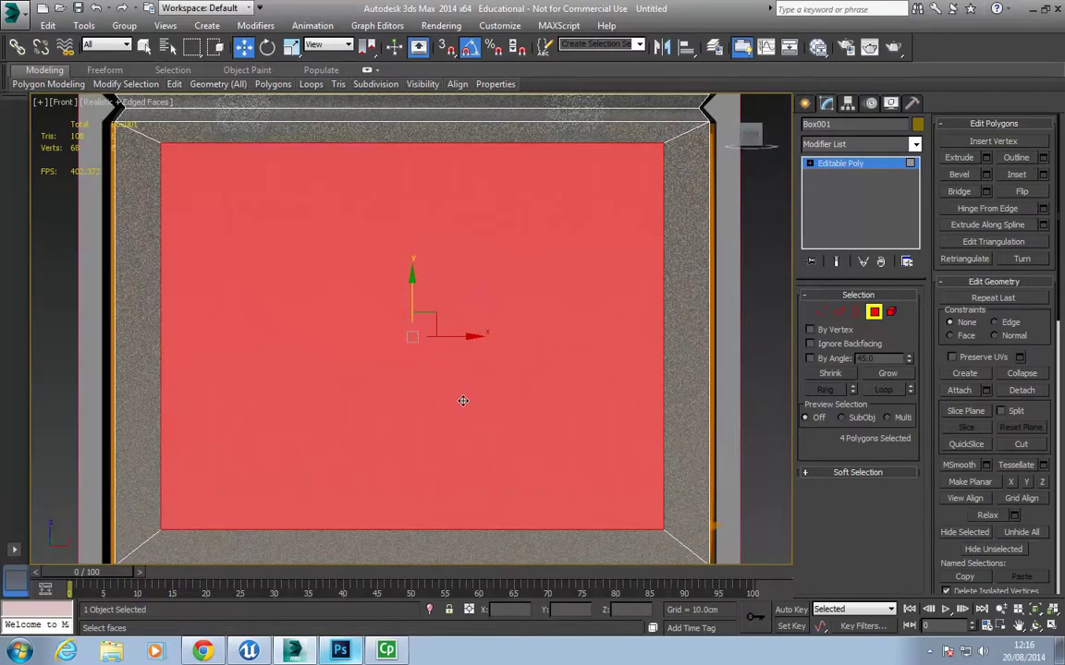
# Inset the lid's top face by about 6.9 cm.
pyautogui.scroll(-2, 462, 425)
pyautogui.click(821, 313)
pyautogui.moveTo(241, 478); pyautogui.dragTo(269, 512)
pyautogui.click(359, 426)
pyautogui.scroll(-2, 361, 421)
pyautogui.keyDown('alt'); pyautogui.moveTo(364, 379); pyautogui.dragTo(366, 408, button='middle'); pyautogui.keyUp('alt')
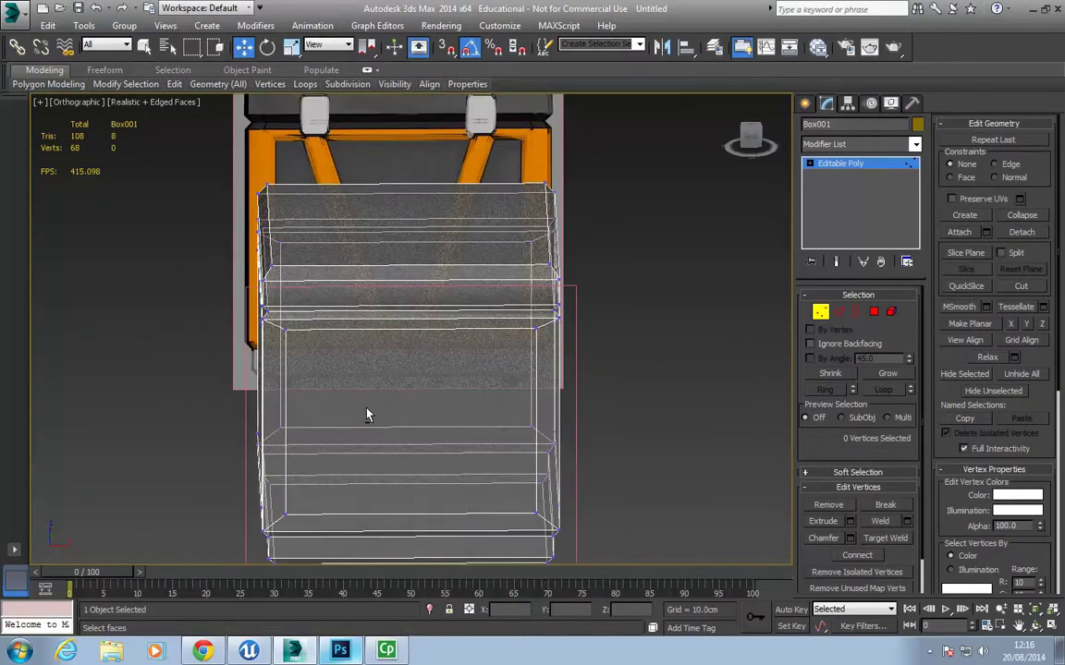
pyautogui.click(874, 311)
pyautogui.click(389, 240)
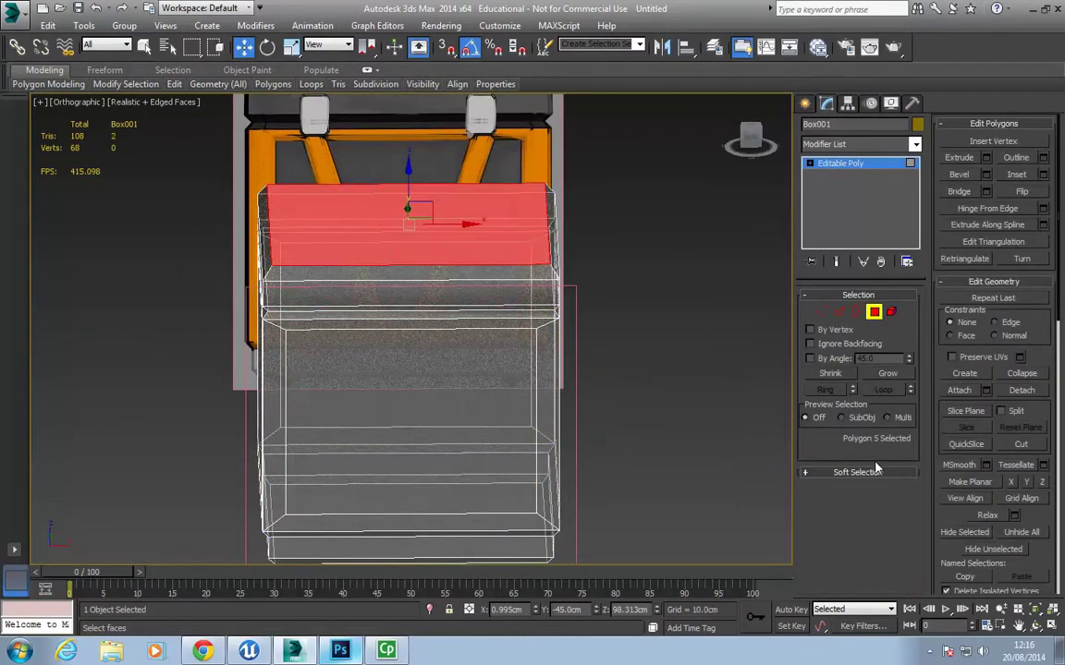
pyautogui.click(1043, 175)
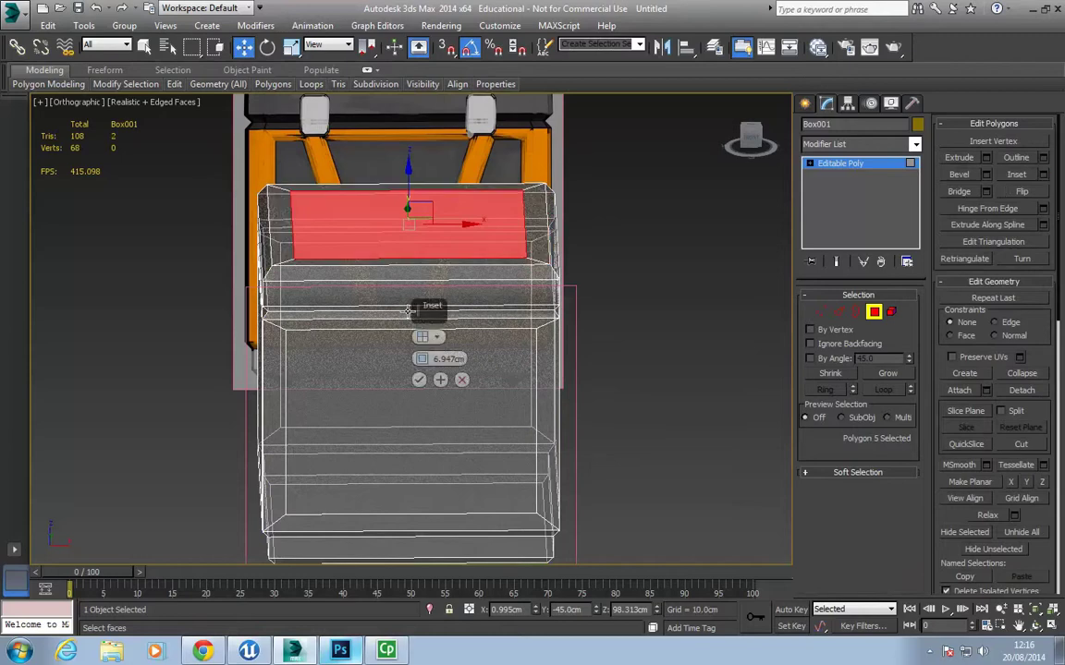
pyautogui.click(418, 378)
# Connect the upper and lower inset edges of the front and back panels with 2 segments and a pinch of -21.
pyautogui.moveTo(423, 385)
pyautogui.keyDown('alt'); pyautogui.mouseDown(button='middle')
pyautogui.moveTo(424, 233)
pyautogui.moveTo(429, 373)
pyautogui.mouseUp(button='middle'); pyautogui.keyUp('alt')
pyautogui.press('f')
pyautogui.scroll(-6, 424, 233)
pyautogui.scroll(2, 429, 372)
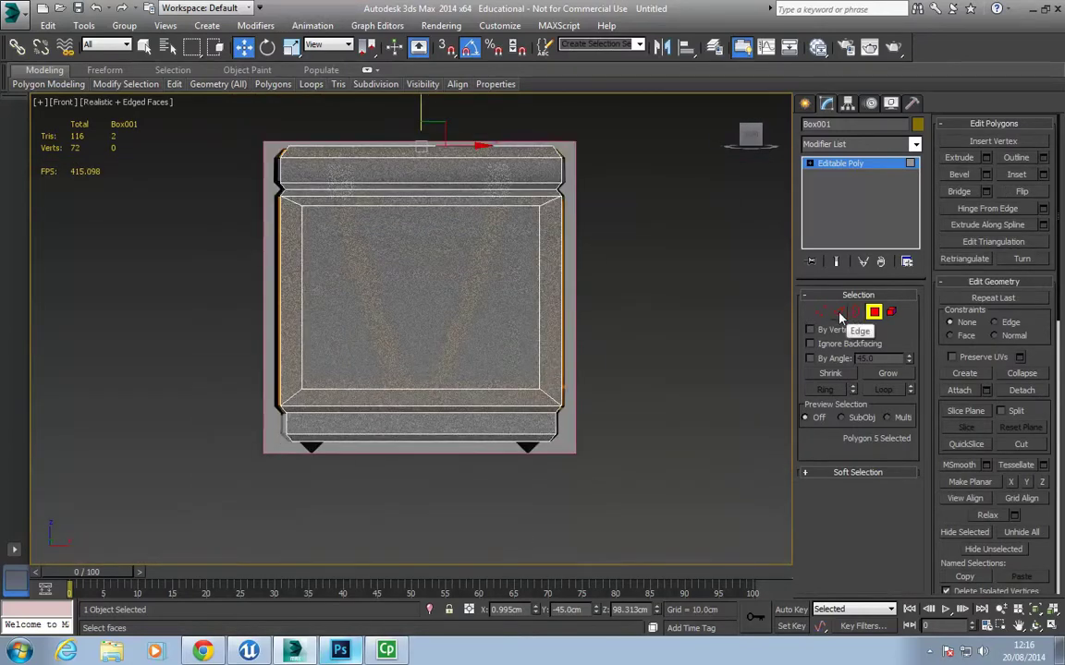
pyautogui.click(838, 313)
pyautogui.moveTo(395, 478); pyautogui.dragTo(426, 118)
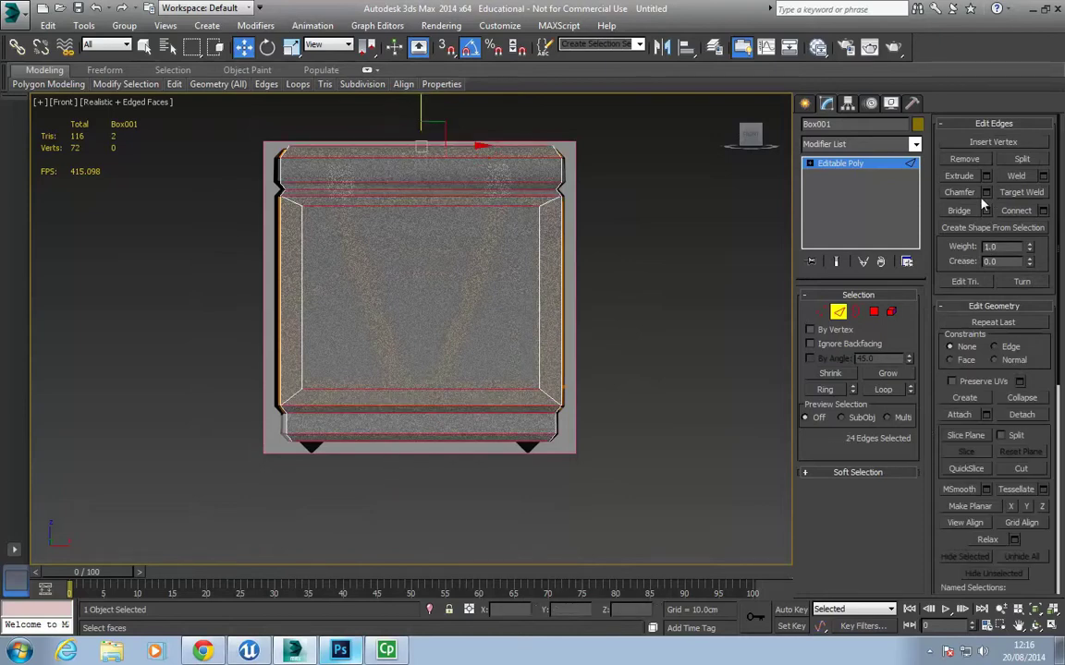
pyautogui.click(1044, 212)
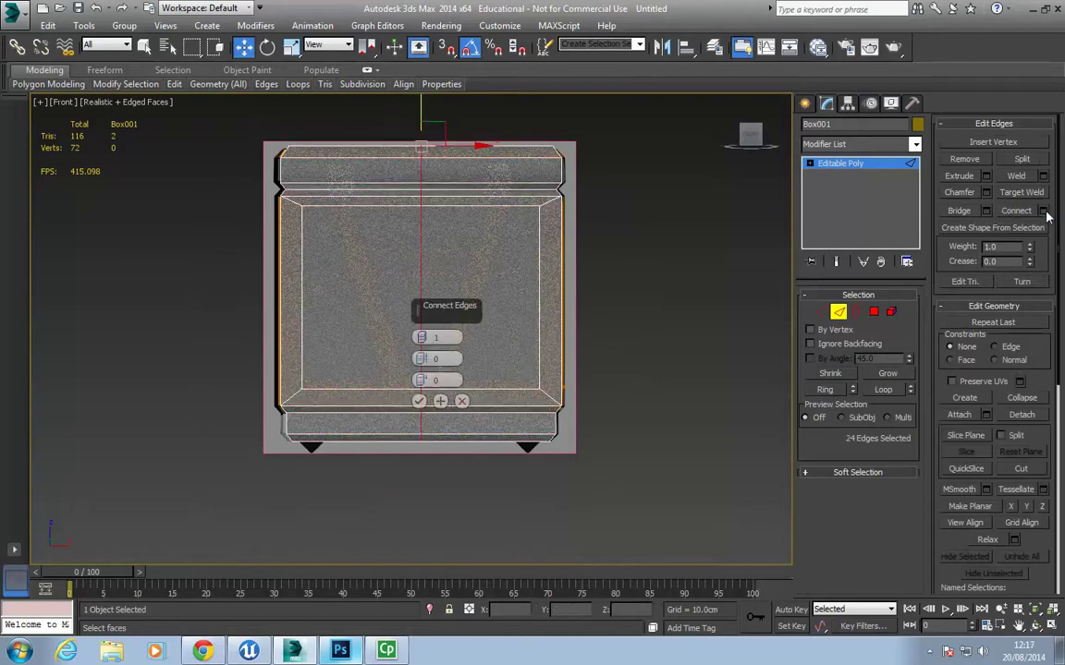
pyautogui.click(422, 335)
pyautogui.moveTo(423, 359)
pyautogui.mouseDown()
pyautogui.moveTo(408, 290)
pyautogui.moveTo(404, 362)
pyautogui.mouseUp()
pyautogui.click(419, 403)
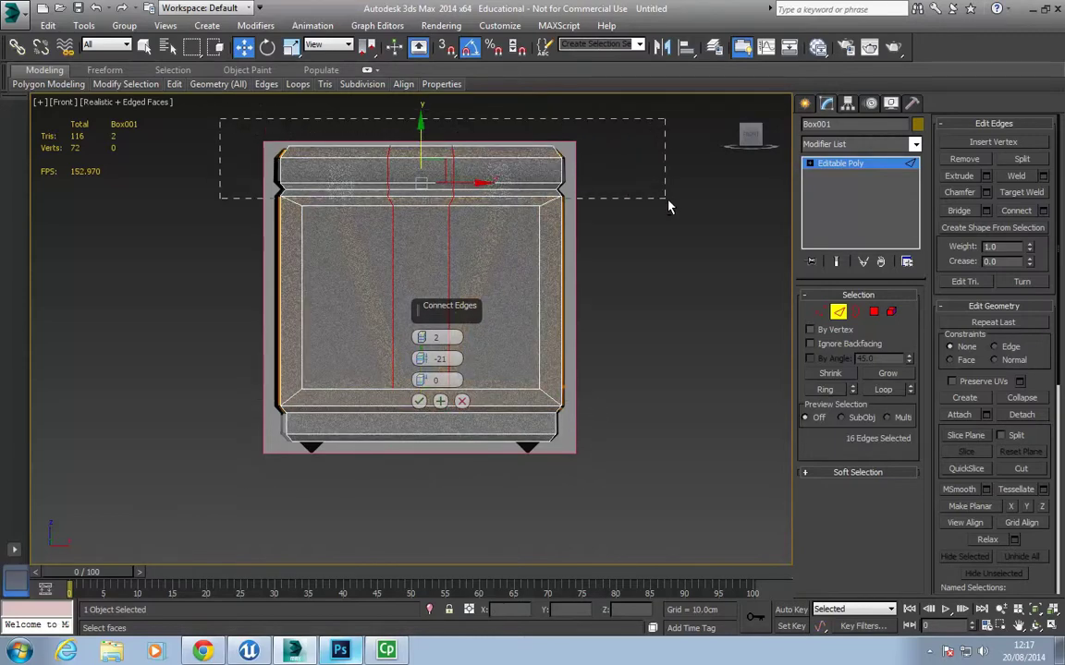
pyautogui.keyDown('alt'); pyautogui.moveTo(670, 207); pyautogui.dragTo(656, 209); pyautogui.keyUp('alt')
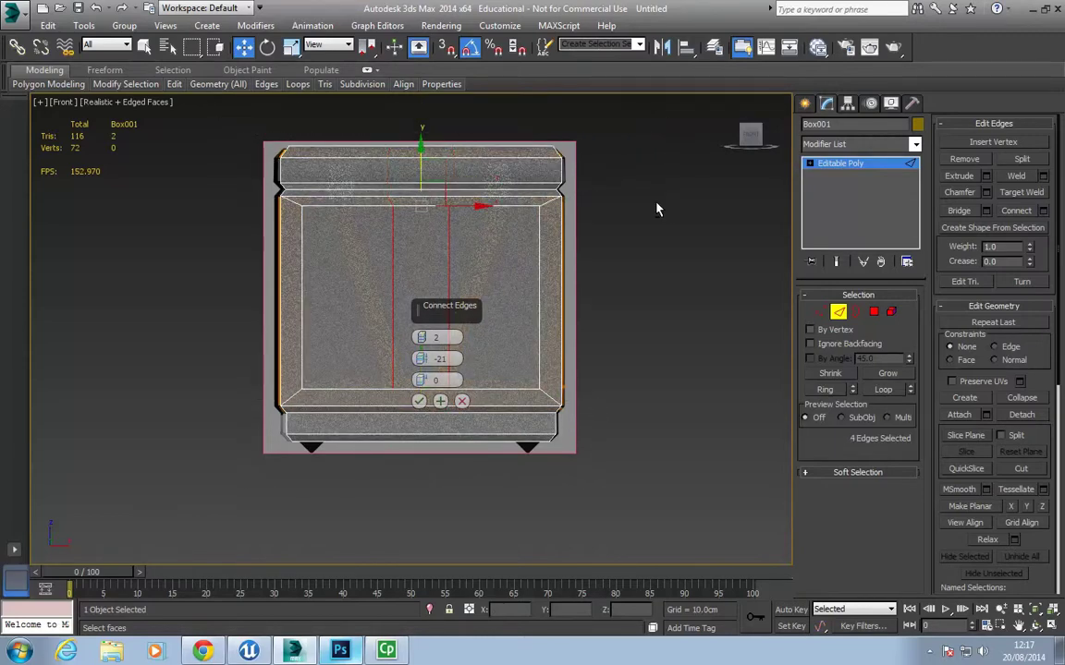
pyautogui.click(420, 402)
# Scale the new dividers' upper vertices apart horizontally to about 283 percent and their lower vertices together to about 78 percent, matching the reference's diagonal struts.
pyautogui.click(820, 312)
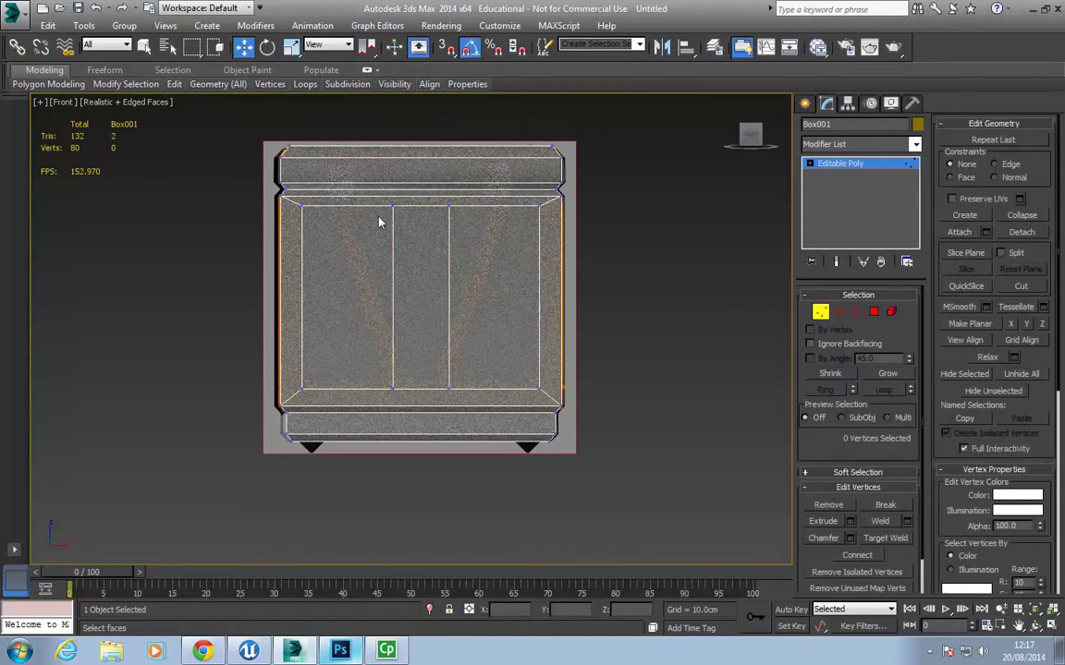
pyautogui.moveTo(378, 218); pyautogui.dragTo(398, 199)
pyautogui.keyDown('ctrl'); pyautogui.moveTo(464, 213); pyautogui.dragTo(573, 208); pyautogui.keyUp('ctrl')
pyautogui.press('r')
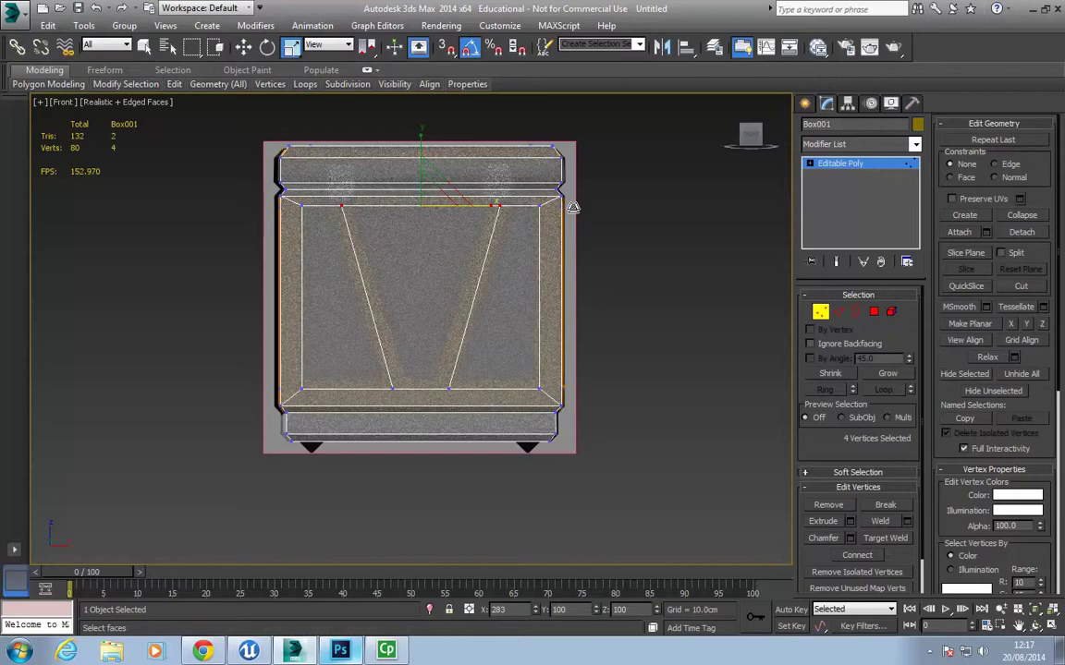
pyautogui.moveTo(364, 376); pyautogui.dragTo(451, 390)
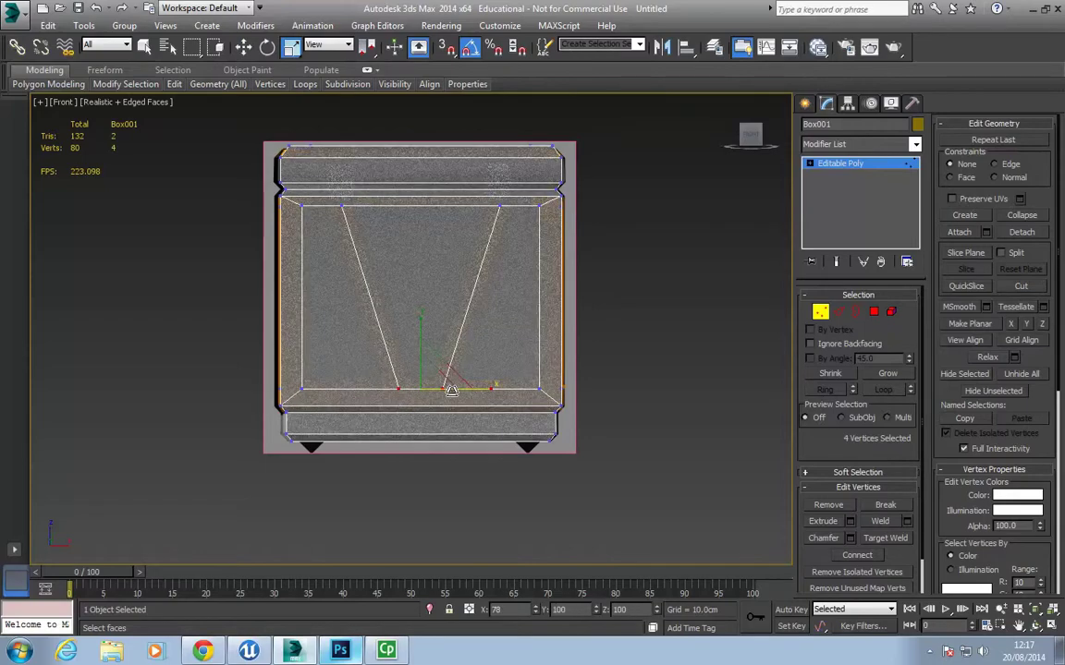
# Connect the upper and lower inset edges of the crate's left and right side panels with two new edges per panel.
pyautogui.keyDown('alt'); pyautogui.moveTo(434, 376); pyautogui.dragTo(323, 286, button='middle'); pyautogui.keyUp('alt')
pyautogui.press('2')
pyautogui.click(445, 215)
pyautogui.keyDown('ctrl'); pyautogui.click(437, 398); pyautogui.keyUp('ctrl')
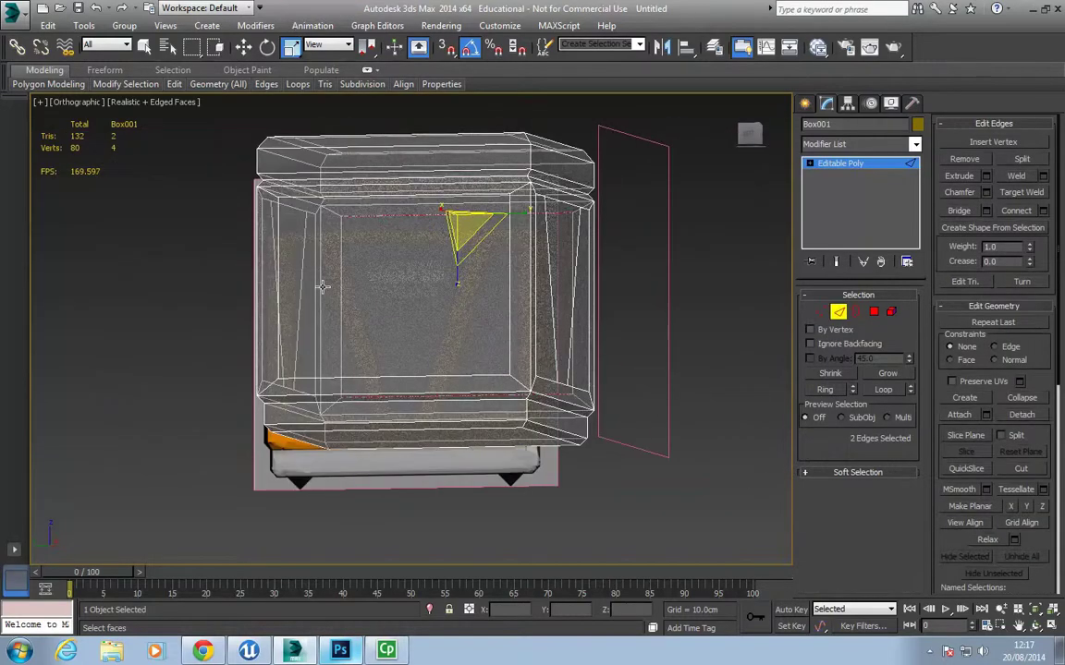
pyautogui.keyDown('alt'); pyautogui.moveTo(355, 201); pyautogui.dragTo(356, 270, button='middle'); pyautogui.keyUp('alt')
pyautogui.keyDown('ctrl'); pyautogui.click(356, 272); pyautogui.keyUp('ctrl')
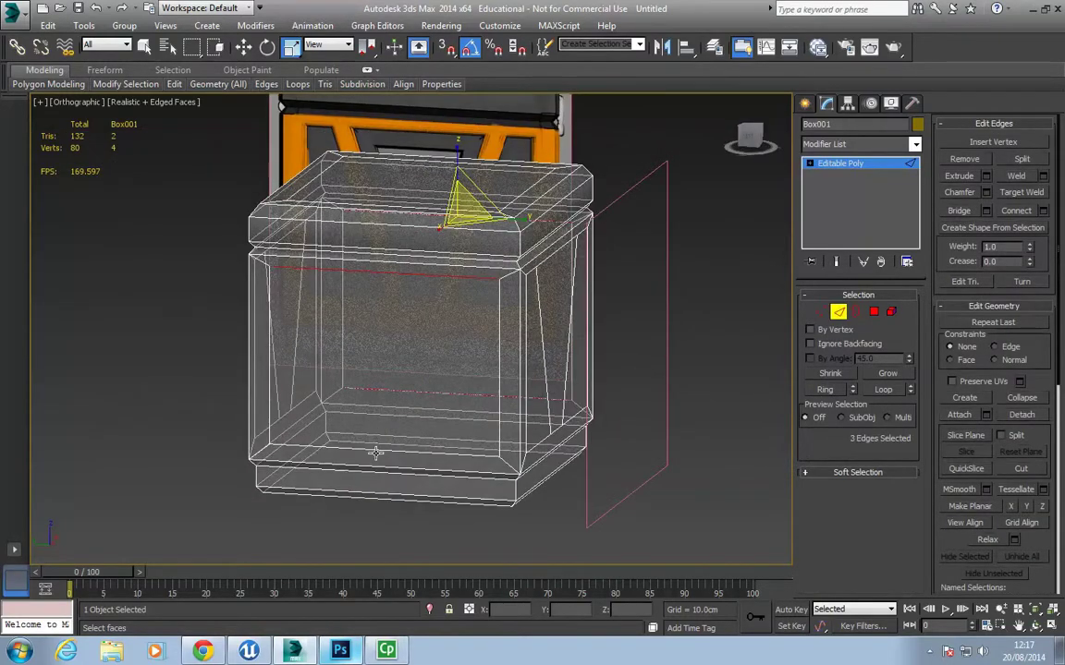
pyautogui.keyDown('ctrl'); pyautogui.click(375, 451); pyautogui.keyUp('ctrl')
pyautogui.click(1014, 211)
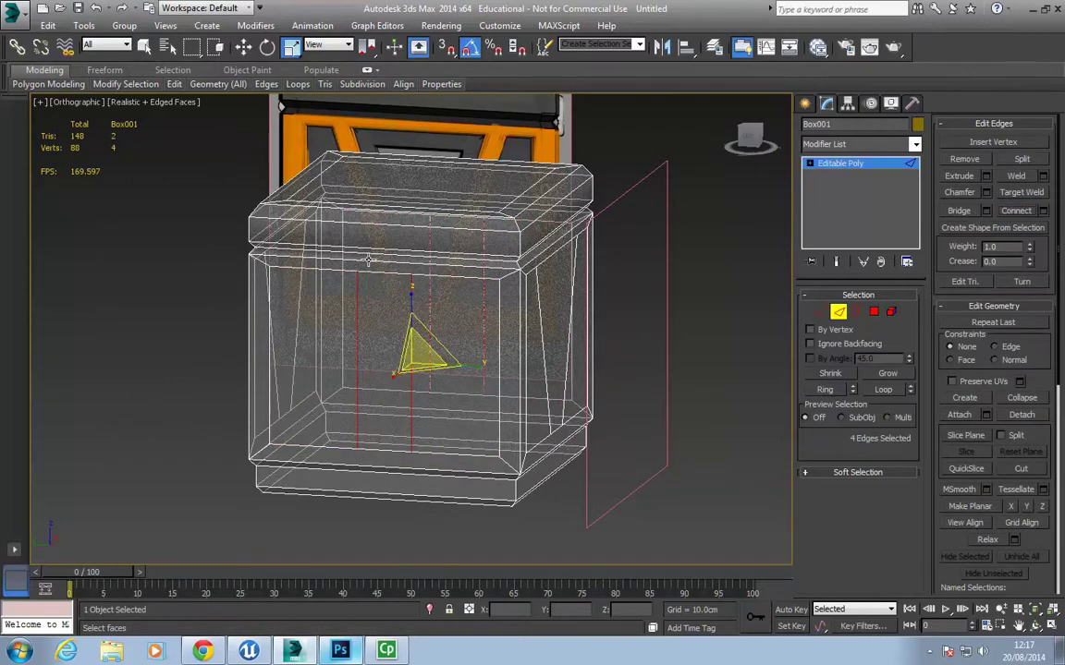
# Move the whole crate along world Y to about 45.4 cm, lining it up with the reference in the Left view.
pyautogui.press('f')
pyautogui.press('l')
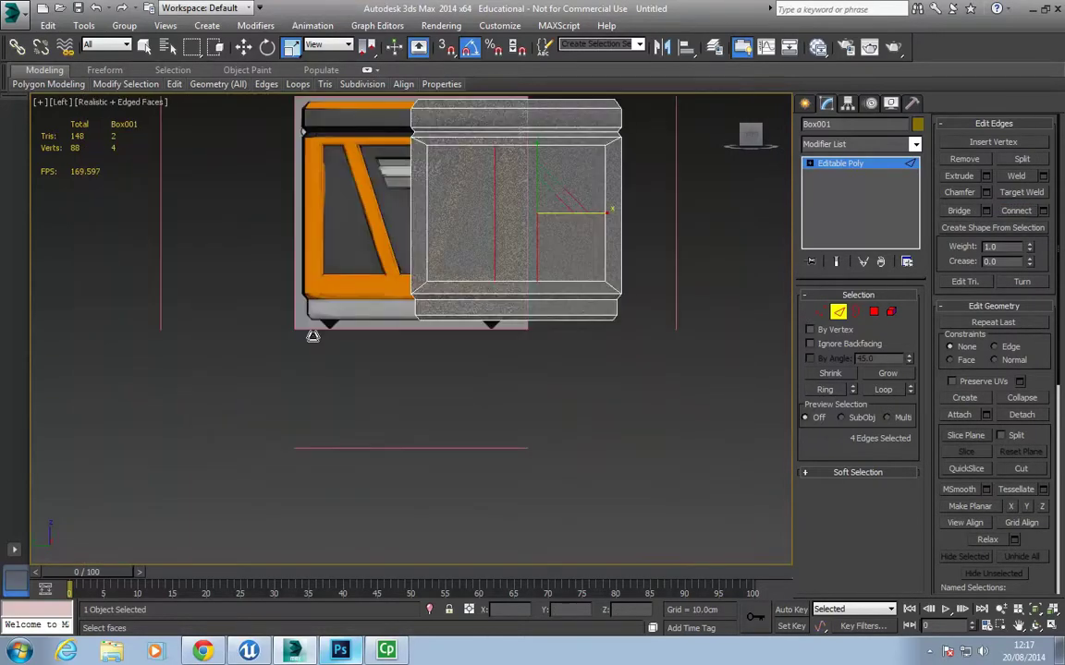
pyautogui.press('z')
pyautogui.scroll(-4, 380, 338)
pyautogui.moveTo(377, 326); pyautogui.dragTo(467, 330, button='middle')
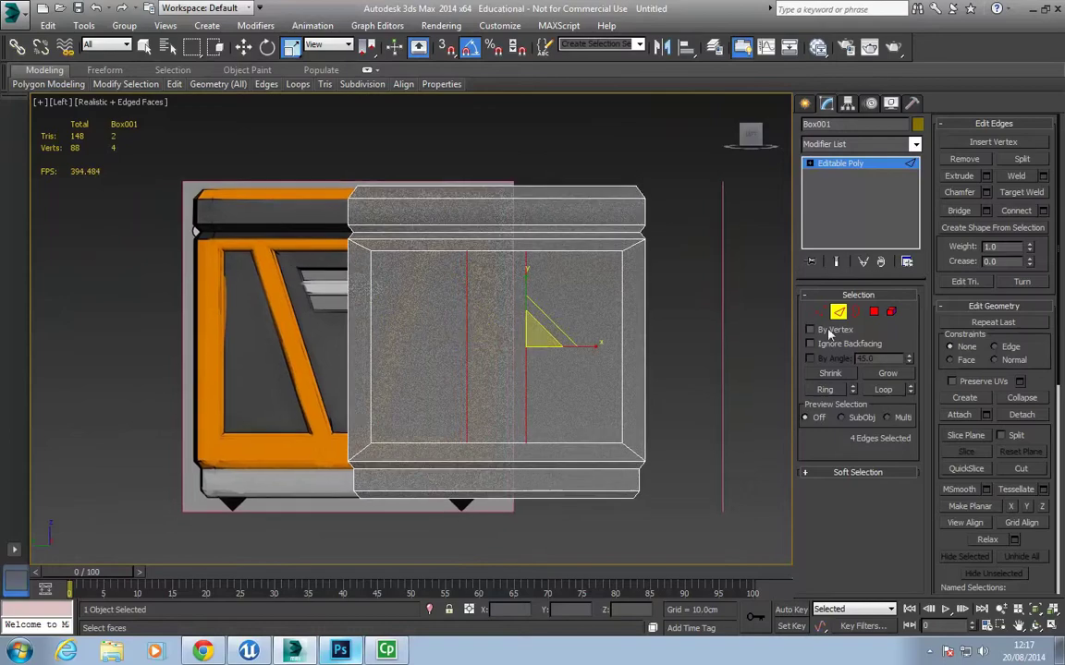
pyautogui.click(838, 311)
pyautogui.press('w')
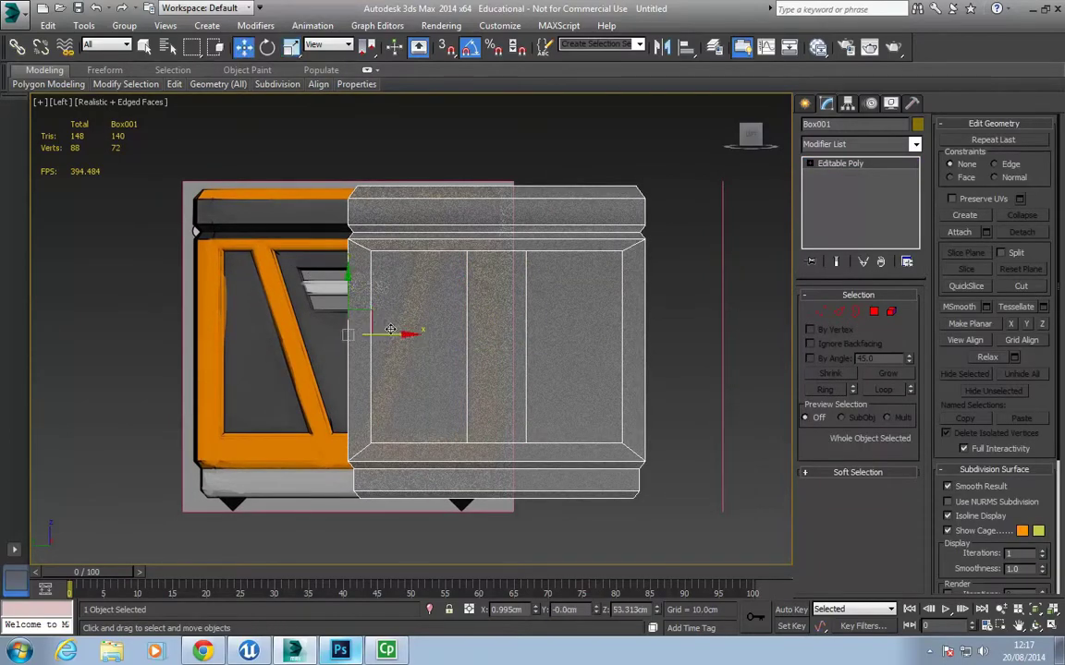
pyautogui.moveTo(407, 335); pyautogui.dragTo(242, 331)
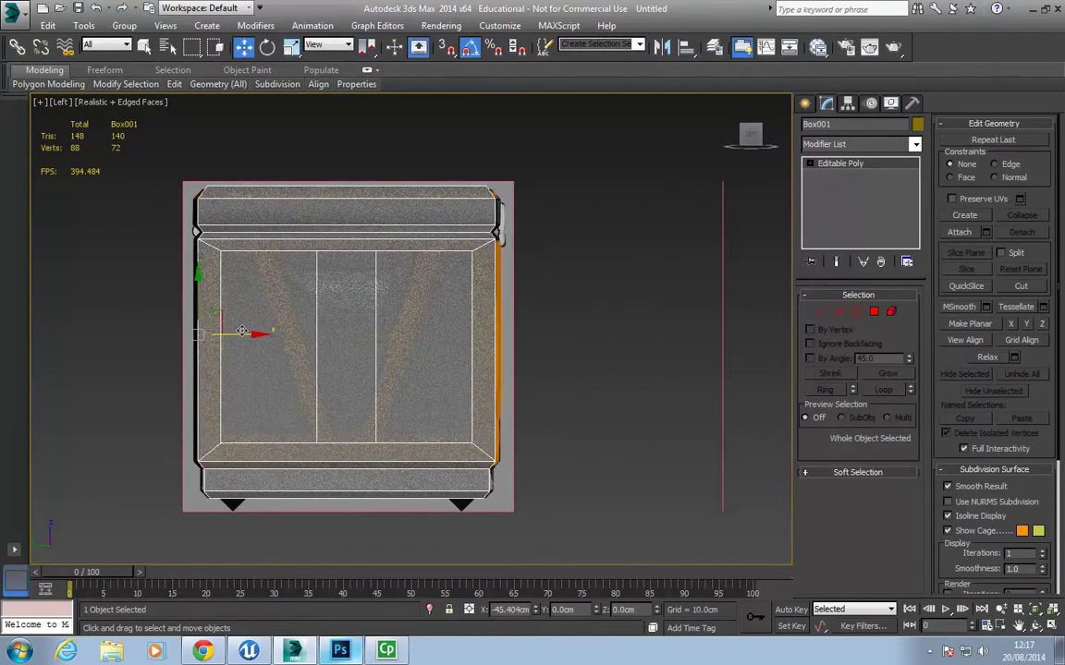
# Scale the side panels' upper divider vertices apart horizontally and their lower ones together, matching the reference's diagonal struts in the Left view.
pyautogui.press('f')
pyautogui.scroll(3, 280, 357)
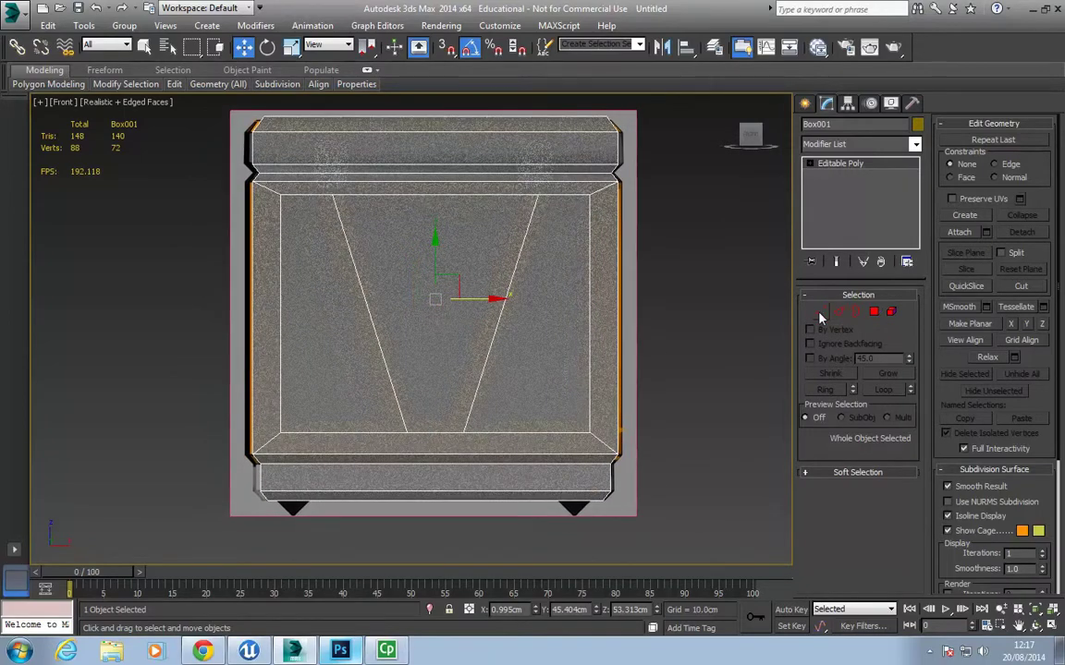
pyautogui.click(819, 312)
pyautogui.click(428, 438)
pyautogui.keyDown('alt'); pyautogui.moveTo(430, 437); pyautogui.dragTo(356, 451, button='middle'); pyautogui.keyUp('alt')
pyautogui.press('f')
pyautogui.press('l')
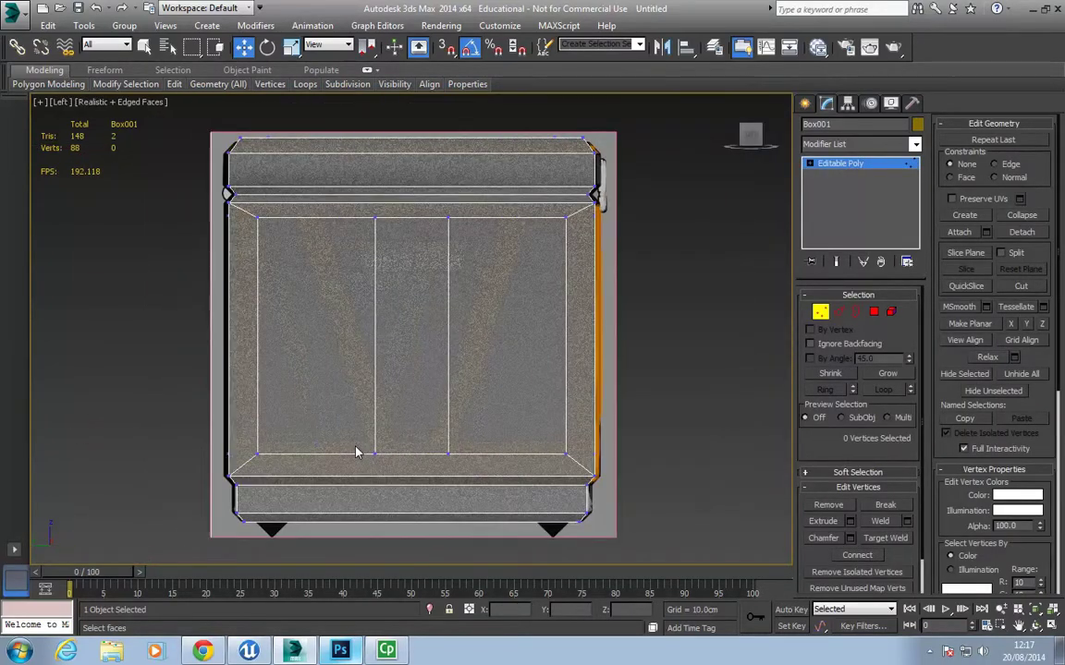
pyautogui.moveTo(409, 234); pyautogui.dragTo(555, 229)
pyautogui.press('r')
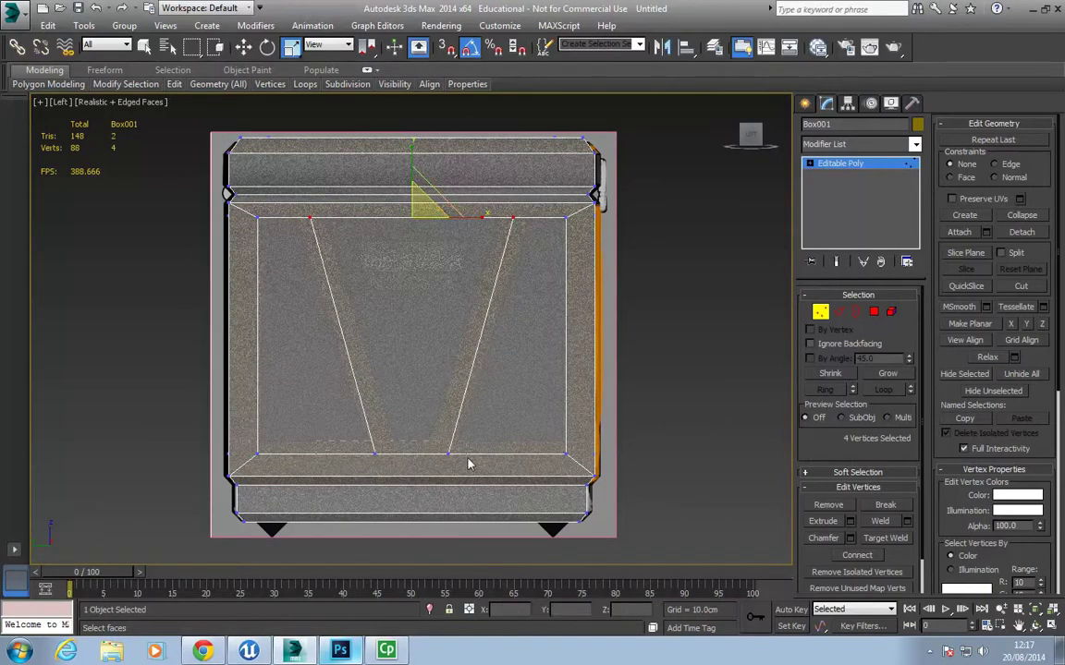
pyautogui.moveTo(467, 460); pyautogui.dragTo(458, 458)
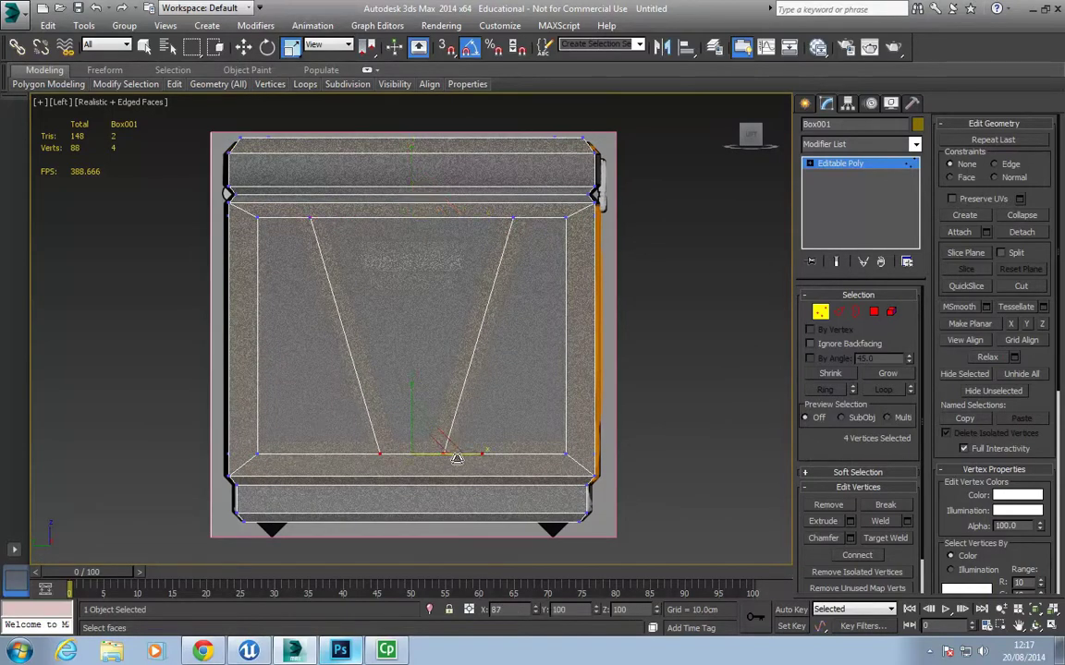
# Chamfer the eight diagonal divider edges on all four side panels by about 3.65 cm with 1 segment.
pyautogui.click(837, 314)
pyautogui.moveTo(504, 370)
pyautogui.keyDown('alt'); pyautogui.mouseDown(button='middle')
pyautogui.moveTo(463, 397)
pyautogui.moveTo(503, 375)
pyautogui.mouseUp(button='middle'); pyautogui.keyUp('alt')
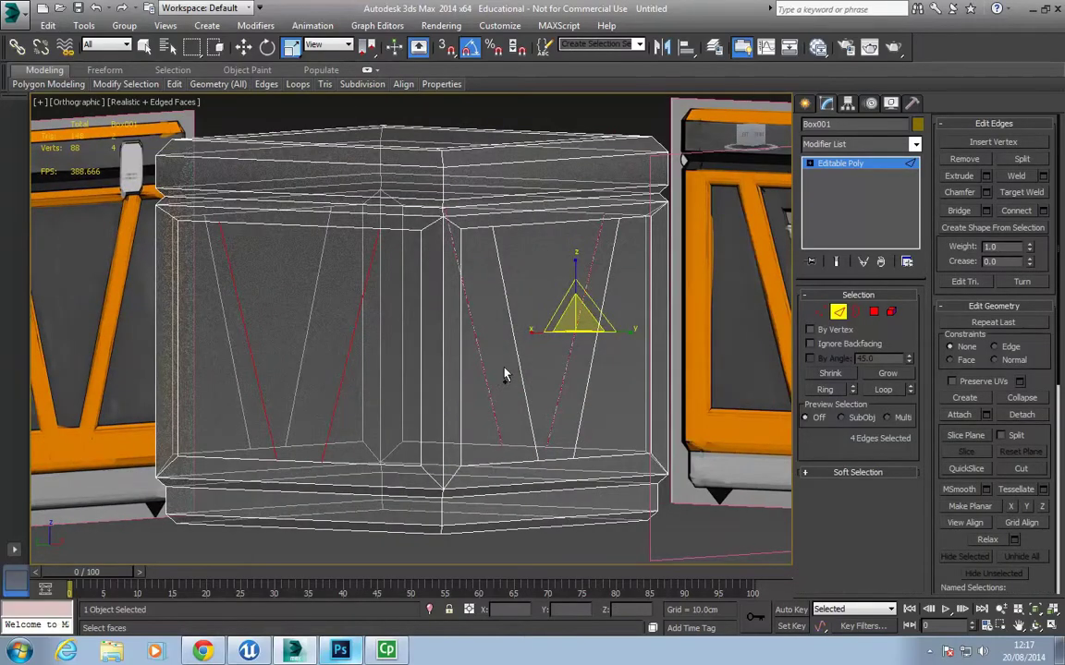
pyautogui.keyDown('ctrl'); pyautogui.moveTo(592, 379); pyautogui.dragTo(599, 380); pyautogui.keyUp('ctrl')
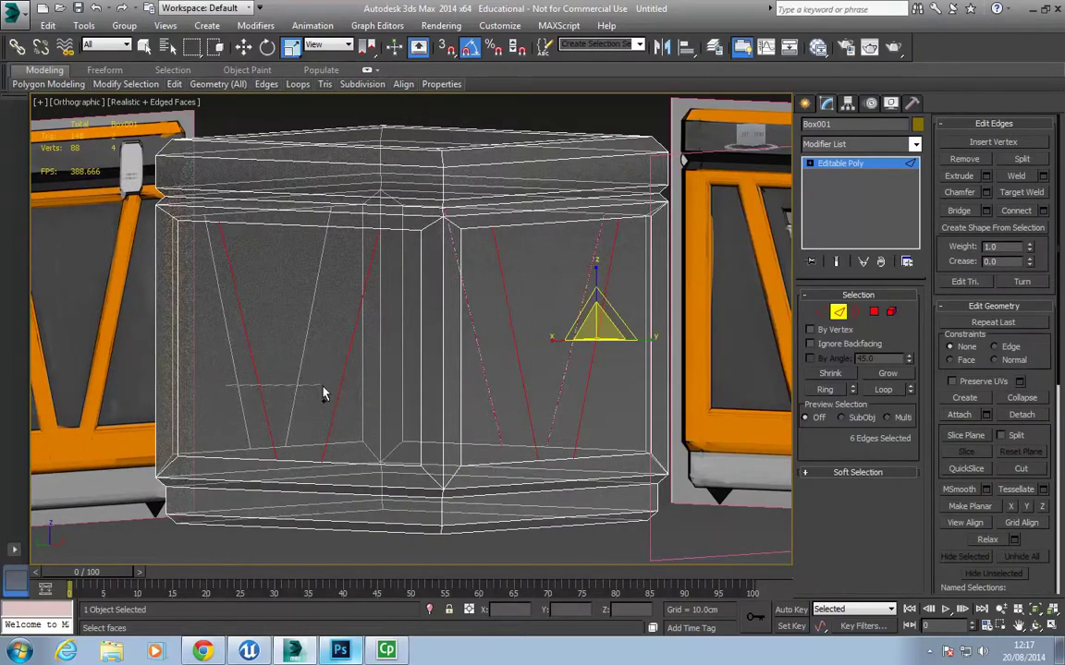
pyautogui.keyDown('ctrl'); pyautogui.moveTo(324, 394); pyautogui.dragTo(326, 396); pyautogui.keyUp('ctrl')
pyautogui.click(986, 193)
pyautogui.press('f')
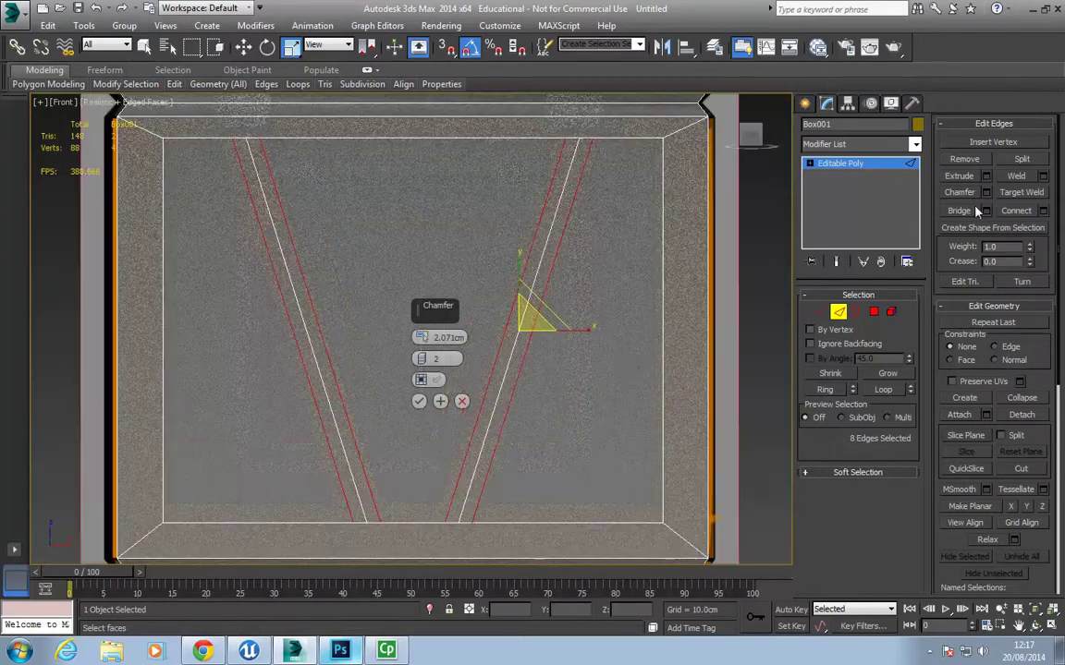
pyautogui.click(422, 363)
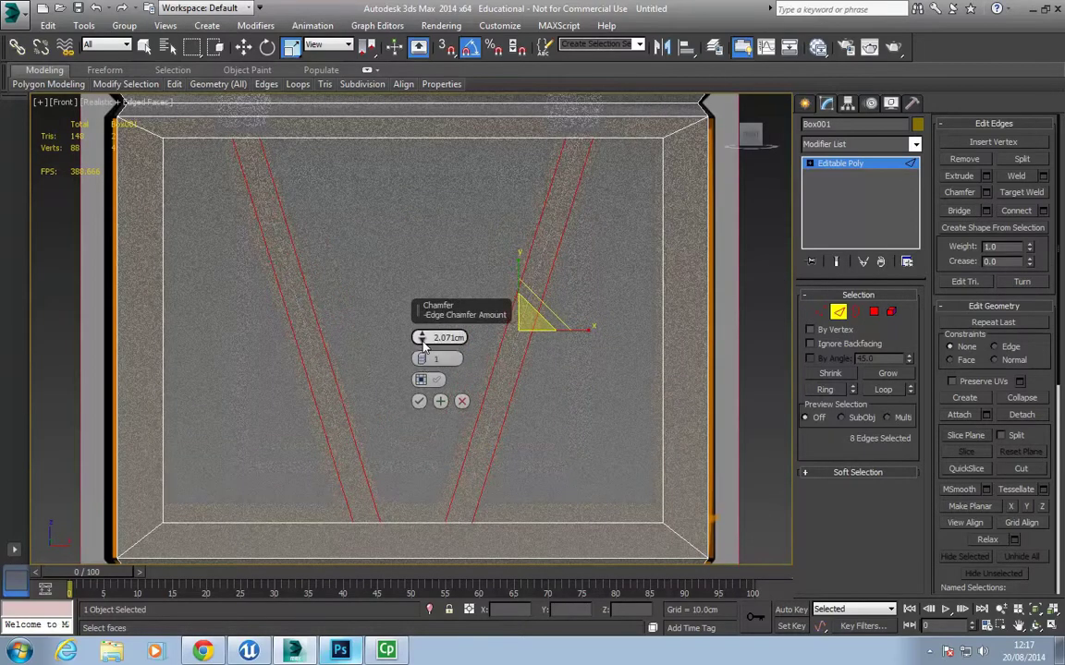
pyautogui.moveTo(421, 337); pyautogui.dragTo(380, 330)
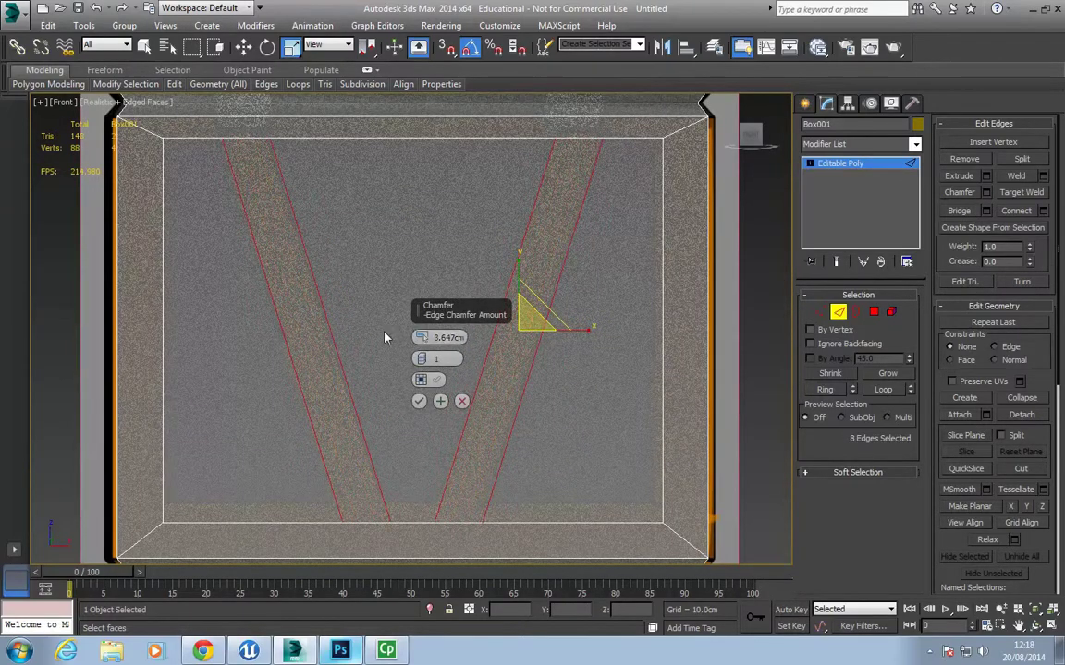
pyautogui.click(419, 401)
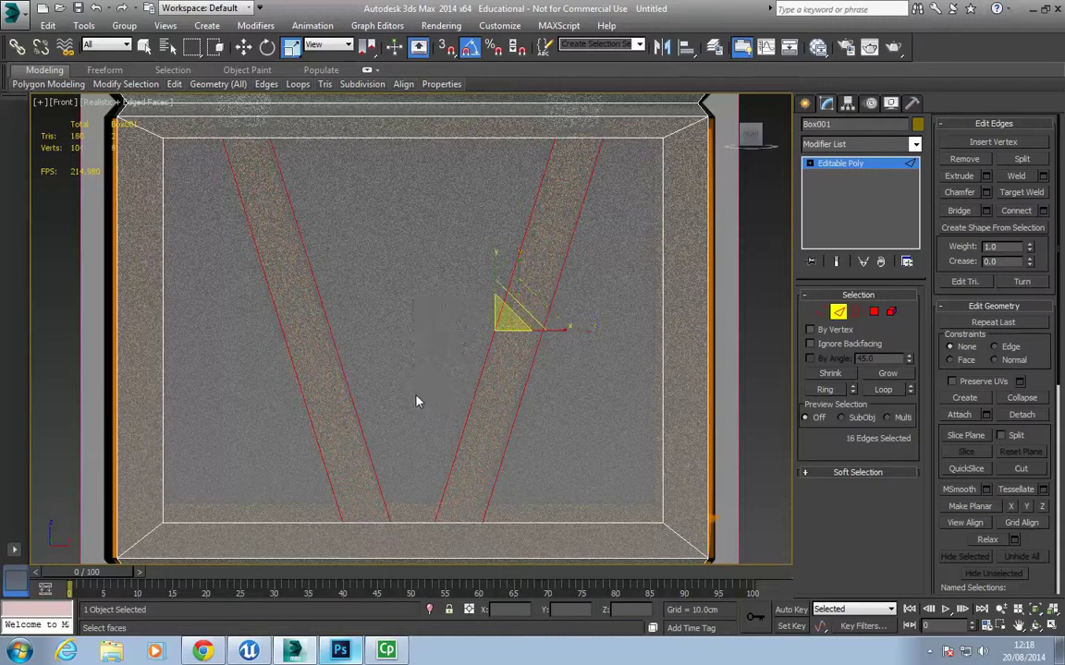
# Connect the front and back struts' lower vertices to the nearest lower outer corner vertex of the panel frame on each side.
pyautogui.click(818, 315)
pyautogui.moveTo(310, 456); pyautogui.dragTo(329, 366, button='middle')
pyautogui.moveTo(342, 419); pyautogui.dragTo(426, 448)
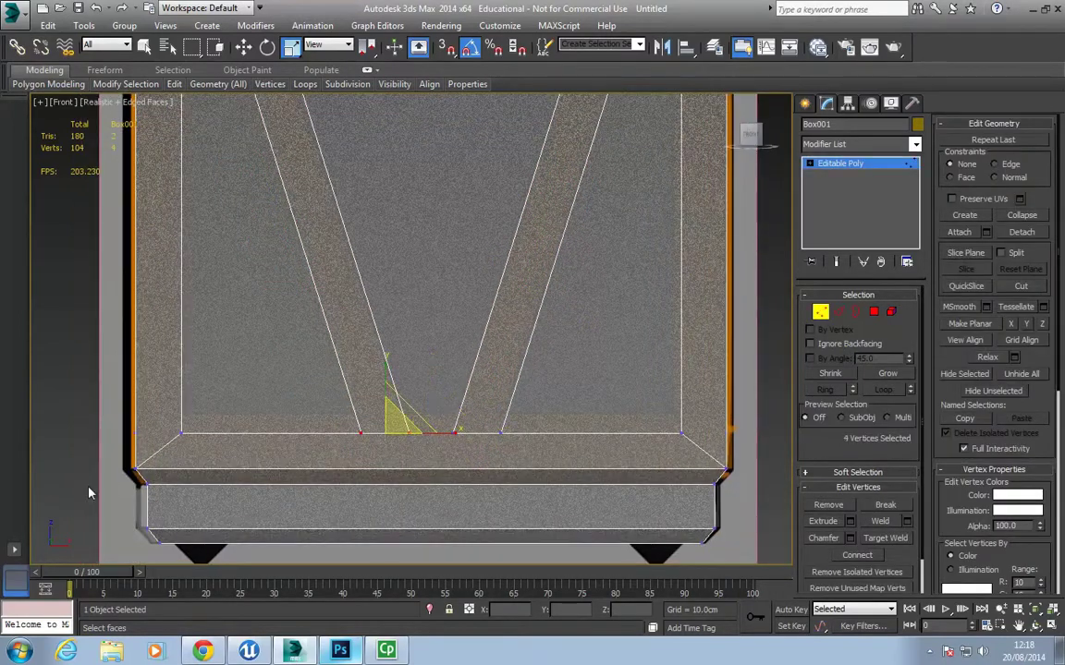
pyautogui.keyDown('ctrl'); pyautogui.click(134, 469); pyautogui.keyUp('ctrl')
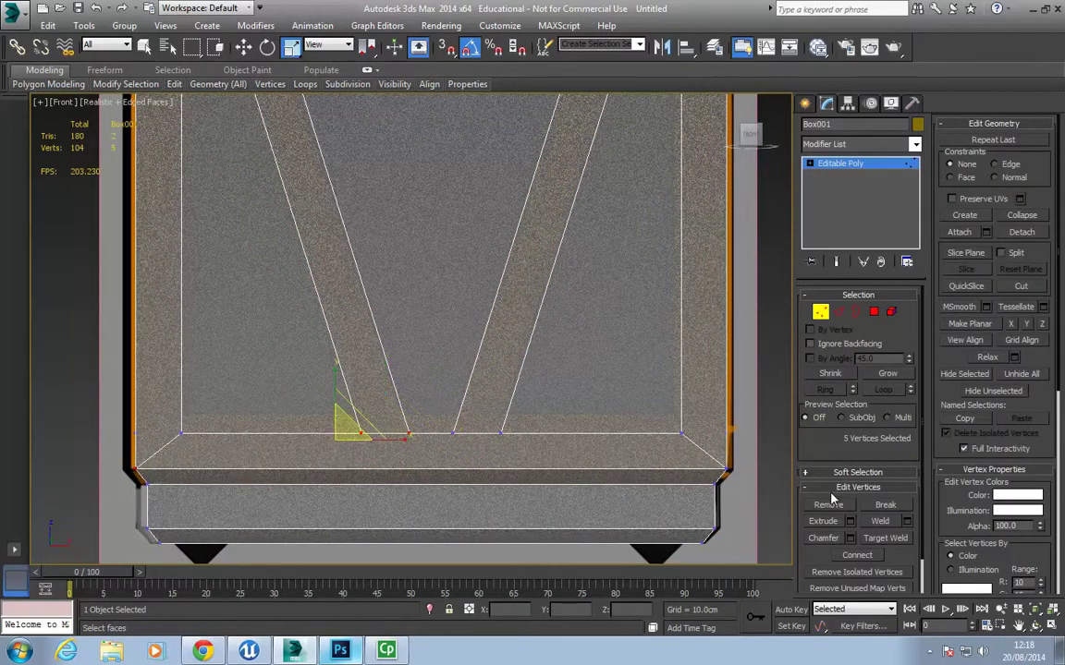
pyautogui.keyDown('ctrl'); pyautogui.click(135, 473); pyautogui.keyUp('ctrl')
pyautogui.click(847, 556)
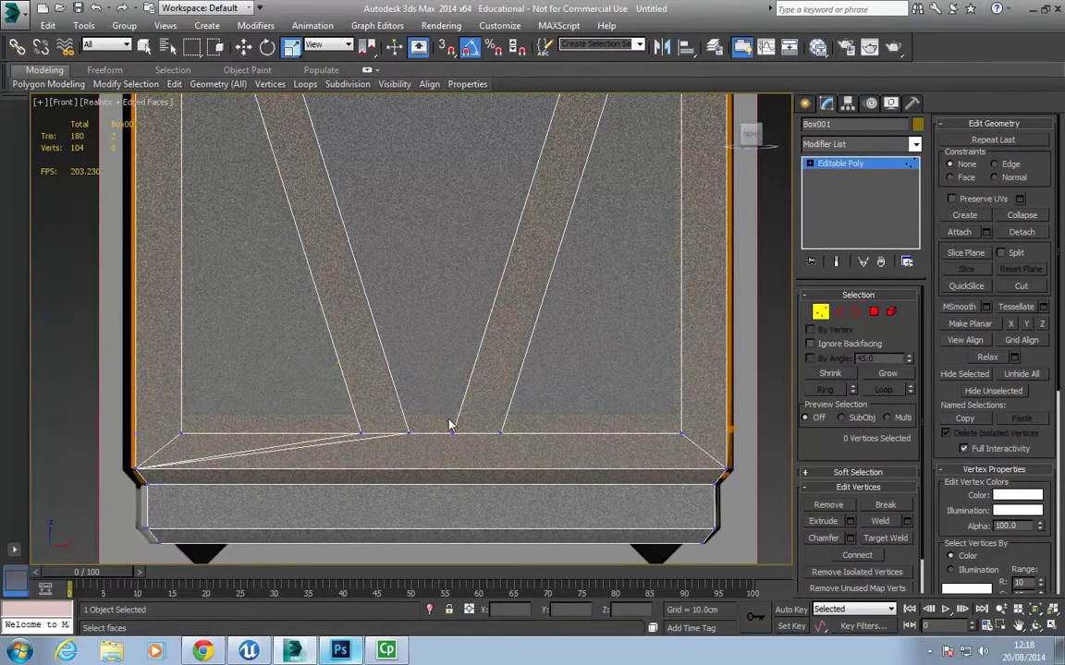
pyautogui.moveTo(450, 426); pyautogui.dragTo(652, 468)
pyautogui.keyDown('ctrl'); pyautogui.moveTo(737, 465); pyautogui.dragTo(720, 476); pyautogui.keyUp('ctrl')
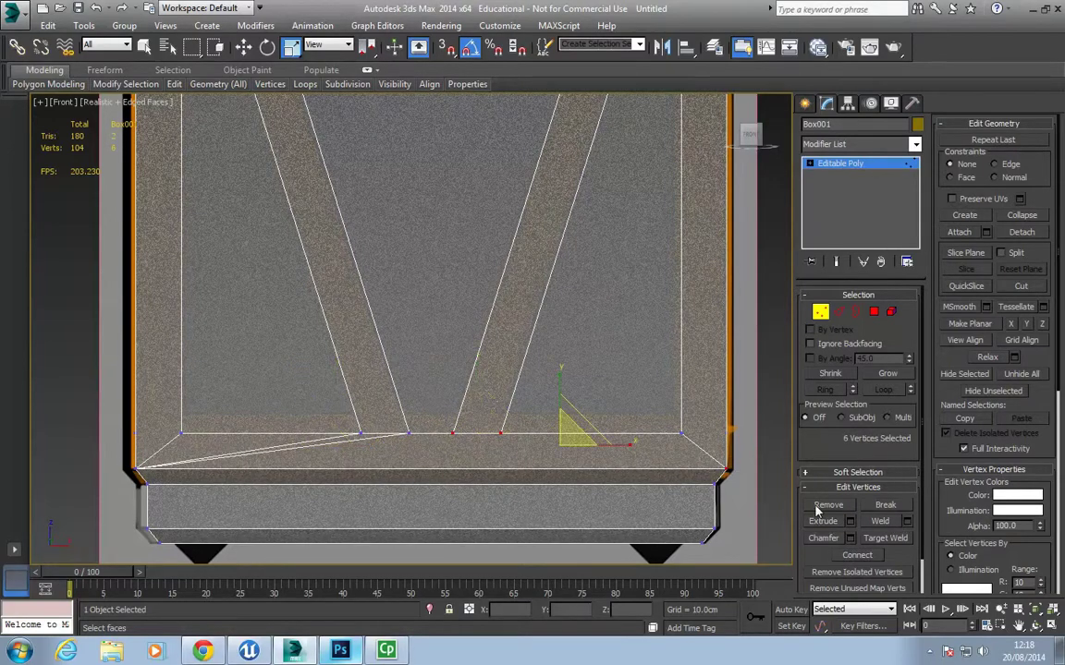
pyautogui.click(850, 558)
# Connect the front and back struts' upper vertices to the nearest upper outer corner vertex of the panel frame on each side.
pyautogui.moveTo(379, 259); pyautogui.dragTo(428, 470, button='middle')
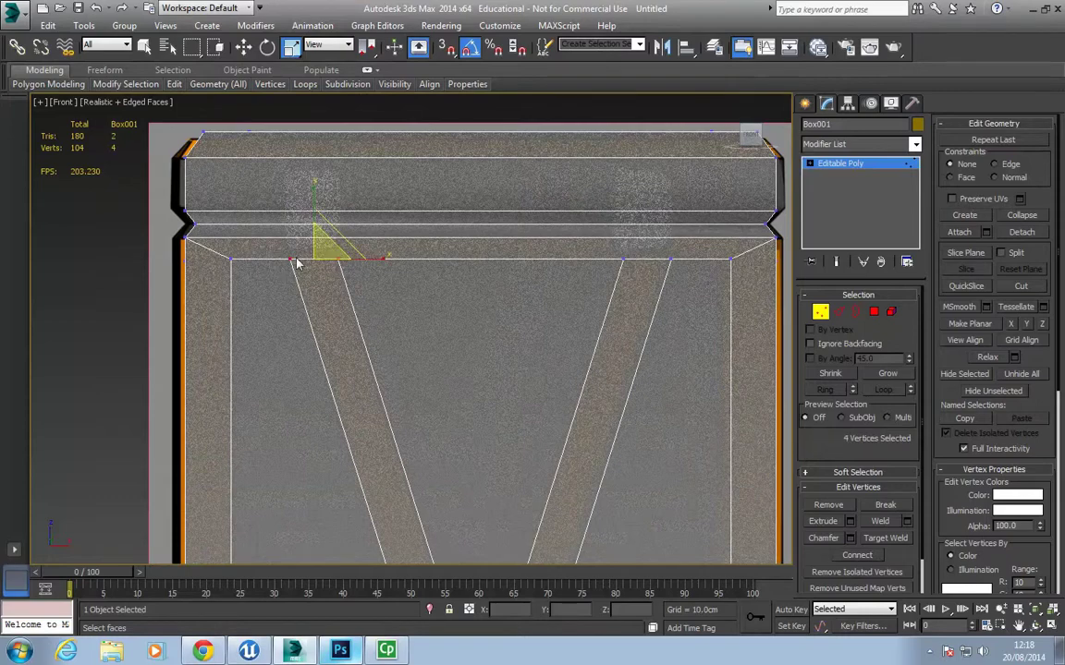
pyautogui.keyDown('ctrl'); pyautogui.moveTo(178, 238); pyautogui.dragTo(194, 257); pyautogui.keyUp('ctrl')
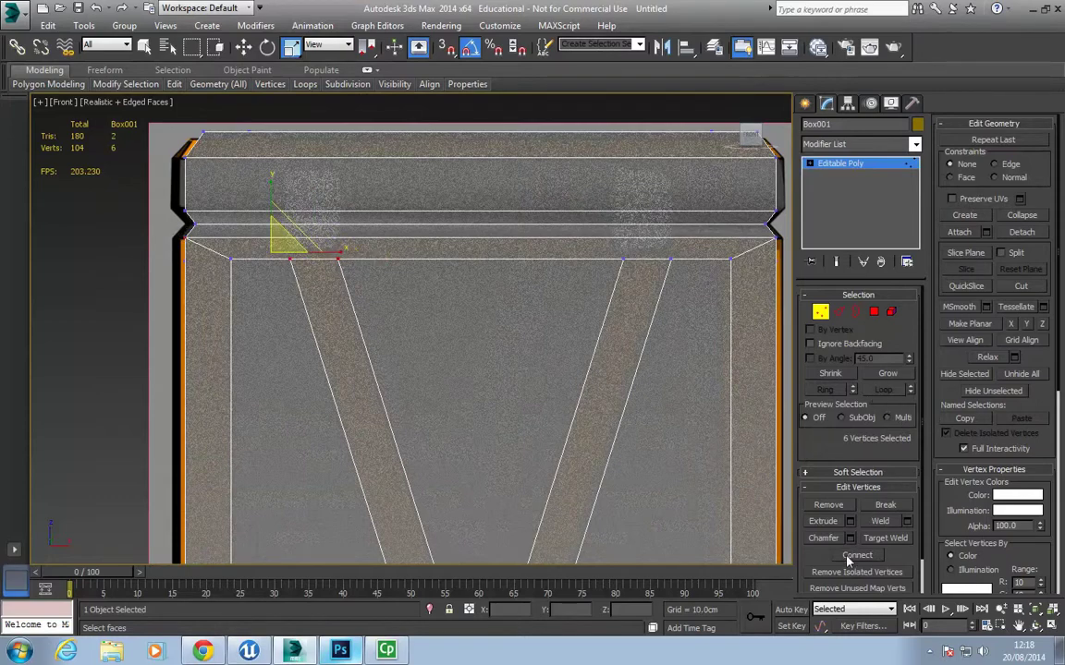
pyautogui.moveTo(609, 376); pyautogui.dragTo(475, 387, button='middle')
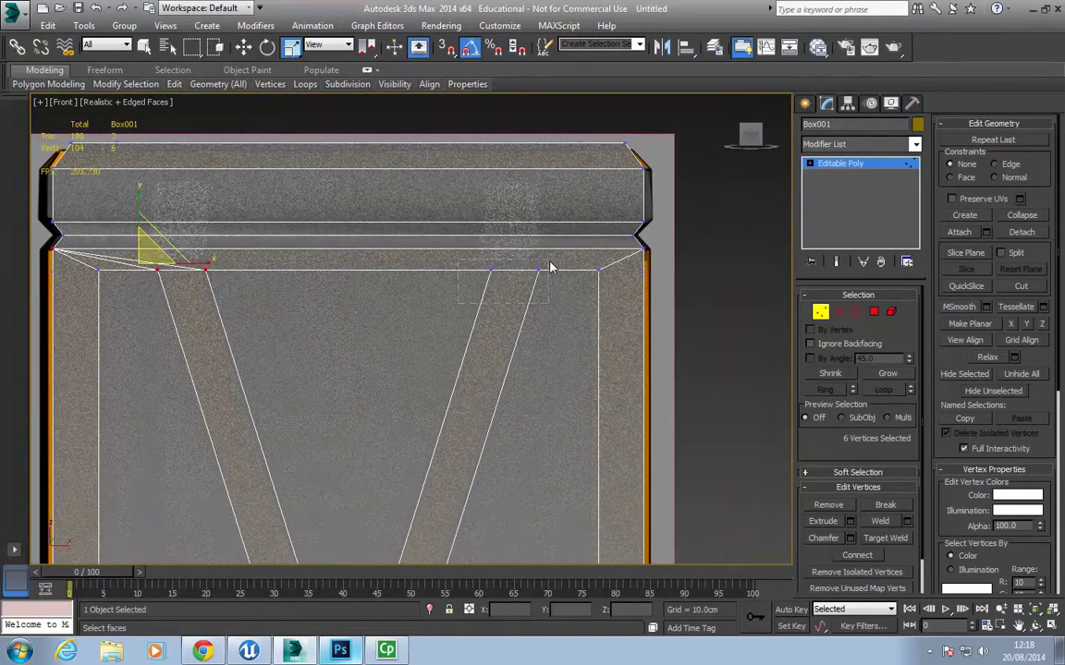
pyautogui.moveTo(550, 268); pyautogui.dragTo(659, 251)
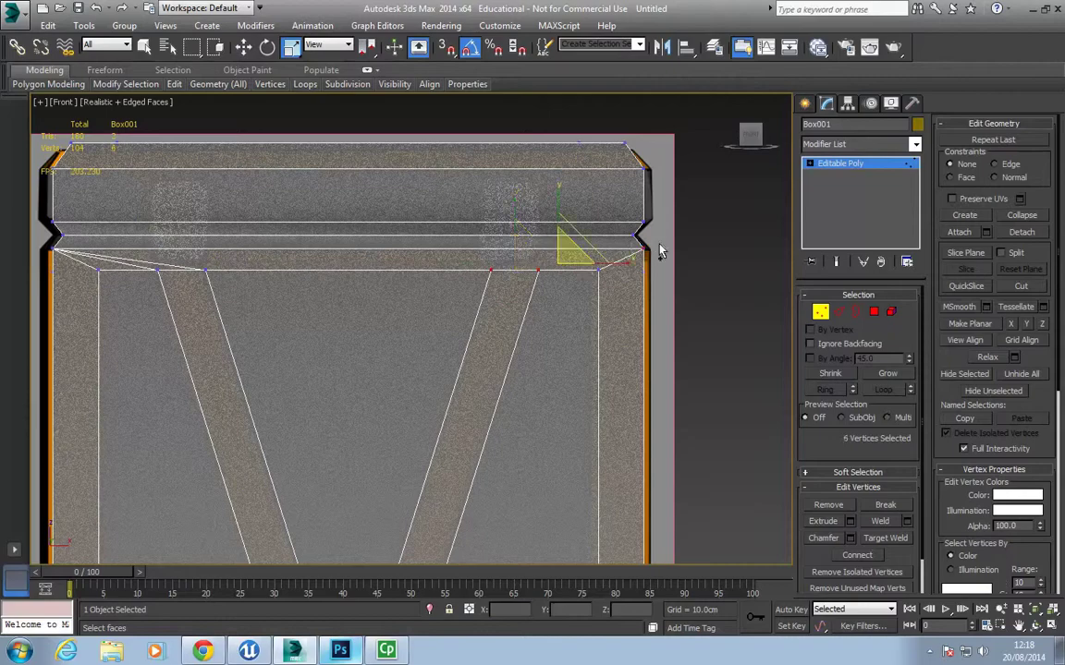
pyautogui.click(855, 555)
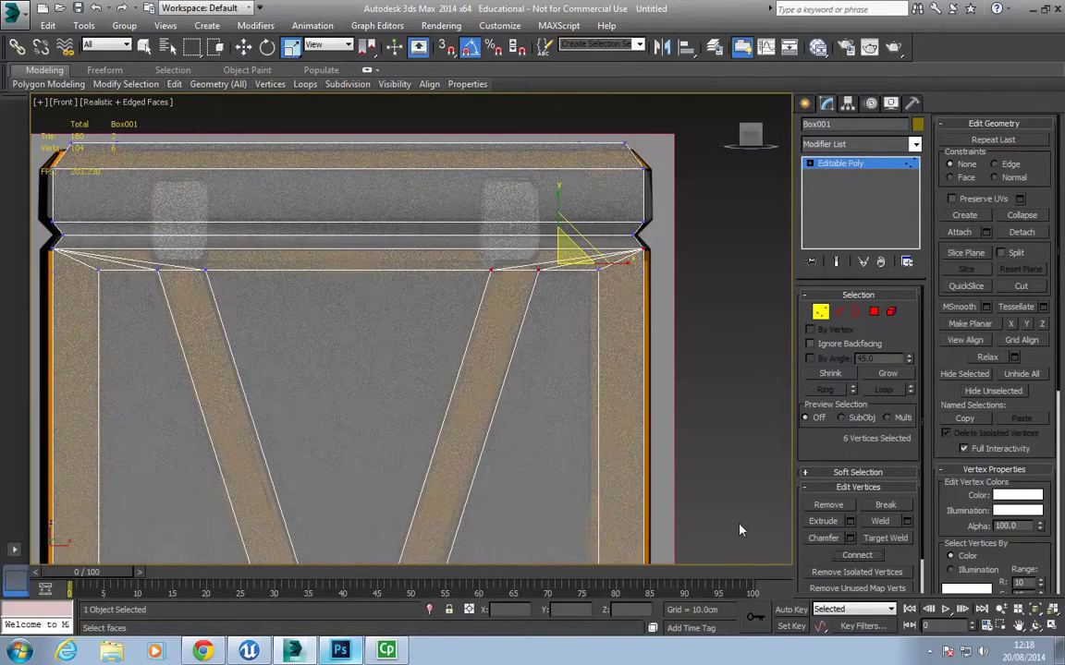
# Connect two opposite inset corner vertices on the lid's top face with a diagonal edge.
pyautogui.scroll(-5, 492, 458)
pyautogui.moveTo(470, 491); pyautogui.dragTo(466, 440, button='middle')
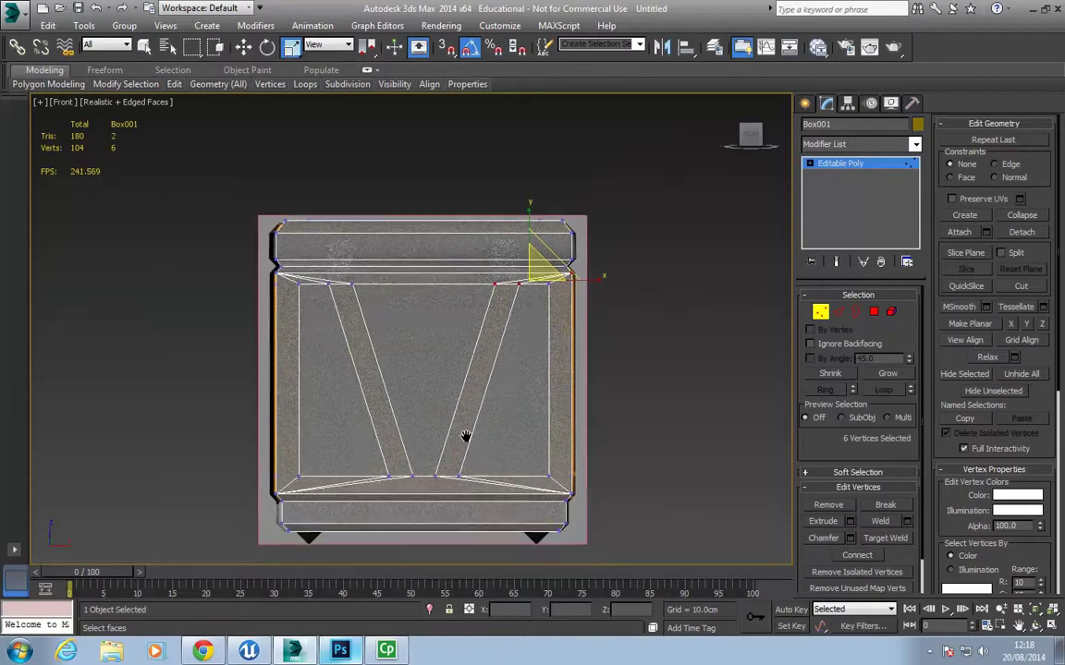
pyautogui.click(873, 313)
pyautogui.click(507, 434)
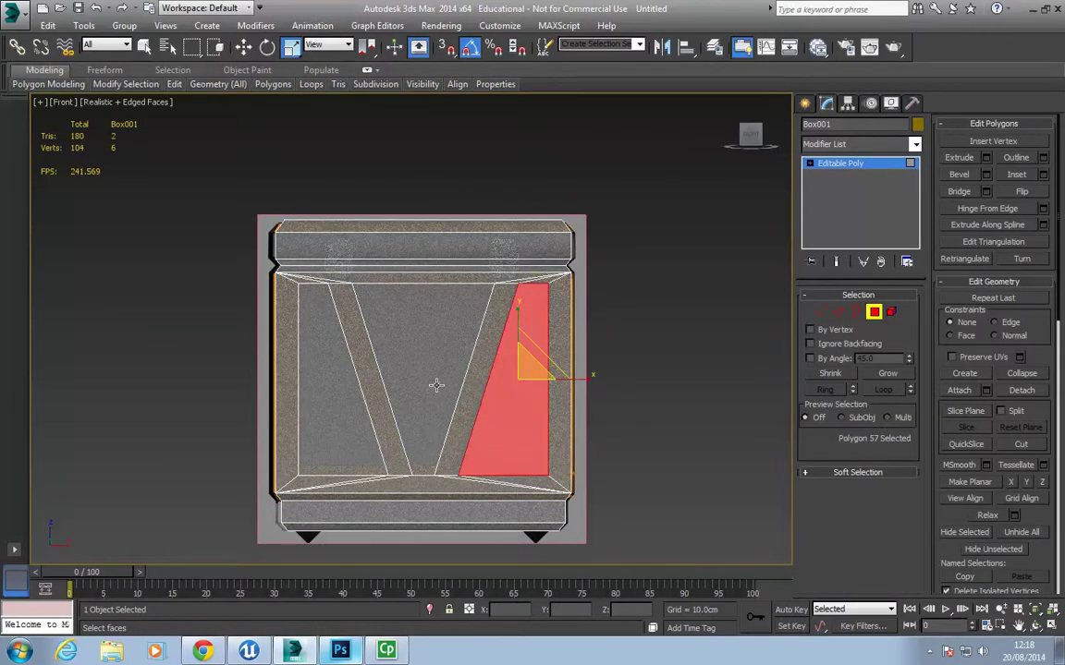
pyautogui.keyDown('alt'); pyautogui.moveTo(434, 383); pyautogui.dragTo(491, 428, button='middle'); pyautogui.keyUp('alt')
pyautogui.click(819, 313)
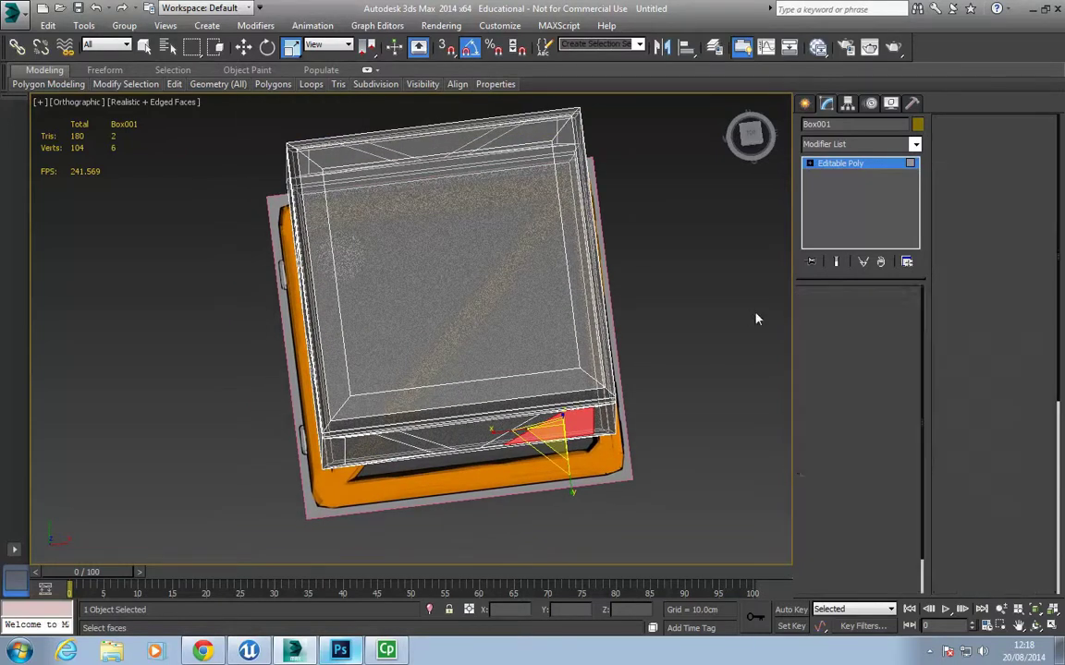
pyautogui.click(349, 395)
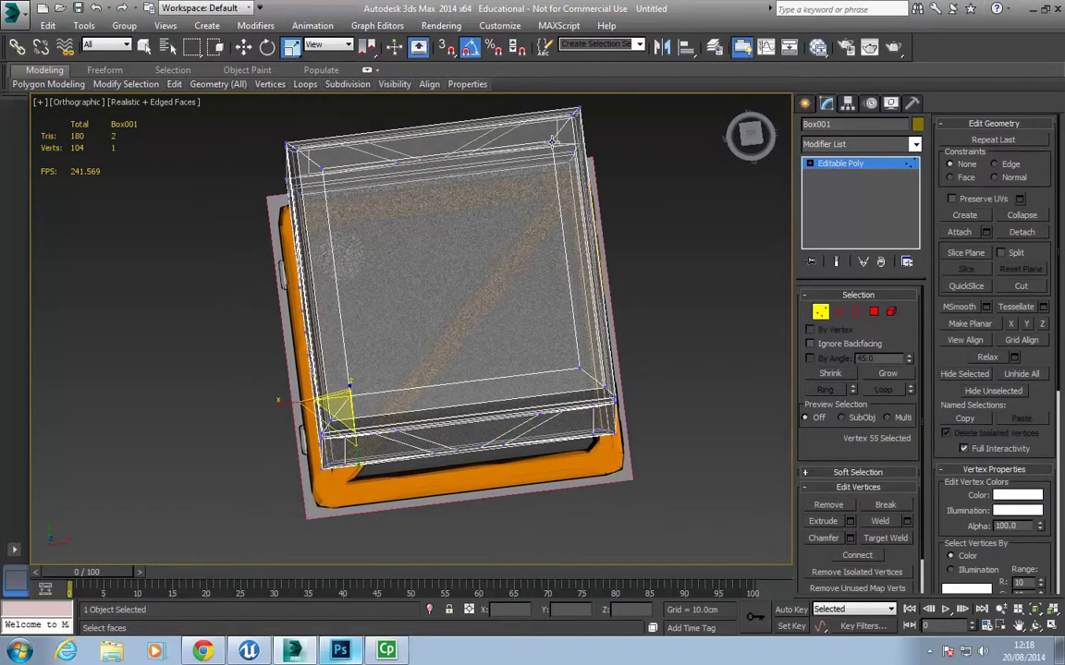
pyautogui.keyDown('ctrl'); pyautogui.click(551, 141); pyautogui.keyUp('ctrl')
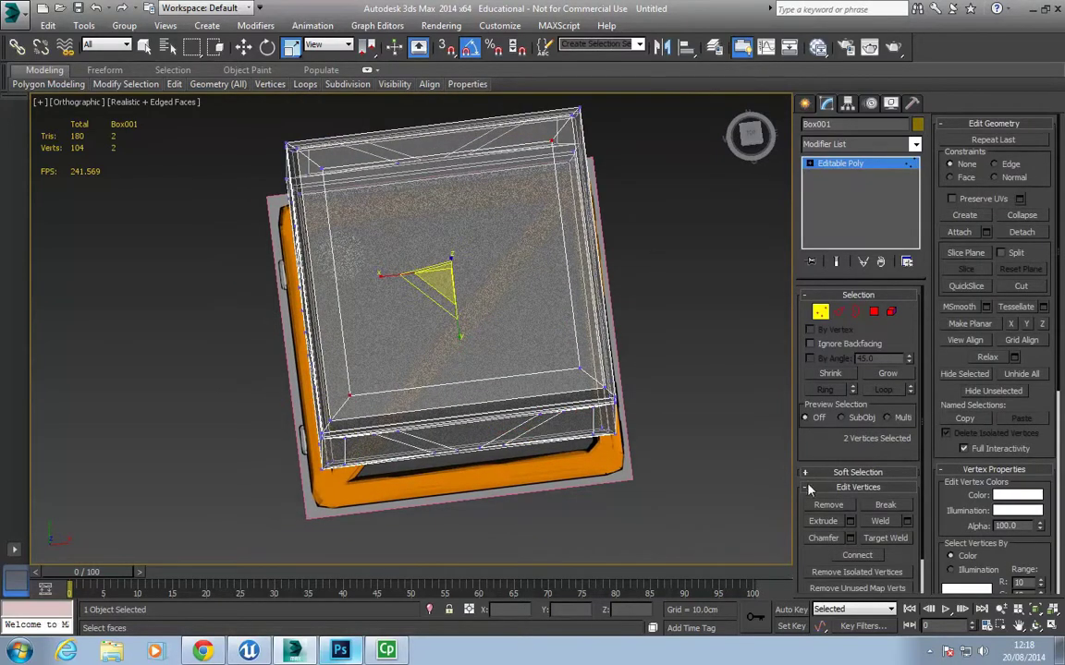
# Chamfer the lid's diagonal edge into a strut as wide as the one in the top reference.
pyautogui.click(838, 313)
pyautogui.click(433, 293)
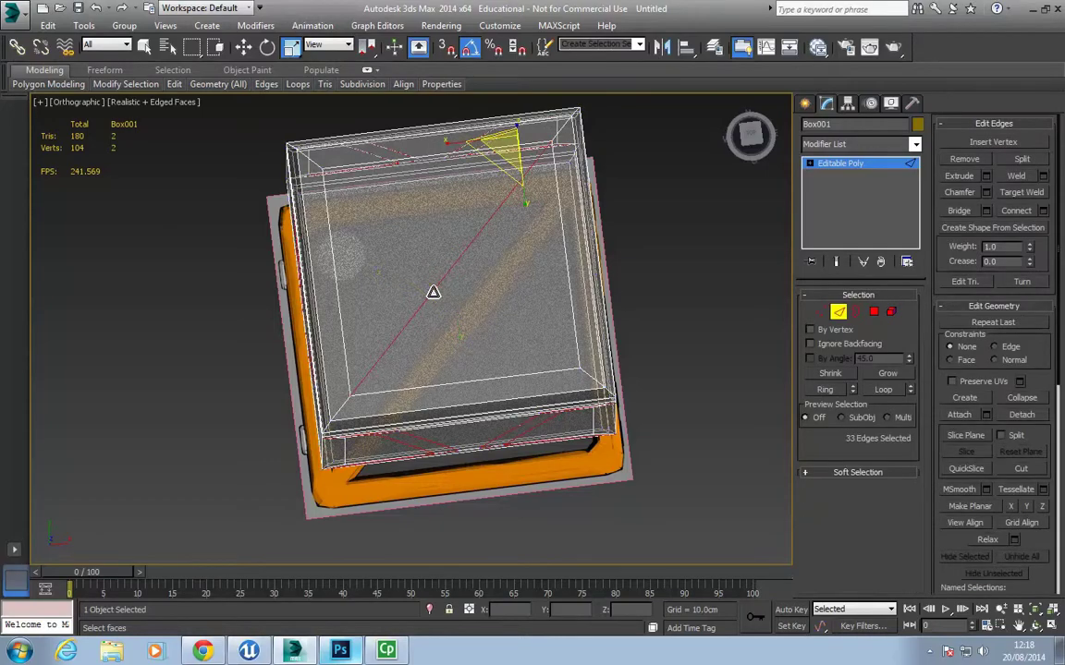
pyautogui.click(985, 192)
pyautogui.keyDown('alt'); pyautogui.moveTo(422, 368); pyautogui.dragTo(399, 409, button='middle'); pyautogui.keyUp('alt')
pyautogui.click(418, 402)
# Target Weld the outermost tip vertex at each end of the lid's diagonal strut to the nearest outer corner vertex of the lid frame.
pyautogui.press('1')
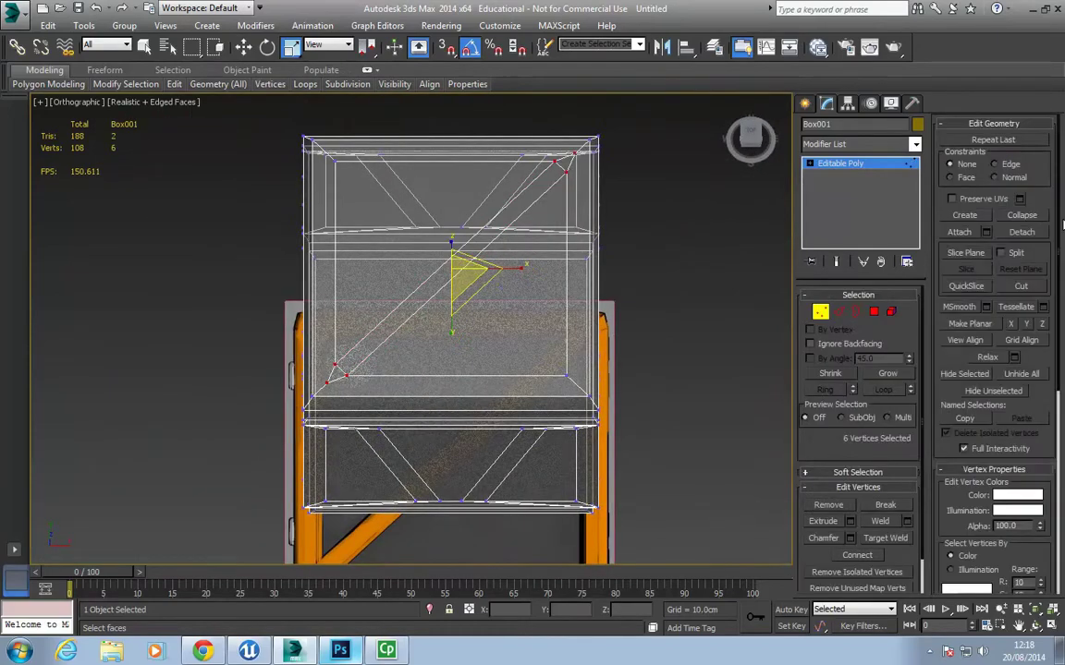
pyautogui.click(884, 539)
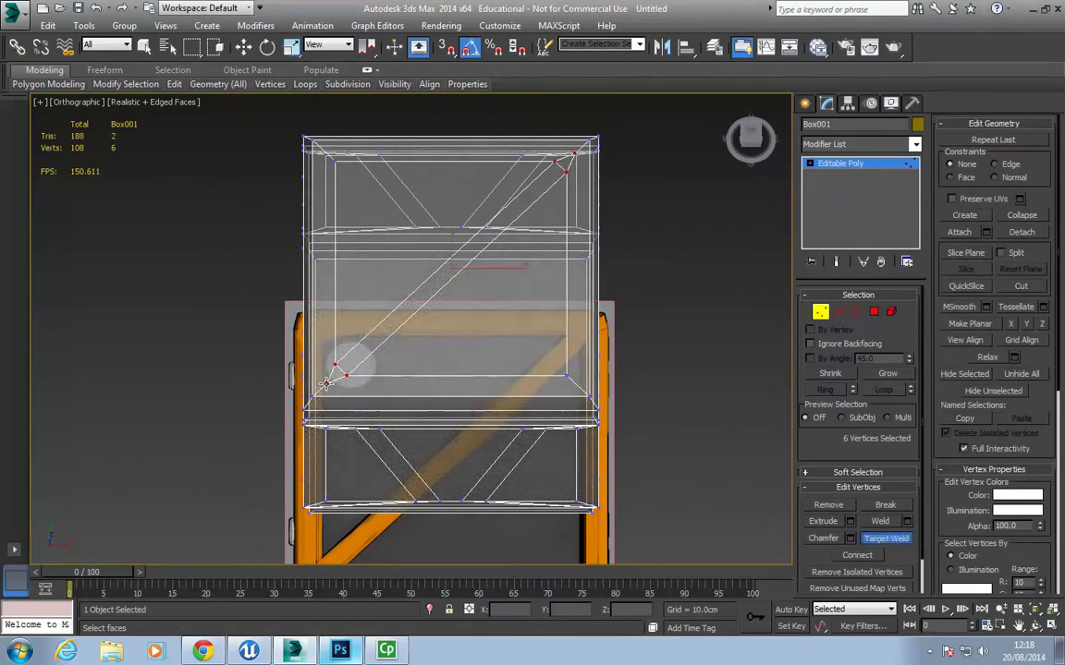
pyautogui.click(312, 398)
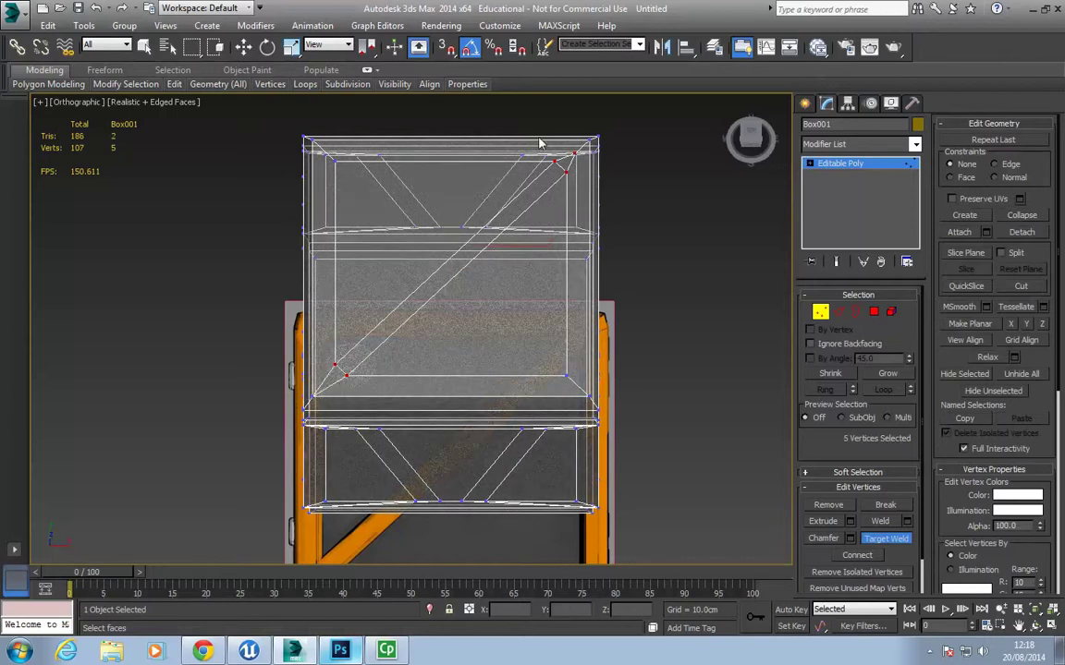
pyautogui.click(588, 141)
pyautogui.rightClick(531, 230)
# Bevel all 14 panel polygons between the struts on the lid and four sides inward, with height -1.397 cm and outline -1.257 cm.
pyautogui.click(873, 312)
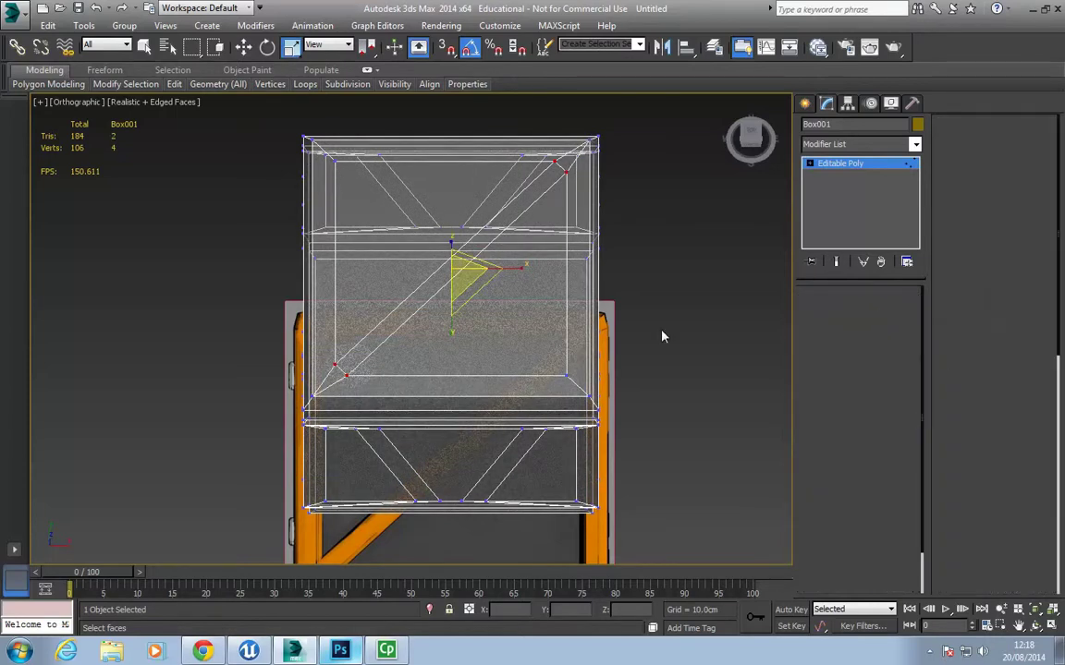
pyautogui.click(500, 329)
pyautogui.keyDown('ctrl'); pyautogui.click(410, 235); pyautogui.keyUp('ctrl')
pyautogui.keyDown('alt'); pyautogui.moveTo(409, 241); pyautogui.dragTo(416, 199, button='middle'); pyautogui.keyUp('alt')
pyautogui.keyDown('ctrl'); pyautogui.click(445, 446); pyautogui.keyUp('ctrl')
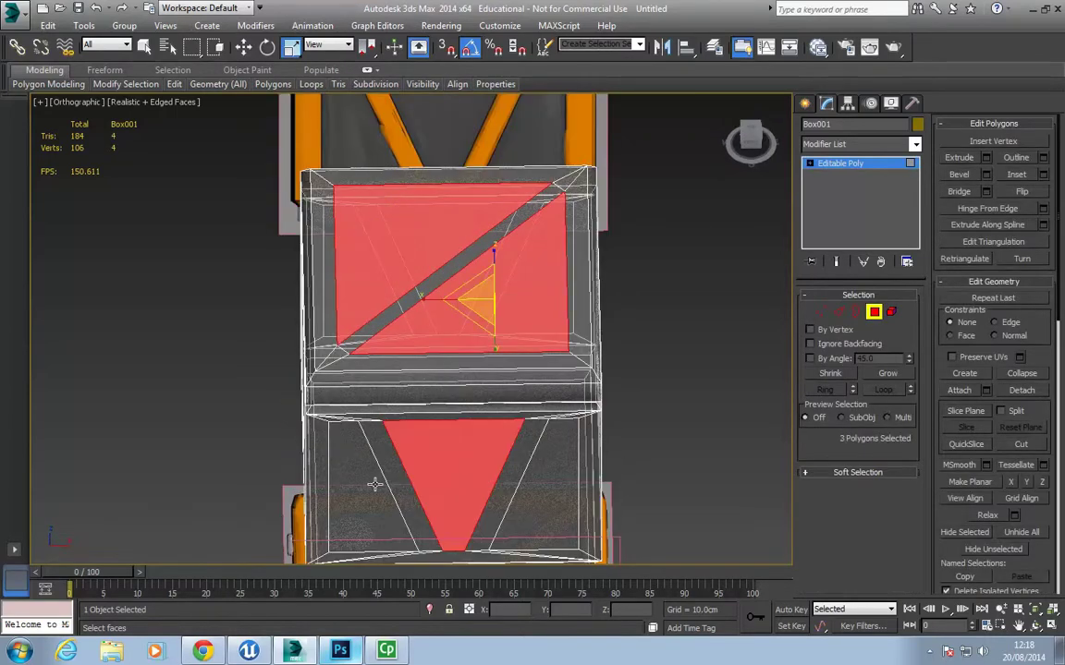
pyautogui.keyDown('ctrl'); pyautogui.click(367, 485); pyautogui.keyUp('ctrl')
pyautogui.keyDown('ctrl'); pyautogui.click(506, 501); pyautogui.keyUp('ctrl')
pyautogui.keyDown('alt'); pyautogui.moveTo(507, 501); pyautogui.dragTo(640, 449, button='middle'); pyautogui.keyUp('alt')
pyautogui.keyDown('ctrl'); pyautogui.click(521, 475); pyautogui.keyUp('ctrl')
pyautogui.keyDown('ctrl'); pyautogui.click(620, 456); pyautogui.keyUp('ctrl')
pyautogui.keyDown('ctrl'); pyautogui.click(687, 458); pyautogui.keyUp('ctrl')
pyautogui.moveTo(254, 499); pyautogui.dragTo(313, 400, button='middle')
pyautogui.keyDown('ctrl'); pyautogui.click(404, 449); pyautogui.keyUp('ctrl')
pyautogui.keyDown('ctrl'); pyautogui.click(330, 351); pyautogui.keyUp('ctrl')
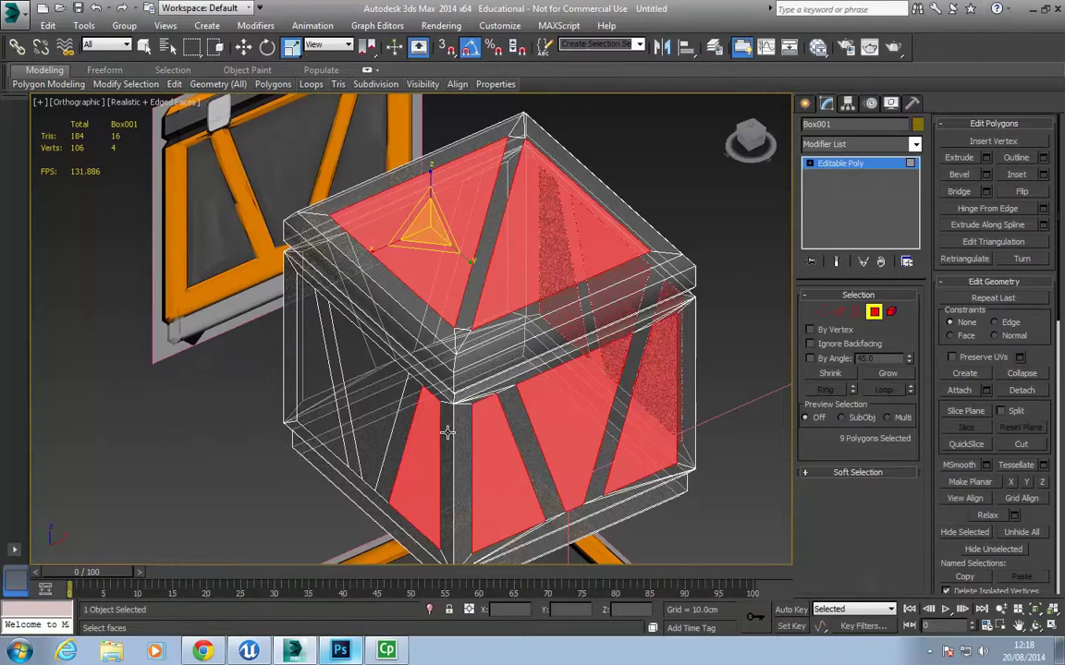
pyautogui.keyDown('ctrl'); pyautogui.click(328, 356); pyautogui.keyUp('ctrl')
pyautogui.keyDown('ctrl'); pyautogui.click(293, 370); pyautogui.keyUp('ctrl')
pyautogui.keyDown('alt'); pyautogui.moveTo(292, 369); pyautogui.dragTo(431, 370, button='middle'); pyautogui.keyUp('alt')
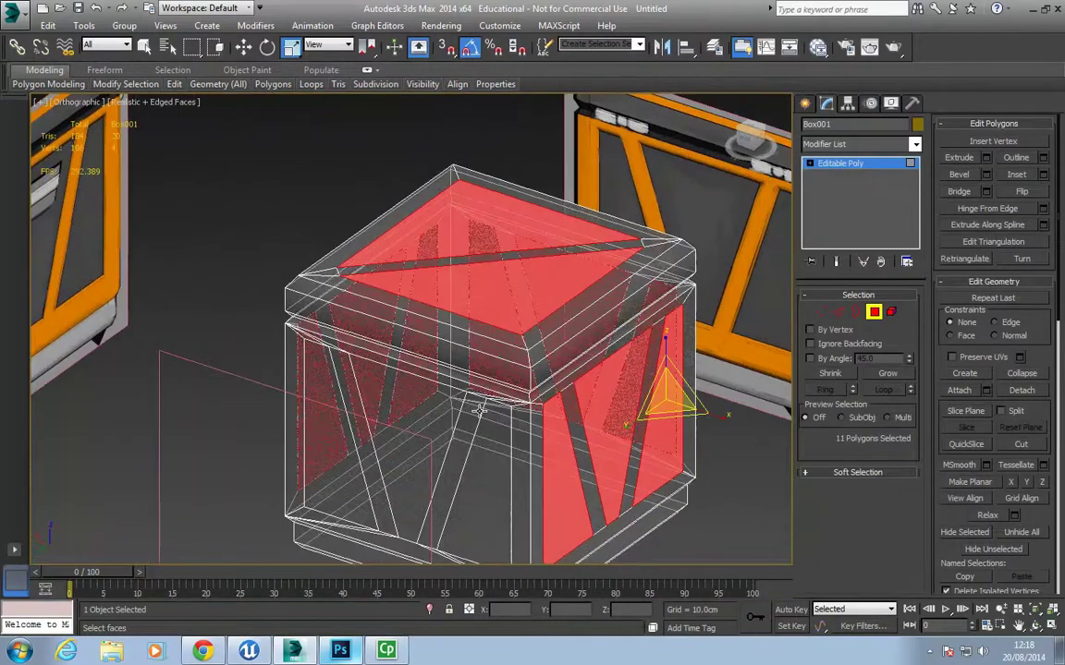
pyautogui.keyDown('ctrl'); pyautogui.click(413, 421); pyautogui.keyUp('ctrl')
pyautogui.keyDown('ctrl'); pyautogui.click(413, 421); pyautogui.keyUp('ctrl')
pyautogui.keyDown('ctrl'); pyautogui.click(320, 424); pyautogui.keyUp('ctrl')
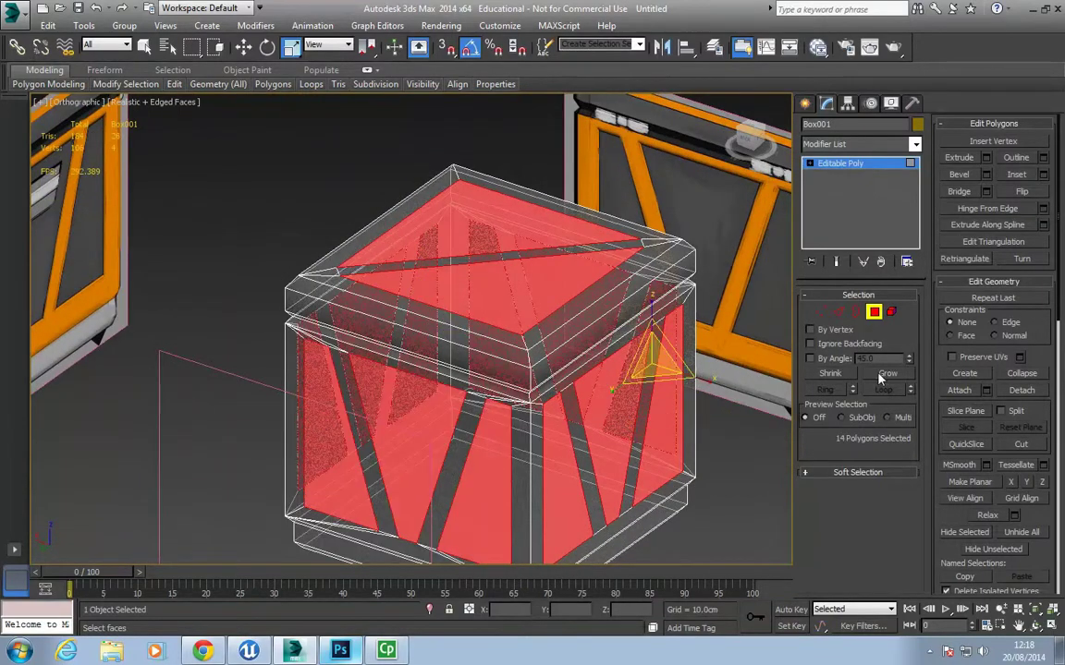
pyautogui.click(986, 174)
pyautogui.press('f')
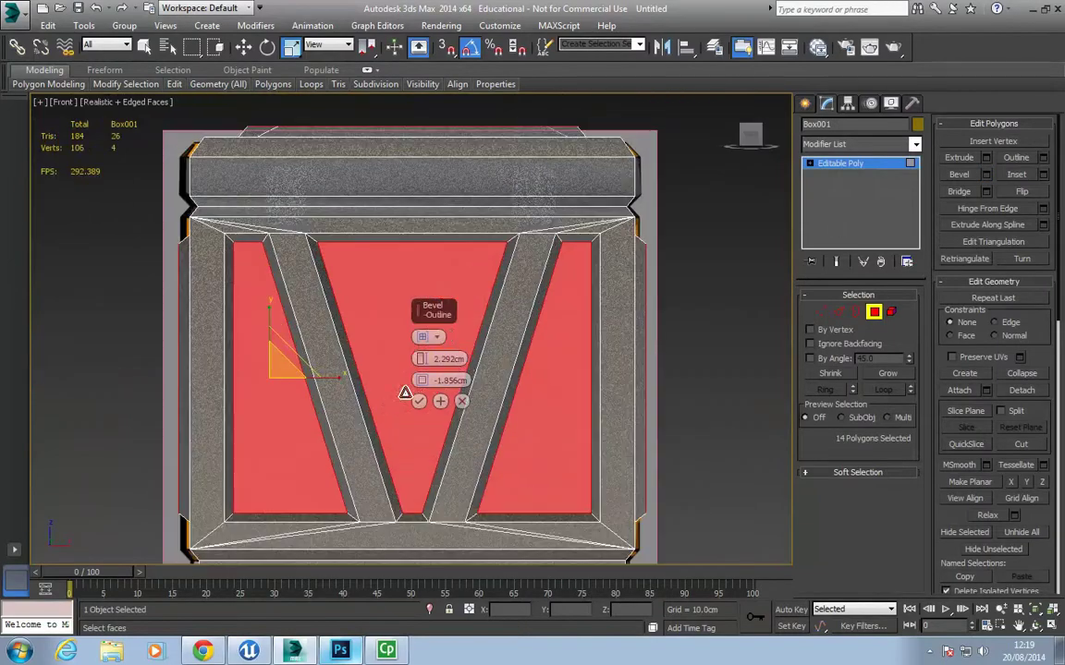
pyautogui.keyDown('alt'); pyautogui.moveTo(369, 416); pyautogui.dragTo(406, 374, button='middle'); pyautogui.keyUp('alt')
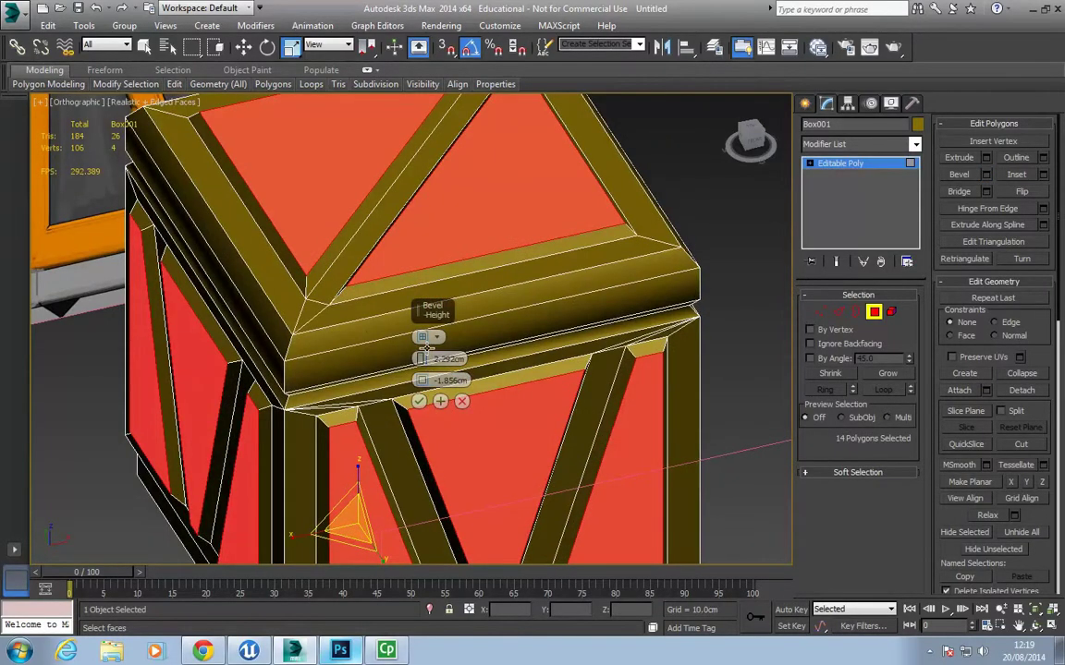
pyautogui.moveTo(424, 364)
pyautogui.mouseDown()
pyautogui.moveTo(422, 397)
pyautogui.moveTo(421, 380)
pyautogui.mouseUp()
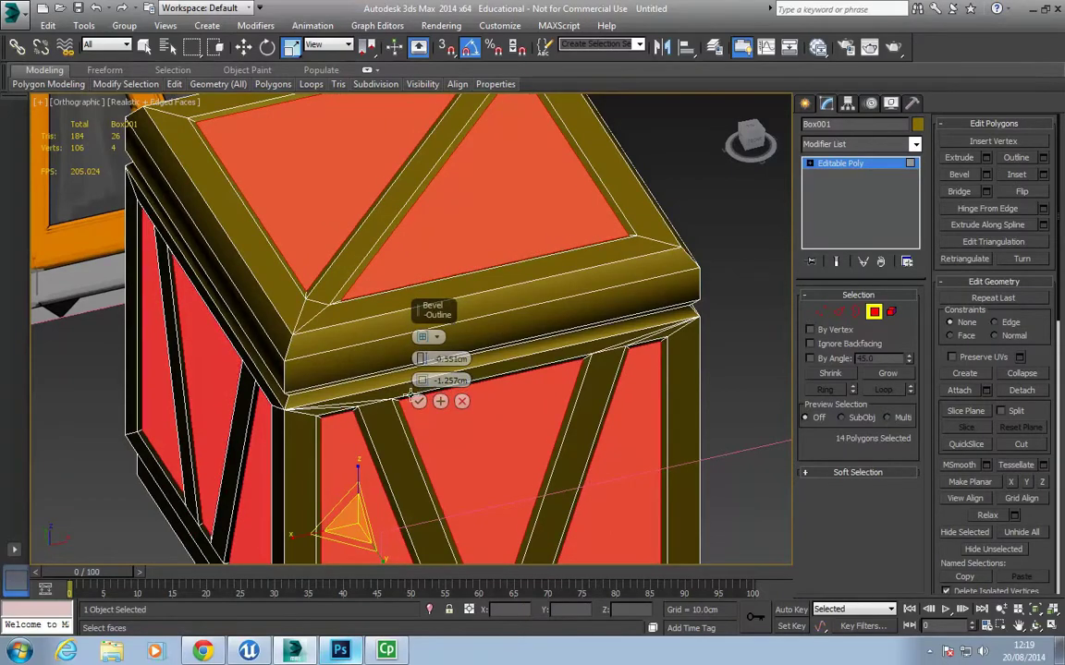
pyautogui.keyDown('alt'); pyautogui.moveTo(413, 396); pyautogui.dragTo(325, 431, button='middle'); pyautogui.keyUp('alt')
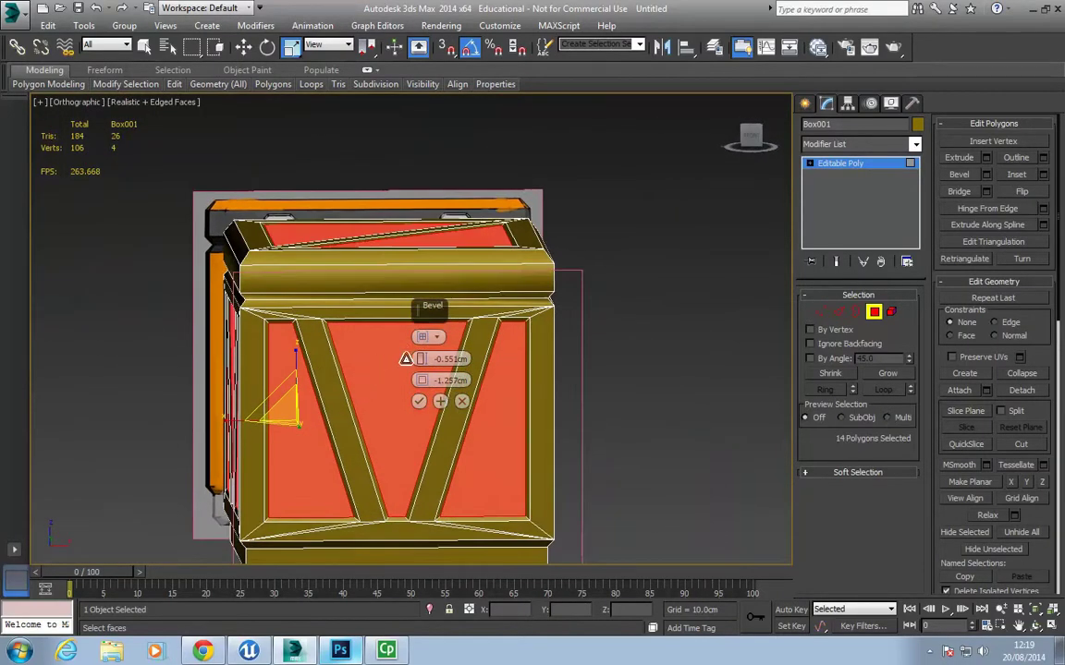
pyautogui.moveTo(421, 358); pyautogui.dragTo(420, 363)
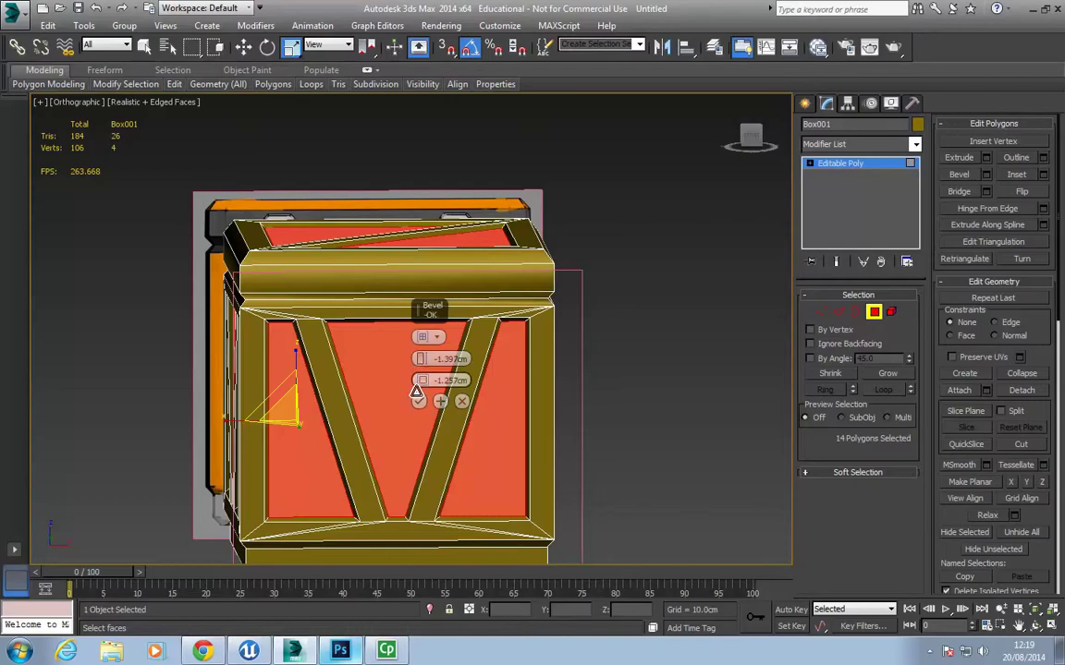
pyautogui.keyDown('alt'); pyautogui.moveTo(408, 405); pyautogui.dragTo(549, 473, button='middle'); pyautogui.keyUp('alt')
# Compare the bevelled panels with the front reference plane and clear the polygon selection.
pyautogui.press('f')
pyautogui.scroll(3, 542, 471)
pyautogui.moveTo(444, 386); pyautogui.dragTo(459, 458, button='middle')
pyautogui.scroll(-6, 476, 447)
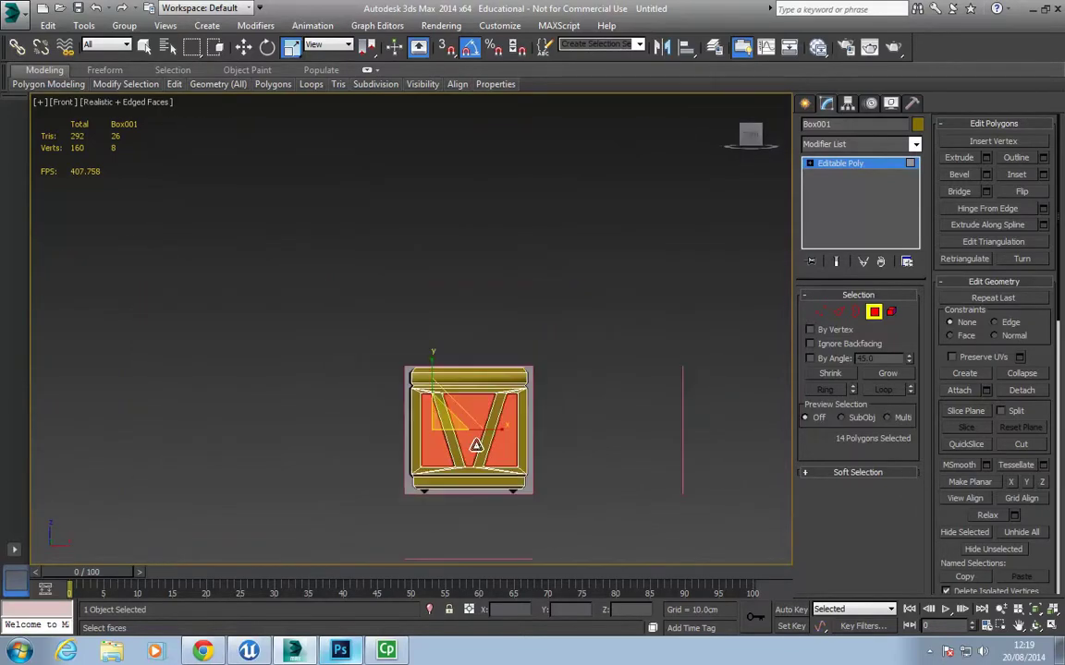
pyautogui.scroll(3, 473, 452)
pyautogui.hotkey('ctrl', 'd')
pyautogui.scroll(3, 429, 424)
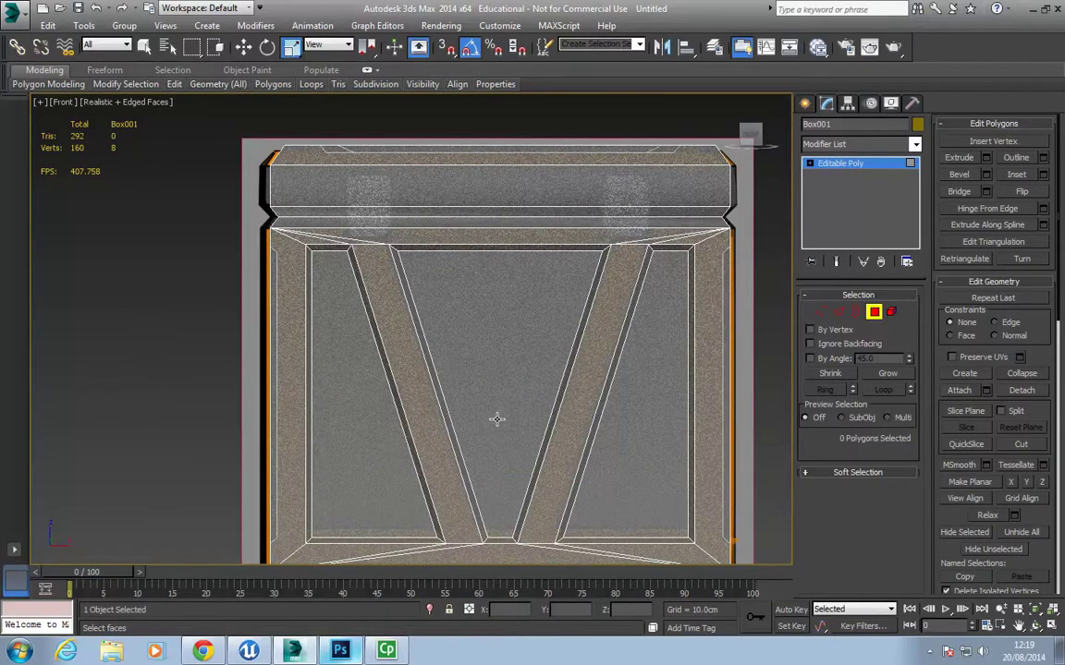
pyautogui.scroll(-1, 499, 418)
# Inset the central panel polygons between the struts on the left and right sides by 2.702 cm.
pyautogui.press('l')
pyautogui.scroll(2, 427, 374)
pyautogui.click(437, 337)
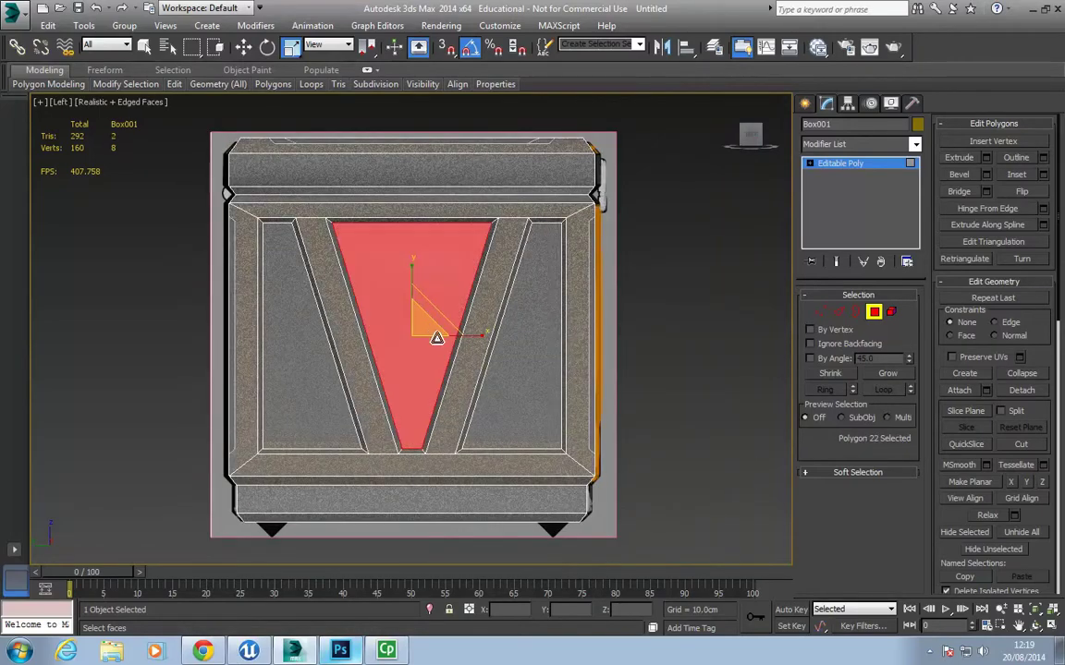
pyautogui.keyDown('alt'); pyautogui.moveTo(437, 337); pyautogui.dragTo(196, 384, button='middle'); pyautogui.keyUp('alt')
pyautogui.keyDown('ctrl'); pyautogui.click(469, 366); pyautogui.keyUp('ctrl')
pyautogui.press('f')
pyautogui.scroll(2, 452, 388)
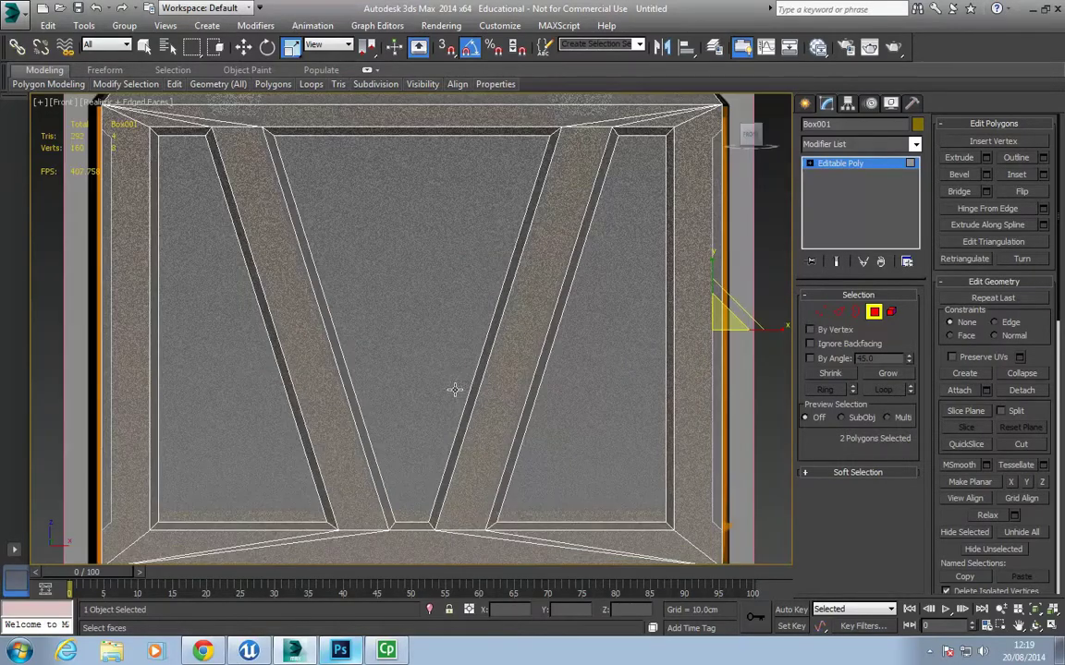
pyautogui.press('l')
pyautogui.scroll(-2, 445, 437)
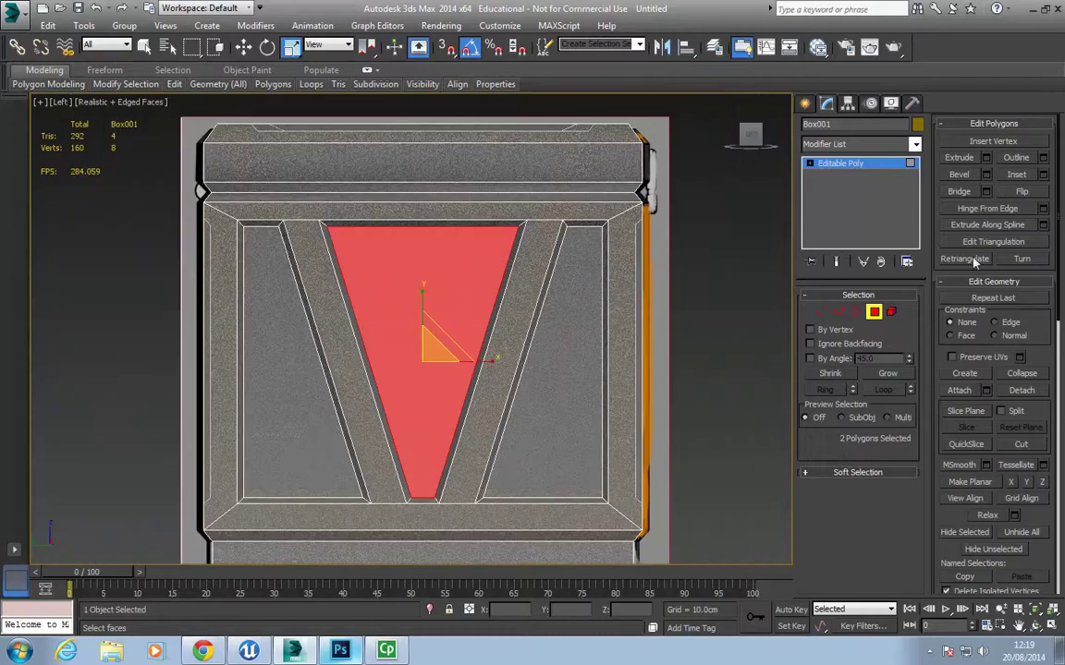
pyautogui.click(1044, 175)
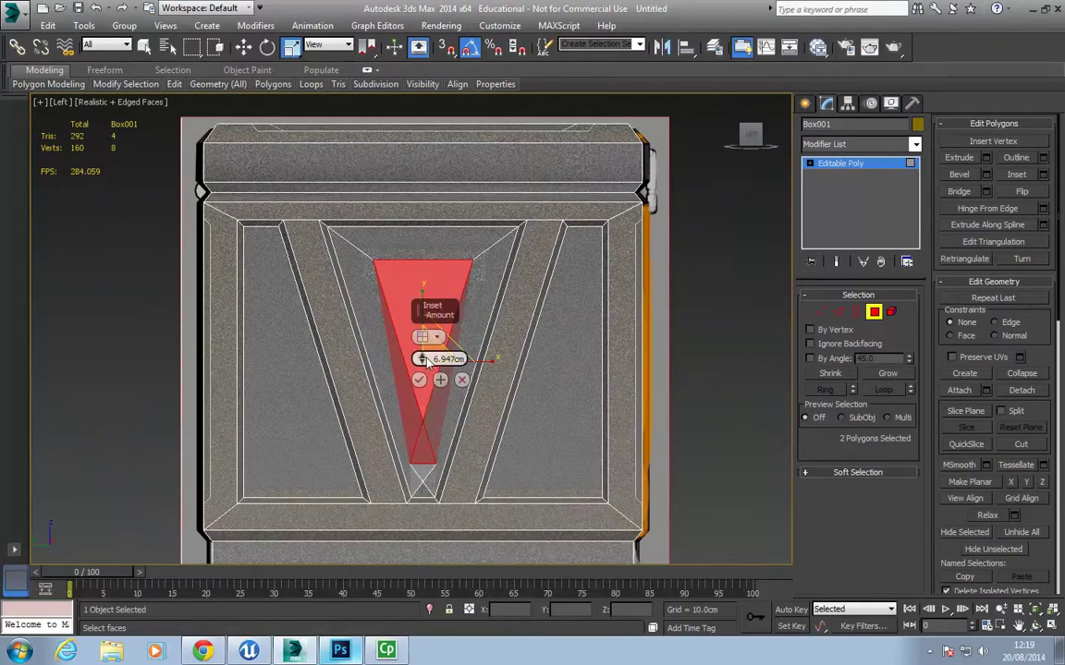
pyautogui.moveTo(426, 363); pyautogui.dragTo(427, 373)
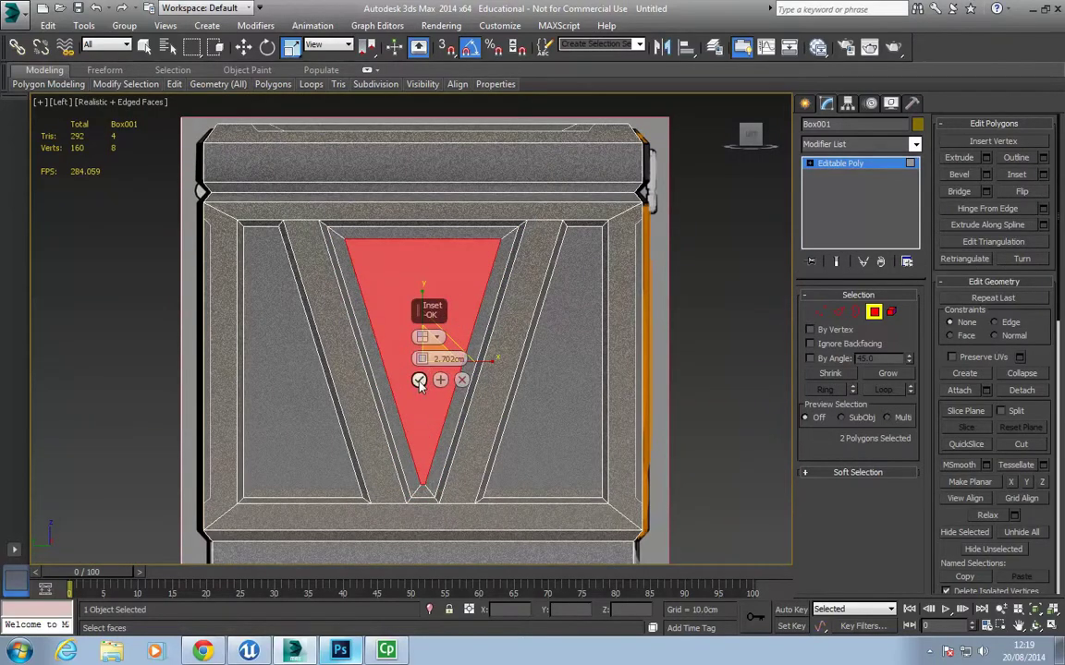
# Raise the lower vertices of both inset polygons about 35.7 cm and scale them apart horizontally to form trapezoids following the struts' slant.
pyautogui.click(819, 314)
pyautogui.moveTo(418, 487); pyautogui.dragTo(429, 493)
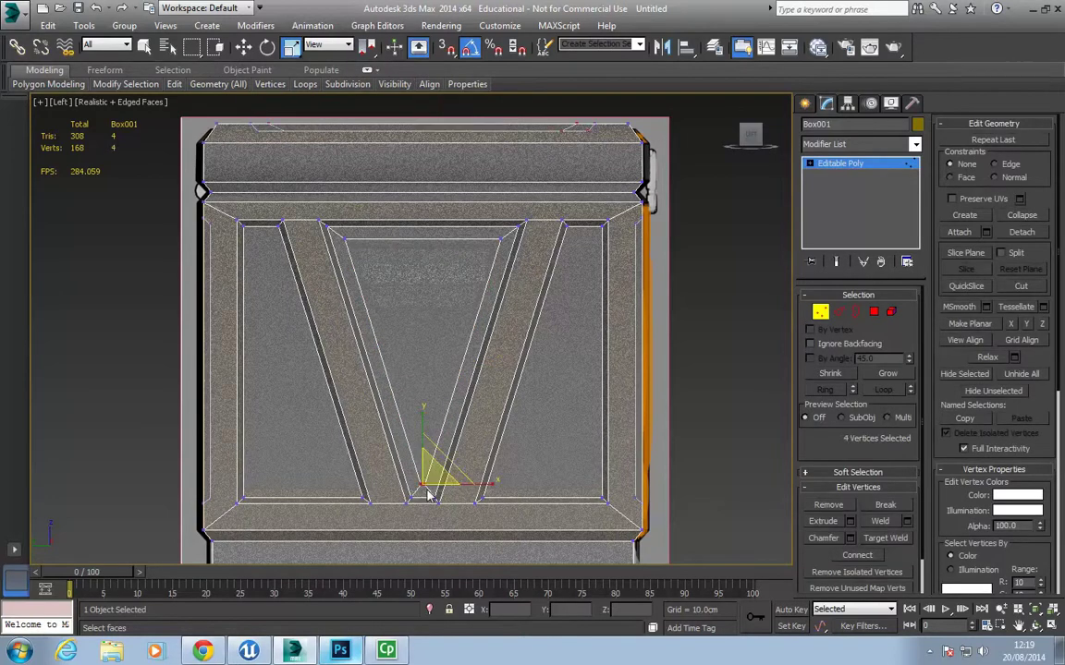
pyautogui.press('w')
pyautogui.moveTo(425, 427); pyautogui.dragTo(415, 263)
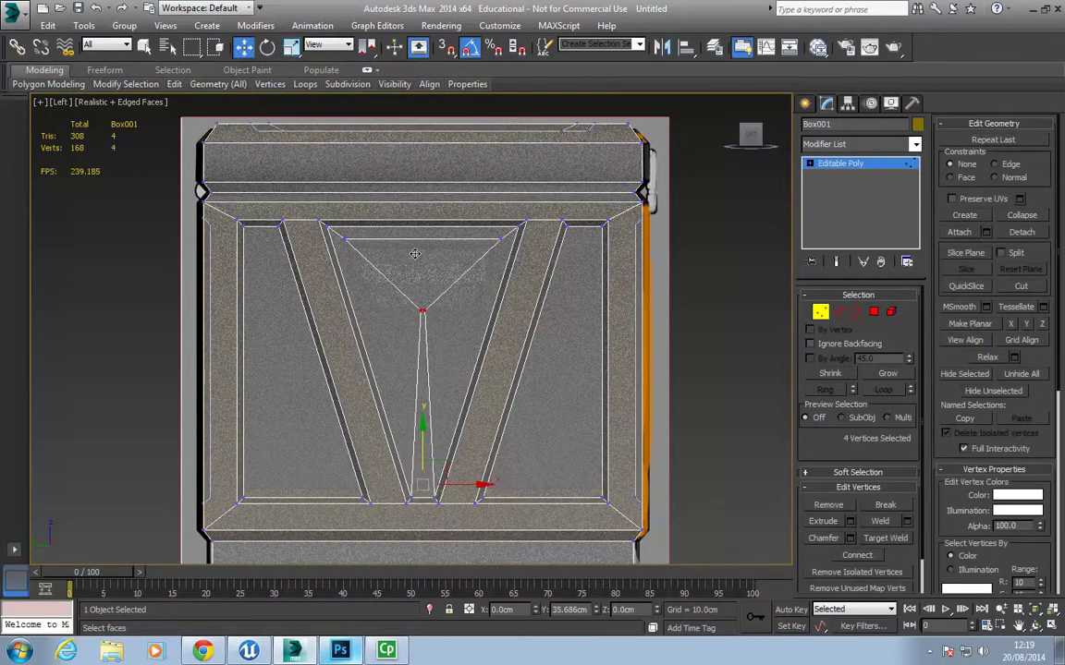
pyautogui.press('e')
pyautogui.press('r')
pyautogui.moveTo(485, 311); pyautogui.dragTo(881, 275)
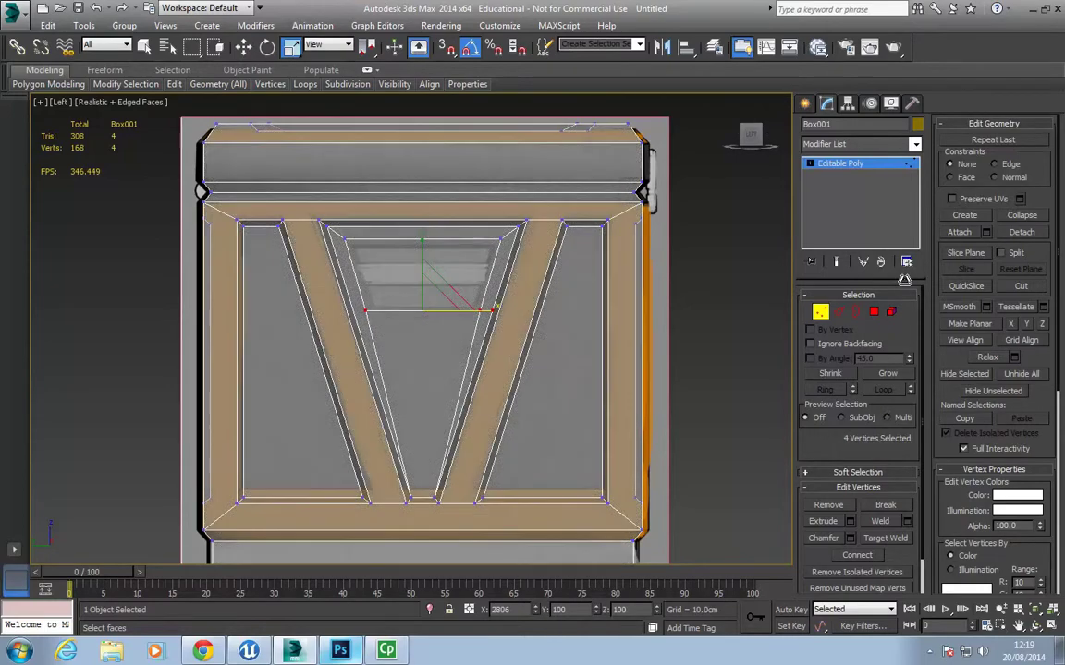
# Bevel the trapezoid polygons on the left and right sides inward into handle recesses, with height about -5.044 cm and outline -1.257 cm.
pyautogui.click(874, 313)
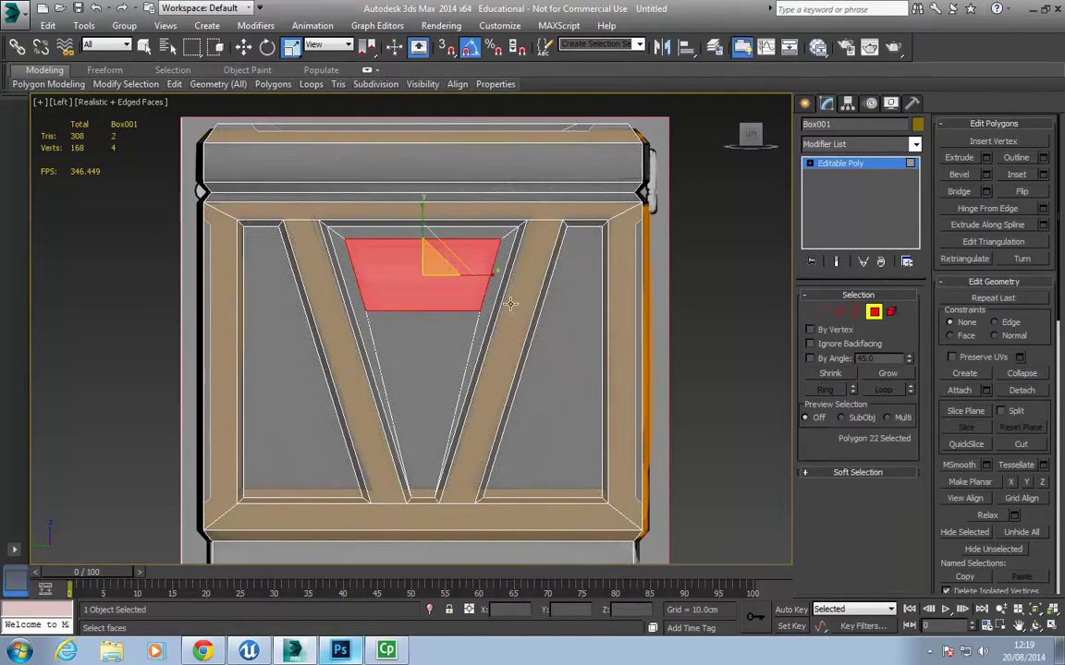
pyautogui.keyDown('alt'); pyautogui.moveTo(511, 303); pyautogui.dragTo(281, 351, button='middle'); pyautogui.keyUp('alt')
pyautogui.keyDown('ctrl'); pyautogui.click(569, 374); pyautogui.keyUp('ctrl')
pyautogui.keyDown('alt'); pyautogui.moveTo(524, 390); pyautogui.dragTo(490, 357, button='middle'); pyautogui.keyUp('alt')
pyautogui.scroll(3, 490, 357)
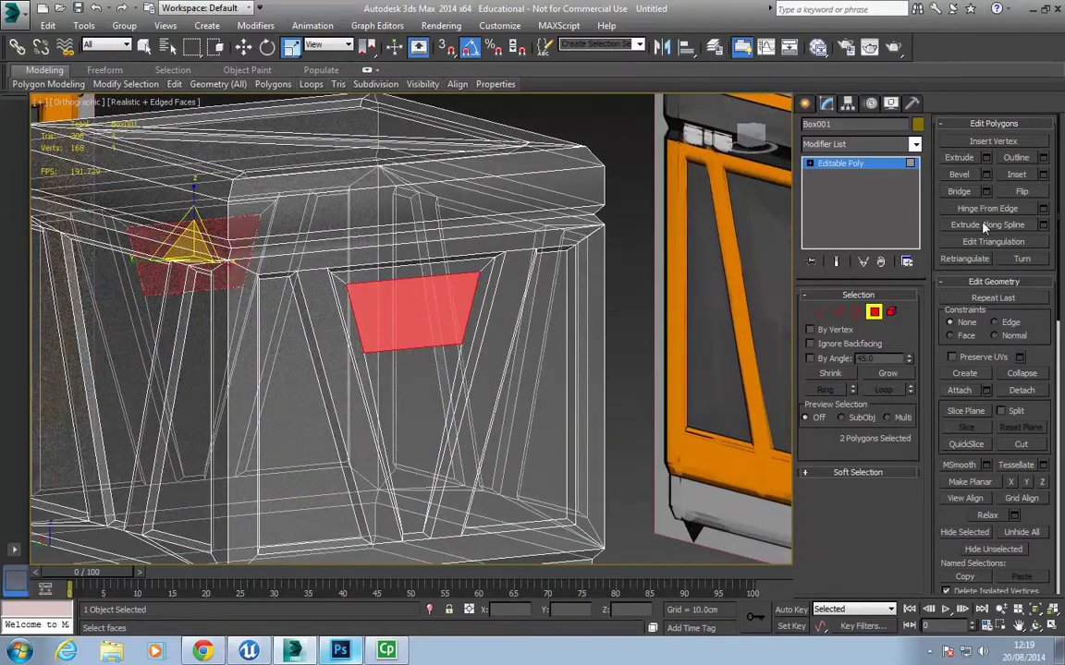
pyautogui.click(986, 174)
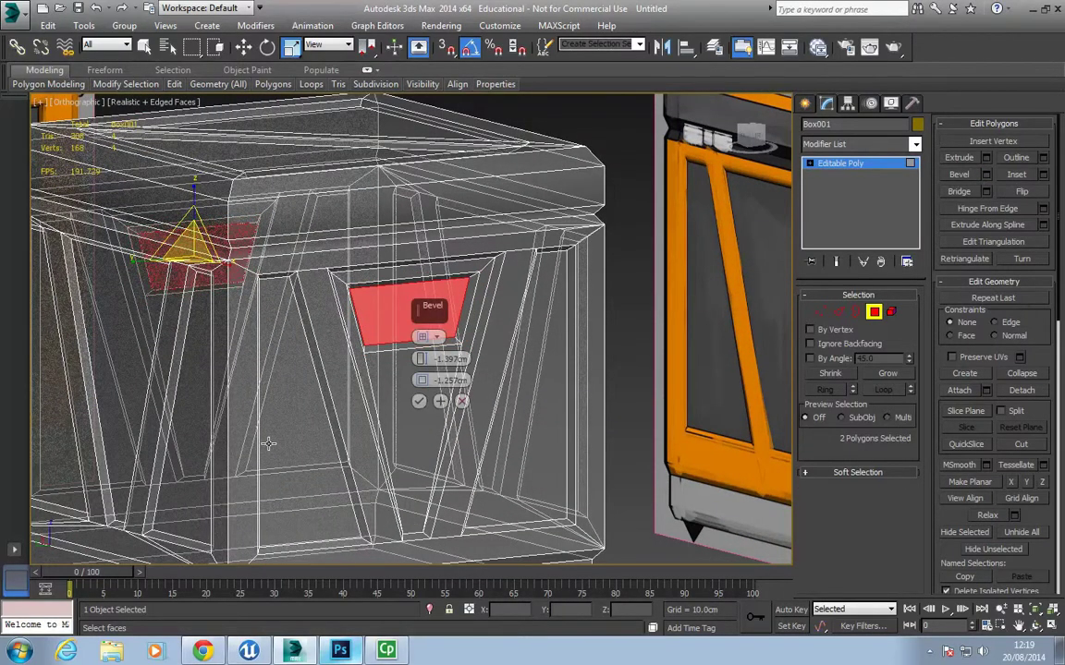
pyautogui.keyDown('alt'); pyautogui.moveTo(268, 444); pyautogui.dragTo(399, 452, button='middle'); pyautogui.keyUp('alt')
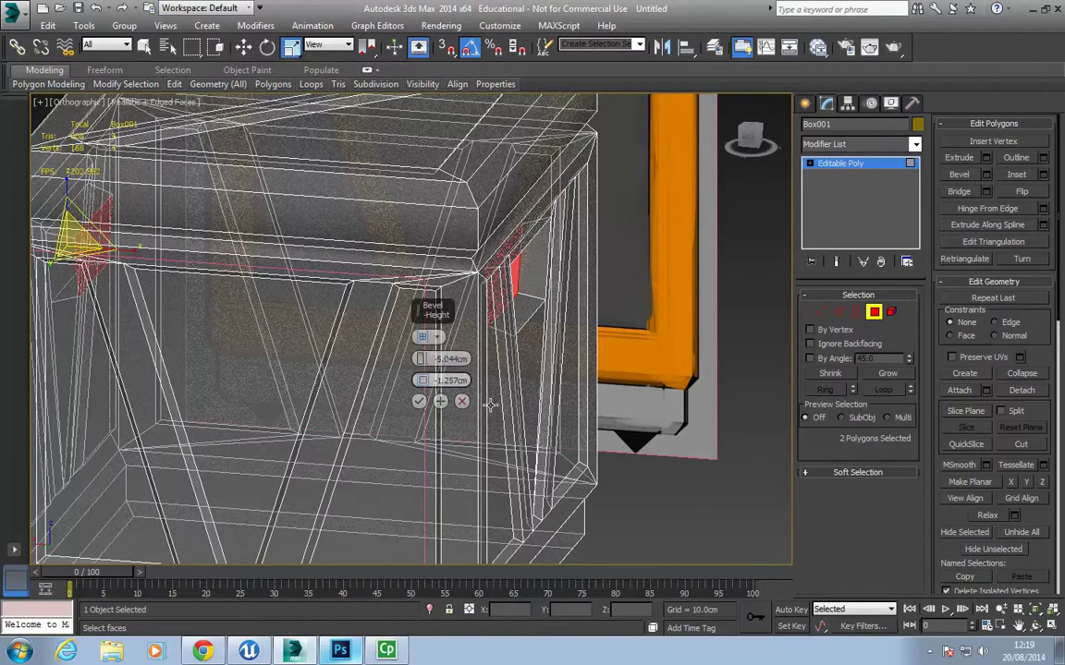
pyautogui.keyDown('alt'); pyautogui.moveTo(490, 405); pyautogui.dragTo(462, 469, button='middle'); pyautogui.keyUp('alt')
pyautogui.hotkey('alt', 'x')
pyautogui.click(418, 403)
# Examine the crate's handle recesses and bevelled panels in a perspective view.
pyautogui.press('p')
pyautogui.scroll(-6, 453, 435)
pyautogui.click(359, 471)
pyautogui.scroll(5, 347, 452)
pyautogui.click(540, 409)
pyautogui.scroll(2, 437, 425)
pyautogui.keyDown('alt'); pyautogui.moveTo(540, 409); pyautogui.dragTo(488, 425, button='middle'); pyautogui.keyUp('alt')
# Create a box with the Box creation method beside the crate's recessed left side, about 29.9 cm long and 5.5 cm high.
pyautogui.click(805, 102)
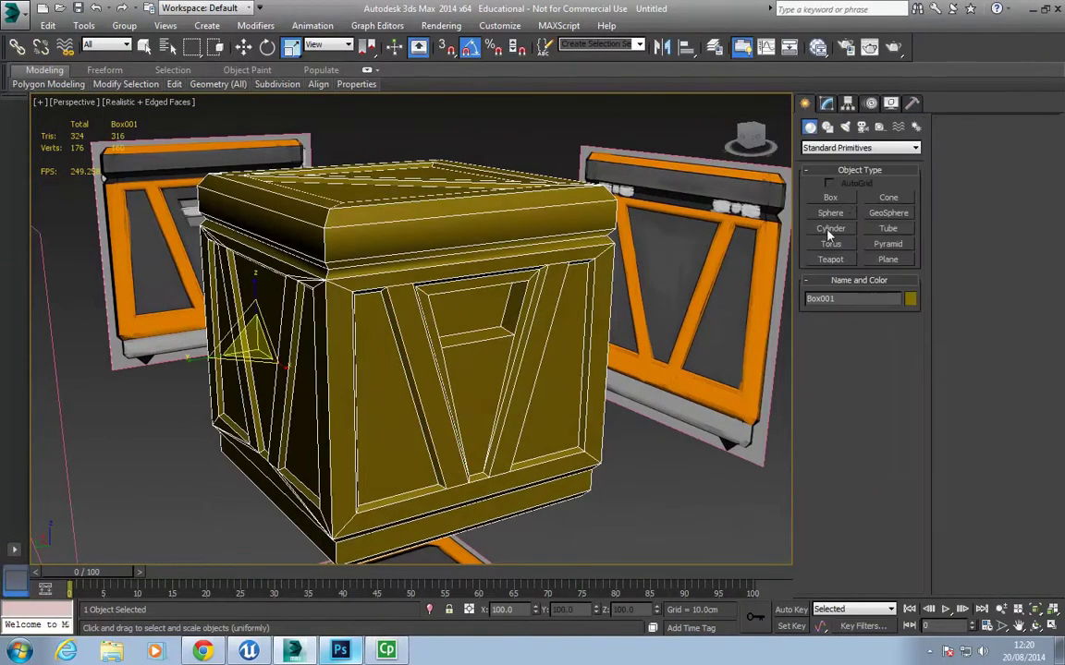
pyautogui.click(830, 198)
pyautogui.keyDown('alt'); pyautogui.moveTo(579, 351); pyautogui.dragTo(568, 375, button='middle'); pyautogui.keyUp('alt')
pyautogui.press('t')
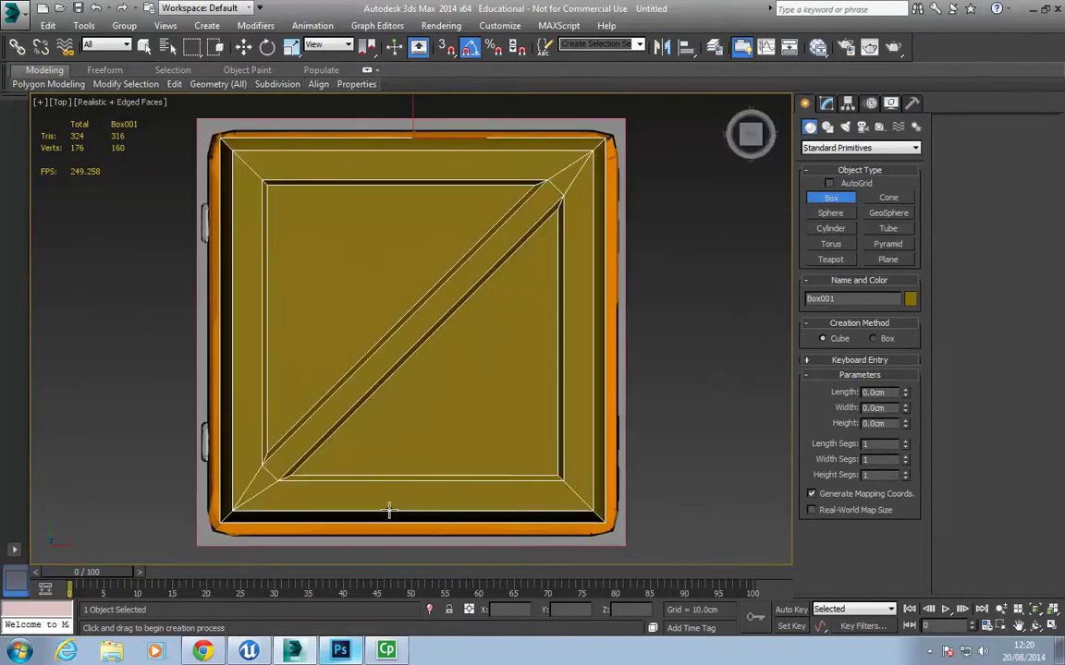
pyautogui.scroll(-2, 390, 511)
pyautogui.moveTo(393, 483); pyautogui.dragTo(397, 432, button='middle')
pyautogui.scroll(8, 396, 432)
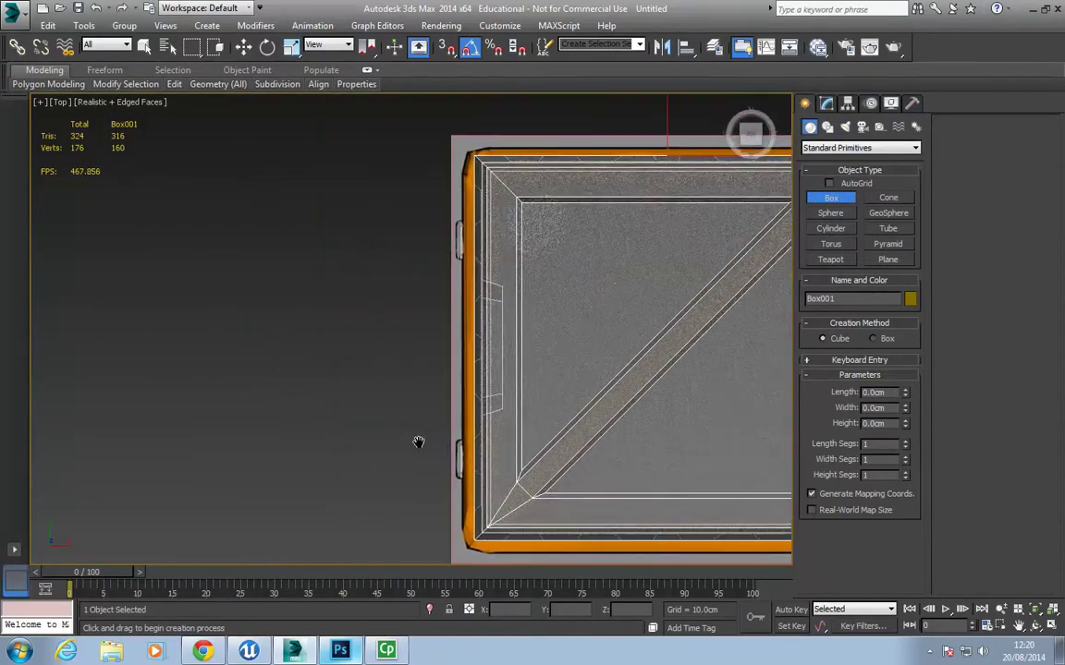
pyautogui.moveTo(393, 391); pyautogui.dragTo(414, 376)
pyautogui.hotkey('ctrl', 'z')
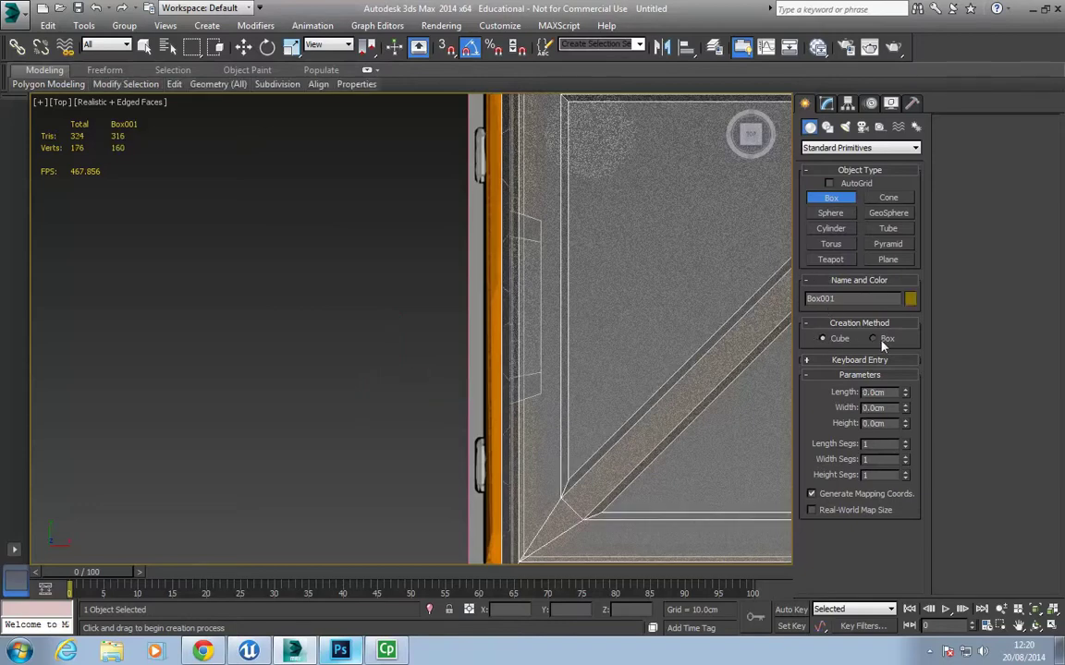
pyautogui.moveTo(415, 400); pyautogui.dragTo(446, 212)
pyautogui.keyDown('alt'); pyautogui.moveTo(423, 198); pyautogui.dragTo(369, 290, button='middle'); pyautogui.keyUp('alt')
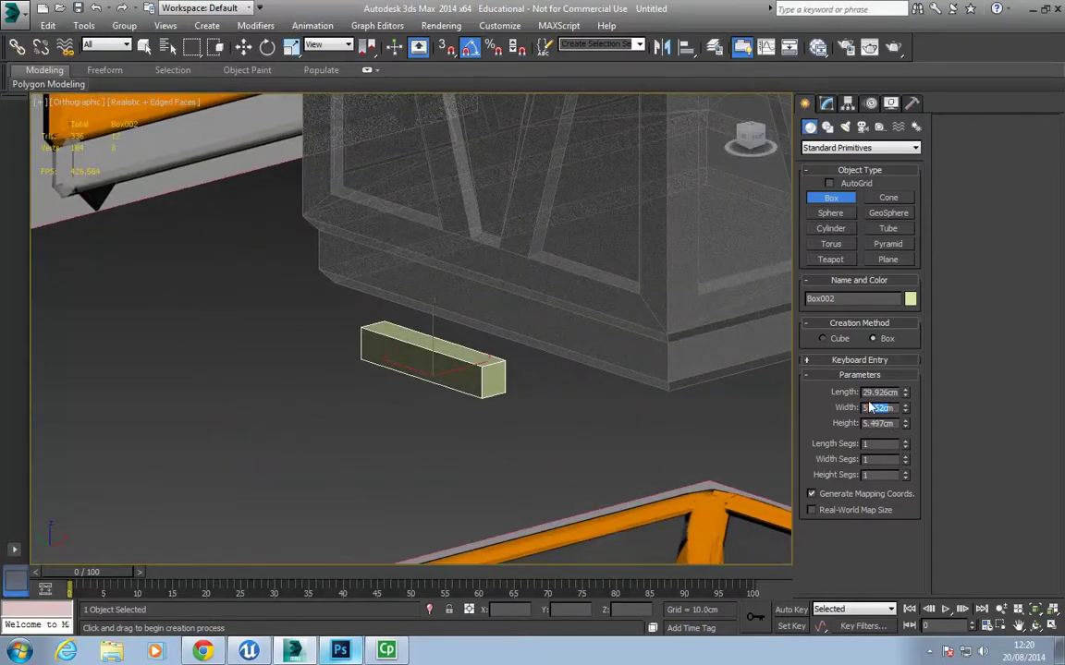
# Set the new box's width to 5 cm and end box creation.
pyautogui.write('5m')
pyautogui.press('Return')
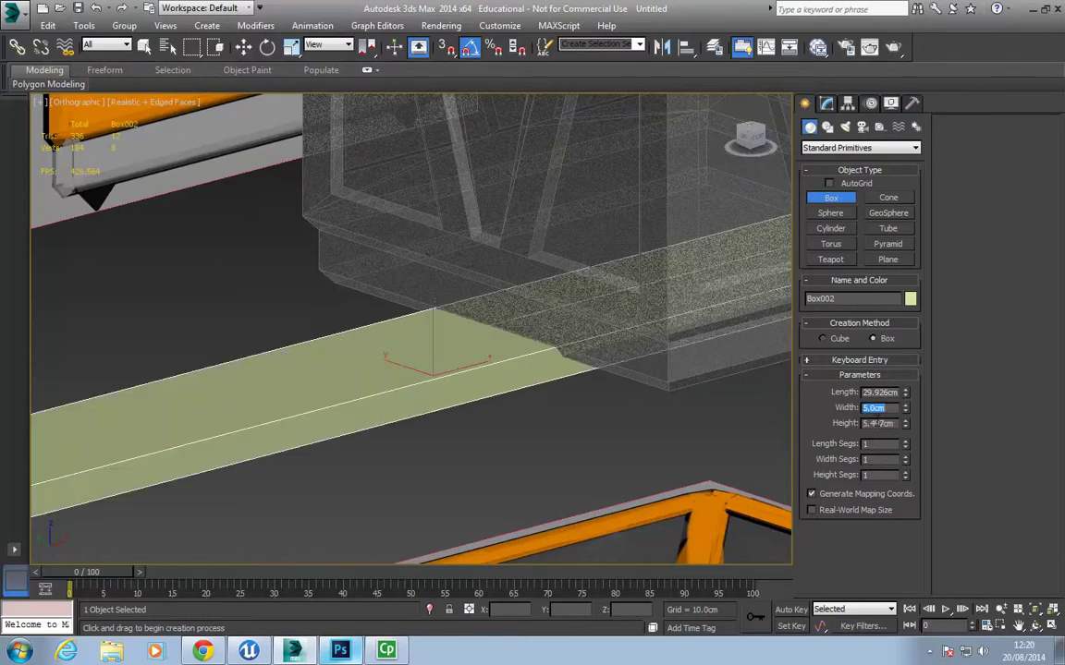
pyautogui.press('Tab')
pyautogui.press('Return')
pyautogui.moveTo(366, 363); pyautogui.dragTo(350, 417, button='middle')
pyautogui.rightClick(371, 416)
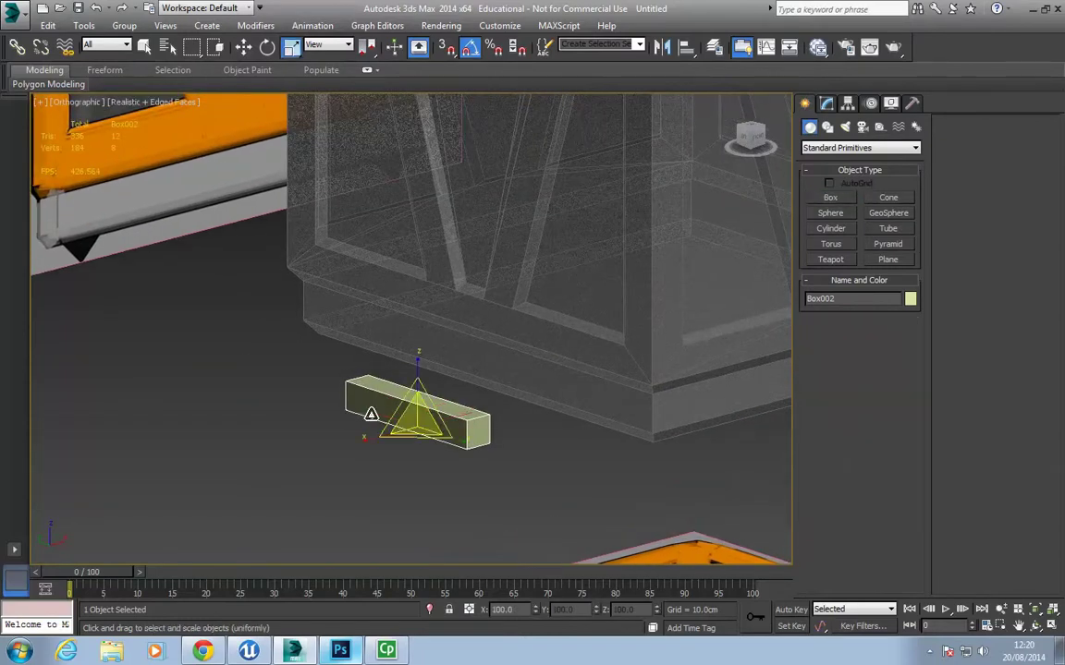
# Raise the new box to a Z position of about 64 cm and turn off the crate's see-through display.
pyautogui.press('w')
pyautogui.moveTo(418, 374); pyautogui.dragTo(429, 4)
pyautogui.moveTo(378, 316); pyautogui.dragTo(362, 450, button='middle')
pyautogui.click(499, 254)
pyautogui.hotkey('alt', 'x')
pyautogui.click(430, 193)
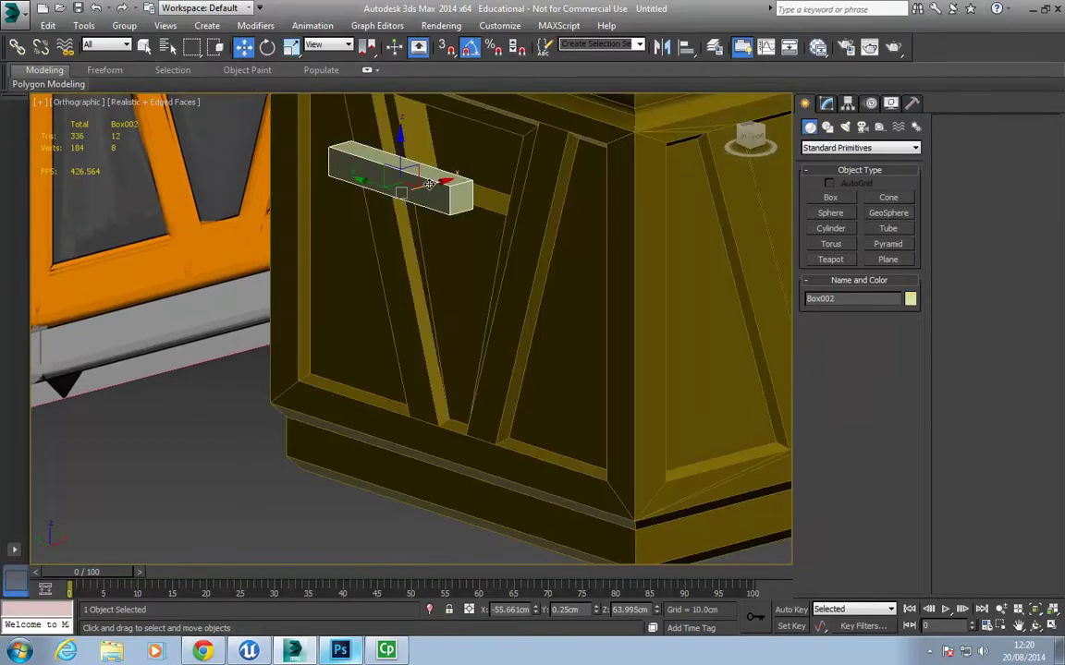
# Position the box inside the crate's side handle recess, at about X -39.64 cm and Z 65.68 cm.
pyautogui.moveTo(429, 184); pyautogui.dragTo(505, 165)
pyautogui.keyDown('alt'); pyautogui.moveTo(504, 165); pyautogui.dragTo(471, 223, button='middle'); pyautogui.keyUp('alt')
pyautogui.moveTo(493, 189); pyautogui.dragTo(486, 195)
pyautogui.keyDown('alt'); pyautogui.moveTo(487, 196); pyautogui.dragTo(564, 151, button='middle'); pyautogui.keyUp('alt')
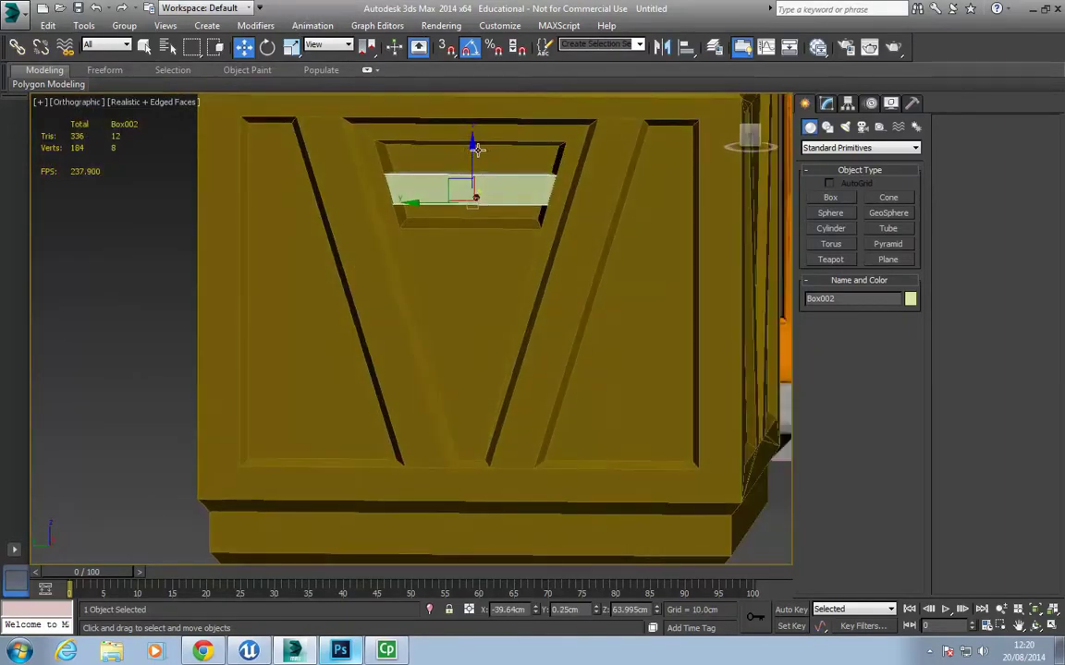
pyautogui.moveTo(472, 150); pyautogui.dragTo(468, 134)
pyautogui.keyDown('alt'); pyautogui.moveTo(469, 134); pyautogui.dragTo(495, 177, button='middle'); pyautogui.keyUp('alt')
# Convert the handle box to Editable Poly and delete its two end polygons.
pyautogui.rightClick(494, 177)
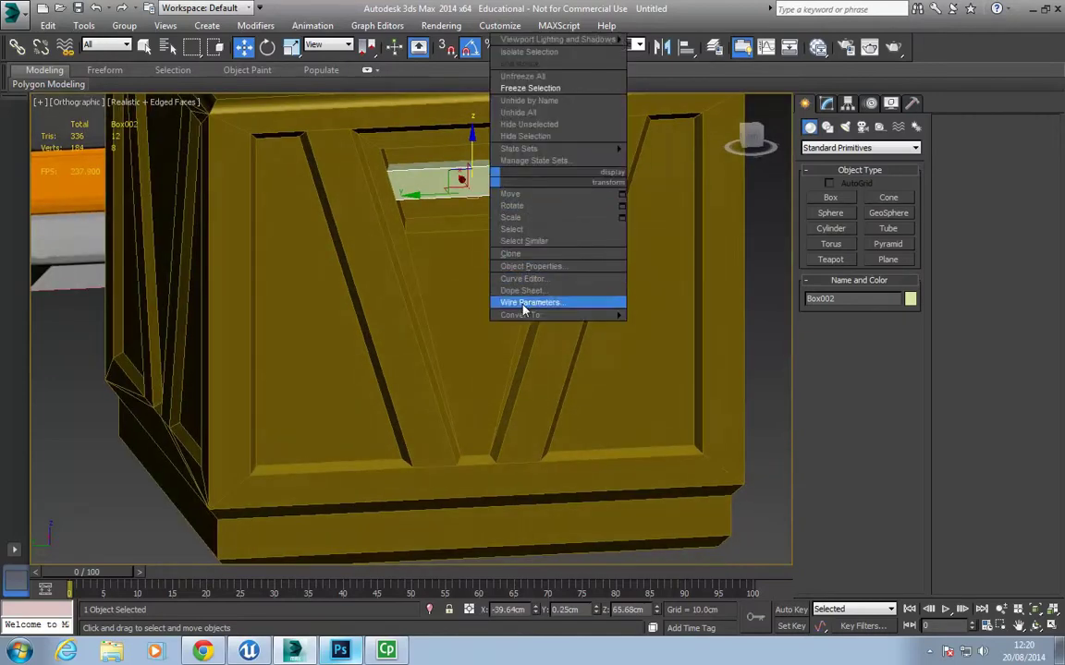
pyautogui.moveTo(554, 315)
pyautogui.click(678, 326)
pyautogui.click(873, 311)
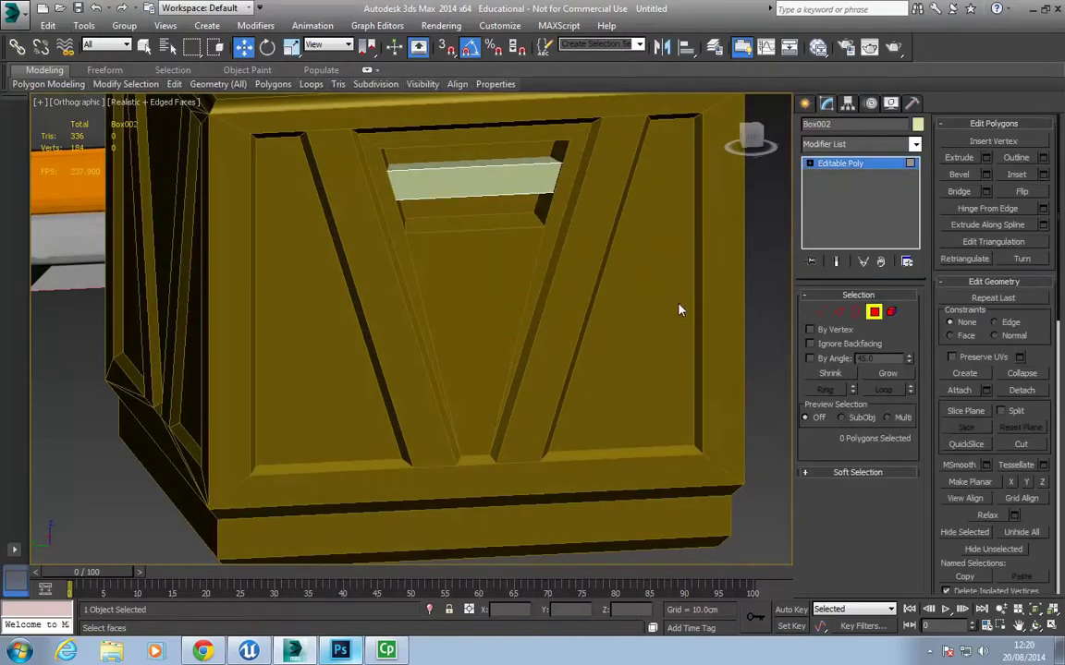
pyautogui.hotkey('ctrl', 'a')
pyautogui.keyDown('alt'); pyautogui.moveTo(470, 253); pyautogui.dragTo(466, 137); pyautogui.keyUp('alt')
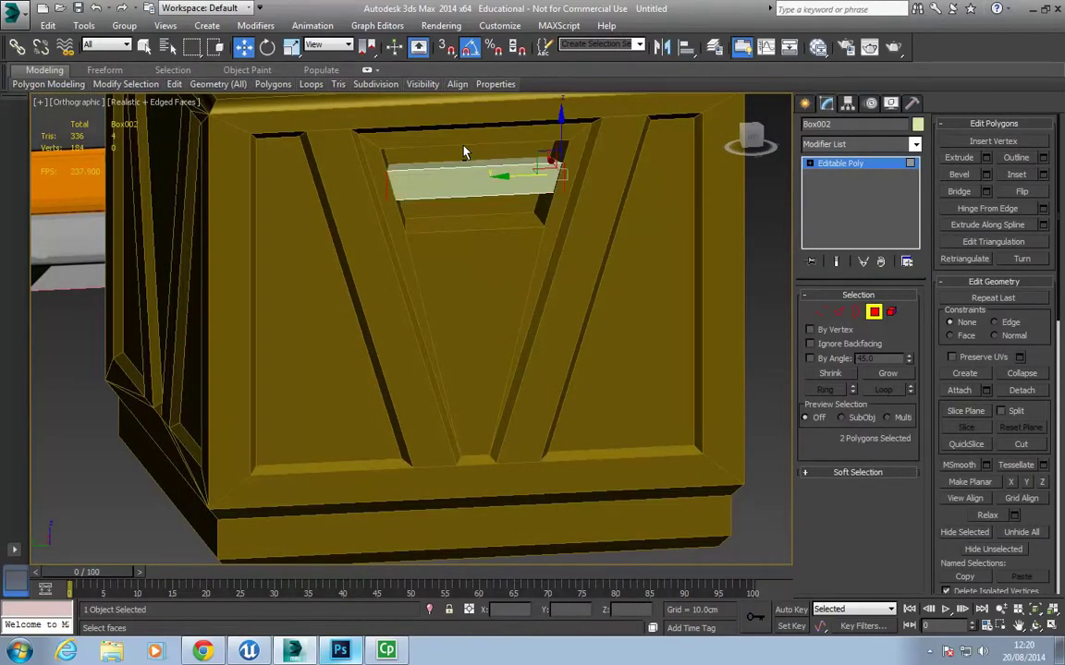
pyautogui.press('Delete')
pyautogui.click(871, 315)
# Chamfer the four long edges of the handle bar by 1 cm and leave edge editing.
pyautogui.moveTo(570, 321); pyautogui.dragTo(560, 354, button='middle')
pyautogui.press('p')
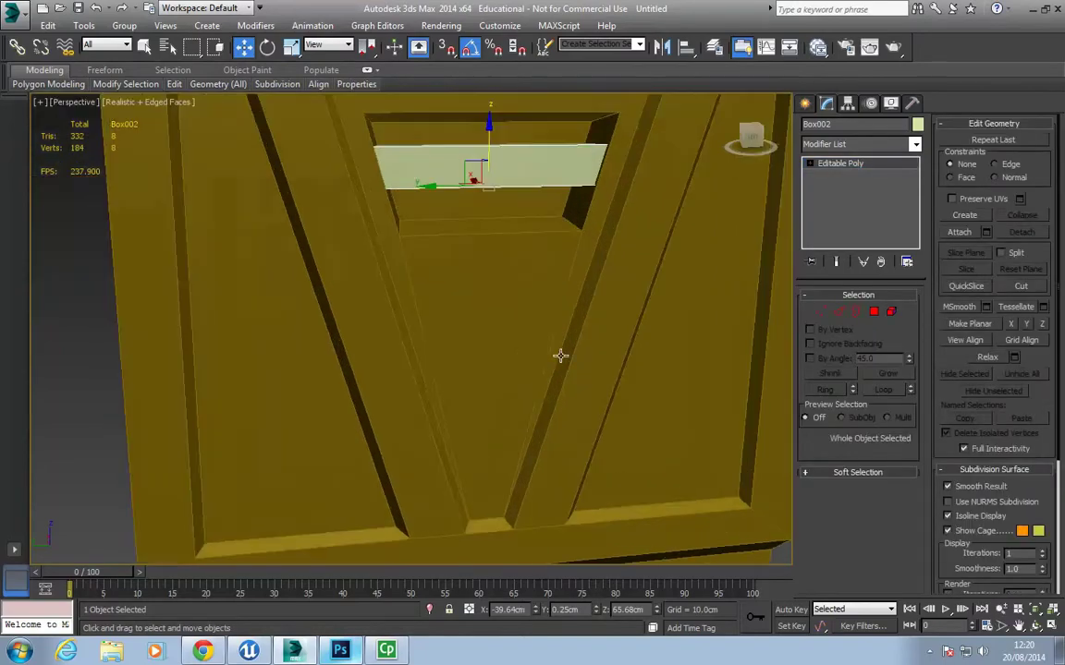
pyautogui.press('z')
pyautogui.scroll(-3, 532, 399)
pyautogui.keyDown('alt'); pyautogui.moveTo(532, 400); pyautogui.dragTo(462, 385, button='middle'); pyautogui.keyUp('alt')
pyautogui.scroll(-5, 515, 447)
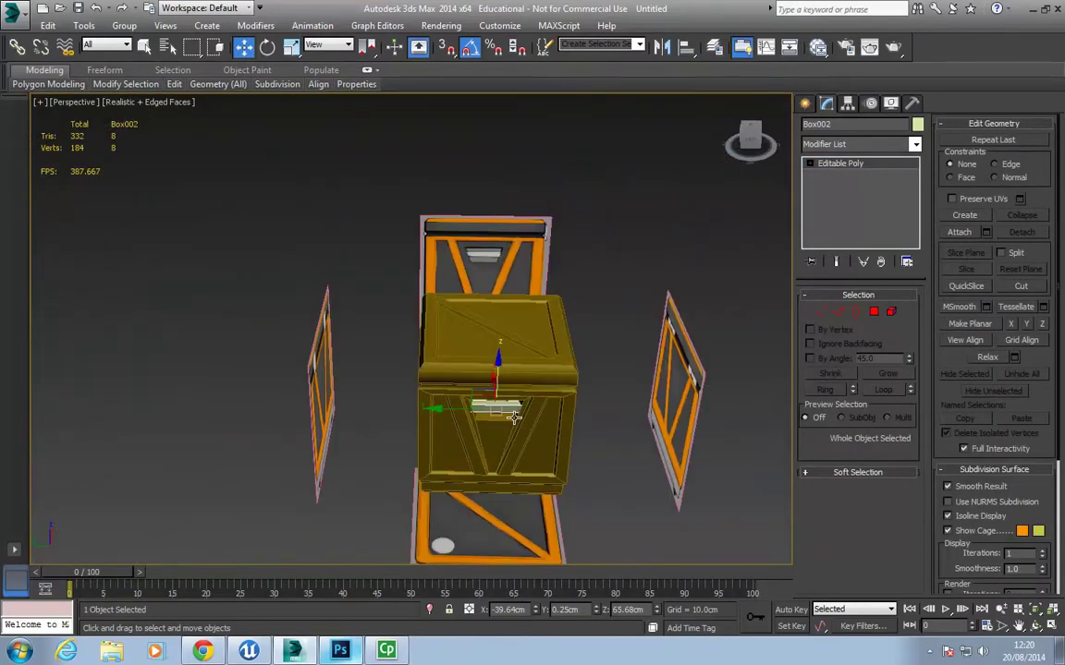
pyautogui.keyDown('alt'); pyautogui.moveTo(499, 434); pyautogui.dragTo(530, 410, button='middle'); pyautogui.keyUp('alt')
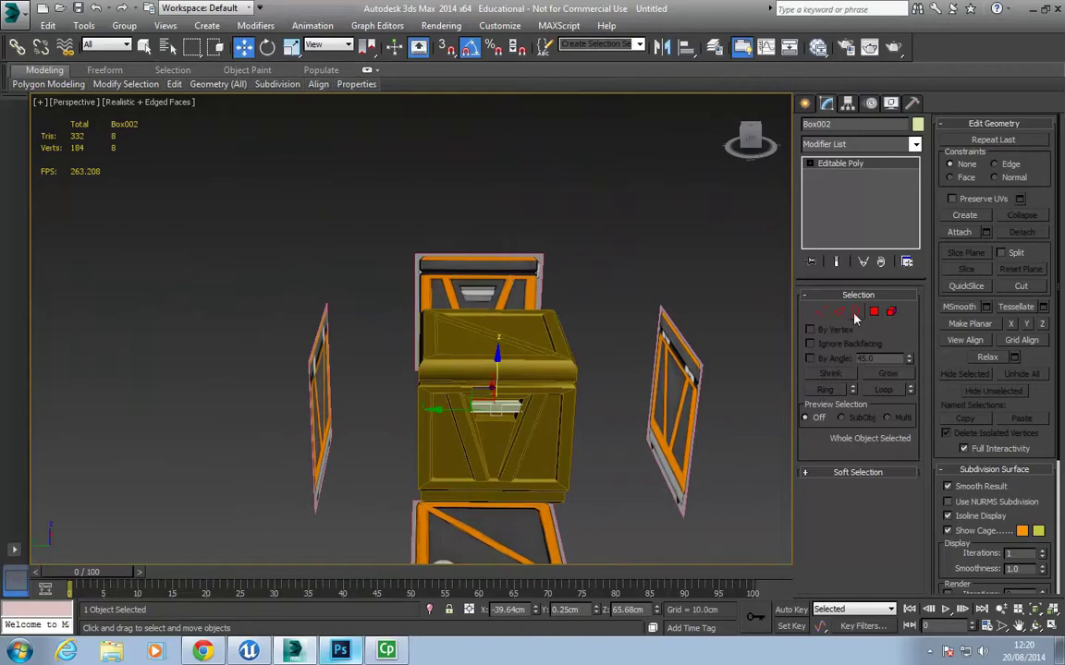
pyautogui.press('2')
pyautogui.moveTo(495, 371); pyautogui.dragTo(494, 371)
pyautogui.scroll(7, 519, 422)
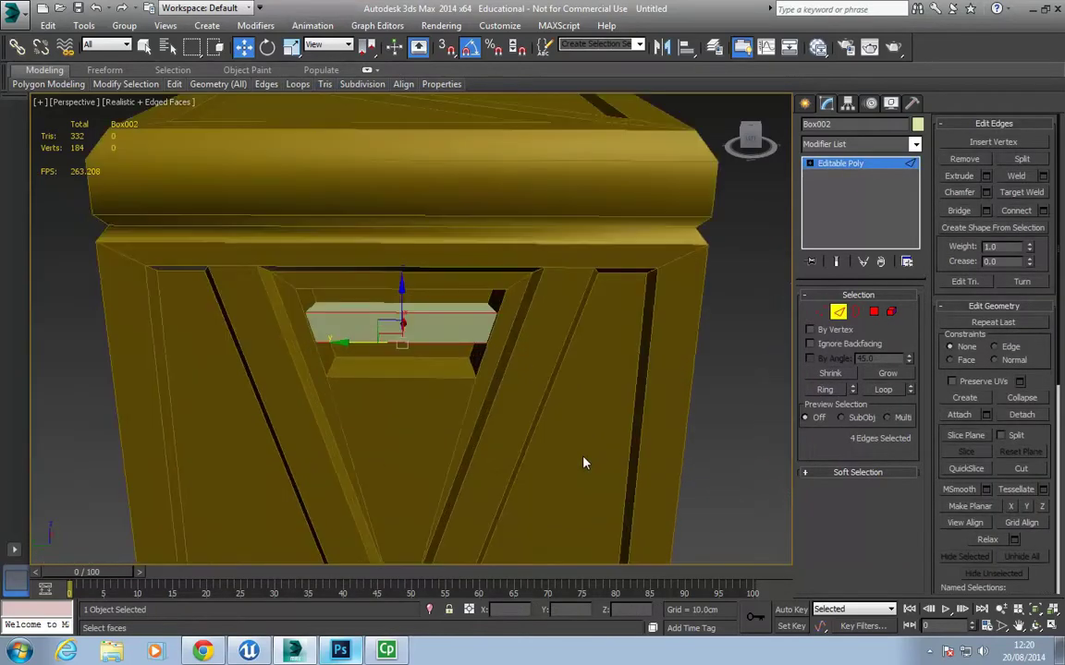
pyautogui.click(986, 192)
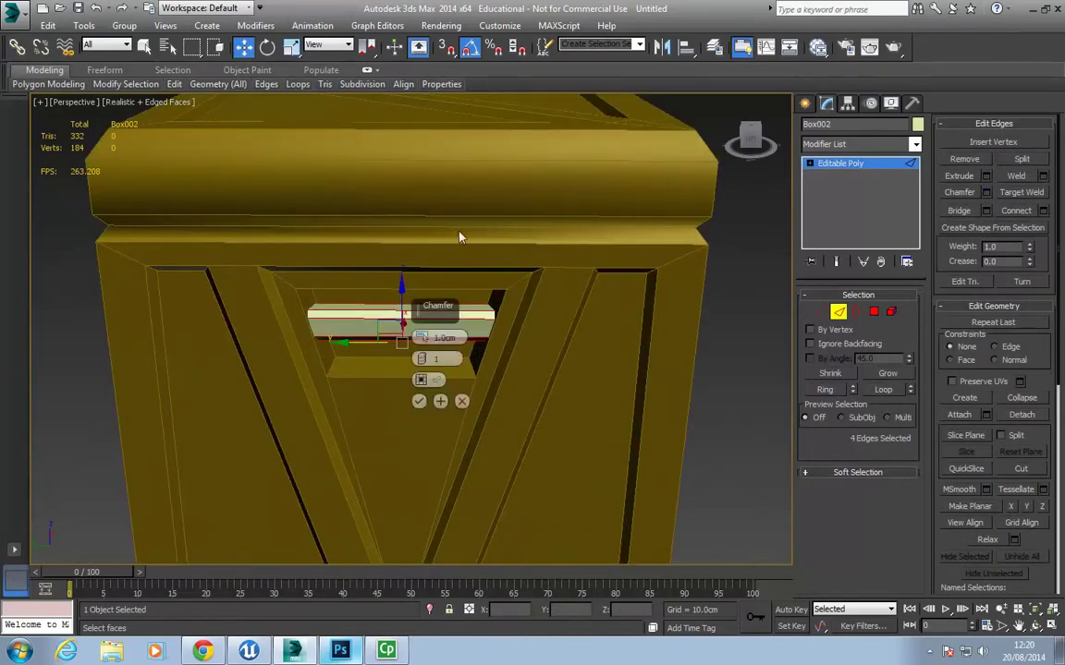
pyautogui.keyDown('alt'); pyautogui.moveTo(421, 370); pyautogui.dragTo(288, 425, button='middle'); pyautogui.keyUp('alt')
pyautogui.click(418, 404)
pyautogui.scroll(-5, 426, 407)
pyautogui.keyDown('alt'); pyautogui.moveTo(428, 409); pyautogui.dragTo(354, 304, button='middle'); pyautogui.keyUp('alt')
pyautogui.click(840, 313)
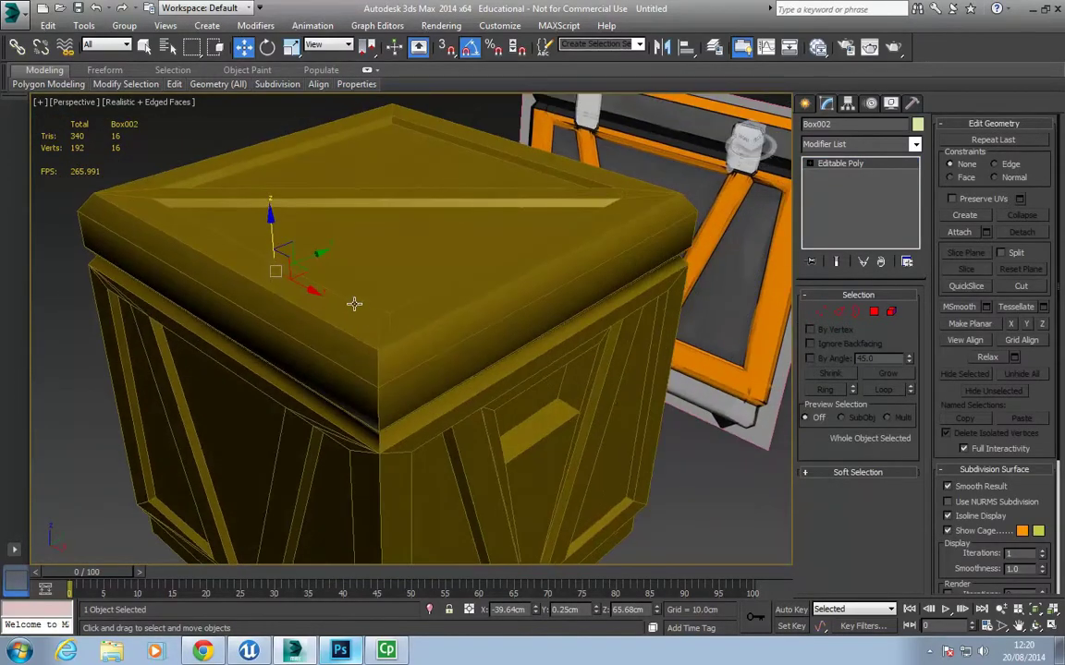
# Copy the handle bar along X into the recess on the opposite side, at about X 41.58 cm.
pyautogui.keyDown('shift'); pyautogui.moveTo(302, 286); pyautogui.dragTo(560, 428); pyautogui.keyUp('shift')
pyautogui.click(524, 388)
pyautogui.scroll(-5, 461, 378)
pyautogui.moveTo(461, 378)
pyautogui.keyDown('alt'); pyautogui.mouseDown(button='middle')
pyautogui.moveTo(407, 357)
pyautogui.moveTo(486, 379)
pyautogui.moveTo(283, 375)
pyautogui.moveTo(408, 362)
pyautogui.moveTo(625, 409)
pyautogui.moveTo(732, 409)
pyautogui.moveTo(747, 429)
pyautogui.moveTo(549, 396)
pyautogui.mouseUp(button='middle'); pyautogui.keyUp('alt')
pyautogui.scroll(4, 549, 396)
pyautogui.keyDown('alt'); pyautogui.moveTo(458, 419); pyautogui.dragTo(601, 444, button='middle'); pyautogui.keyUp('alt')
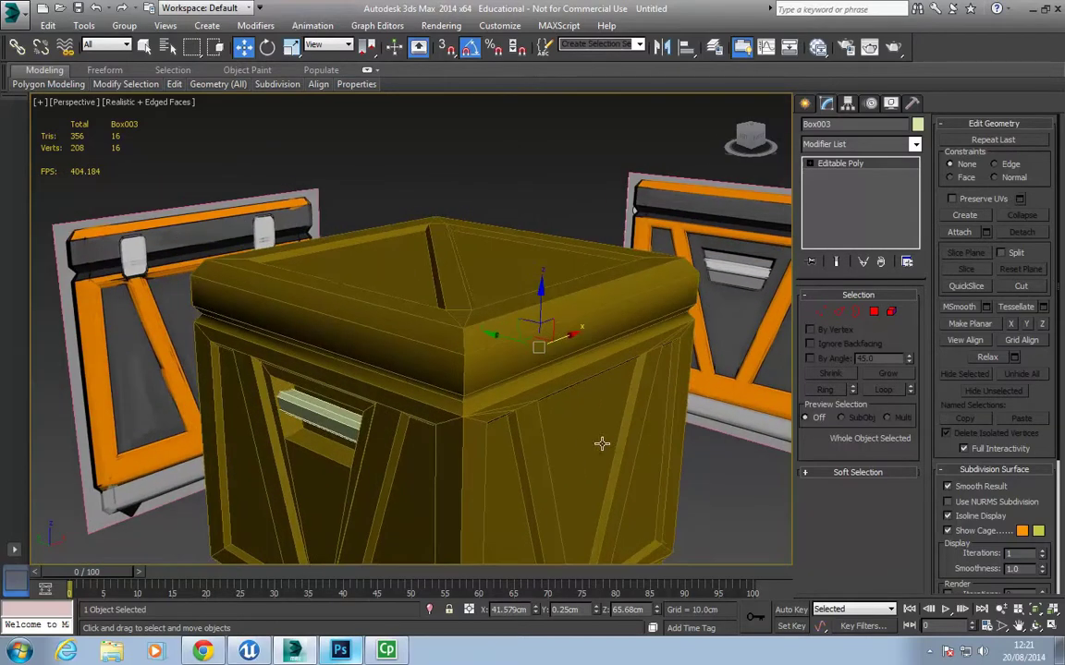
# Enable AutoGrid for box creation and make the crate see-through in the front view.
pyautogui.press('f')
pyautogui.scroll(-2, 453, 398)
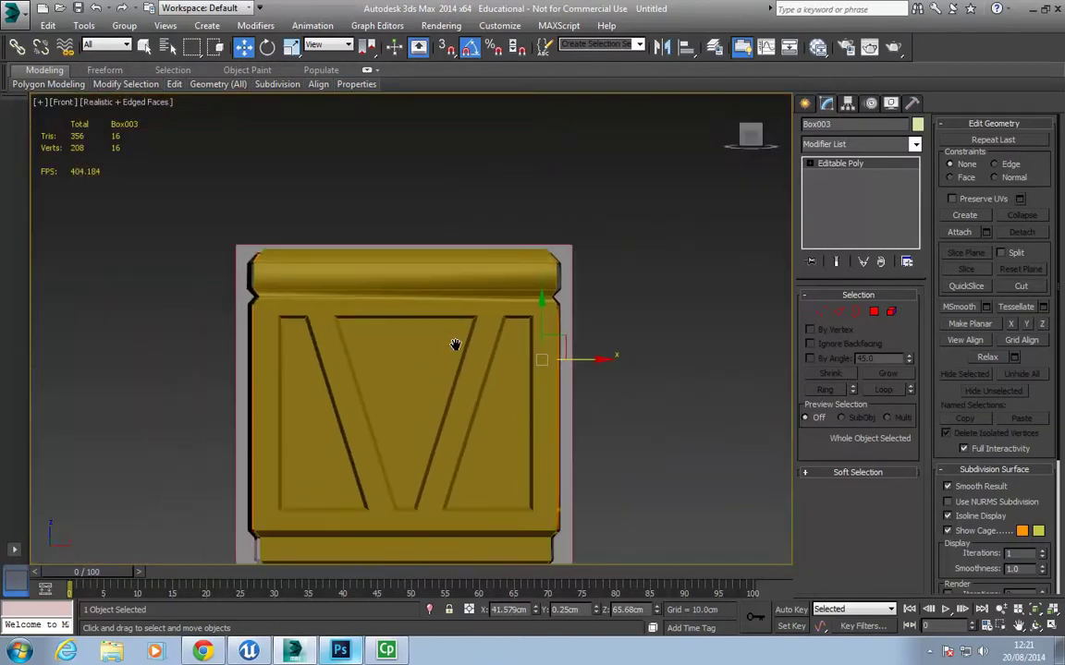
pyautogui.scroll(4, 487, 440)
pyautogui.click(805, 102)
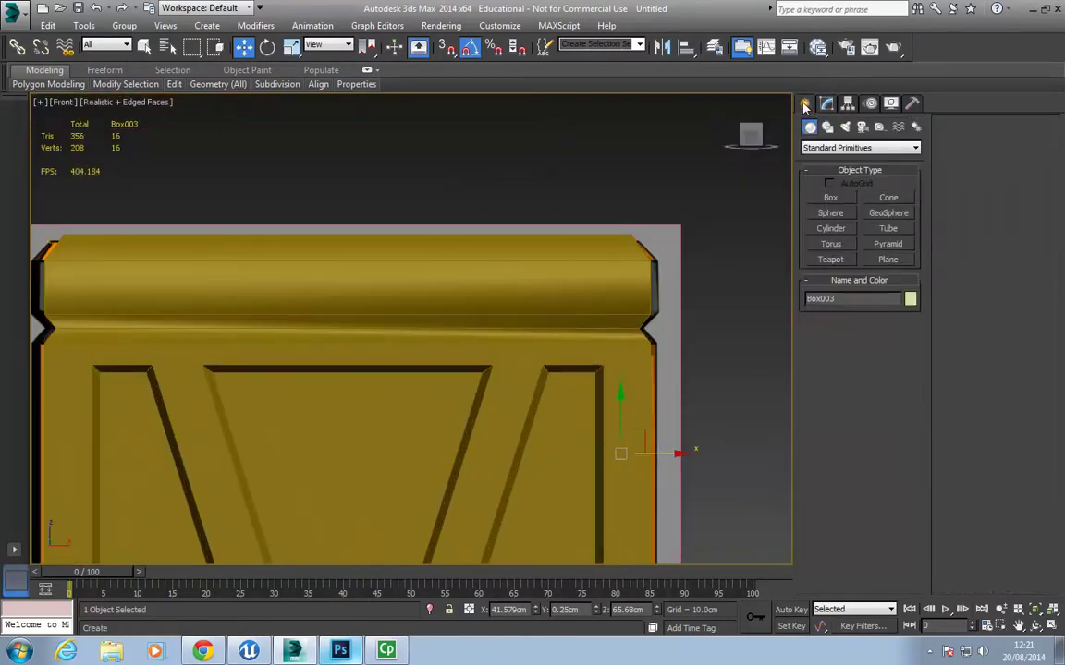
pyautogui.click(831, 198)
pyautogui.click(829, 183)
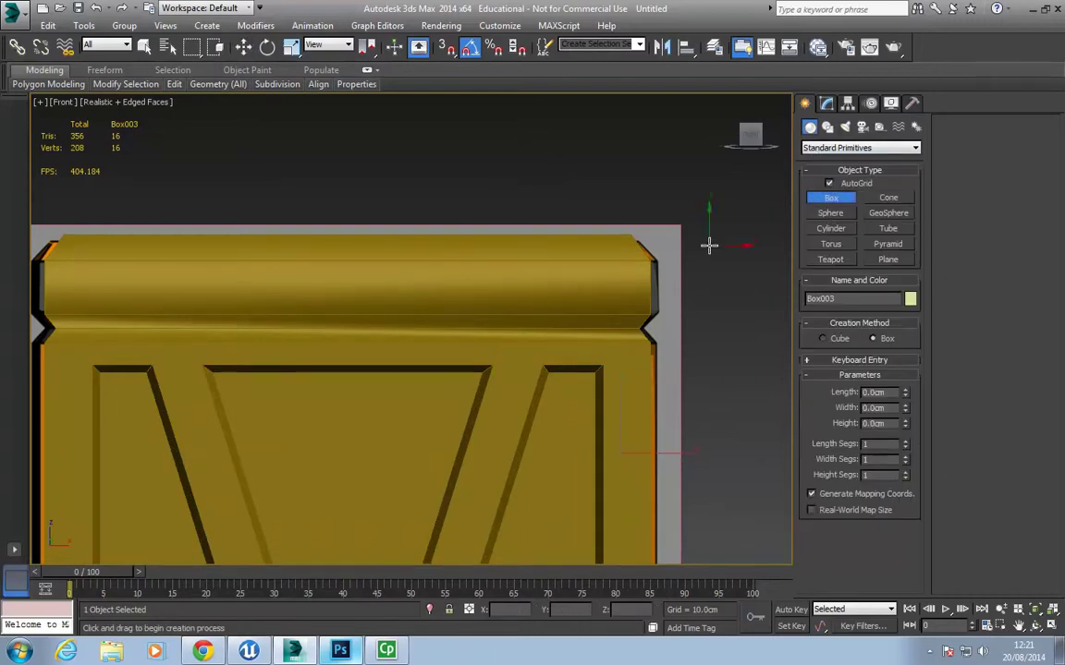
pyautogui.rightClick(545, 302)
pyautogui.click(483, 275)
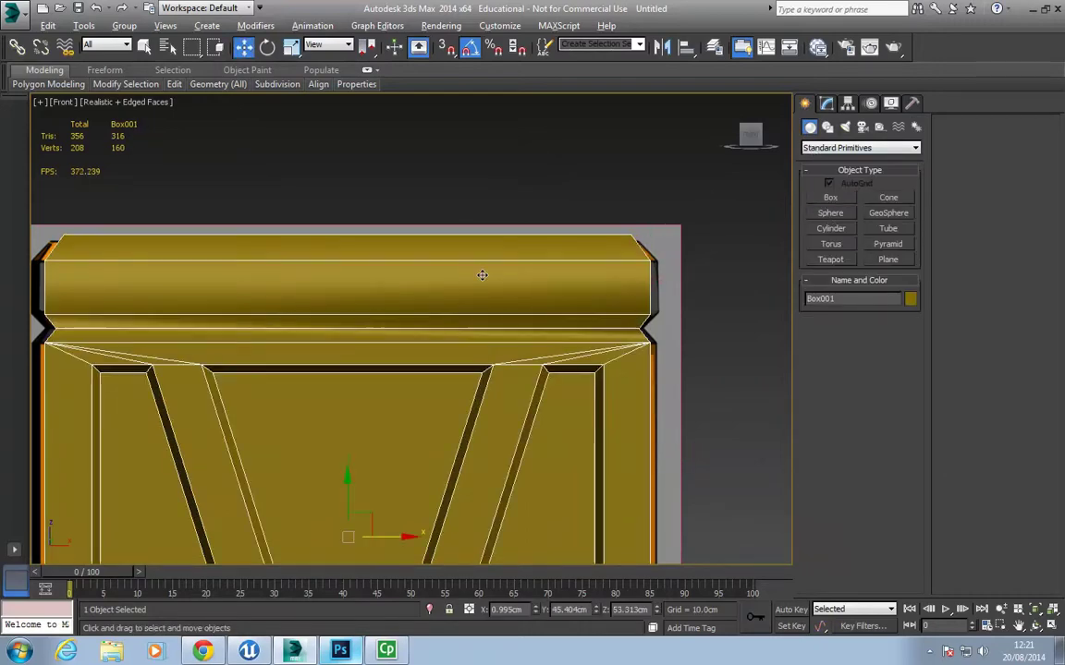
pyautogui.hotkey('alt', 'x')
# Create a box over the right clasp on the crate's front, about 13.3 cm long, 8.1 cm wide and 3.7 cm high.
pyautogui.click(831, 198)
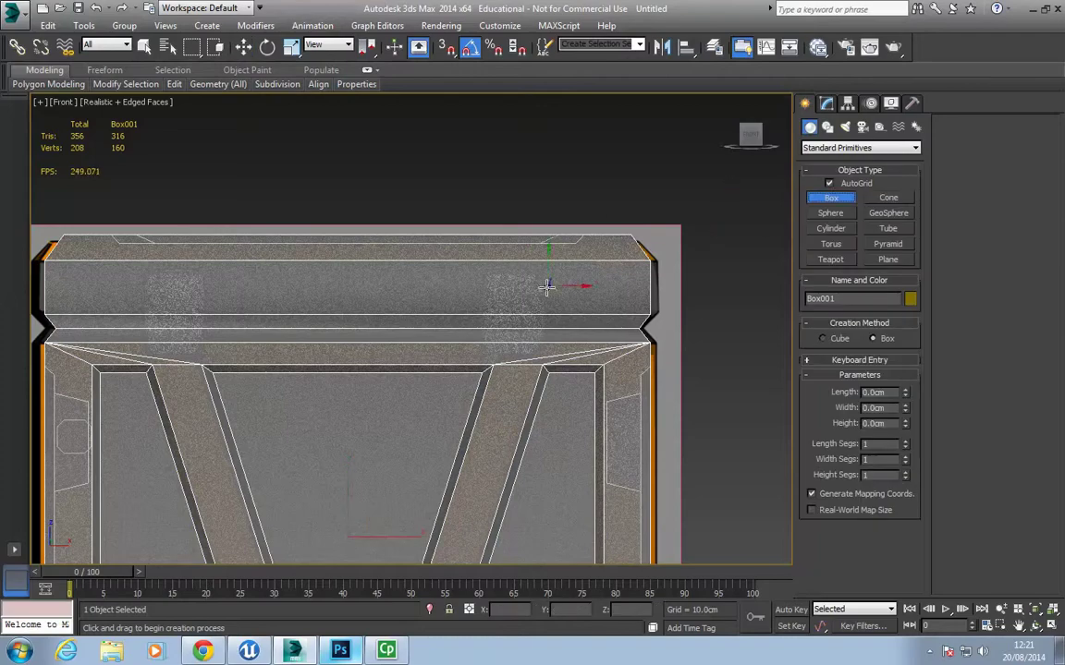
pyautogui.moveTo(538, 276); pyautogui.dragTo(483, 365)
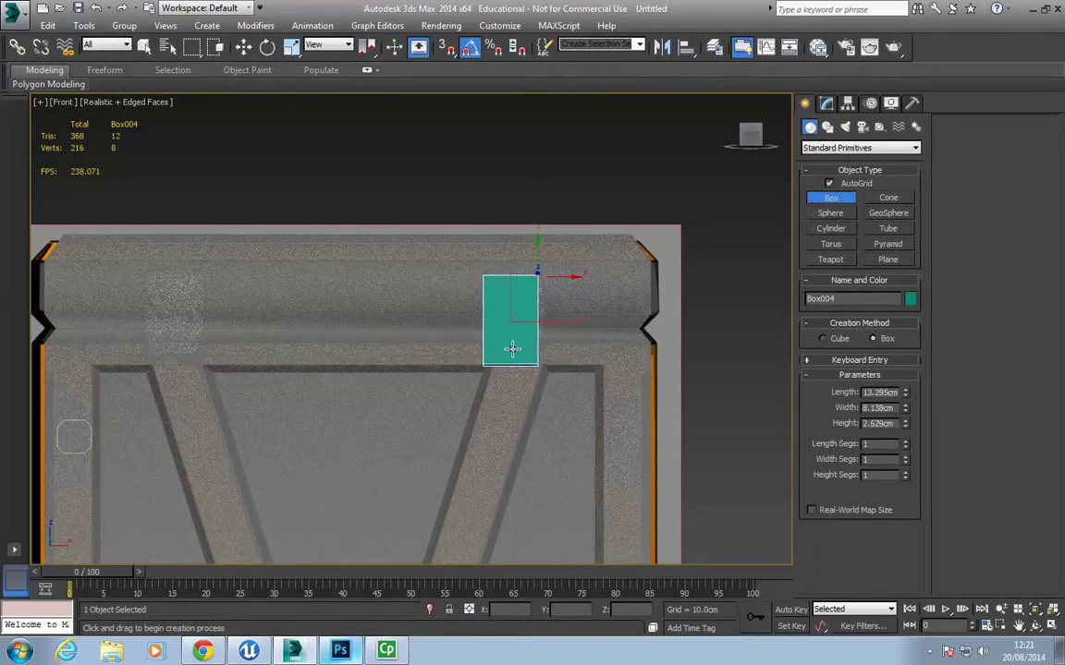
pyautogui.keyDown('alt'); pyautogui.moveTo(508, 342); pyautogui.dragTo(423, 352, button='middle'); pyautogui.keyUp('alt')
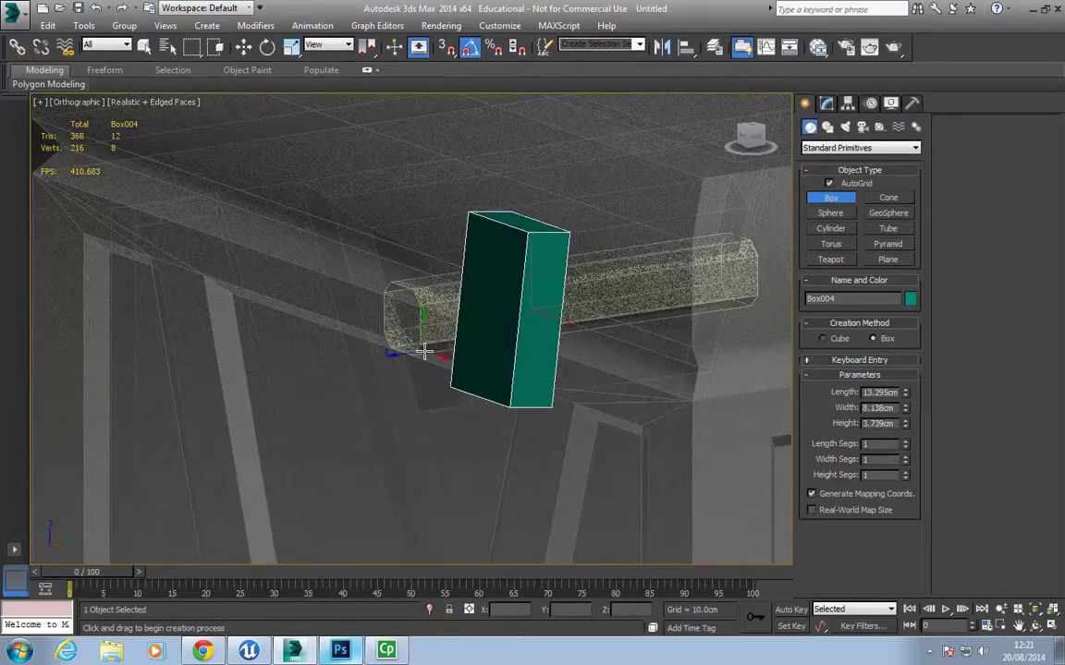
pyautogui.click(817, 203)
# Rotate the clasp box about its X axis to stand upright and turn off angle snap.
pyautogui.scroll(-3, 535, 340)
pyautogui.press('w')
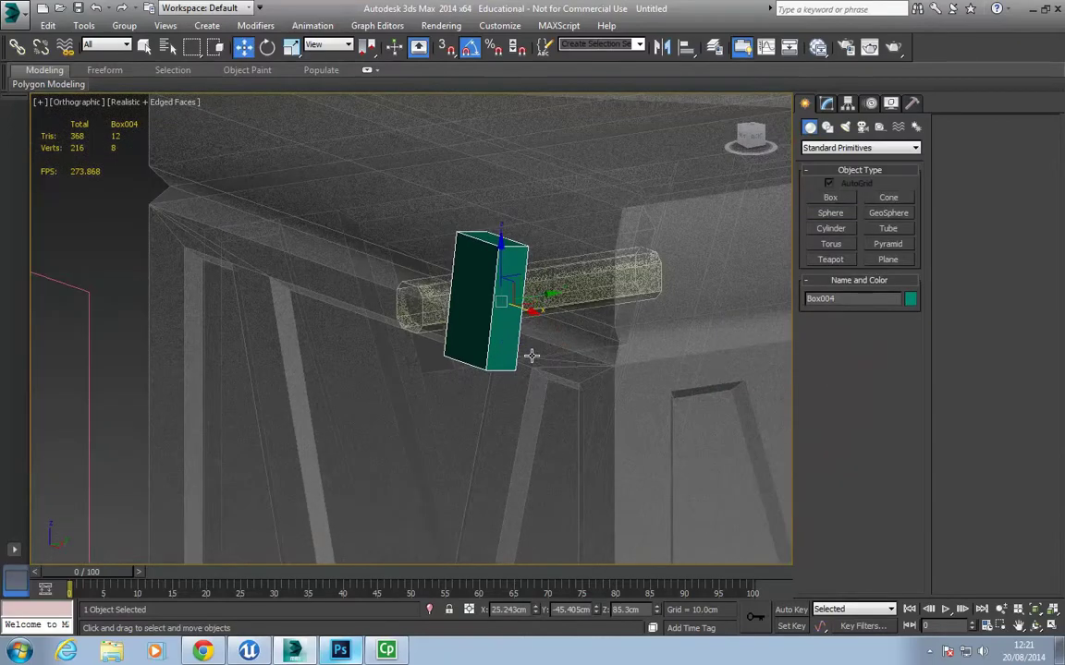
pyautogui.press('e')
pyautogui.moveTo(466, 272); pyautogui.dragTo(453, 291)
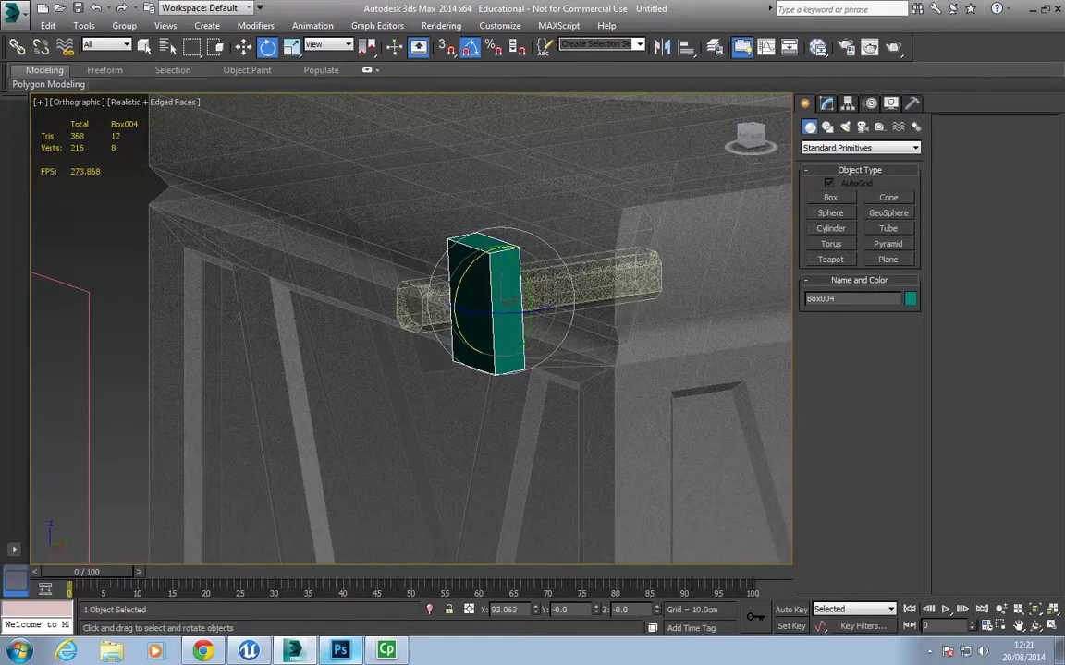
pyautogui.keyDown('alt'); pyautogui.moveTo(453, 291); pyautogui.dragTo(356, 277, button='middle'); pyautogui.keyUp('alt')
pyautogui.click(472, 51)
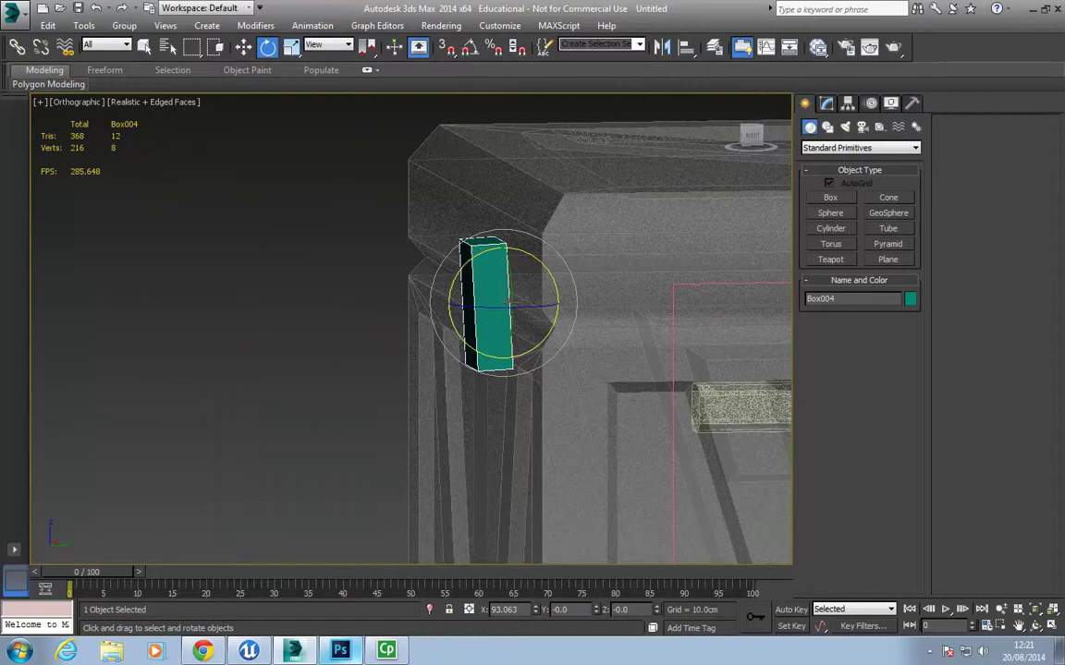
# Move the clasp box along Y toward the crate's front and scale its width to about 92%.
pyautogui.press('w')
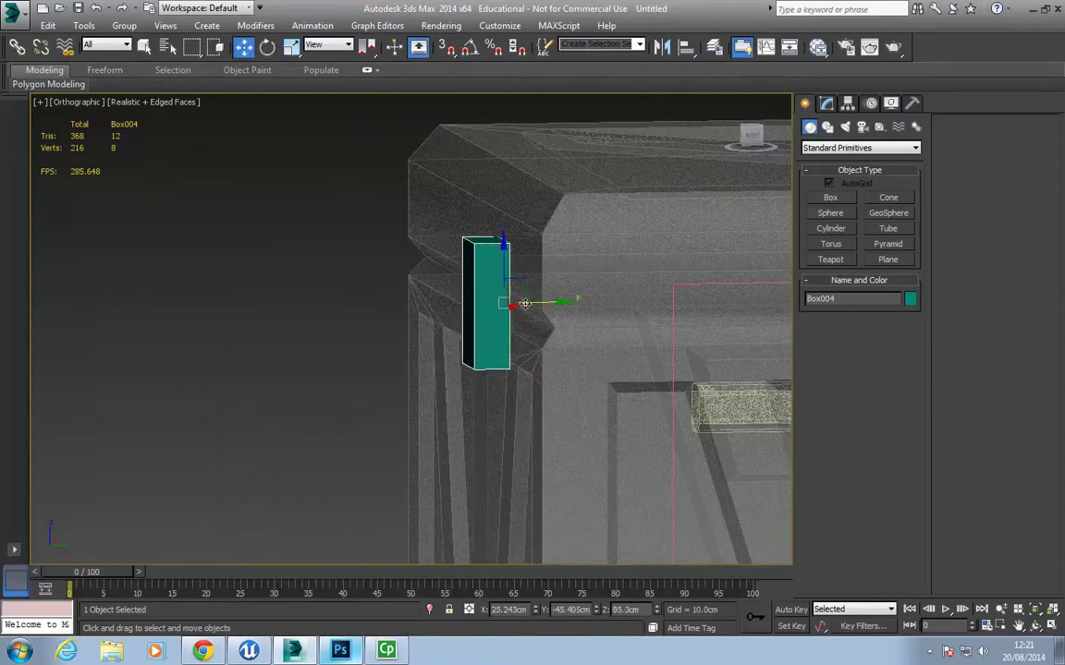
pyautogui.moveTo(528, 311); pyautogui.dragTo(546, 312)
pyautogui.keyDown('alt'); pyautogui.moveTo(545, 312); pyautogui.dragTo(647, 330, button='middle'); pyautogui.keyUp('alt')
pyautogui.press('e')
pyautogui.press('r')
pyautogui.moveTo(554, 303); pyautogui.dragTo(549, 306)
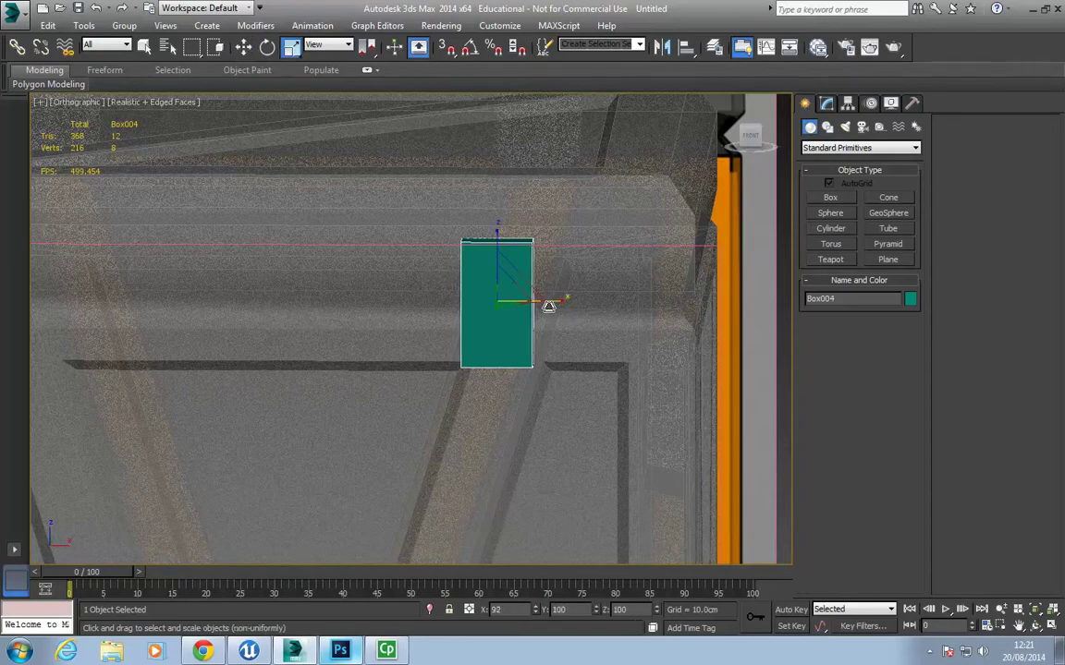
# Adjust the clasp box's position sideways and scale its thickness to about 74.5%.
pyautogui.press('w')
pyautogui.keyDown('alt'); pyautogui.moveTo(540, 306); pyautogui.dragTo(459, 354, button='middle'); pyautogui.keyUp('alt')
pyautogui.press('e')
pyautogui.press('r')
pyautogui.moveTo(461, 311); pyautogui.dragTo(478, 313)
pyautogui.keyDown('alt'); pyautogui.moveTo(479, 340); pyautogui.dragTo(552, 330, button='middle'); pyautogui.keyUp('alt')
# Convert the clasp box to Editable Poly and chamfer its four corner edges by 1 cm.
pyautogui.rightClick(514, 325)
pyautogui.moveTo(637, 463)
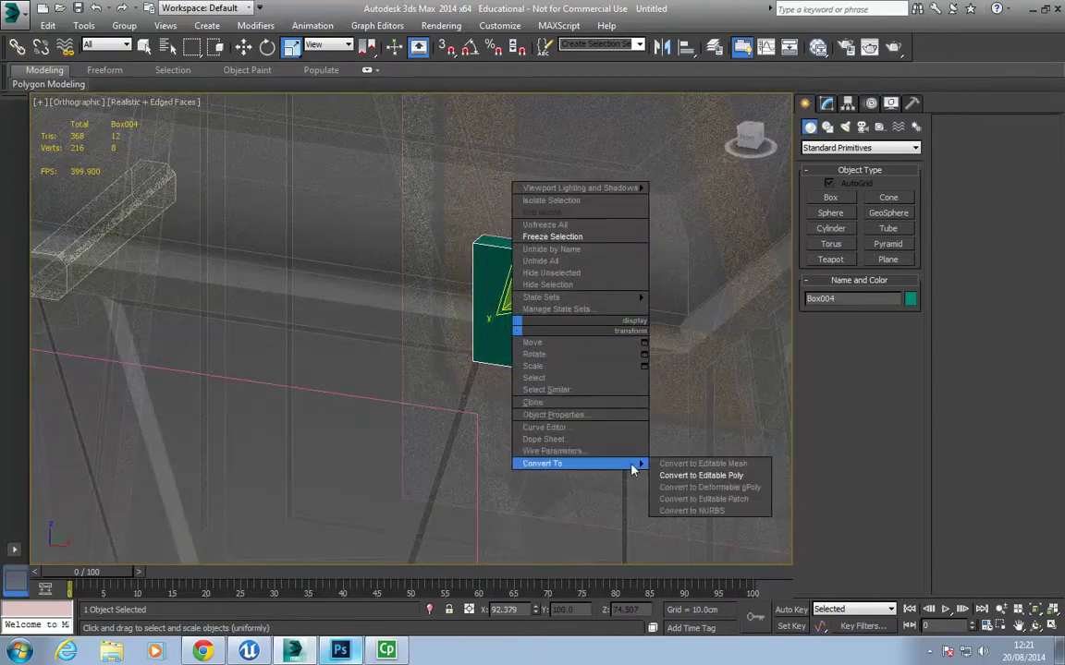
pyautogui.click(713, 476)
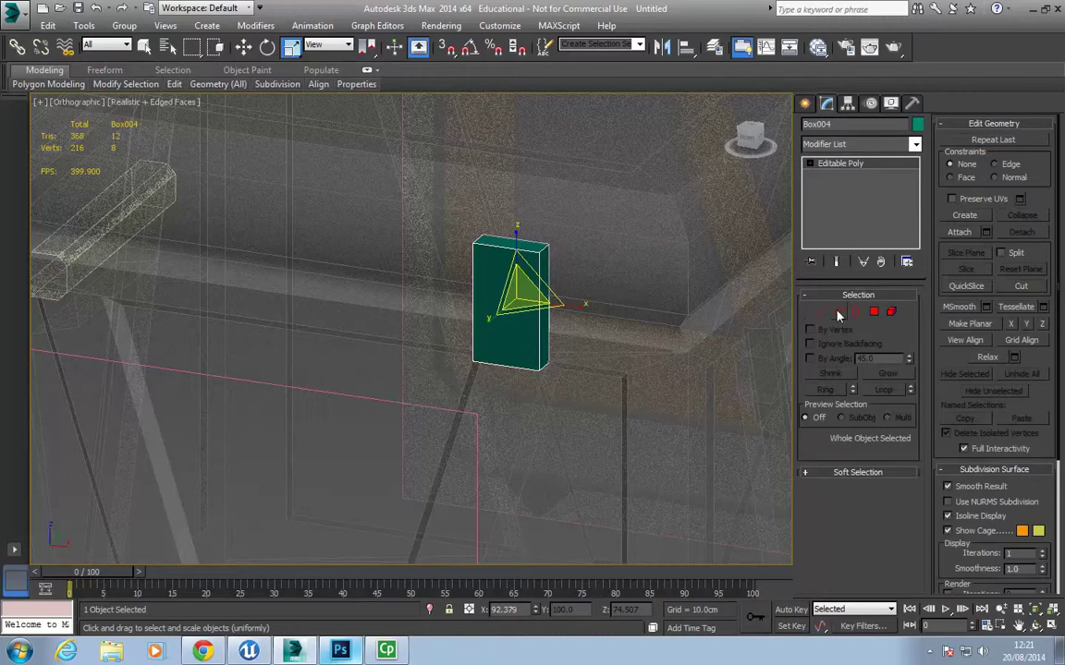
pyautogui.click(838, 314)
pyautogui.hotkey('ctrl', 'a')
pyautogui.keyDown('alt'); pyautogui.moveTo(385, 286); pyautogui.dragTo(573, 311); pyautogui.keyUp('alt')
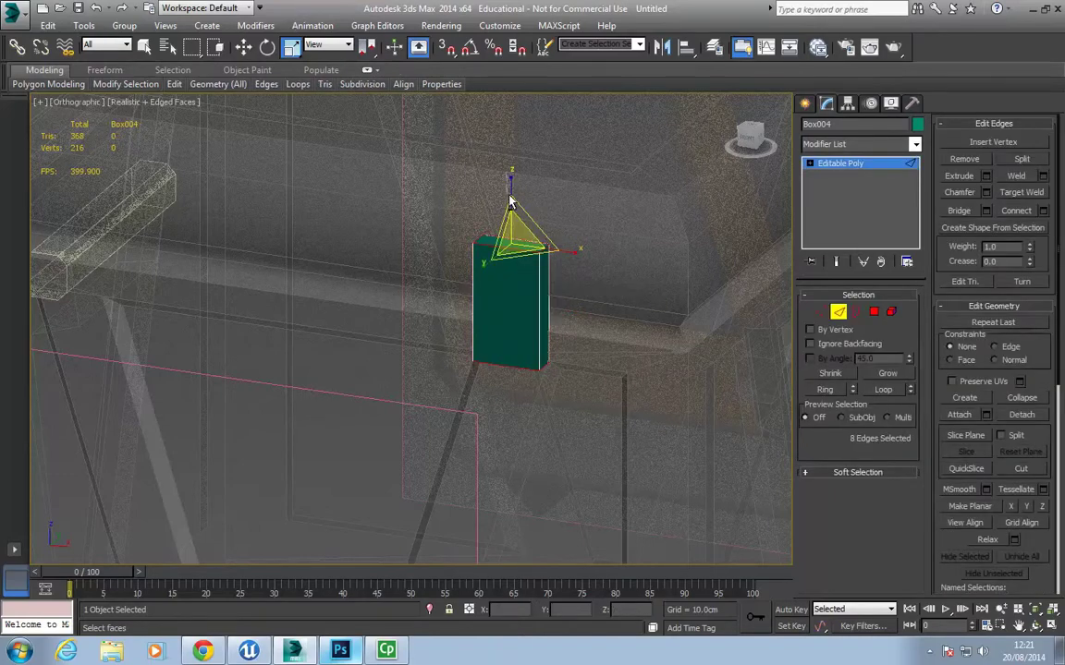
pyautogui.moveTo(458, 342); pyautogui.dragTo(546, 423)
pyautogui.click(986, 192)
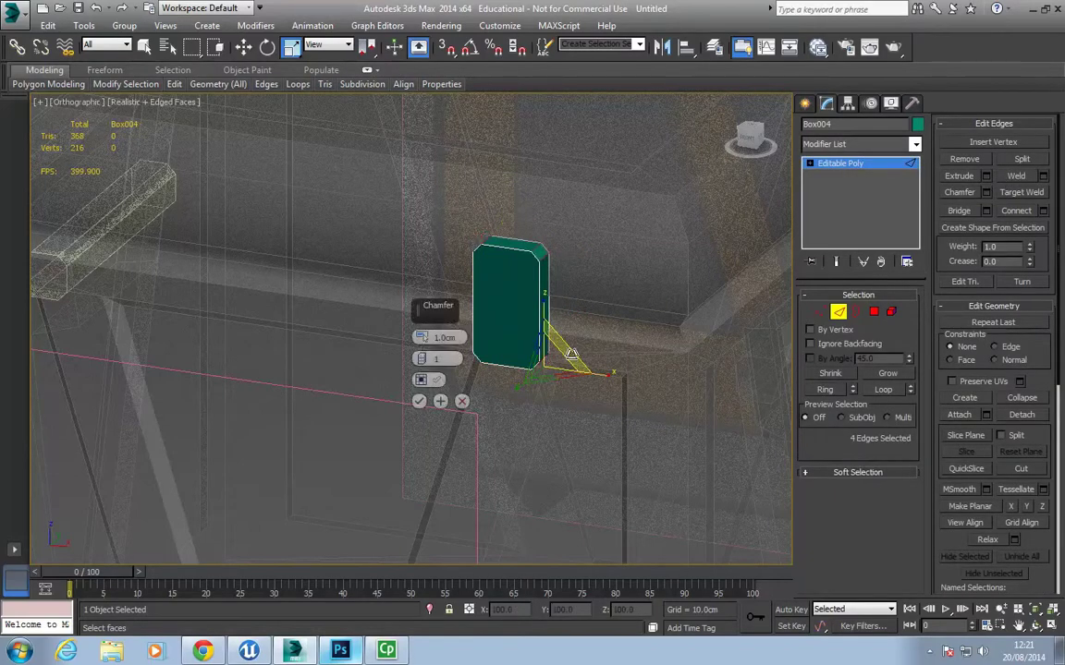
pyautogui.moveTo(597, 365); pyautogui.dragTo(594, 414, button='middle')
pyautogui.scroll(3, 594, 414)
pyautogui.moveTo(525, 402); pyautogui.dragTo(571, 399, button='middle')
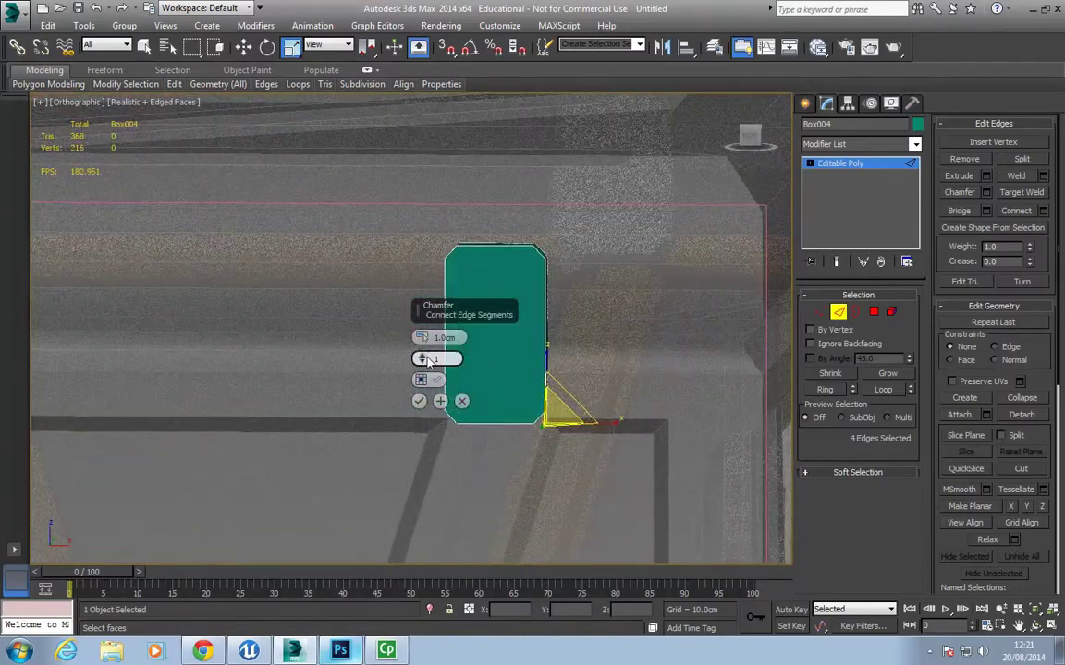
pyautogui.click(419, 401)
# Connect the clasp's vertical edges with a horizontal edge loop and raise the loop to about Z 86.35 cm.
pyautogui.hotkey('ctrl', 'shift', 'e')
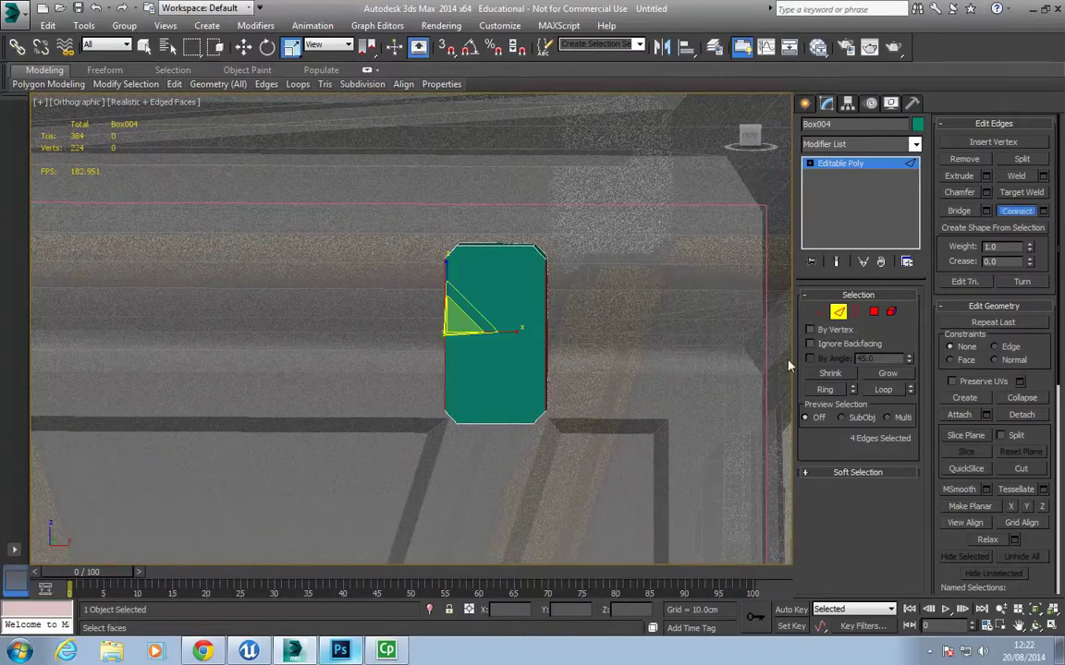
pyautogui.click(1007, 217)
pyautogui.keyDown('alt'); pyautogui.moveTo(598, 335); pyautogui.dragTo(537, 333, button='middle'); pyautogui.keyUp('alt')
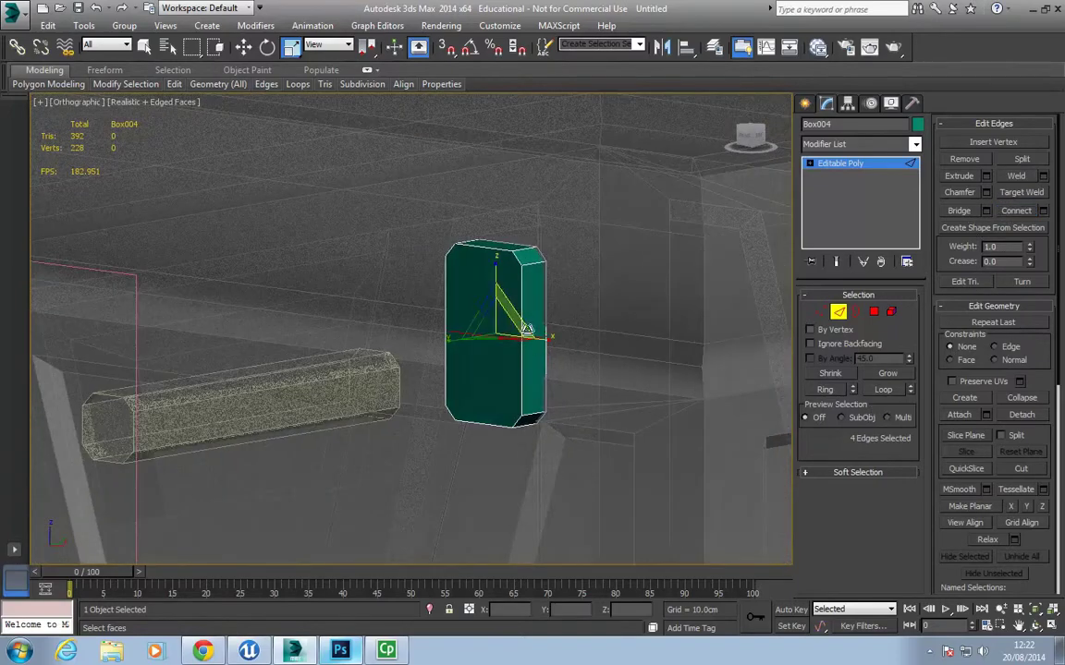
pyautogui.press('w')
pyautogui.moveTo(494, 304); pyautogui.dragTo(495, 290)
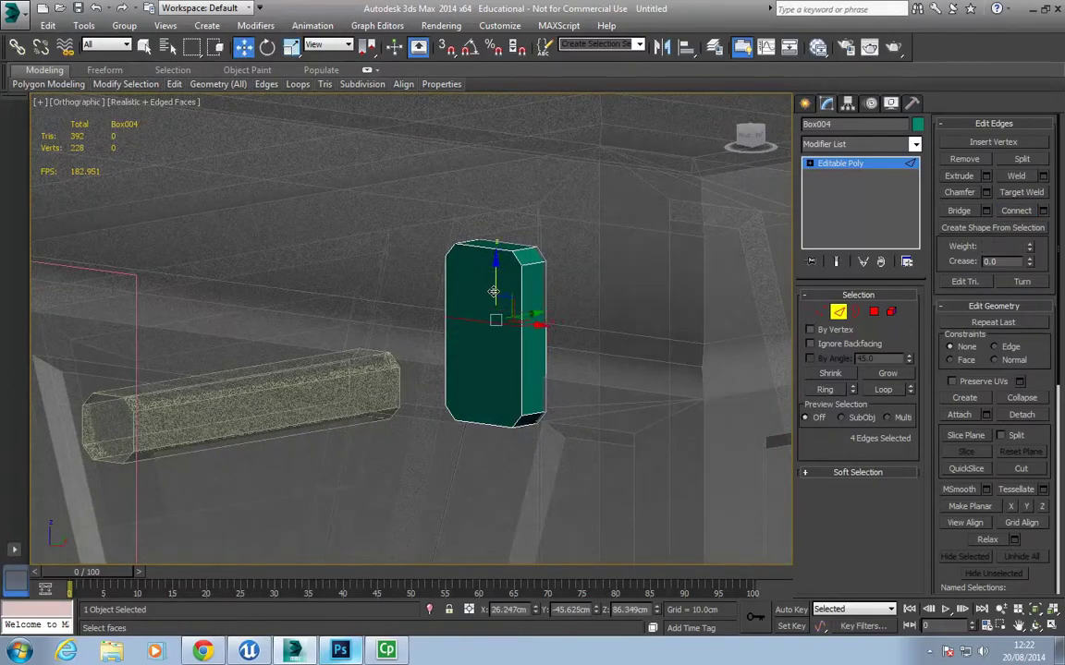
# Chamfer the clasp's horizontal edge loop by about 0.89 cm into a narrow band.
pyautogui.click(987, 194)
pyautogui.moveTo(421, 337); pyautogui.dragTo(422, 340)
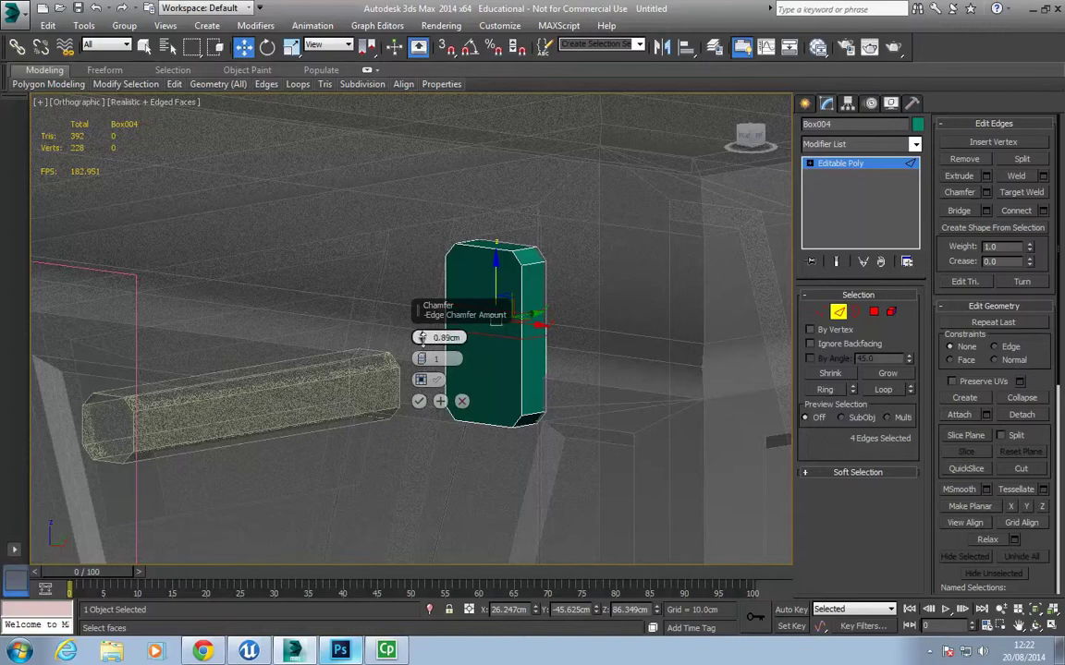
pyautogui.click(419, 401)
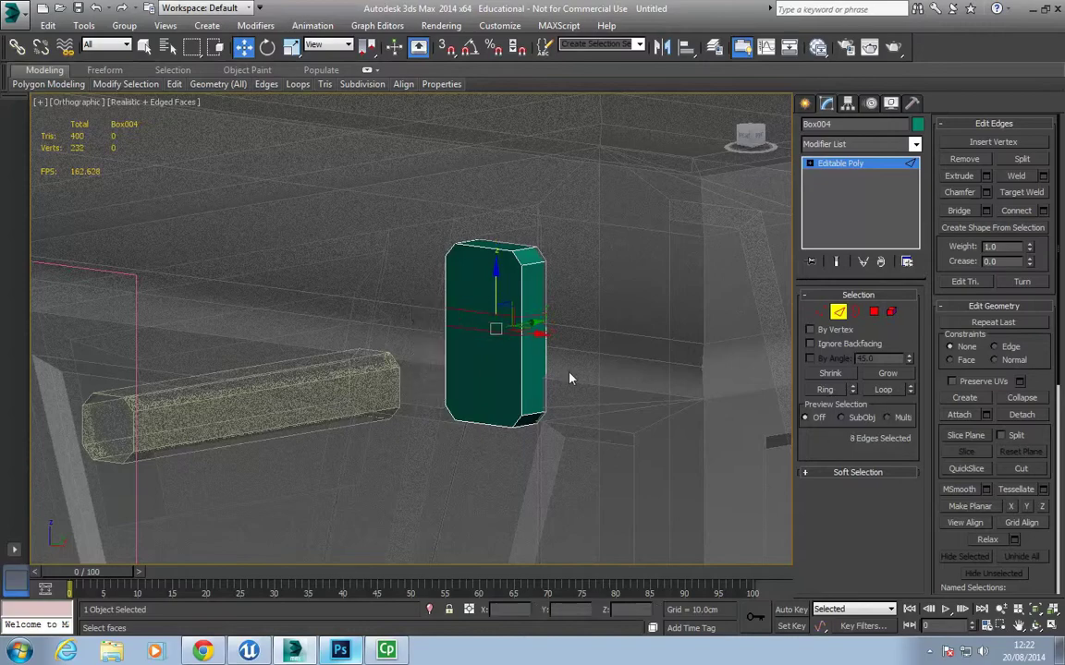
# Bevel the four polygons of the clasp's narrow band inward with height -0.833 cm and outline -0.285 cm.
pyautogui.click(876, 314)
pyautogui.click(534, 326)
pyautogui.keyDown('shift'); pyautogui.click(510, 325); pyautogui.keyUp('shift')
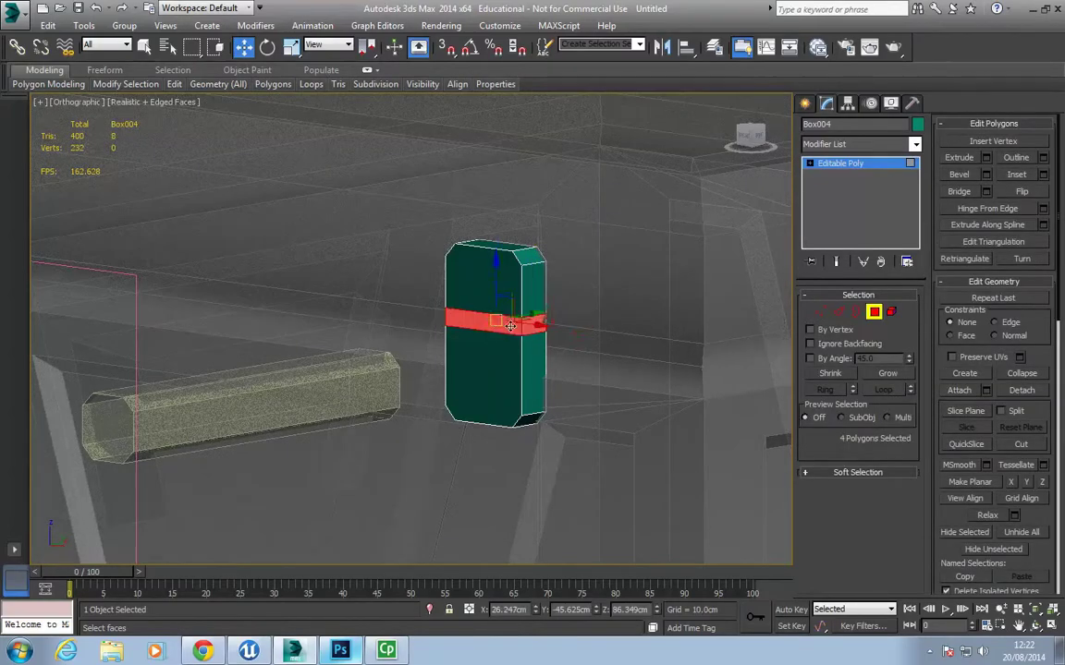
pyautogui.click(986, 175)
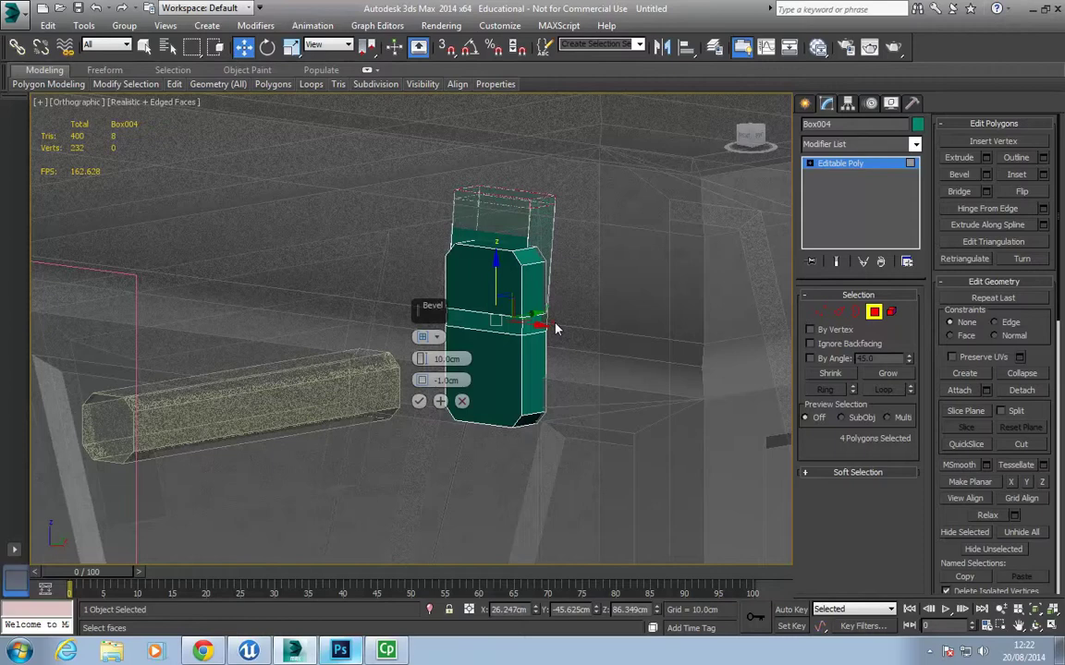
pyautogui.click(422, 339)
pyautogui.moveTo(422, 360); pyautogui.dragTo(450, 505)
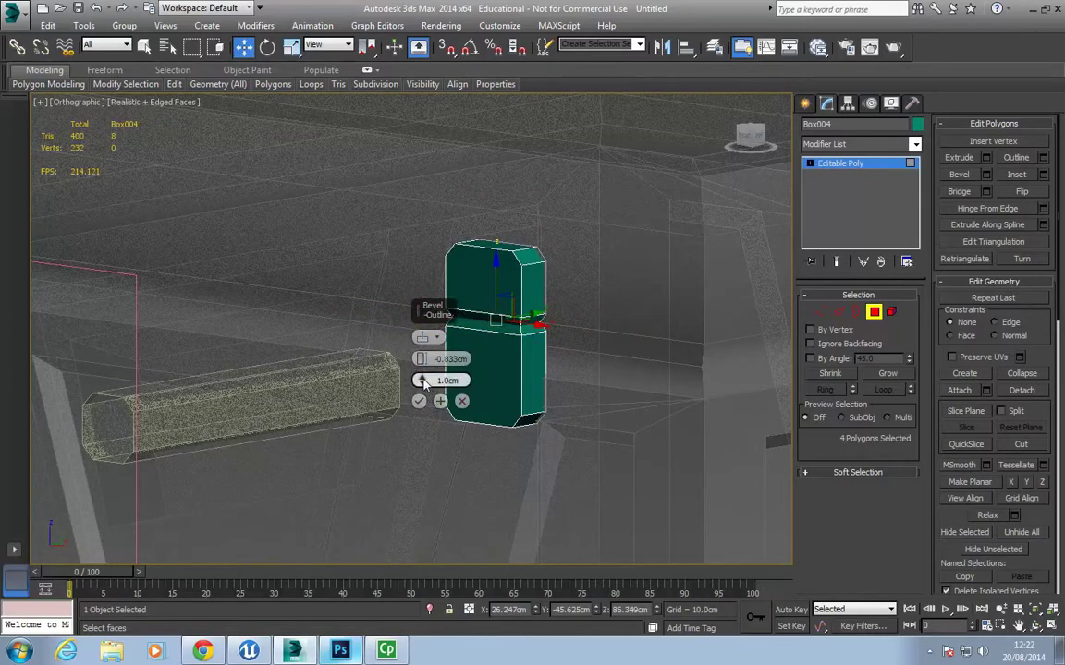
pyautogui.moveTo(420, 397); pyautogui.dragTo(421, 372)
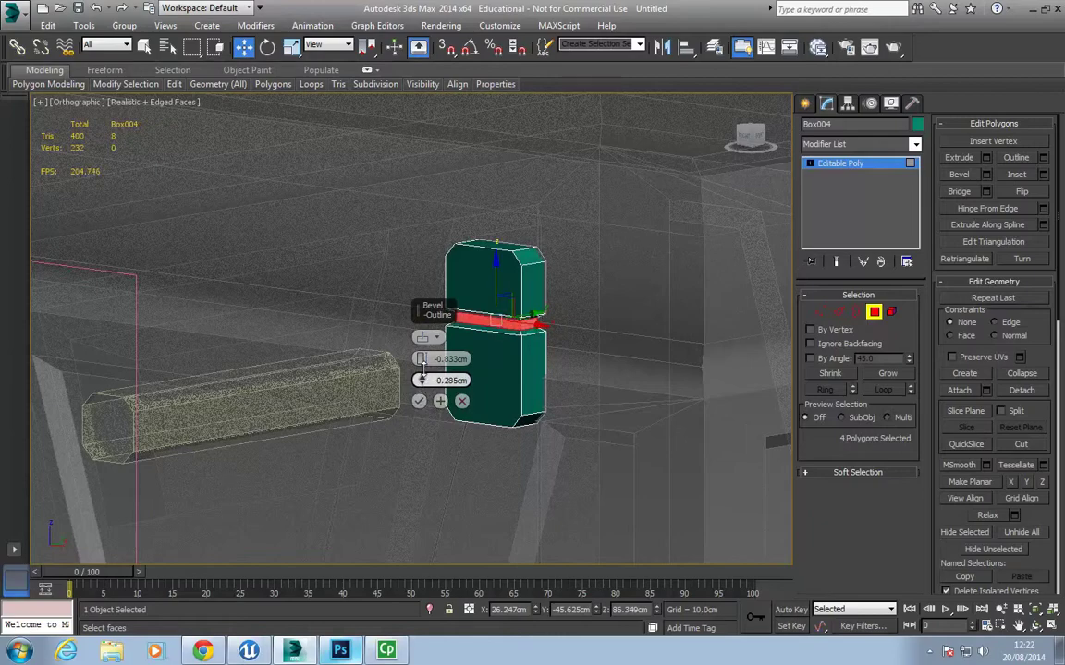
pyautogui.click(420, 401)
# Isolate the clasp and delete its five back-facing polygons, including those of the groove.
pyautogui.keyDown('alt'); pyautogui.moveTo(425, 404); pyautogui.dragTo(504, 416, button='middle'); pyautogui.keyUp('alt')
pyautogui.rightClick(498, 339)
pyautogui.click(537, 214)
pyautogui.keyDown('alt'); pyautogui.moveTo(416, 303); pyautogui.dragTo(390, 243, button='middle'); pyautogui.keyUp('alt')
pyautogui.keyDown('ctrl'); pyautogui.click(391, 351); pyautogui.keyUp('ctrl')
pyautogui.keyDown('ctrl'); pyautogui.click(401, 413); pyautogui.keyUp('ctrl')
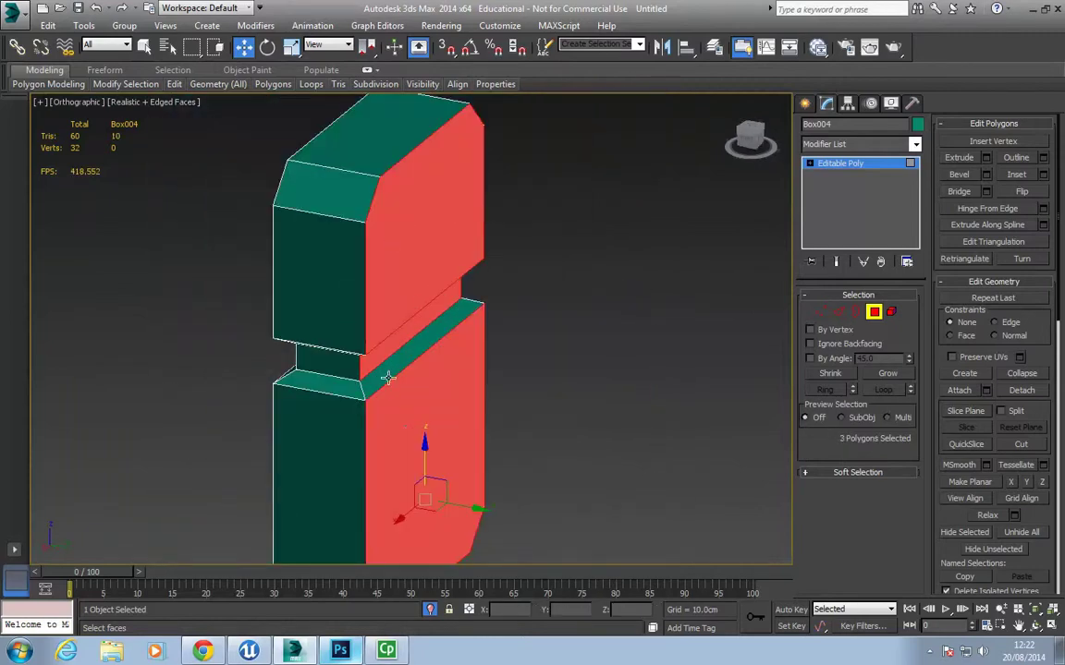
pyautogui.keyDown('ctrl'); pyautogui.click(388, 378); pyautogui.keyUp('ctrl')
pyautogui.keyDown('alt'); pyautogui.moveTo(388, 378); pyautogui.dragTo(543, 342, button='middle'); pyautogui.keyUp('alt')
pyautogui.keyDown('ctrl'); pyautogui.click(377, 306); pyautogui.keyUp('ctrl')
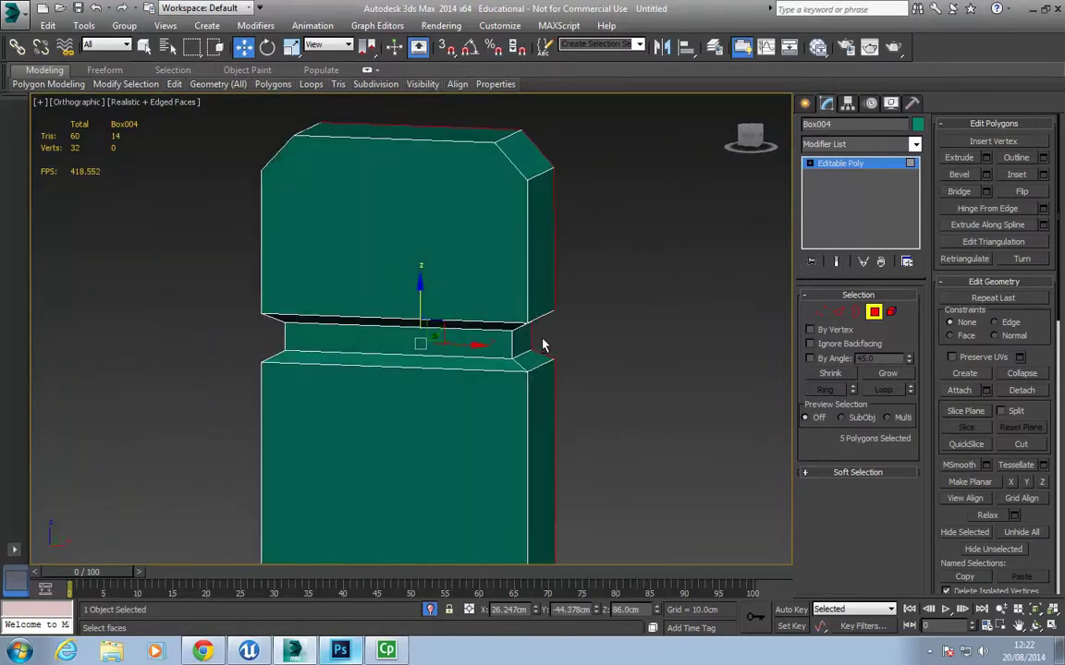
pyautogui.click(542, 345)
# End the isolation, leave polygon editing and turn off the crate's see-through display.
pyautogui.rightClick(560, 332)
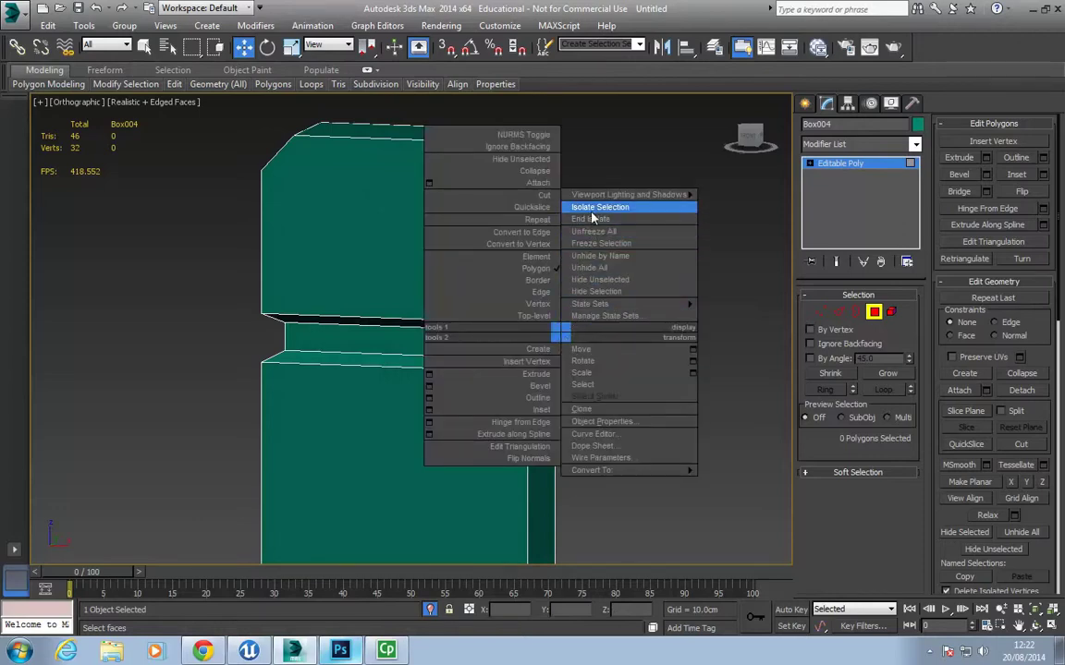
pyautogui.click(592, 219)
pyautogui.scroll(-5, 490, 287)
pyautogui.keyDown('alt'); pyautogui.moveTo(482, 295); pyautogui.dragTo(548, 320, button='middle'); pyautogui.keyUp('alt')
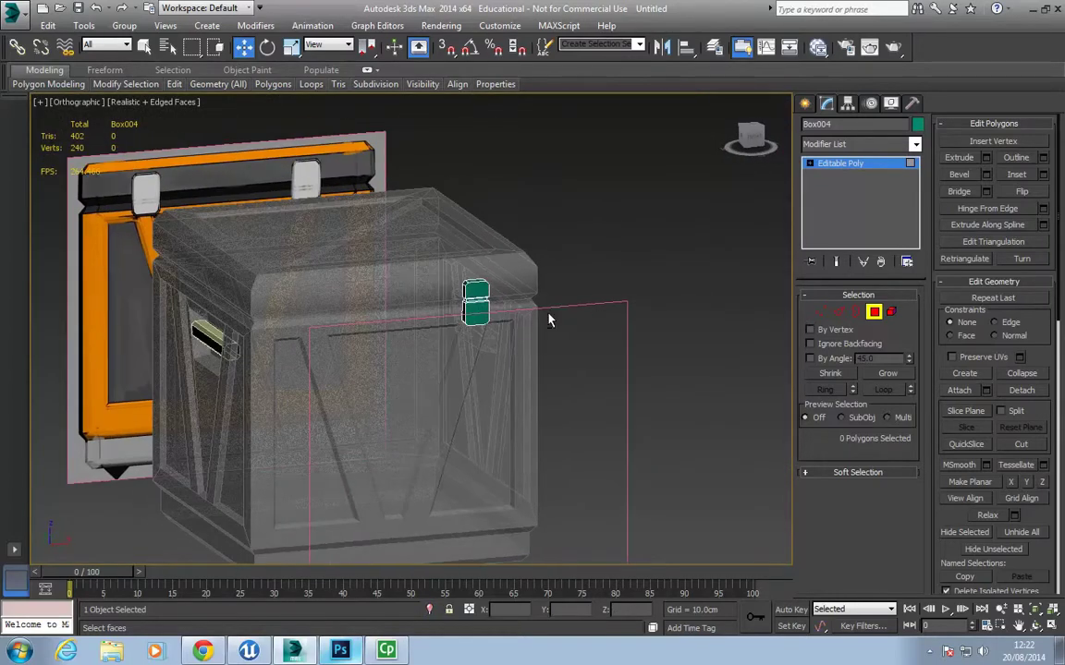
pyautogui.click(876, 314)
pyautogui.click(448, 262)
pyautogui.hotkey('alt', 'x')
# Copy the clasp along the crate's front to about X -25 cm.
pyautogui.click(475, 304)
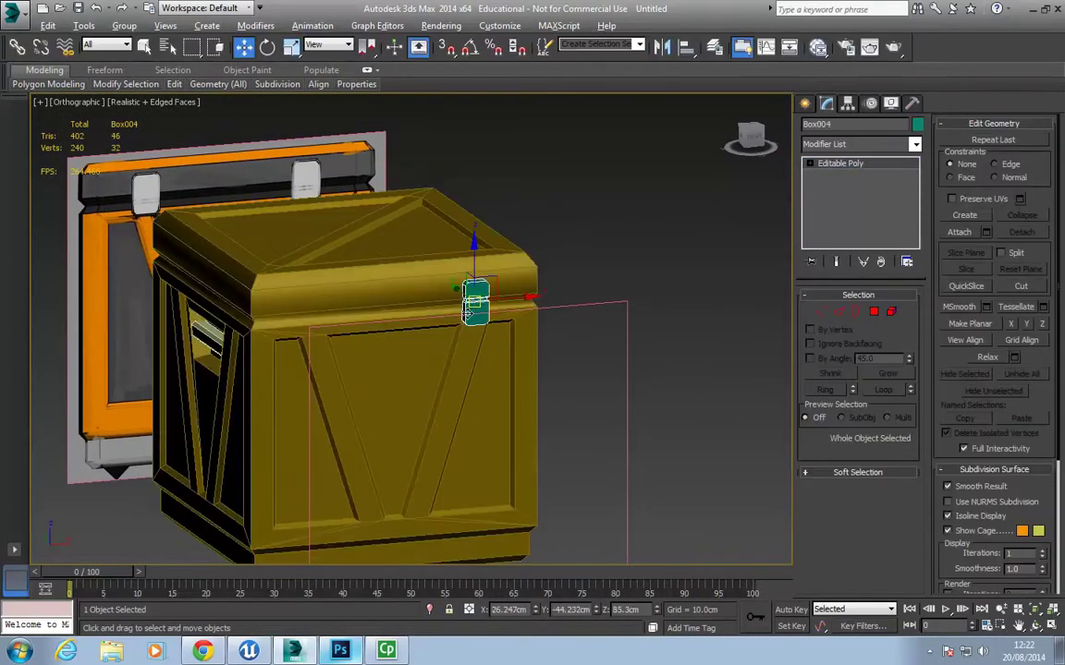
pyautogui.keyDown('alt'); pyautogui.moveTo(474, 304); pyautogui.dragTo(437, 336, button='middle'); pyautogui.keyUp('alt')
pyautogui.moveTo(436, 335); pyautogui.dragTo(493, 390, button='middle')
pyautogui.keyDown('shift'); pyautogui.moveTo(552, 357); pyautogui.dragTo(381, 348); pyautogui.keyUp('shift')
pyautogui.click(549, 389)
pyautogui.moveTo(549, 389)
pyautogui.keyDown('alt'); pyautogui.mouseDown(button='middle')
pyautogui.moveTo(533, 402)
pyautogui.moveTo(582, 375)
pyautogui.moveTo(548, 448)
pyautogui.mouseUp(button='middle'); pyautogui.keyUp('alt')
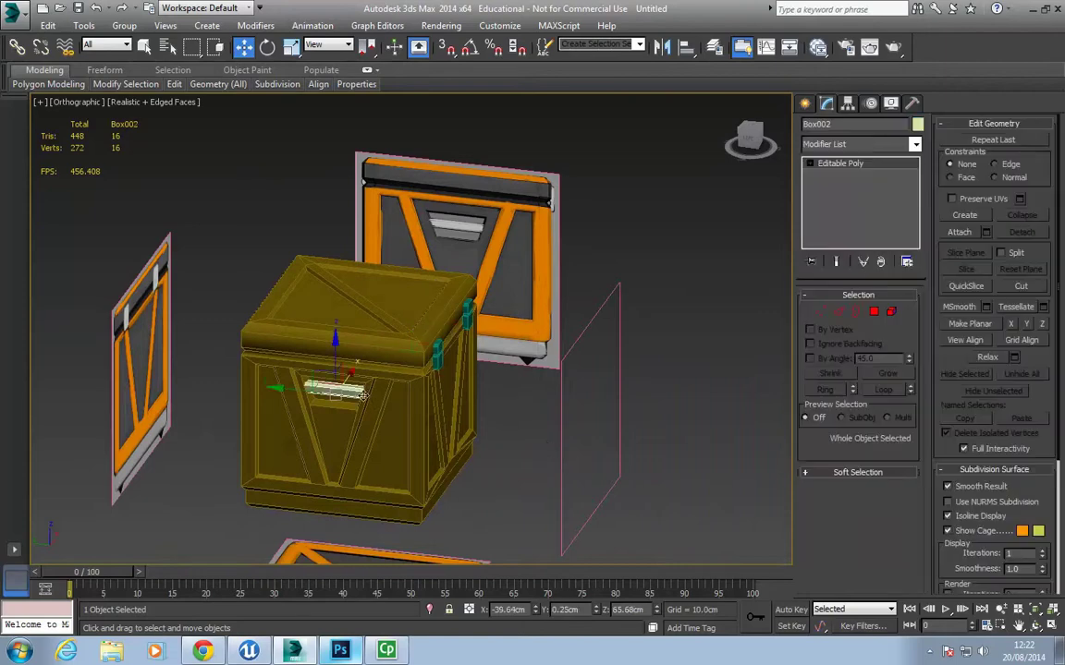
# Rename the main crate object as Crate.
pyautogui.click(398, 412)
pyautogui.keyDown('alt'); pyautogui.moveTo(476, 389); pyautogui.dragTo(546, 374, button='middle'); pyautogui.keyUp('alt')
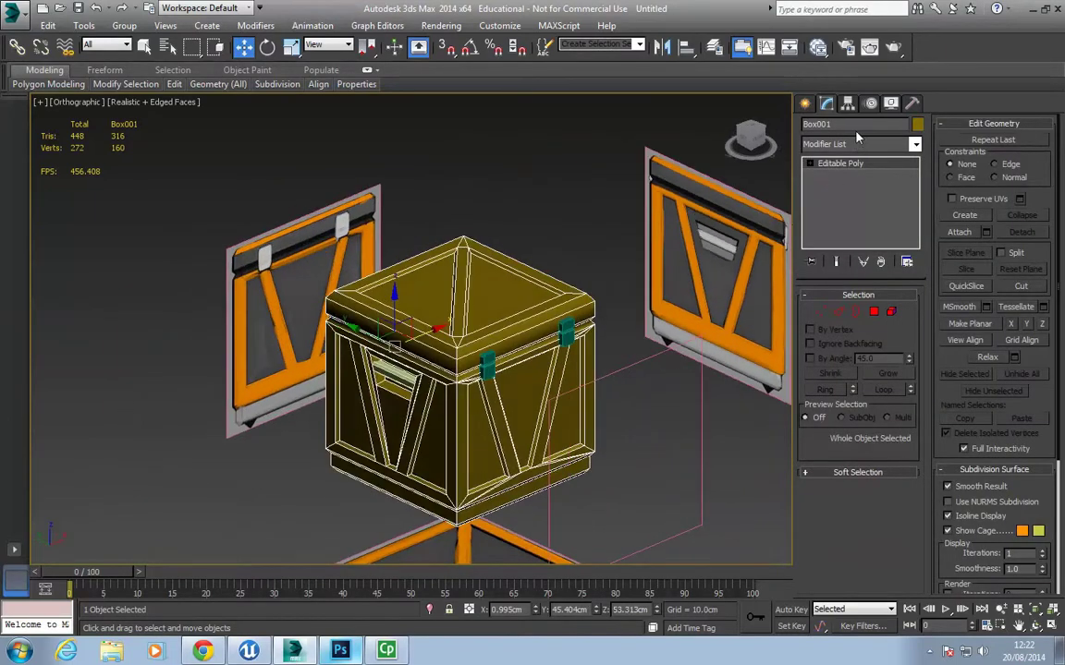
pyautogui.keyDown('alt'); pyautogui.moveTo(710, 189); pyautogui.dragTo(740, 186, button='middle'); pyautogui.keyUp('alt')
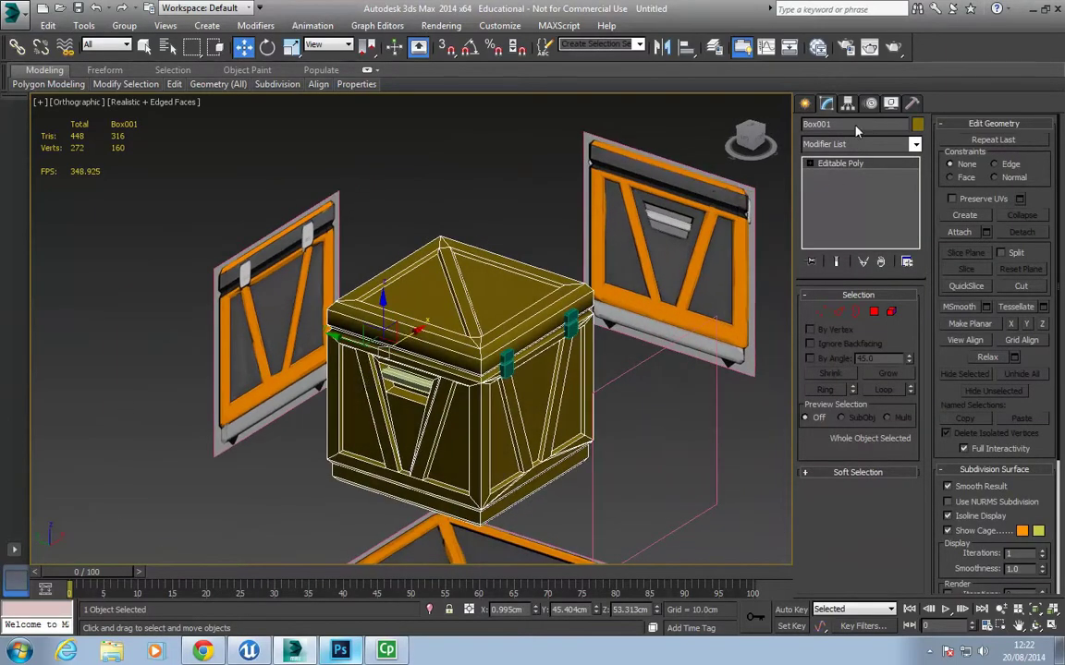
pyautogui.write('cR')
# Rename both front clasps as Handle.
pyautogui.click(506, 365)
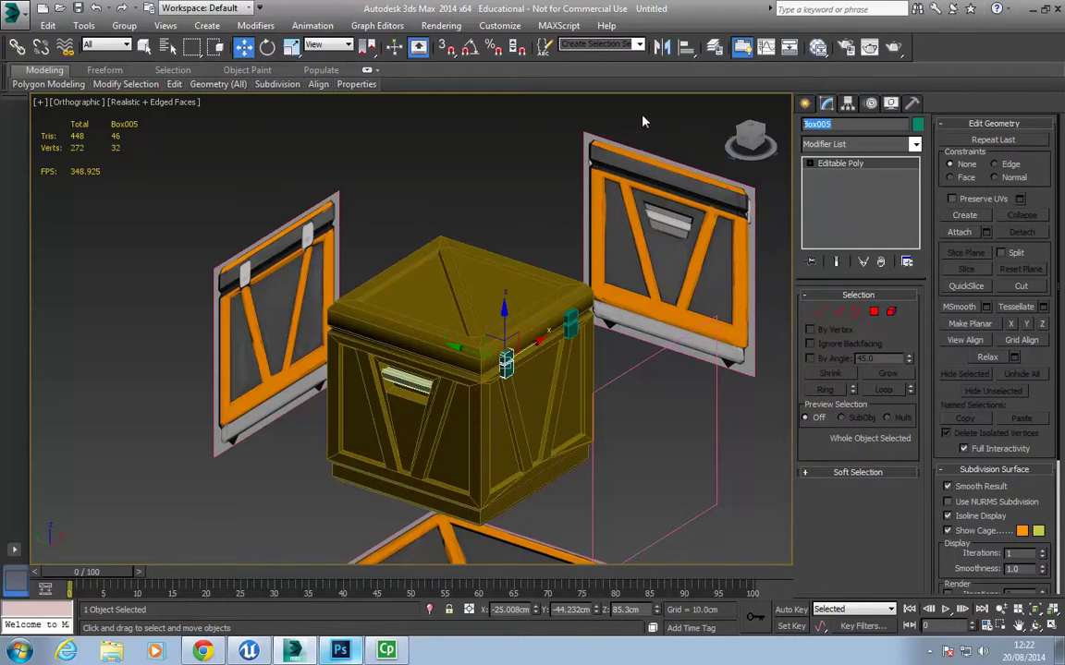
pyautogui.write('Hal')
pyautogui.click(569, 321)
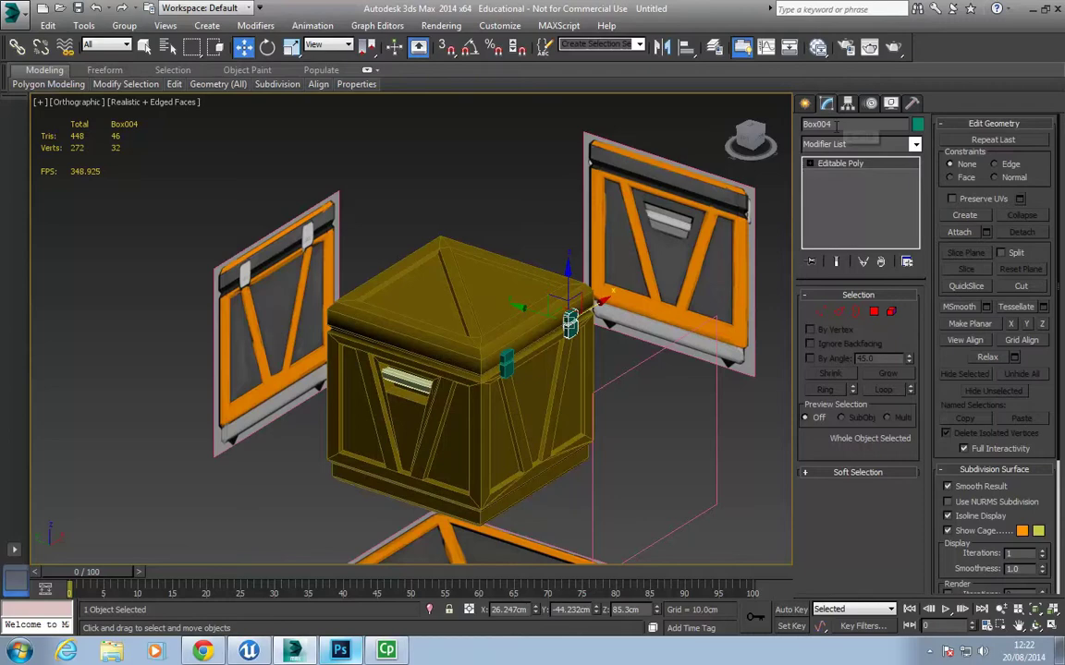
pyautogui.write('Hal')
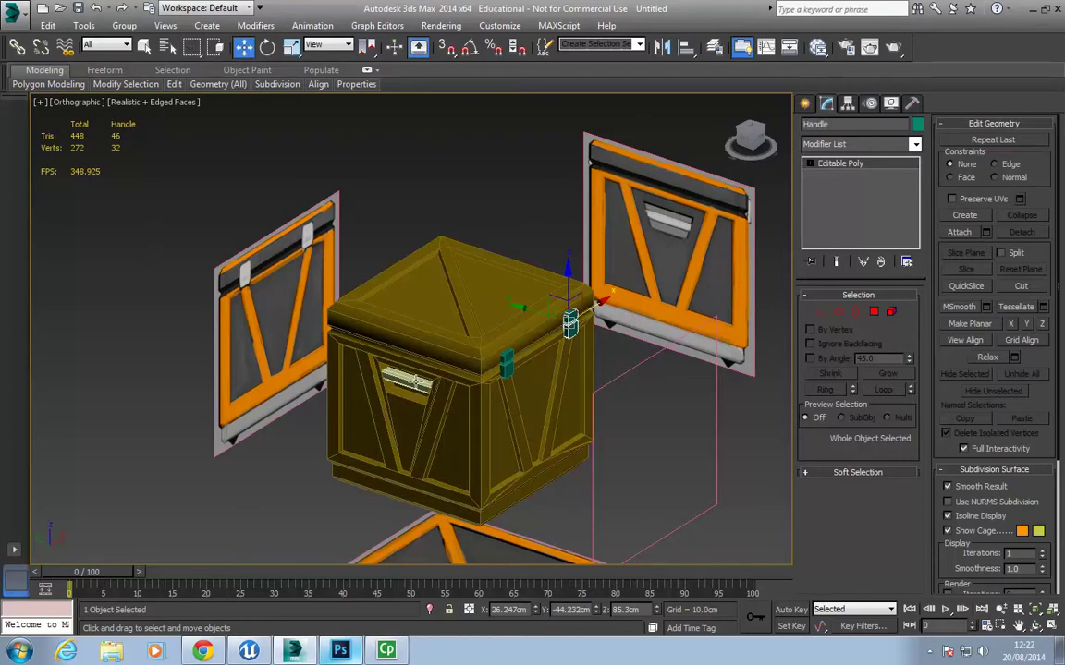
# Rename the handle bars on both sides of the crate as Handle.
pyautogui.click(411, 379)
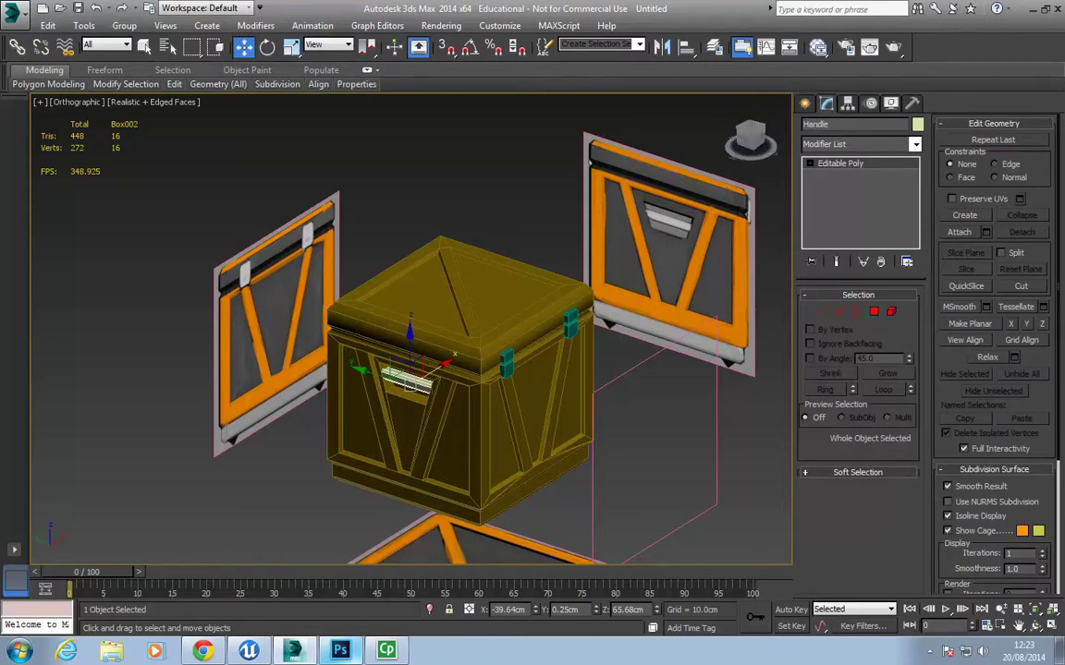
pyautogui.keyDown('alt'); pyautogui.moveTo(377, 287); pyautogui.dragTo(276, 354, button='middle'); pyautogui.keyUp('alt')
pyautogui.click(429, 480)
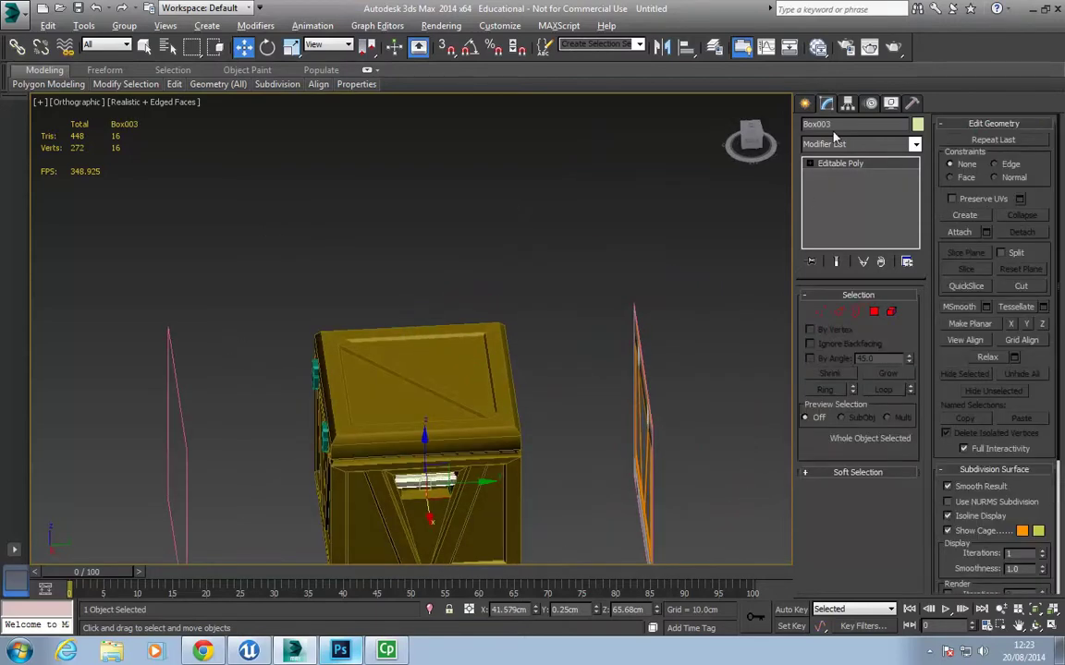
pyautogui.write('Handle')
# Create an 8-sided hinge cylinder at the crate's rear lid groove, about 1.78 cm in radius and 15.7 cm high.
pyautogui.keyDown('alt'); pyautogui.moveTo(542, 122); pyautogui.dragTo(418, 369, button='middle'); pyautogui.keyUp('alt')
pyautogui.scroll(5, 429, 384)
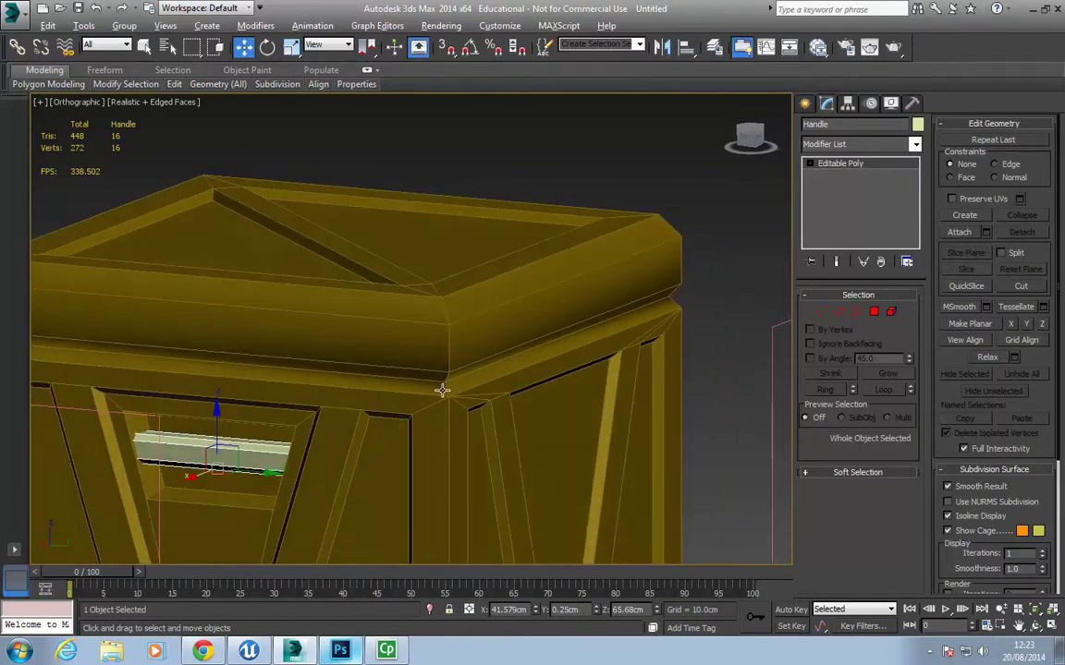
pyautogui.click(805, 103)
pyautogui.press('f')
pyautogui.press('z')
pyautogui.scroll(-10, 511, 319)
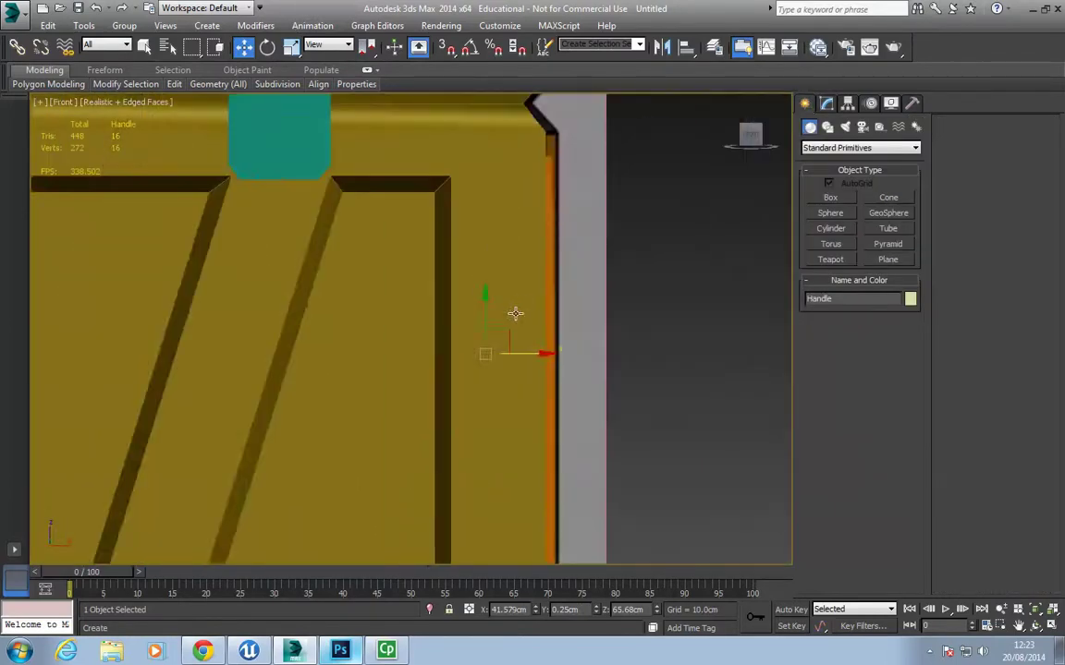
pyautogui.press('l')
pyautogui.scroll(8, 539, 331)
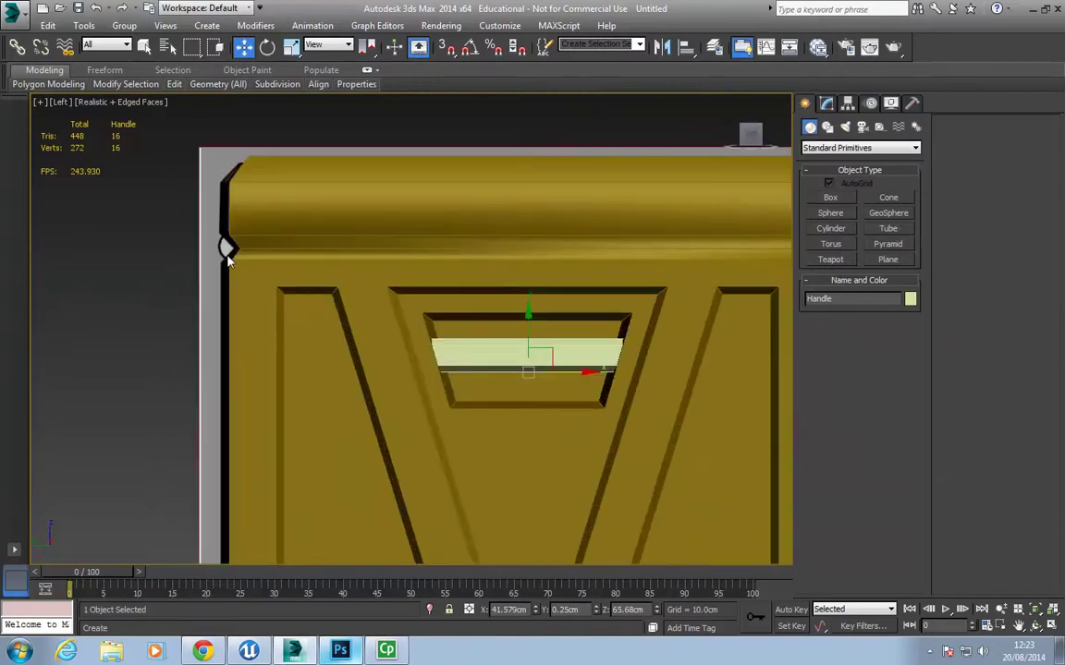
pyautogui.click(830, 228)
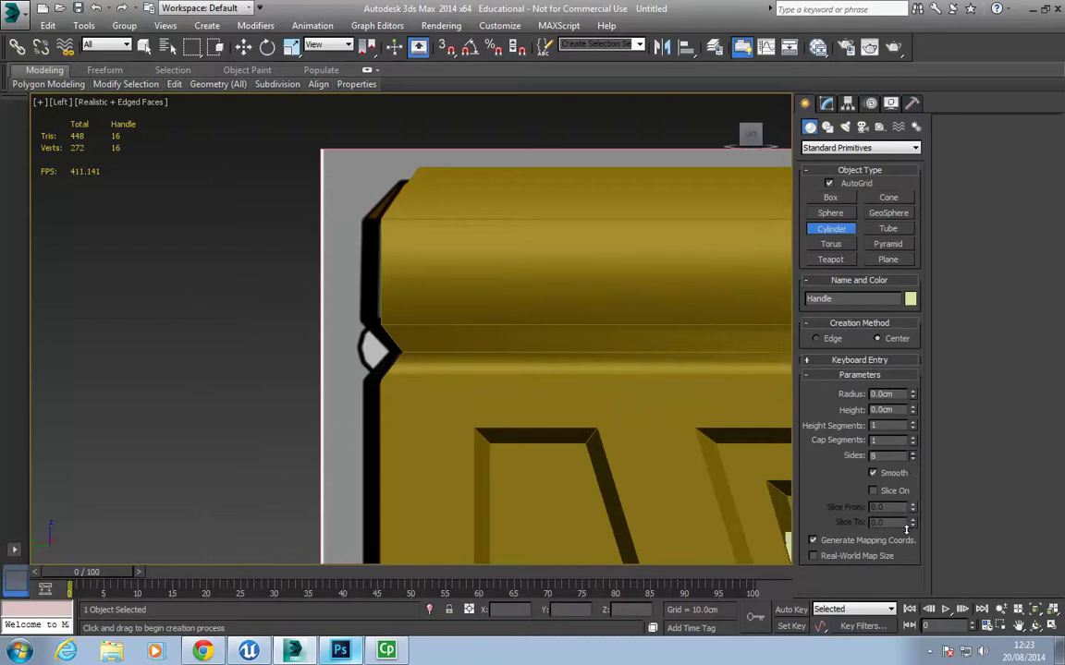
pyautogui.moveTo(375, 351); pyautogui.dragTo(361, 332)
pyautogui.click(355, 321)
pyautogui.keyDown('alt'); pyautogui.moveTo(355, 322); pyautogui.dragTo(436, 380, button='middle'); pyautogui.keyUp('alt')
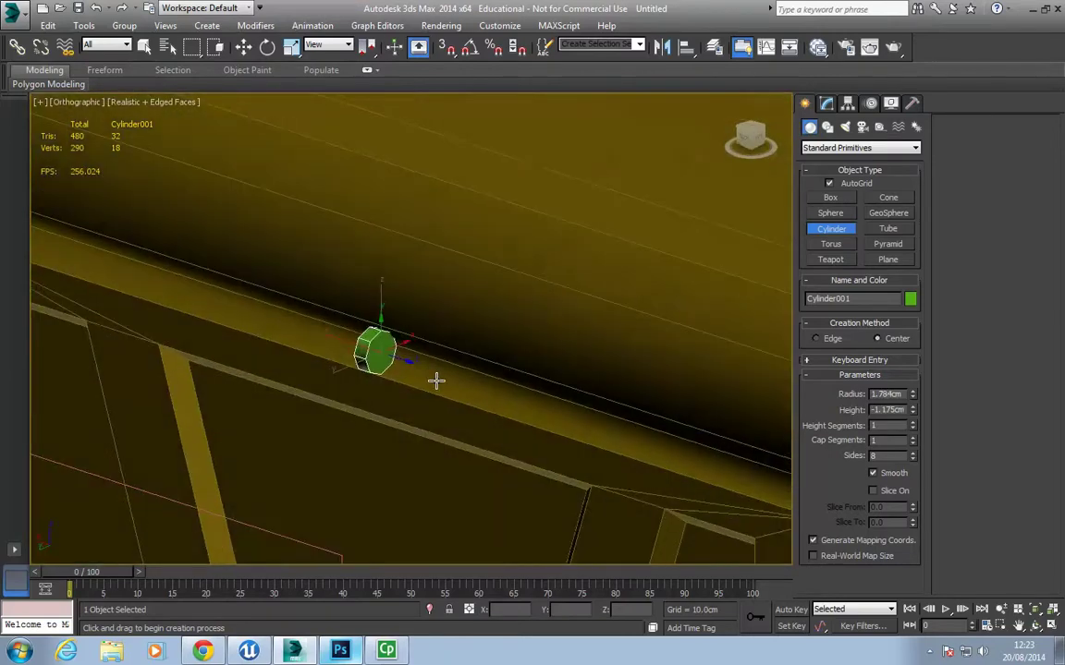
pyautogui.click(551, 408)
pyautogui.scroll(-5, 549, 408)
pyautogui.keyDown('alt'); pyautogui.moveTo(549, 408); pyautogui.dragTo(588, 407, button='middle'); pyautogui.keyUp('alt')
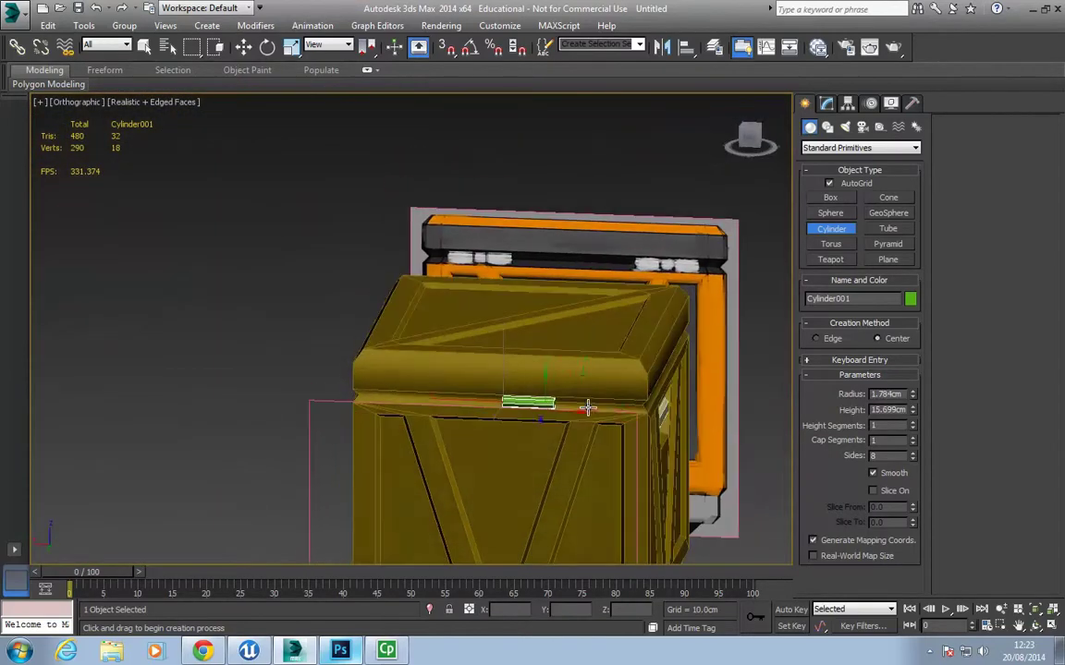
# Move the hinge cylinder into the rear lid groove at about X -14.9, Y 45.4, Z 84.3 cm.
pyautogui.press('w')
pyautogui.moveTo(469, 400); pyautogui.dragTo(516, 405)
pyautogui.keyDown('alt'); pyautogui.moveTo(516, 405); pyautogui.dragTo(459, 422, button='middle'); pyautogui.keyUp('alt')
pyautogui.moveTo(537, 406); pyautogui.dragTo(542, 408)
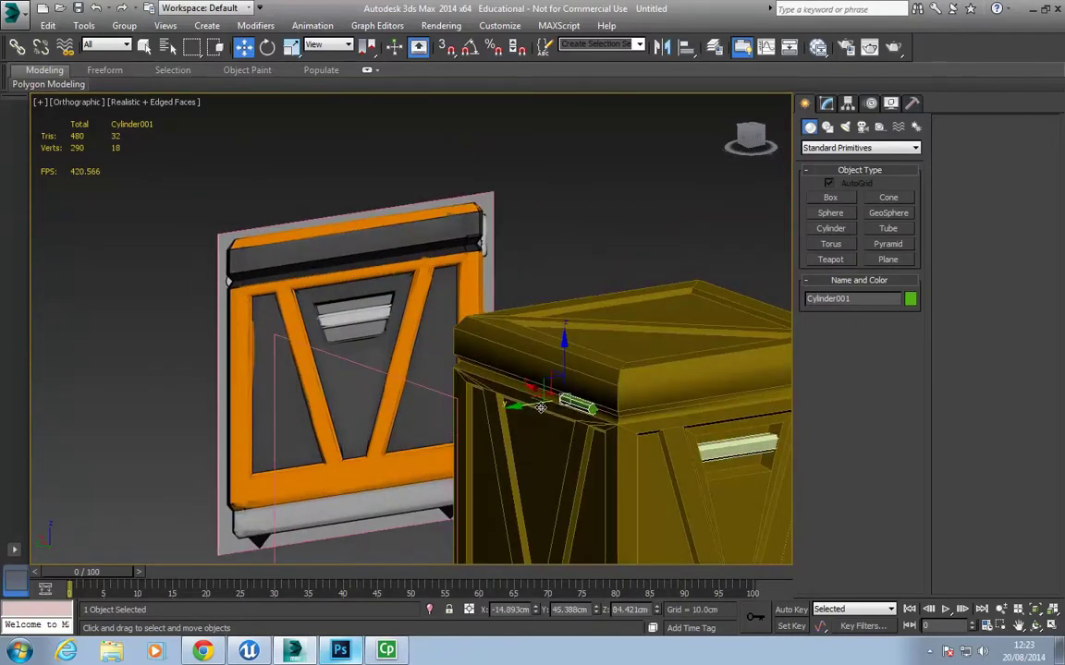
pyautogui.moveTo(561, 369); pyautogui.dragTo(561, 371)
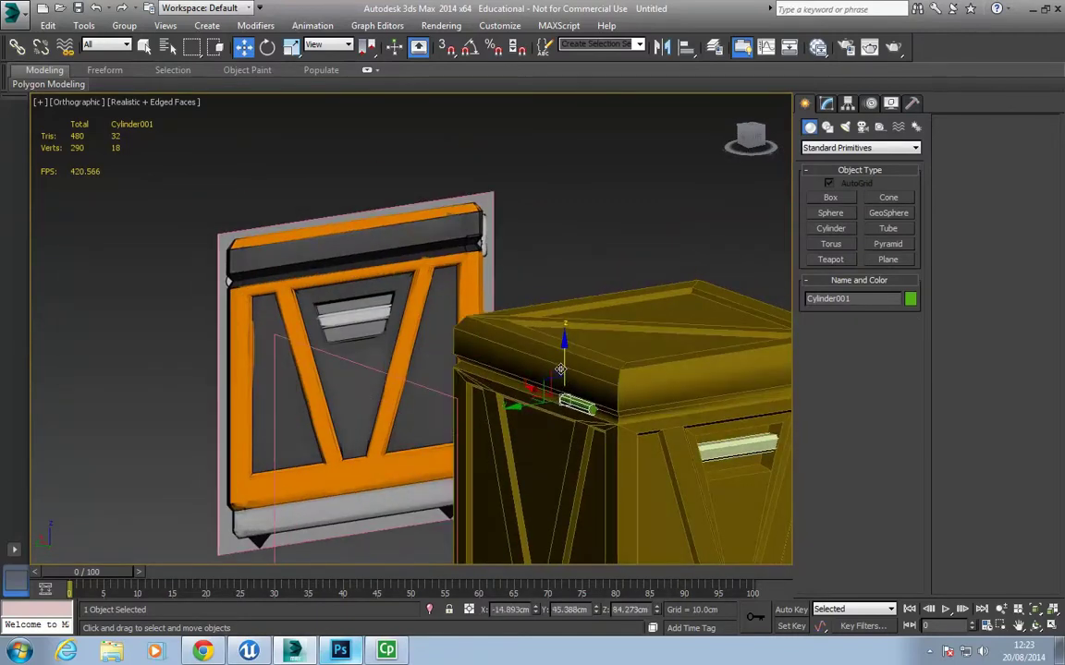
pyautogui.keyDown('alt'); pyautogui.moveTo(561, 371); pyautogui.dragTo(623, 408, button='middle'); pyautogui.keyUp('alt')
# Copy the hinge cylinder along the rear lid groove to form the second hinge.
pyautogui.keyDown('shift'); pyautogui.moveTo(512, 404); pyautogui.dragTo(355, 414); pyautogui.keyUp('shift')
pyautogui.click(526, 395)
pyautogui.moveTo(526, 396)
pyautogui.keyDown('alt'); pyautogui.mouseDown(button='middle')
pyautogui.moveTo(469, 421)
pyautogui.moveTo(490, 416)
pyautogui.moveTo(546, 464)
pyautogui.moveTo(691, 433)
pyautogui.moveTo(448, 427)
pyautogui.moveTo(438, 393)
pyautogui.mouseUp(button='middle'); pyautogui.keyUp('alt')
pyautogui.scroll(-2, 459, 420)
# Draw a box base of about 10.7 by 11.7 cm near a front corner of the crate's underside.
pyautogui.click(467, 395)
pyautogui.scroll(2, 453, 491)
pyautogui.click(830, 198)
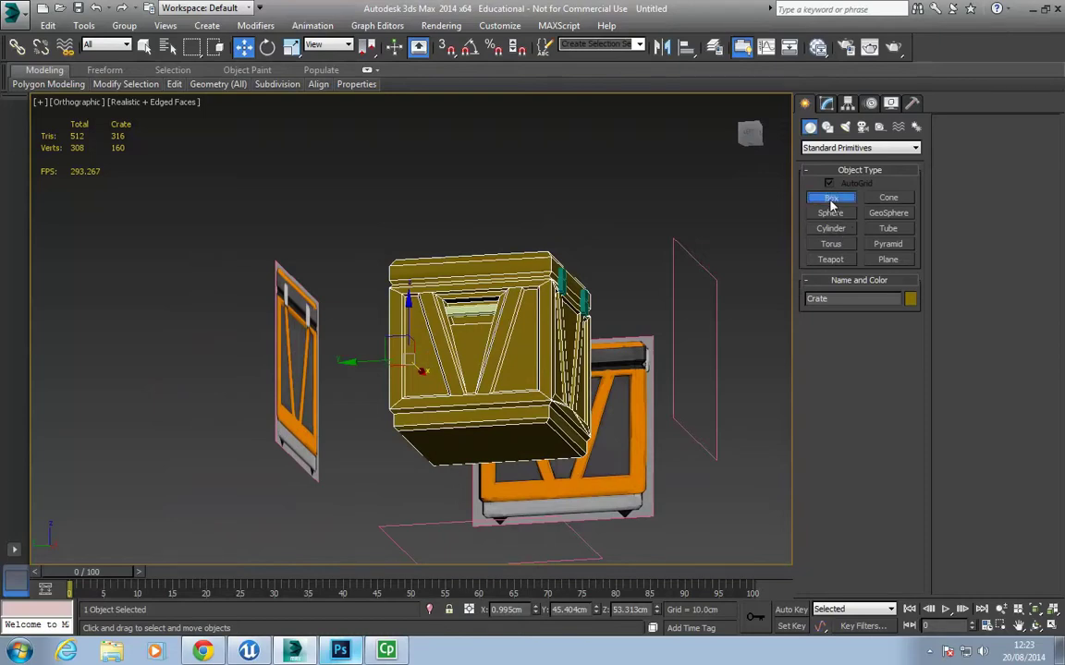
pyautogui.keyDown('alt'); pyautogui.moveTo(555, 406); pyautogui.dragTo(545, 388, button='middle'); pyautogui.keyUp('alt')
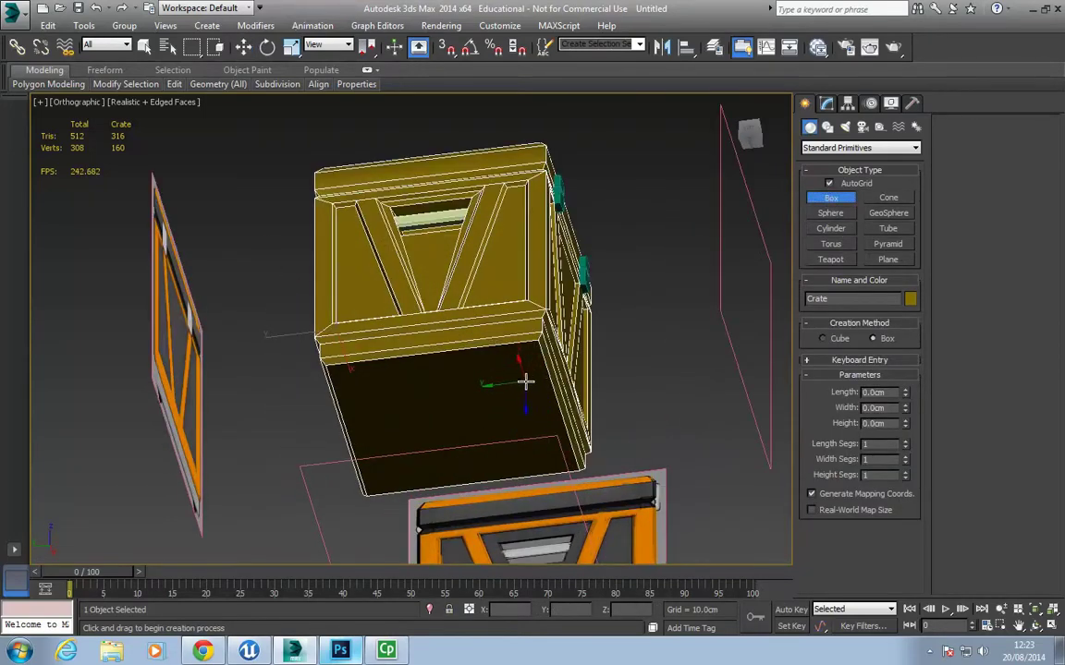
pyautogui.press('b')
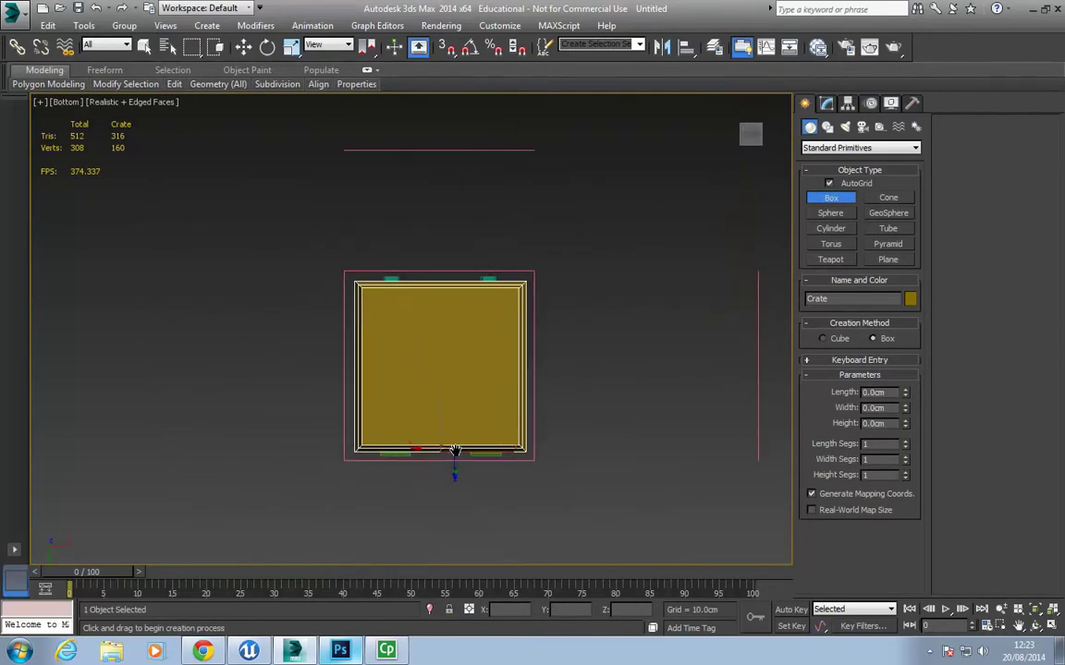
pyautogui.scroll(5, 523, 377)
pyautogui.moveTo(525, 392); pyautogui.dragTo(479, 352)
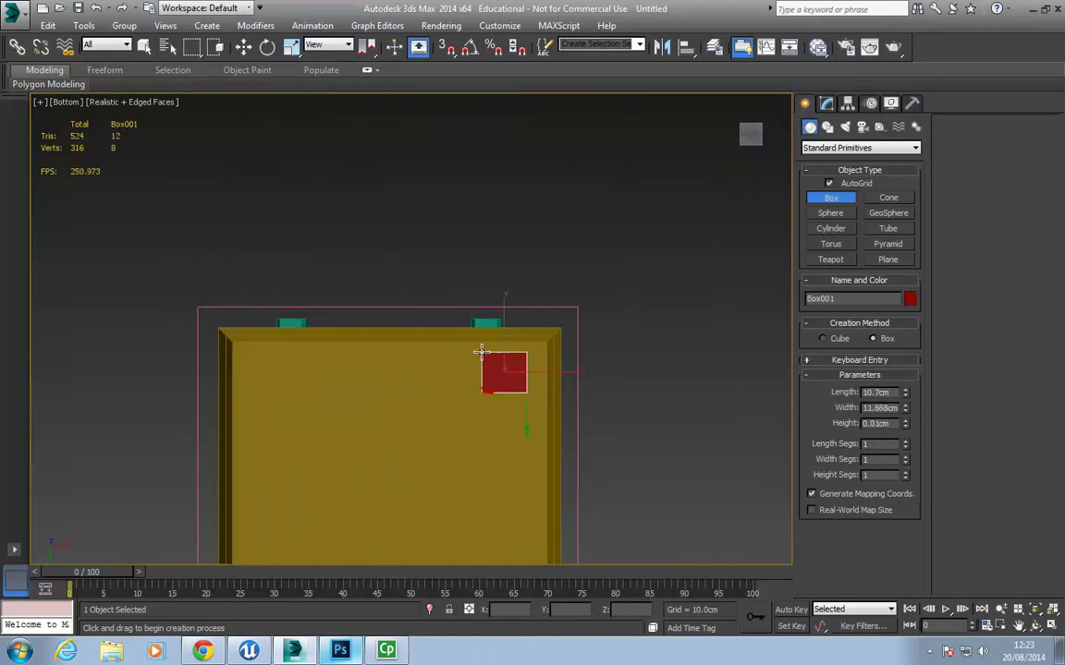
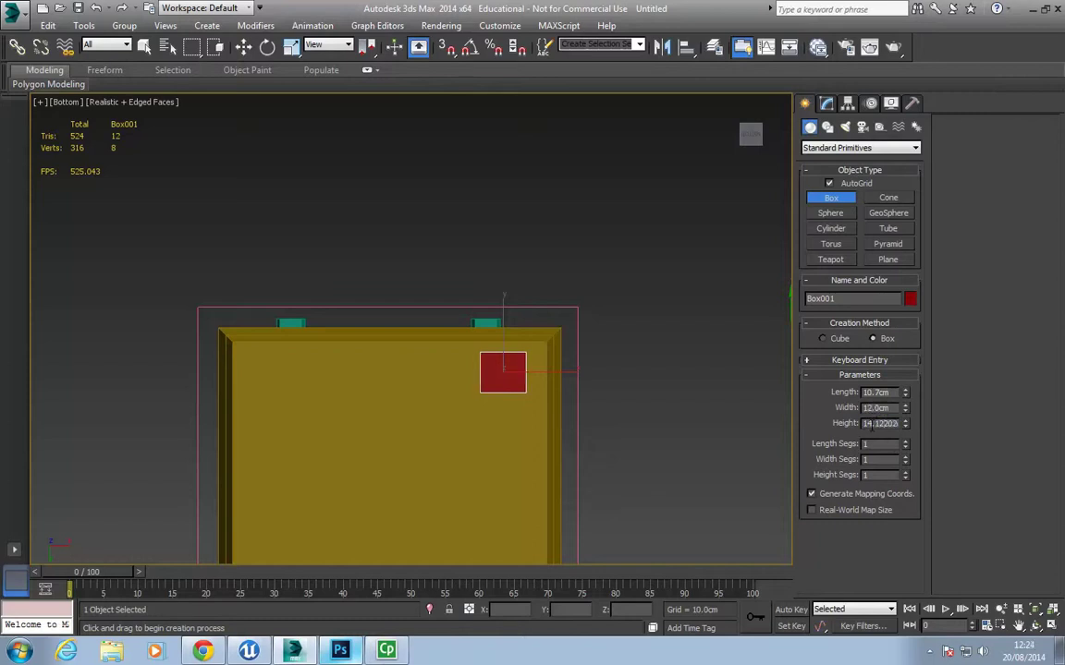
# Set the foot box's length and height to 12 cm to make it a cube.
pyautogui.press('Return')
pyautogui.moveTo(505, 402); pyautogui.dragTo(471, 381, button='middle')
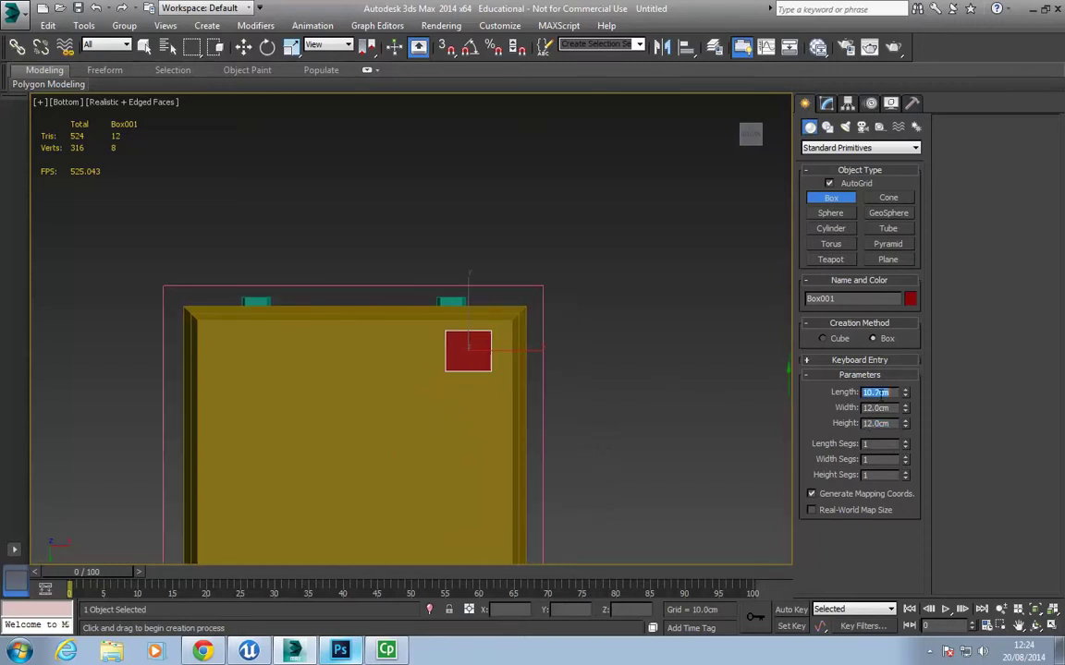
pyautogui.press('Return')
# Move the foot box along X toward the crate's bottom corner, to about X 35.5 cm.
pyautogui.press('w')
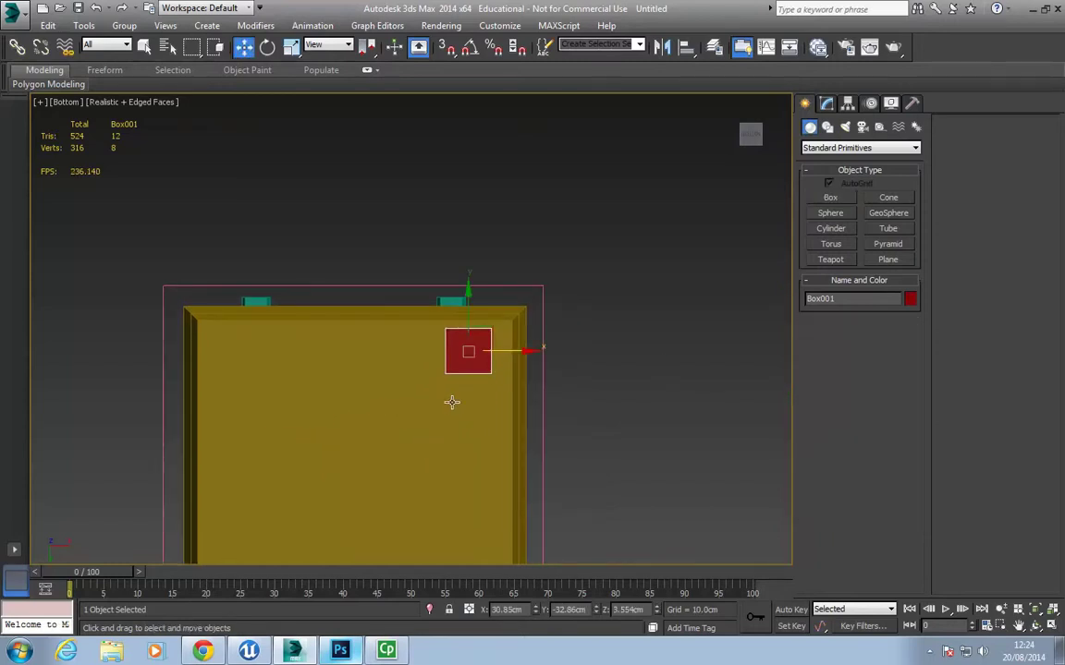
pyautogui.keyDown('alt'); pyautogui.moveTo(451, 402); pyautogui.dragTo(421, 539, button='middle'); pyautogui.keyUp('alt')
pyautogui.press('f')
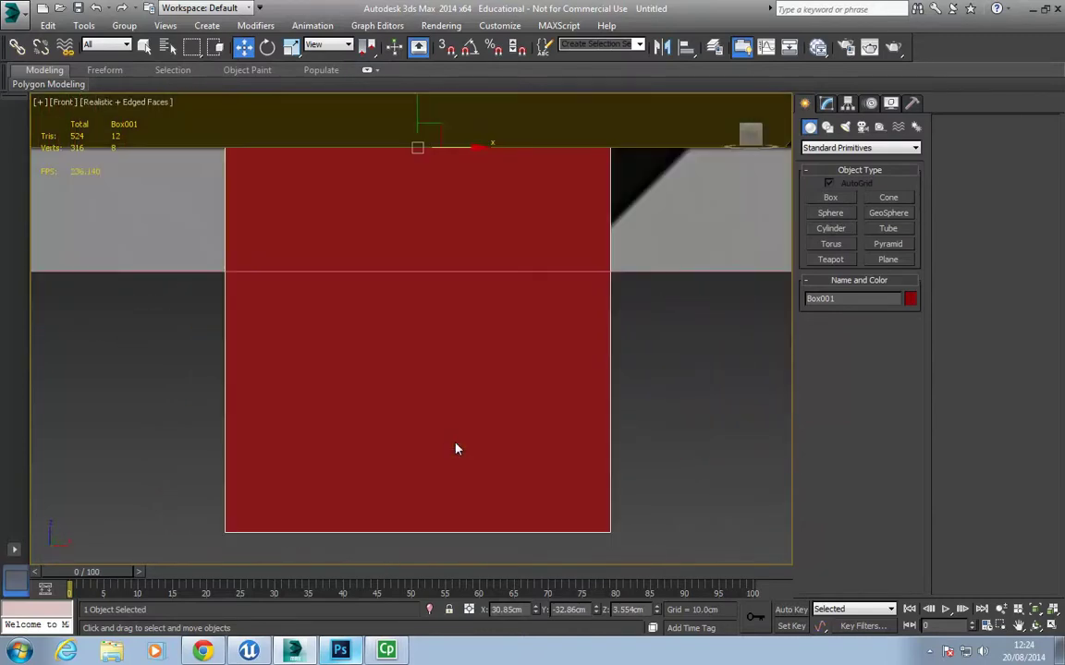
pyautogui.scroll(-5, 457, 447)
pyautogui.scroll(3, 462, 439)
pyautogui.moveTo(491, 341); pyautogui.dragTo(544, 364)
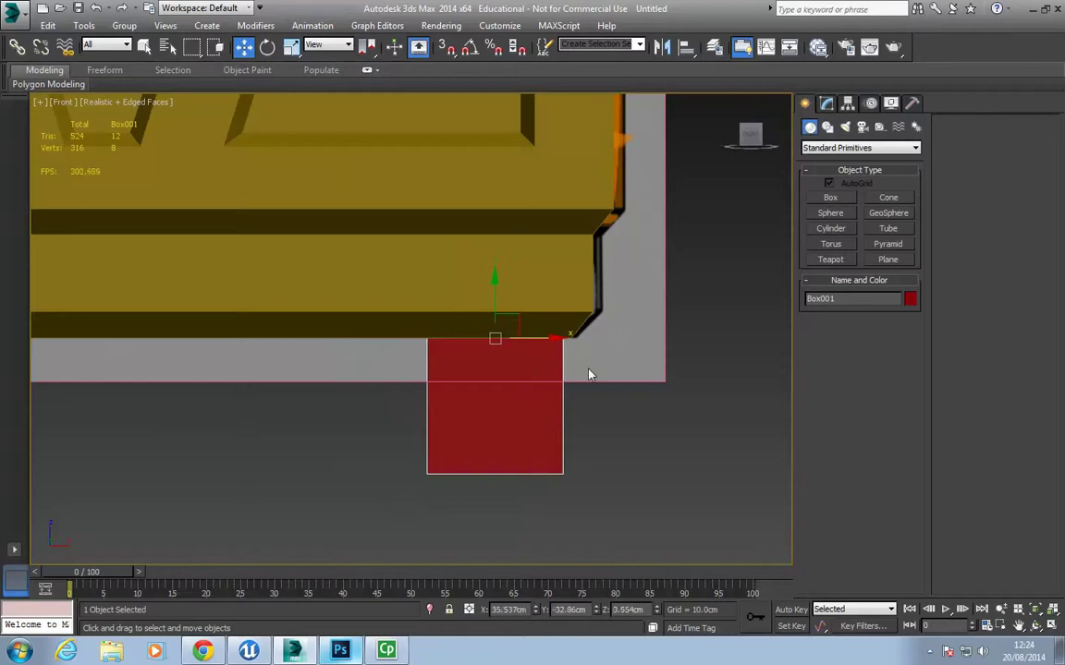
# Convert the foot box under the crate to an Editable Poly.
pyautogui.rightClick(513, 410)
pyautogui.moveTo(571, 547)
pyautogui.click(688, 560)
pyautogui.click(877, 314)
pyautogui.moveTo(250, 274); pyautogui.dragTo(733, 456)
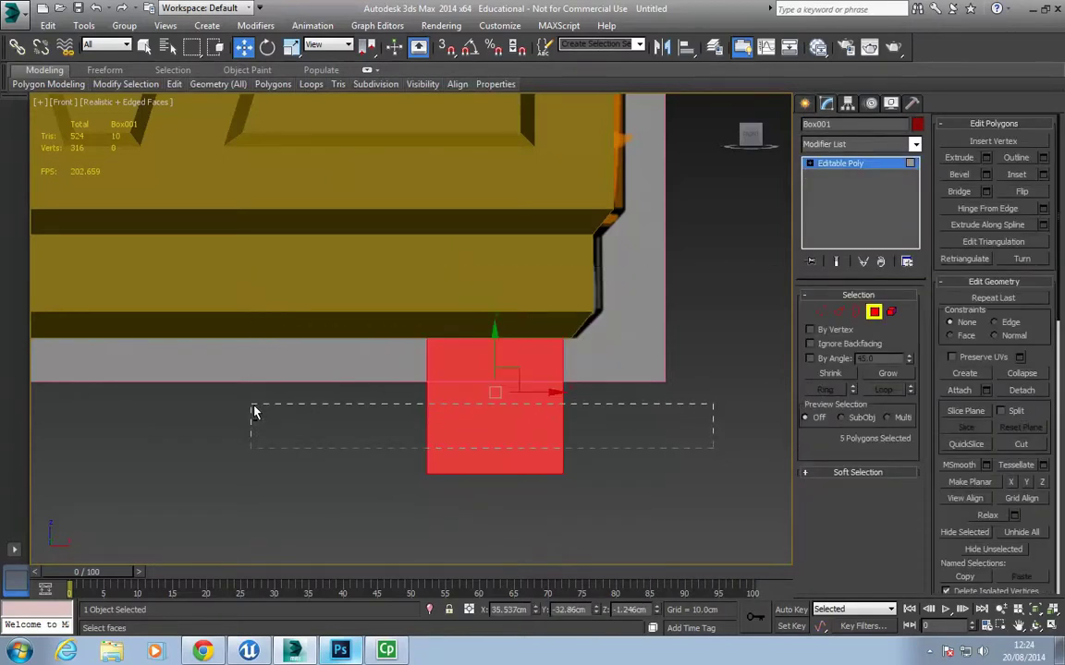
pyautogui.keyDown('alt'); pyautogui.moveTo(253, 406); pyautogui.dragTo(250, 404); pyautogui.keyUp('alt')
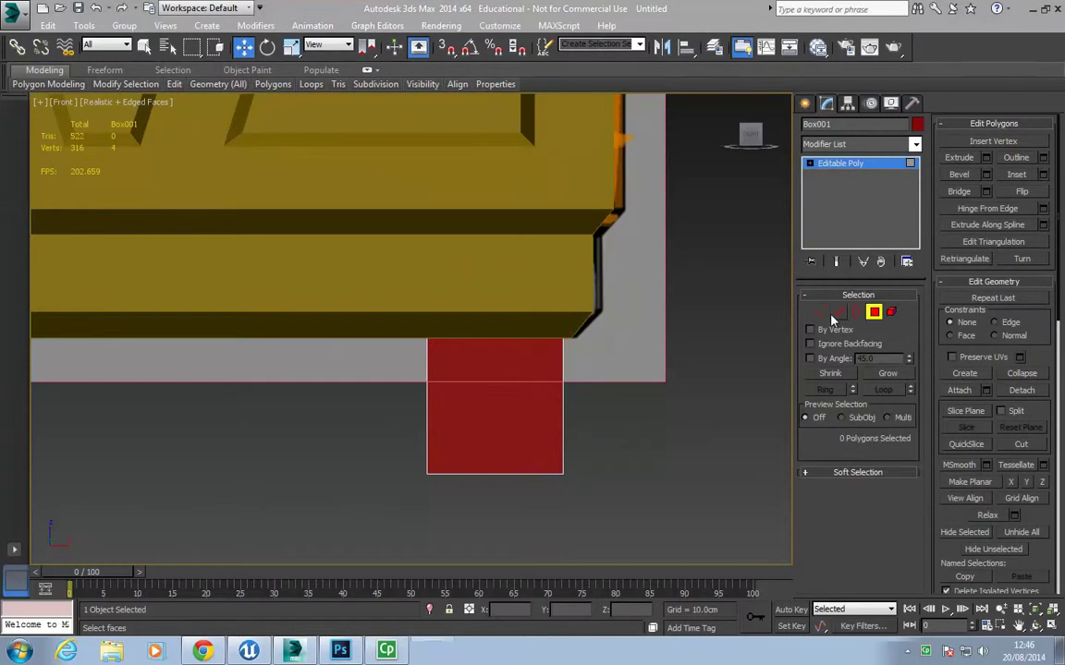
# Collapse the foot's four bottom vertices into one and raise that point about 7.6 cm to form a shallow inverted pyramid.
pyautogui.click(821, 313)
pyautogui.moveTo(379, 438); pyautogui.dragTo(616, 488)
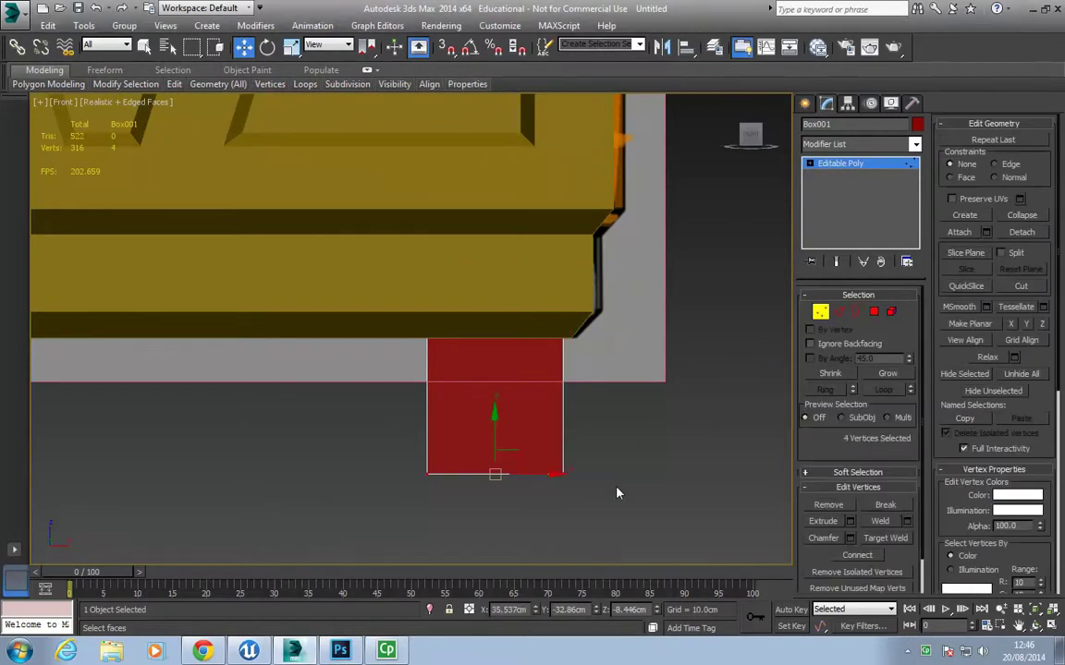
pyautogui.click(1020, 216)
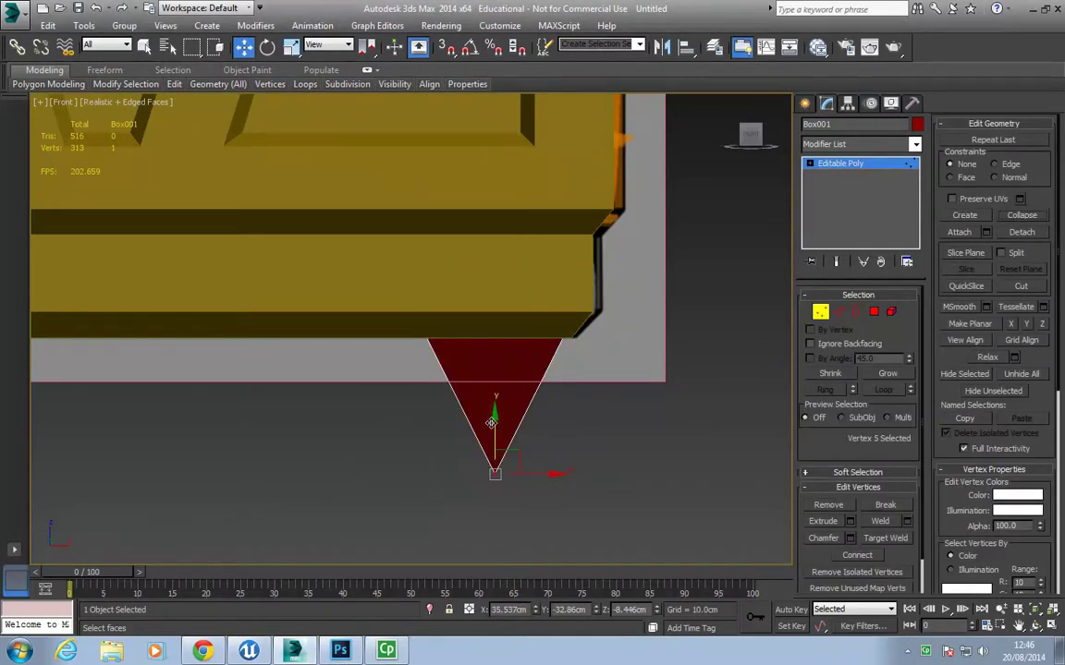
pyautogui.moveTo(491, 422); pyautogui.dragTo(473, 336)
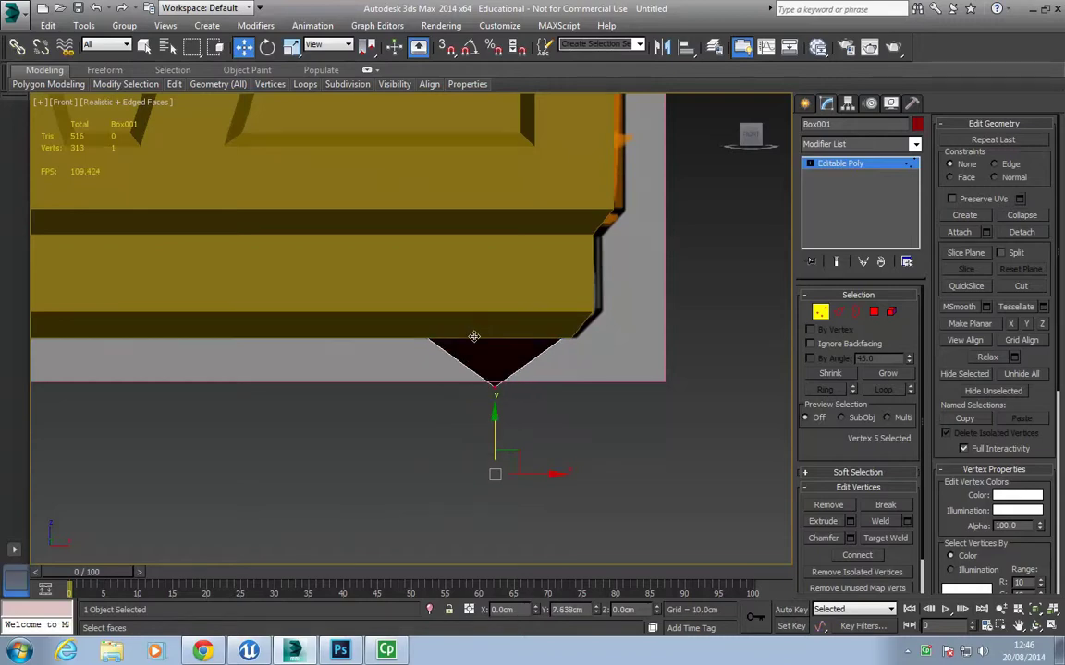
pyautogui.keyDown('alt'); pyautogui.moveTo(473, 337); pyautogui.dragTo(485, 375, button='middle'); pyautogui.keyUp('alt')
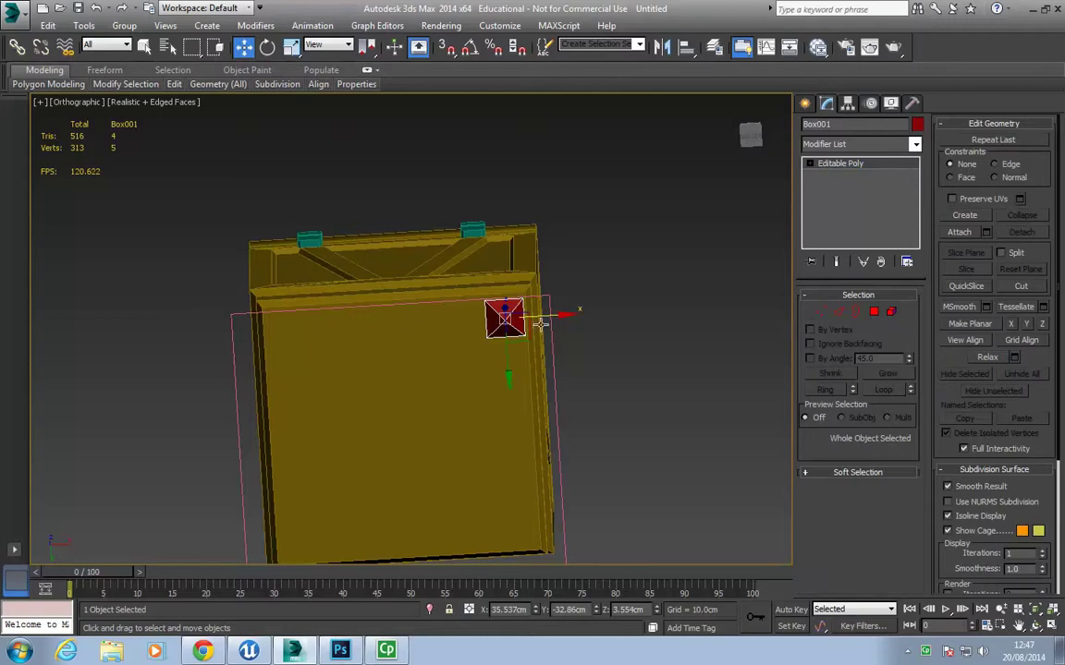
# Copy the foot along X to the adjacent bottom corner, and copy that pair along Y to the remaining two corners.
pyautogui.keyDown('shift'); pyautogui.moveTo(541, 323); pyautogui.dragTo(322, 333); pyautogui.keyUp('shift')
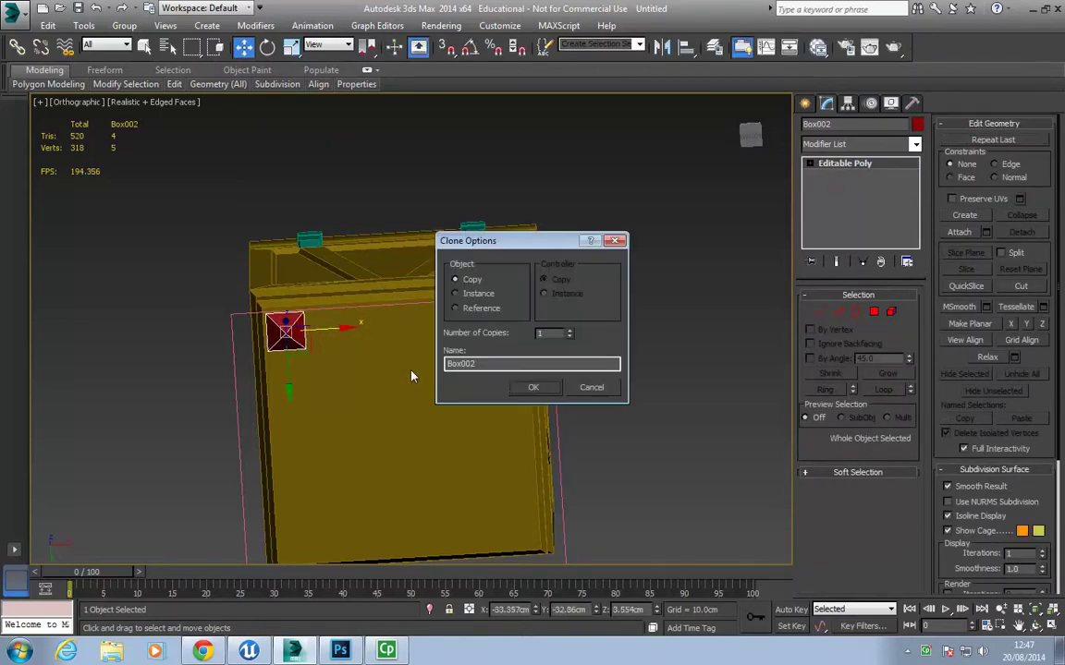
pyautogui.click(531, 388)
pyautogui.keyDown('ctrl'); pyautogui.click(507, 322); pyautogui.keyUp('ctrl')
pyautogui.moveTo(394, 389); pyautogui.dragTo(418, 324, button='middle')
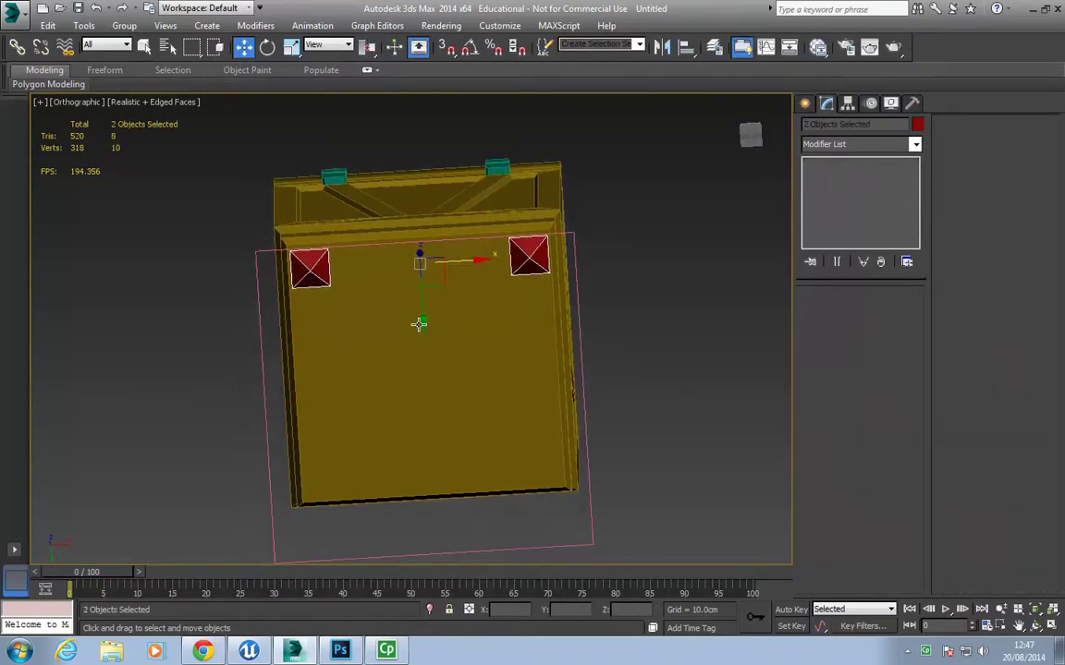
pyautogui.moveTo(418, 323)
pyautogui.keyDown('shift'); pyautogui.mouseDown()
pyautogui.moveTo(438, 508)
pyautogui.moveTo(453, 541)
pyautogui.mouseUp(); pyautogui.keyUp('shift')
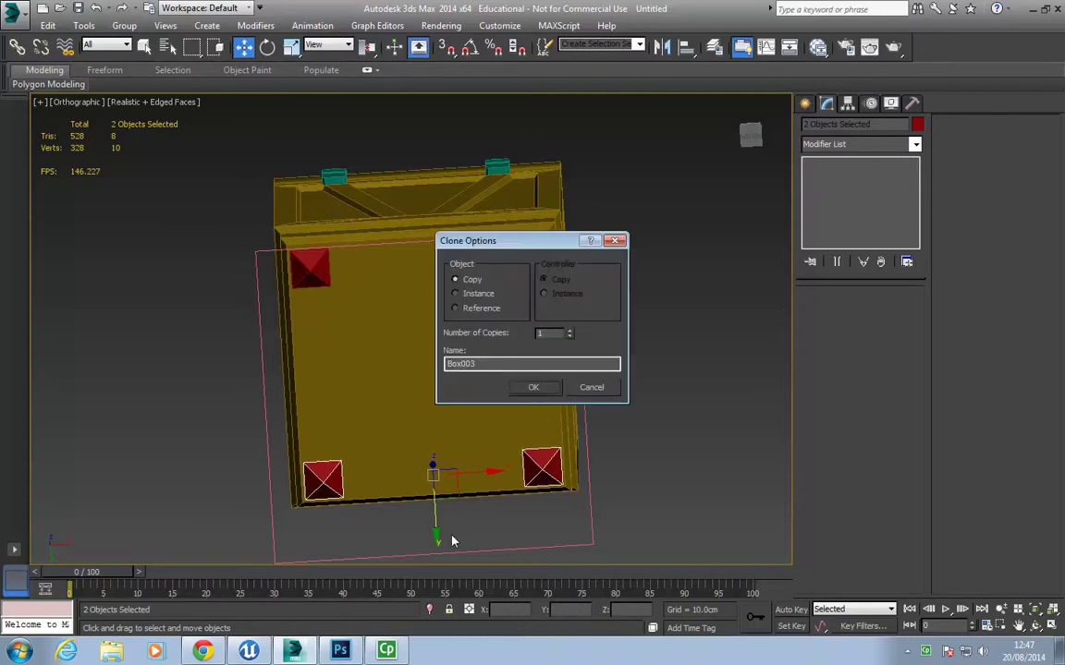
pyautogui.click(531, 388)
# Attach the clasps, handle bars, hinges and four feet to the crate as one object.
pyautogui.moveTo(457, 333)
pyautogui.keyDown('alt'); pyautogui.mouseDown(button='middle')
pyautogui.moveTo(589, 518)
pyautogui.moveTo(536, 402)
pyautogui.moveTo(477, 407)
pyautogui.mouseUp(button='middle'); pyautogui.keyUp('alt')
pyautogui.click(536, 401)
pyautogui.keyDown('alt'); pyautogui.moveTo(477, 406); pyautogui.dragTo(504, 431, button='middle'); pyautogui.keyUp('alt')
pyautogui.click(958, 235)
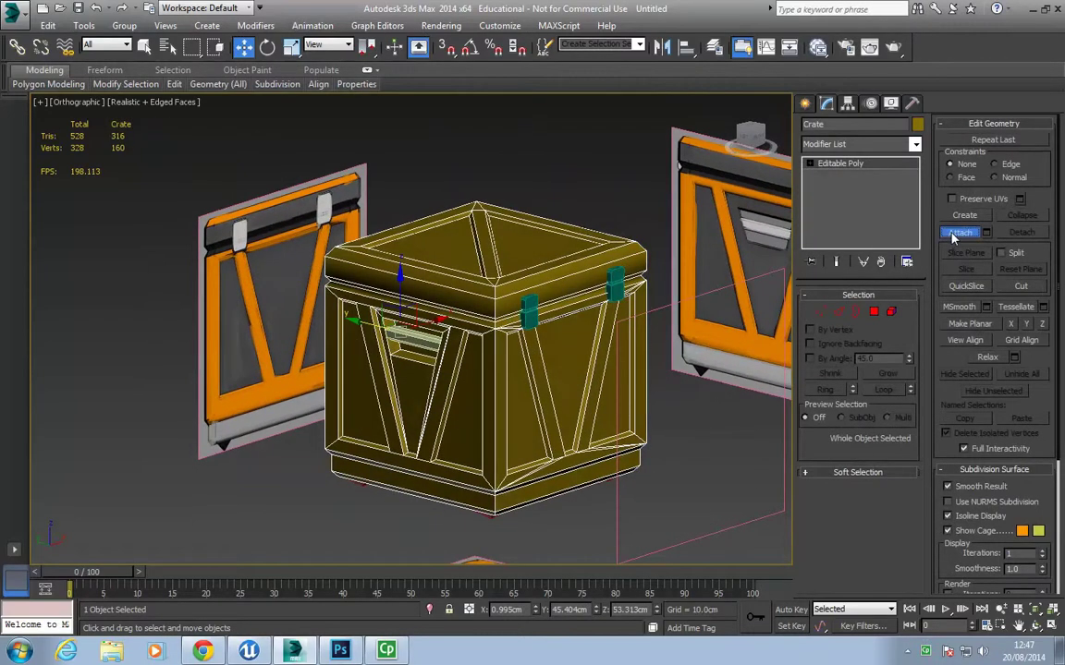
pyautogui.click(521, 316)
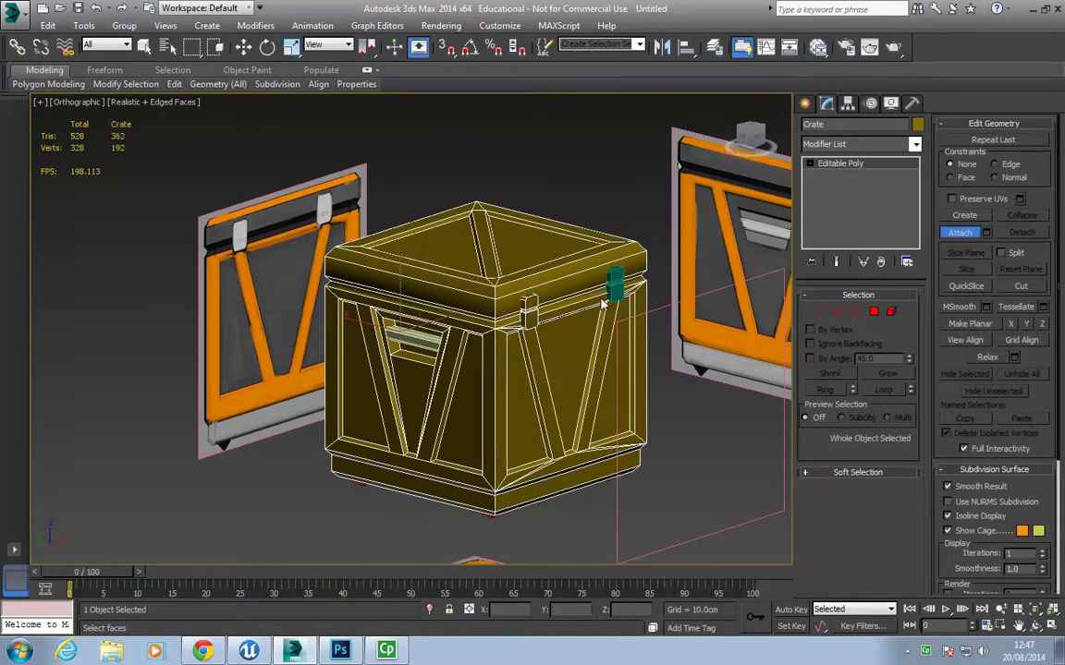
pyautogui.click(419, 343)
pyautogui.keyDown('alt'); pyautogui.moveTo(351, 478); pyautogui.dragTo(522, 312, button='middle'); pyautogui.keyUp('alt')
pyautogui.click(363, 292)
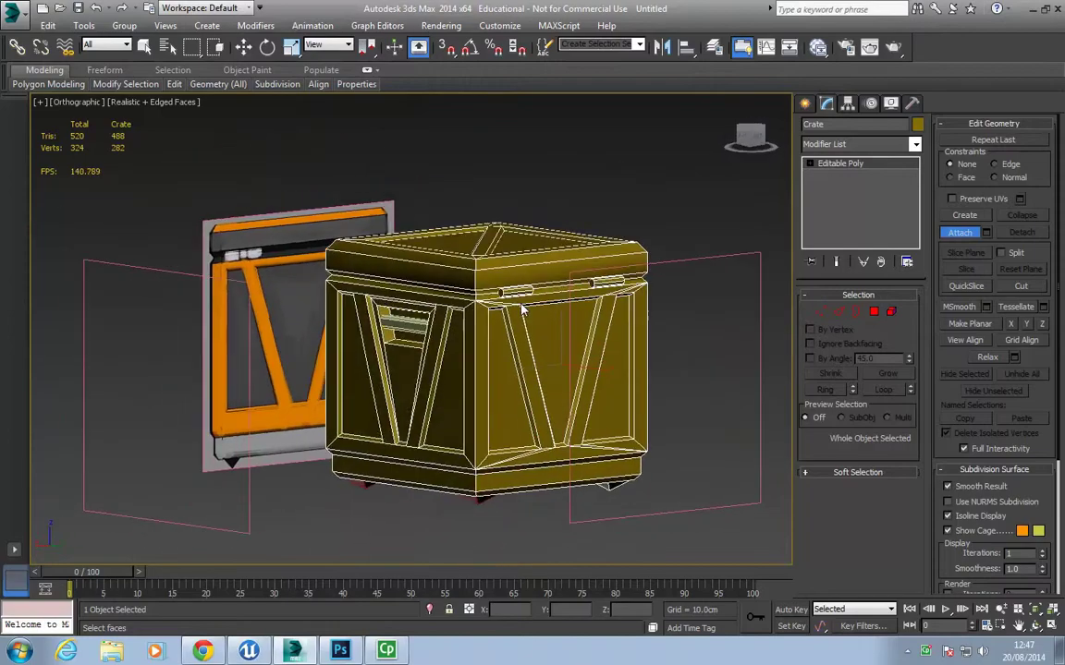
pyautogui.click(393, 321)
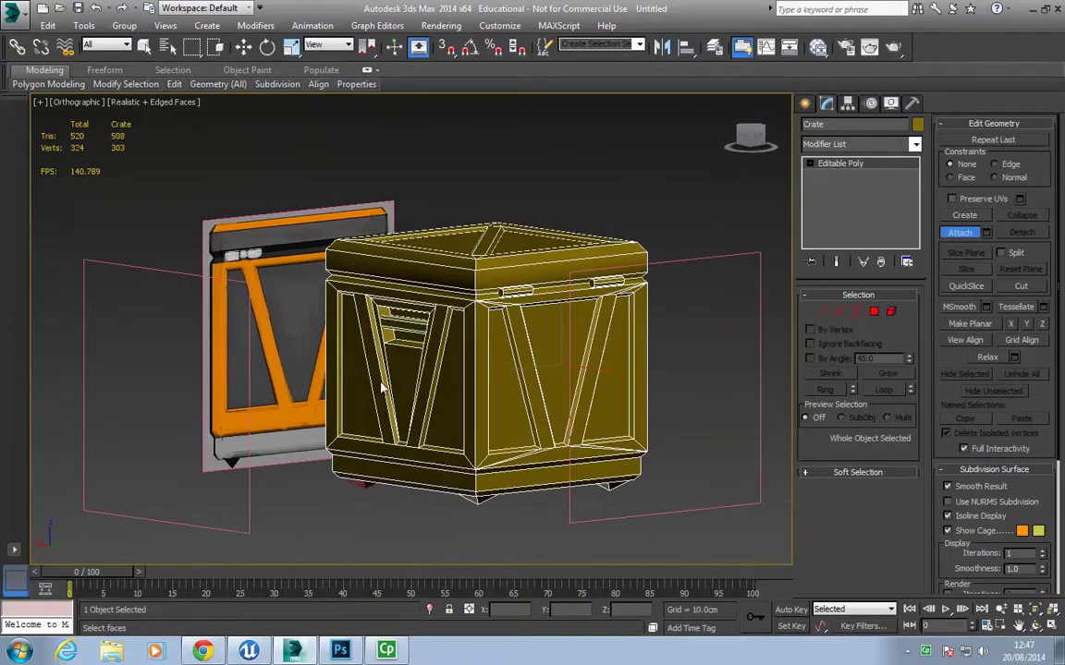
pyautogui.click(367, 485)
pyautogui.rightClick(380, 502)
# Auto Smooth all of the crate's elements with a threshold of 20.
pyautogui.keyDown('alt'); pyautogui.moveTo(380, 501); pyautogui.dragTo(573, 488, button='middle'); pyautogui.keyUp('alt')
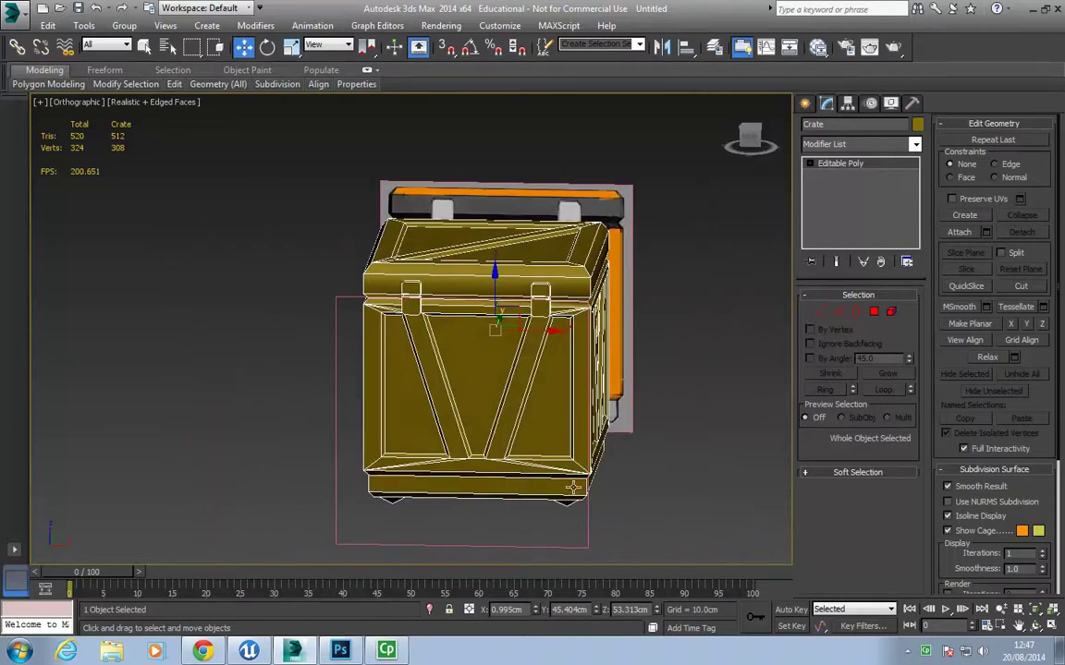
pyautogui.click(891, 311)
pyautogui.click(526, 369)
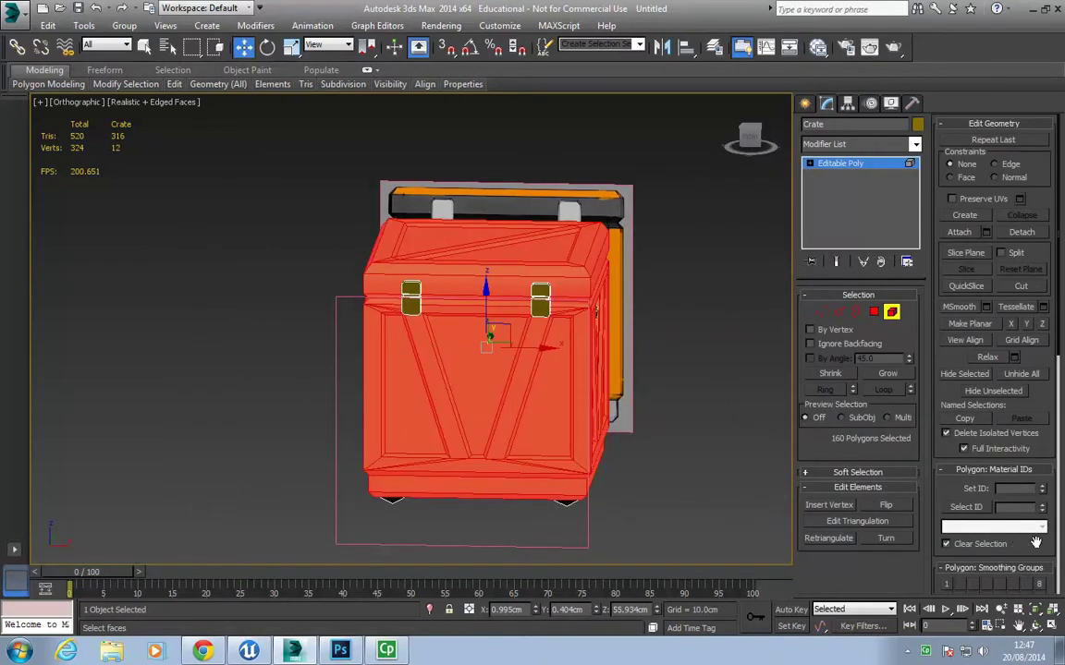
pyautogui.scroll(-4, 1035, 544)
pyautogui.click(745, 458)
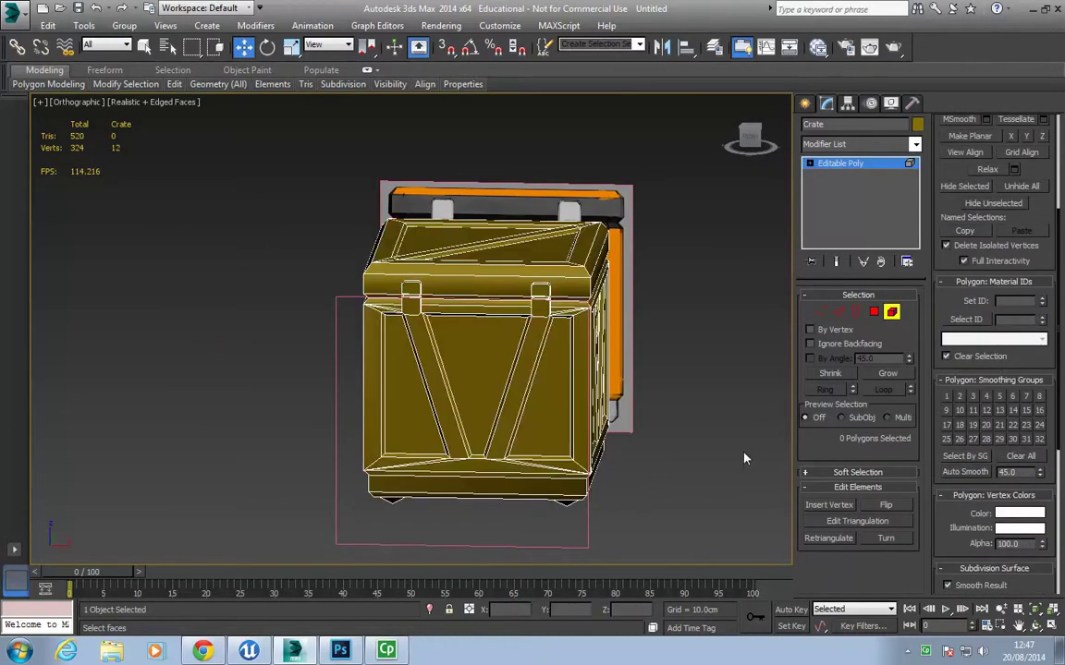
pyautogui.click(416, 227)
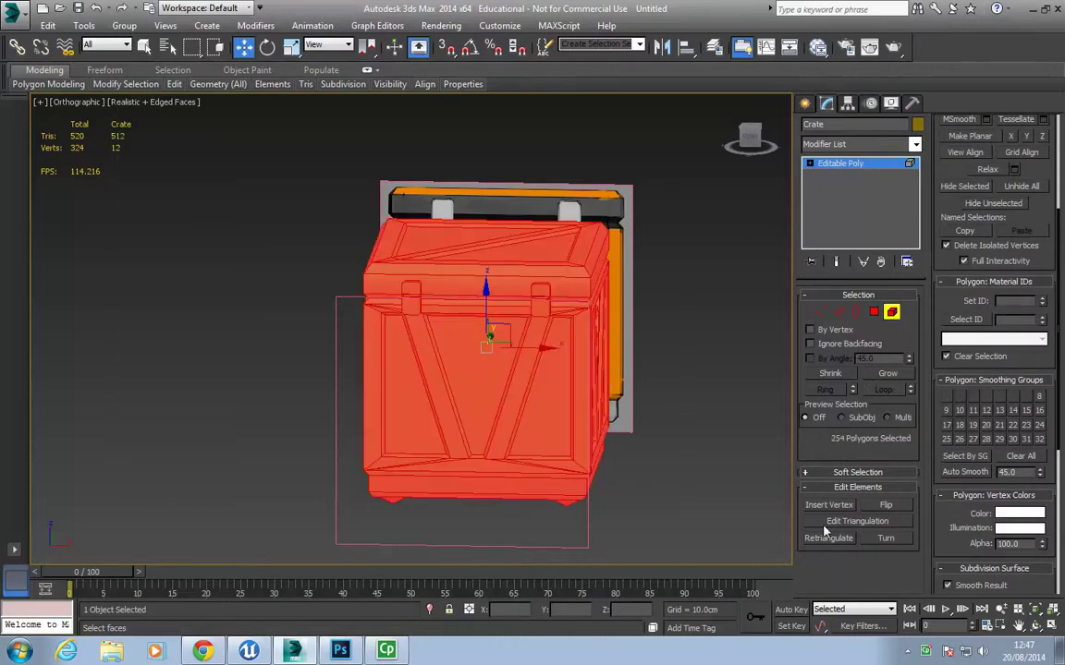
pyautogui.doubleClick(1021, 475)
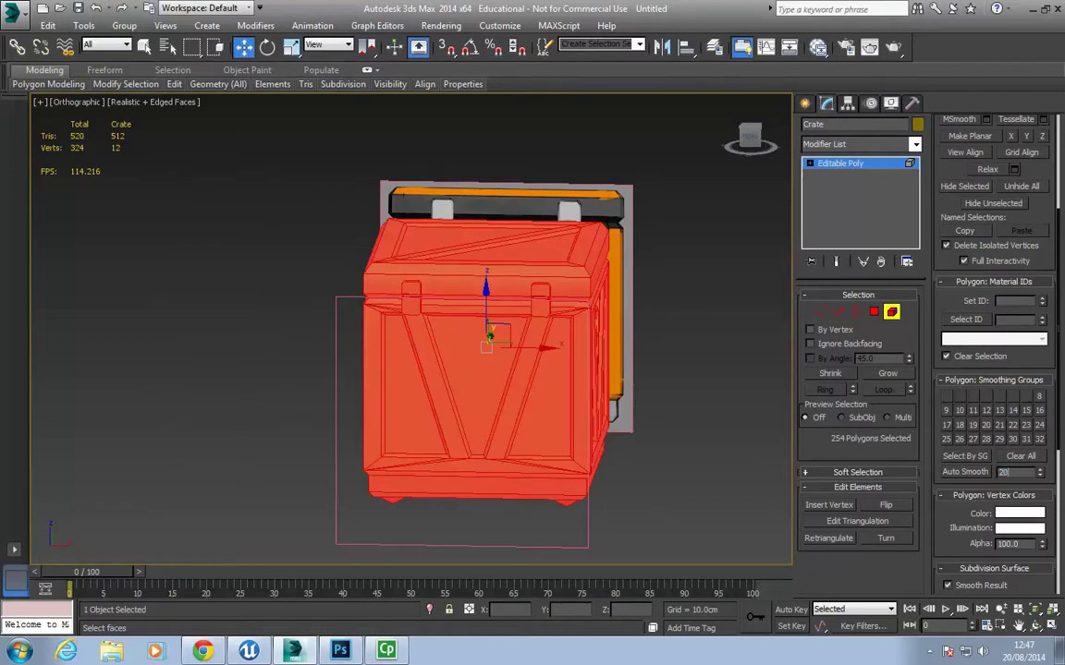
pyautogui.write('20')
pyautogui.press('Return')
pyautogui.click(623, 505)
# Select the vertical edges running down the crate's two front corners on both lid and body.
pyautogui.keyDown('alt'); pyautogui.moveTo(590, 504); pyautogui.dragTo(729, 413, button='middle'); pyautogui.keyUp('alt')
pyautogui.press('2')
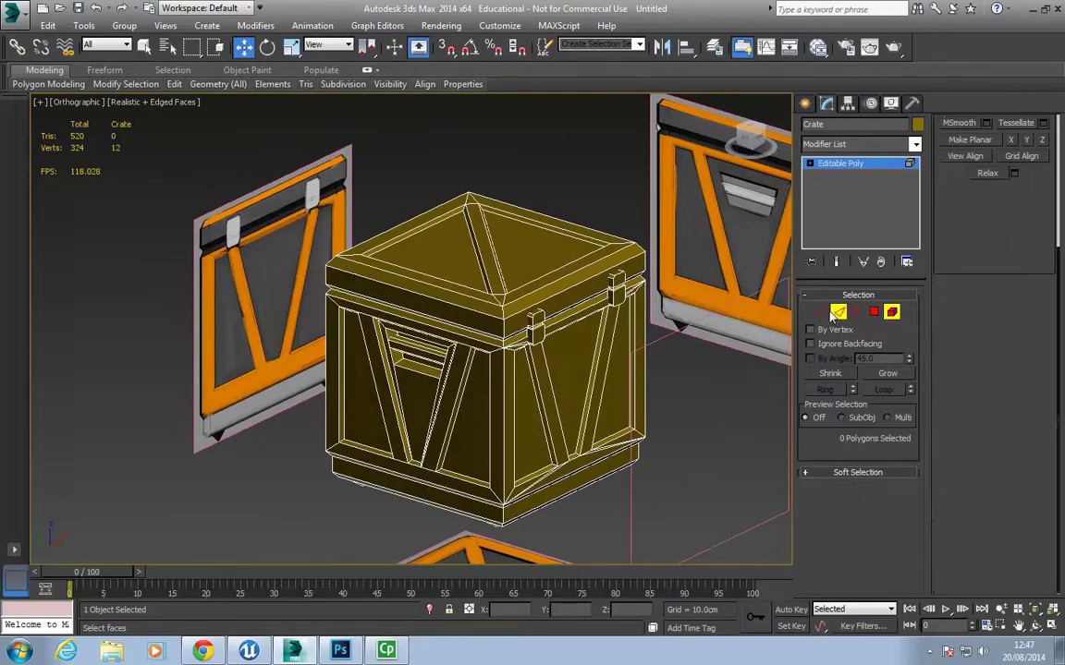
pyautogui.click(500, 311)
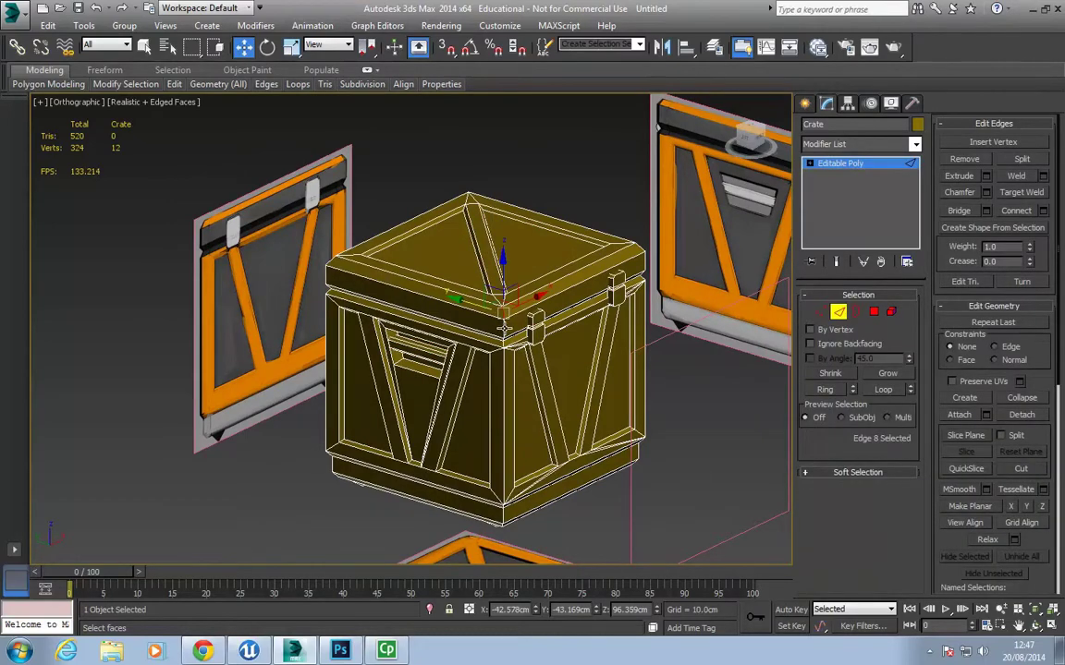
pyautogui.keyDown('alt'); pyautogui.moveTo(491, 511); pyautogui.dragTo(494, 450, button='middle'); pyautogui.keyUp('alt')
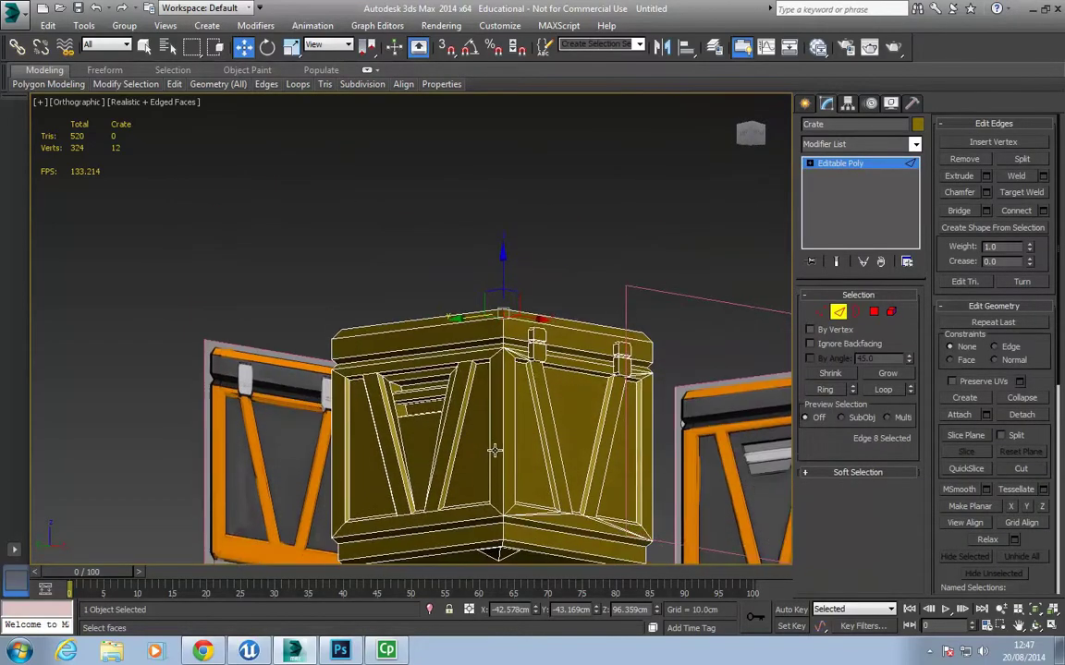
pyautogui.keyDown('ctrl'); pyautogui.click(503, 370); pyautogui.keyUp('ctrl')
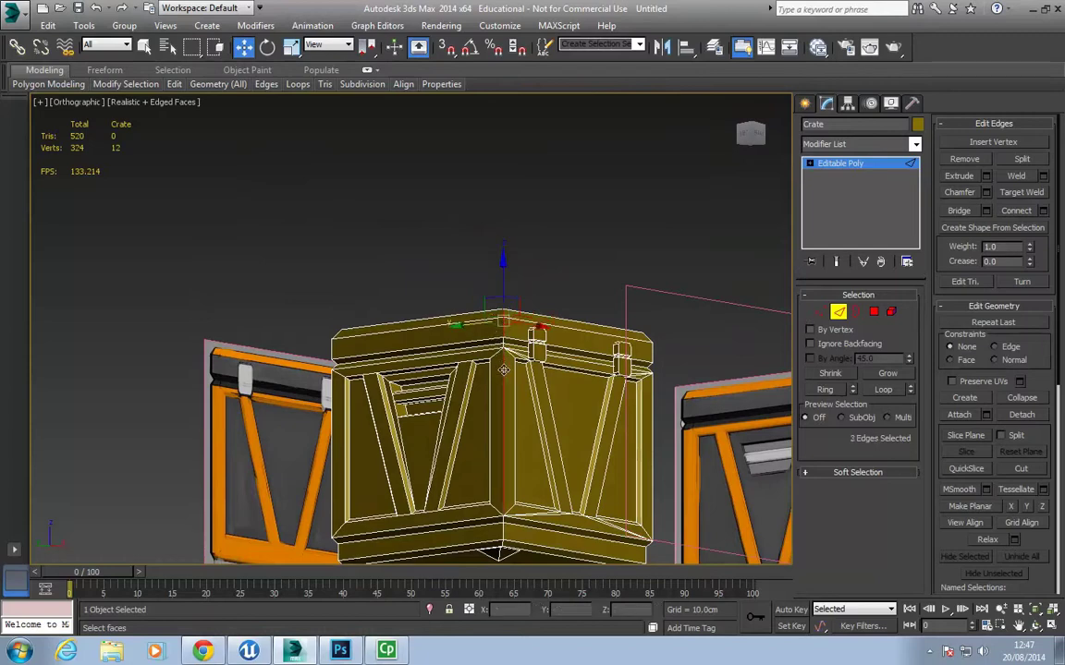
pyautogui.keyDown('ctrl'); pyautogui.click(502, 531); pyautogui.keyUp('ctrl')
pyautogui.keyDown('alt'); pyautogui.moveTo(628, 483); pyautogui.dragTo(464, 500, button='middle'); pyautogui.keyUp('alt')
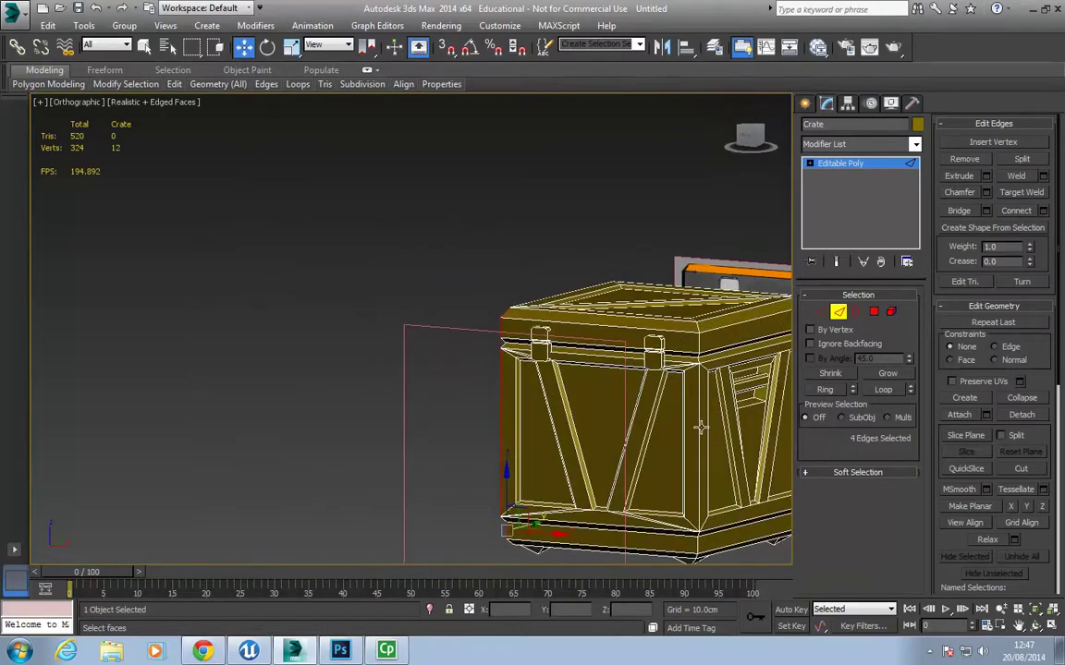
pyautogui.keyDown('ctrl'); pyautogui.click(700, 428); pyautogui.keyUp('ctrl')
pyautogui.keyDown('ctrl'); pyautogui.click(698, 337); pyautogui.keyUp('ctrl')
pyautogui.hotkey('ctrl', 'z')
pyautogui.keyDown('ctrl'); pyautogui.click(699, 345); pyautogui.keyUp('ctrl')
# Add the vertical edges of the two rear corners to the selection and extend it with Loop.
pyautogui.keyDown('alt'); pyautogui.moveTo(614, 362); pyautogui.dragTo(420, 410, button='middle'); pyautogui.keyUp('alt')
pyautogui.keyDown('ctrl'); pyautogui.click(514, 384); pyautogui.keyUp('ctrl')
pyautogui.keyDown('ctrl'); pyautogui.click(515, 455); pyautogui.keyUp('ctrl')
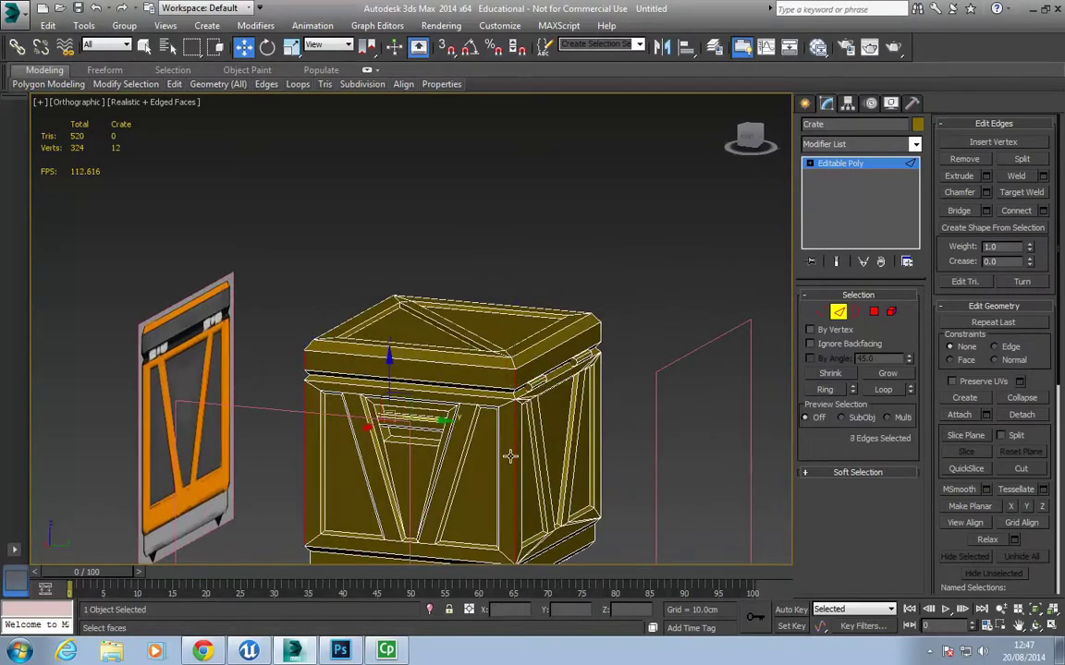
pyautogui.moveTo(511, 456); pyautogui.dragTo(511, 404, button='middle')
pyautogui.keyDown('ctrl'); pyautogui.click(515, 522); pyautogui.keyUp('ctrl')
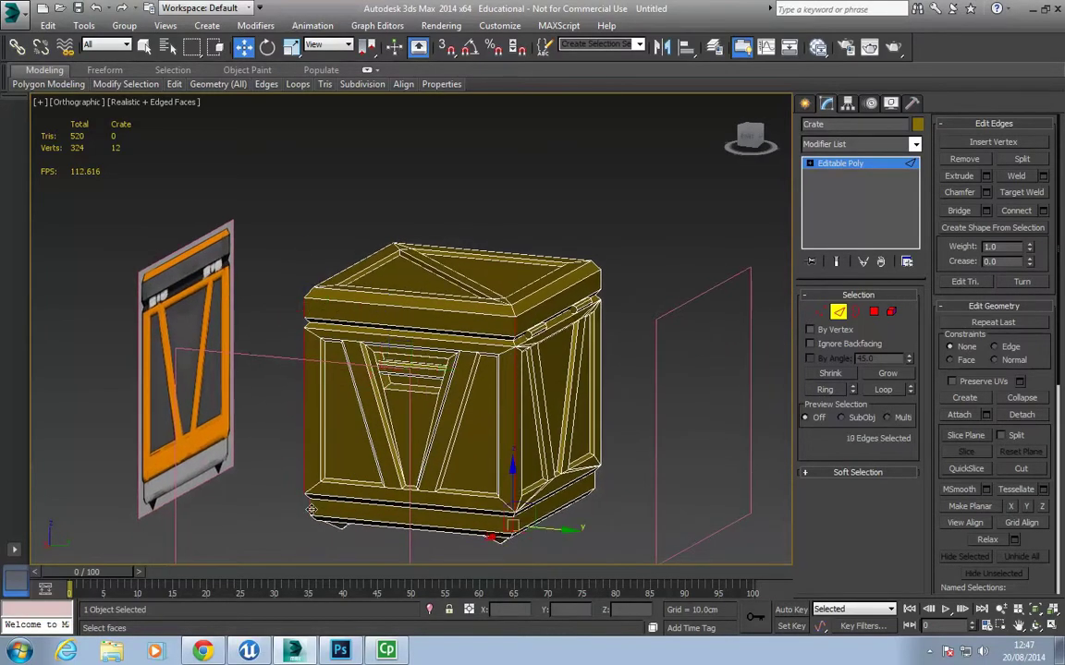
pyautogui.keyDown('alt'); pyautogui.moveTo(311, 509); pyautogui.dragTo(489, 579, button='middle'); pyautogui.keyUp('alt')
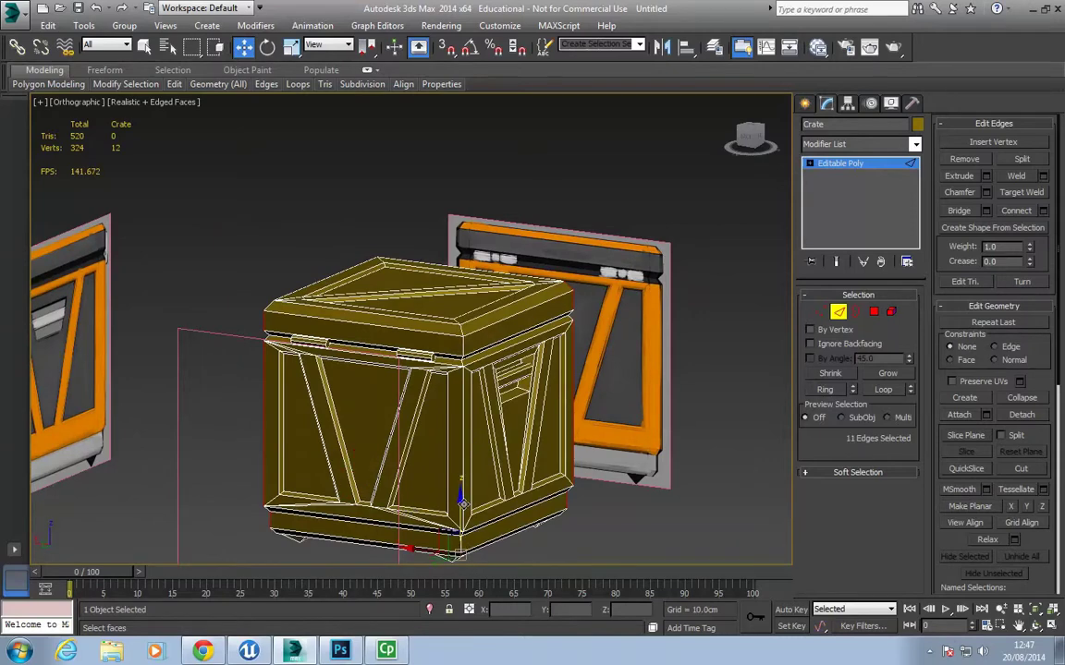
pyautogui.keyDown('ctrl'); pyautogui.click(464, 536); pyautogui.keyUp('ctrl')
pyautogui.keyDown('ctrl'); pyautogui.click(465, 365); pyautogui.keyUp('ctrl')
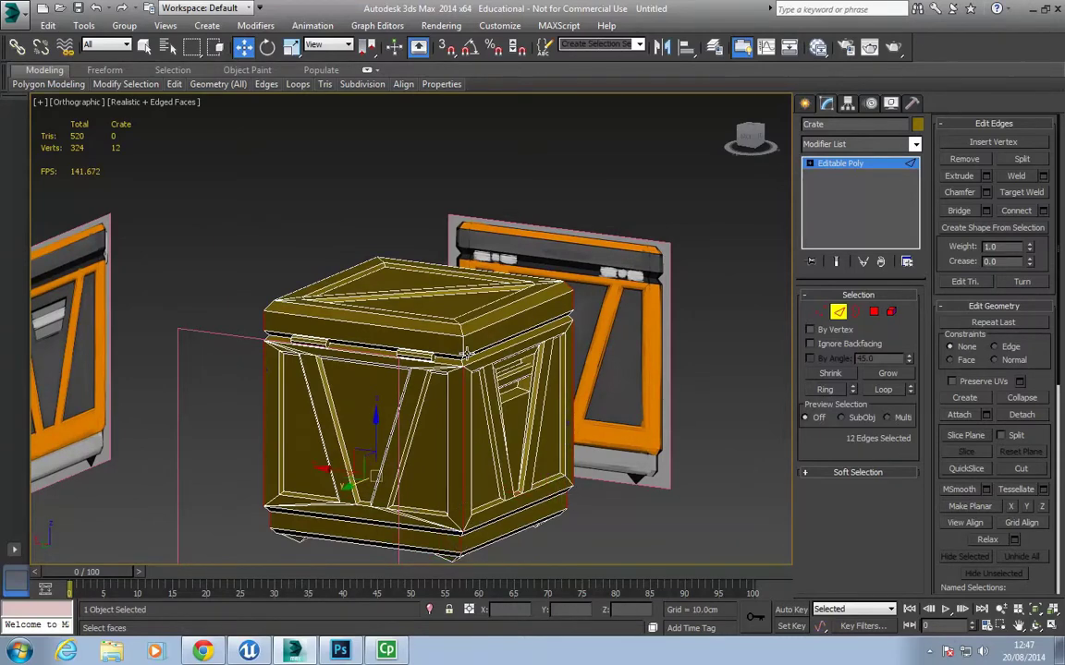
pyautogui.click(882, 390)
# Try chamfering the crate's selected corner edge loops with two segments, and undo the chamfer.
pyautogui.keyDown('alt'); pyautogui.moveTo(489, 450); pyautogui.dragTo(160, 464, button='middle'); pyautogui.keyUp('alt')
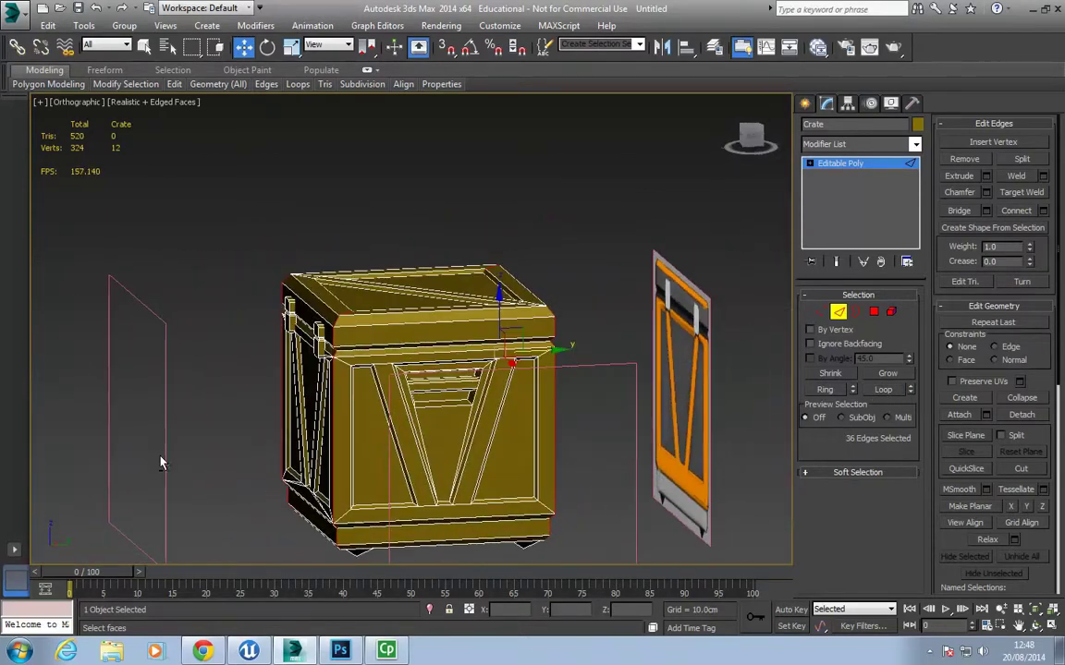
pyautogui.click(986, 193)
pyautogui.keyDown('alt'); pyautogui.moveTo(545, 271); pyautogui.dragTo(428, 369, button='middle'); pyautogui.keyUp('alt')
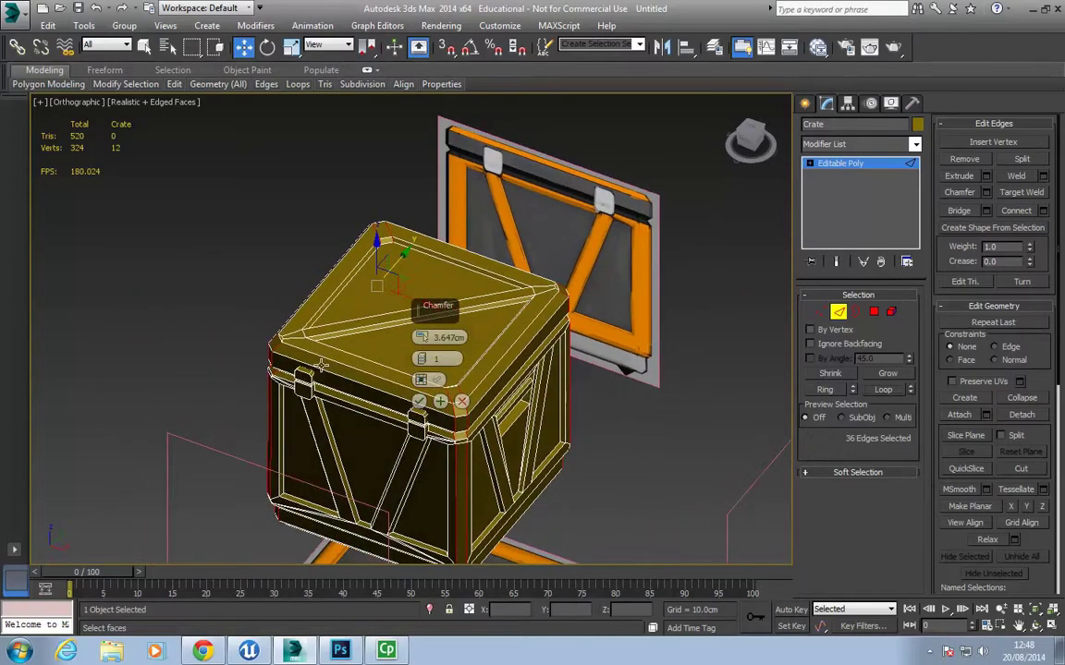
pyautogui.click(421, 355)
pyautogui.keyDown('alt'); pyautogui.moveTo(422, 361); pyautogui.dragTo(487, 446, button='middle'); pyautogui.keyUp('alt')
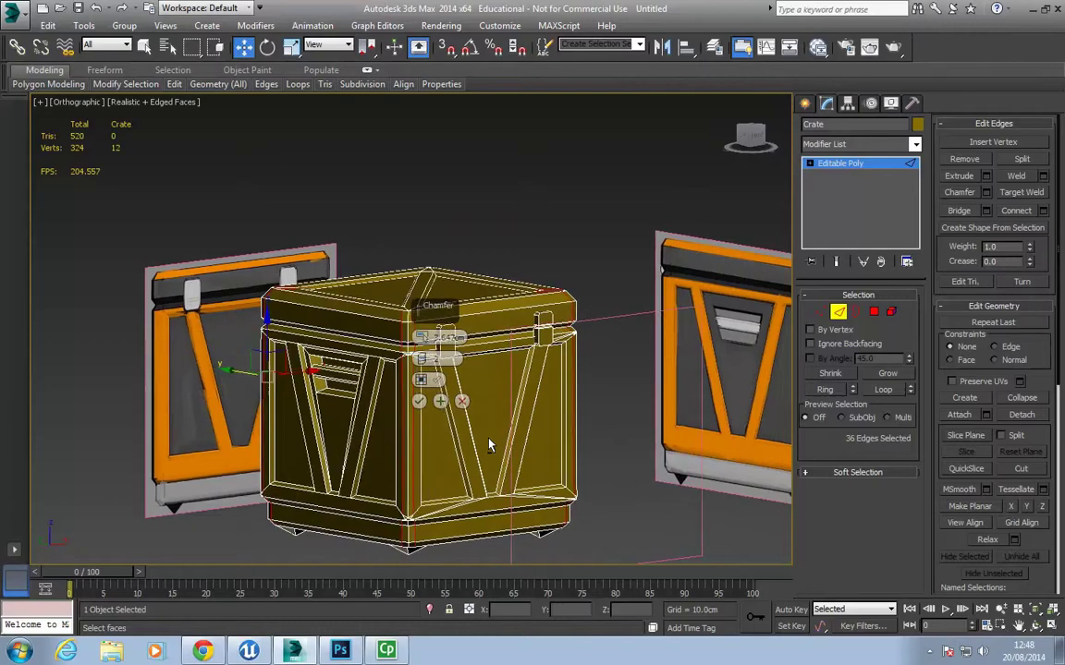
pyautogui.click(421, 403)
pyautogui.keyDown('alt'); pyautogui.moveTo(422, 403); pyautogui.dragTo(459, 444, button='middle'); pyautogui.keyUp('alt')
pyautogui.scroll(3, 456, 469)
pyautogui.scroll(3, 473, 478)
pyautogui.scroll(-3, 472, 436)
pyautogui.hotkey('ctrl', 'z')
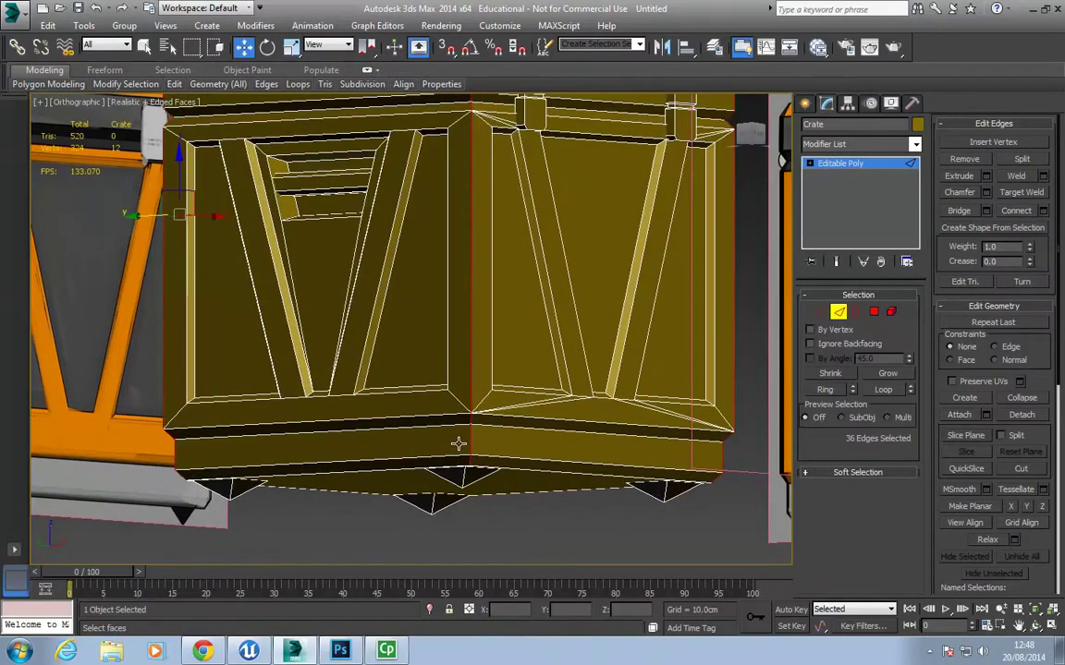
pyautogui.click(838, 312)
pyautogui.scroll(4, 568, 402)
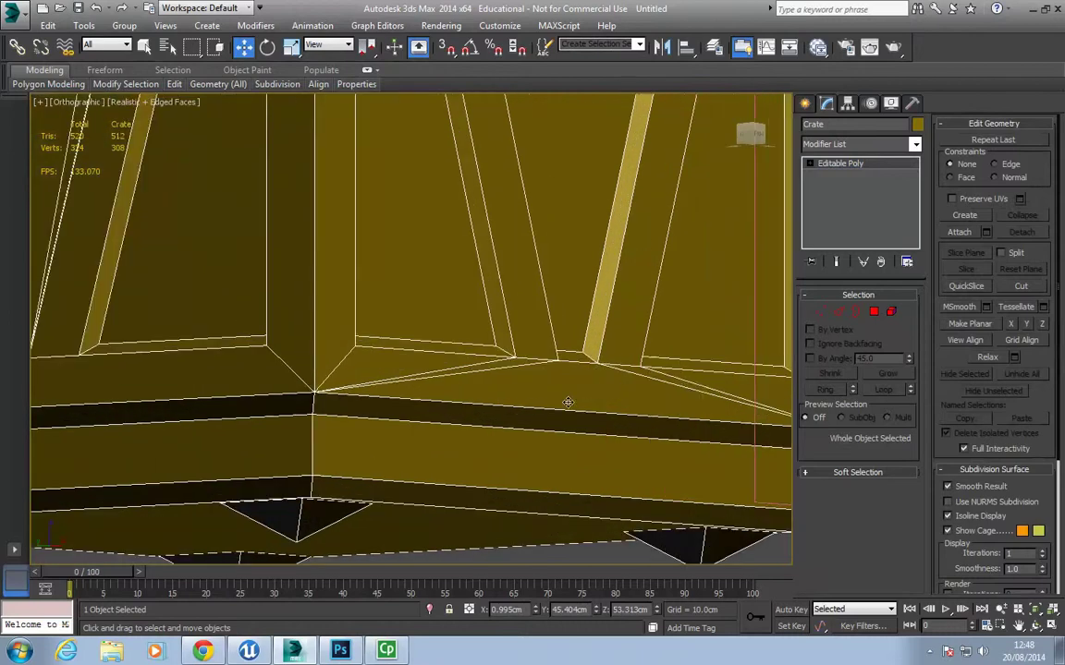
# Remove the stray diagonal edges running into the crate body's lower corner beside the framed panels.
pyautogui.click(838, 312)
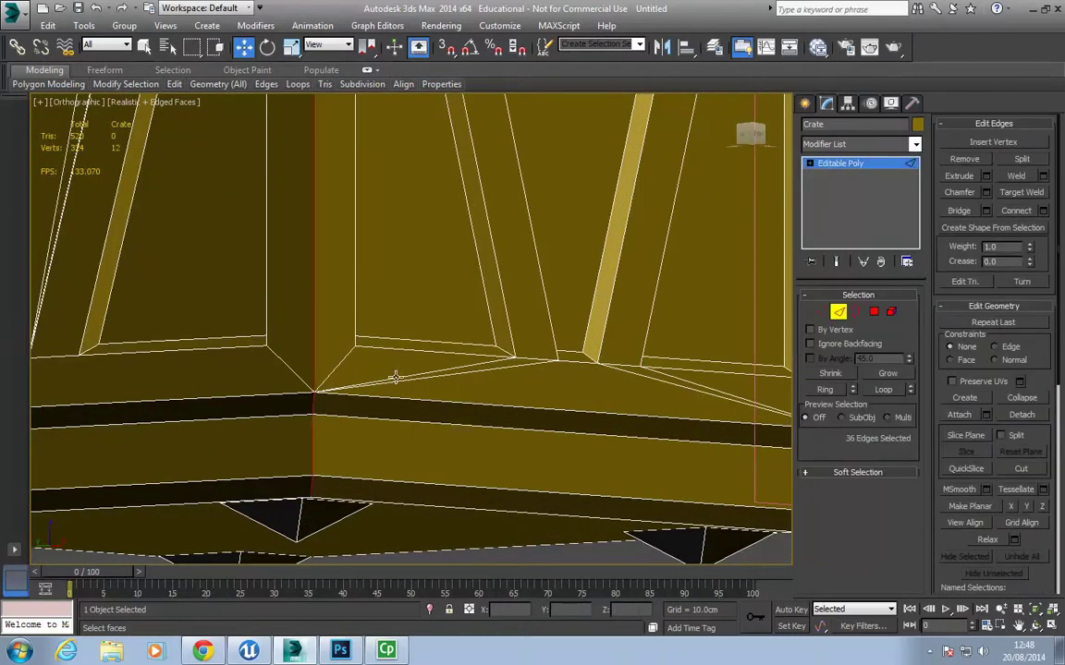
pyautogui.click(395, 377)
pyautogui.press('BackSpace')
pyautogui.click(399, 381)
pyautogui.press('BackSpace')
pyautogui.click(327, 382)
pyautogui.press('BackSpace')
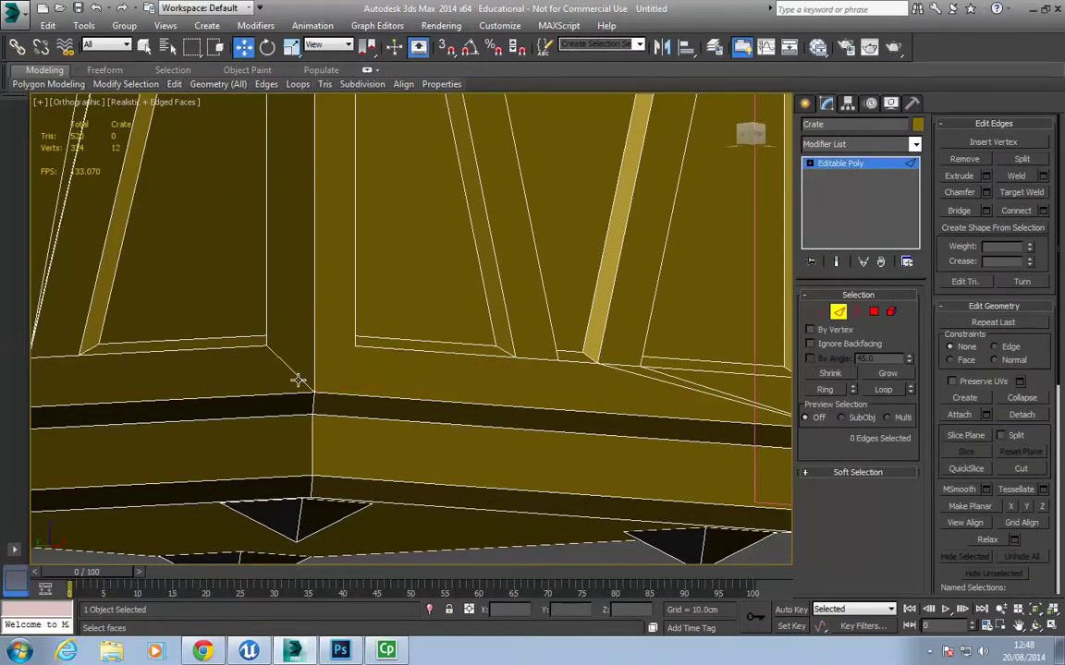
# Select the diagonal edges running from the panel frames into the body's remaining bottom corners and remove them.
pyautogui.scroll(-3, 321, 351)
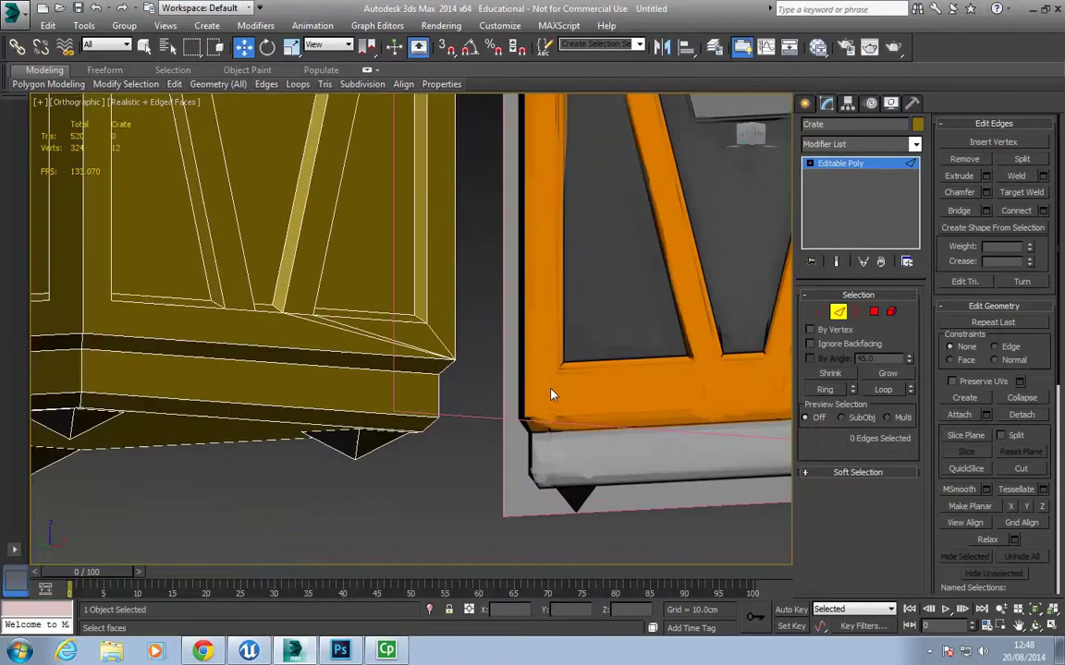
pyautogui.click(401, 346)
pyautogui.keyDown('ctrl'); pyautogui.click(380, 336); pyautogui.keyUp('ctrl')
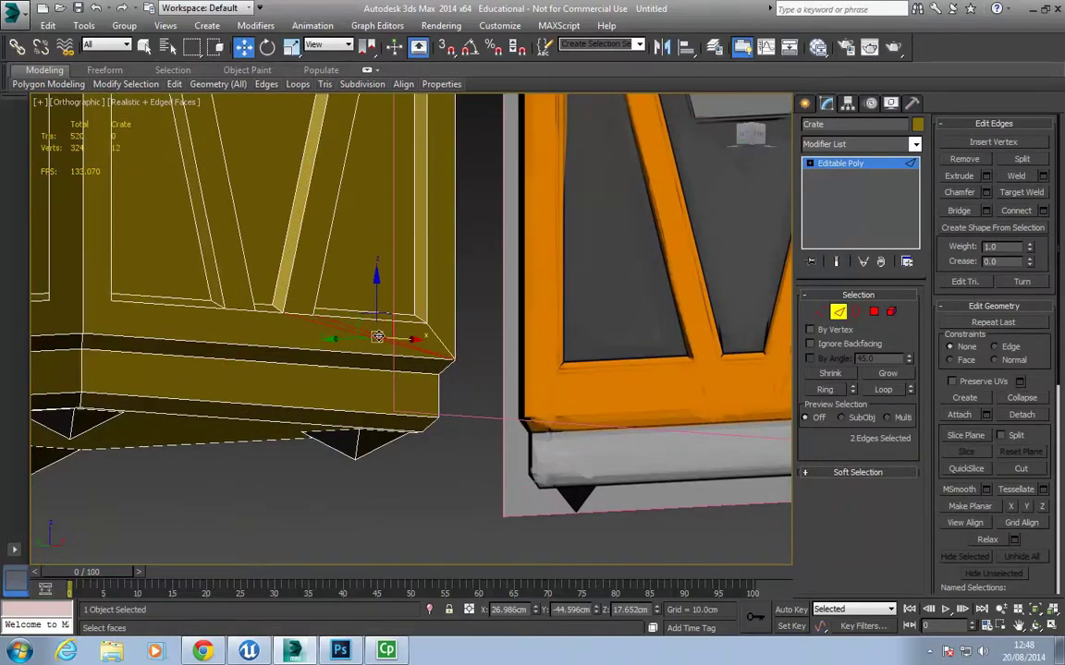
pyautogui.keyDown('ctrl'); pyautogui.click(430, 330); pyautogui.keyUp('ctrl')
pyautogui.keyDown('alt'); pyautogui.moveTo(438, 336); pyautogui.dragTo(274, 375, button='middle'); pyautogui.keyUp('alt')
pyautogui.keyDown('ctrl'); pyautogui.click(432, 352); pyautogui.keyUp('ctrl')
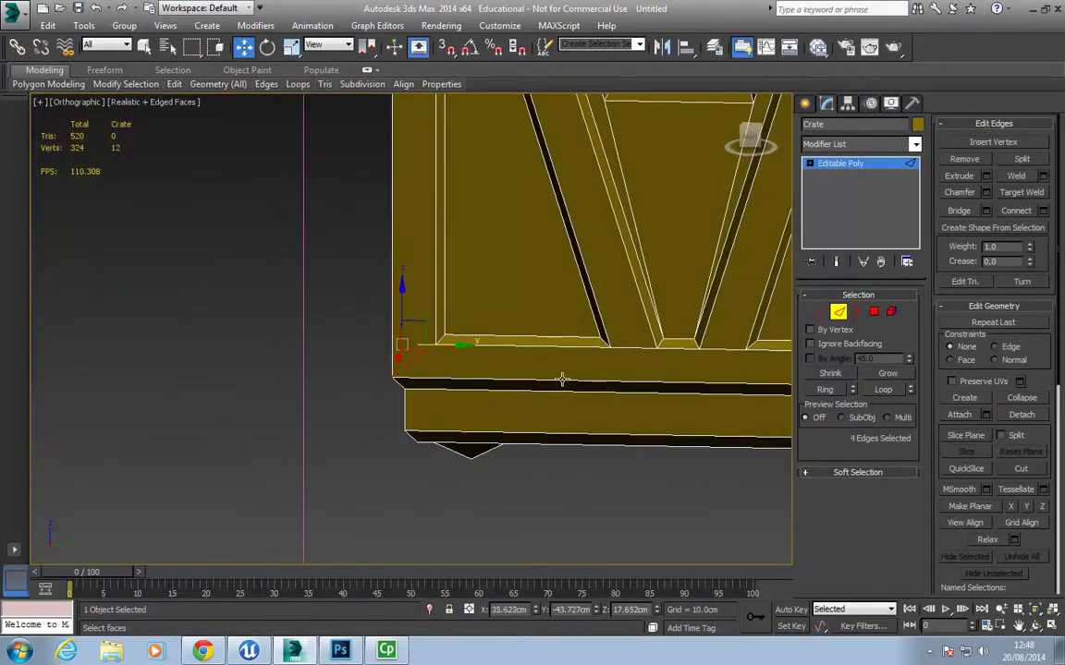
pyautogui.moveTo(561, 379); pyautogui.dragTo(219, 410, button='middle')
pyautogui.keyDown('ctrl'); pyautogui.click(605, 398); pyautogui.keyUp('ctrl')
pyautogui.keyDown('alt'); pyautogui.moveTo(605, 398); pyautogui.dragTo(552, 416, button='middle'); pyautogui.keyUp('alt')
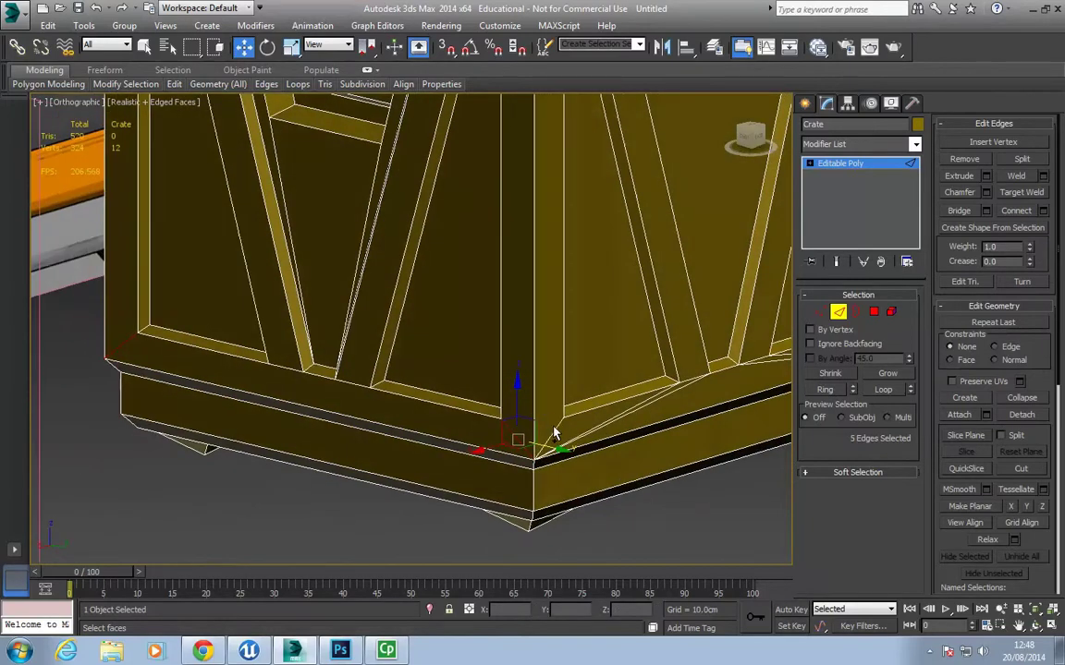
pyautogui.keyDown('ctrl'); pyautogui.click(554, 431); pyautogui.keyUp('ctrl')
pyautogui.keyDown('ctrl'); pyautogui.click(618, 422); pyautogui.keyUp('ctrl')
pyautogui.moveTo(632, 418); pyautogui.dragTo(392, 434, button='middle')
pyautogui.keyDown('ctrl'); pyautogui.click(561, 377); pyautogui.keyUp('ctrl')
pyautogui.keyDown('ctrl'); pyautogui.click(563, 371); pyautogui.keyUp('ctrl')
pyautogui.keyDown('ctrl'); pyautogui.click(650, 350); pyautogui.keyUp('ctrl')
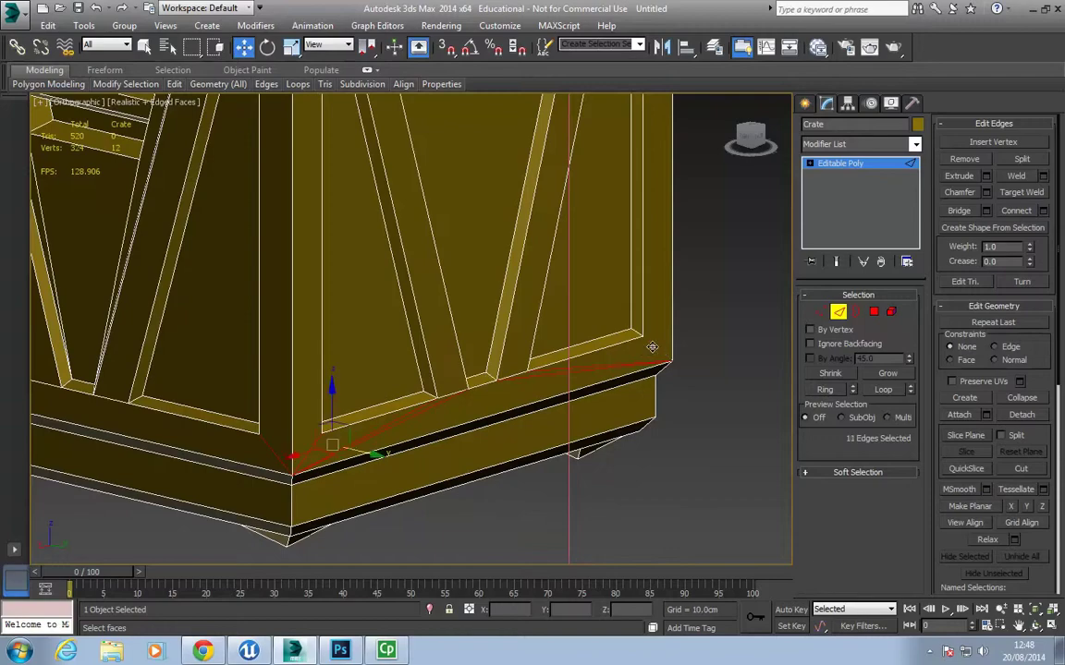
pyautogui.press('BackSpace')
# Select the diagonal edges running from the panel frames into the body's top corners on the hinge side.
pyautogui.scroll(2, 658, 338)
pyautogui.scroll(-6, 681, 268)
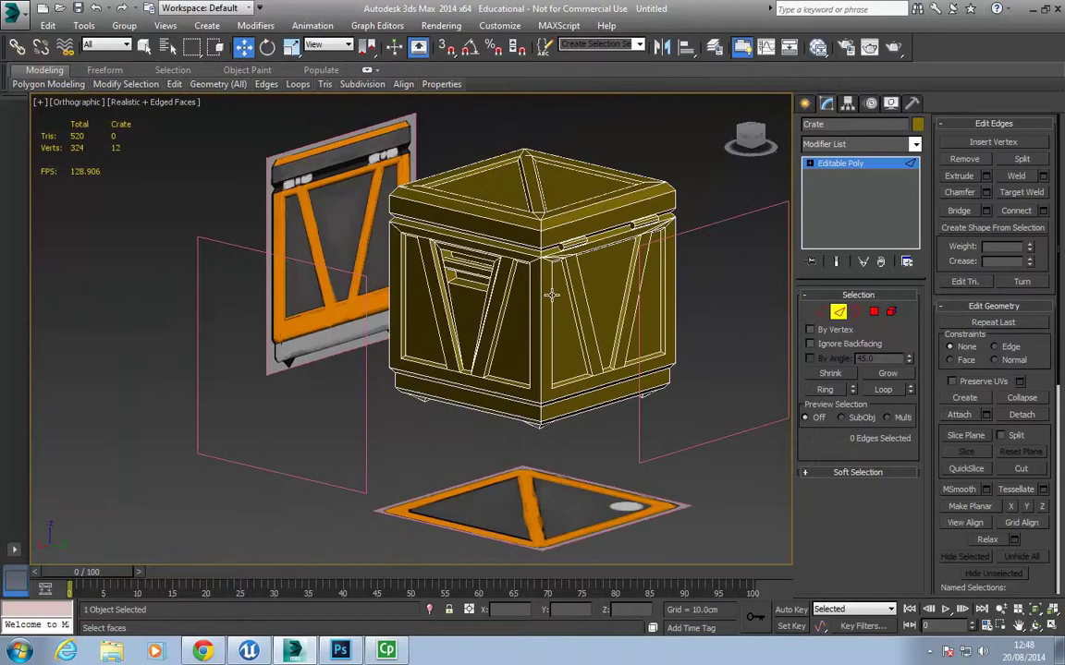
pyautogui.scroll(2, 551, 297)
pyautogui.moveTo(551, 297); pyautogui.dragTo(514, 464, button='middle')
pyautogui.scroll(3, 514, 465)
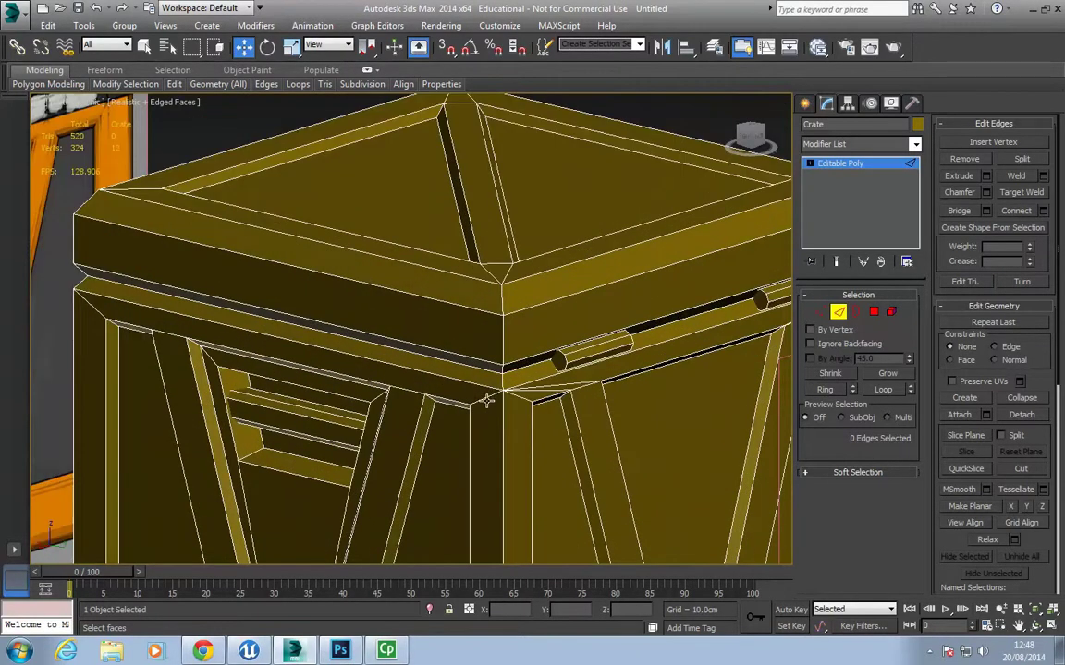
pyautogui.click(486, 399)
pyautogui.keyDown('ctrl'); pyautogui.click(522, 399); pyautogui.keyUp('ctrl')
pyautogui.keyDown('ctrl'); pyautogui.click(535, 391); pyautogui.keyUp('ctrl')
pyautogui.keyDown('ctrl'); pyautogui.click(543, 387); pyautogui.keyUp('ctrl')
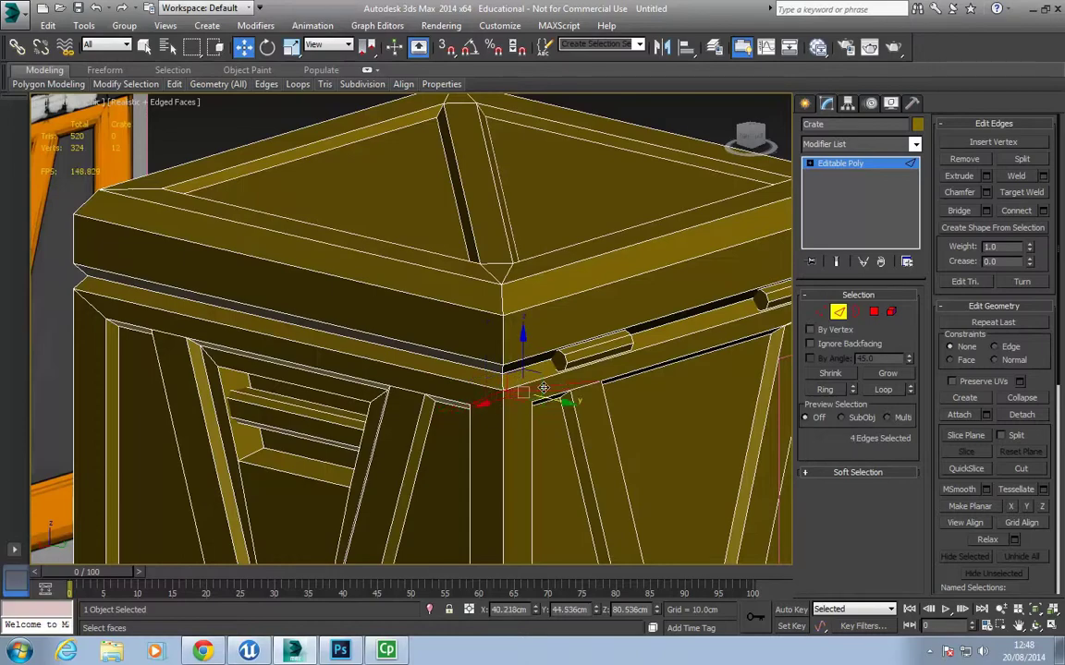
pyautogui.moveTo(680, 356); pyautogui.dragTo(441, 355, button='middle')
pyautogui.keyDown('ctrl'); pyautogui.click(588, 305); pyautogui.keyUp('ctrl')
pyautogui.keyDown('ctrl'); pyautogui.click(602, 302); pyautogui.keyUp('ctrl')
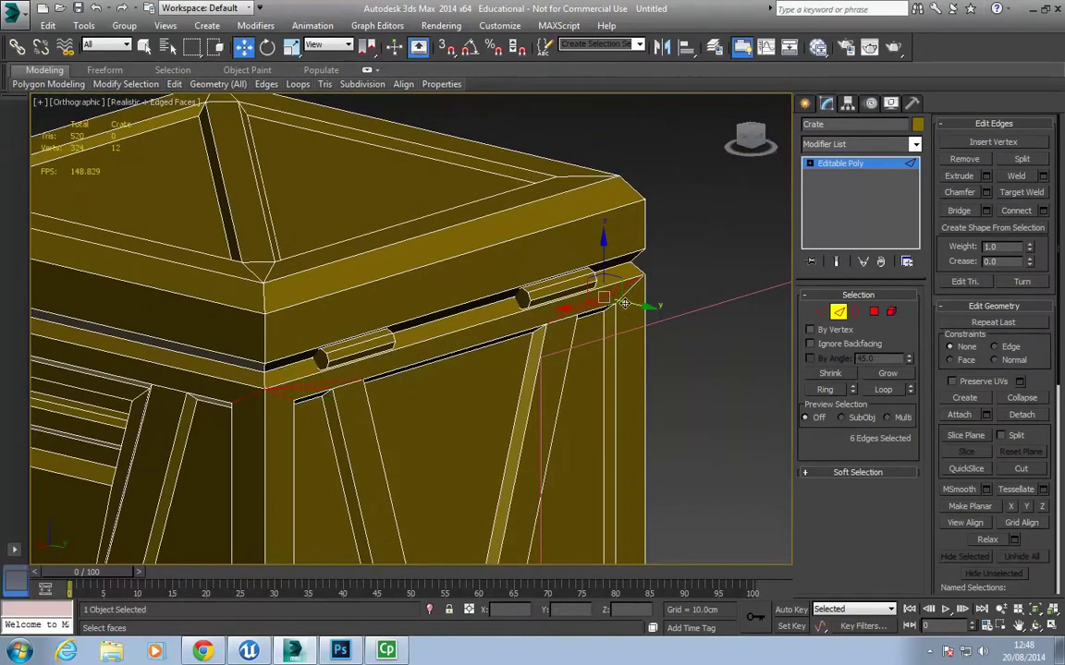
# Add the diagonal edges at the top corners of the vented and clasp sides to the selection and remove them.
pyautogui.keyDown('alt'); pyautogui.moveTo(625, 303); pyautogui.dragTo(436, 316, button='middle'); pyautogui.keyUp('alt')
pyautogui.moveTo(559, 443); pyautogui.dragTo(231, 404, button='middle')
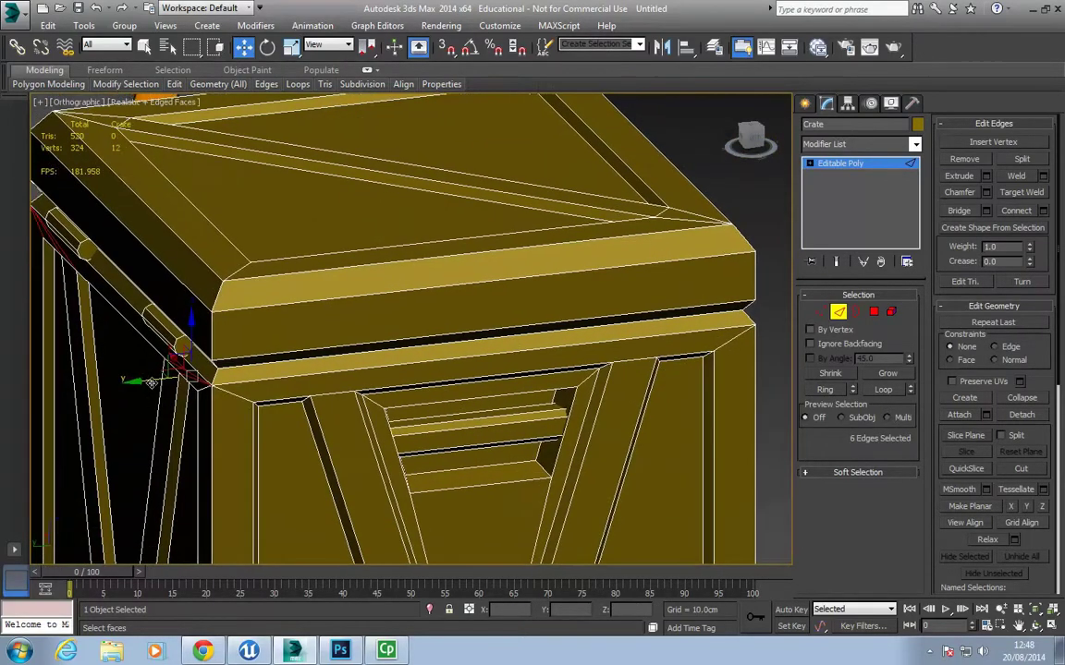
pyautogui.keyDown('ctrl'); pyautogui.click(221, 391); pyautogui.keyUp('ctrl')
pyautogui.keyDown('ctrl'); pyautogui.click(723, 348); pyautogui.keyUp('ctrl')
pyautogui.keyDown('alt'); pyautogui.moveTo(696, 368); pyautogui.dragTo(439, 286, button='middle'); pyautogui.keyUp('alt')
pyautogui.keyDown('ctrl'); pyautogui.click(237, 341); pyautogui.keyUp('ctrl')
pyautogui.keyDown('ctrl'); pyautogui.click(267, 331); pyautogui.keyUp('ctrl')
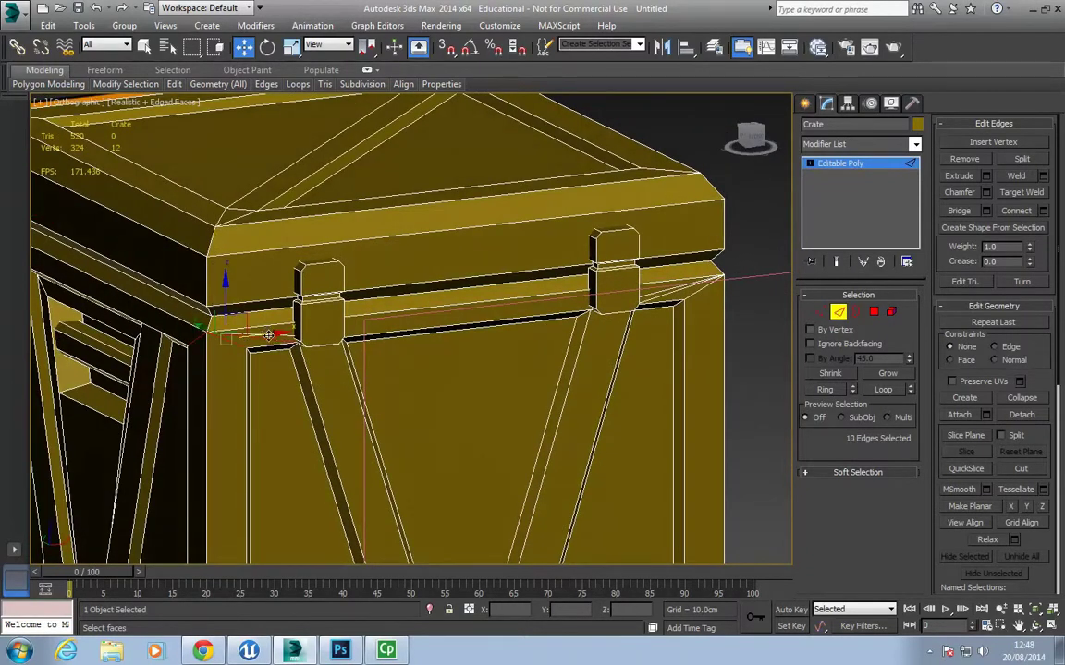
pyautogui.keyDown('ctrl'); pyautogui.click(647, 329); pyautogui.keyUp('ctrl')
pyautogui.keyDown('ctrl'); pyautogui.click(673, 294); pyautogui.keyUp('ctrl')
pyautogui.keyDown('ctrl'); pyautogui.click(668, 291); pyautogui.keyUp('ctrl')
pyautogui.keyDown('ctrl'); pyautogui.click(696, 295); pyautogui.keyUp('ctrl')
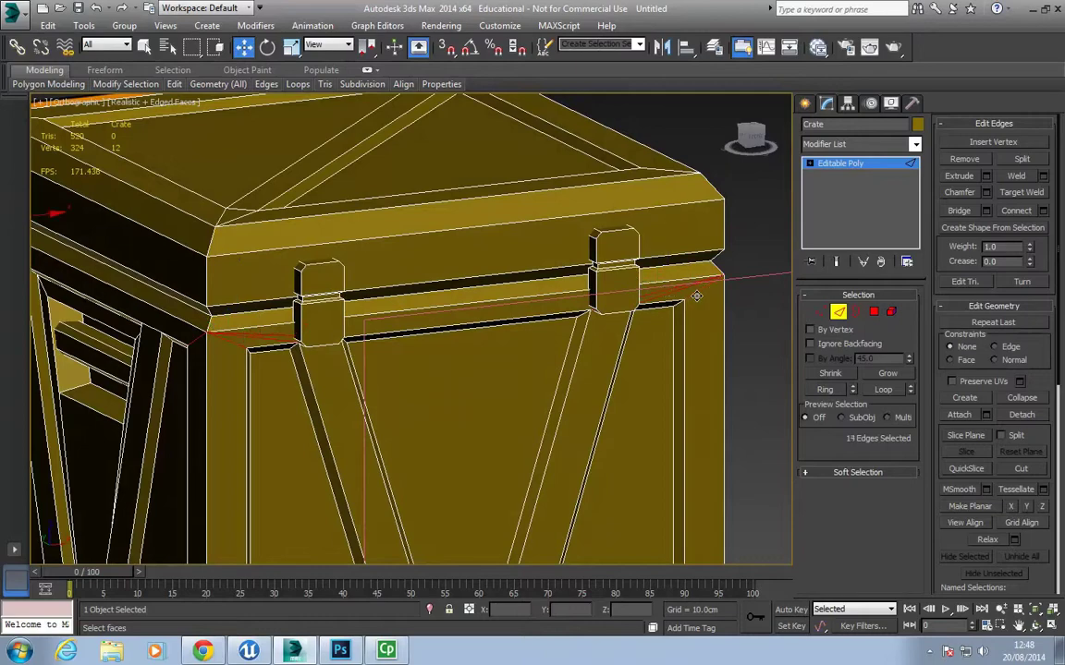
pyautogui.click(704, 298)
pyautogui.scroll(2, 688, 300)
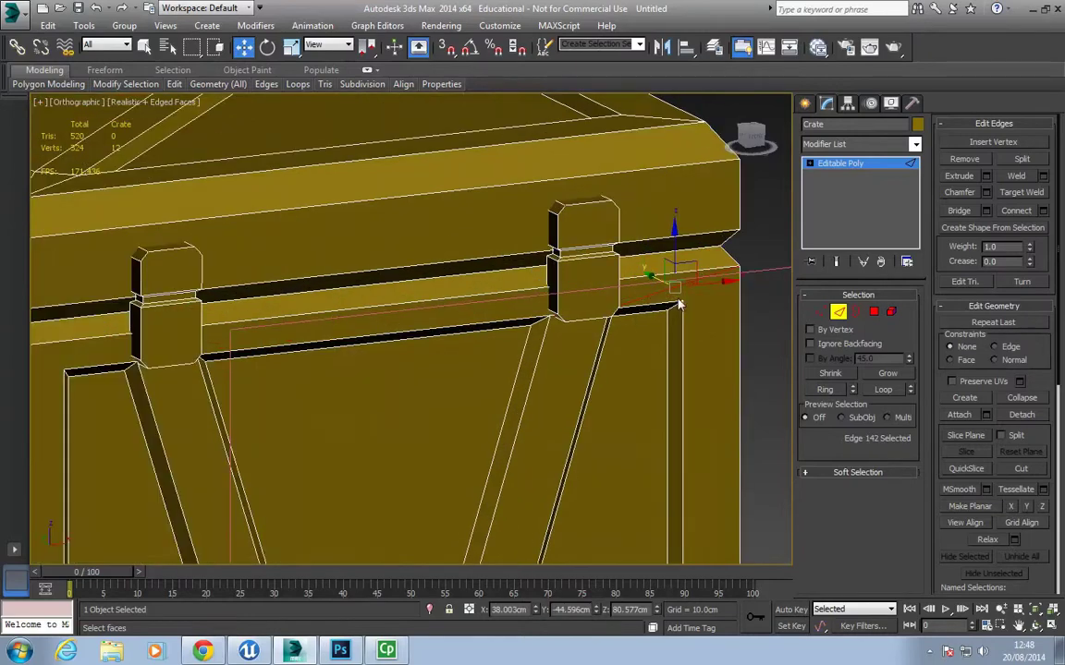
# Select the vertical edges of the lid, body and base at three of the crate's corners.
pyautogui.scroll(-2, 678, 303)
pyautogui.keyDown('alt'); pyautogui.moveTo(677, 303); pyautogui.dragTo(774, 326, button='middle'); pyautogui.keyUp('alt')
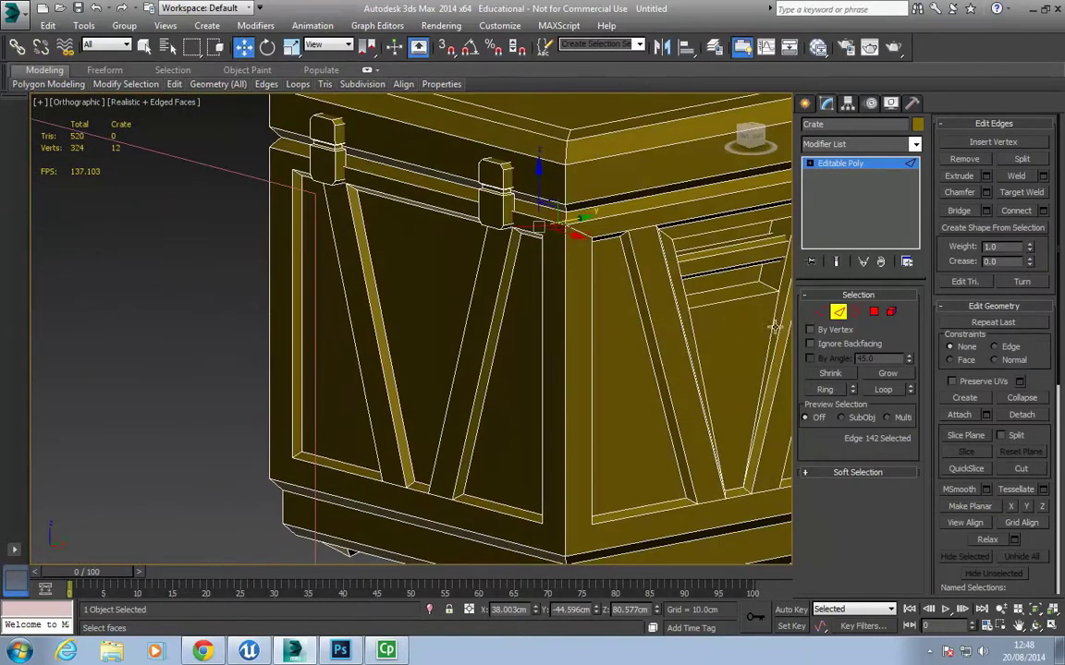
pyautogui.keyDown('ctrl'); pyautogui.click(565, 407); pyautogui.keyUp('ctrl')
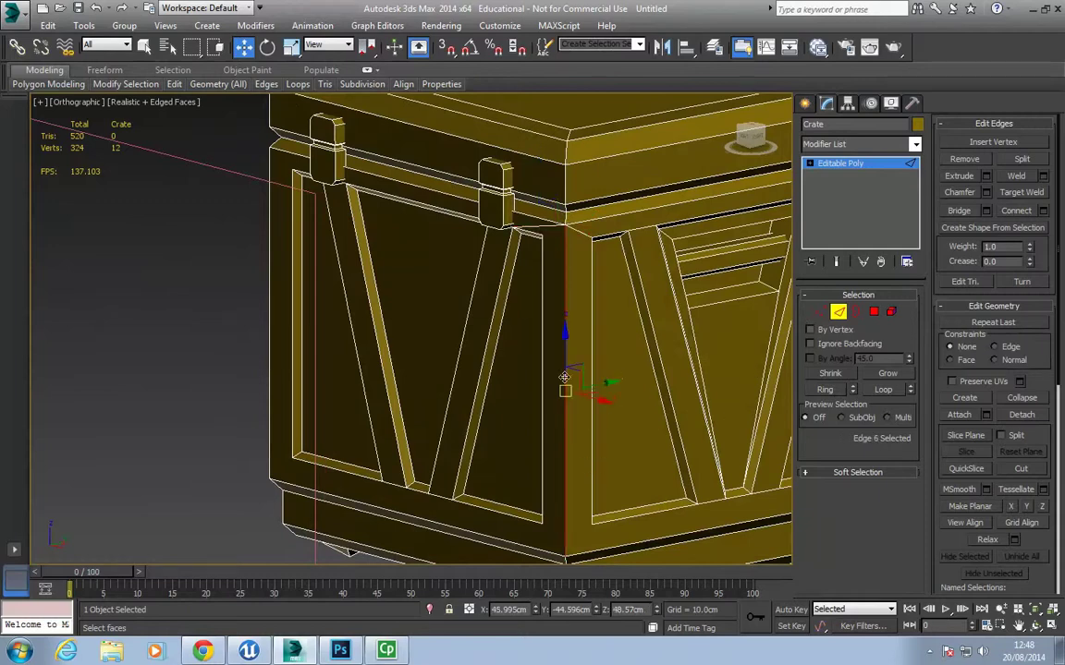
pyautogui.keyDown('ctrl'); pyautogui.click(268, 109); pyautogui.keyUp('ctrl')
pyautogui.moveTo(529, 480); pyautogui.dragTo(511, 434, button='middle')
pyautogui.keyDown('ctrl'); pyautogui.click(548, 529); pyautogui.keyUp('ctrl')
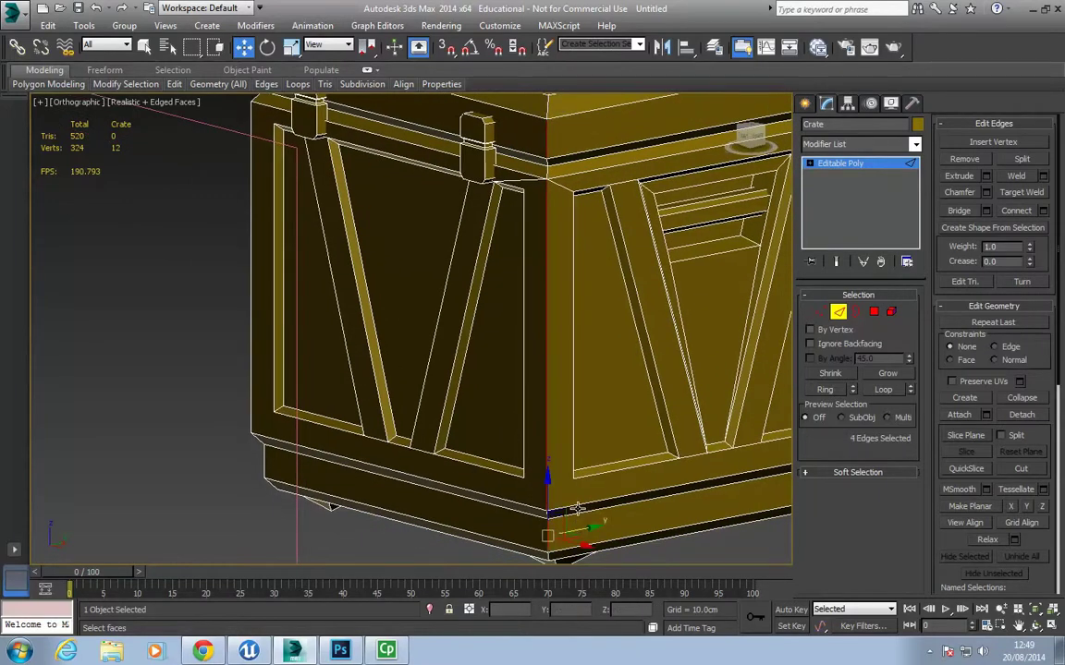
pyautogui.moveTo(744, 401); pyautogui.dragTo(572, 447, button='middle')
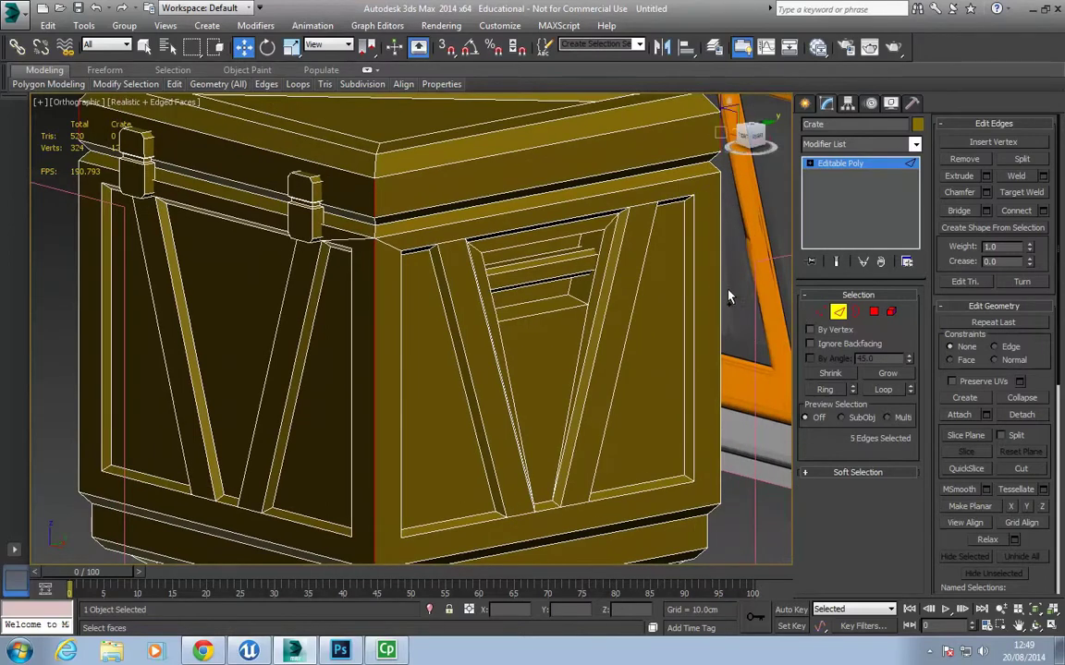
pyautogui.keyDown('ctrl'); pyautogui.click(721, 385); pyautogui.keyUp('ctrl')
pyautogui.keyDown('ctrl'); pyautogui.click(705, 526); pyautogui.keyUp('ctrl')
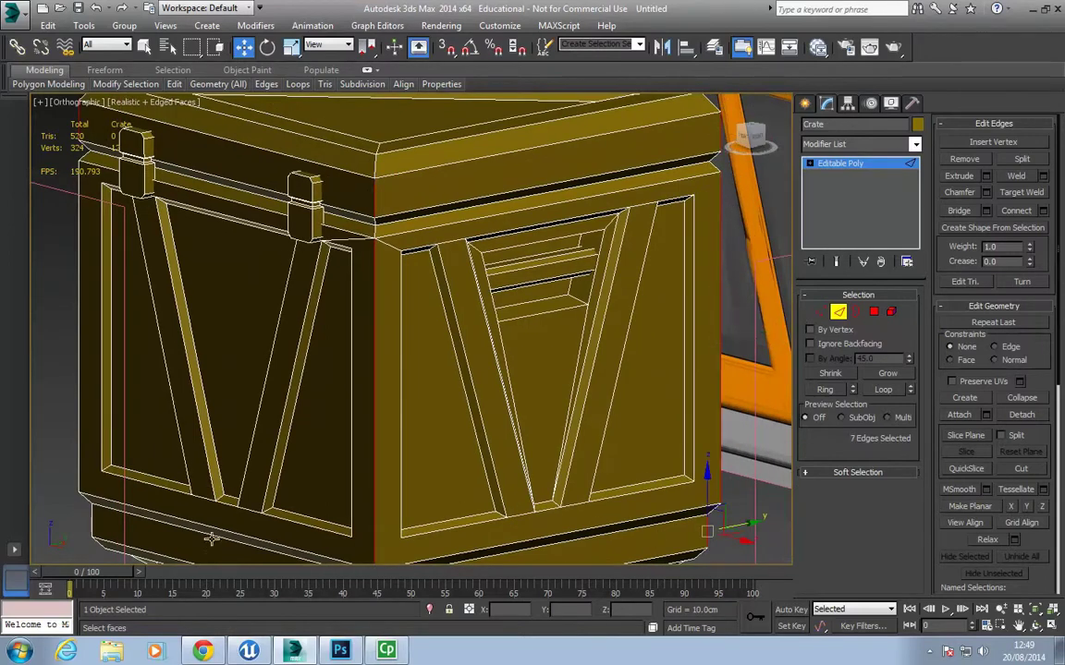
pyautogui.keyDown('ctrl'); pyautogui.click(93, 525); pyautogui.keyUp('ctrl')
pyautogui.keyDown('ctrl'); pyautogui.click(79, 442); pyautogui.keyUp('ctrl')
# Add the fourth corner's vertical lid, body and base edges to the selection and extend it with Loop.
pyautogui.moveTo(102, 170); pyautogui.dragTo(140, 263, button='middle')
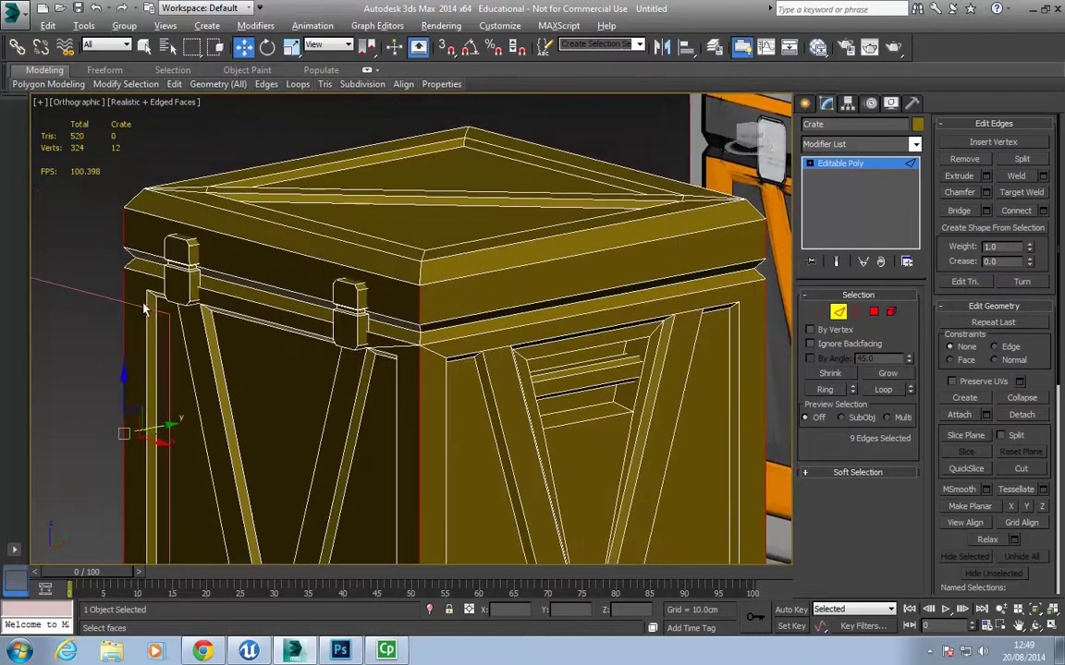
pyautogui.keyDown('alt'); pyautogui.moveTo(146, 307); pyautogui.dragTo(307, 344, button='middle'); pyautogui.keyUp('alt')
pyautogui.keyDown('ctrl'); pyautogui.click(231, 448); pyautogui.keyUp('ctrl')
pyautogui.keyDown('ctrl'); pyautogui.click(231, 500); pyautogui.keyUp('ctrl')
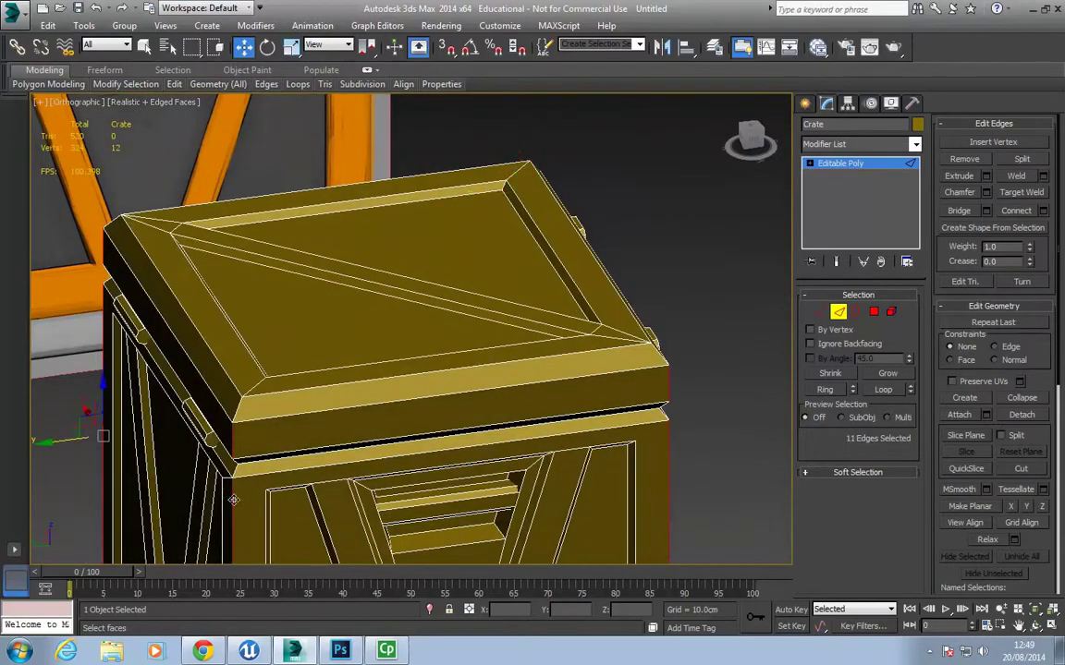
pyautogui.moveTo(231, 500); pyautogui.dragTo(258, 139, button='middle')
pyautogui.scroll(-3, 354, 393)
pyautogui.keyDown('ctrl'); pyautogui.click(305, 399); pyautogui.keyUp('ctrl')
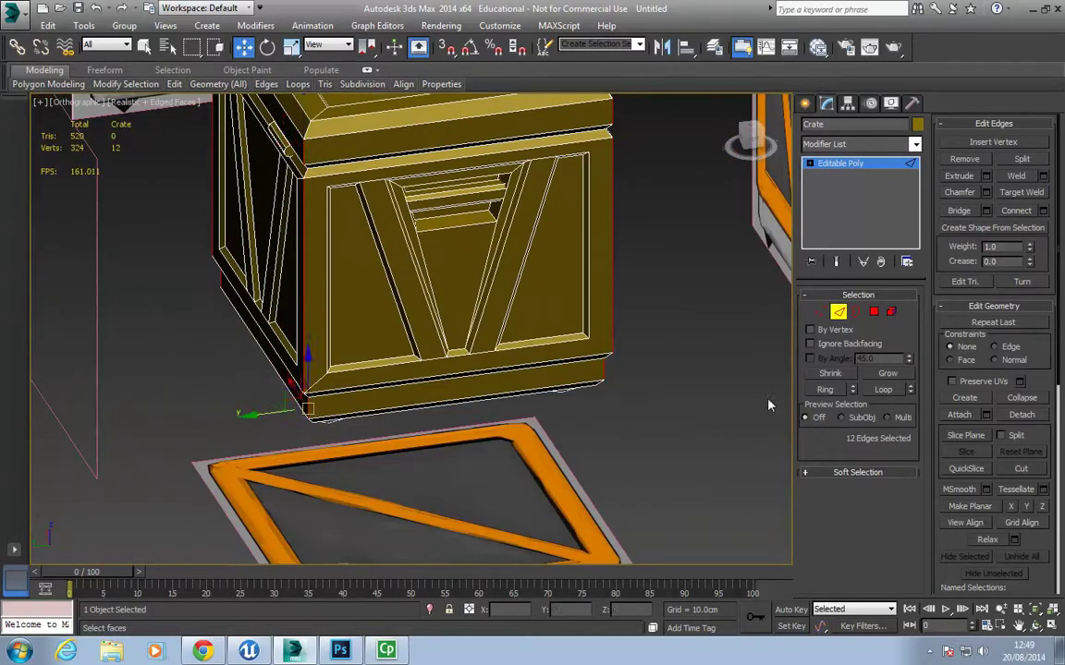
pyautogui.click(869, 390)
# Chamfer the selected corner edge loops by 3.647 cm with two segments.
pyautogui.click(986, 191)
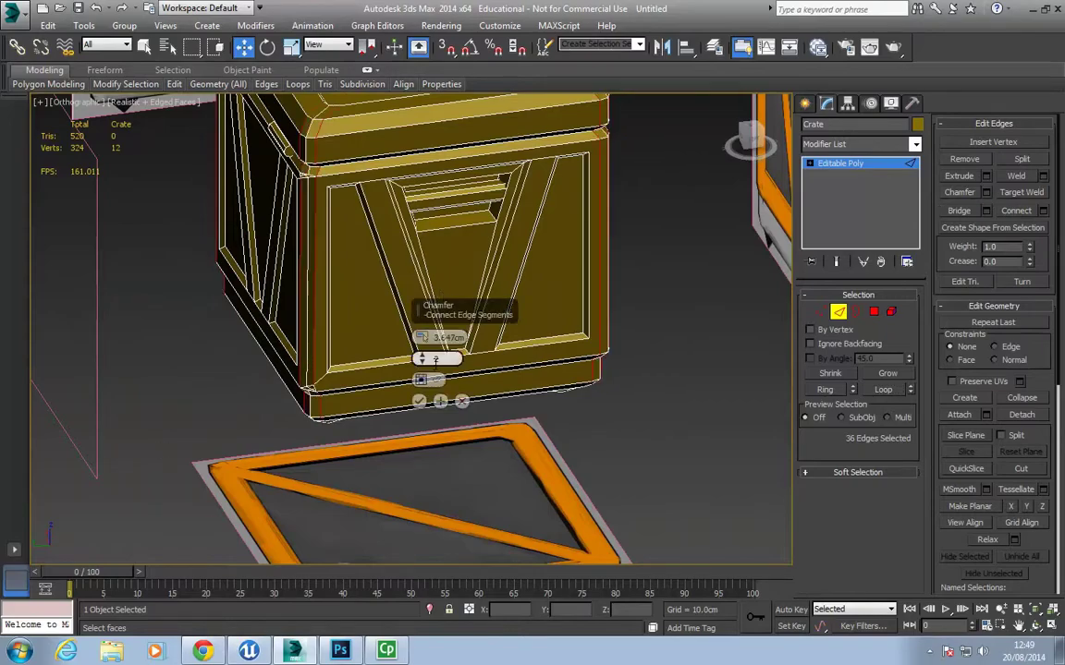
pyautogui.keyDown('alt'); pyautogui.moveTo(389, 444); pyautogui.dragTo(418, 453, button='middle'); pyautogui.keyUp('alt')
pyautogui.click(418, 403)
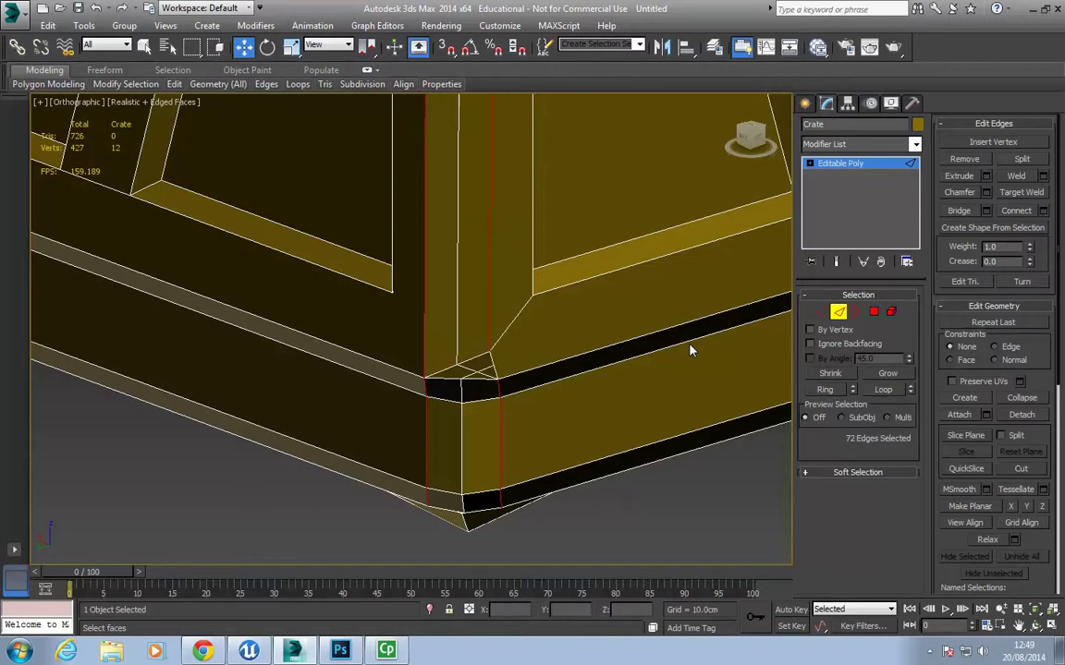
# Target Weld the stray vertices at the body's chamfered bottom corner onto the corner vertices of the ledge below.
pyautogui.click(823, 314)
pyautogui.click(874, 538)
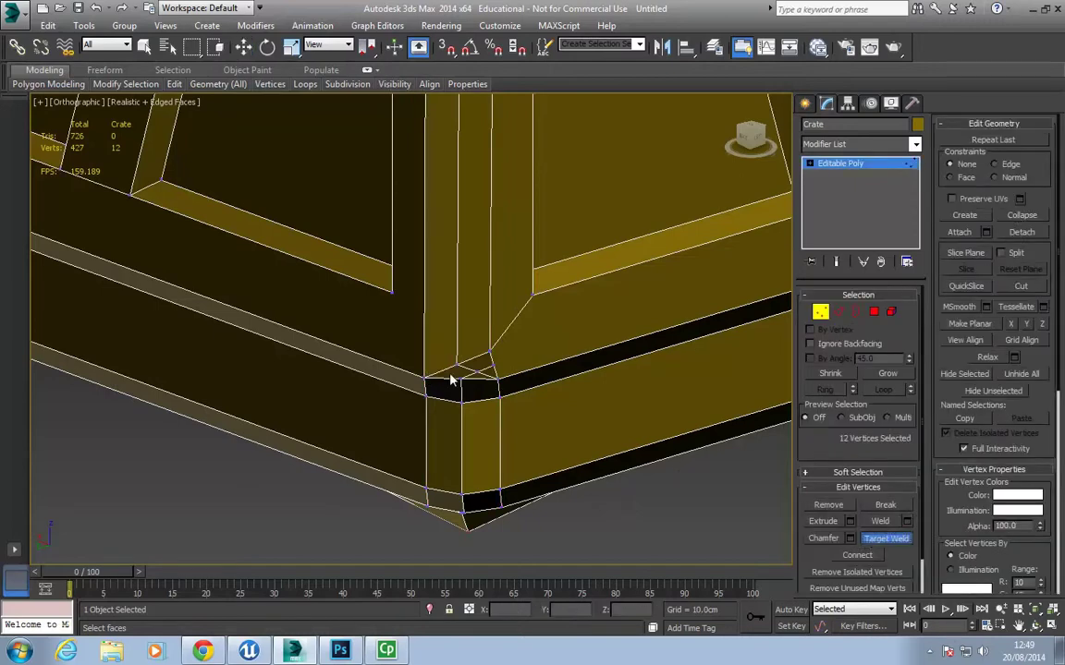
pyautogui.click(476, 372)
pyautogui.click(461, 379)
pyautogui.click(460, 378)
pyautogui.click(490, 352)
pyautogui.click(493, 365)
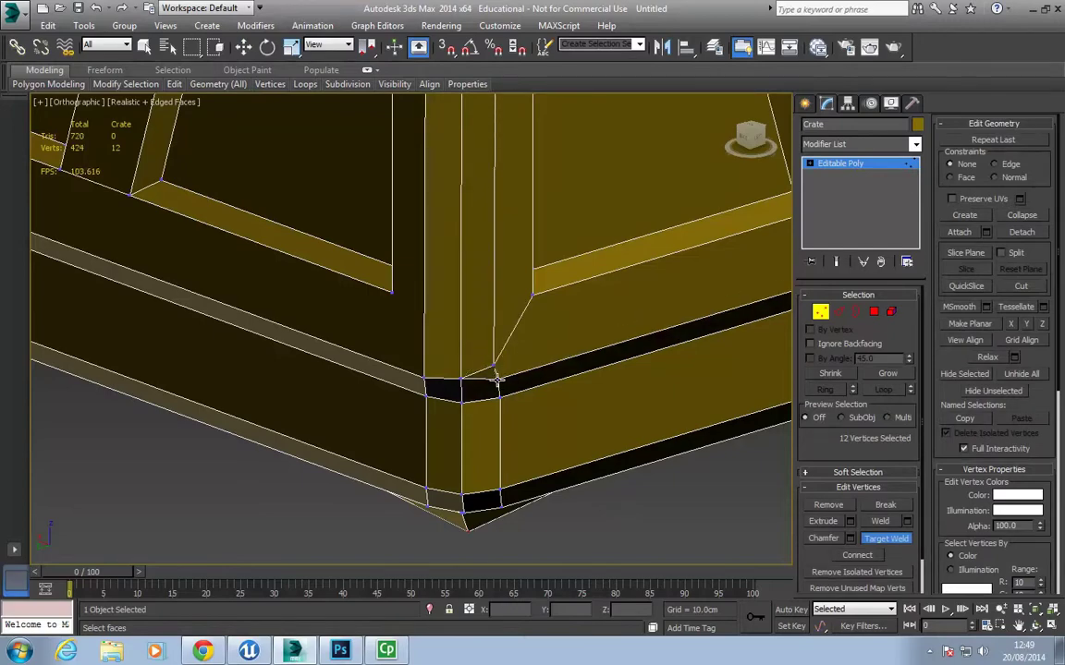
pyautogui.click(497, 380)
# Target Weld the stray vertices at the body's chamfered top corner beside the hinge onto the sloped rim's vertices.
pyautogui.scroll(-5, 497, 380)
pyautogui.keyDown('alt'); pyautogui.moveTo(497, 380); pyautogui.dragTo(432, 378, button='middle'); pyautogui.keyUp('alt')
pyautogui.scroll(6, 570, 353)
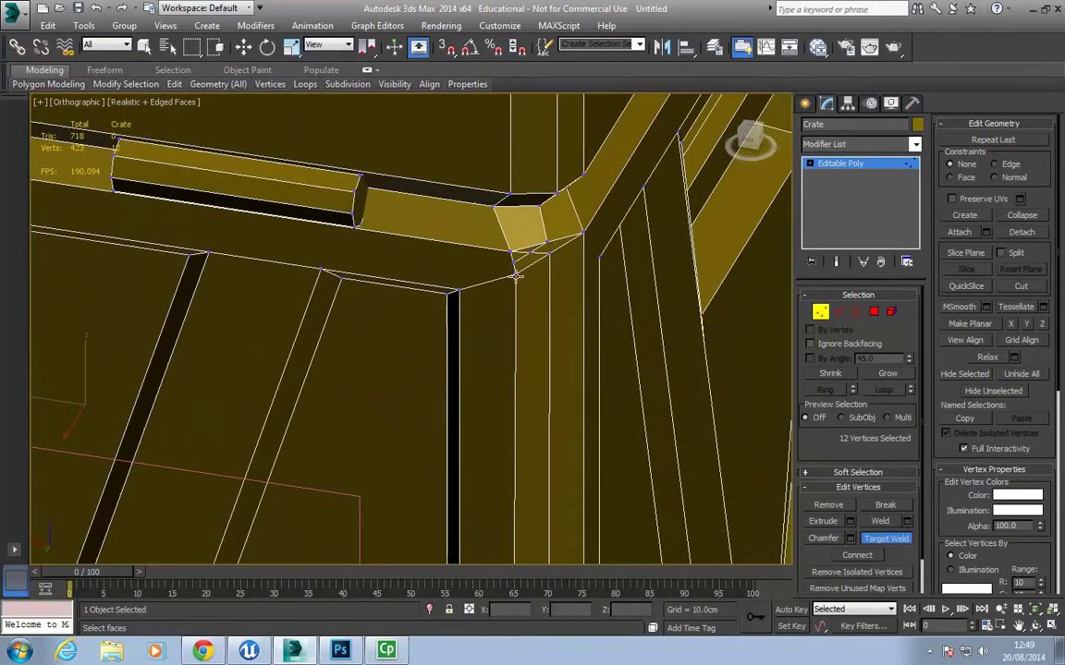
pyautogui.click(508, 253)
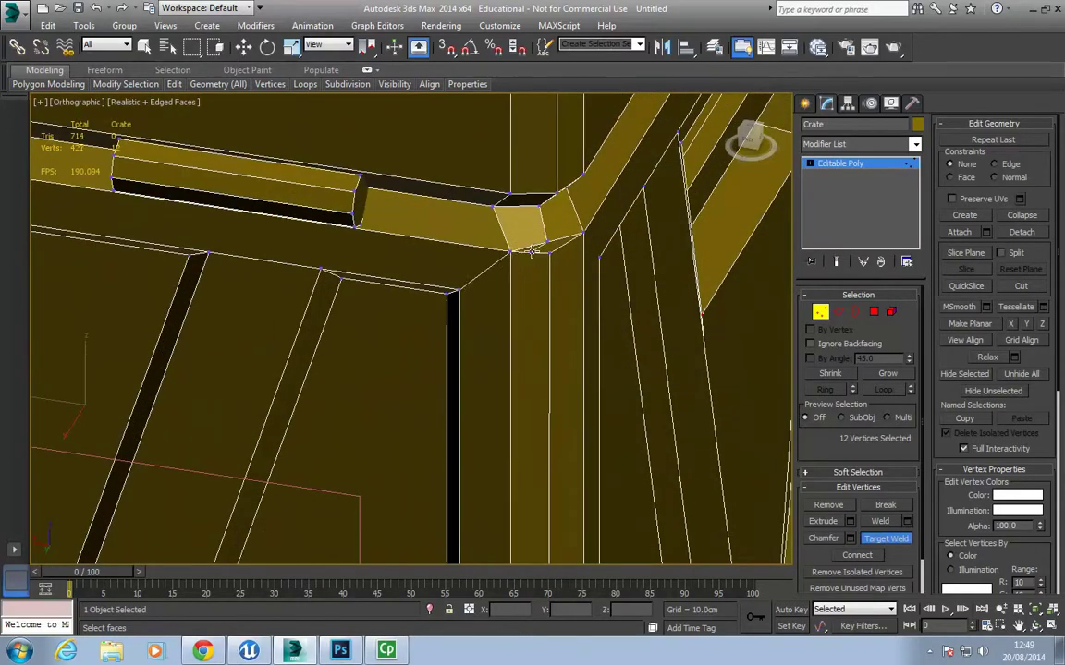
pyautogui.click(549, 254)
pyautogui.click(547, 242)
pyautogui.scroll(-5, 324, 311)
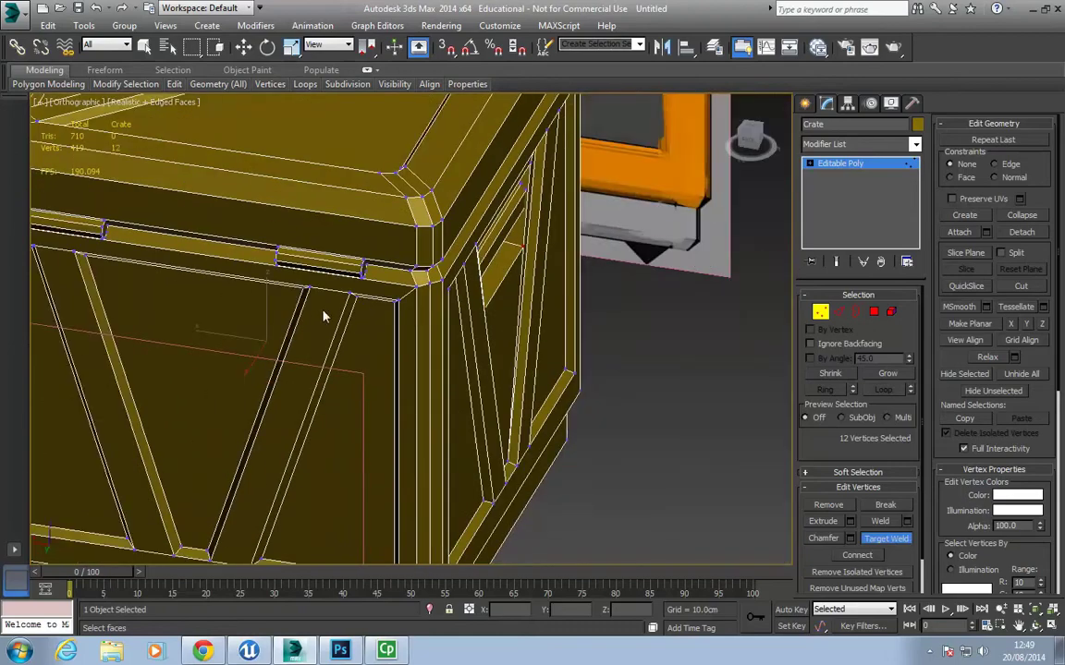
# Target Weld the loose vertices at the next chamfered top corner of the body, beside the clasp side.
pyautogui.keyDown('alt'); pyautogui.moveTo(324, 312); pyautogui.dragTo(245, 359, button='middle'); pyautogui.keyUp('alt')
pyautogui.moveTo(321, 366); pyautogui.dragTo(455, 352, button='middle')
pyautogui.scroll(6, 333, 331)
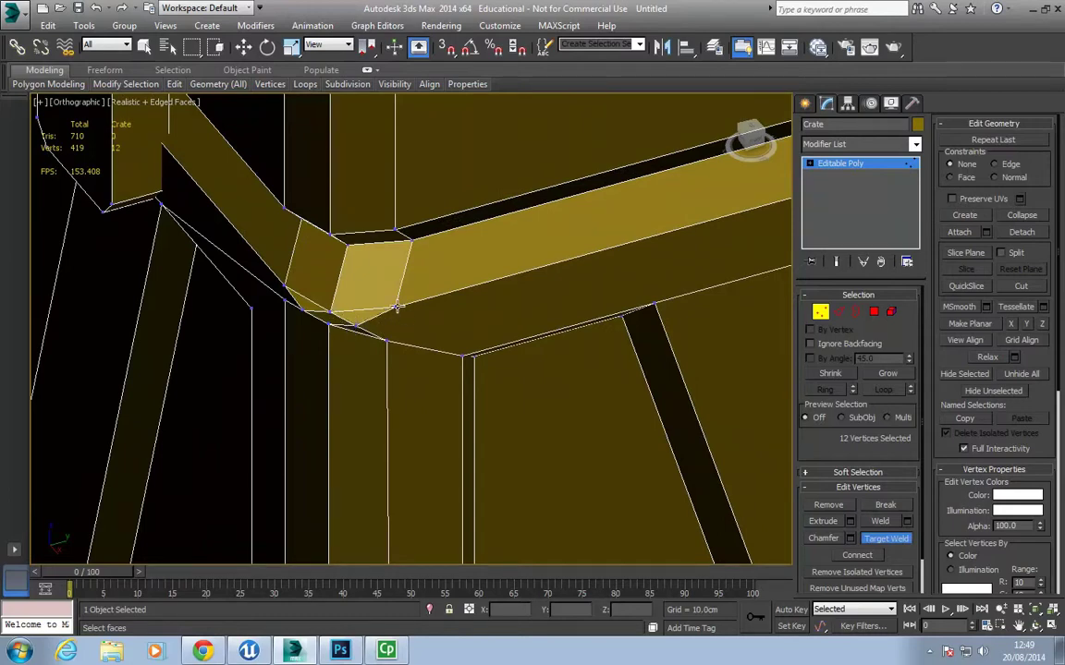
pyautogui.click(396, 307)
pyautogui.click(302, 314)
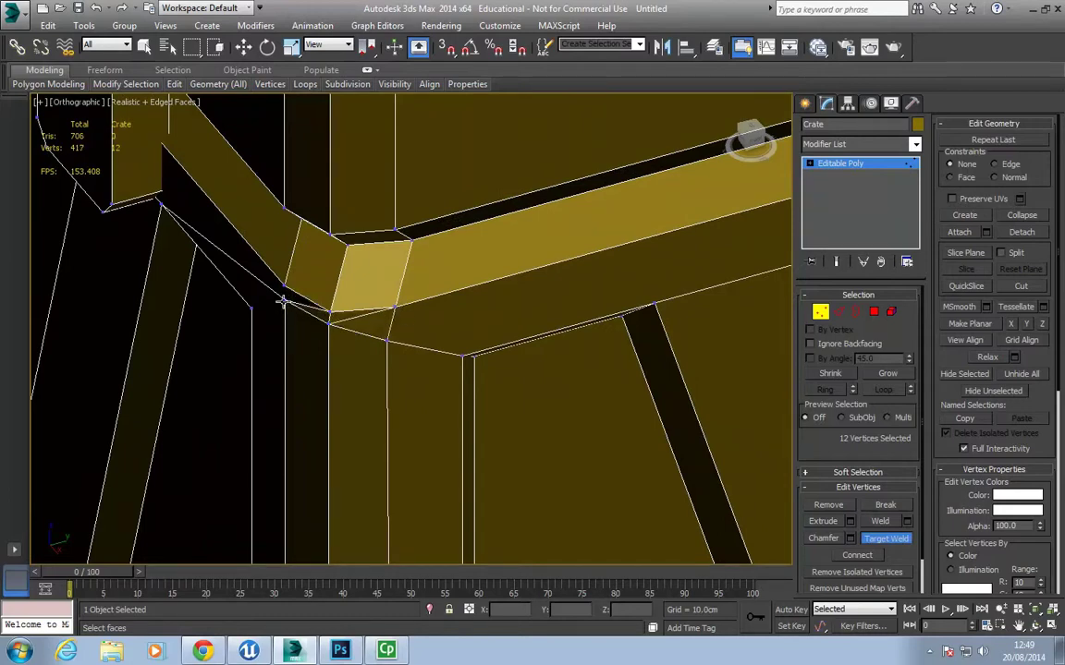
# Select the two stacked vertices at the edge of the body's chamfered top corner and Connect them with an edge.
pyautogui.press('w')
pyautogui.click(284, 296)
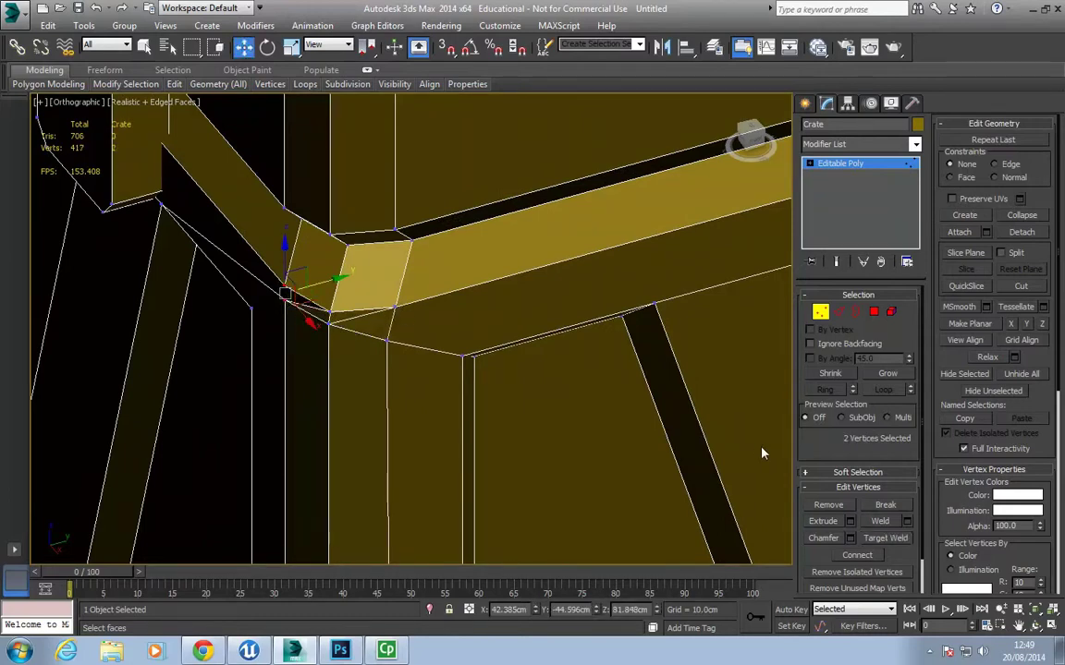
pyautogui.click(858, 556)
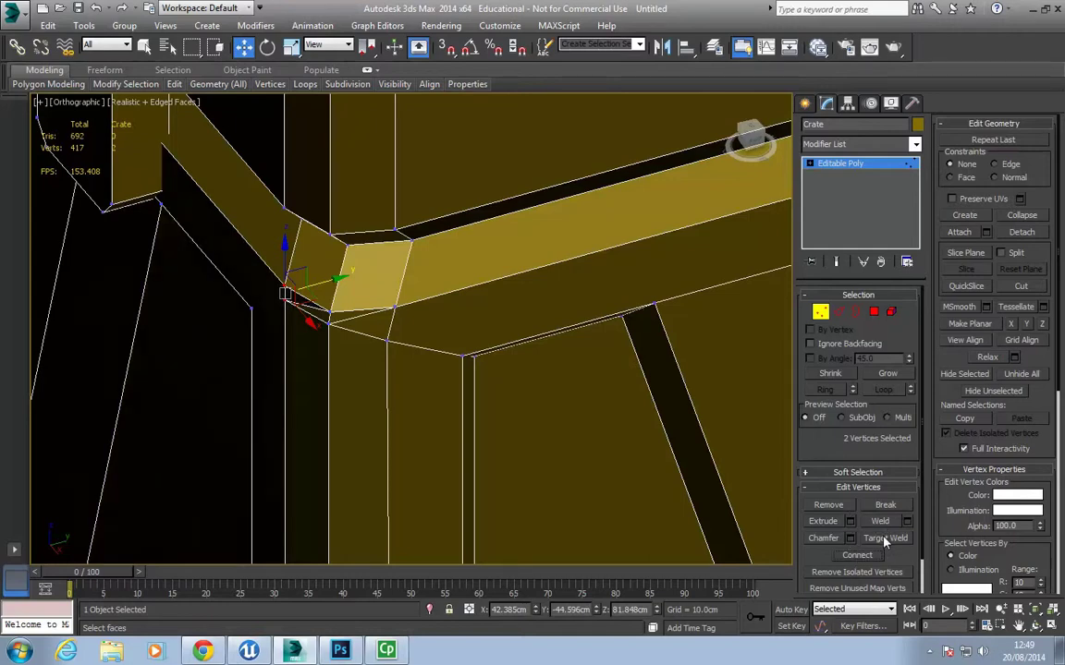
# Target Weld the loose vertices just below the sloped rim onto the rim's corner vertices at this top corner of the body.
pyautogui.click(882, 540)
pyautogui.click(330, 323)
pyautogui.click(286, 301)
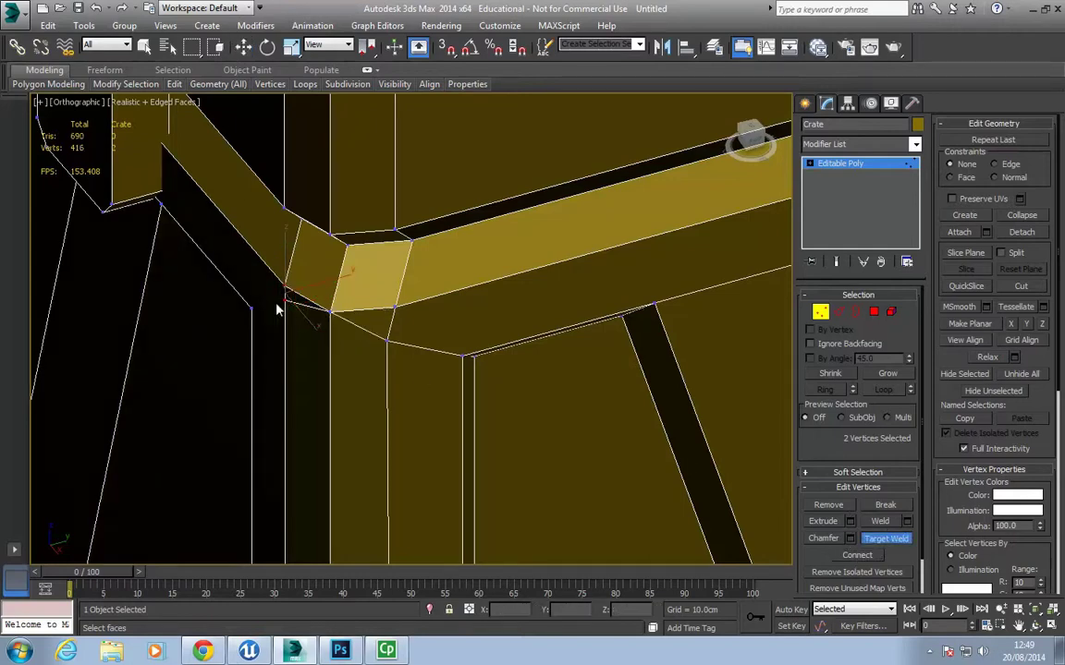
pyautogui.click(285, 290)
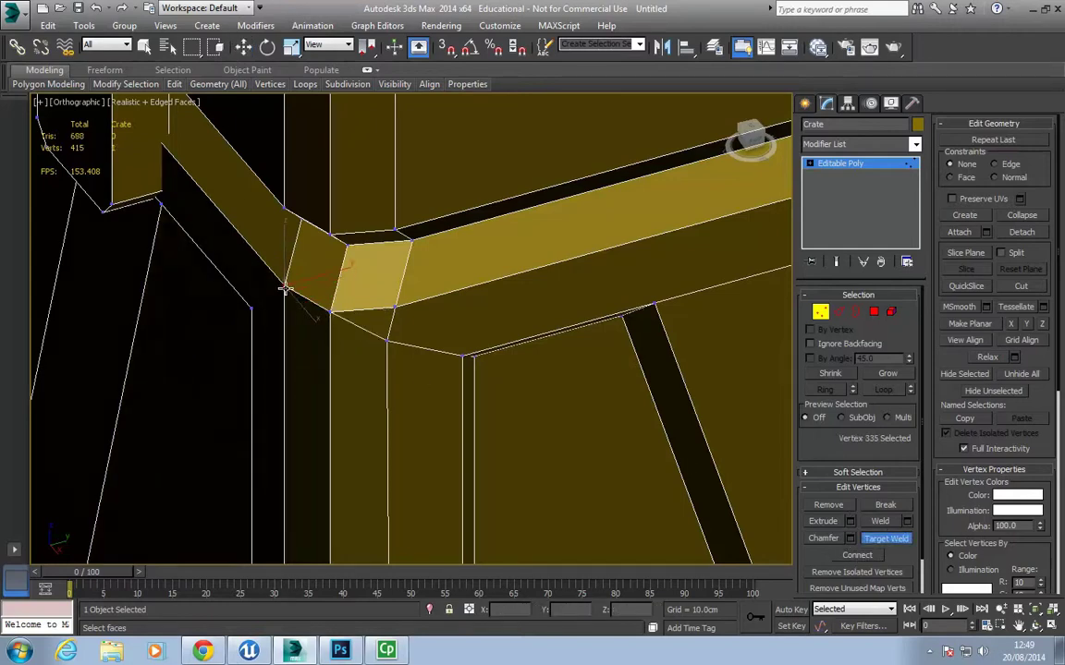
pyautogui.click(394, 307)
# Target Weld the stray inner vertices on the lid's near chamfered corner, at the end of the diagonal beam, onto the corner's outer vertices.
pyautogui.scroll(-4, 401, 334)
pyautogui.keyDown('alt'); pyautogui.moveTo(401, 334); pyautogui.dragTo(475, 392, button='middle'); pyautogui.keyUp('alt')
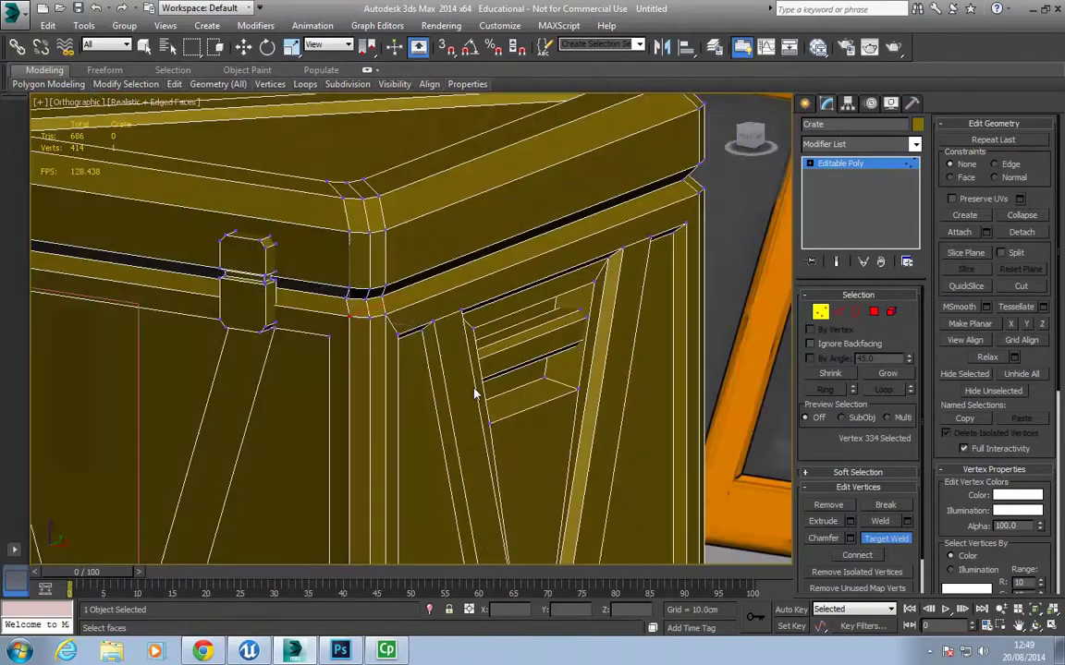
pyautogui.scroll(-3, 474, 393)
pyautogui.keyDown('alt'); pyautogui.moveTo(357, 396); pyautogui.dragTo(557, 373, button='middle'); pyautogui.keyUp('alt')
pyautogui.keyDown('alt'); pyautogui.moveTo(369, 374); pyautogui.dragTo(445, 373, button='middle'); pyautogui.keyUp('alt')
pyautogui.scroll(5, 444, 373)
pyautogui.moveTo(231, 407); pyautogui.dragTo(273, 412, button='middle')
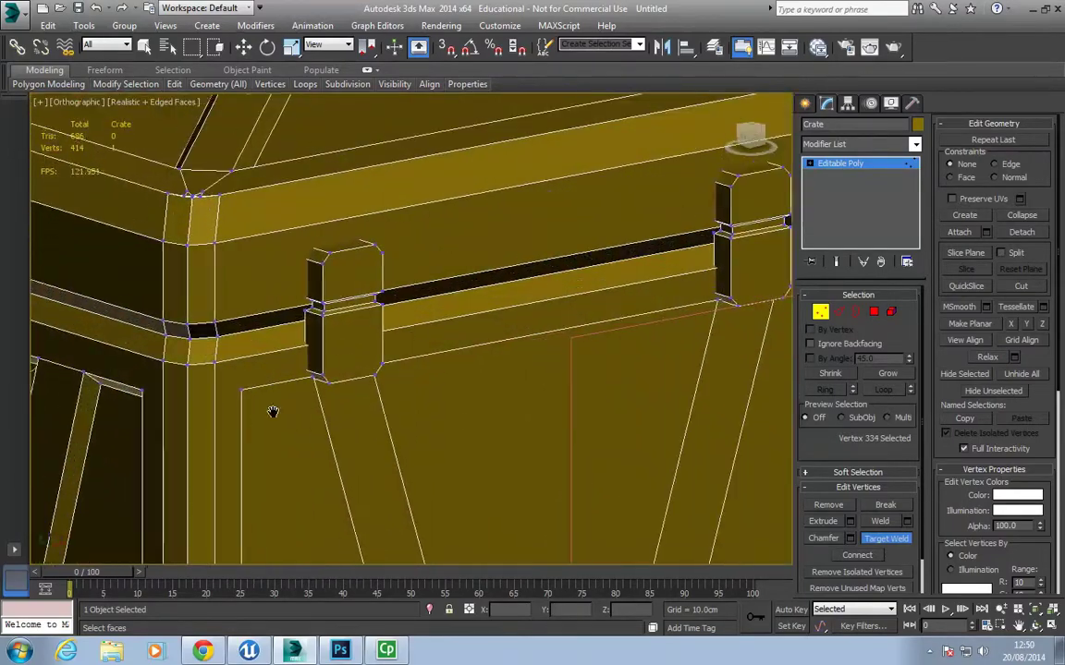
pyautogui.scroll(-4, 346, 375)
pyautogui.keyDown('alt'); pyautogui.moveTo(346, 374); pyautogui.dragTo(368, 481, button='middle'); pyautogui.keyUp('alt')
pyautogui.scroll(6, 369, 485)
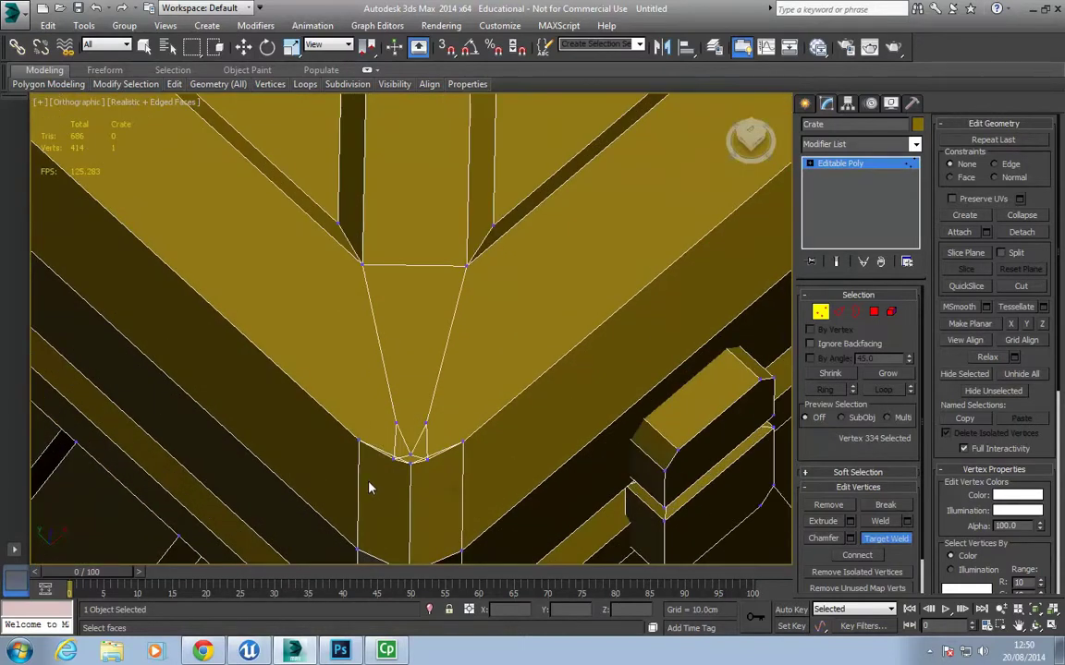
pyautogui.scroll(2, 369, 487)
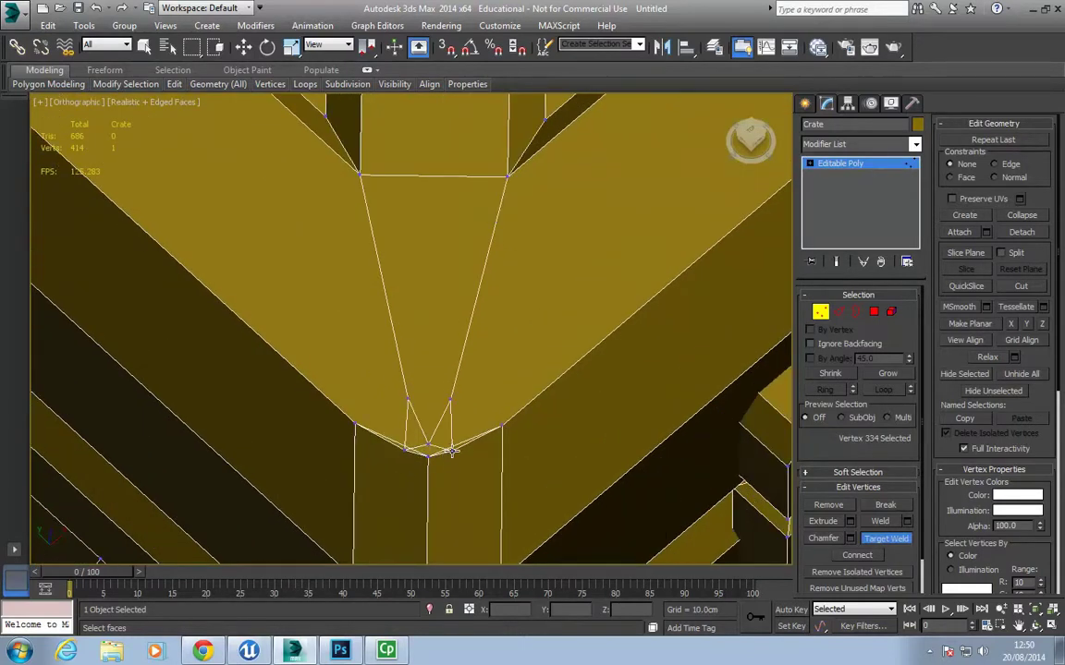
pyautogui.click(450, 450)
pyautogui.click(501, 426)
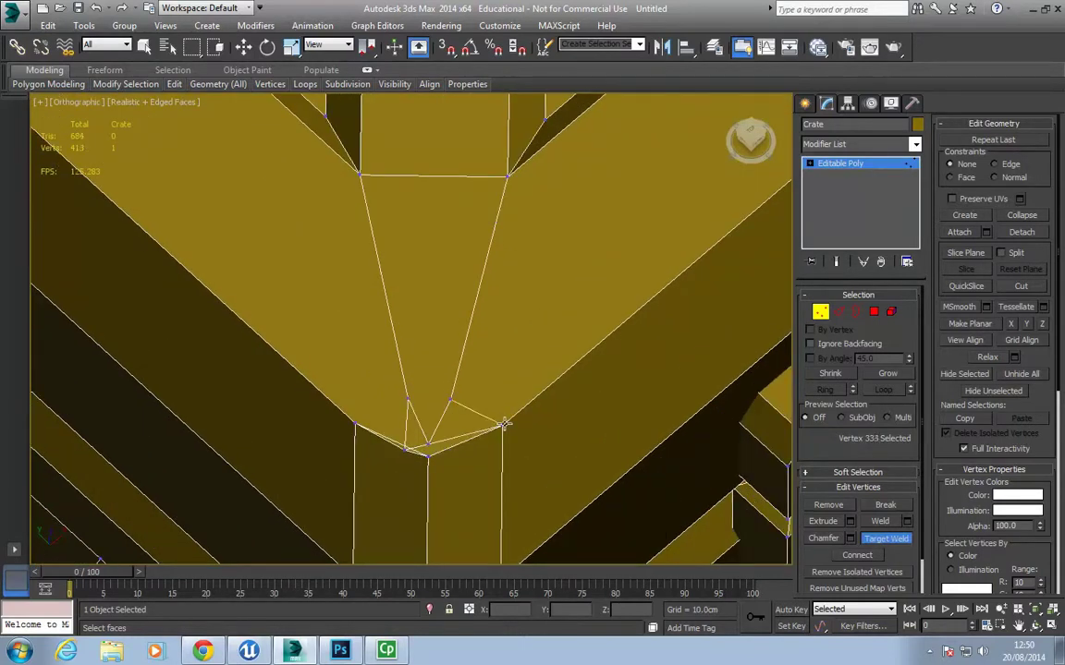
pyautogui.click(354, 425)
pyautogui.click(354, 423)
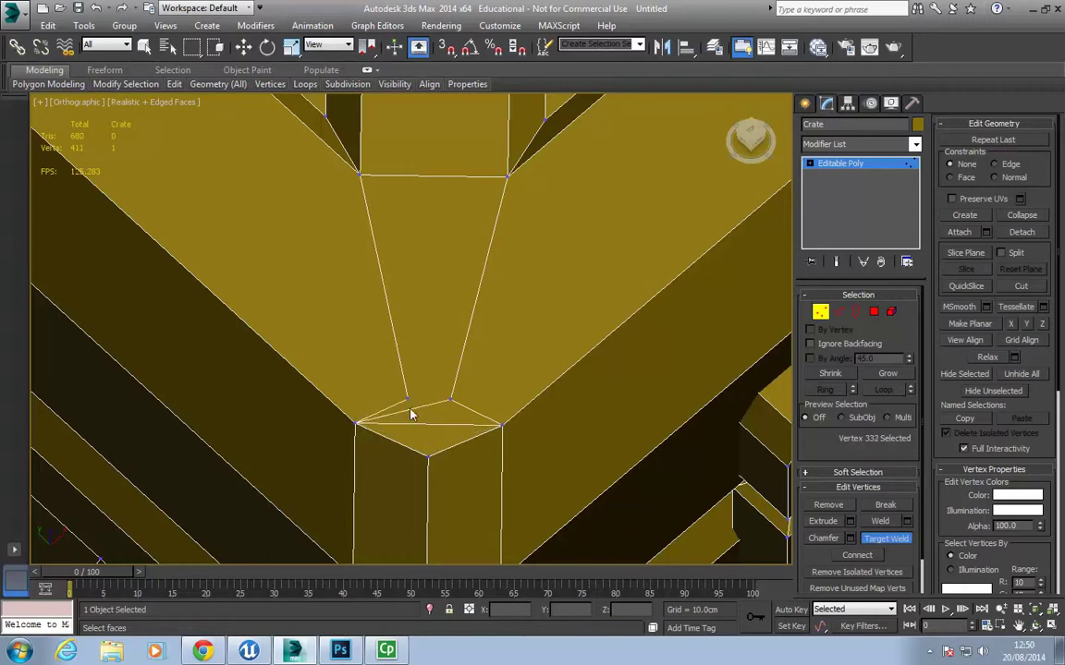
pyautogui.click(354, 424)
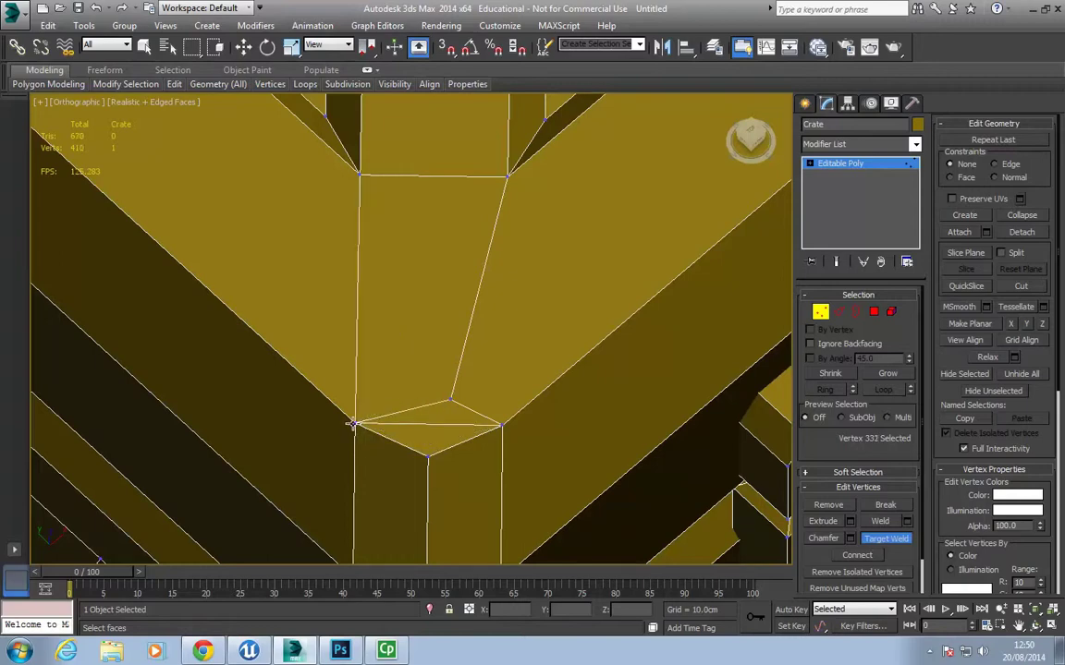
pyautogui.click(498, 426)
# Target Weld the stray vertices at the lid's opposite chamfered corner, at the other end of the diagonal beam, onto its outer corner vertices.
pyautogui.scroll(-8, 497, 439)
pyautogui.scroll(6, 399, 387)
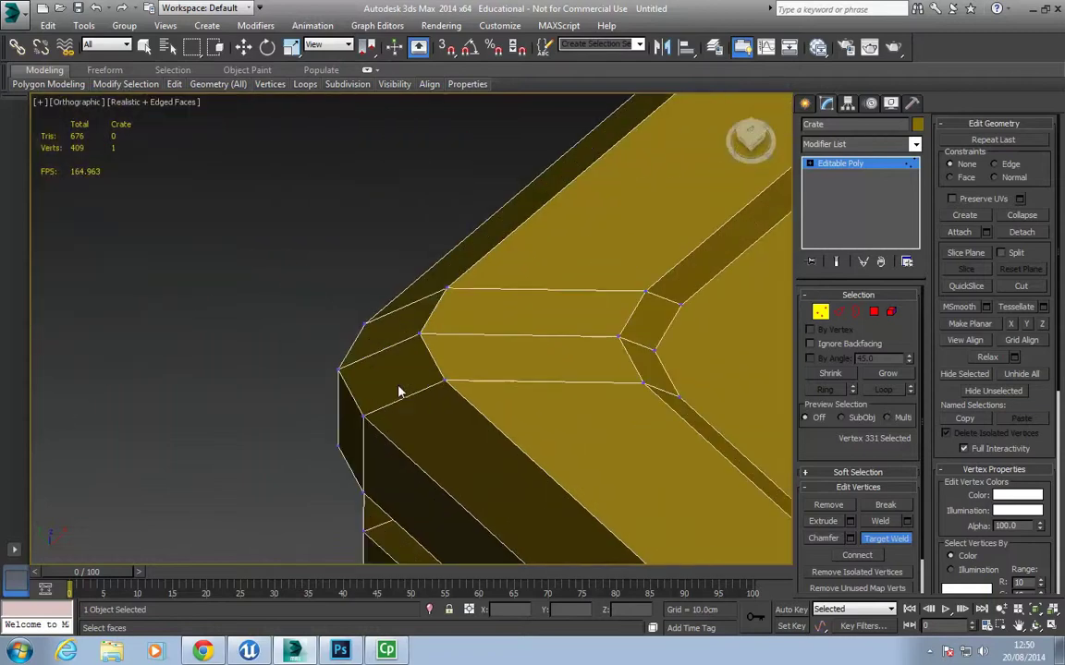
pyautogui.scroll(-6, 499, 369)
pyautogui.scroll(7, 365, 305)
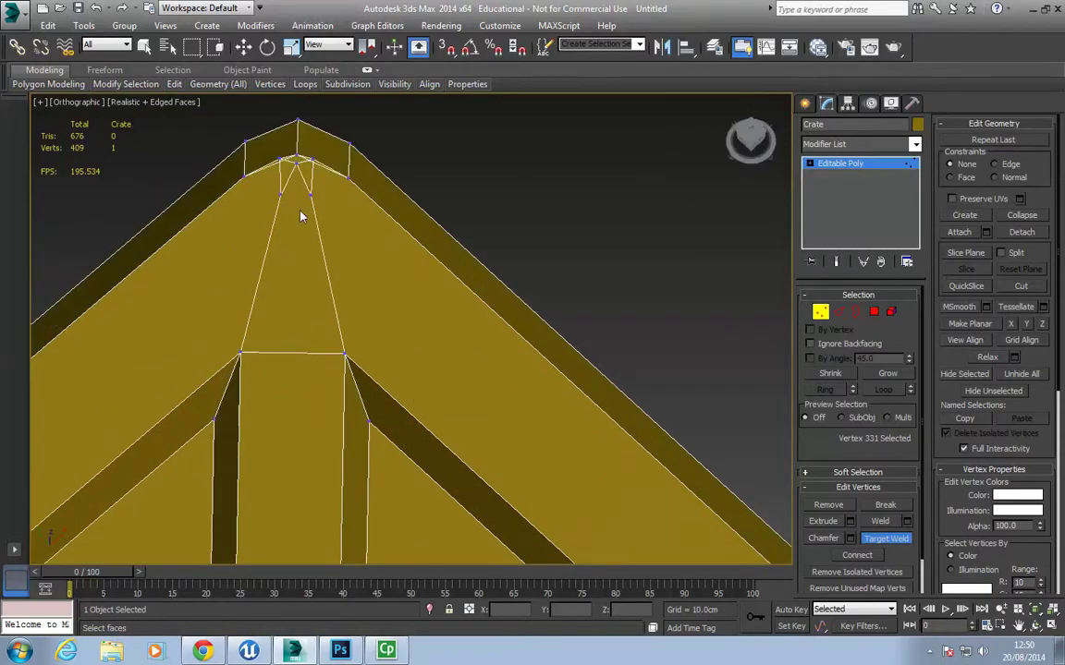
pyautogui.click(246, 179)
pyautogui.click(279, 165)
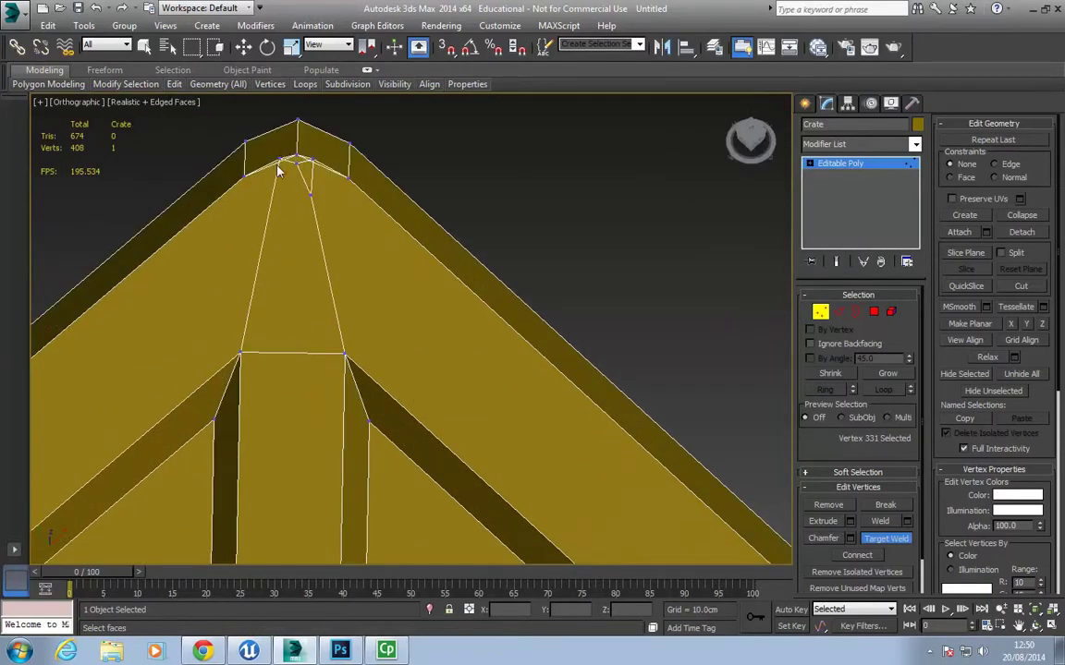
pyautogui.click(245, 176)
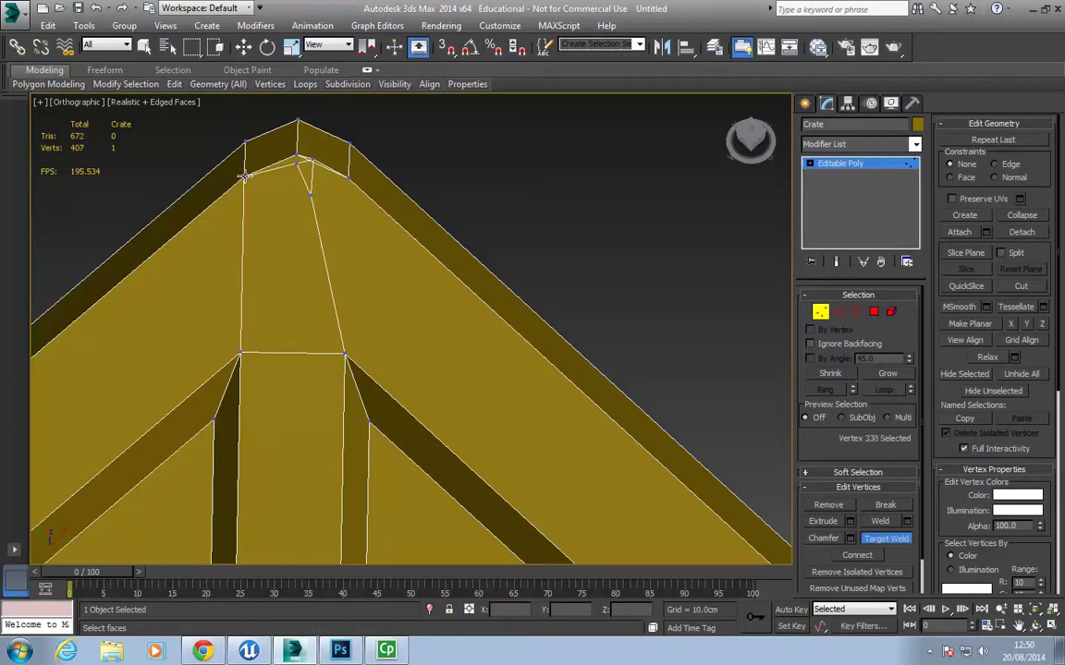
pyautogui.click(314, 159)
pyautogui.click(351, 177)
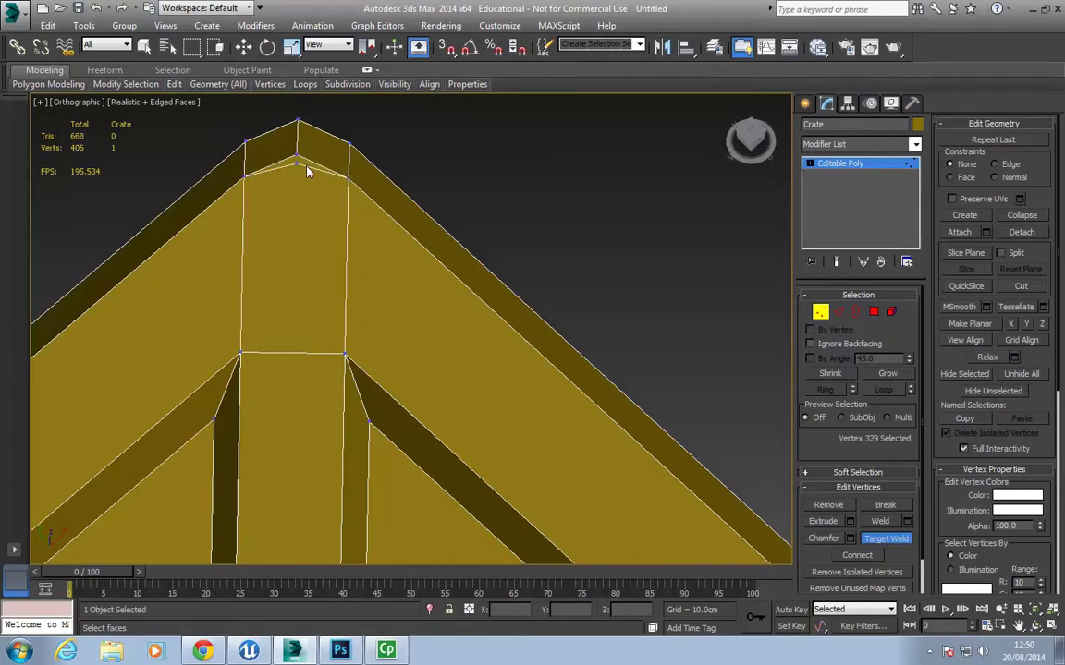
pyautogui.scroll(-6, 362, 231)
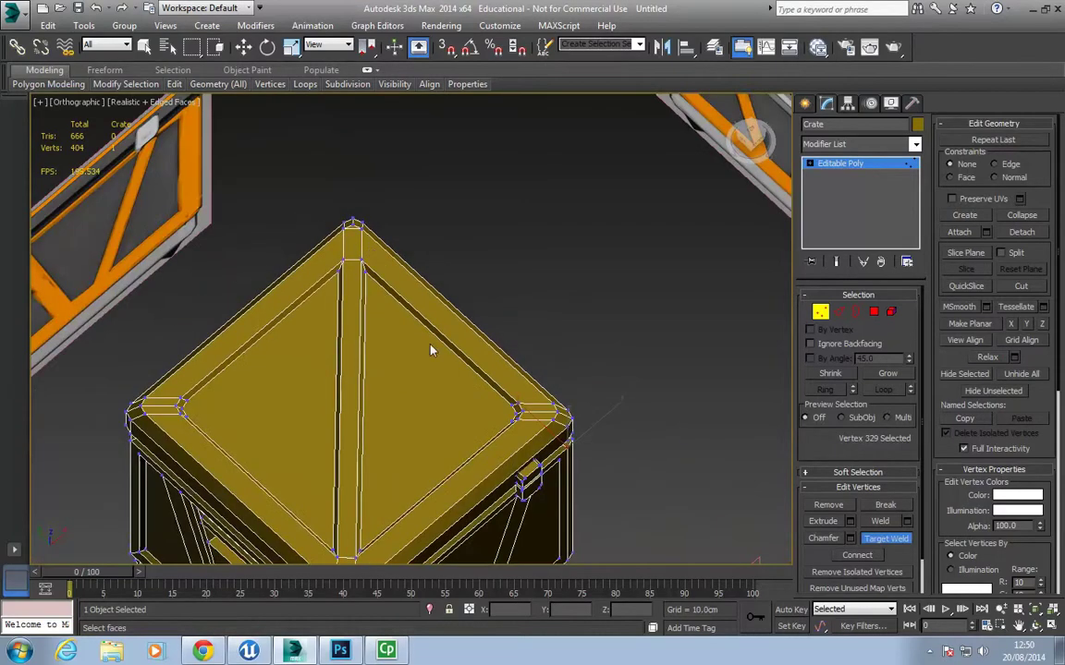
# Leave vertex editing so the whole crate is selected, keeping Auto Key off.
pyautogui.keyDown('alt'); pyautogui.moveTo(430, 349); pyautogui.dragTo(317, 289, button='middle'); pyautogui.keyUp('alt')
pyautogui.moveTo(438, 401); pyautogui.dragTo(542, 280, button='middle')
pyautogui.click(821, 313)
pyautogui.keyDown('alt'); pyautogui.moveTo(703, 435); pyautogui.dragTo(626, 390, button='middle'); pyautogui.keyUp('alt')
pyautogui.press('n')
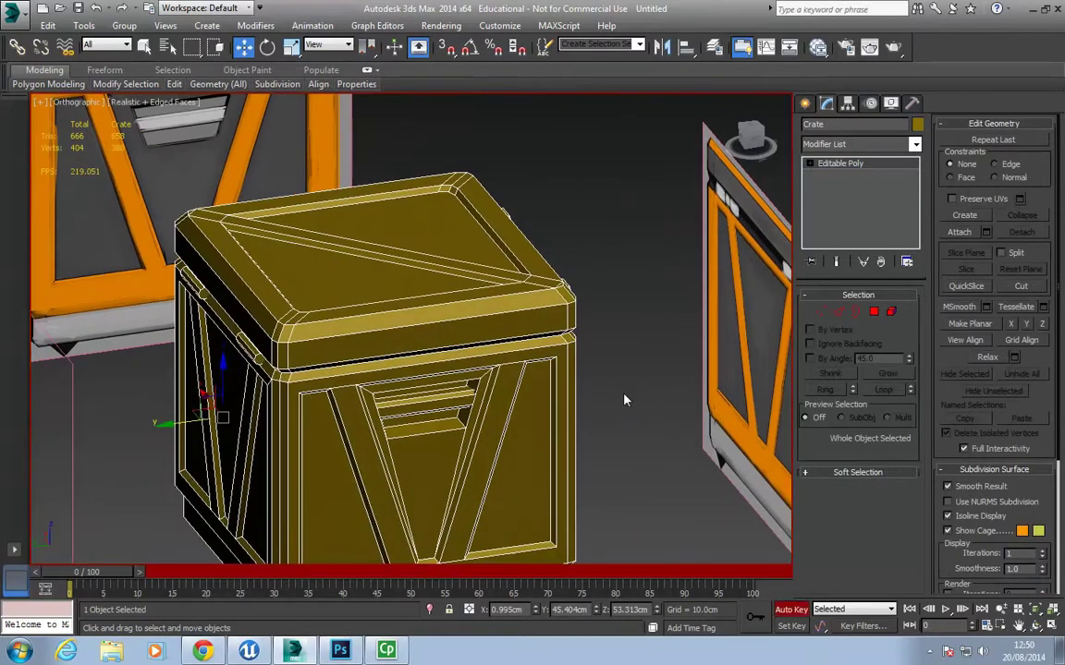
pyautogui.click(792, 611)
pyautogui.moveTo(441, 372); pyautogui.dragTo(508, 346, button='middle')
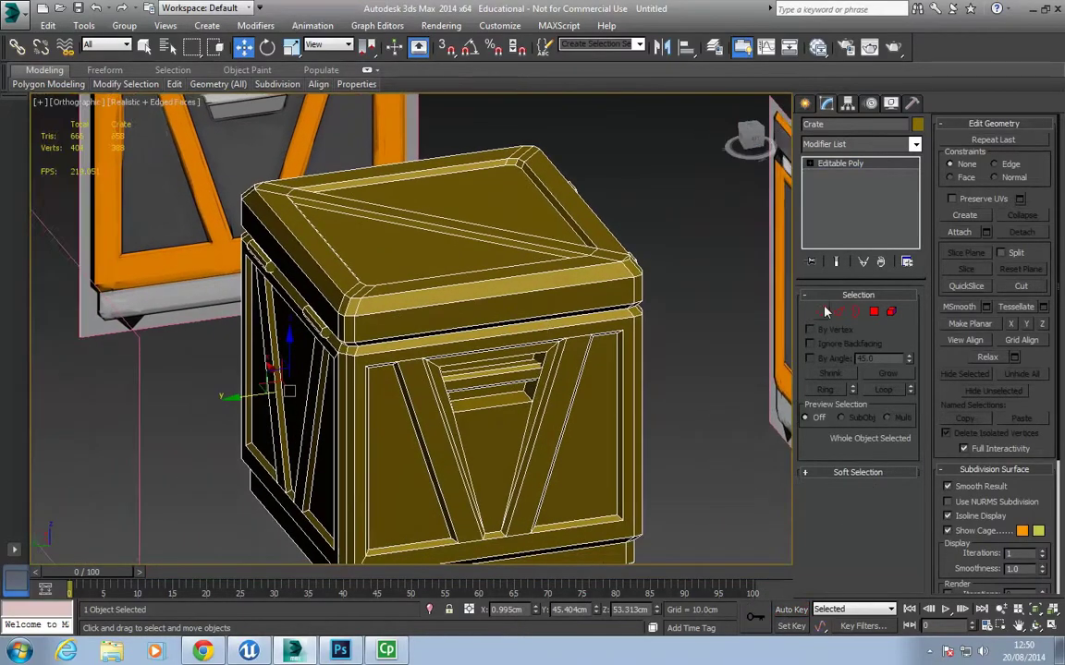
# Apply an Unwrap UVW modifier to the crate and open its UV editor.
pyautogui.click(829, 146)
pyautogui.press('u')
pyautogui.press('Return')
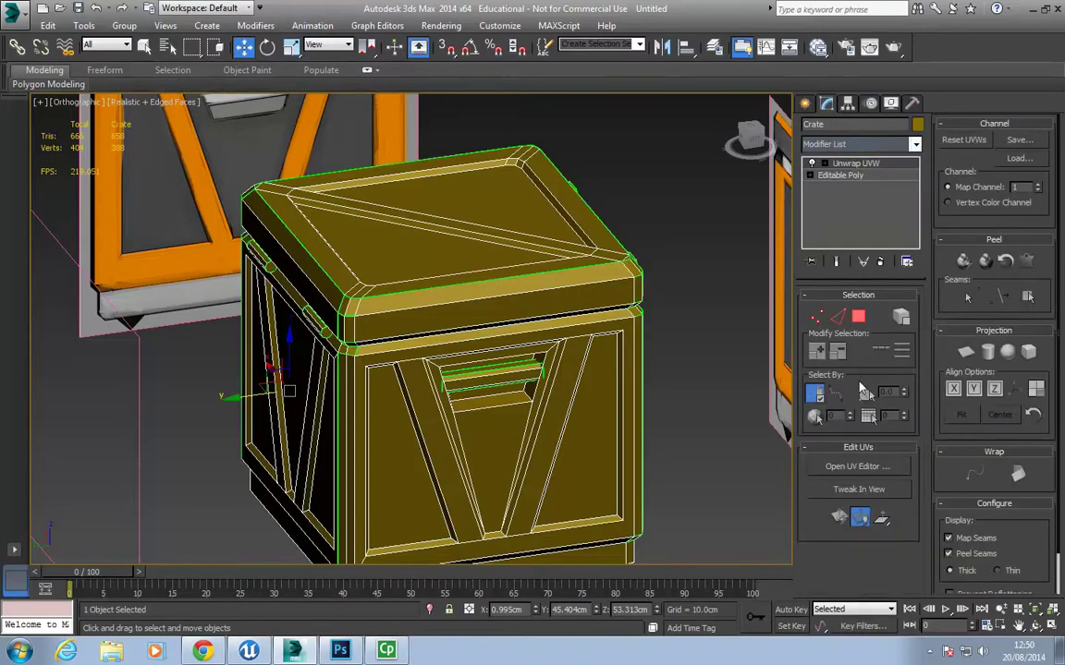
pyautogui.click(858, 468)
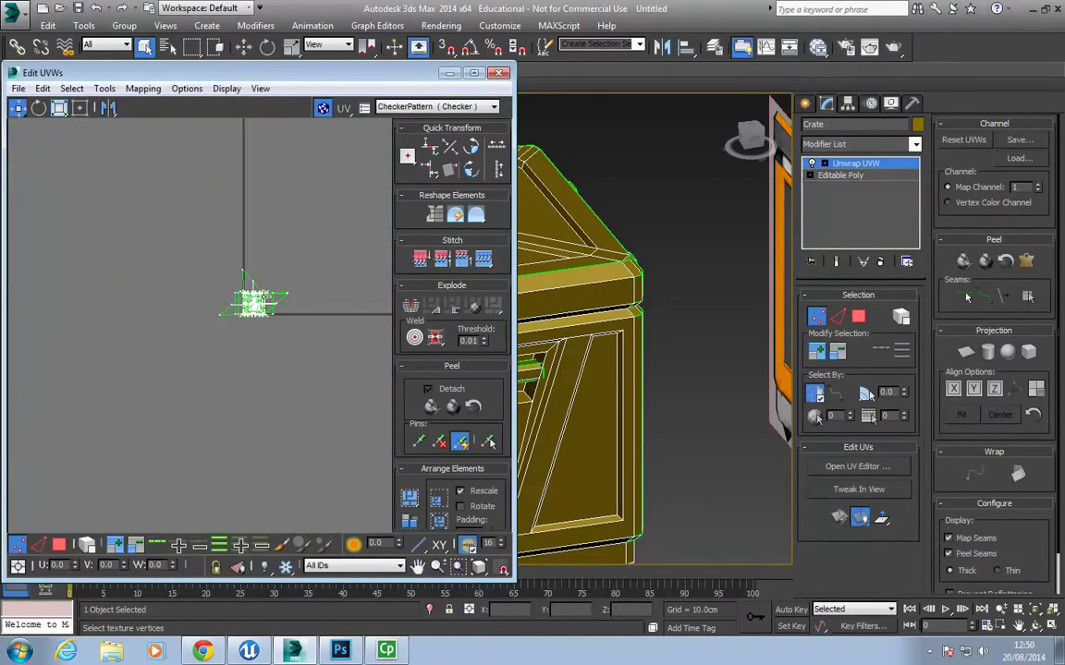
# Planar map all of the crate's faces together and move the resulting UVs outside the checker tile.
pyautogui.moveTo(174, 230); pyautogui.dragTo(429, 419)
pyautogui.doubleClick(967, 357)
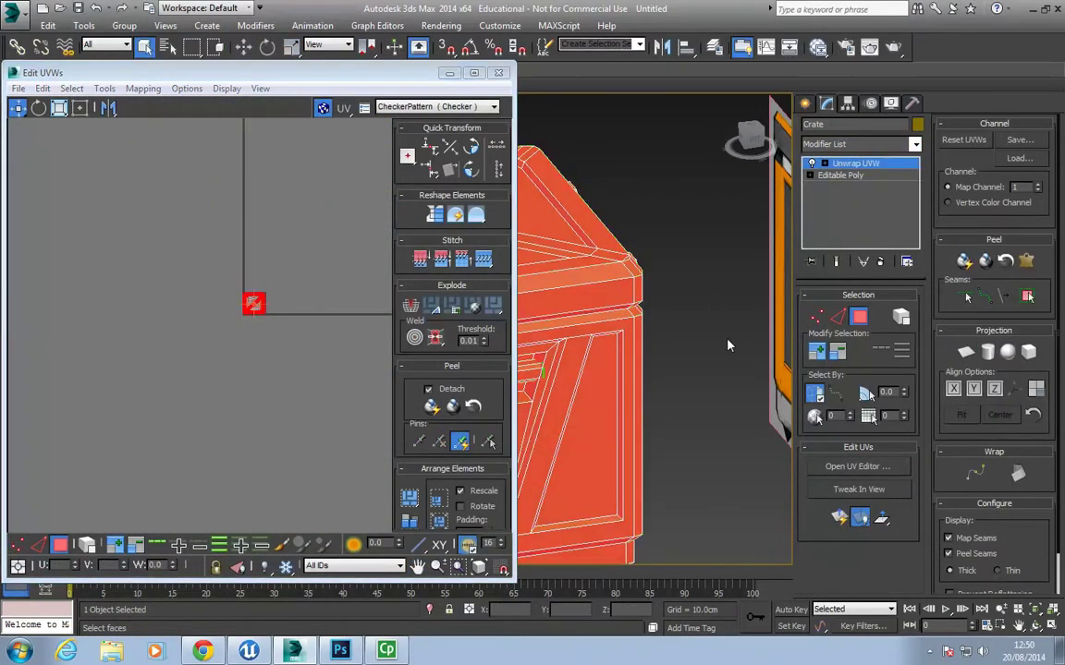
pyautogui.scroll(3, 309, 333)
pyautogui.moveTo(176, 288); pyautogui.dragTo(183, 291, button='middle')
pyautogui.scroll(5, 183, 285)
pyautogui.moveTo(286, 277); pyautogui.dragTo(167, 163)
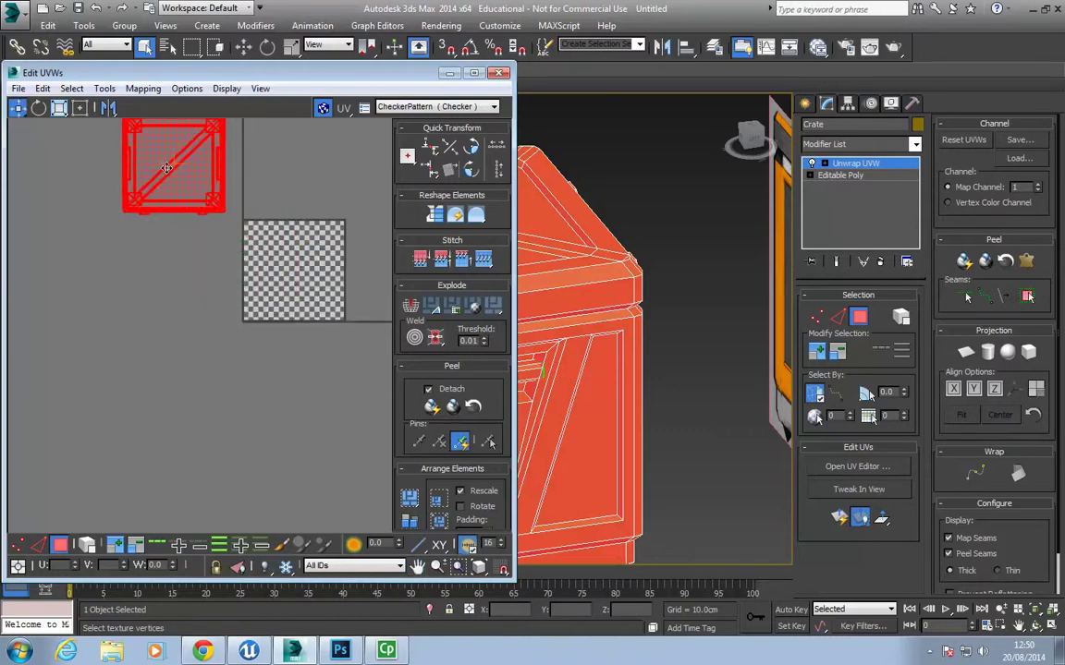
pyautogui.click(187, 280)
# Select the two recessed handle bars by element and planar map them into the checker tile, separate from the crate's other UVs.
pyautogui.click(903, 313)
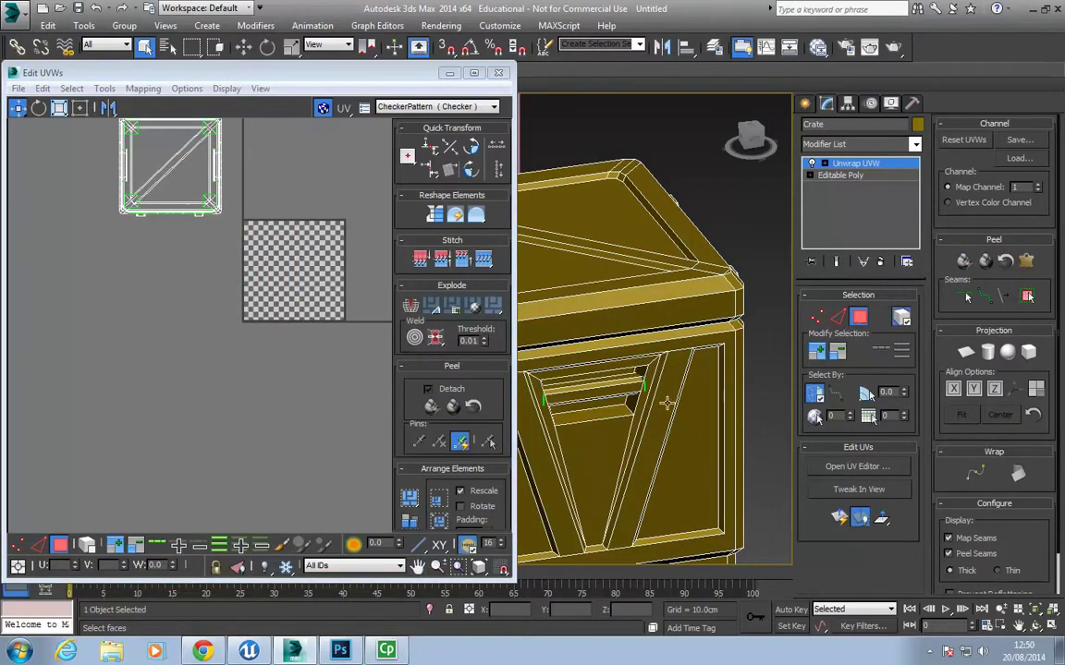
pyautogui.click(624, 388)
pyautogui.keyDown('alt'); pyautogui.moveTo(610, 417); pyautogui.dragTo(727, 389, button='middle'); pyautogui.keyUp('alt')
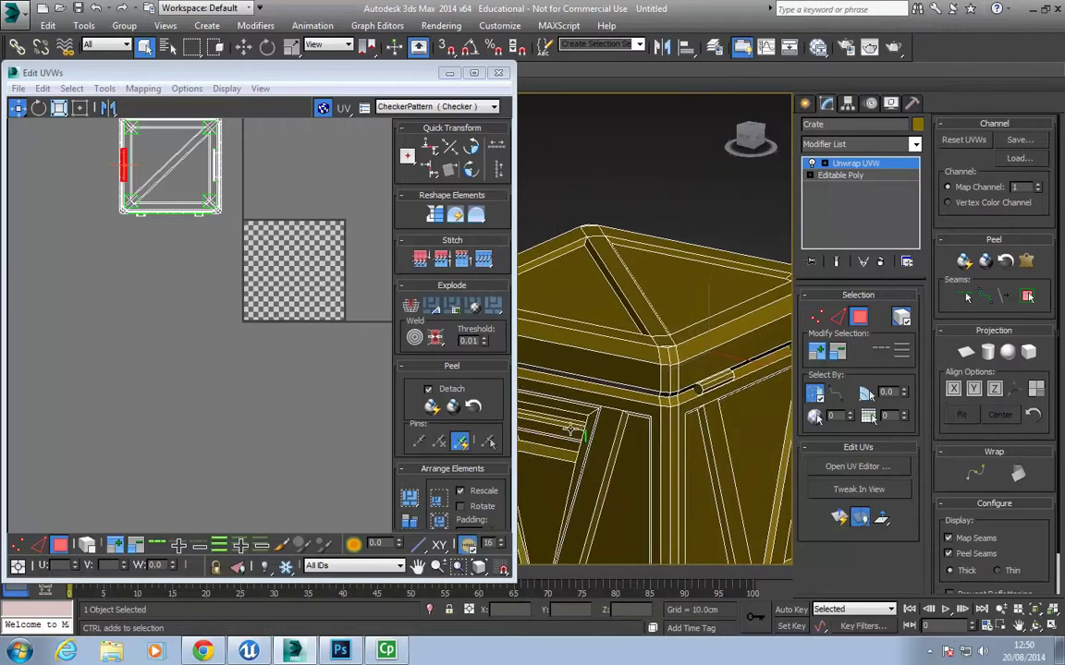
pyautogui.keyDown('ctrl'); pyautogui.click(565, 428); pyautogui.keyUp('ctrl')
pyautogui.keyDown('alt'); pyautogui.moveTo(585, 429); pyautogui.dragTo(646, 430, button='middle'); pyautogui.keyUp('alt')
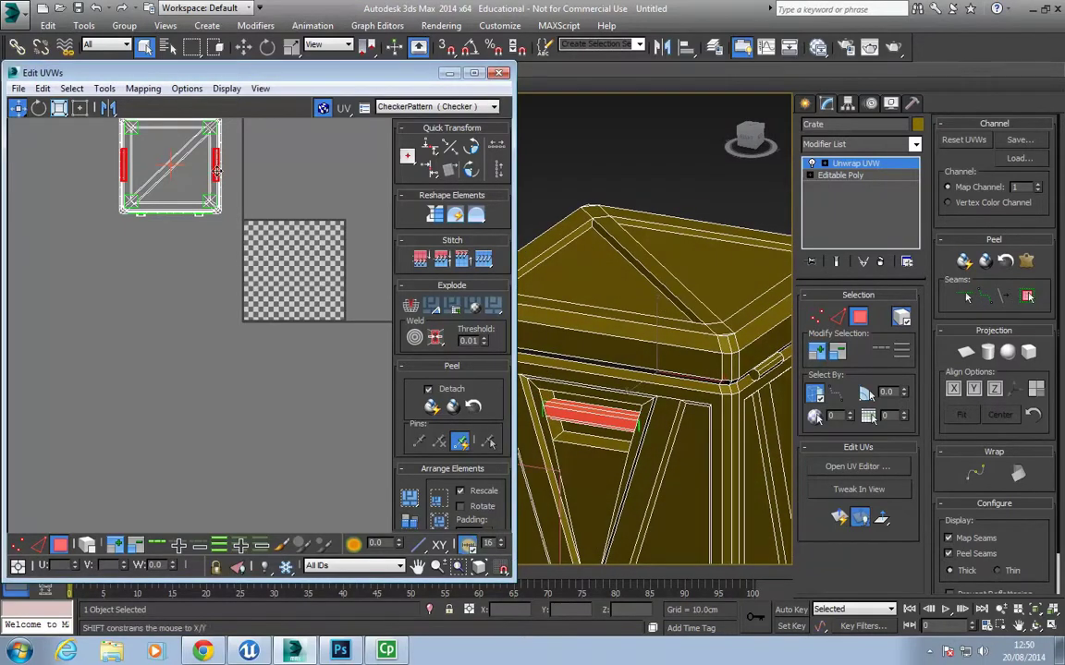
pyautogui.moveTo(211, 178); pyautogui.dragTo(303, 178)
pyautogui.doubleClick(966, 349)
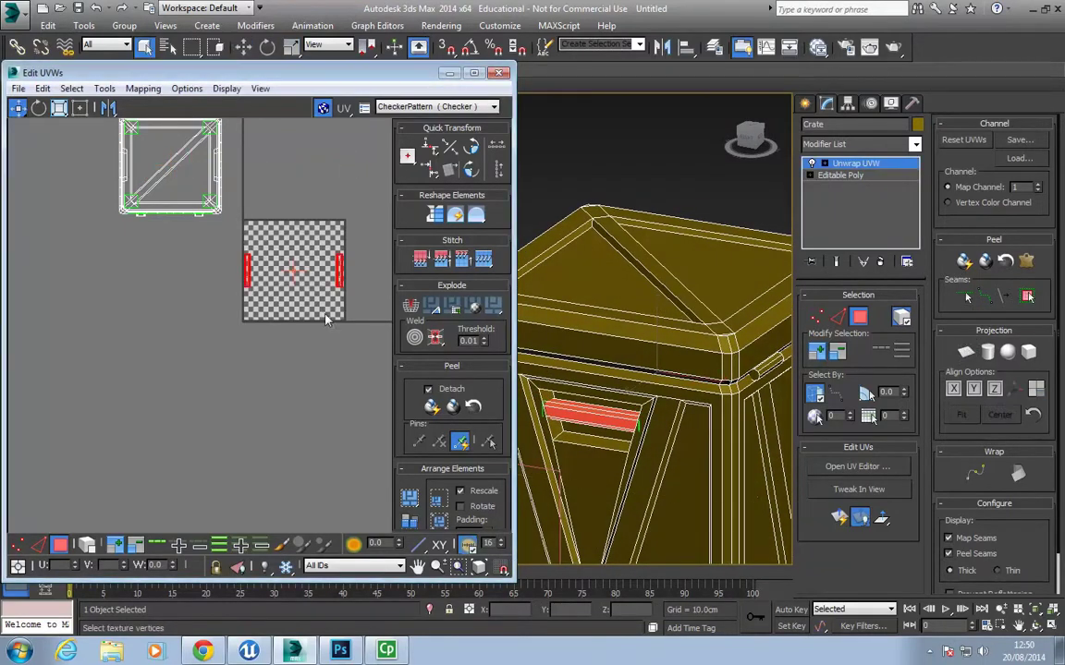
pyautogui.moveTo(276, 306); pyautogui.dragTo(244, 378, button='middle')
pyautogui.scroll(4, 244, 379)
pyautogui.click(183, 380)
pyautogui.hotkey('ctrl', 'z')
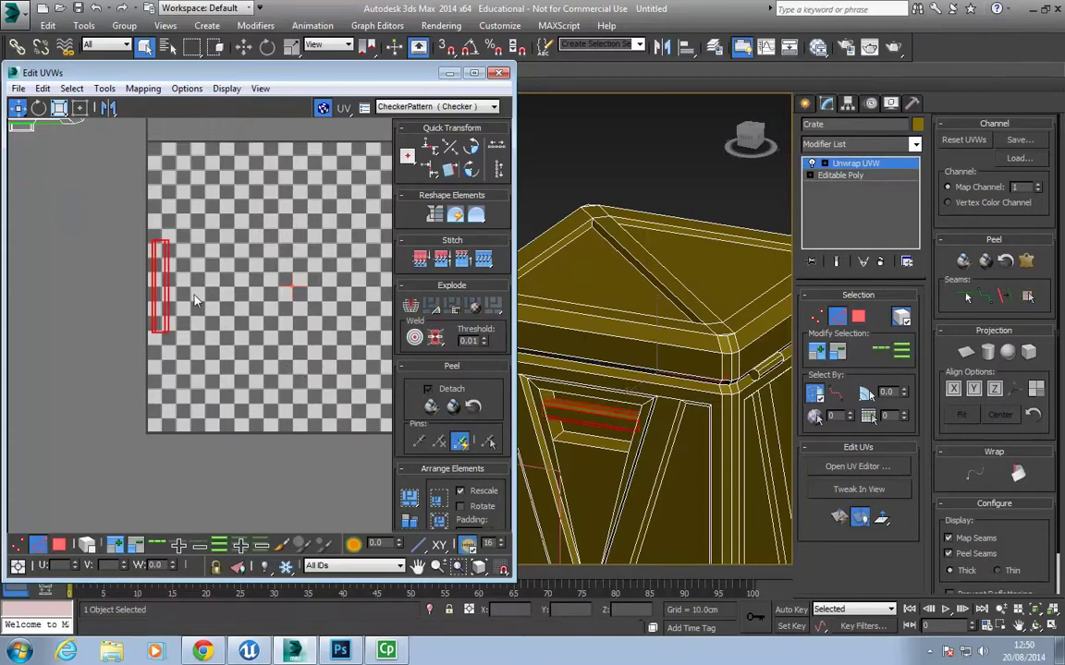
# Using edge selection in wireframe display, mark a lengthwise edge on each of the two handle bars as a seam.
pyautogui.press('2')
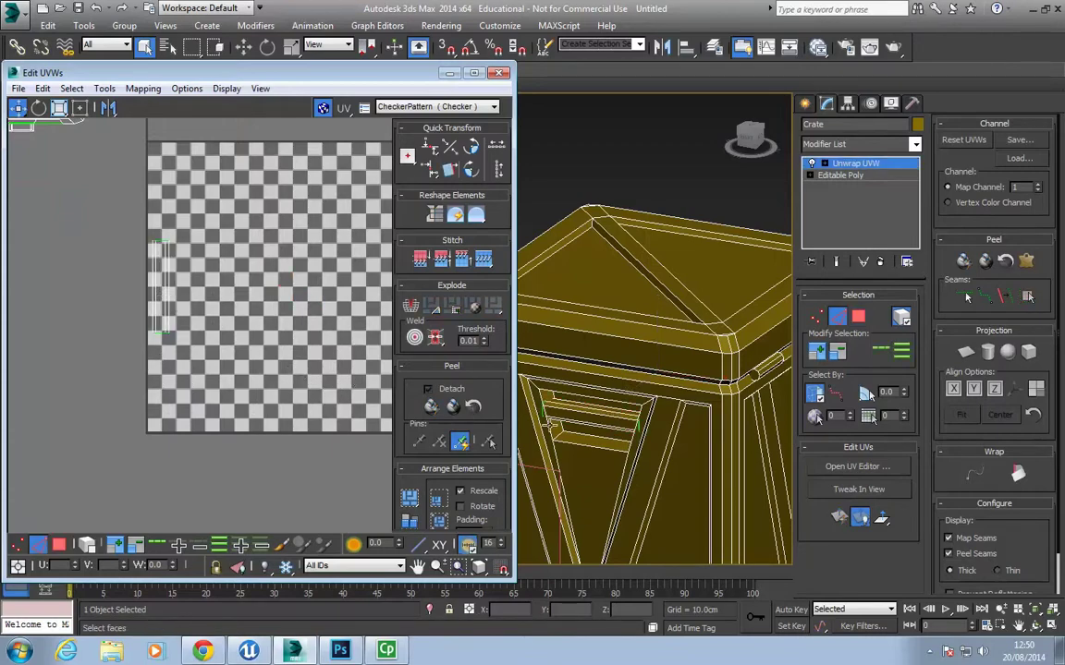
pyautogui.press('2')
pyautogui.press('F3')
pyautogui.moveTo(580, 421); pyautogui.dragTo(550, 407, button='middle')
pyautogui.scroll(5, 582, 416)
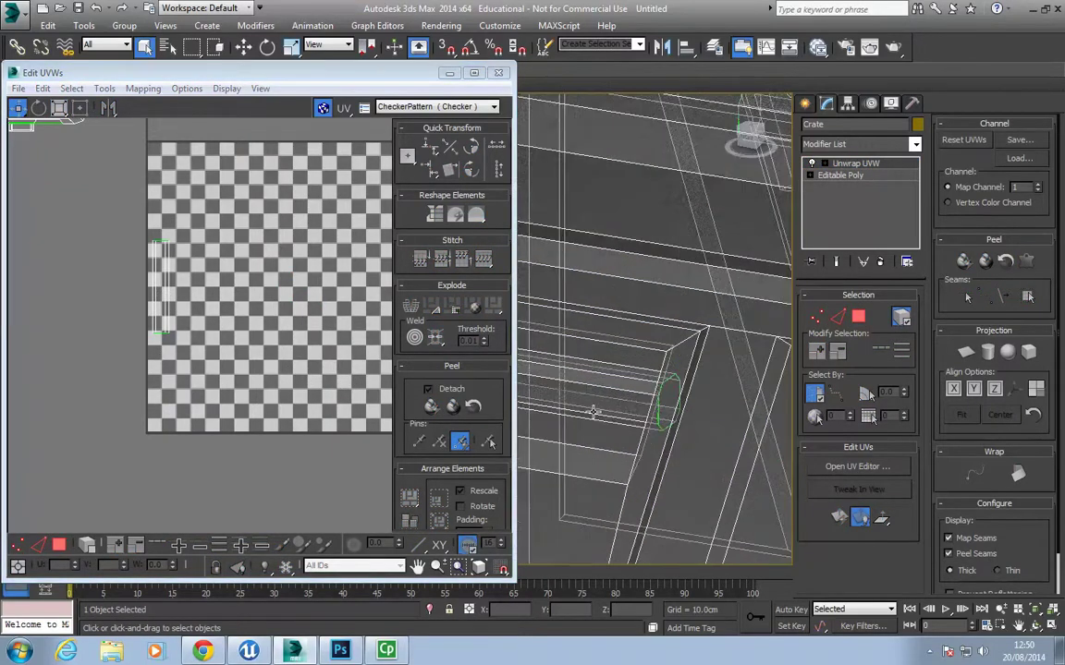
pyautogui.click(599, 397)
pyautogui.press('2')
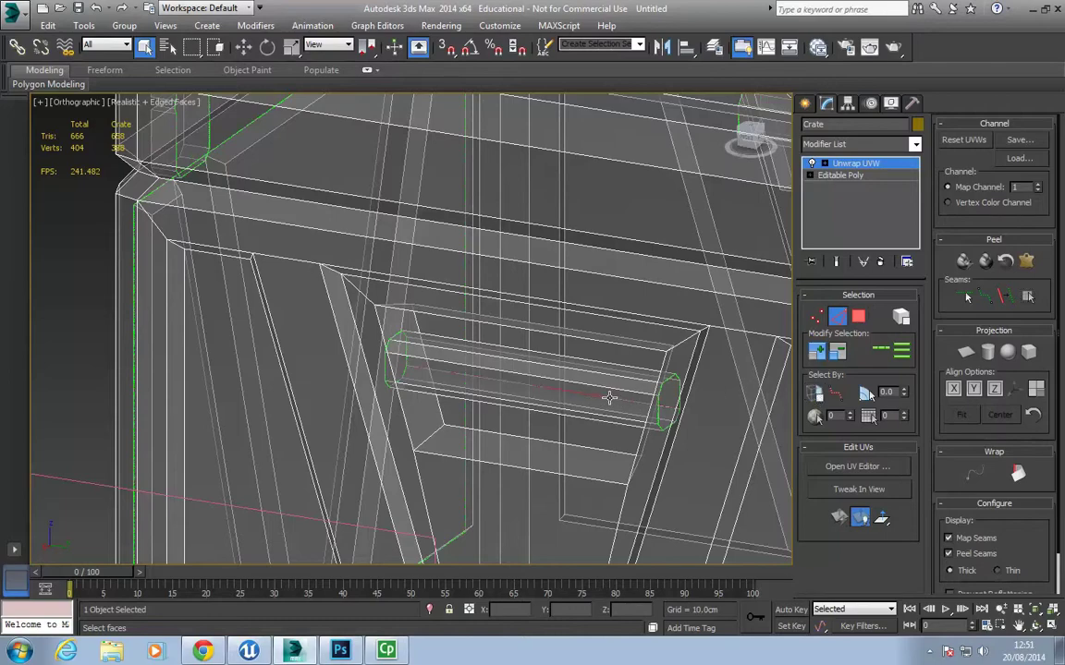
pyautogui.keyDown('alt'); pyautogui.moveTo(609, 398); pyautogui.dragTo(530, 321, button='middle'); pyautogui.keyUp('alt')
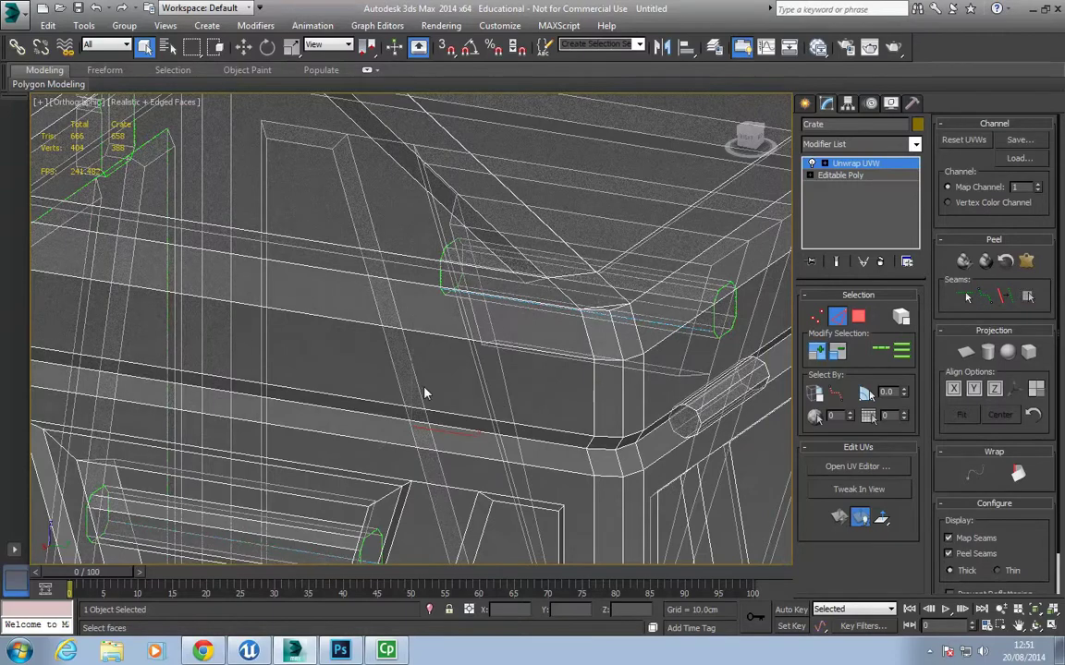
# Reopen the UV editor, select the faces of both handle bars and open the Pelt Map tool for them.
pyautogui.scroll(-6, 422, 384)
pyautogui.scroll(1, 423, 379)
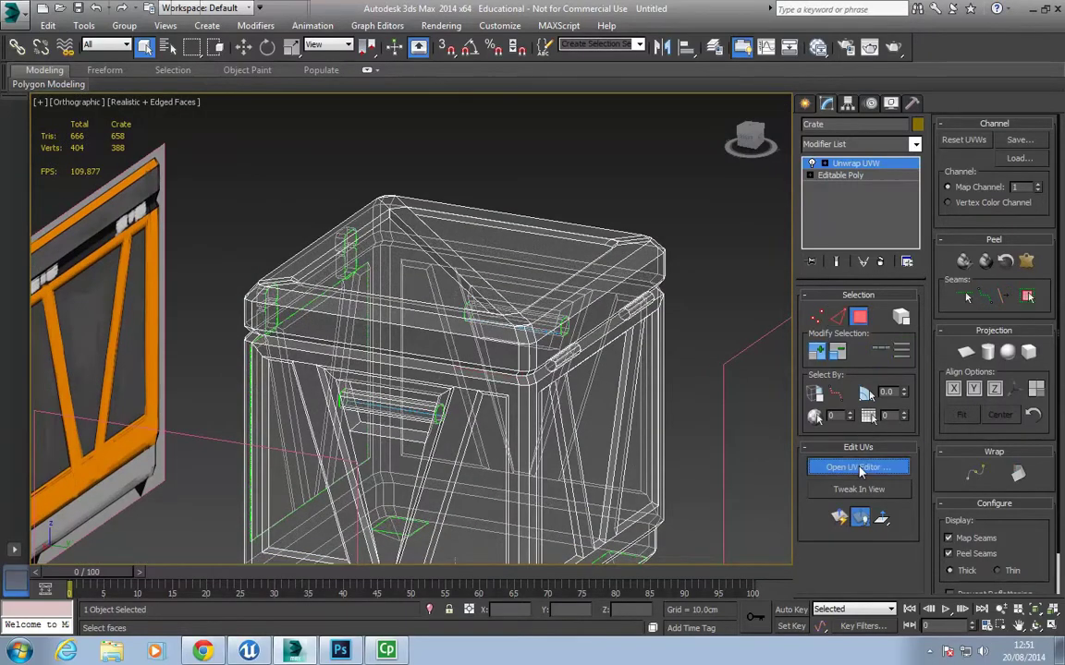
pyautogui.click(858, 465)
pyautogui.scroll(-5, 153, 205)
pyautogui.moveTo(36, 166); pyautogui.dragTo(136, 233, button='middle')
pyautogui.moveTo(293, 316); pyautogui.dragTo(295, 318)
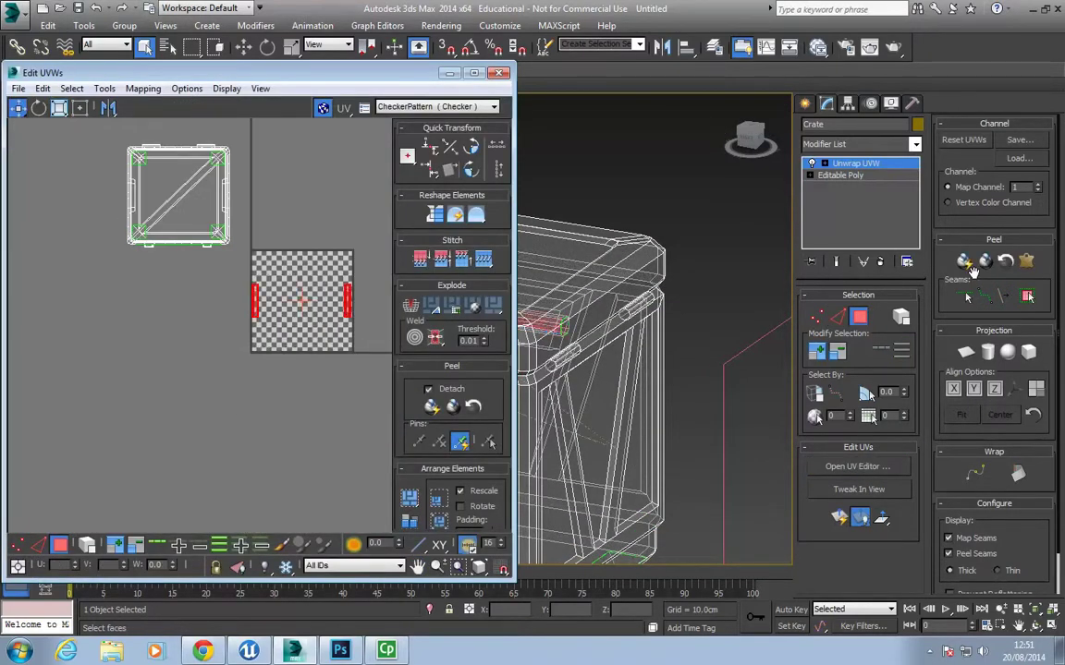
pyautogui.click(1026, 261)
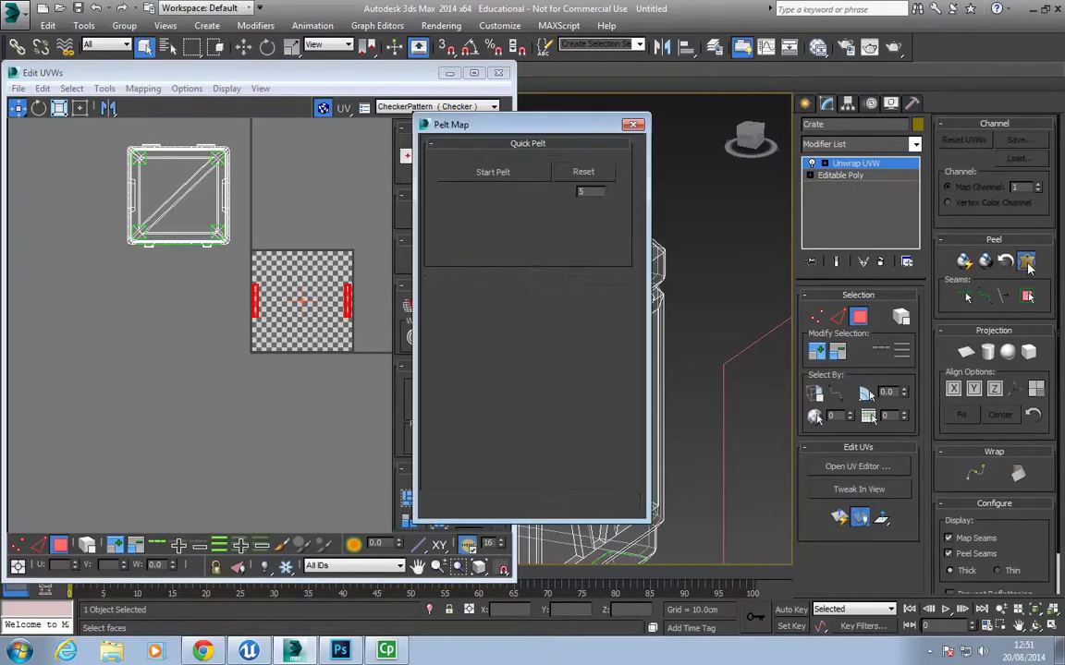
# Run the pelt on the handle bar faces, relax it by polygon angles and commit the result.
pyautogui.click(493, 172)
pyautogui.click(584, 243)
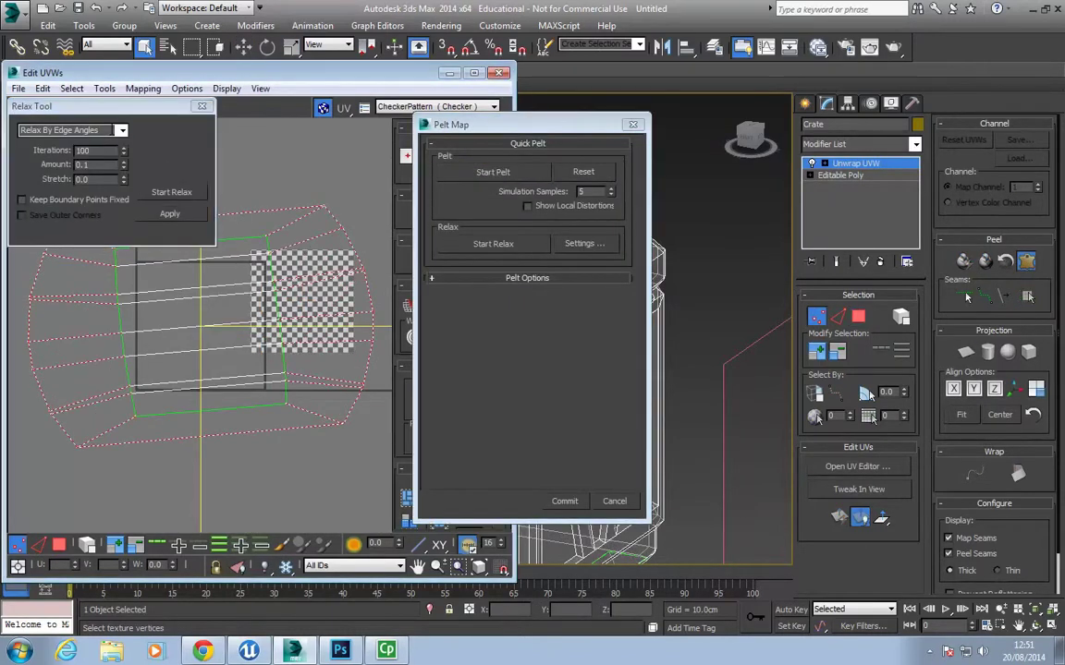
pyautogui.click(71, 130)
pyautogui.click(60, 142)
pyautogui.click(171, 191)
pyautogui.click(171, 192)
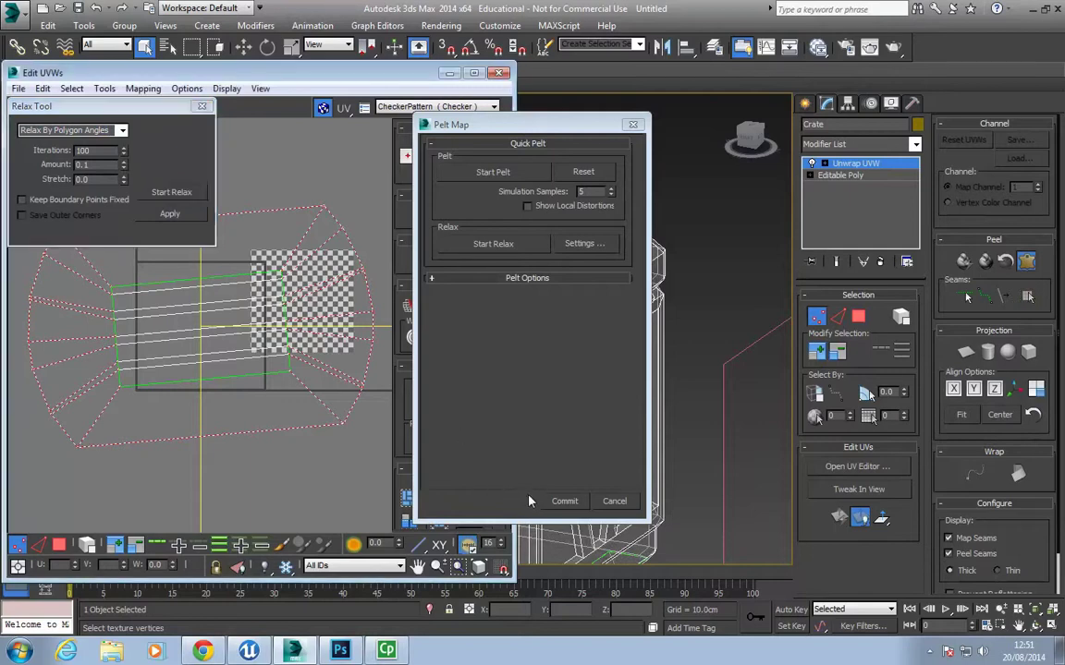
pyautogui.click(564, 501)
# Move the pelted handle bar shell below the checker tile, select the other bar's UVs and quick peel them.
pyautogui.moveTo(196, 305); pyautogui.dragTo(199, 447)
pyautogui.scroll(-8, 200, 448)
pyautogui.moveTo(212, 440); pyautogui.dragTo(228, 397, button='middle')
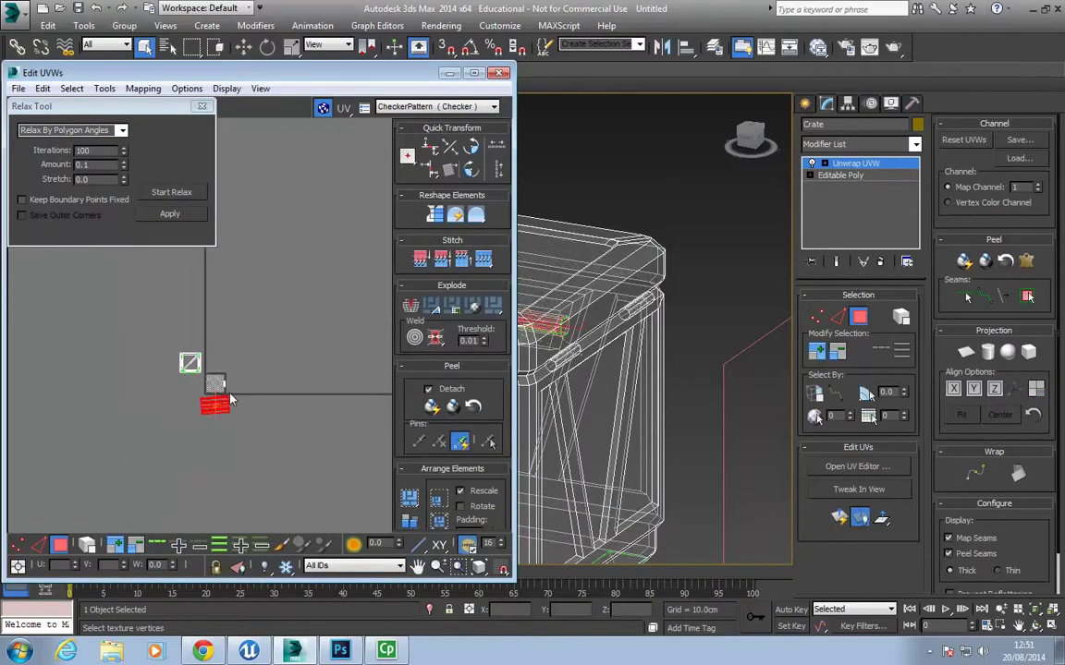
pyautogui.scroll(5, 227, 397)
pyautogui.moveTo(202, 333); pyautogui.dragTo(277, 383)
pyautogui.click(431, 409)
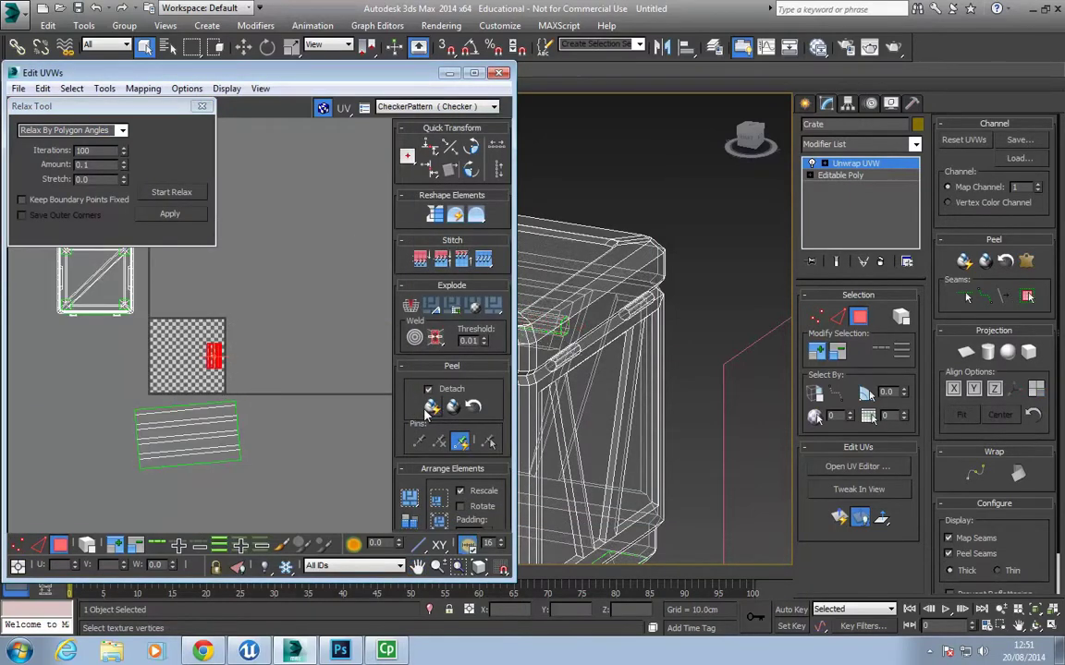
# Planar map and quick peel the pelted bar shell again, close the Relax Tool and park both bar shells outside the checker tile.
pyautogui.click(157, 421)
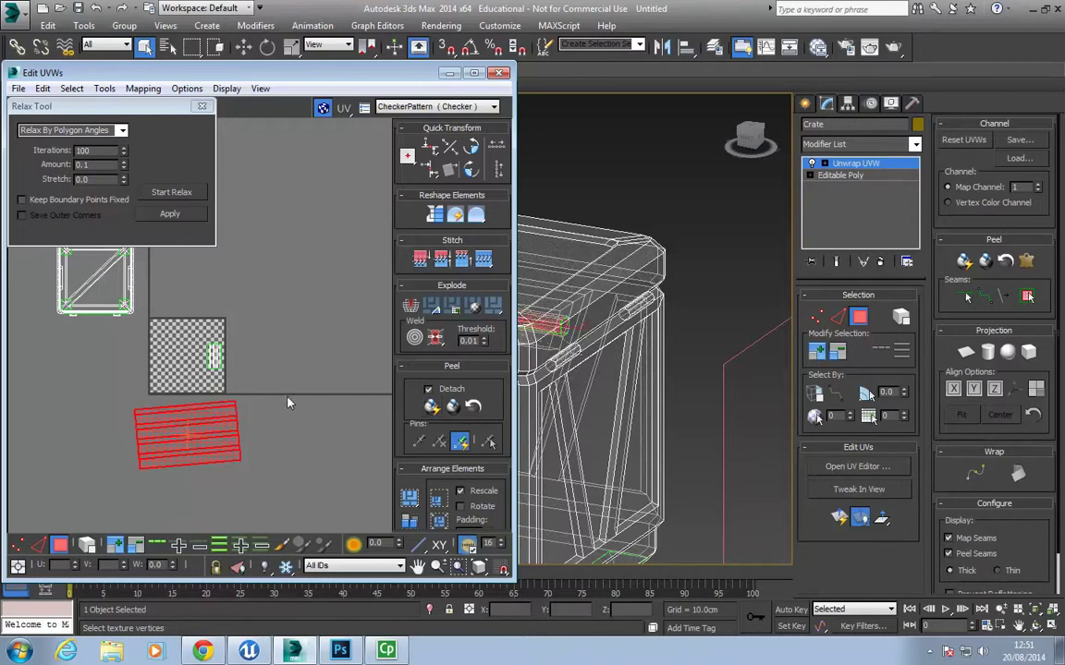
pyautogui.click(961, 346)
pyautogui.click(961, 346)
pyautogui.click(432, 408)
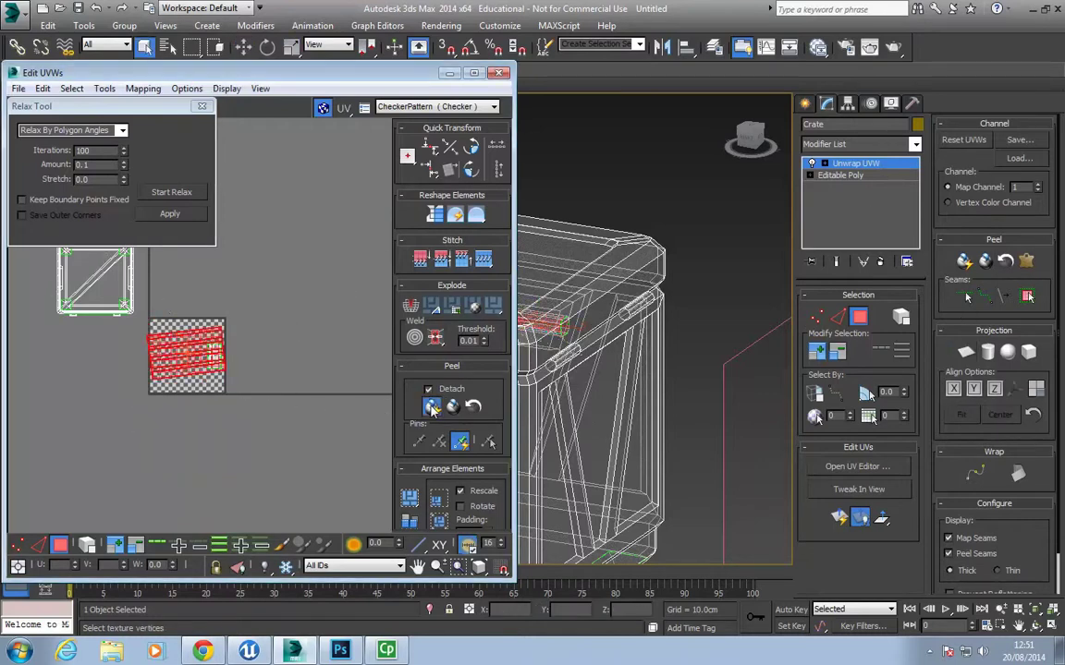
pyautogui.moveTo(192, 358)
pyautogui.mouseDown()
pyautogui.moveTo(215, 431)
pyautogui.moveTo(352, 416)
pyautogui.mouseUp()
pyautogui.click(202, 107)
pyautogui.click(193, 408)
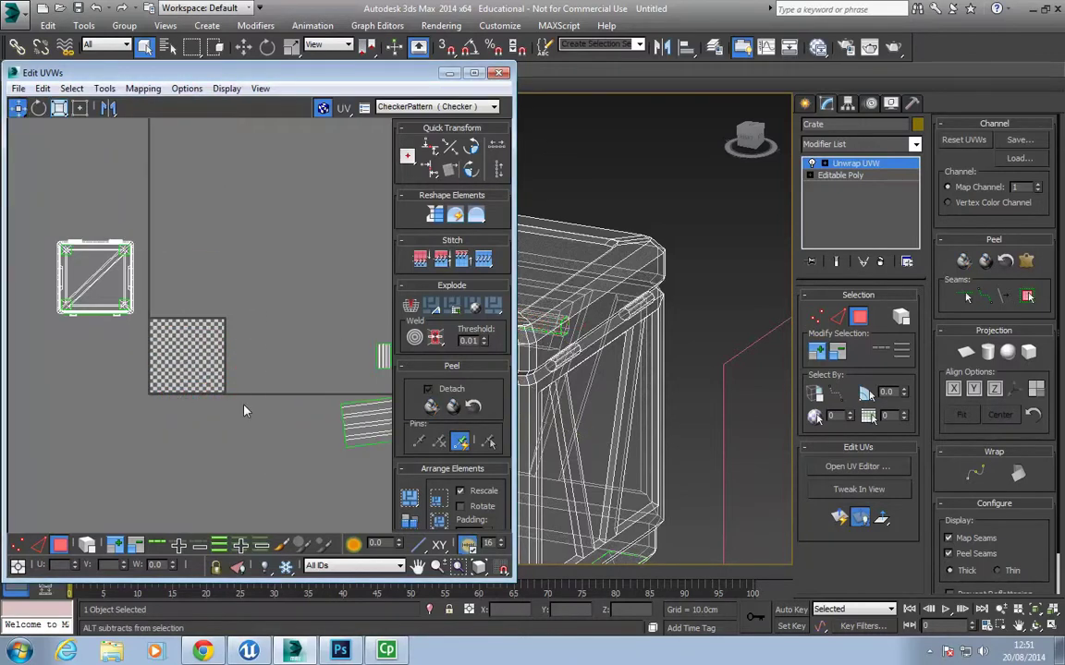
# In shaded display, select the two hinge cylinders on the crate's back by element and planar map them.
pyautogui.press('F3')
pyautogui.click(572, 357)
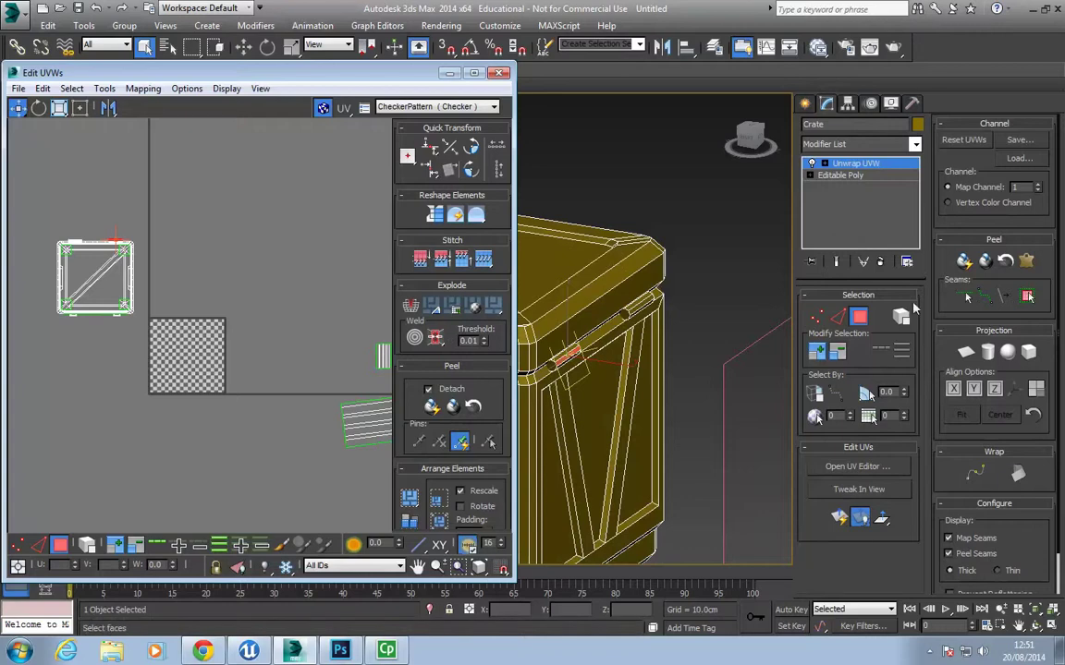
pyautogui.keyDown('ctrl'); pyautogui.click(647, 306); pyautogui.keyUp('ctrl')
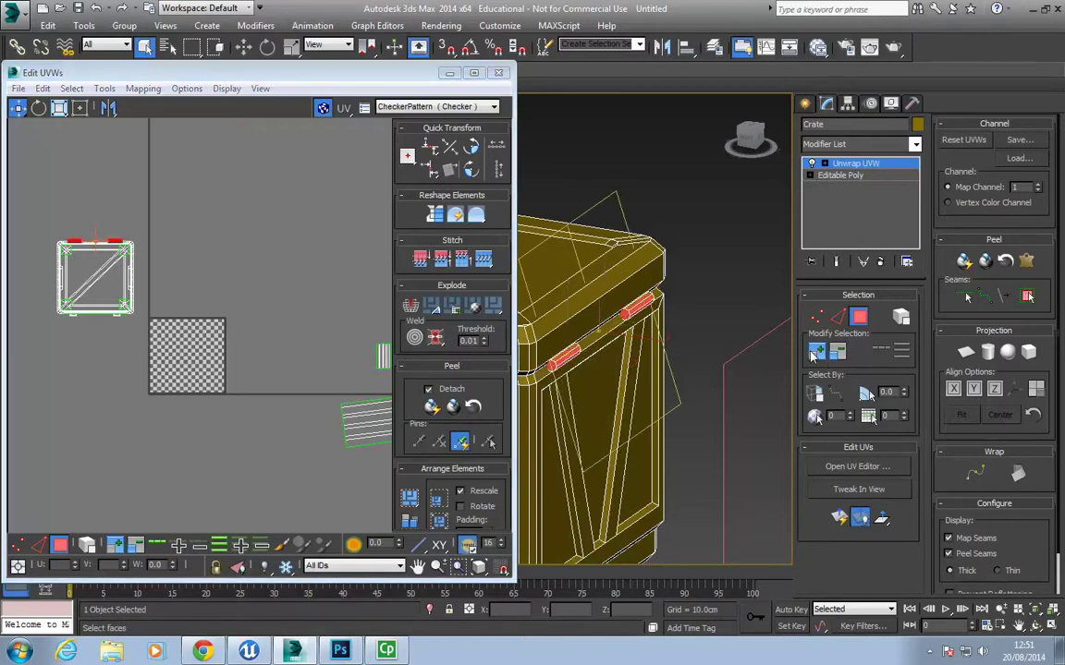
pyautogui.click(964, 352)
pyautogui.click(963, 352)
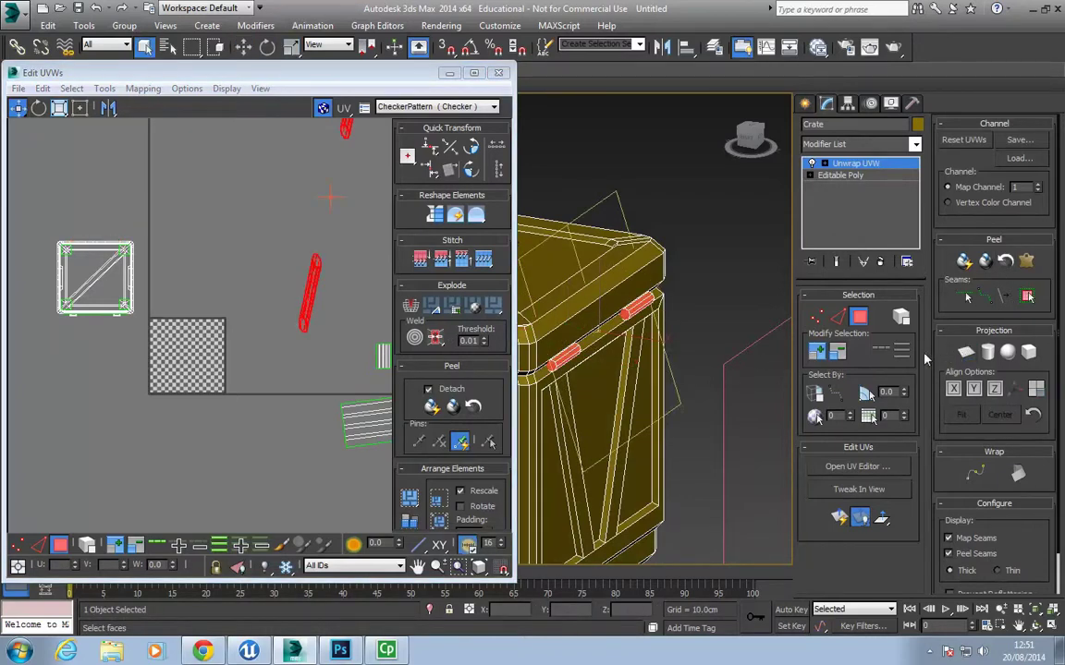
# Select the end cap faces of both hinge cylinders.
pyautogui.scroll(5, 672, 365)
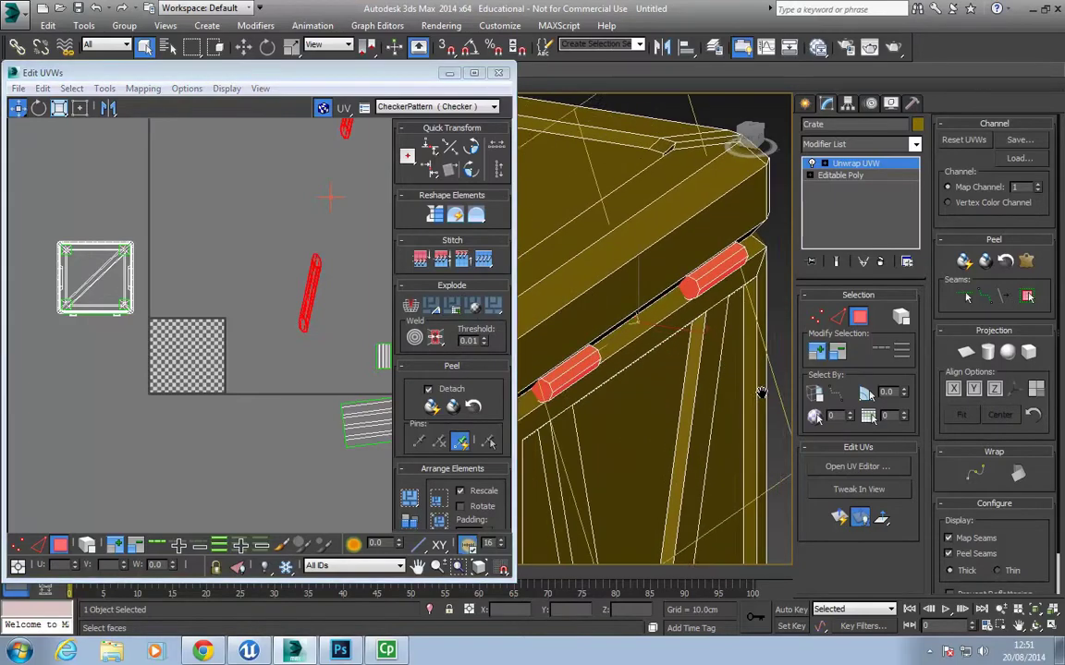
pyautogui.click(553, 389)
pyautogui.keyDown('alt'); pyautogui.moveTo(586, 392); pyautogui.dragTo(525, 411, button='middle'); pyautogui.keyUp('alt')
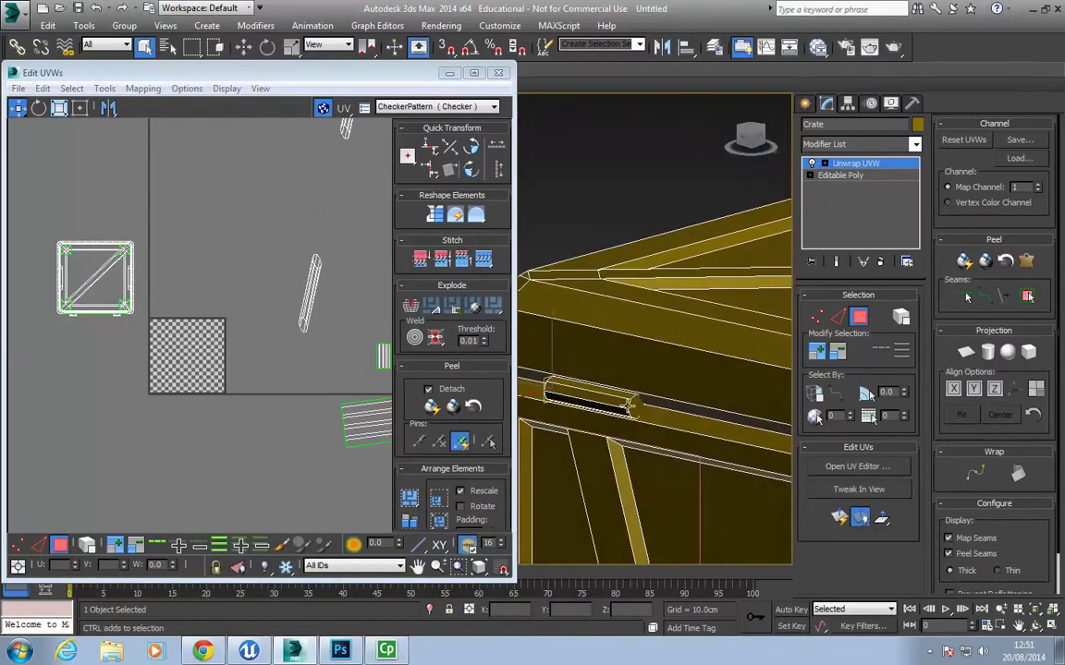
pyautogui.keyDown('ctrl'); pyautogui.click(634, 407); pyautogui.keyUp('ctrl')
pyautogui.moveTo(644, 412); pyautogui.dragTo(712, 381, button='middle')
pyautogui.keyDown('ctrl'); pyautogui.click(651, 309); pyautogui.keyUp('ctrl')
pyautogui.keyDown('alt'); pyautogui.moveTo(652, 309); pyautogui.dragTo(552, 345, button='middle'); pyautogui.keyUp('alt')
pyautogui.keyDown('ctrl'); pyautogui.click(779, 382); pyautogui.keyUp('ctrl')
# Planar map the hinge end caps and move their octagonal shell above the checker tile.
pyautogui.click(965, 353)
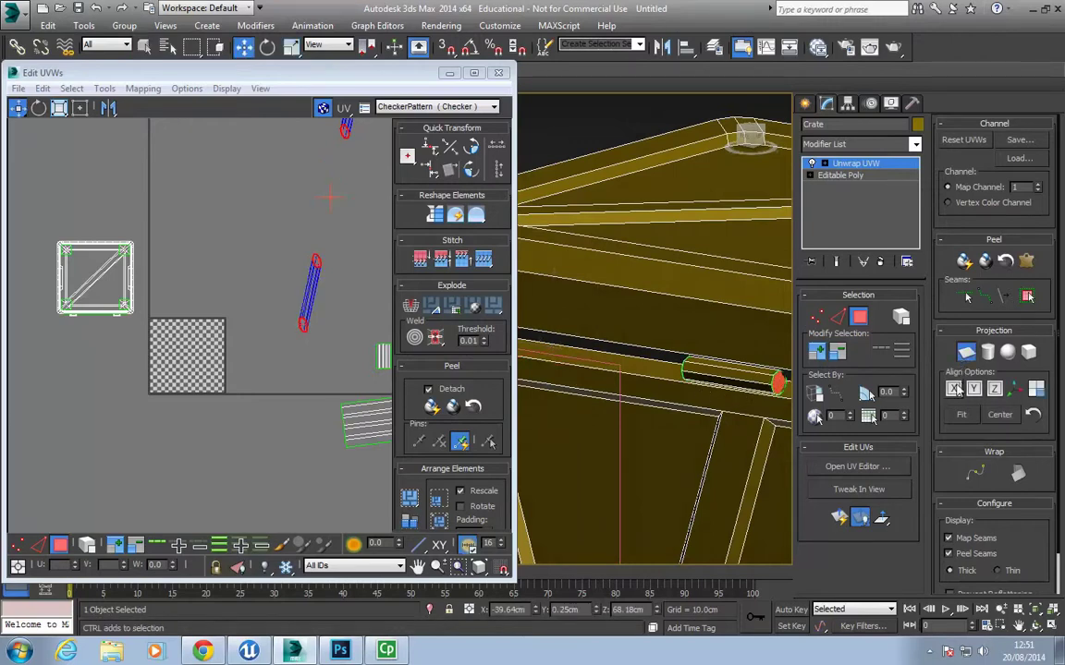
pyautogui.click(965, 353)
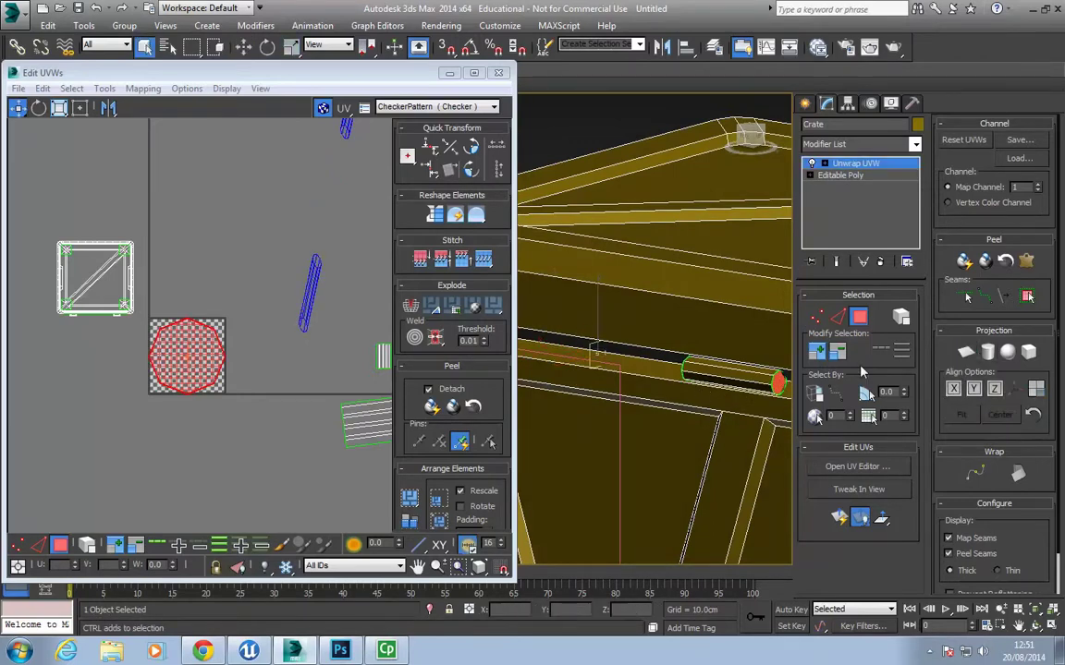
pyautogui.moveTo(170, 369); pyautogui.dragTo(170, 202)
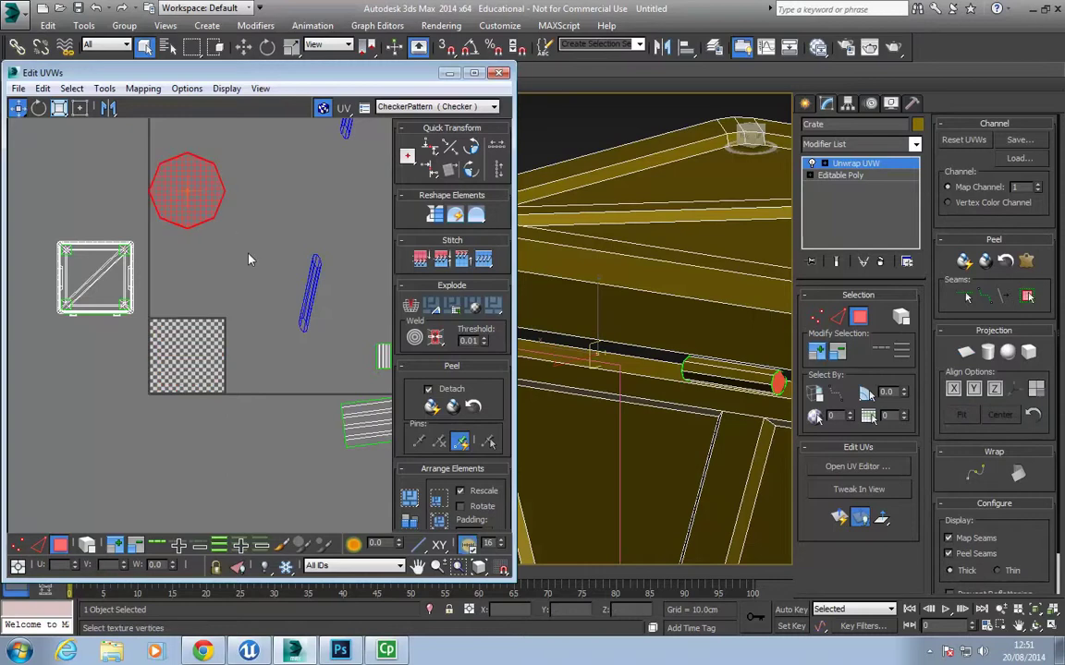
# Select a lengthwise edge on each hinge cylinder's UV shell and break the UVs along it.
pyautogui.moveTo(256, 304); pyautogui.dragTo(207, 363, button='middle')
pyautogui.scroll(5, 214, 368)
pyautogui.press('2')
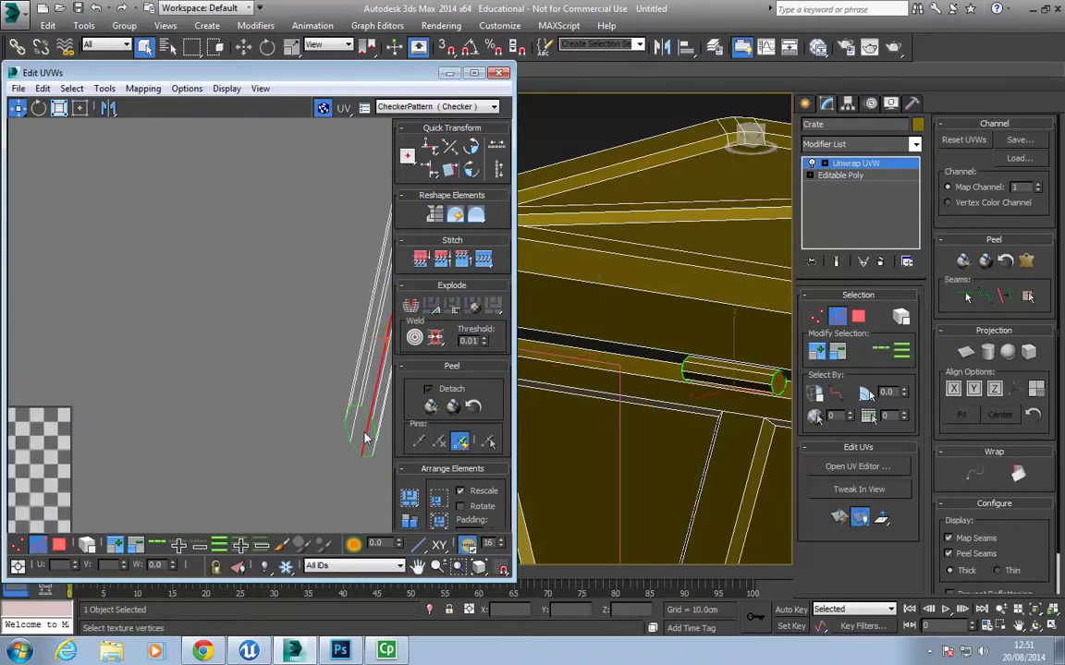
pyautogui.scroll(-4, 333, 345)
pyautogui.scroll(3, 363, 236)
pyautogui.keyDown('ctrl'); pyautogui.click(305, 249); pyautogui.keyUp('ctrl')
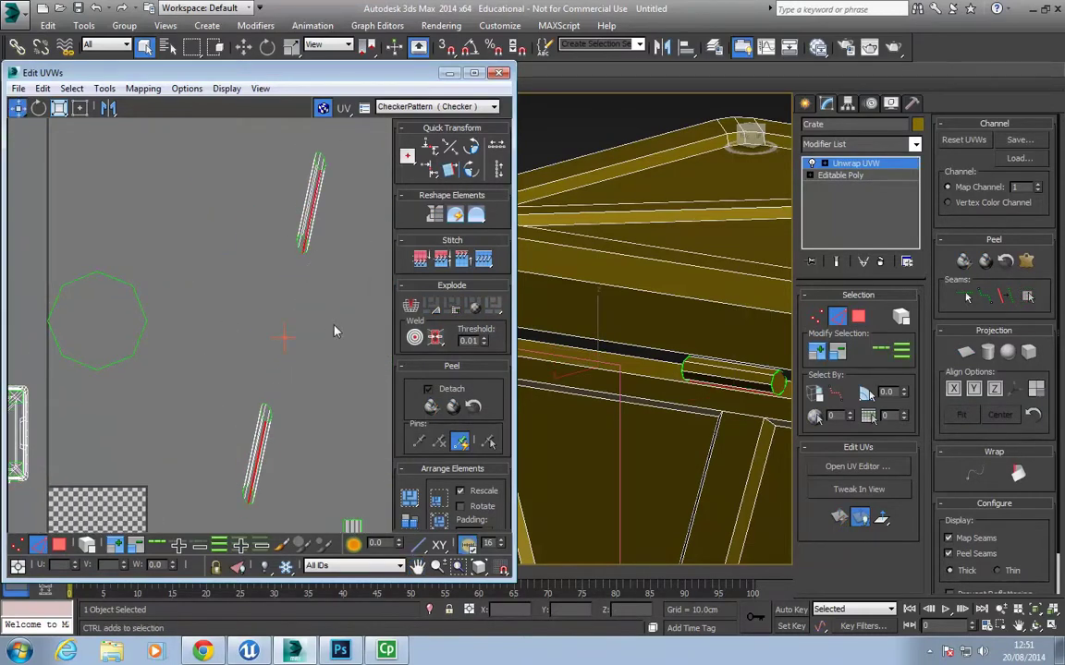
pyautogui.press('1')
pyautogui.scroll(-2, 257, 348)
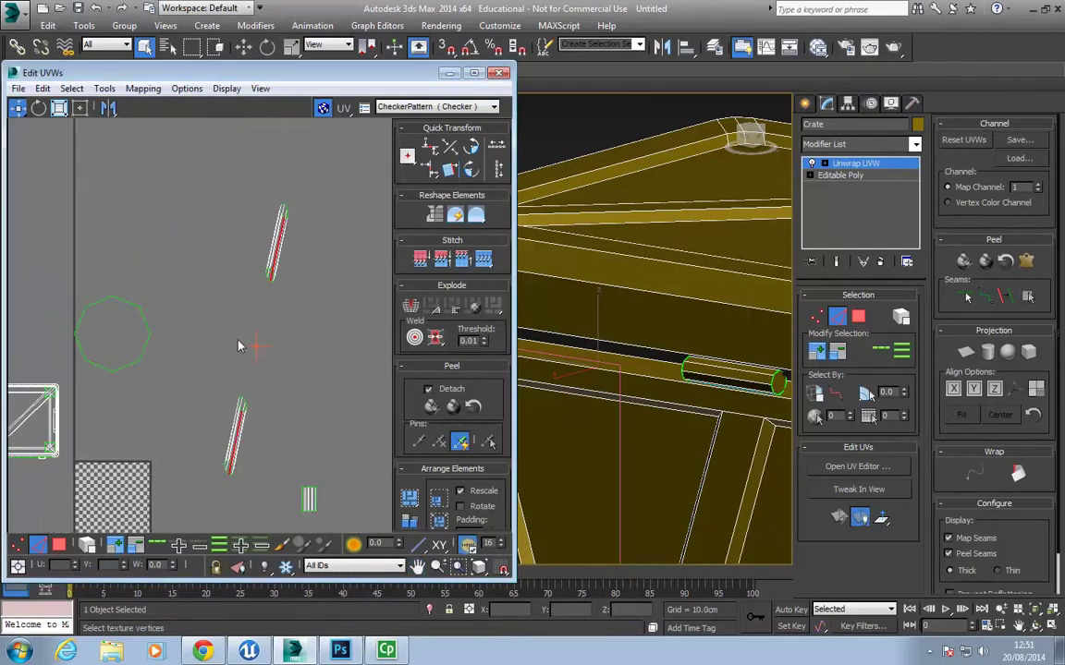
# Select the side faces of both hinge cylinders, planar map them and quick peel them flat.
pyautogui.press('3')
pyautogui.moveTo(192, 203); pyautogui.dragTo(206, 265)
pyautogui.moveTo(289, 500); pyautogui.dragTo(289, 500)
pyautogui.keyDown('ctrl'); pyautogui.moveTo(209, 169); pyautogui.dragTo(336, 291); pyautogui.keyUp('ctrl')
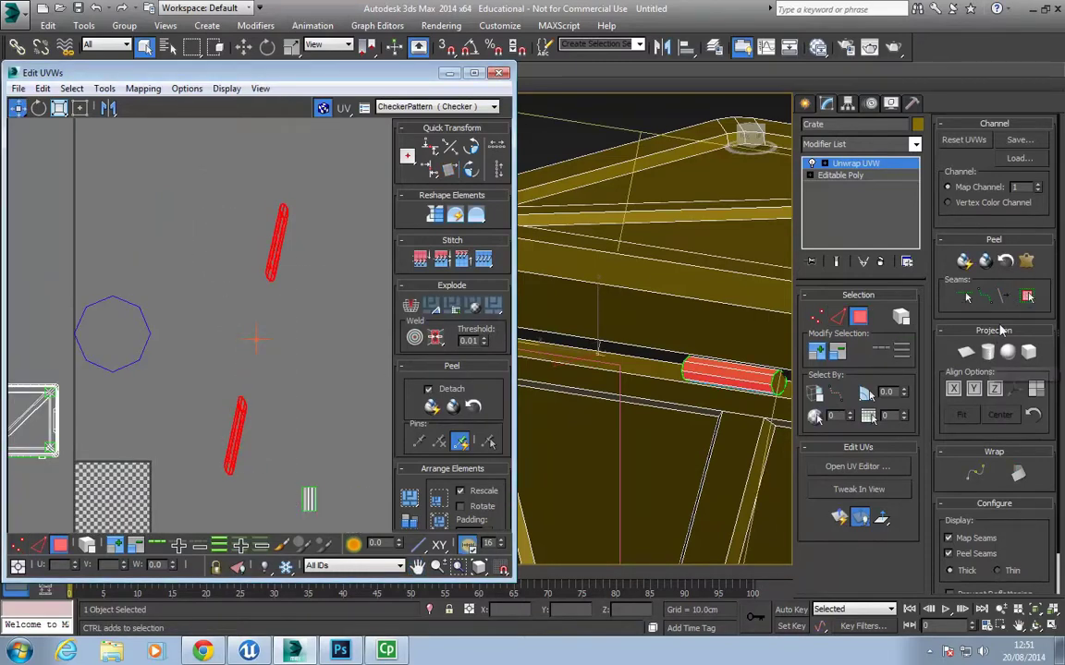
pyautogui.click(965, 352)
pyautogui.click(433, 407)
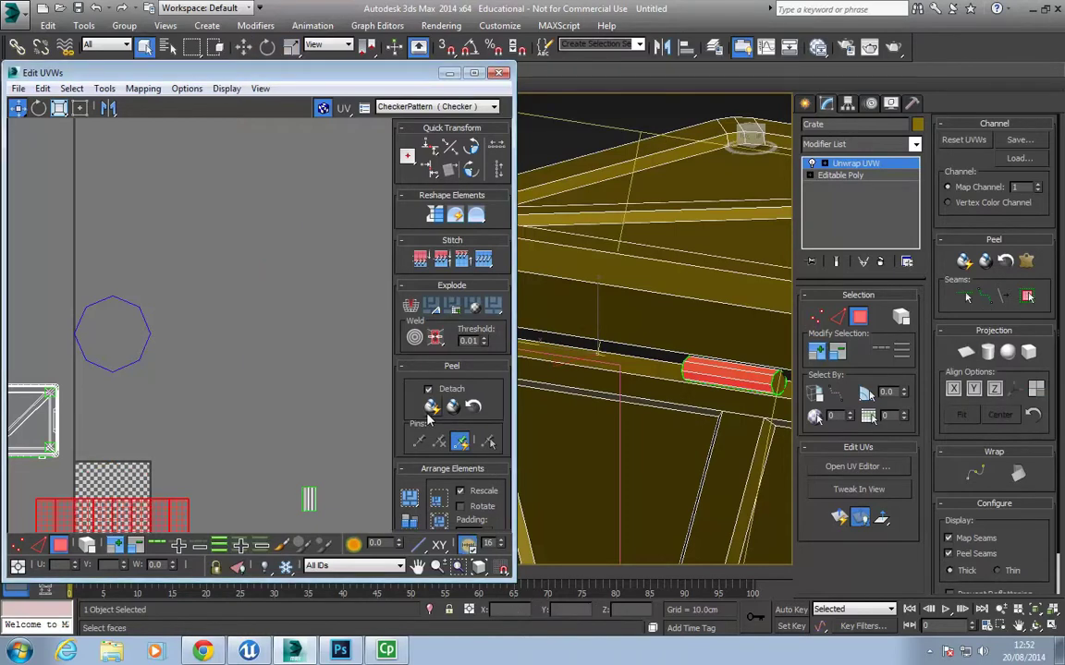
# Move the peeled hinge cylinder strips above the checker tile, clear of the other shells, and deselect them.
pyautogui.moveTo(91, 381); pyautogui.dragTo(183, 430)
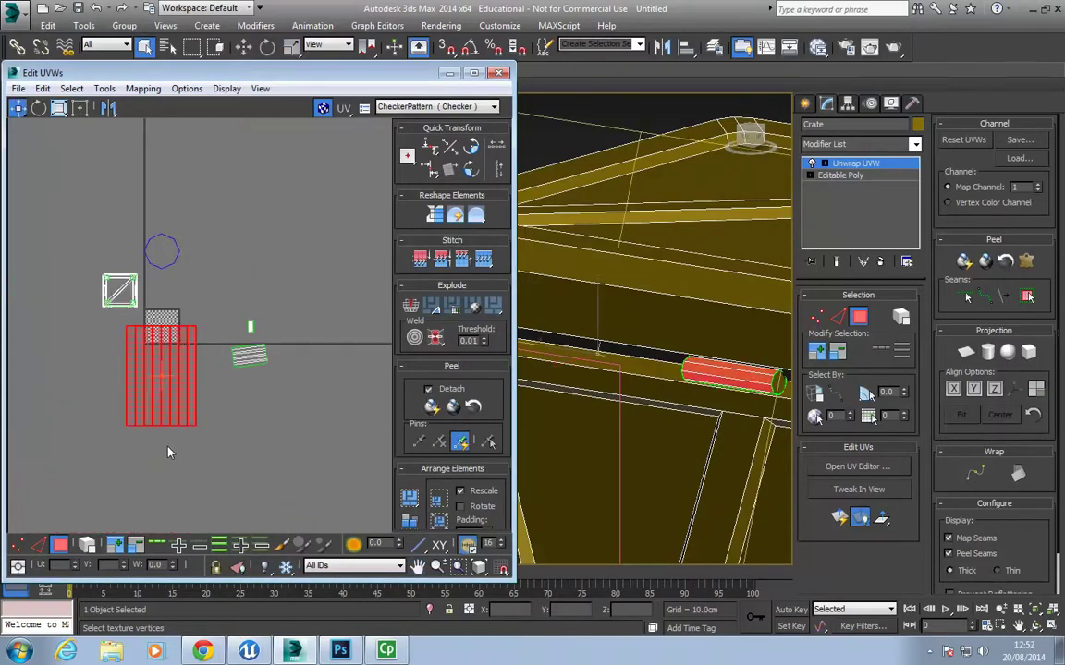
pyautogui.keyDown('alt'); pyautogui.moveTo(710, 412); pyautogui.dragTo(643, 411, button='middle'); pyautogui.keyUp('alt')
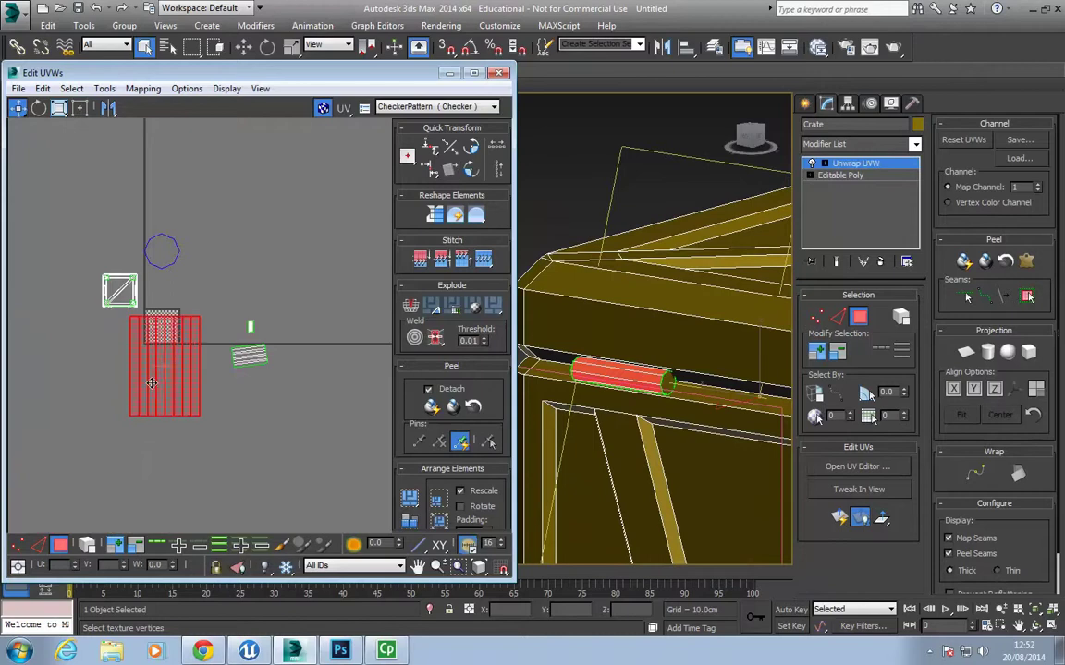
pyautogui.moveTo(156, 375); pyautogui.dragTo(220, 213)
pyautogui.click(99, 320)
# Select the faces of all four corner recesses on the crate's underside, growing the selection to cover each one.
pyautogui.scroll(5, 99, 320)
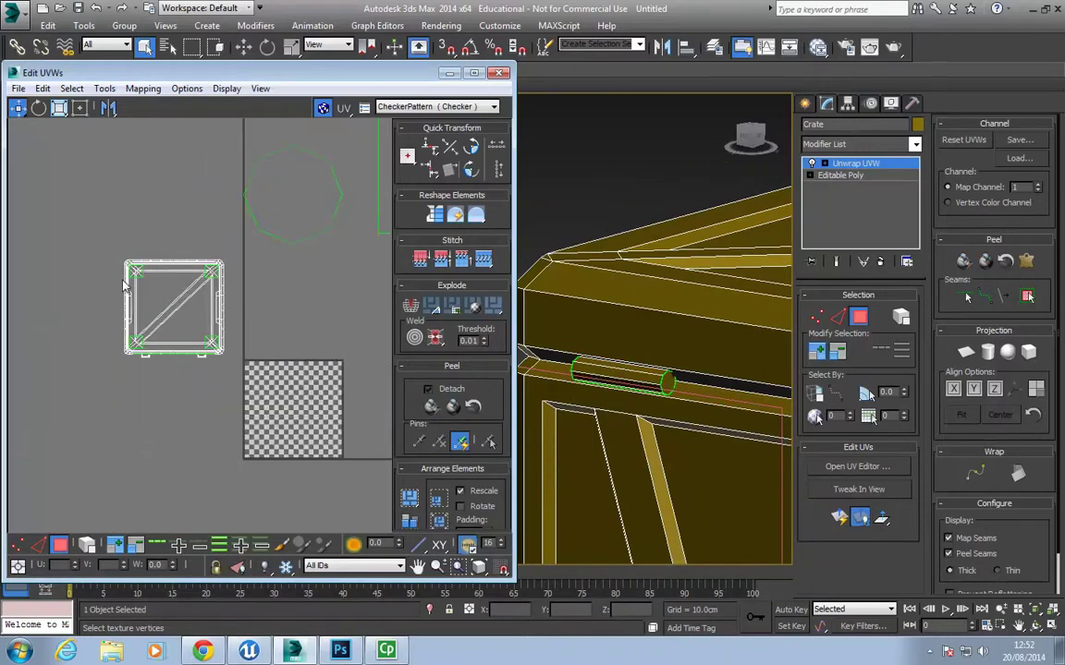
pyautogui.scroll(-5, 616, 406)
pyautogui.moveTo(616, 407); pyautogui.dragTo(597, 280, button='middle')
pyautogui.keyDown('alt'); pyautogui.moveTo(634, 450); pyautogui.dragTo(621, 388, button='middle'); pyautogui.keyUp('alt')
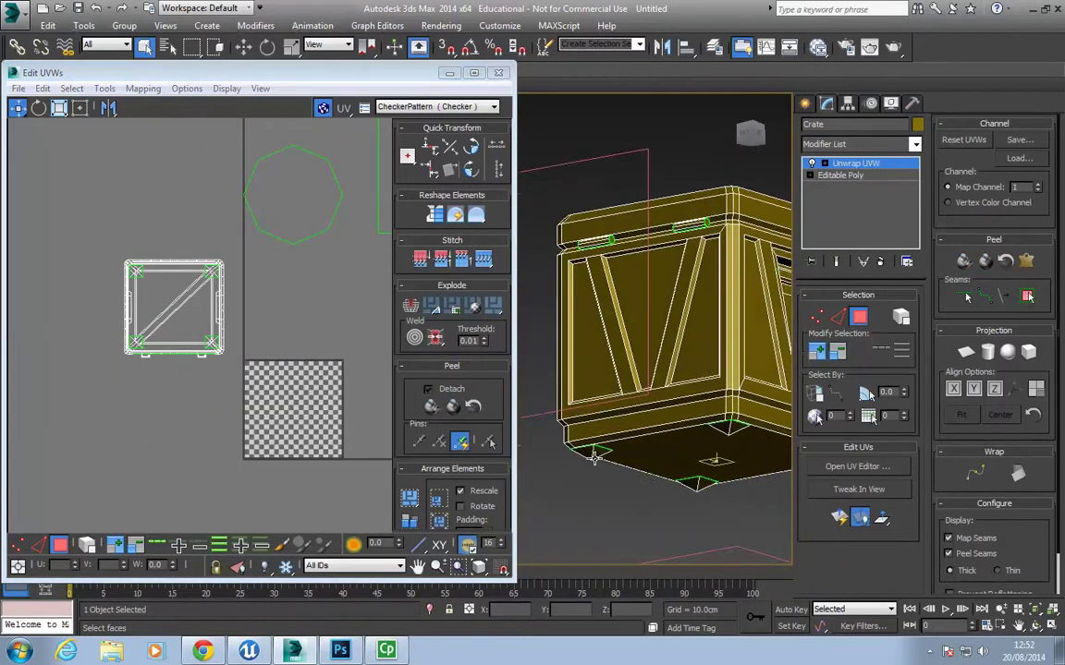
pyautogui.click(596, 454)
pyautogui.keyDown('alt'); pyautogui.moveTo(652, 446); pyautogui.dragTo(636, 490, button='middle'); pyautogui.keyUp('alt')
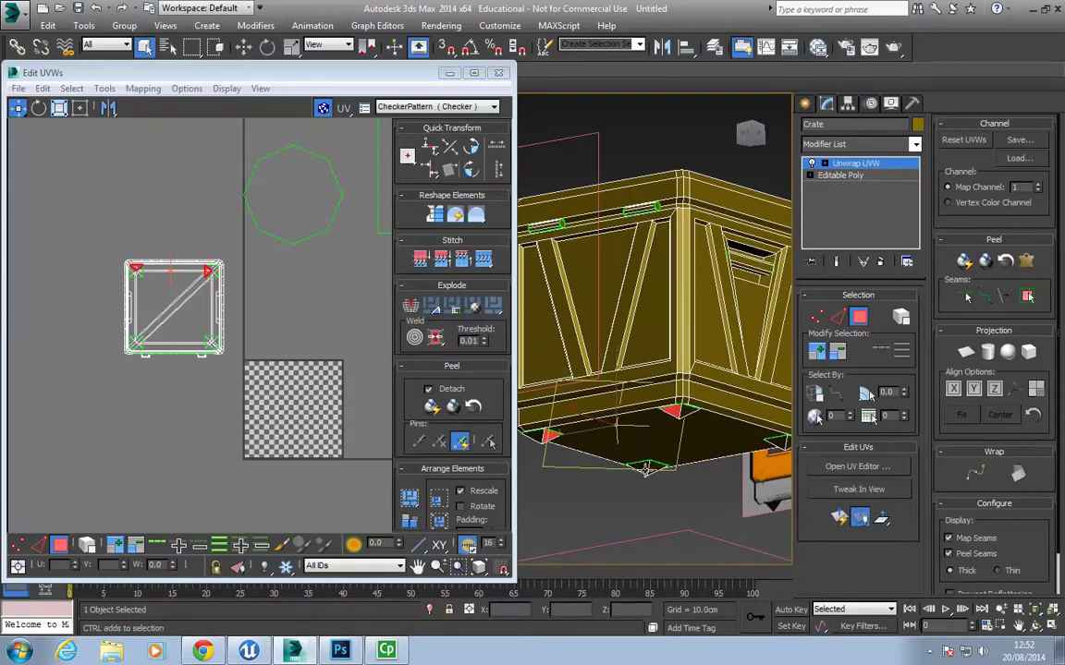
pyautogui.keyDown('ctrl'); pyautogui.click(645, 469); pyautogui.keyUp('ctrl')
pyautogui.click(822, 351)
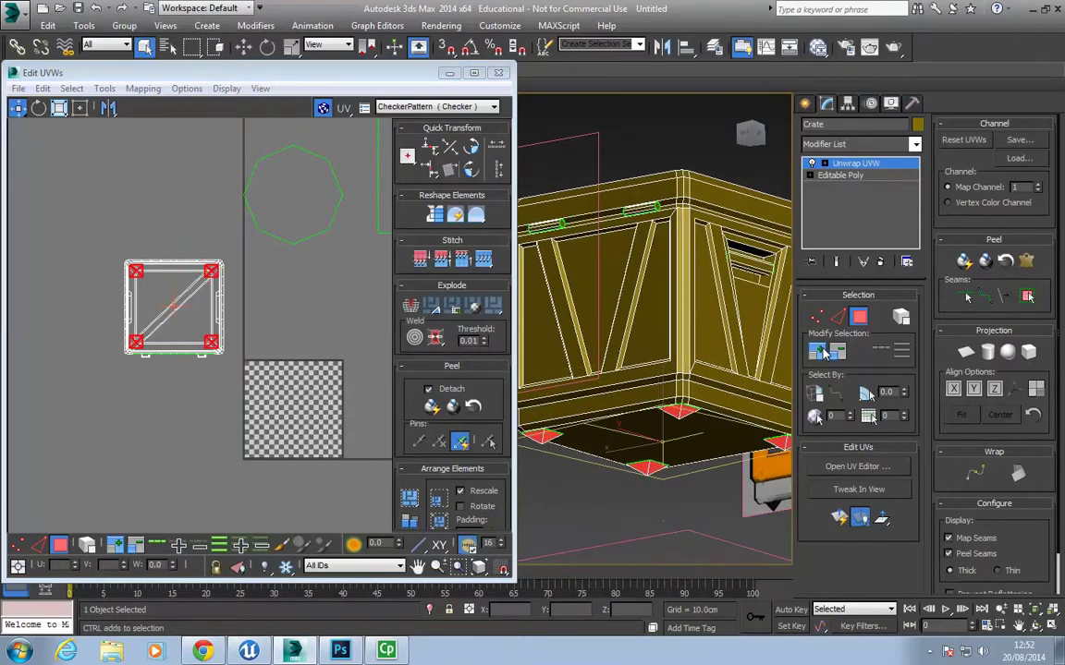
# Planar map the selected underside corner pieces and quick peel their UVs.
pyautogui.doubleClick(965, 354)
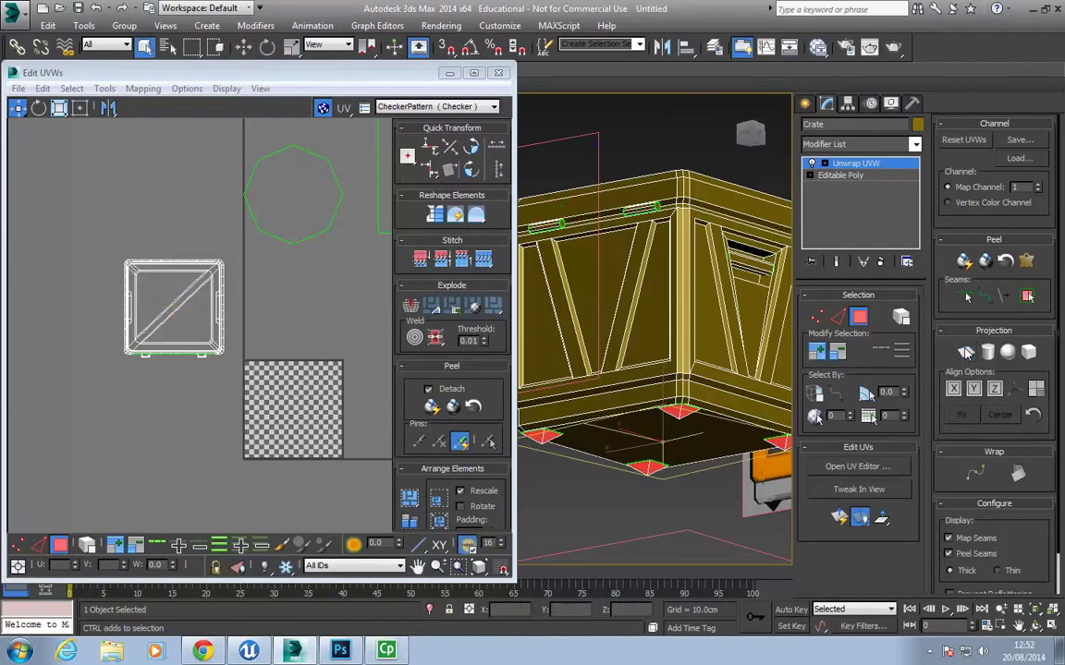
pyautogui.moveTo(383, 404); pyautogui.dragTo(221, 396, button='middle')
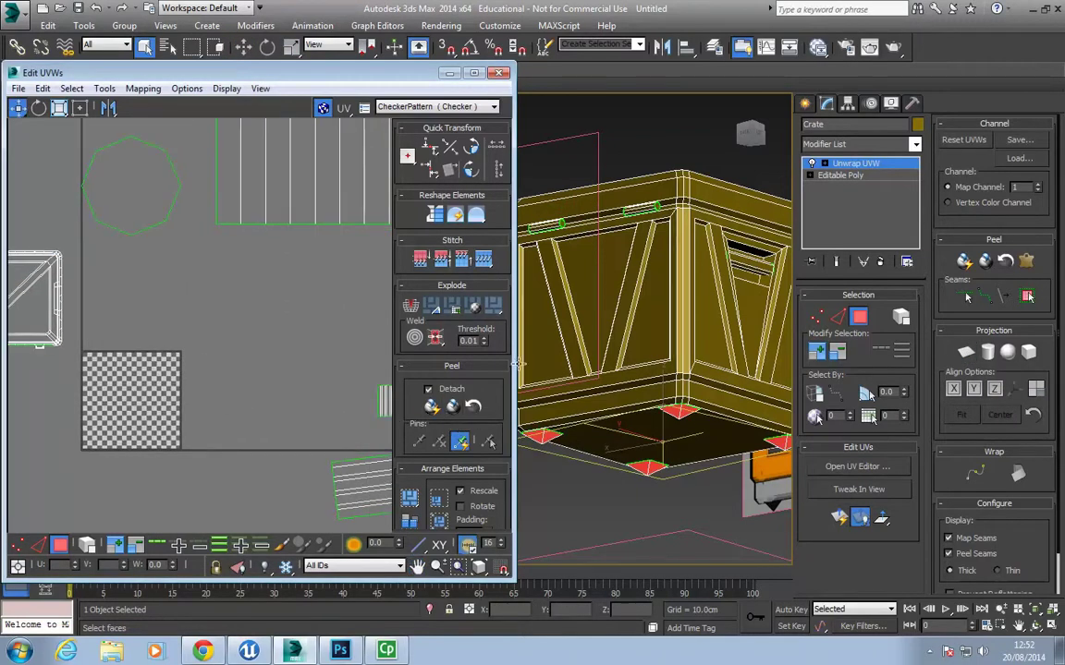
pyautogui.click(965, 352)
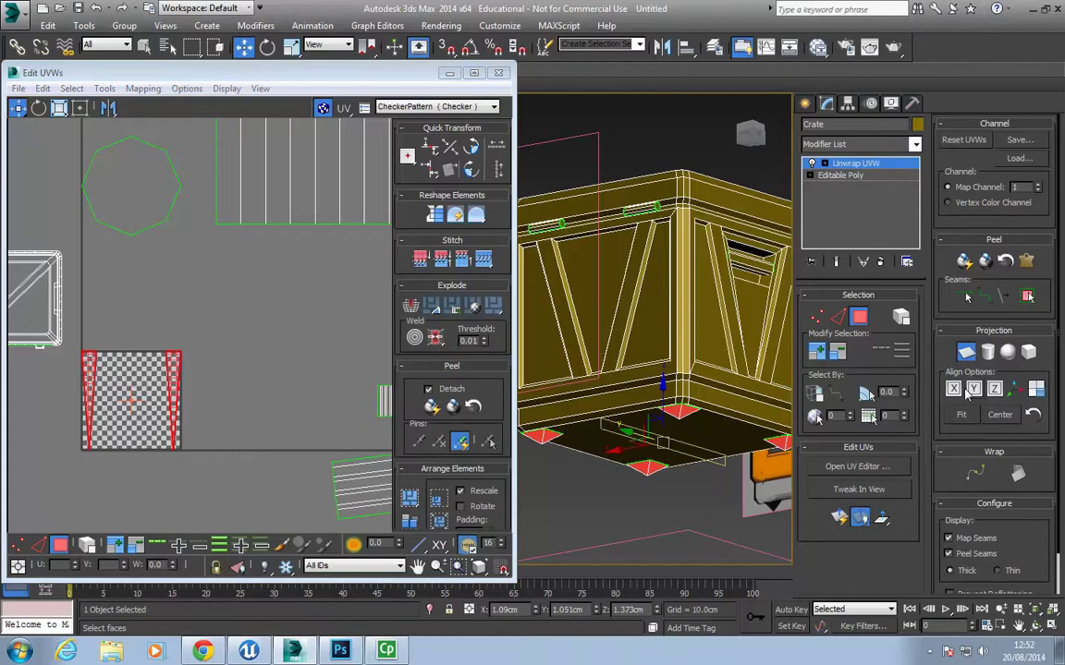
pyautogui.click(967, 390)
pyautogui.click(966, 357)
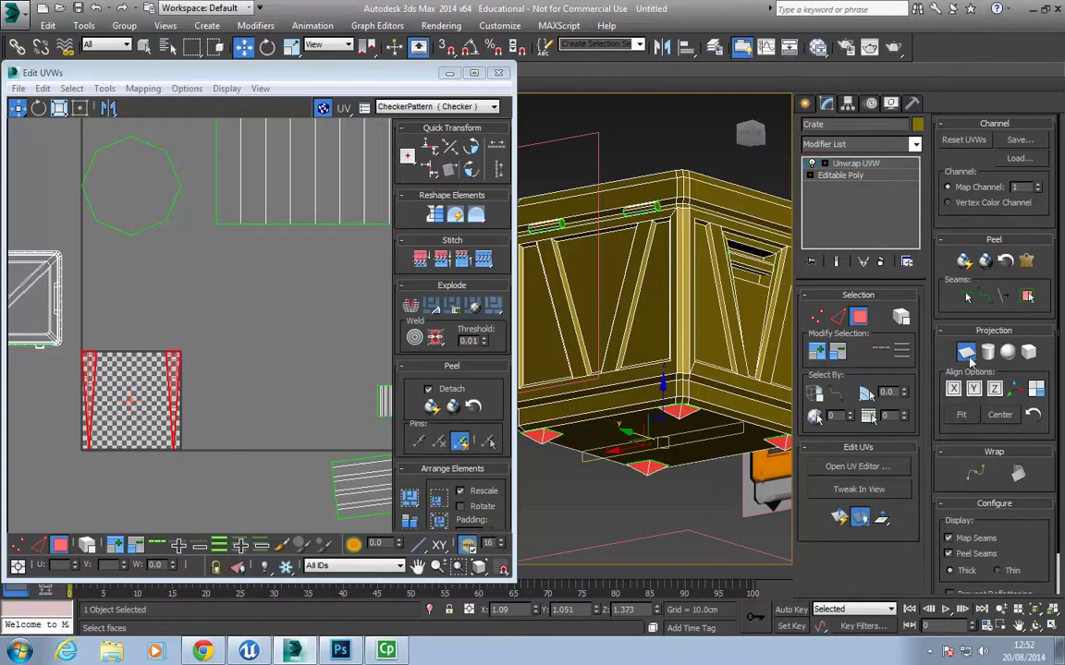
pyautogui.click(434, 406)
# Move the overlapping corner piece shells apart so that all four lie separately.
pyautogui.scroll(3, 62, 377)
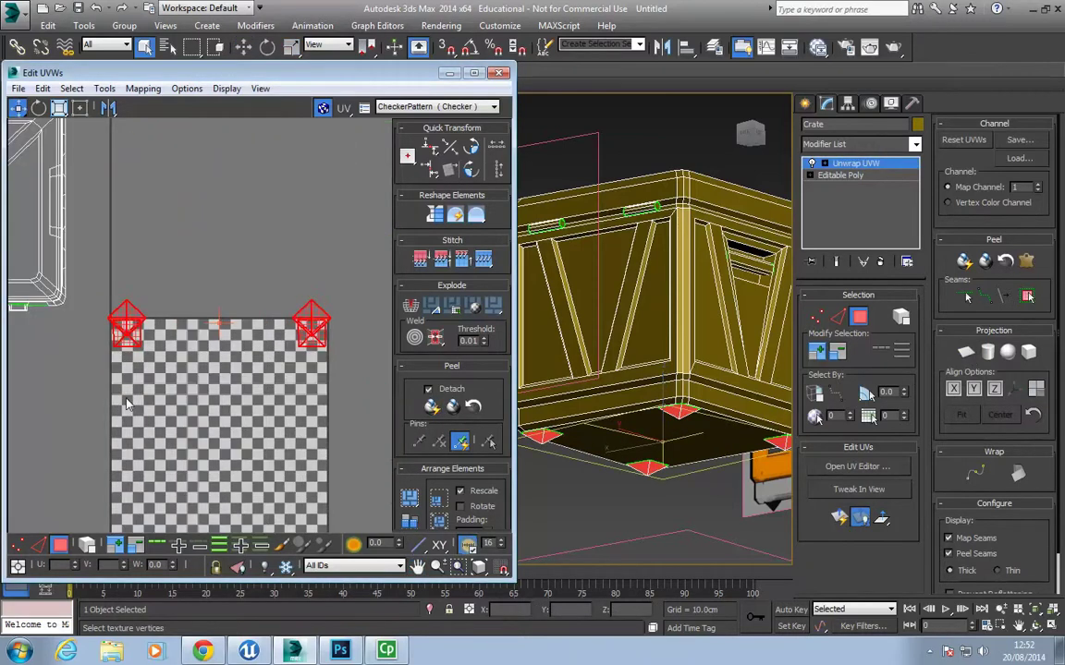
pyautogui.moveTo(105, 285); pyautogui.dragTo(141, 402)
pyautogui.moveTo(126, 338); pyautogui.dragTo(285, 324)
pyautogui.scroll(3, 337, 319)
pyautogui.scroll(-2, 218, 339)
pyautogui.moveTo(219, 339); pyautogui.dragTo(388, 450, button='middle')
pyautogui.keyDown('ctrl'); pyautogui.moveTo(64, 412); pyautogui.dragTo(97, 513); pyautogui.keyUp('ctrl')
# Select all four corner piece shells and move them outside the checker tile, above the octagonal cap shell.
pyautogui.click(38, 108)
pyautogui.scroll(-4, 109, 305)
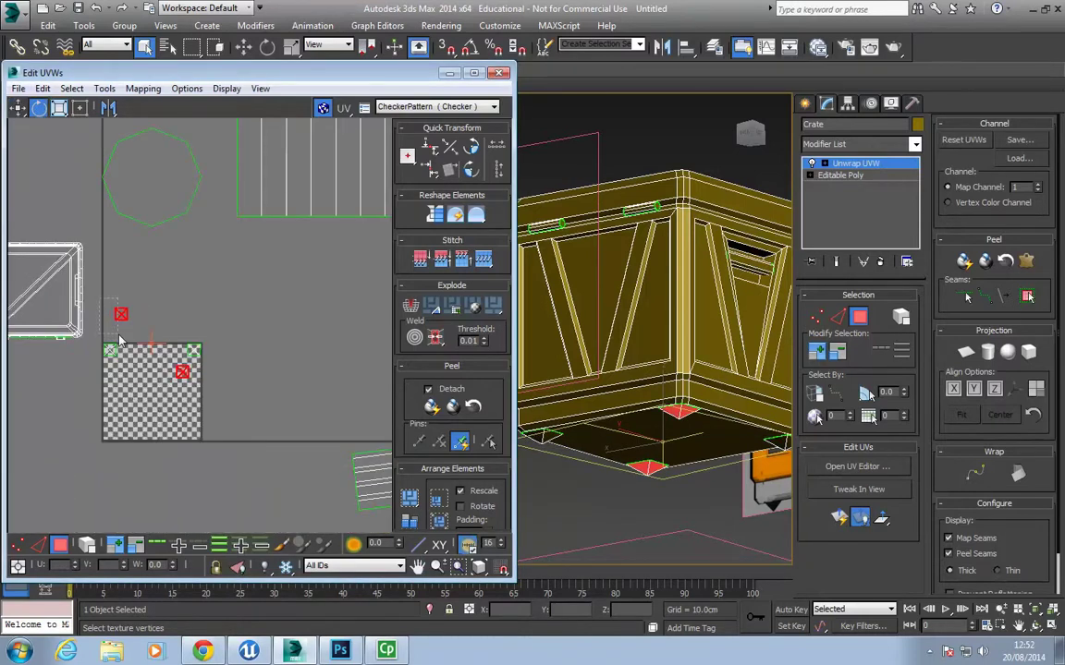
pyautogui.moveTo(119, 336); pyautogui.dragTo(204, 366)
pyautogui.scroll(-3, 150, 371)
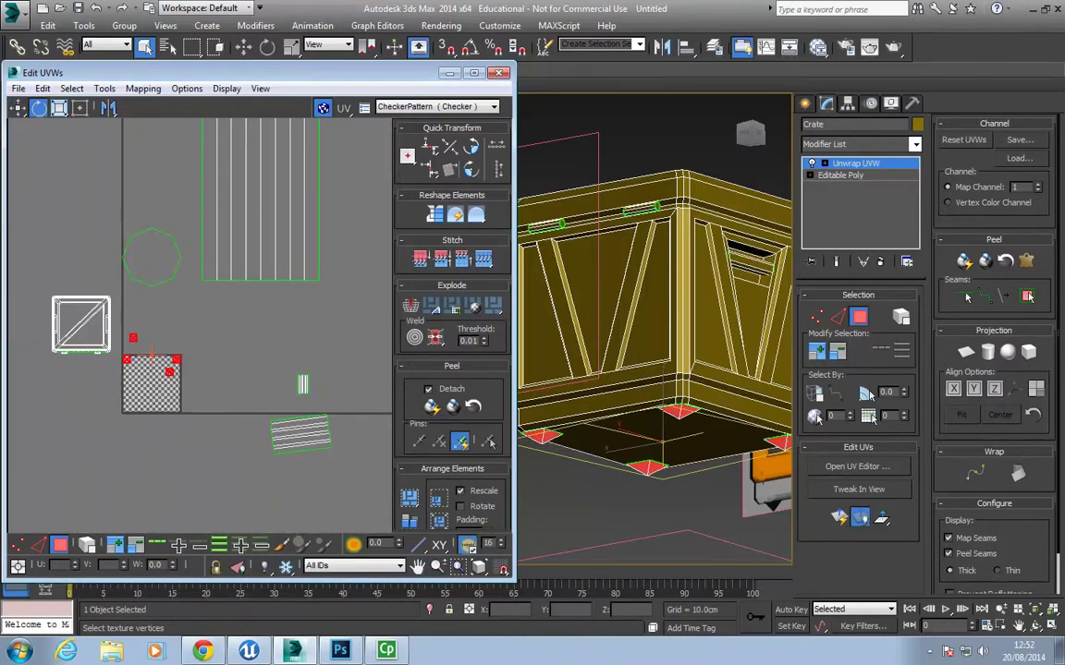
pyautogui.click(18, 107)
pyautogui.moveTo(132, 338); pyautogui.dragTo(92, 158)
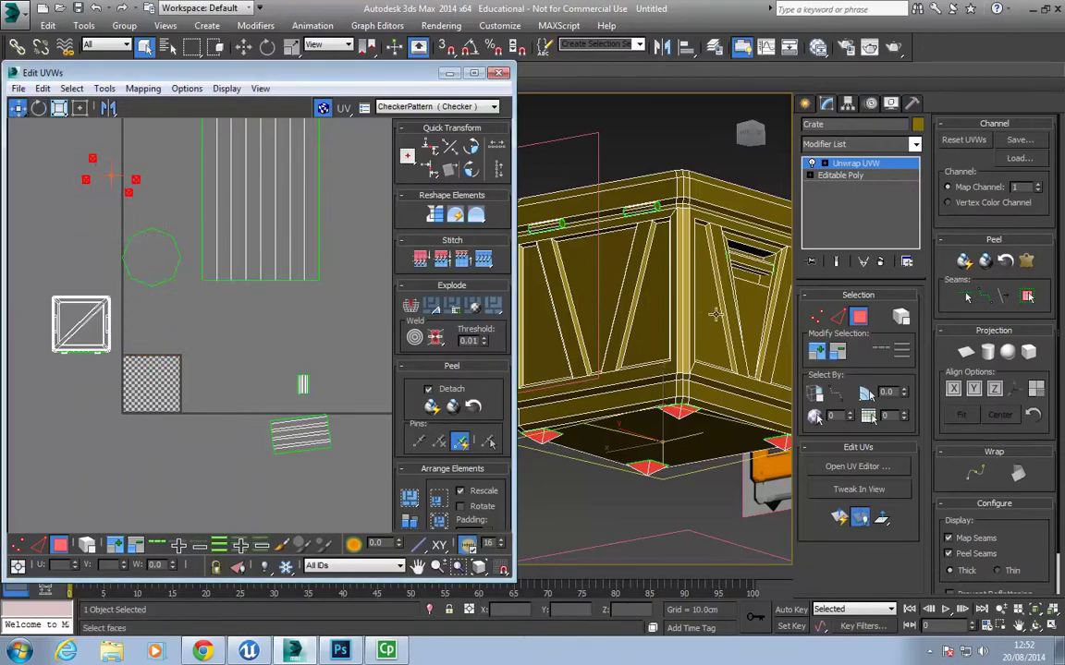
# Select the faces of the handle recesses on the crate's opposite sides, growing the selection to include their inner walls.
pyautogui.click(743, 284)
pyautogui.keyDown('alt'); pyautogui.moveTo(743, 284); pyautogui.dragTo(615, 470, button='middle'); pyautogui.keyUp('alt')
pyautogui.keyDown('ctrl'); pyautogui.click(673, 289); pyautogui.keyUp('ctrl')
pyautogui.scroll(4, 615, 470)
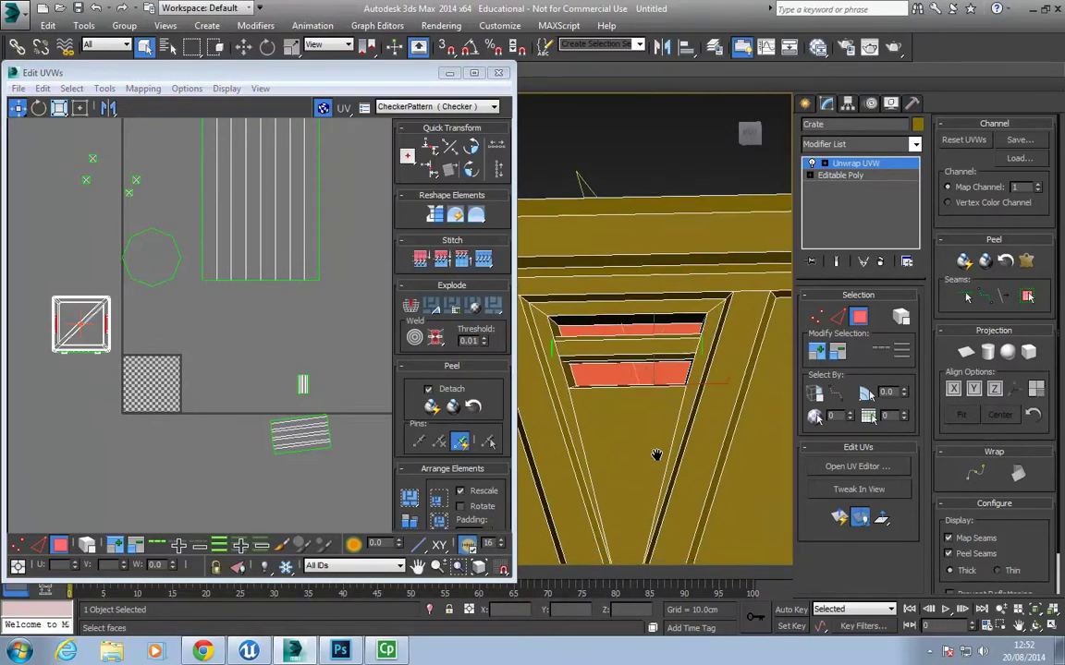
pyautogui.click(818, 357)
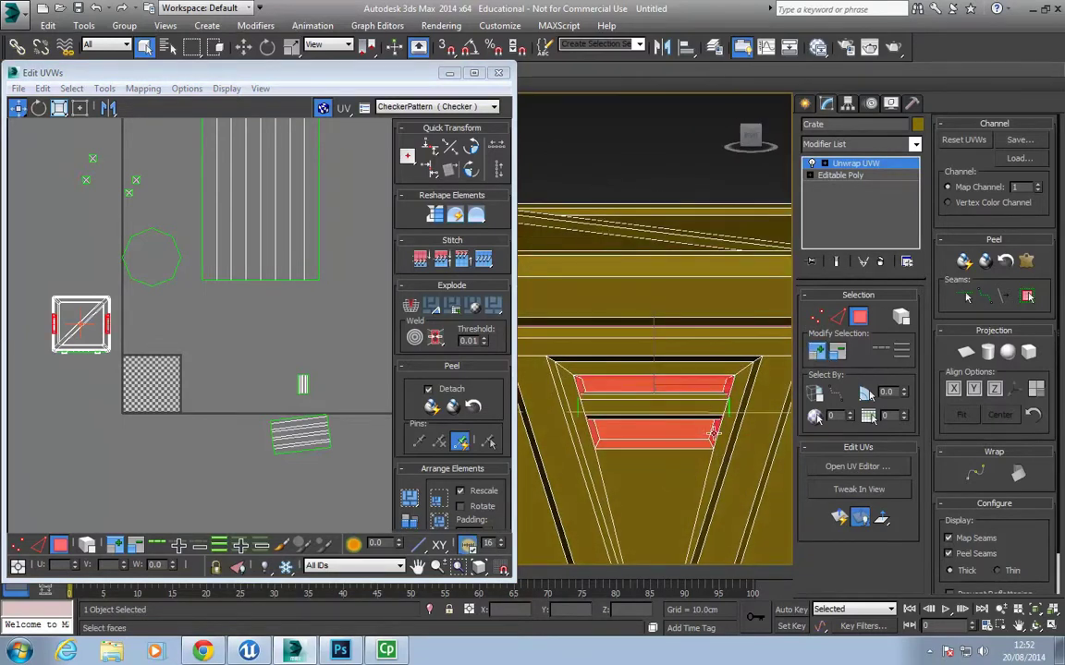
pyautogui.keyDown('alt'); pyautogui.moveTo(713, 435); pyautogui.dragTo(637, 499, button='middle'); pyautogui.keyUp('alt')
pyautogui.moveTo(745, 477); pyautogui.dragTo(715, 414, button='middle')
pyautogui.scroll(-5, 715, 415)
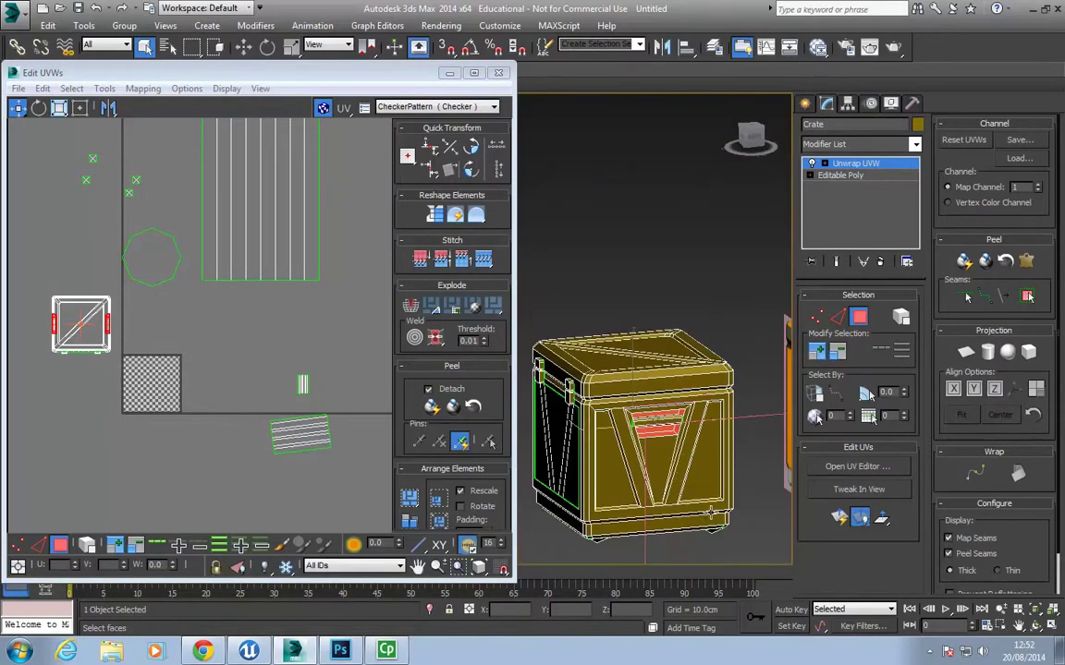
pyautogui.scroll(5, 693, 438)
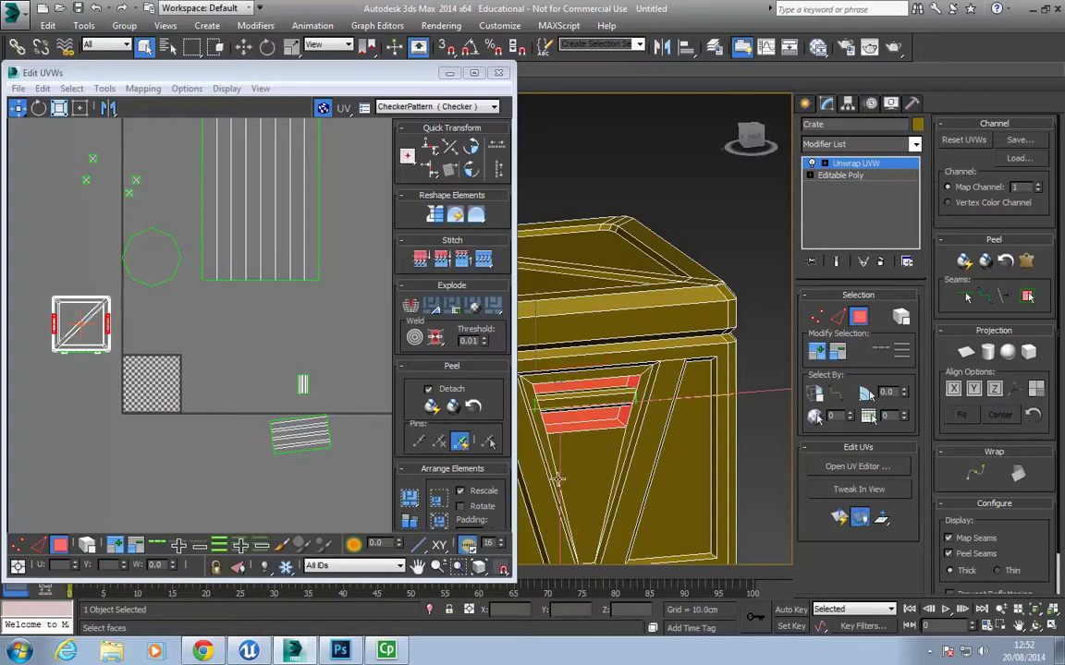
# Planar map the handle recess faces along the X axis and select the resulting shells over the checker tile.
pyautogui.scroll(-4, 205, 368)
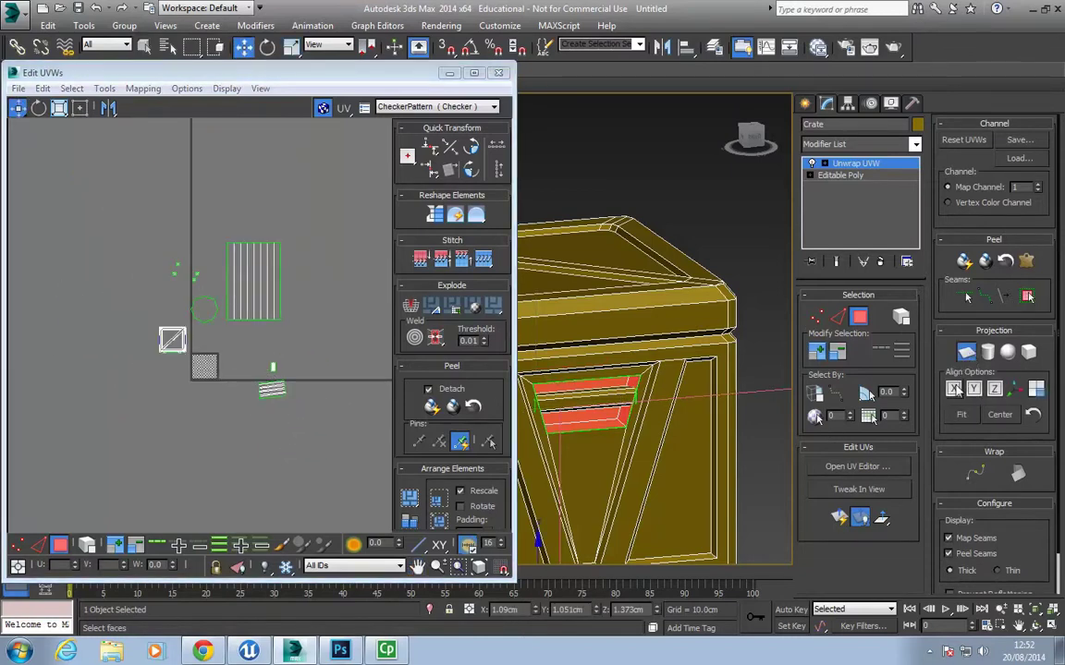
pyautogui.click(205, 366)
pyautogui.scroll(5, 210, 360)
pyautogui.moveTo(166, 354); pyautogui.dragTo(197, 369, button='middle')
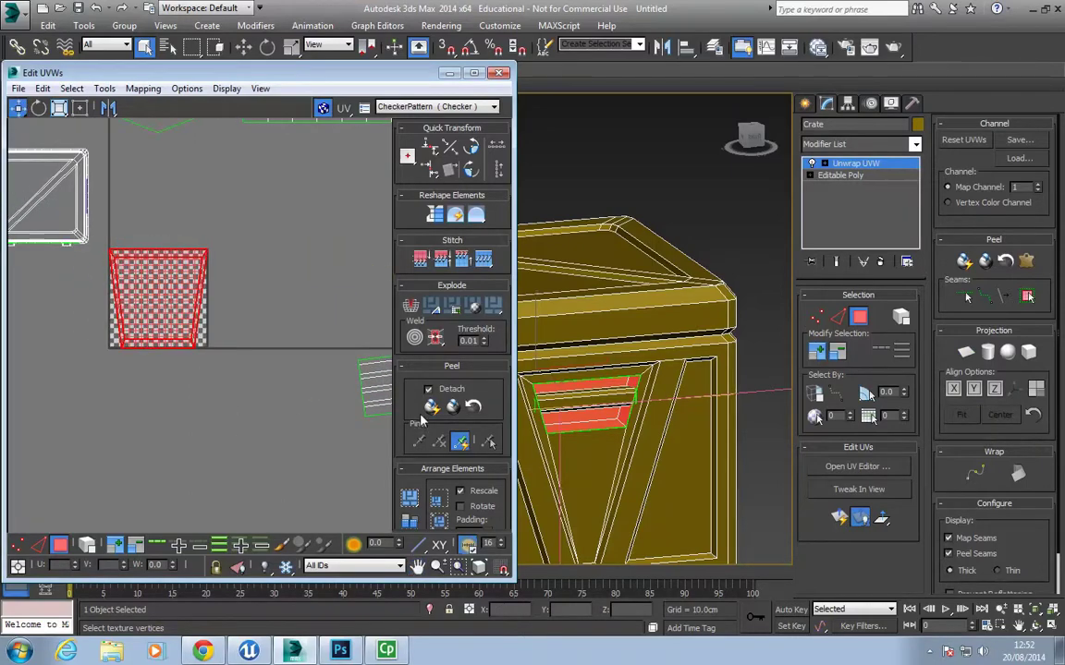
# Select the corner edges inside the handle recesses and split the UVs along them.
pyautogui.scroll(5, 711, 437)
pyautogui.press('2')
pyautogui.moveTo(540, 448); pyautogui.dragTo(642, 492, button='middle')
pyautogui.click(618, 421)
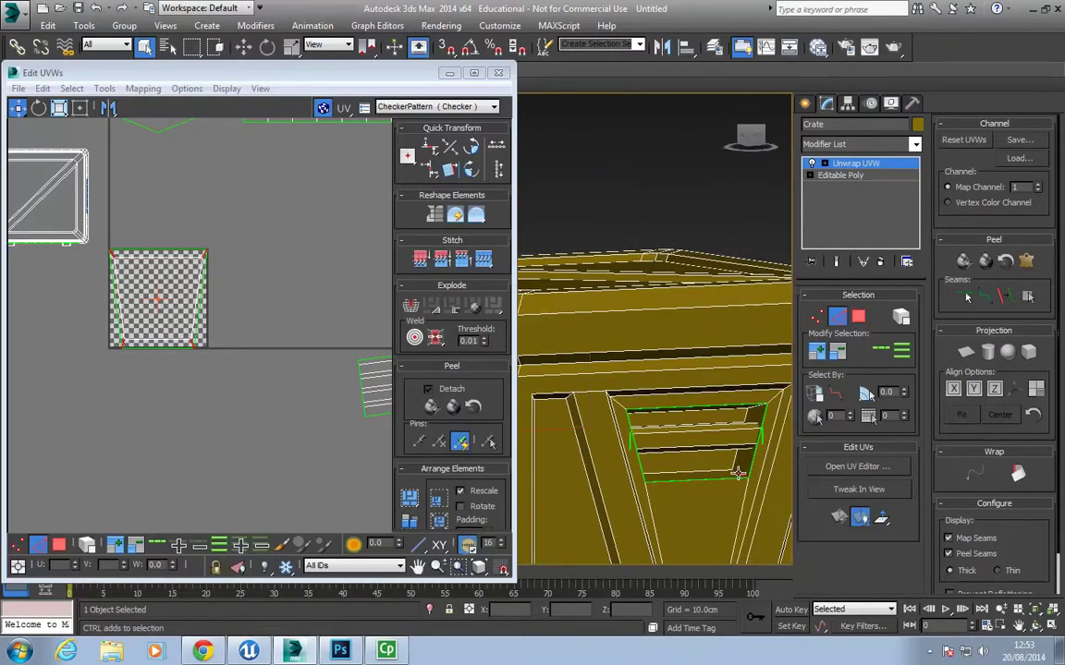
pyautogui.keyDown('alt'); pyautogui.moveTo(738, 473); pyautogui.dragTo(592, 475, button='middle'); pyautogui.keyUp('alt')
pyautogui.keyDown('ctrl'); pyautogui.click(767, 361); pyautogui.keyUp('ctrl')
pyautogui.keyDown('ctrl'); pyautogui.click(582, 395); pyautogui.keyUp('ctrl')
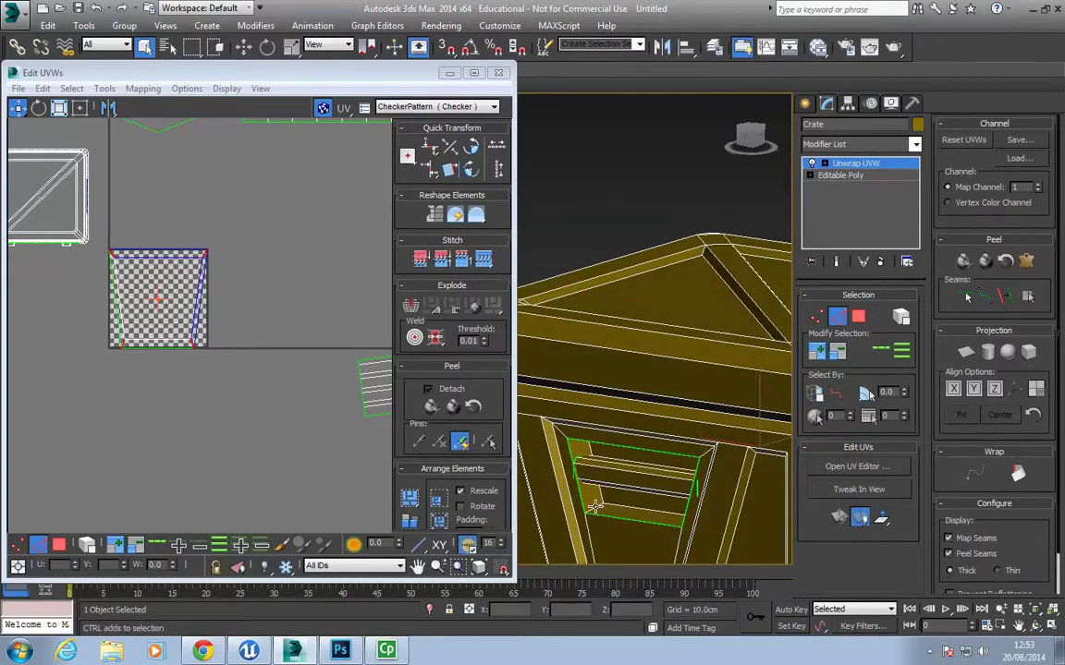
pyautogui.keyDown('ctrl'); pyautogui.click(595, 506); pyautogui.keyUp('ctrl')
pyautogui.click(315, 373)
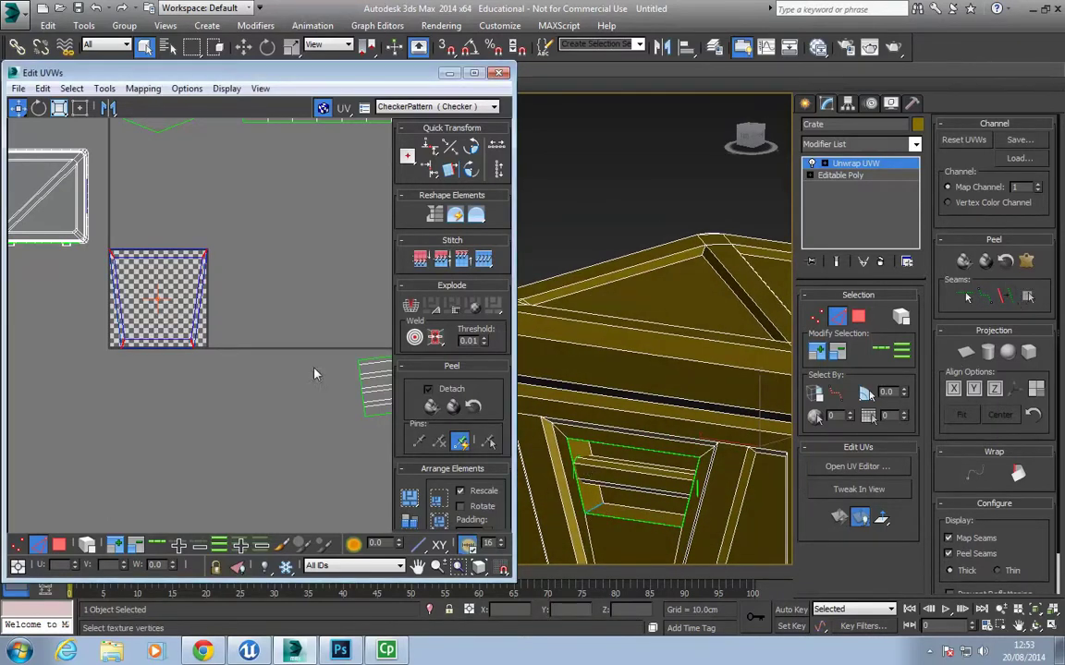
# Select the handle recess shells in face mode and quick peel their UVs.
pyautogui.press('3')
pyautogui.moveTo(275, 404); pyautogui.dragTo(121, 266)
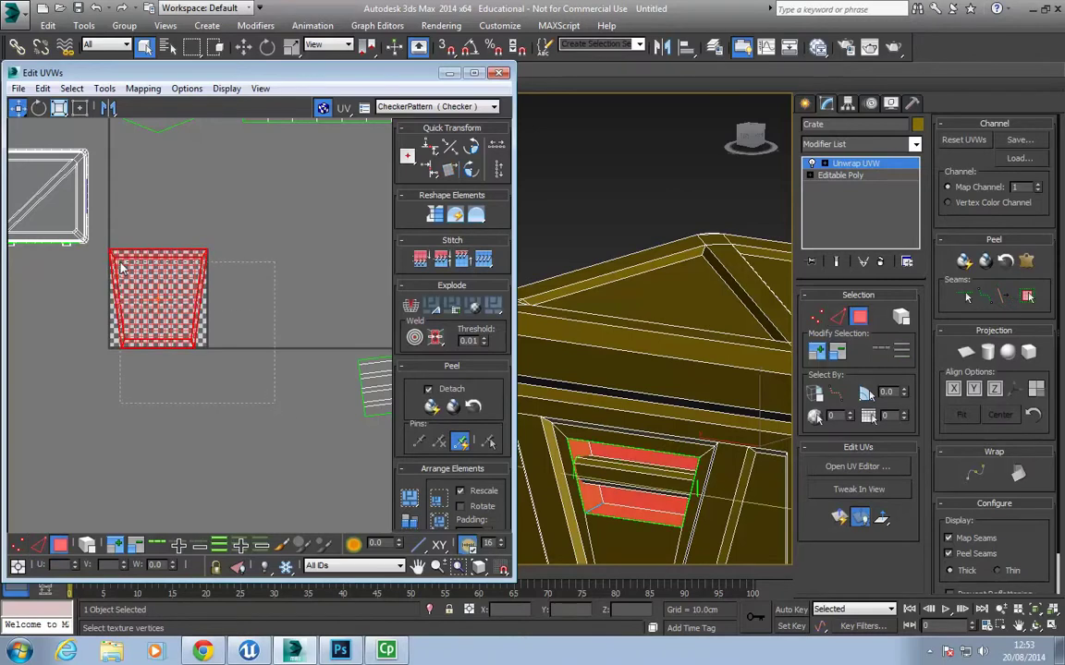
pyautogui.click(1026, 262)
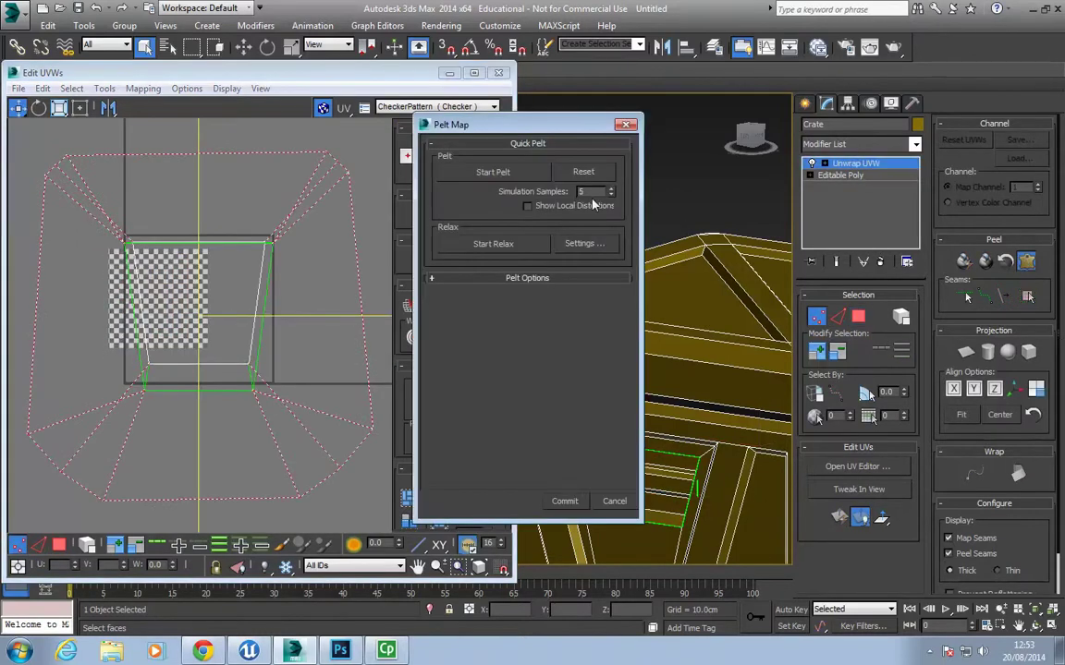
pyautogui.click(602, 499)
pyautogui.click(433, 407)
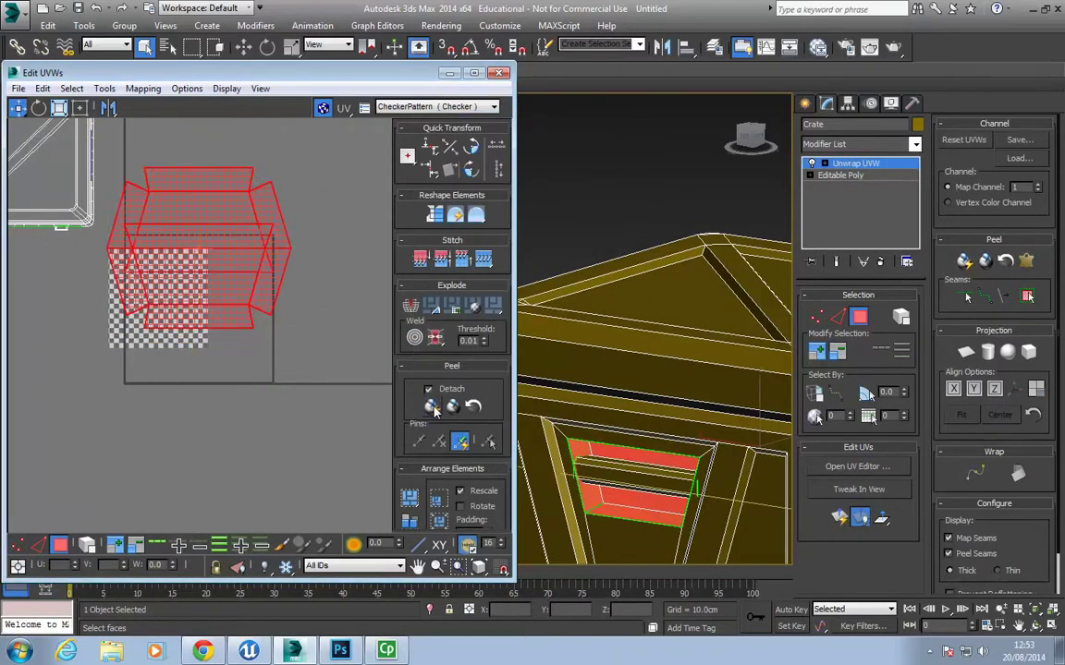
# Move the peeled handle recess shells below the checker tile and deselect them.
pyautogui.scroll(-2, 230, 289)
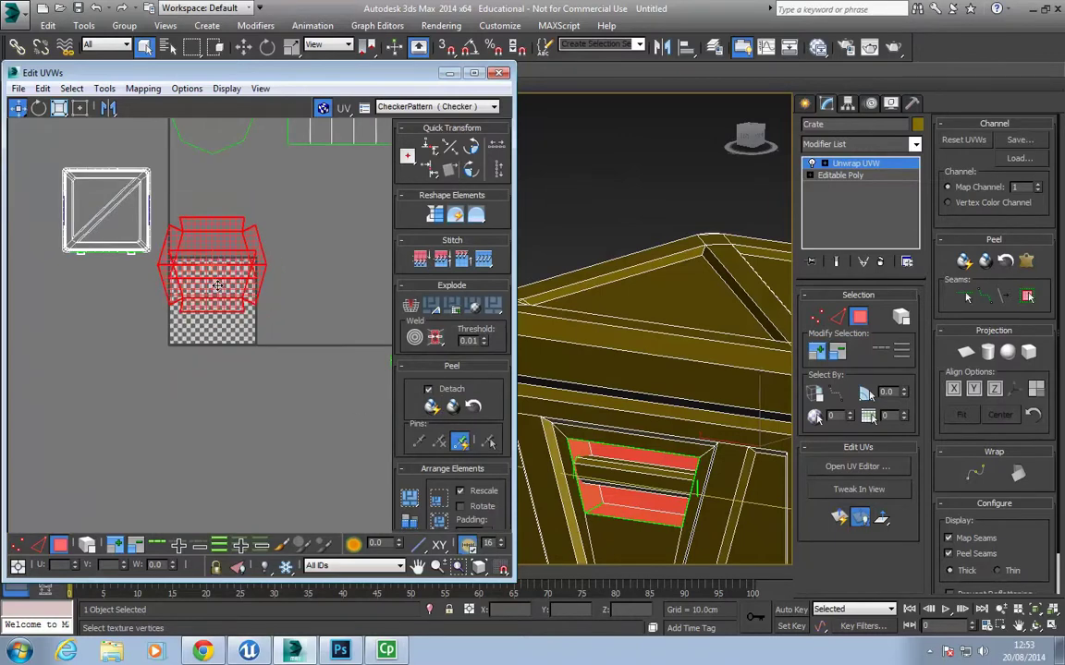
pyautogui.moveTo(217, 285); pyautogui.dragTo(218, 416)
pyautogui.click(148, 452)
pyautogui.scroll(-2, 158, 467)
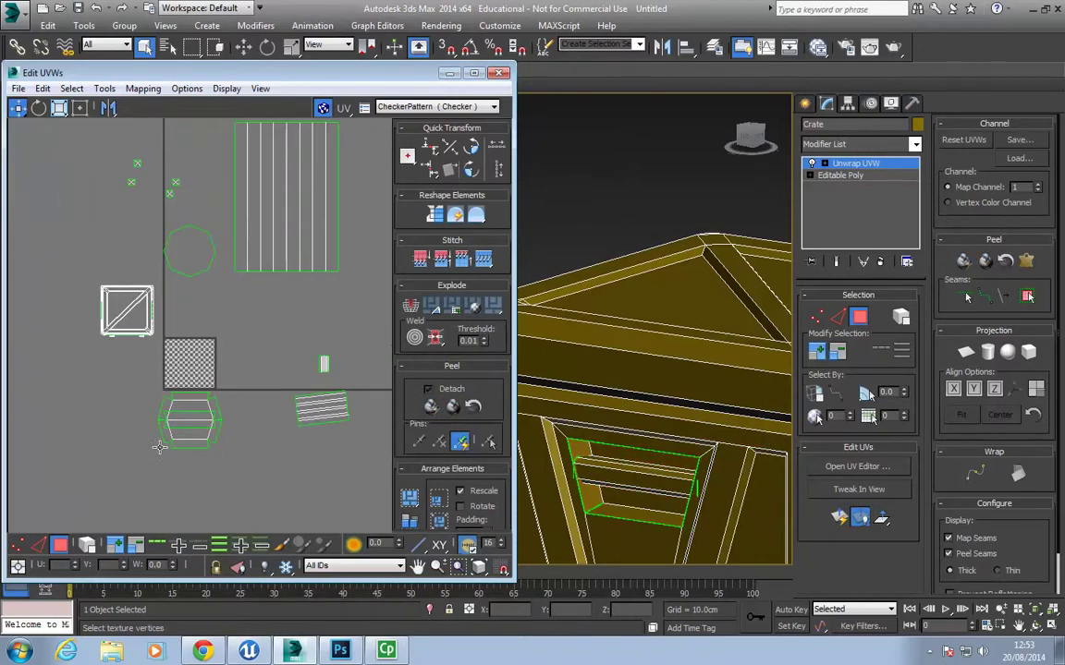
# Select all faces of the first hinge by growing from one face, and planar map them.
pyautogui.moveTo(164, 289); pyautogui.dragTo(166, 287)
pyautogui.scroll(-4, 689, 483)
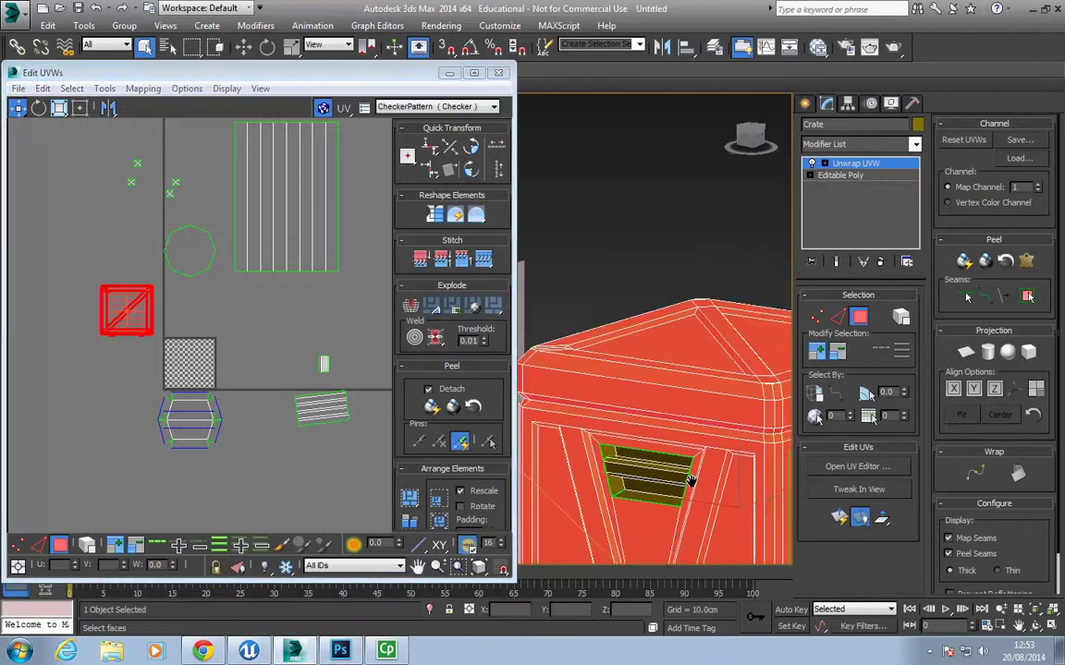
pyautogui.keyDown('alt'); pyautogui.moveTo(689, 483); pyautogui.dragTo(596, 481, button='middle'); pyautogui.keyUp('alt')
pyautogui.scroll(4, 596, 480)
pyautogui.click(644, 374)
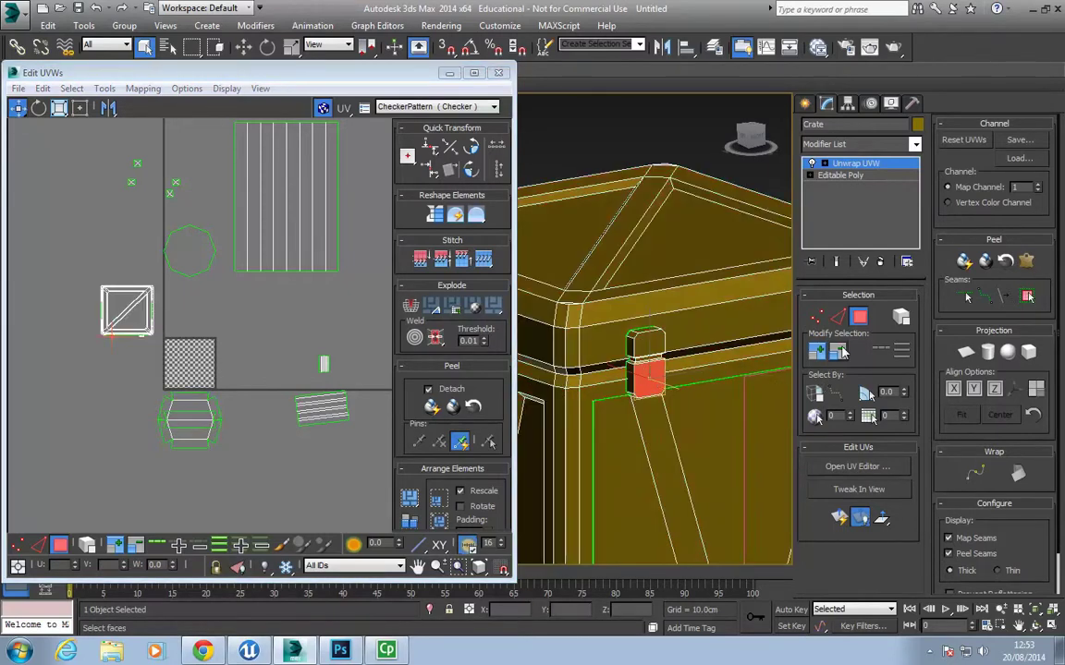
pyautogui.click(818, 353)
pyautogui.keyDown('alt'); pyautogui.moveTo(735, 316); pyautogui.dragTo(673, 314, button='middle'); pyautogui.keyUp('alt')
pyautogui.click(966, 352)
pyautogui.click(967, 352)
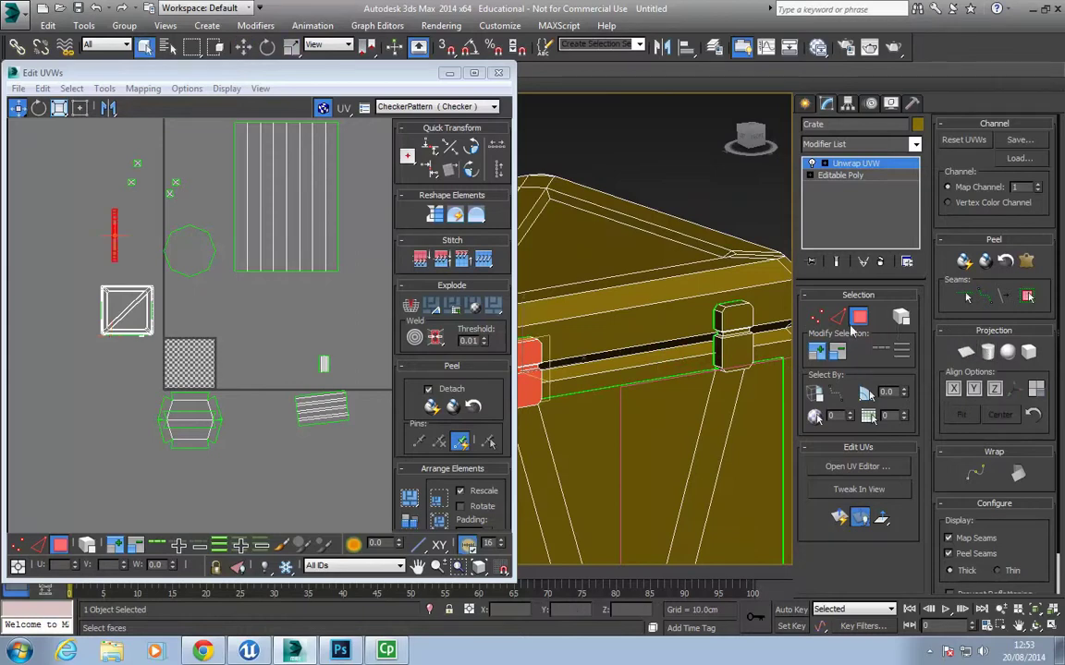
# Quick peel the hinge's UVs and rotate the peeled shell roughly upright.
pyautogui.click(431, 407)
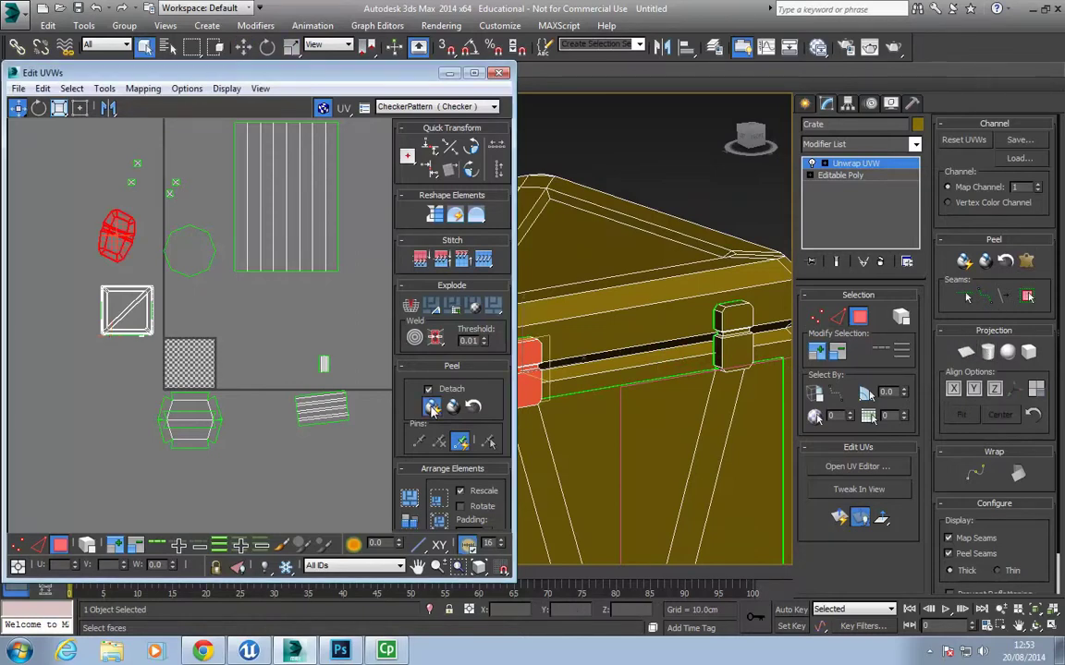
pyautogui.scroll(2, 94, 240)
pyautogui.click(39, 108)
pyautogui.moveTo(122, 263); pyautogui.dragTo(108, 296)
pyautogui.click(95, 298)
pyautogui.scroll(3, 106, 231)
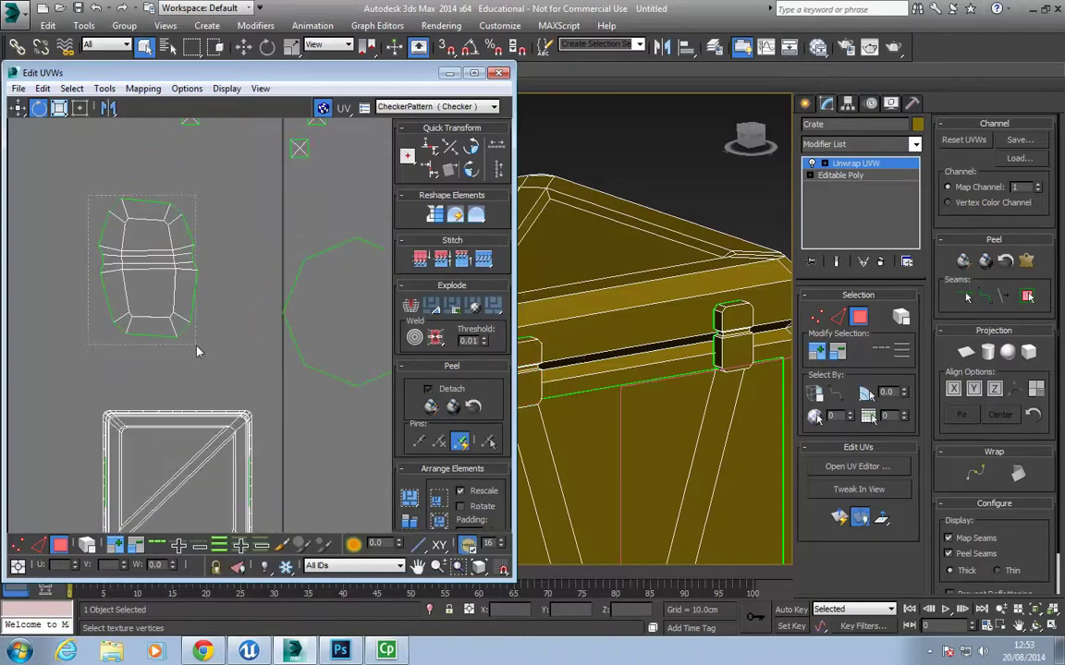
# Pelt map the first hinge shell, relax it by polygon angles and commit the result.
pyautogui.moveTo(197, 351); pyautogui.dragTo(197, 351)
pyautogui.click(453, 406)
pyautogui.click(517, 173)
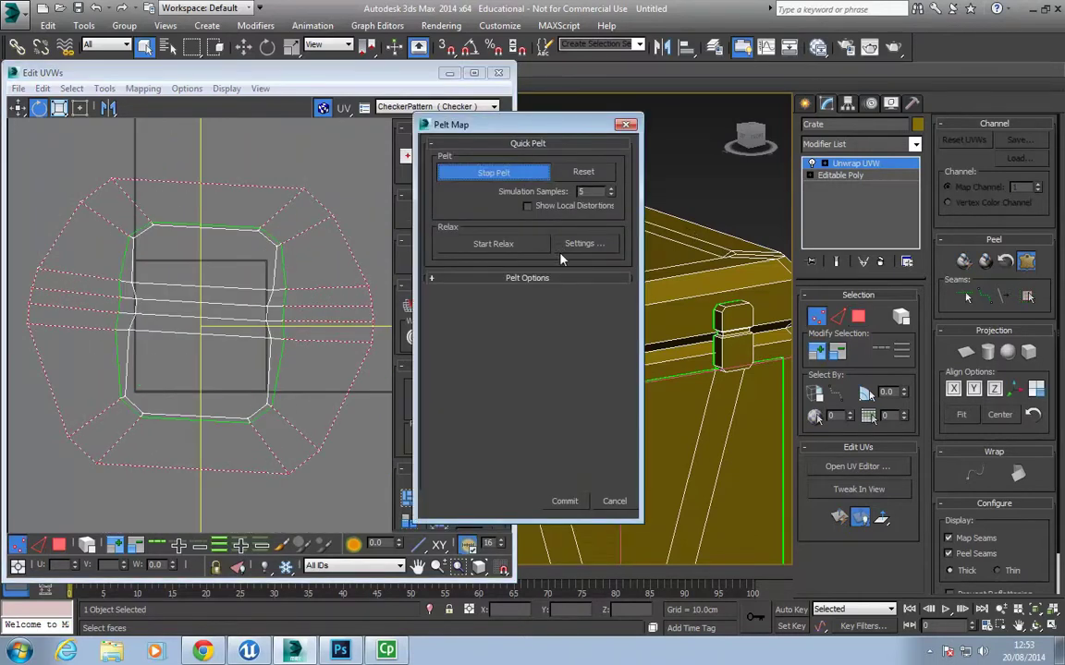
pyautogui.click(574, 242)
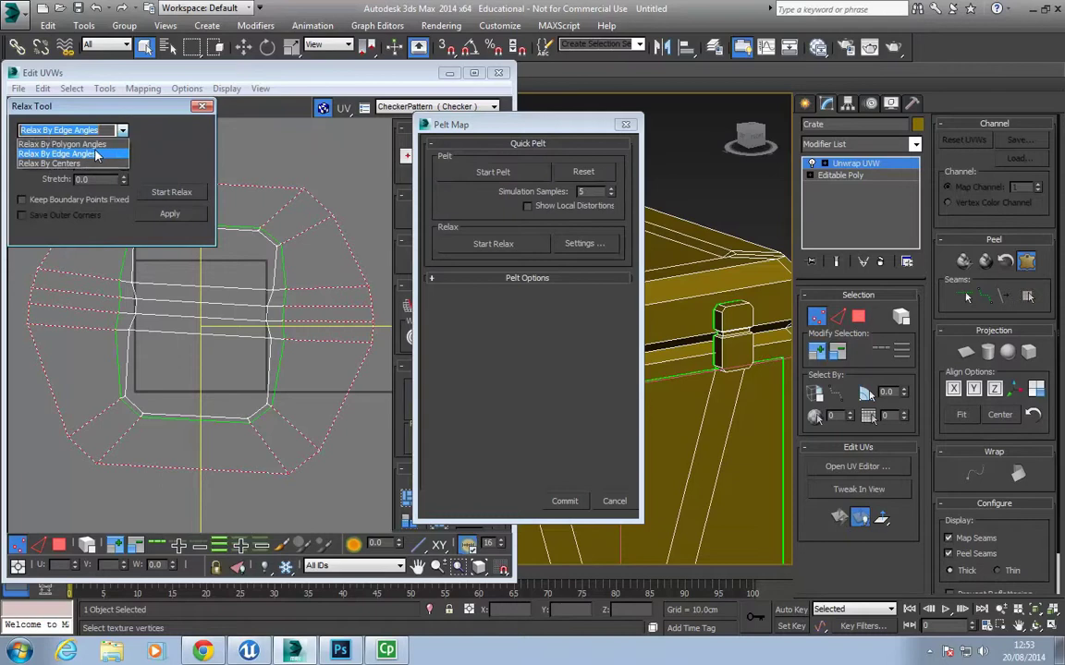
pyautogui.click(62, 139)
pyautogui.click(164, 191)
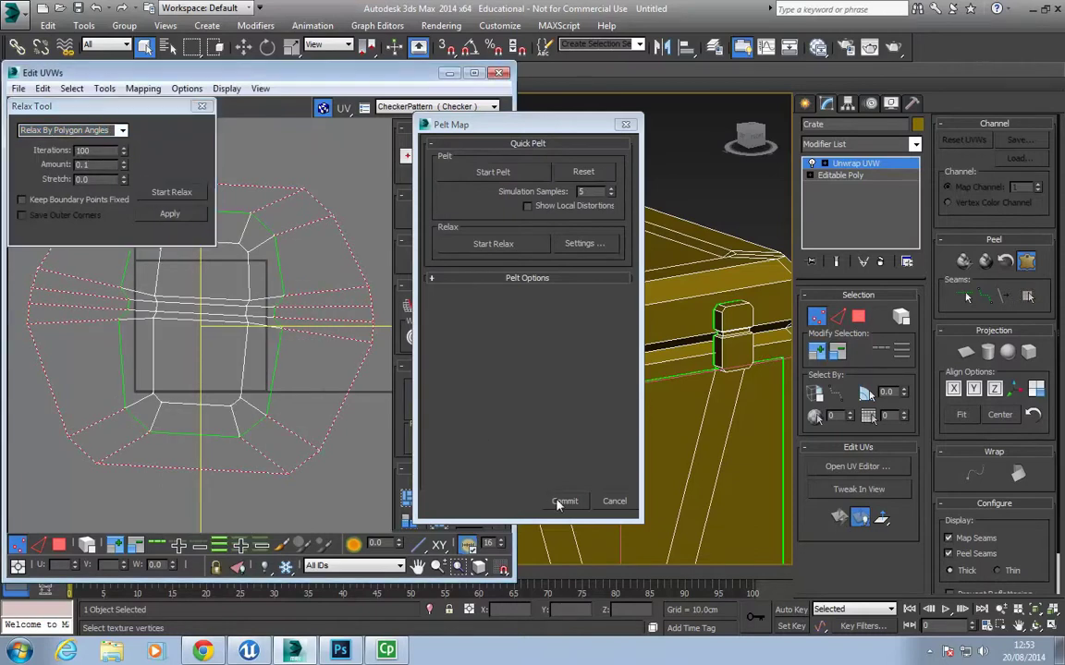
pyautogui.click(564, 501)
pyautogui.click(202, 105)
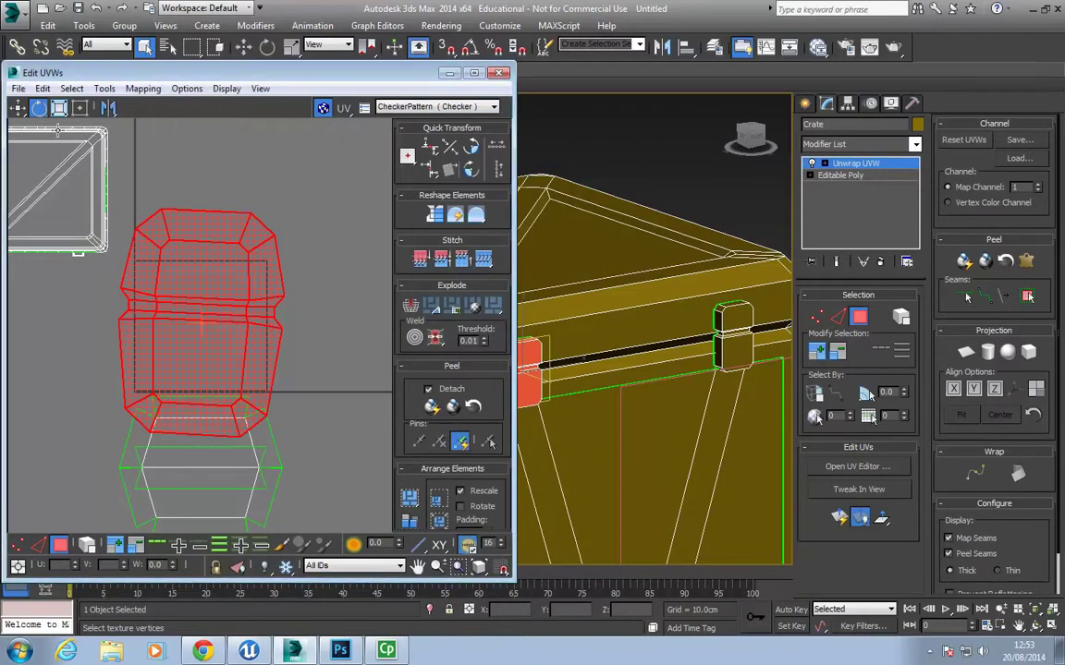
# Straighten the pelted hinge shell and move it into the empty space below the crate's main shell.
pyautogui.moveTo(201, 321); pyautogui.dragTo(69, 419)
pyautogui.scroll(-3, 202, 321)
pyautogui.click(18, 108)
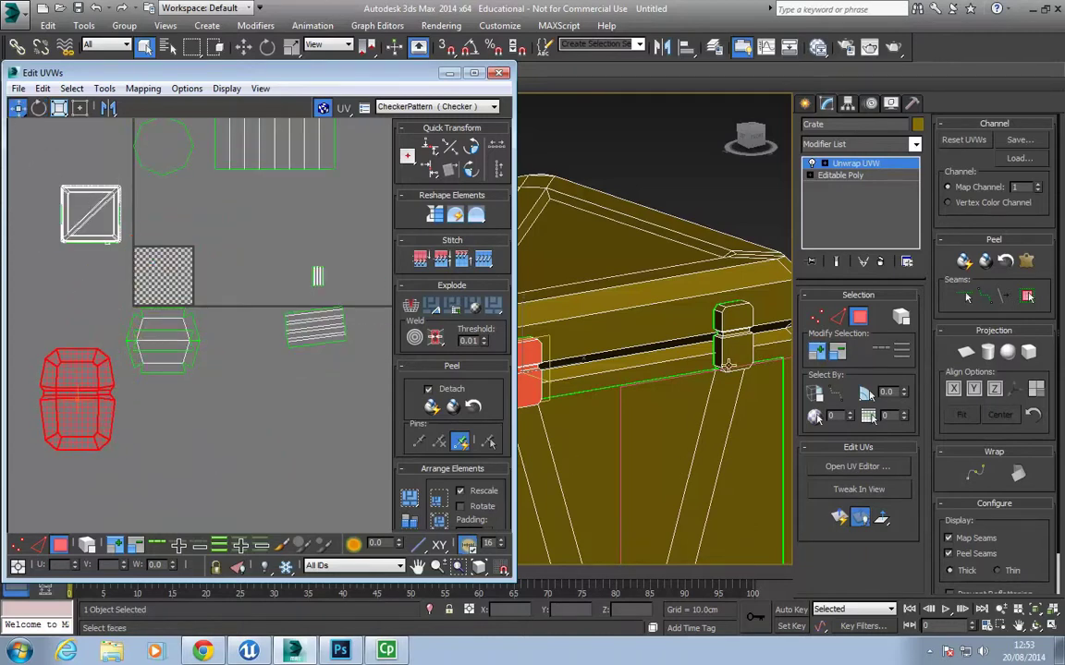
# Select all faces of the second hinge and run the pelt simulation on them.
pyautogui.click(107, 246)
pyautogui.click(817, 349)
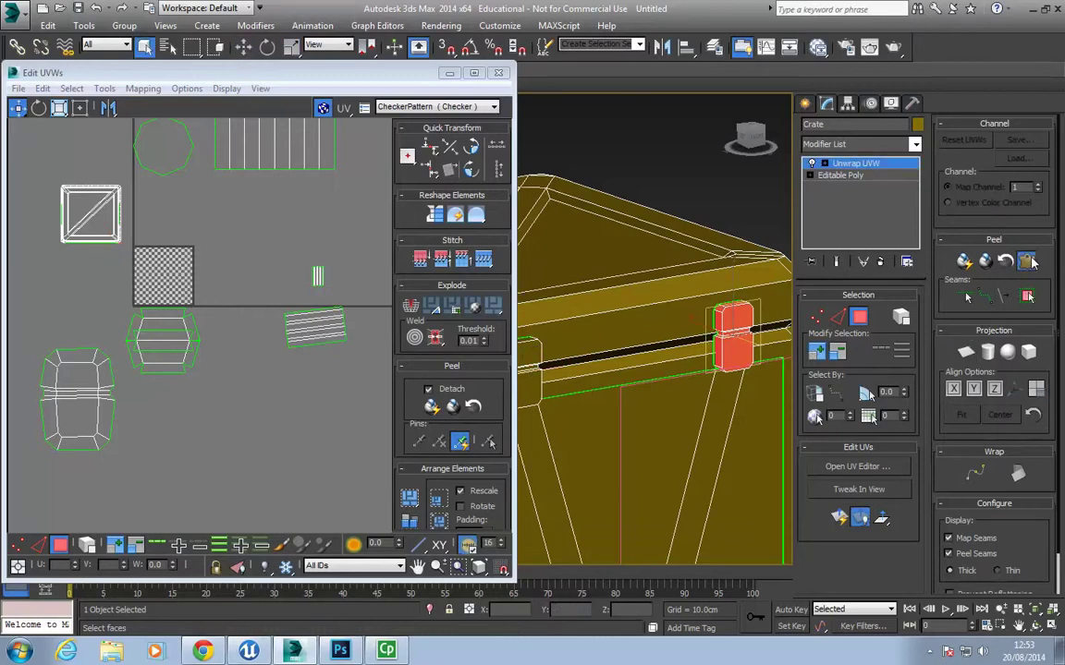
pyautogui.click(1026, 260)
pyautogui.click(493, 172)
# Relax the second hinge's pelt by polygon angles and commit the pelt map.
pyautogui.click(575, 246)
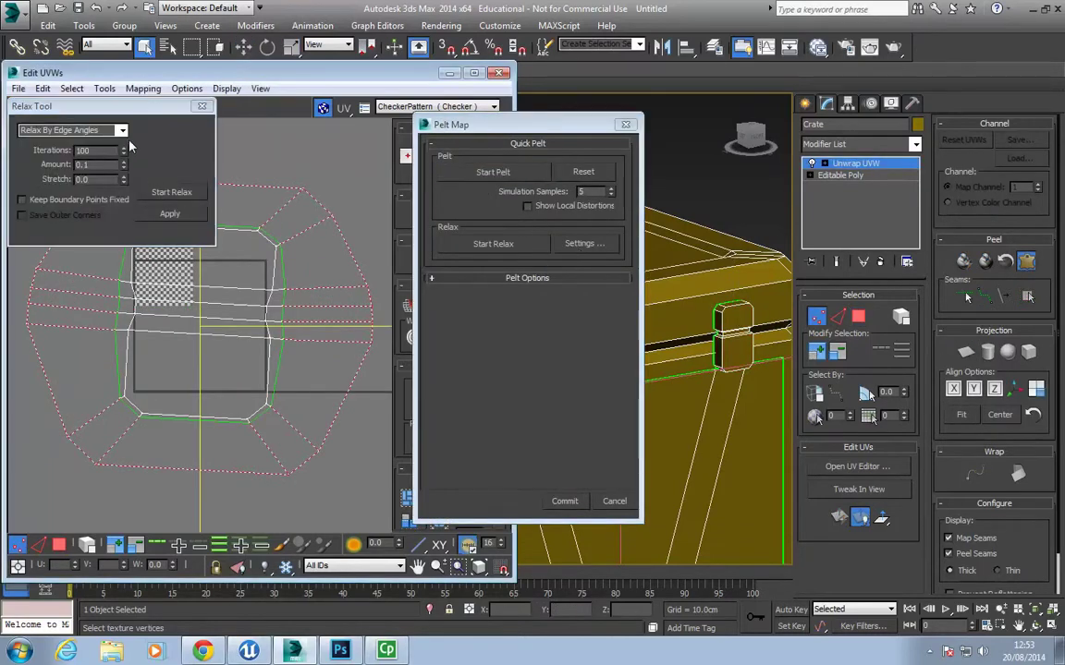
pyautogui.click(70, 131)
pyautogui.click(57, 140)
pyautogui.click(166, 194)
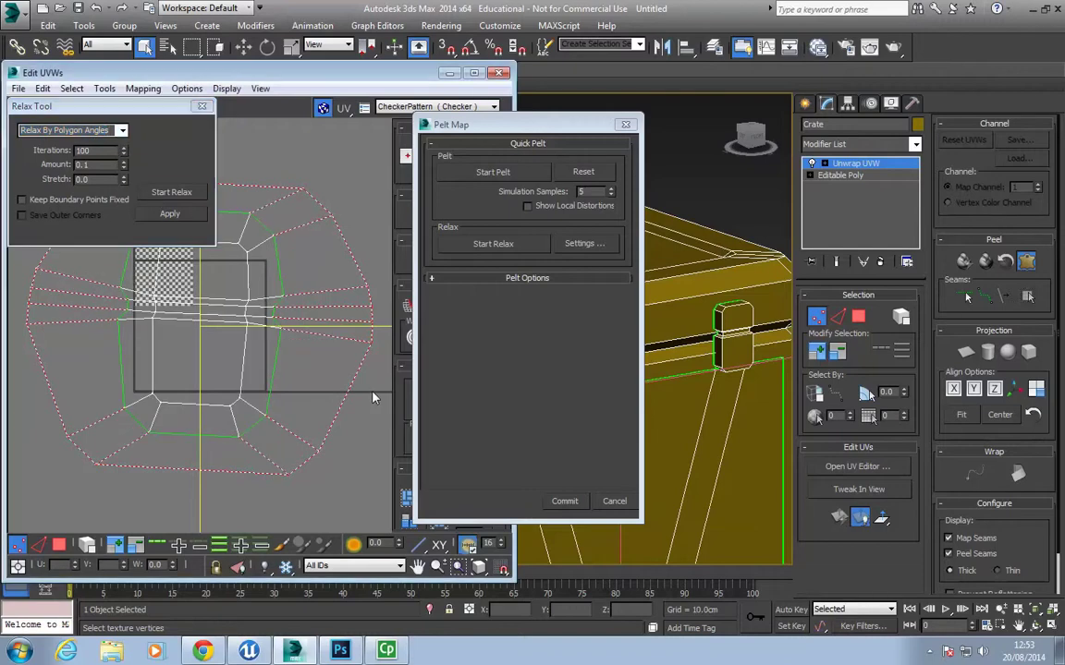
pyautogui.click(565, 501)
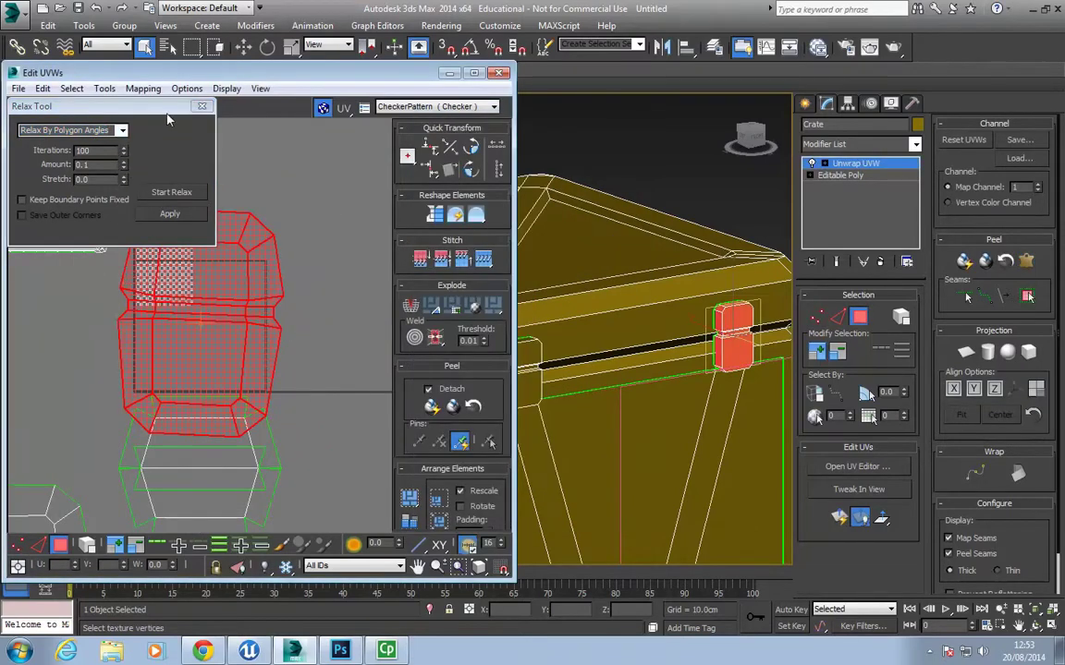
pyautogui.click(202, 106)
# Rotate the second hinge shell upright and place it beside the first hinge shell.
pyautogui.click(35, 112)
pyautogui.moveTo(144, 250); pyautogui.dragTo(144, 245)
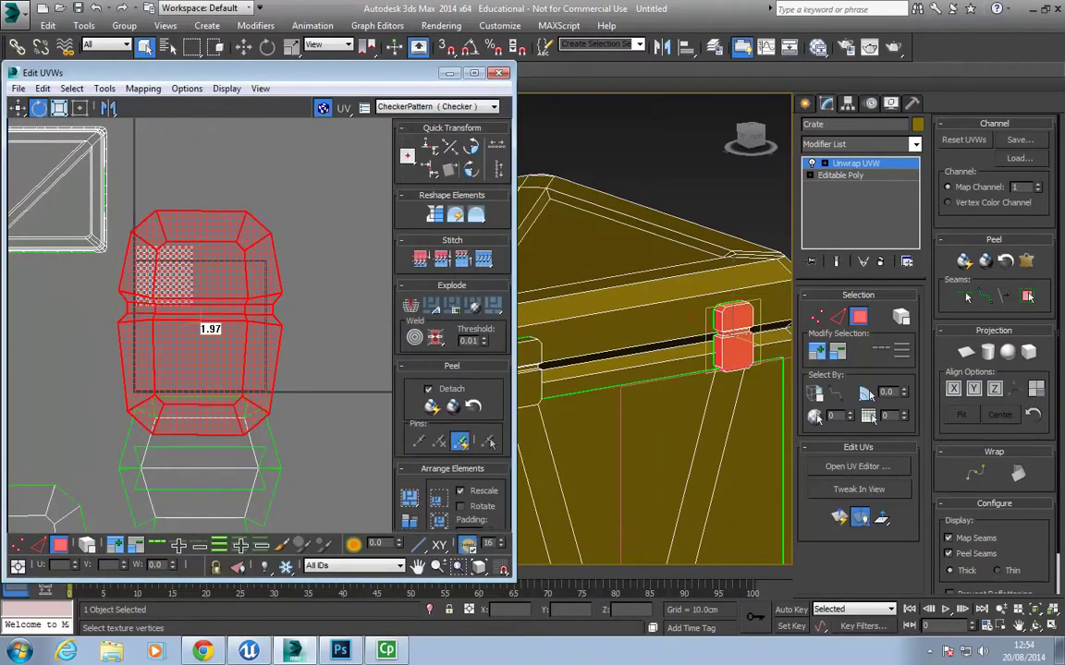
pyautogui.scroll(-4, 143, 245)
pyautogui.moveTo(143, 245); pyautogui.dragTo(253, 232, button='middle')
pyautogui.click(18, 108)
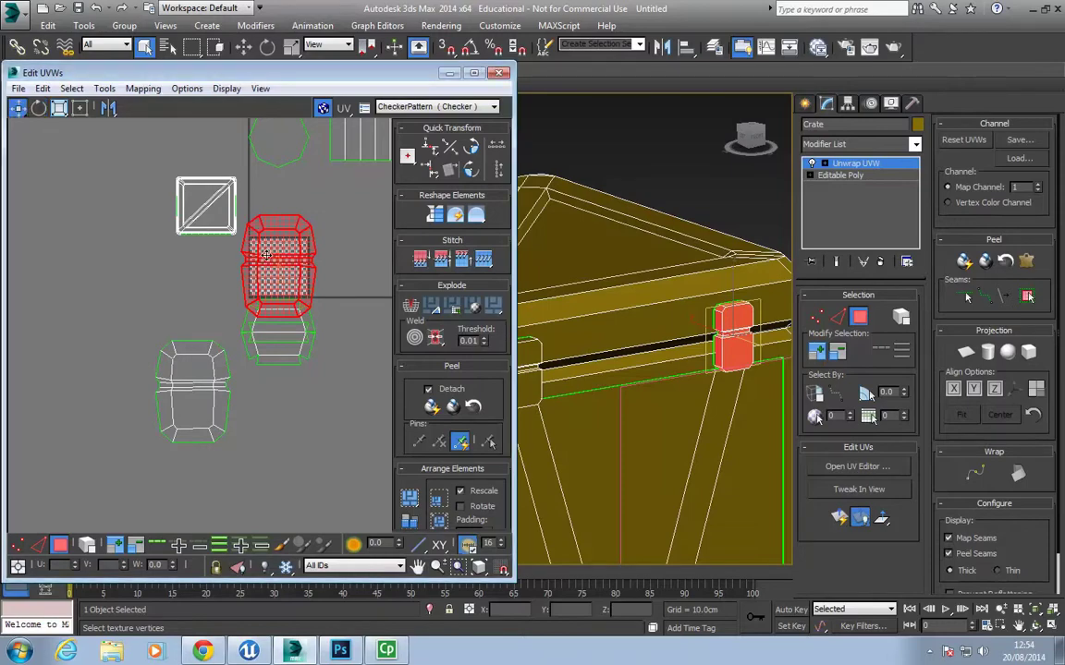
pyautogui.moveTo(275, 248); pyautogui.dragTo(110, 371)
# Display the CheckerPattern texture on the crate and clear the shell selection.
pyautogui.click(421, 107)
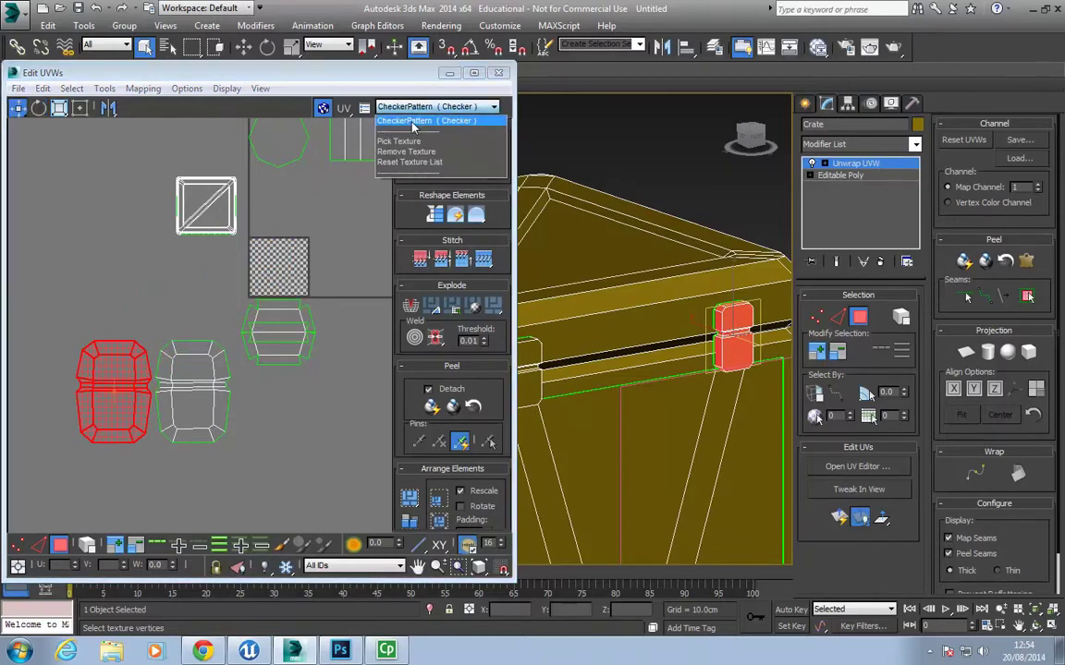
pyautogui.click(420, 118)
pyautogui.keyDown('alt'); pyautogui.moveTo(571, 371); pyautogui.dragTo(690, 386, button='middle'); pyautogui.keyUp('alt')
pyautogui.click(163, 468)
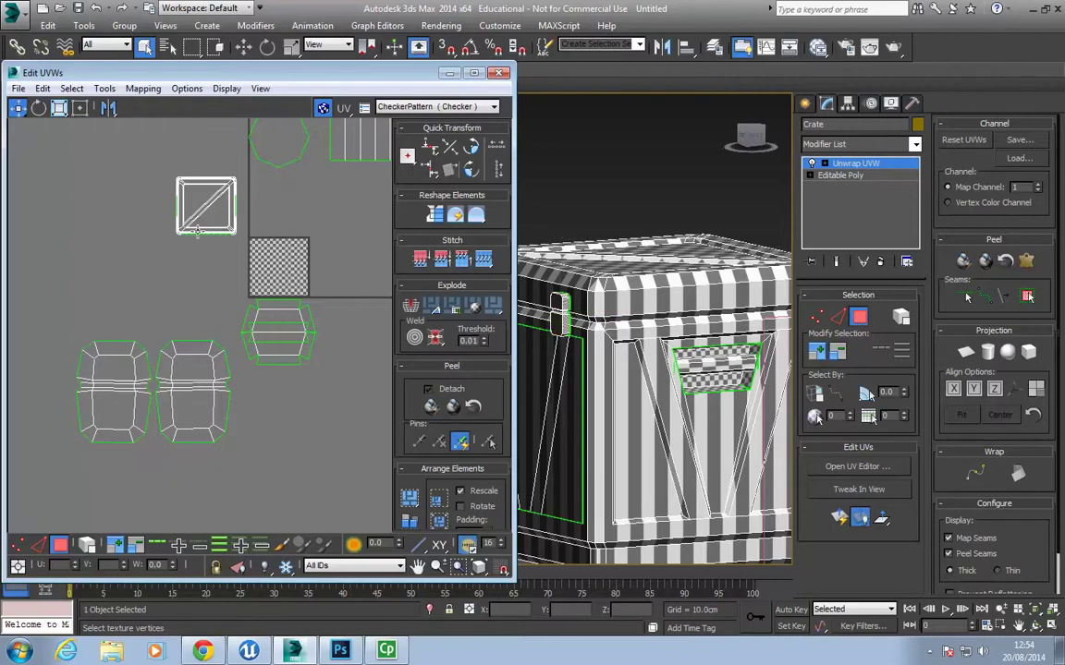
# Select the crate's underside face and planar map it aligned to the Z axis.
pyautogui.moveTo(240, 245); pyautogui.dragTo(241, 246)
pyautogui.keyDown('alt'); pyautogui.moveTo(655, 422); pyautogui.dragTo(670, 233, button='middle'); pyautogui.keyUp('alt')
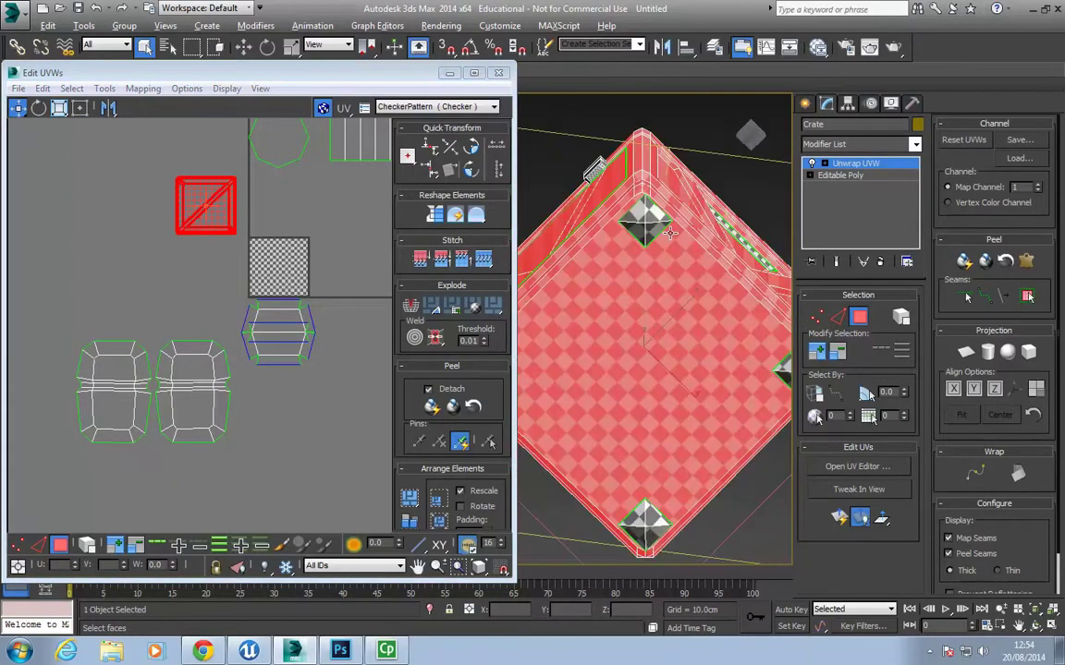
pyautogui.click(670, 343)
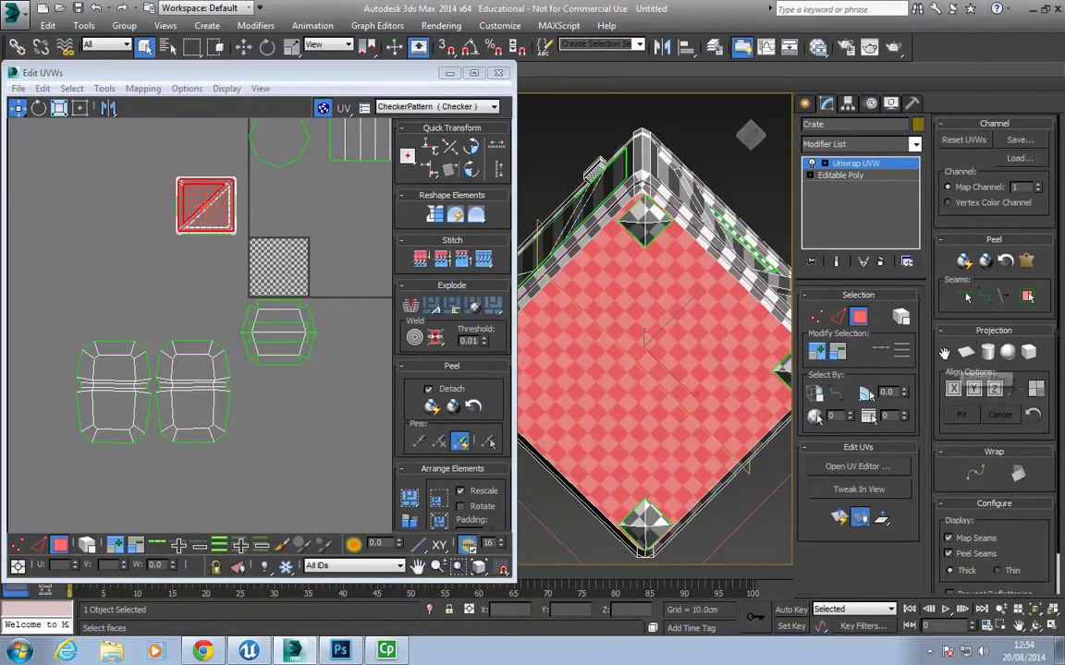
pyautogui.keyDown('alt'); pyautogui.moveTo(713, 330); pyautogui.dragTo(713, 250, button='middle'); pyautogui.keyUp('alt')
pyautogui.keyDown('alt'); pyautogui.moveTo(646, 422); pyautogui.dragTo(654, 418, button='middle'); pyautogui.keyUp('alt')
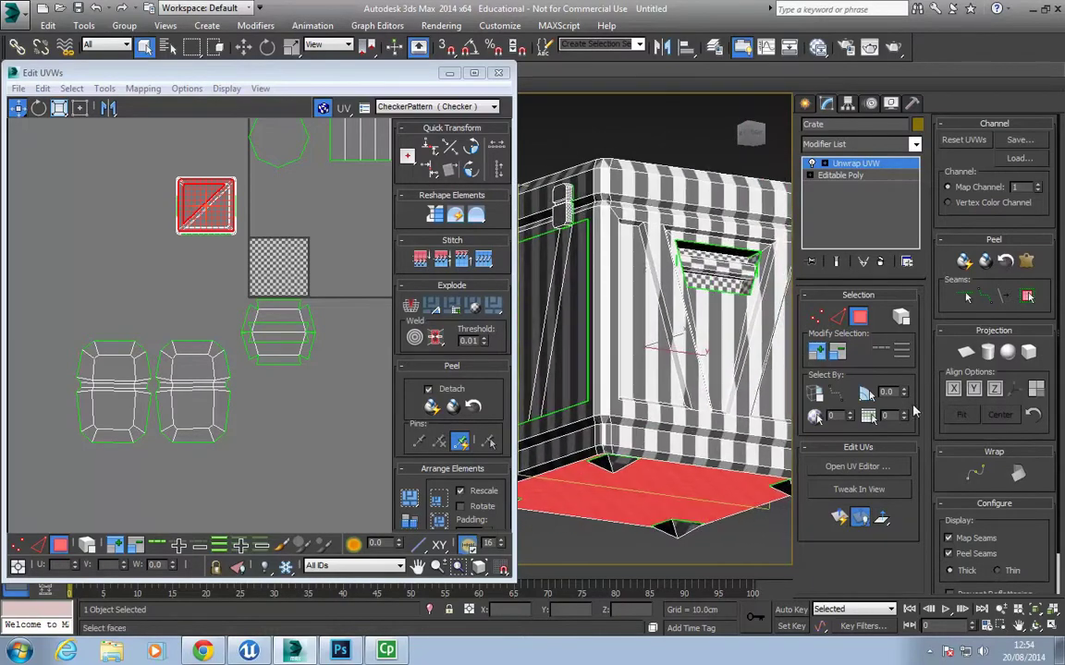
pyautogui.click(961, 355)
pyautogui.click(966, 357)
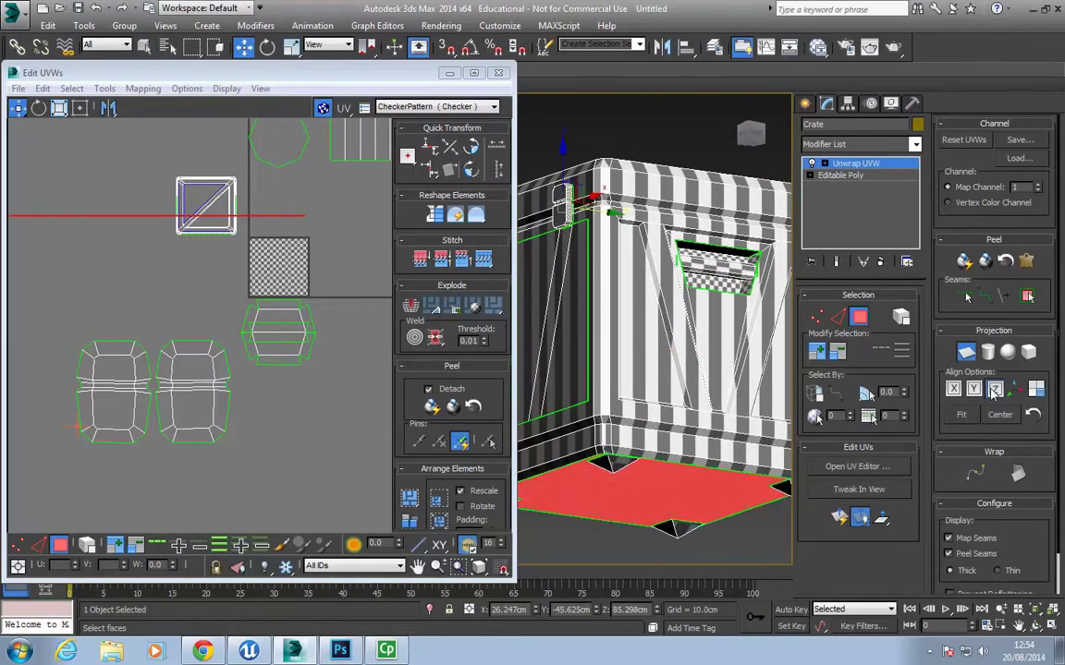
pyautogui.click(994, 389)
pyautogui.moveTo(177, 281); pyautogui.dragTo(170, 297, button='middle')
pyautogui.scroll(3, 170, 296)
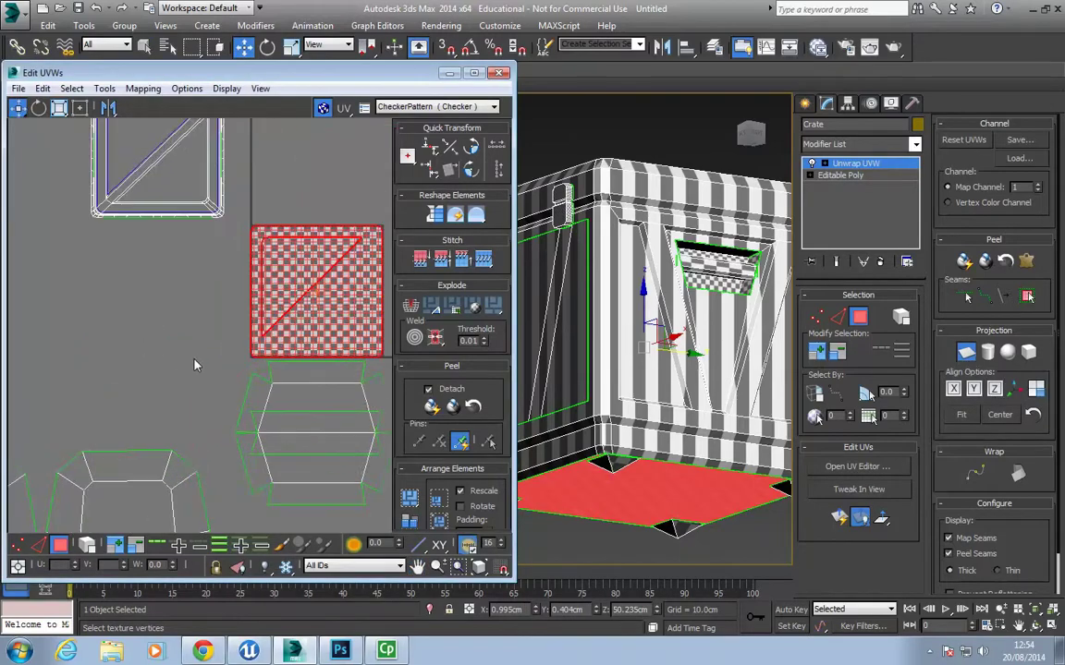
pyautogui.click(967, 359)
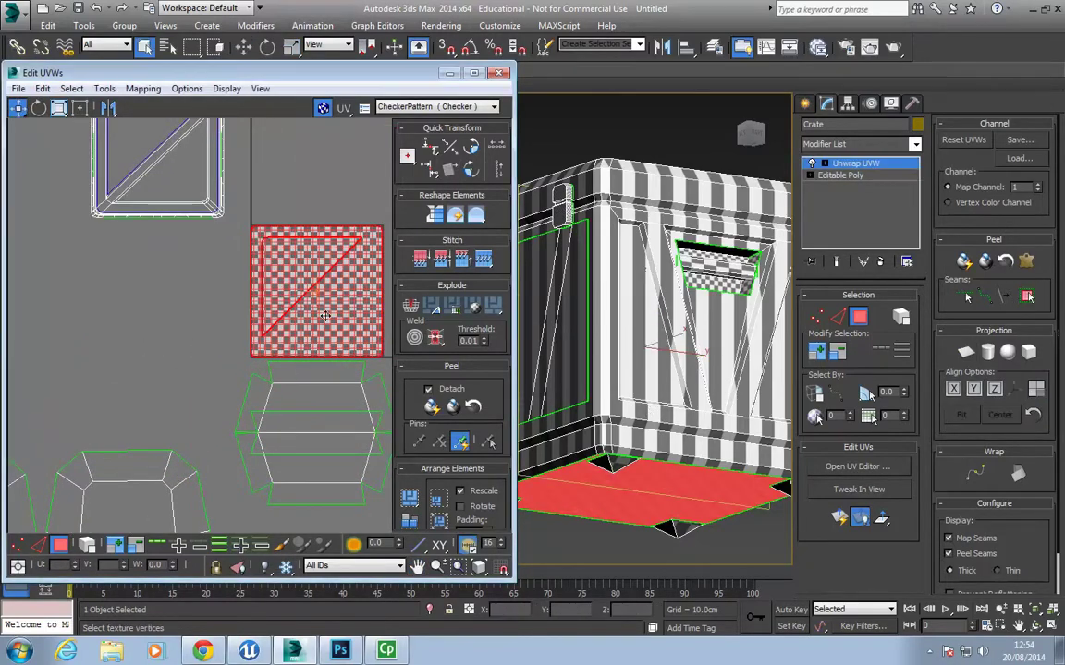
# Move the underside shell off the checkered tile into the empty space beside it and clear the selection.
pyautogui.keyDown('alt'); pyautogui.moveTo(674, 348); pyautogui.dragTo(699, 338, button='middle'); pyautogui.keyUp('alt')
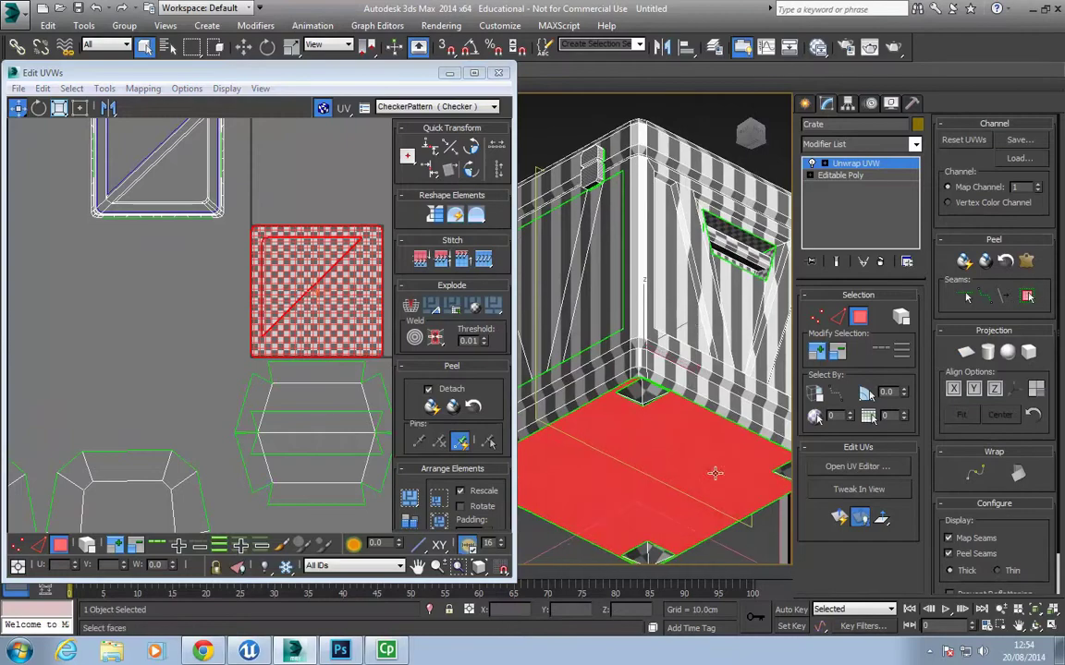
pyautogui.moveTo(319, 310); pyautogui.dragTo(283, 304, button='middle')
pyautogui.moveTo(281, 305); pyautogui.dragTo(4, 328)
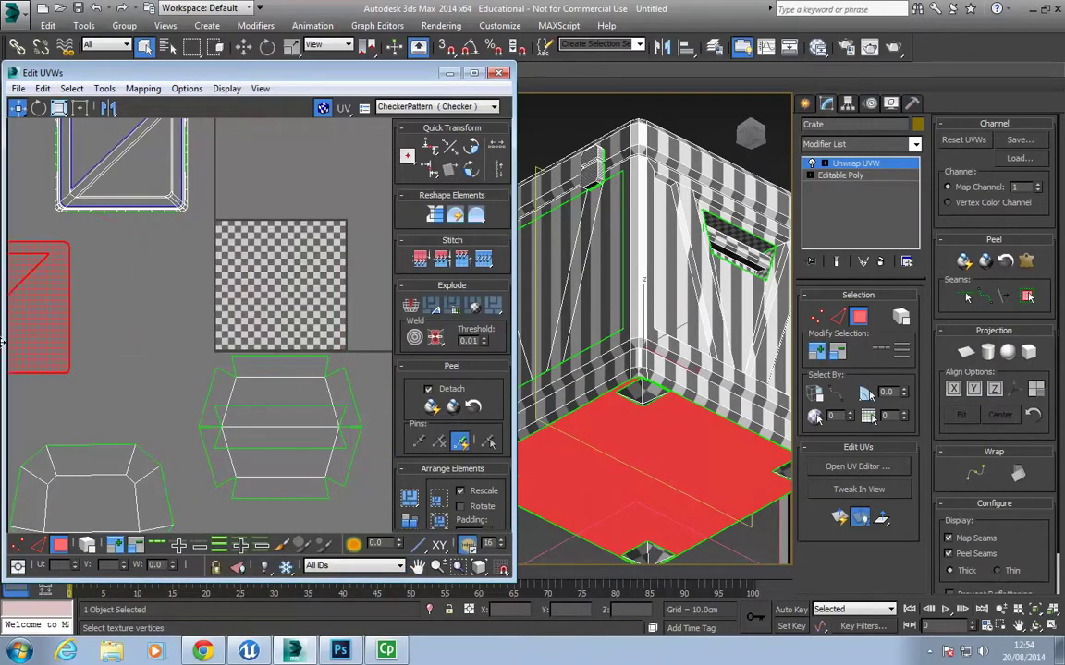
pyautogui.click(94, 374)
# Select the lid's top faces, grow the selection over the bevelled rim, and planar map the selected faces.
pyautogui.keyDown('alt'); pyautogui.moveTo(645, 196); pyautogui.dragTo(650, 303, button='middle'); pyautogui.keyUp('alt')
pyautogui.click(652, 221)
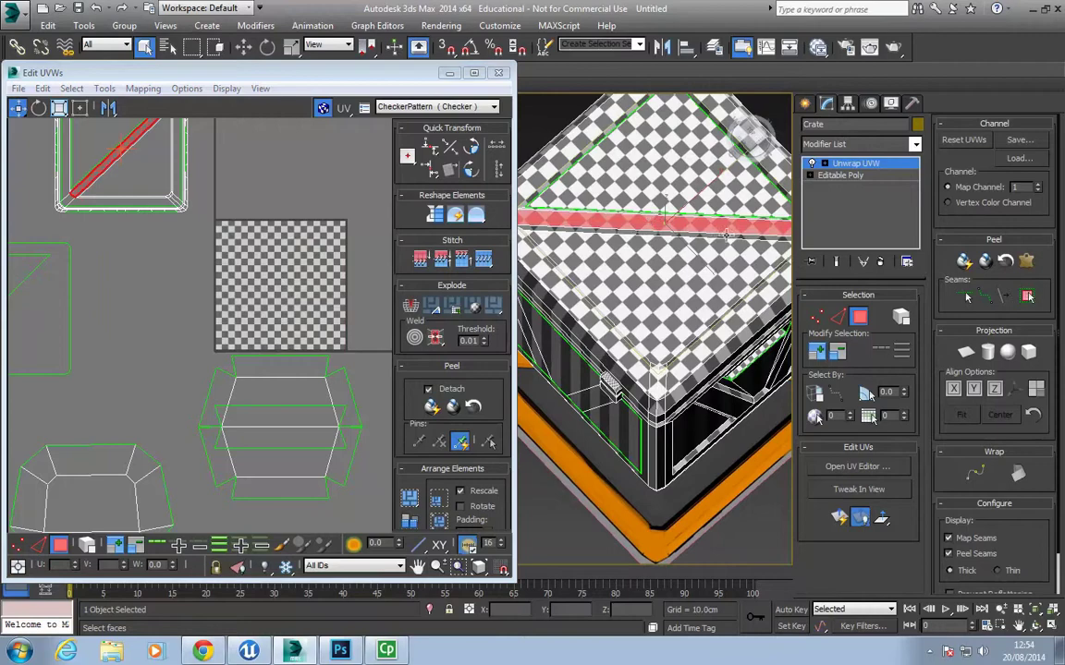
pyautogui.click(816, 353)
pyautogui.keyDown('ctrl'); pyautogui.click(653, 286); pyautogui.keyUp('ctrl')
pyautogui.keyDown('ctrl'); pyautogui.click(667, 181); pyautogui.keyUp('ctrl')
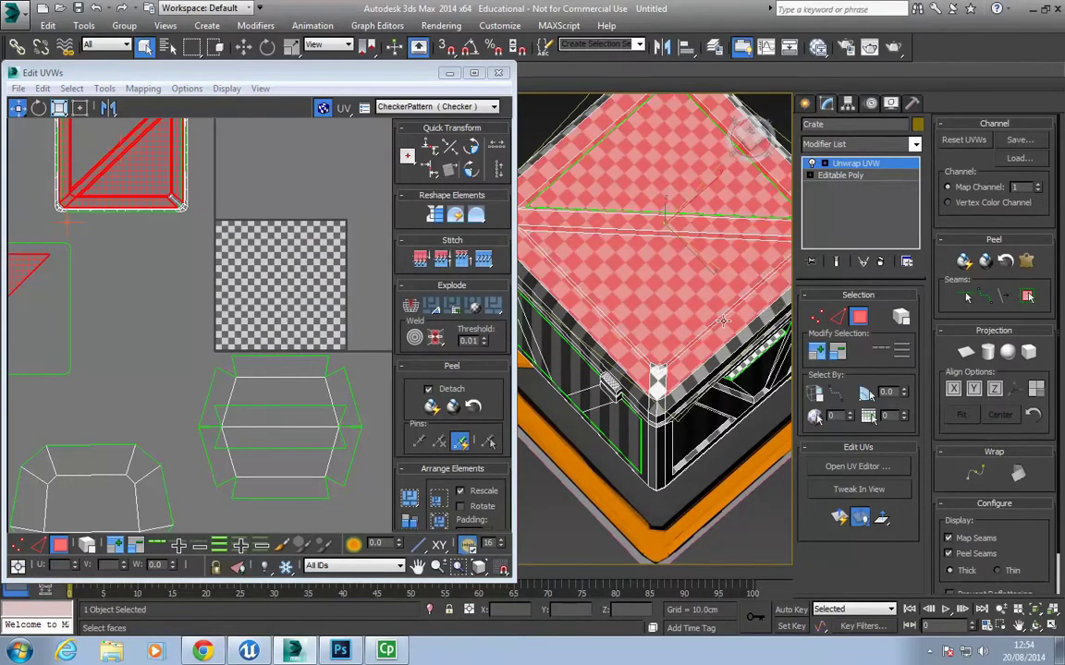
pyautogui.keyDown('alt'); pyautogui.moveTo(722, 320); pyautogui.dragTo(718, 401, button='middle'); pyautogui.keyUp('alt')
pyautogui.click(815, 350)
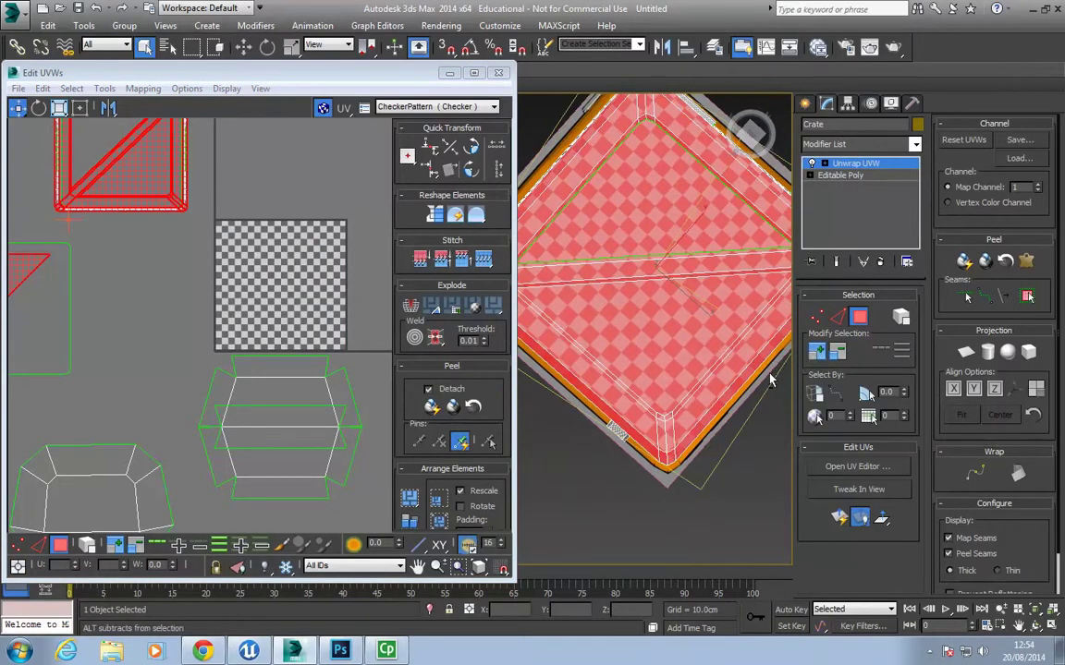
pyautogui.scroll(-3, 768, 374)
pyautogui.keyDown('alt'); pyautogui.moveTo(768, 373); pyautogui.dragTo(742, 292, button='middle'); pyautogui.keyUp('alt')
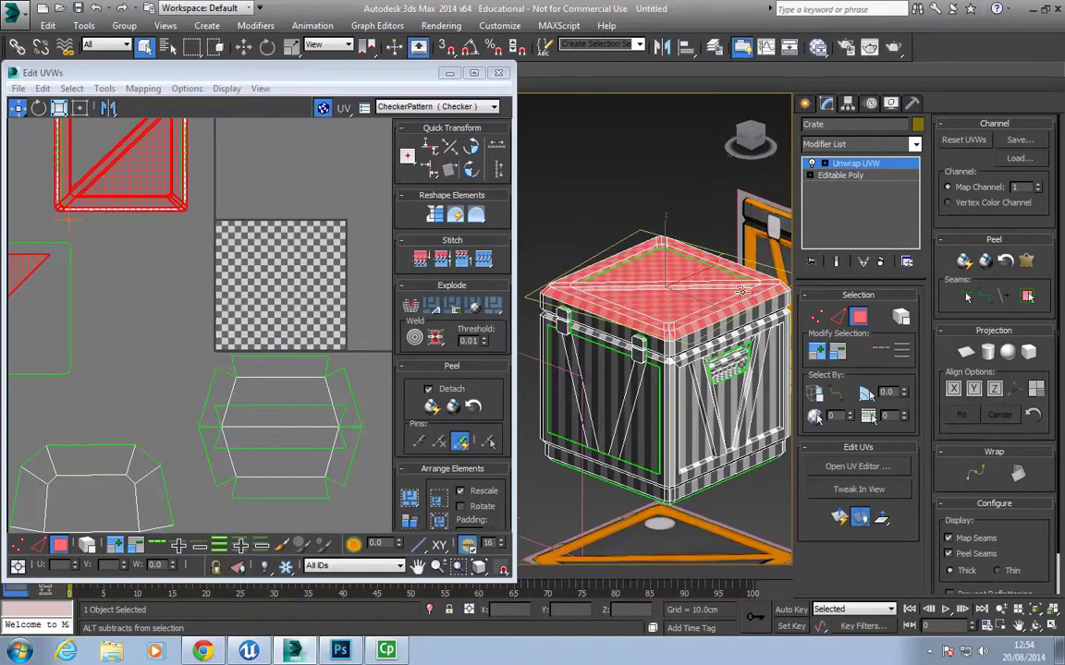
pyautogui.click(964, 352)
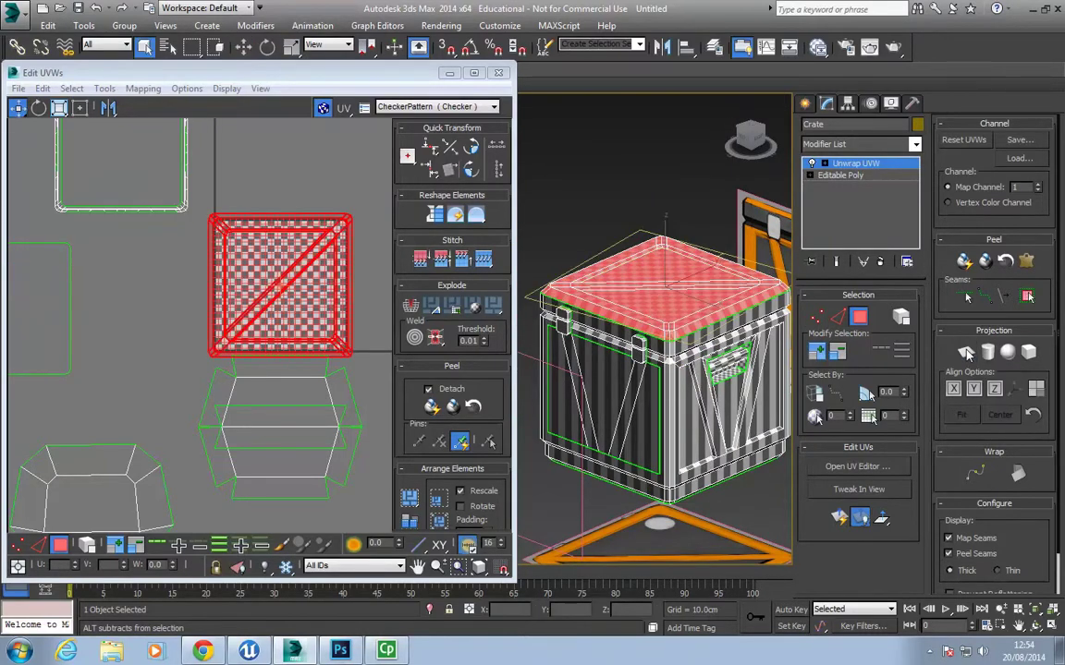
# Quick Peel the lid-top shell and move it into the empty space below the UV tile, clearing the selection.
pyautogui.click(433, 408)
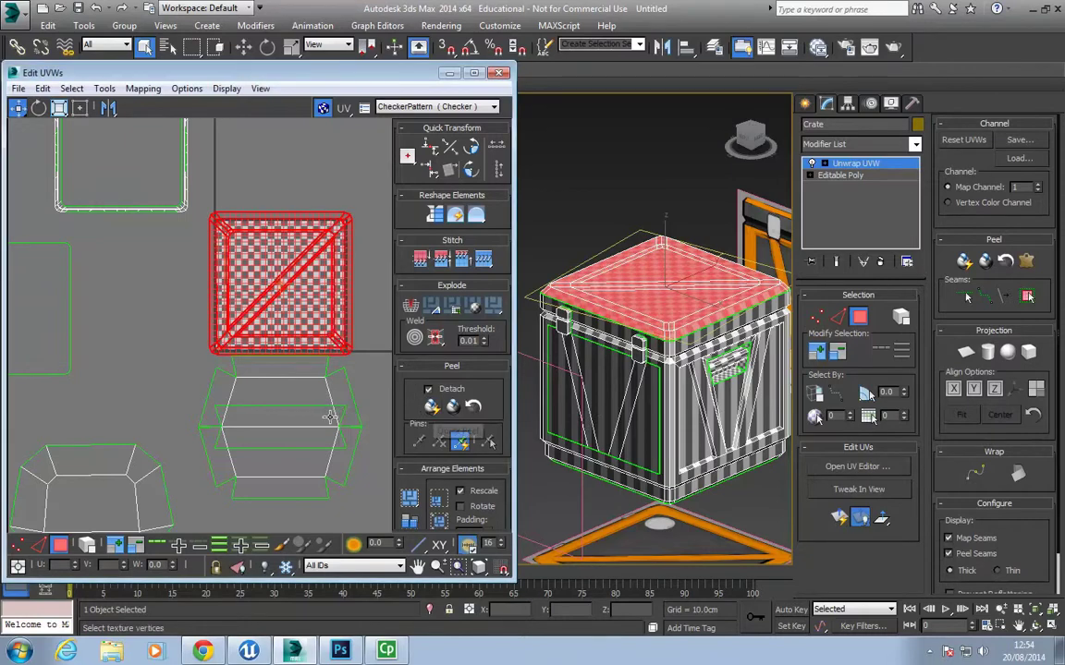
pyautogui.scroll(-3, 236, 310)
pyautogui.moveTo(259, 303); pyautogui.dragTo(313, 442)
pyautogui.click(261, 436)
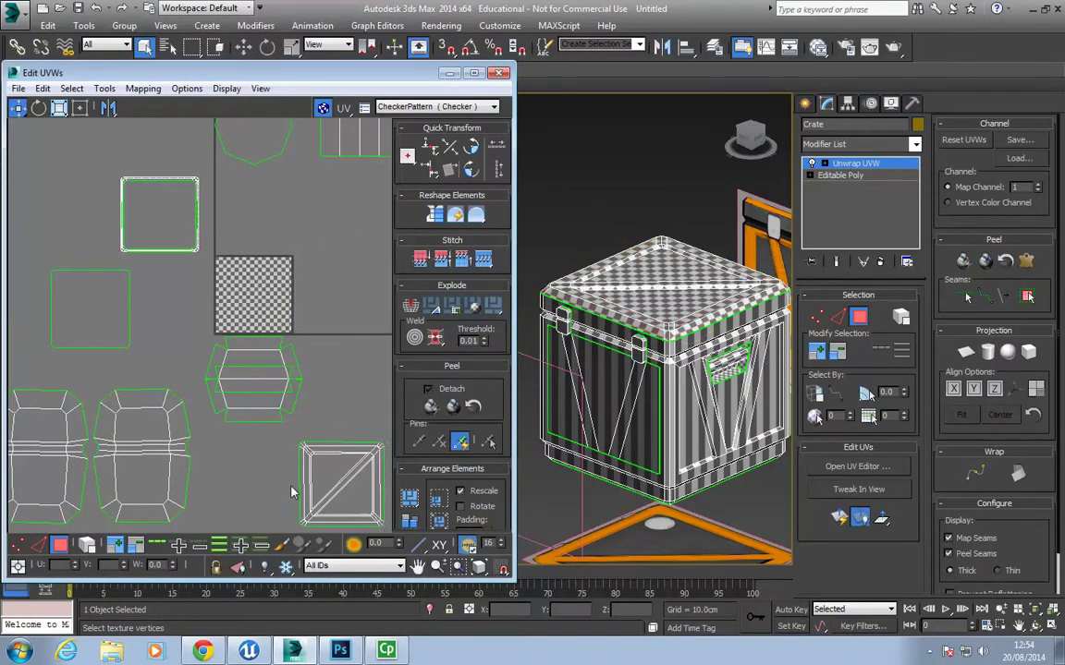
# Examine the lid-top shell's triangular panel and diagonal strip against the matching faces on the crate.
pyautogui.scroll(5, 181, 389)
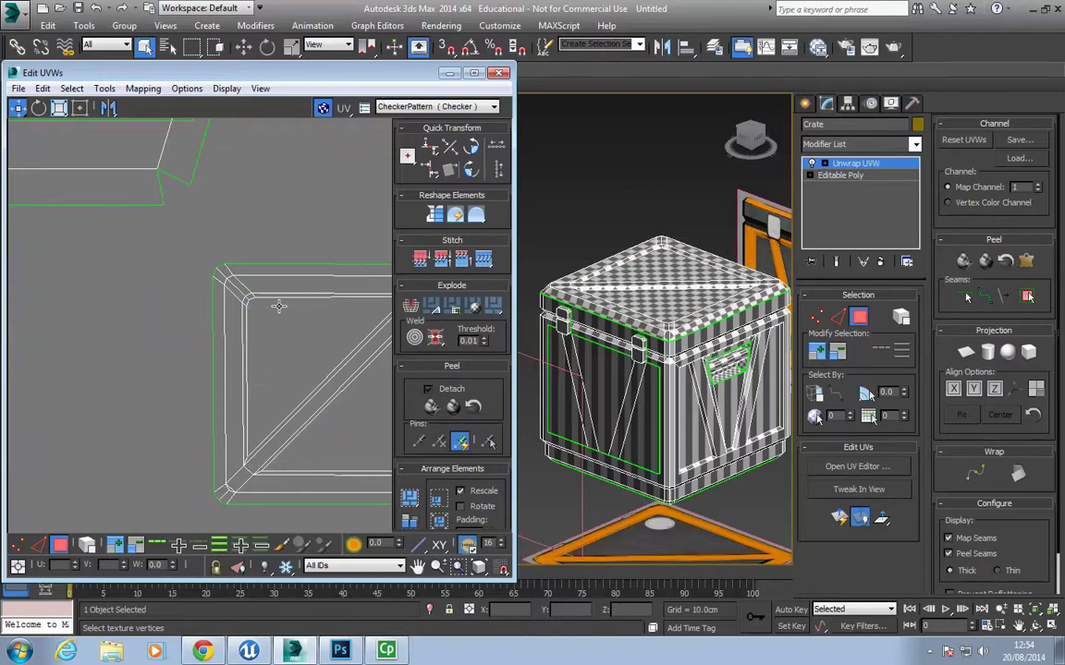
pyautogui.moveTo(386, 300); pyautogui.dragTo(286, 313, button='middle')
pyautogui.scroll(6, 583, 326)
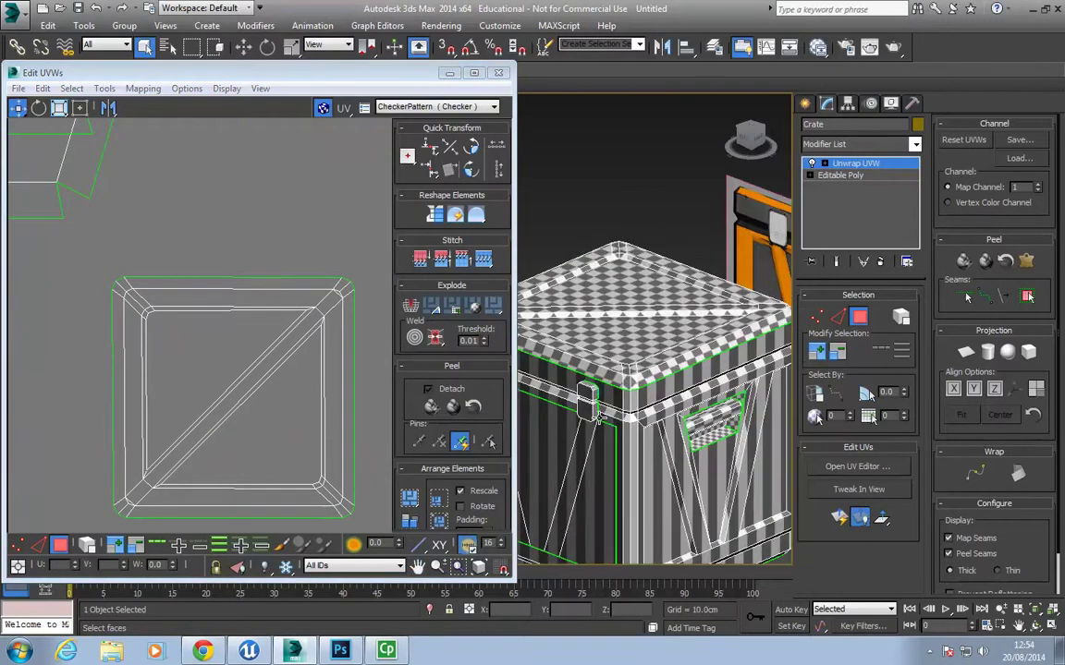
pyautogui.click(256, 447)
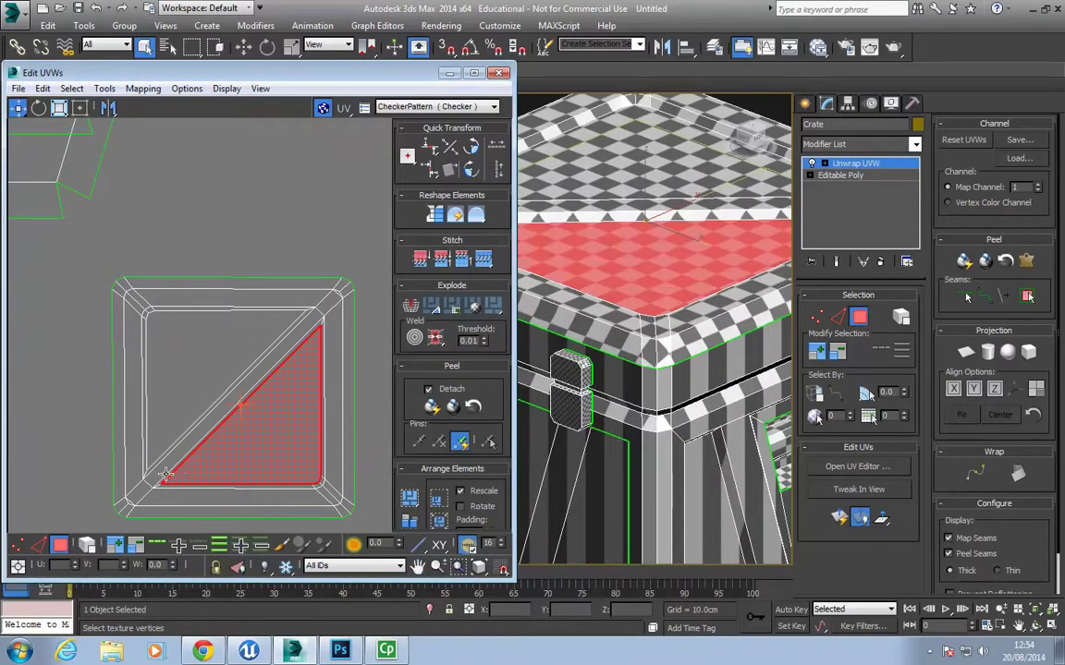
pyautogui.click(601, 217)
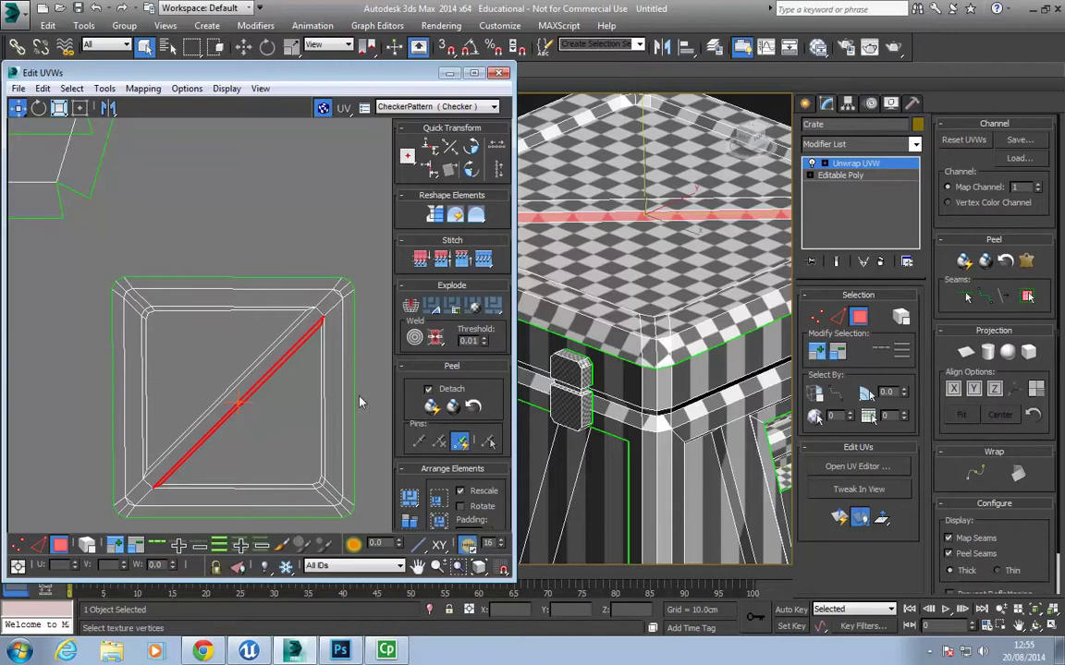
pyautogui.scroll(-8, 360, 402)
pyautogui.click(162, 450)
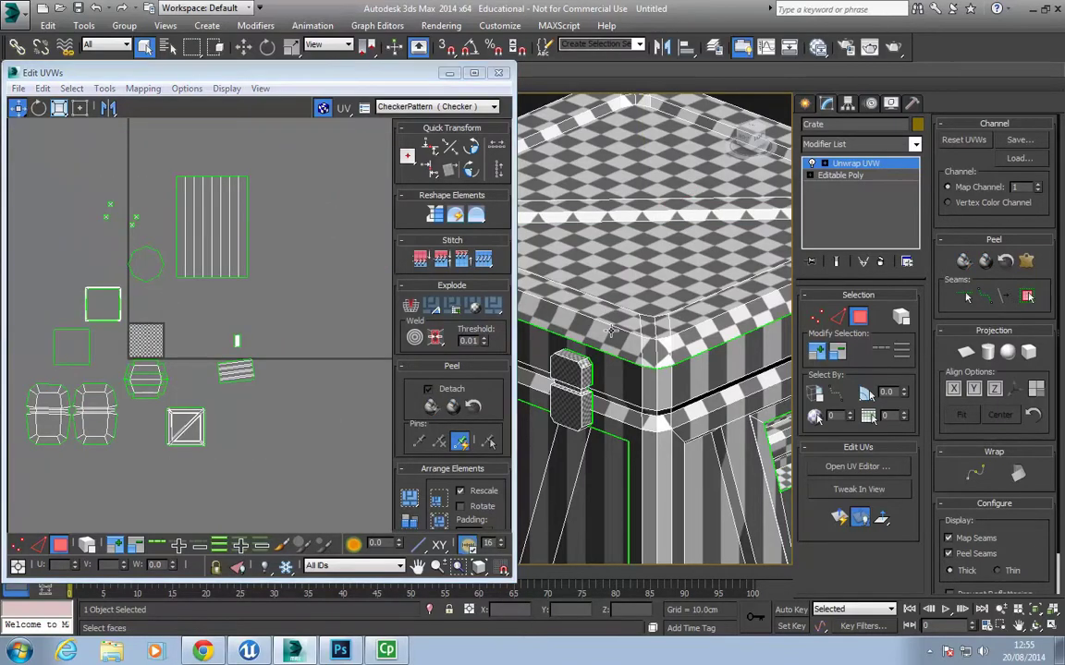
# Select the lid's front side face and examine where it sits in the remaining square shell.
pyautogui.scroll(-5, 654, 331)
pyautogui.moveTo(653, 331)
pyautogui.keyDown('alt'); pyautogui.mouseDown(button='middle')
pyautogui.moveTo(679, 285)
pyautogui.moveTo(672, 324)
pyautogui.mouseUp(button='middle'); pyautogui.keyUp('alt')
pyautogui.scroll(5, 679, 284)
pyautogui.click(671, 323)
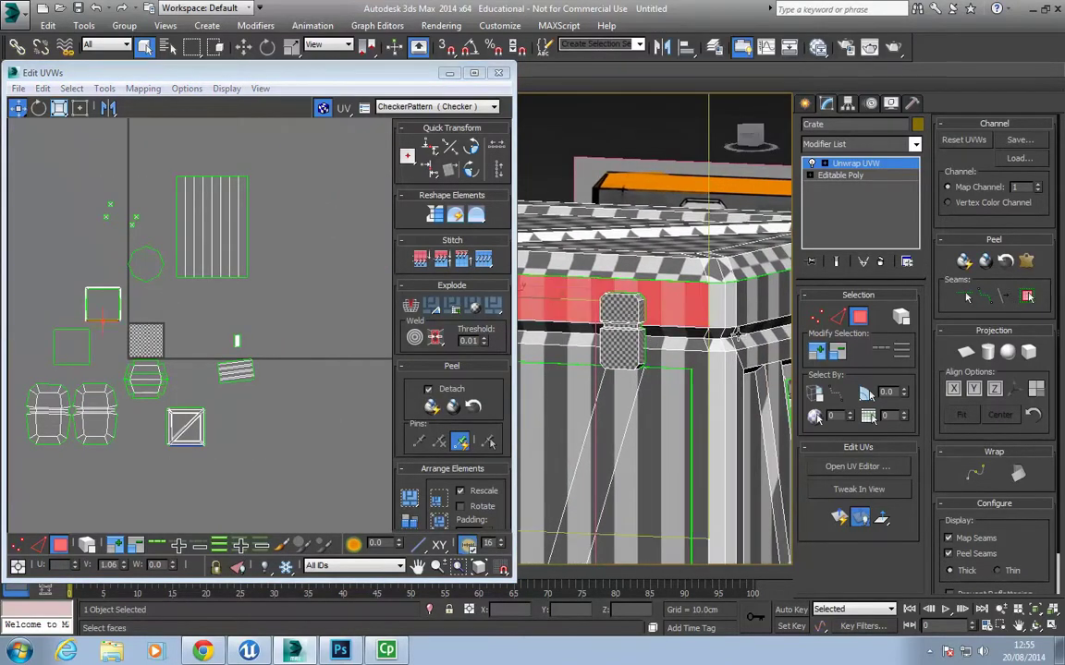
pyautogui.scroll(3, 175, 365)
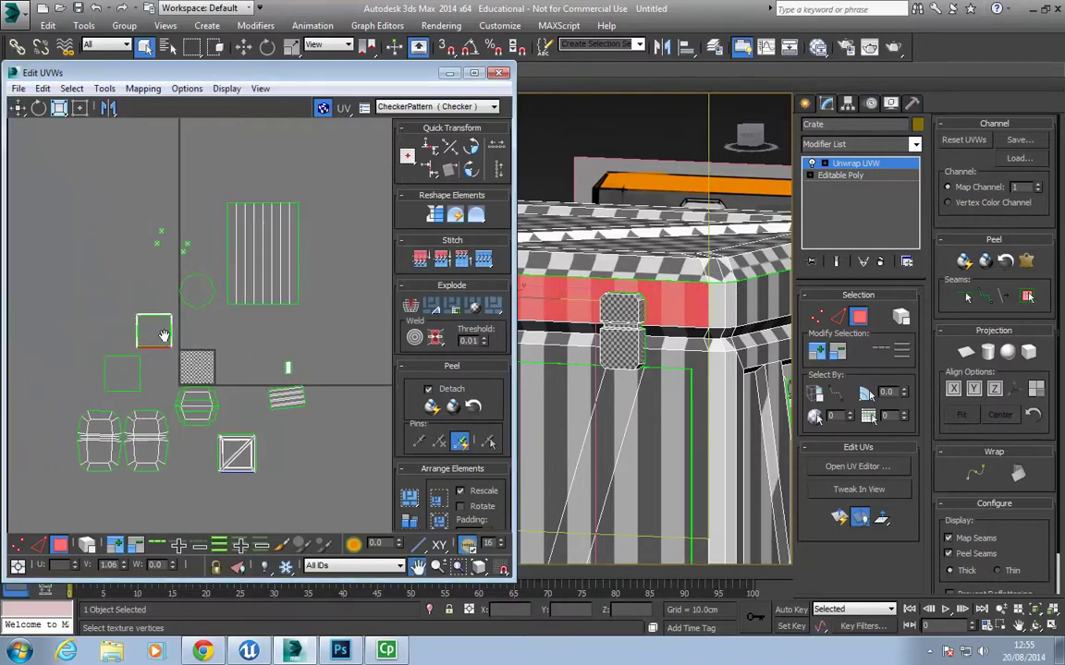
pyautogui.scroll(4, 176, 370)
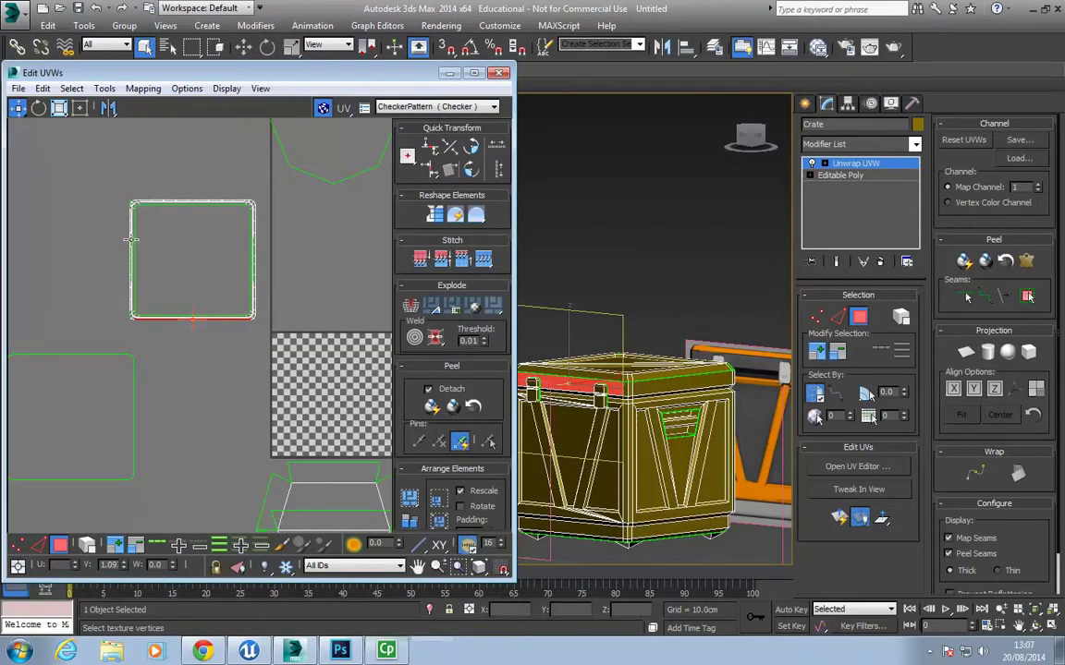
pyautogui.moveTo(220, 334); pyautogui.dragTo(230, 351, button='middle')
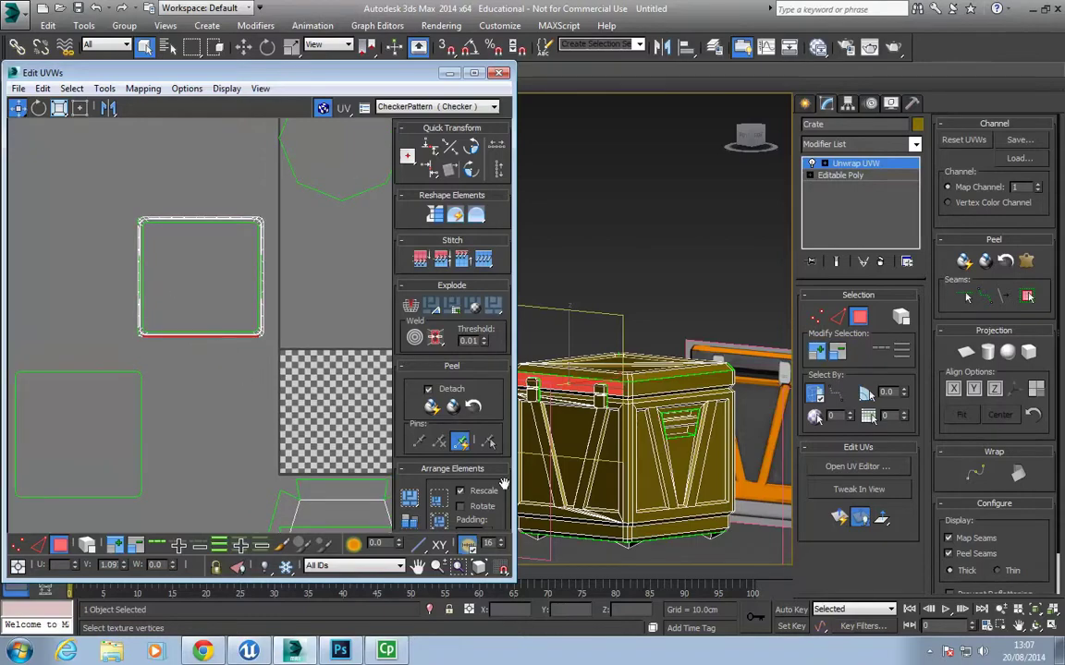
pyautogui.keyDown('alt'); pyautogui.moveTo(559, 416); pyautogui.dragTo(727, 429, button='middle'); pyautogui.keyUp('alt')
pyautogui.scroll(2, 157, 351)
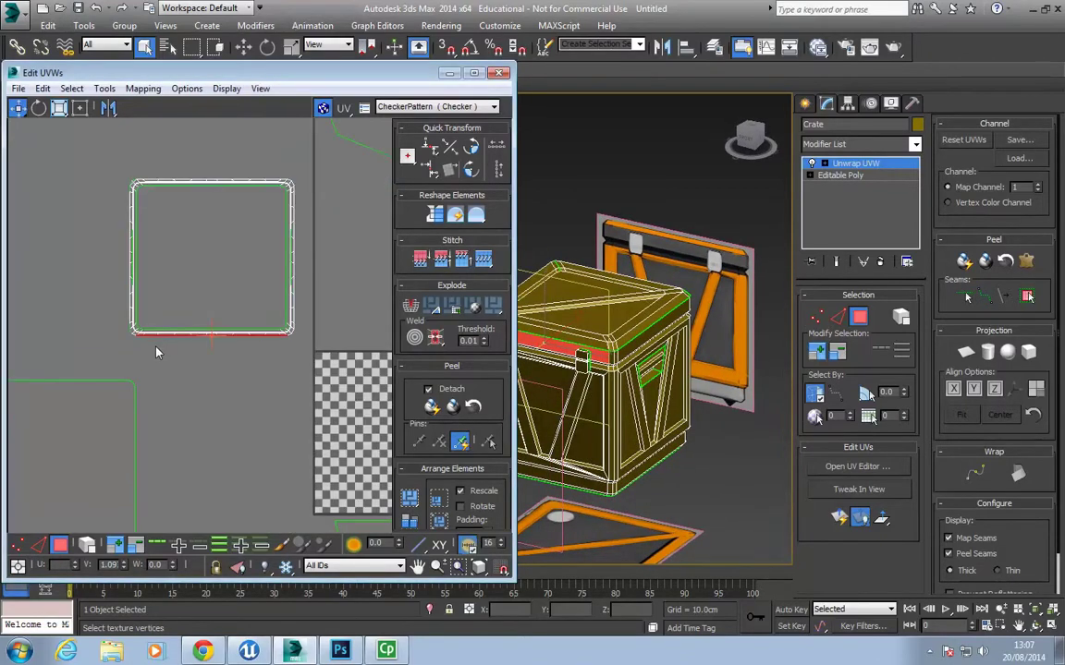
pyautogui.click(116, 358)
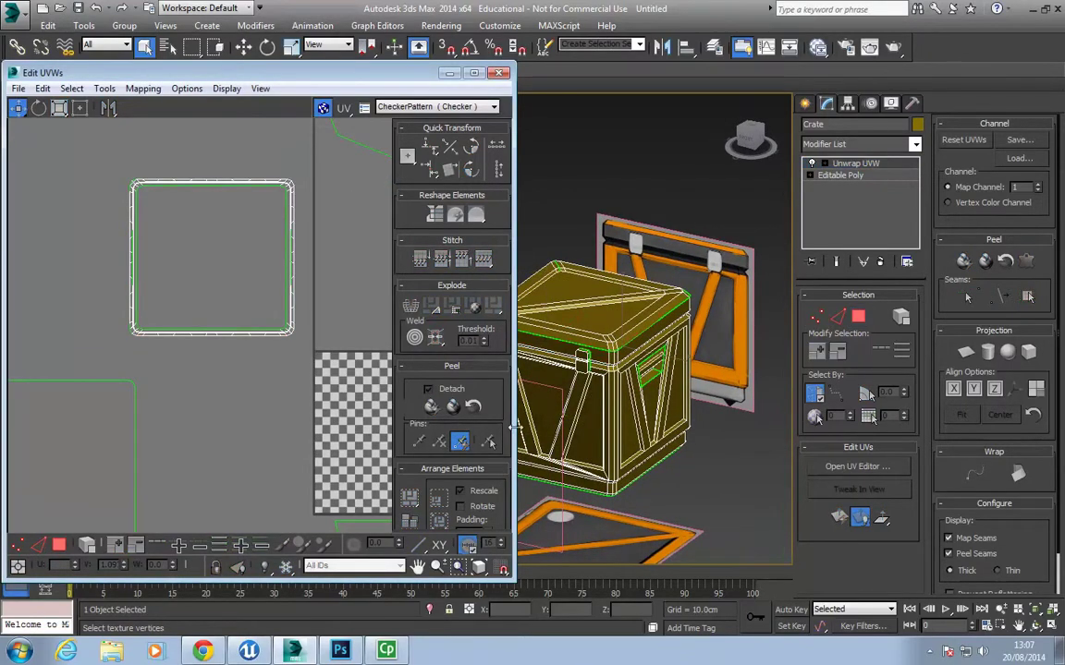
# Select all faces of the remaining square shell and planar map the crate's sides aligned to the X axis.
pyautogui.press('3')
pyautogui.moveTo(117, 354); pyautogui.dragTo(312, 170)
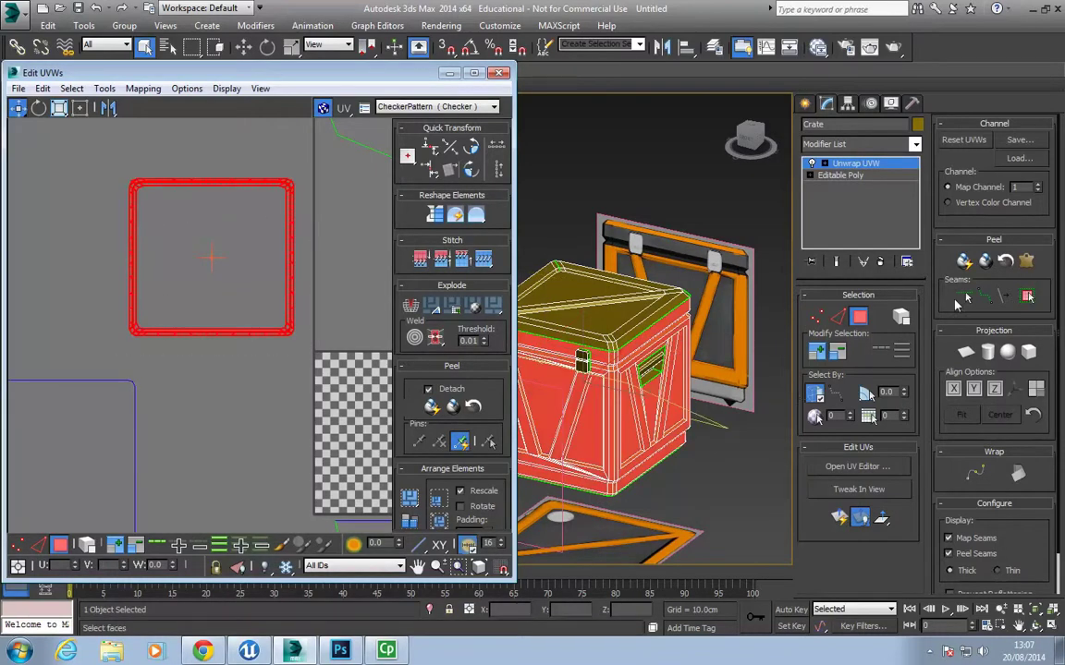
pyautogui.click(967, 352)
pyautogui.moveTo(220, 440); pyautogui.dragTo(166, 387, button='middle')
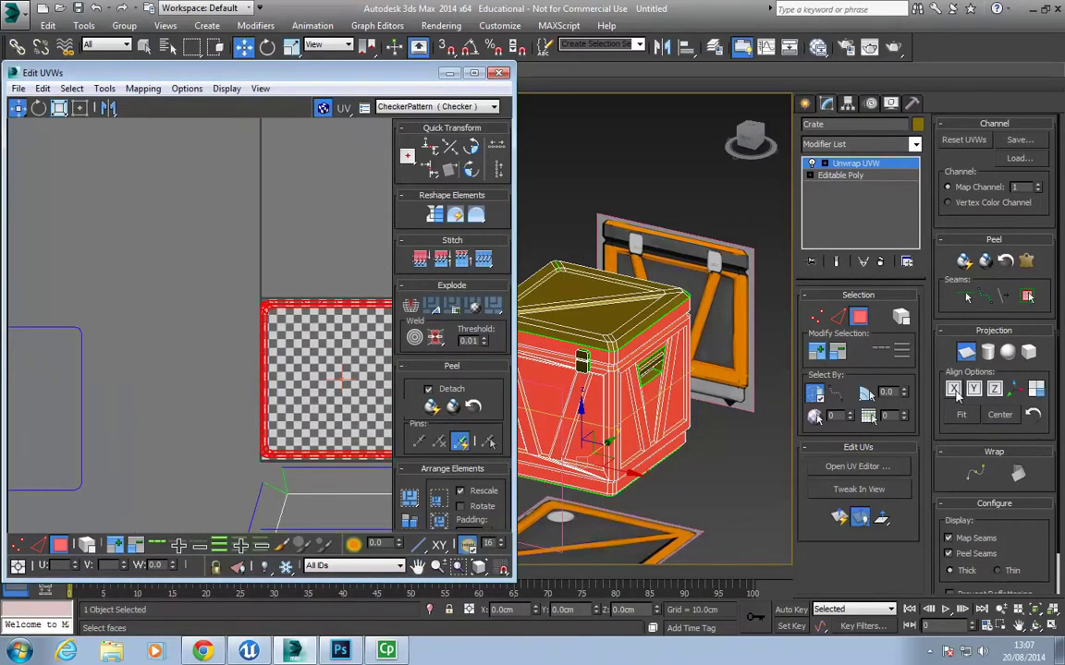
pyautogui.click(956, 391)
pyautogui.moveTo(256, 460); pyautogui.dragTo(151, 437, button='middle')
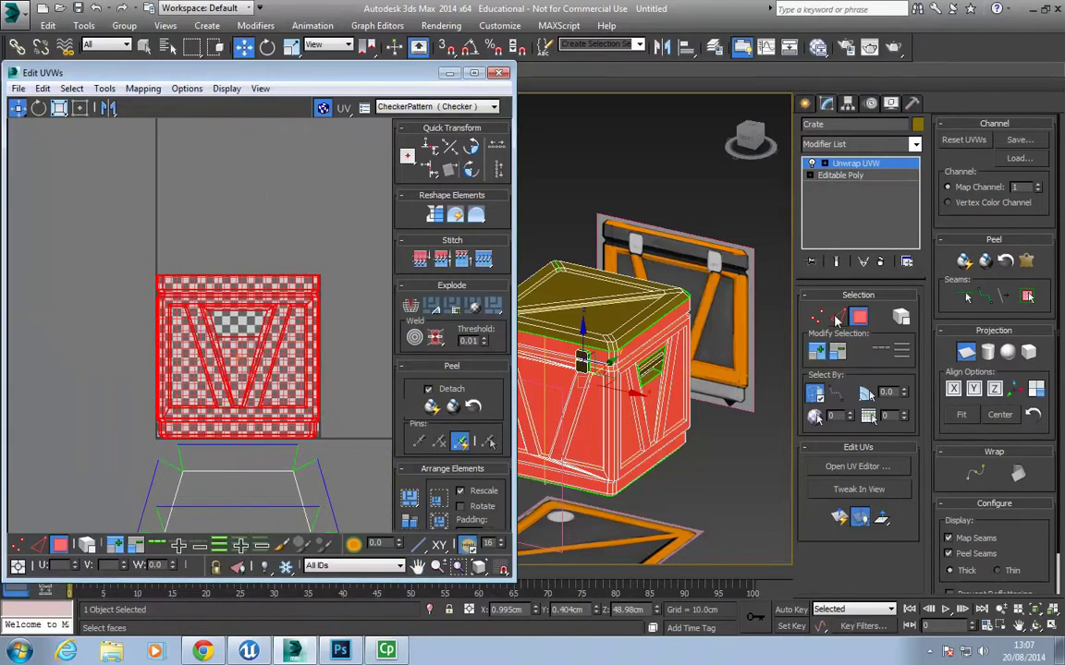
pyautogui.click(966, 352)
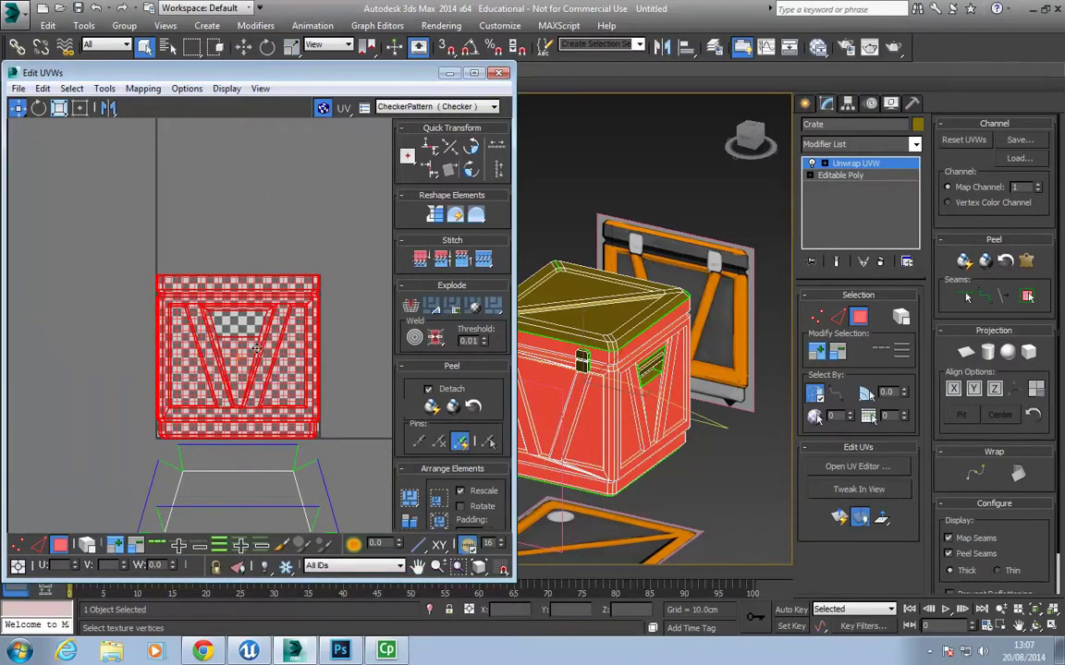
# Deselect the faces of the crate's handle sides, keeping only the edge-on front and back faces selected.
pyautogui.scroll(2, 177, 333)
pyautogui.moveTo(164, 247); pyautogui.dragTo(361, 488)
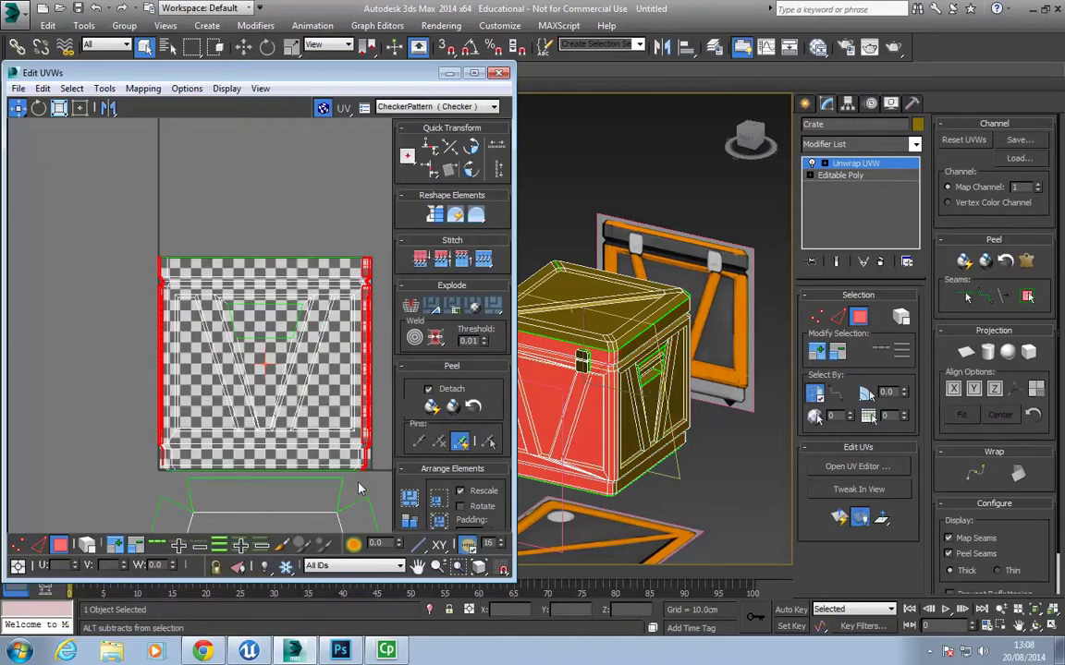
pyautogui.scroll(3, 348, 270)
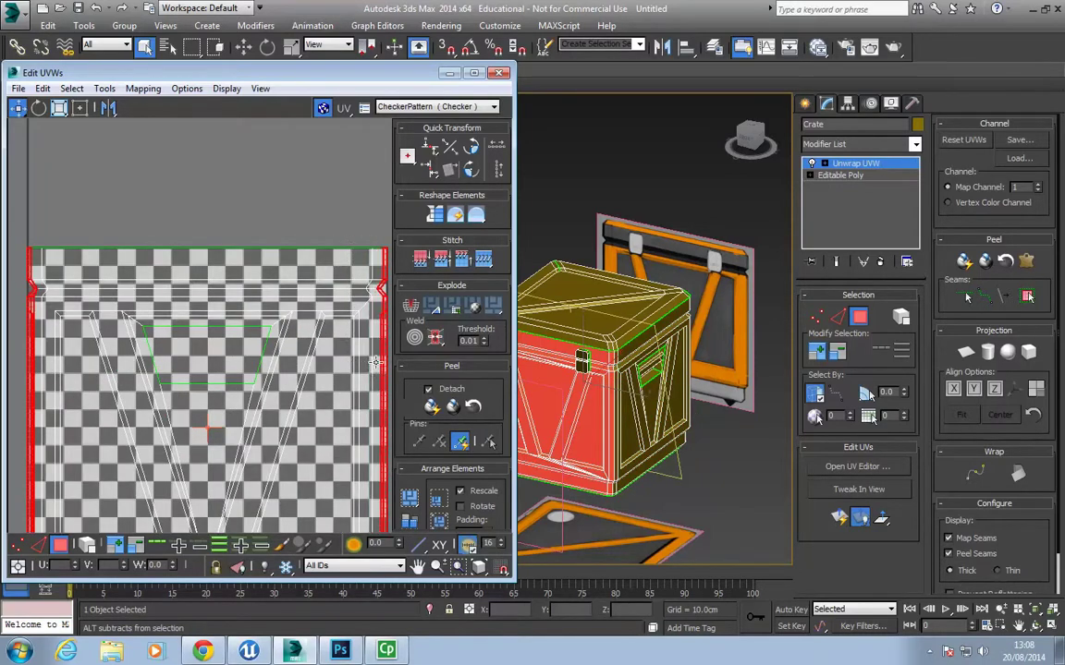
pyautogui.moveTo(338, 517); pyautogui.dragTo(236, 287, button='middle')
pyautogui.keyDown('alt'); pyautogui.moveTo(618, 424); pyautogui.dragTo(594, 439, button='middle'); pyautogui.keyUp('alt')
pyautogui.scroll(-3, 230, 340)
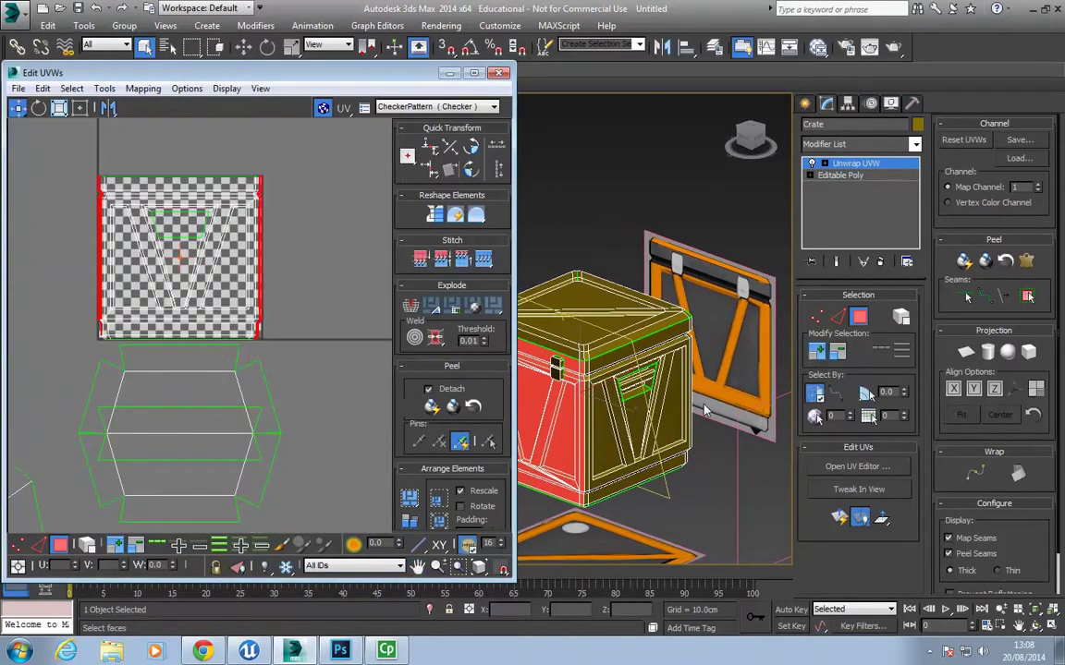
# Planar map the selected front and back faces of the crate aligned to the Y axis.
pyautogui.moveTo(704, 410)
pyautogui.keyDown('alt'); pyautogui.mouseDown(button='middle')
pyautogui.moveTo(689, 412)
pyautogui.moveTo(721, 410)
pyautogui.mouseUp(button='middle'); pyautogui.keyUp('alt')
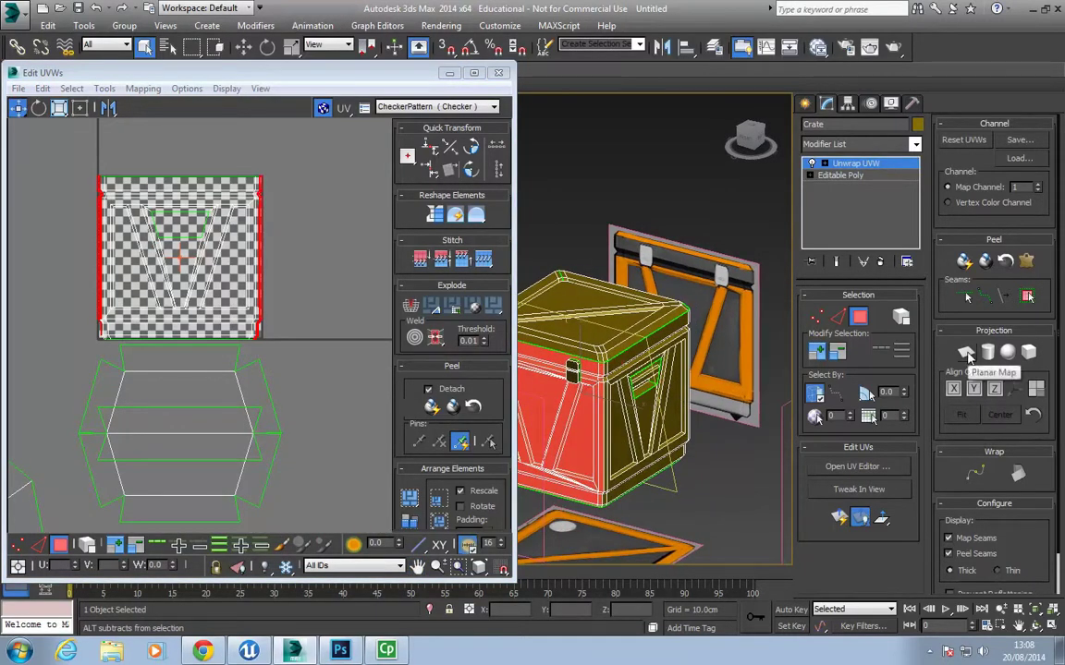
pyautogui.click(967, 353)
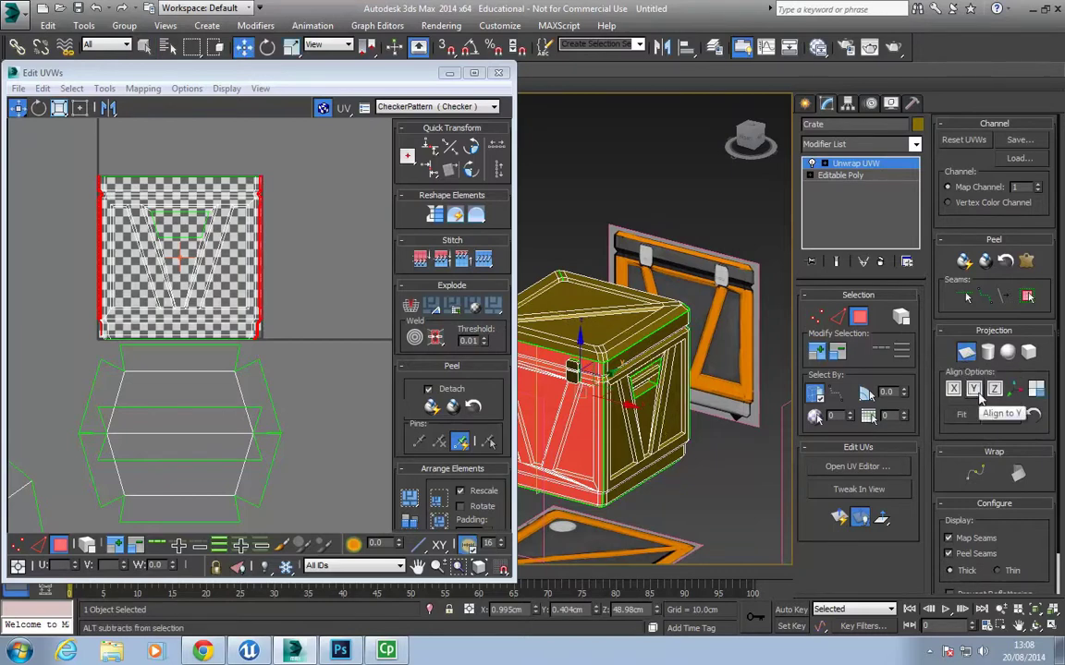
pyautogui.click(974, 390)
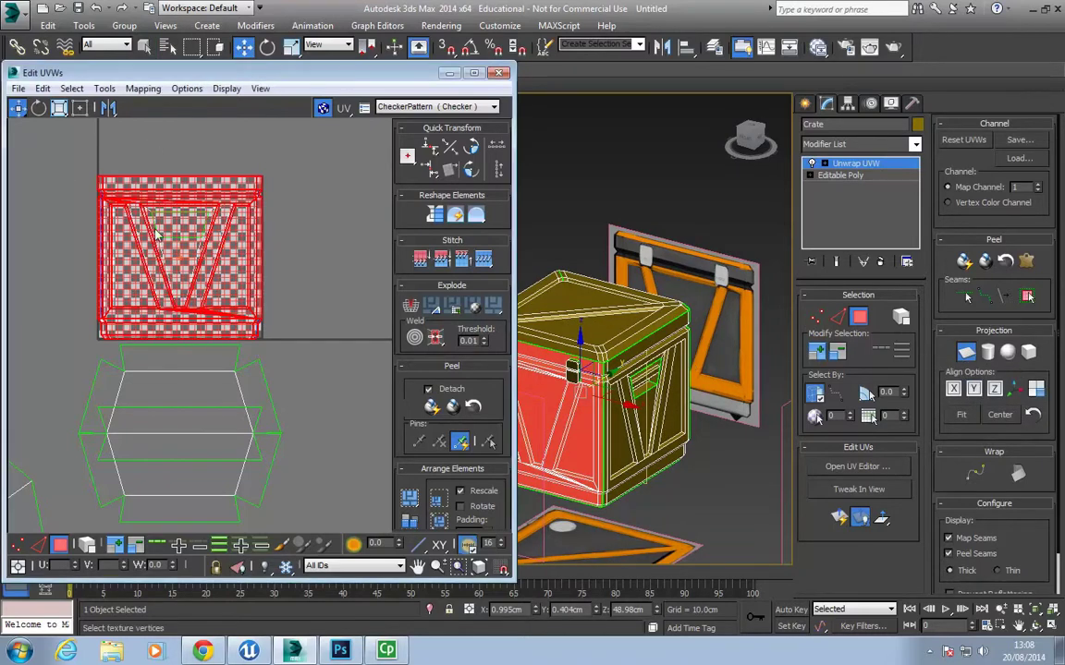
pyautogui.moveTo(214, 295); pyautogui.dragTo(266, 315, button='middle')
pyautogui.click(970, 353)
# Move the front-and-back shell beside the handle-side shell and shift both shells together clear of the UV square.
pyautogui.keyDown('shift'); pyautogui.moveTo(195, 314); pyautogui.dragTo(27, 314); pyautogui.keyUp('shift')
pyautogui.moveTo(54, 325); pyautogui.dragTo(128, 376, button='middle')
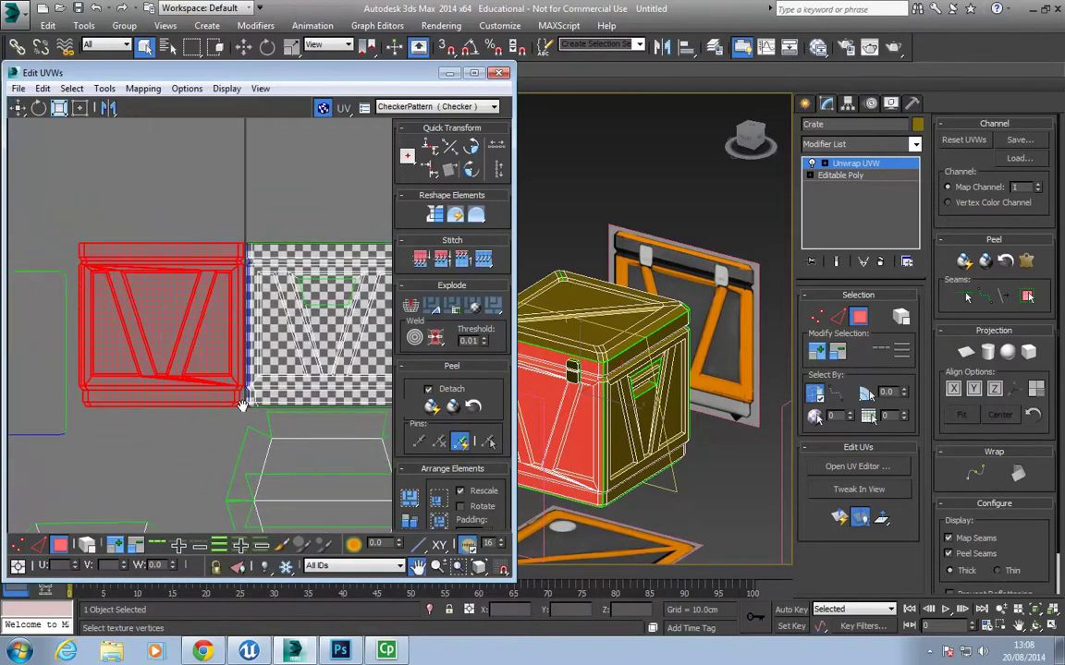
pyautogui.scroll(-2, 222, 376)
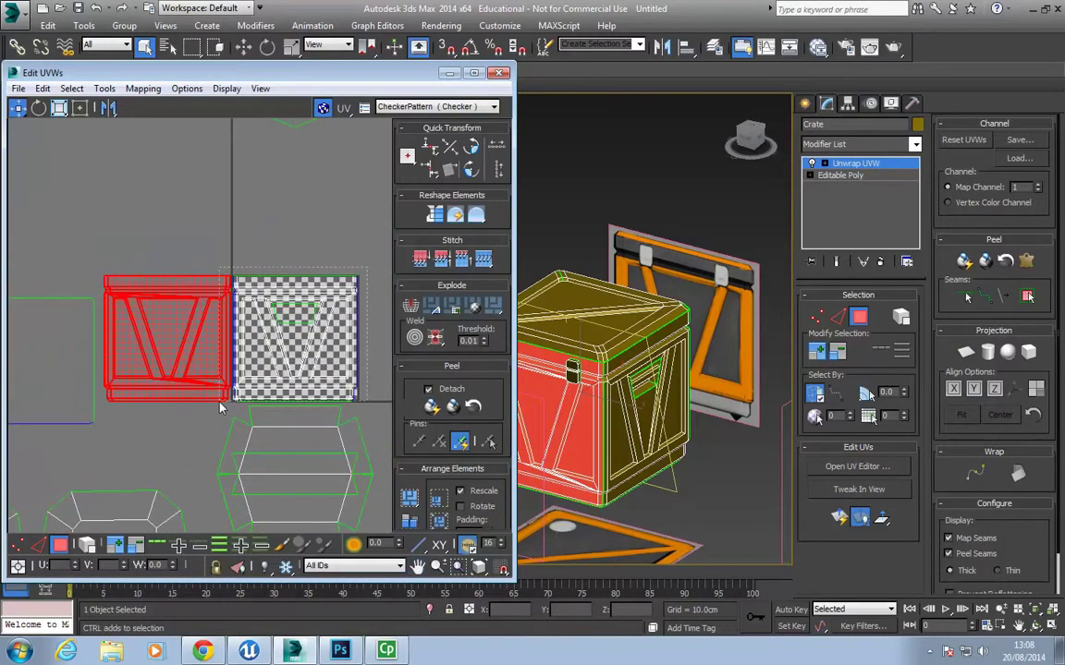
pyautogui.keyDown('ctrl'); pyautogui.moveTo(220, 402); pyautogui.dragTo(220, 404); pyautogui.keyUp('ctrl')
pyautogui.moveTo(257, 351); pyautogui.dragTo(131, 209)
pyautogui.moveTo(109, 267); pyautogui.dragTo(238, 427, button='middle')
pyautogui.scroll(2, 236, 395)
pyautogui.click(276, 426)
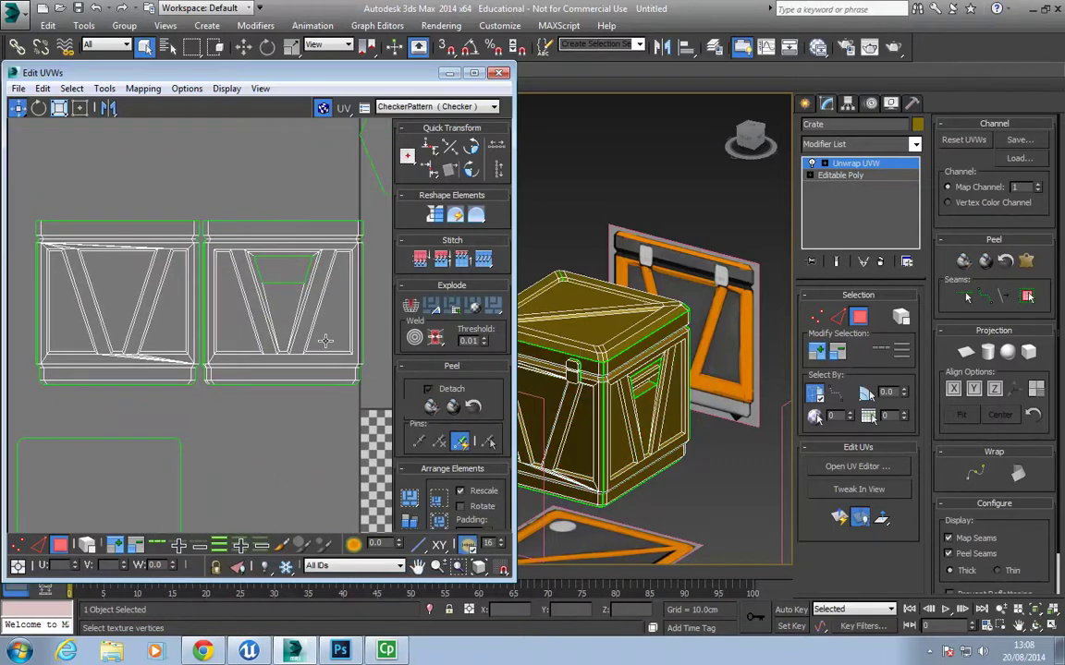
# Display the CheckerPattern texture on the crate and view it close up around the hinge.
pyautogui.click(426, 109)
pyautogui.click(398, 121)
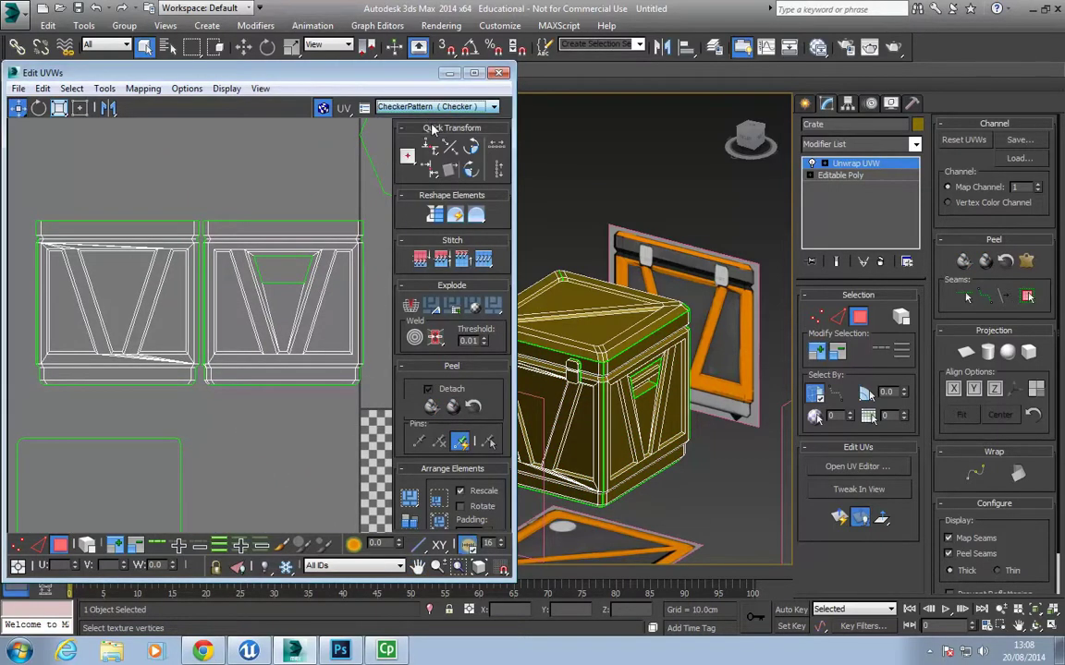
pyautogui.scroll(4, 557, 299)
pyautogui.scroll(3, 557, 298)
# Select the thin diagonal face below the hinge and examine its checker pattern and place in the front-and-back shell.
pyautogui.click(614, 434)
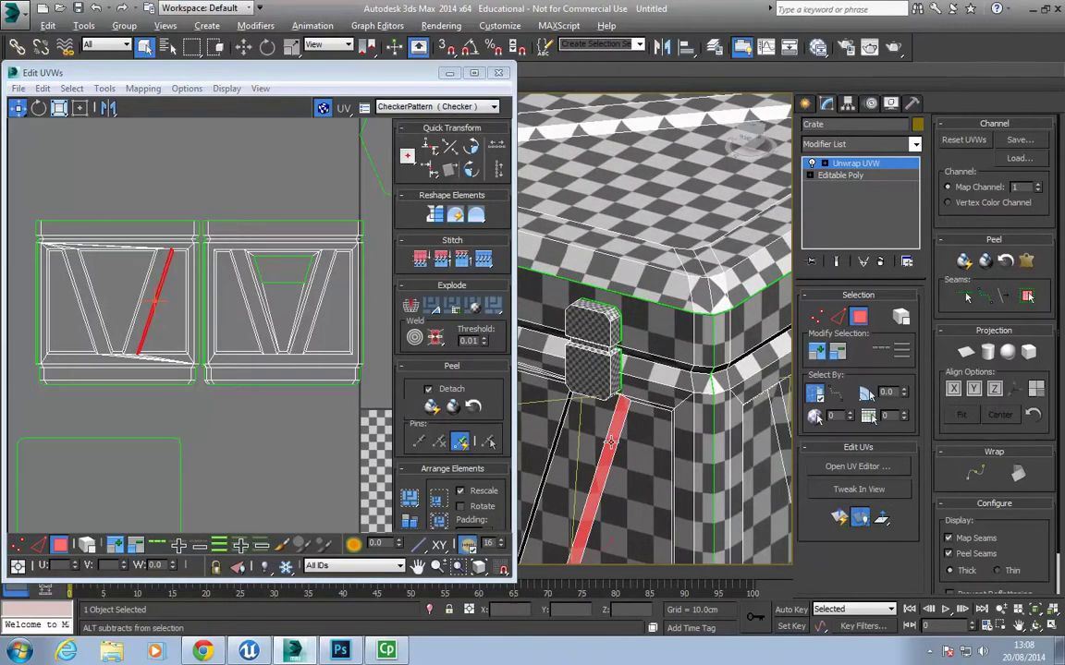
pyautogui.scroll(2, 639, 391)
pyautogui.keyDown('alt'); pyautogui.moveTo(639, 390); pyautogui.dragTo(610, 462, button='middle'); pyautogui.keyUp('alt')
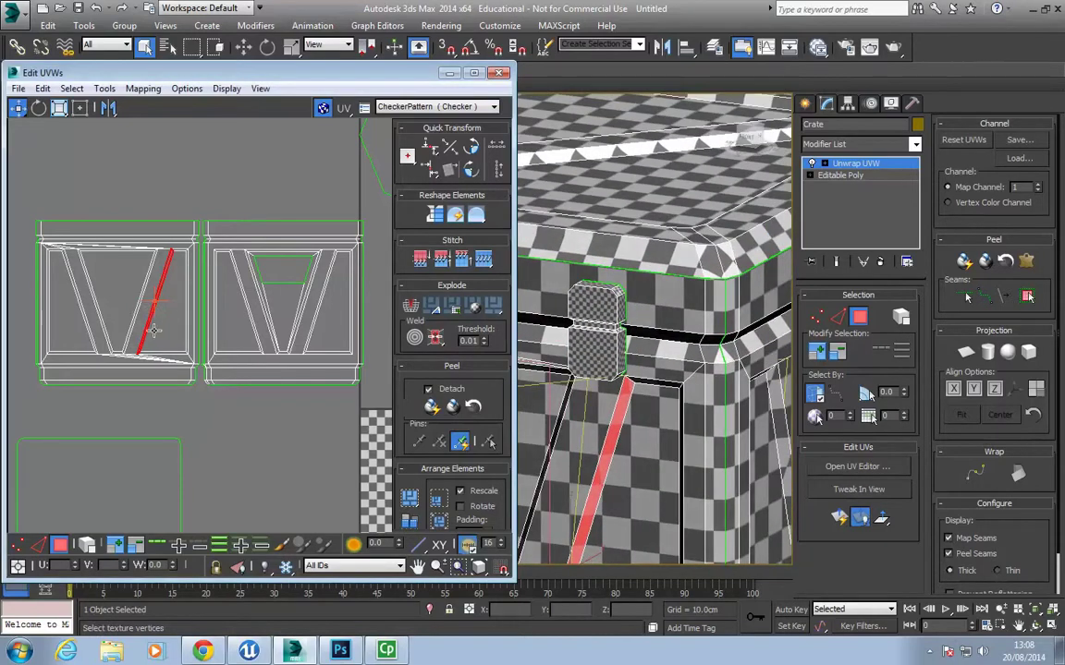
pyautogui.scroll(5, 214, 361)
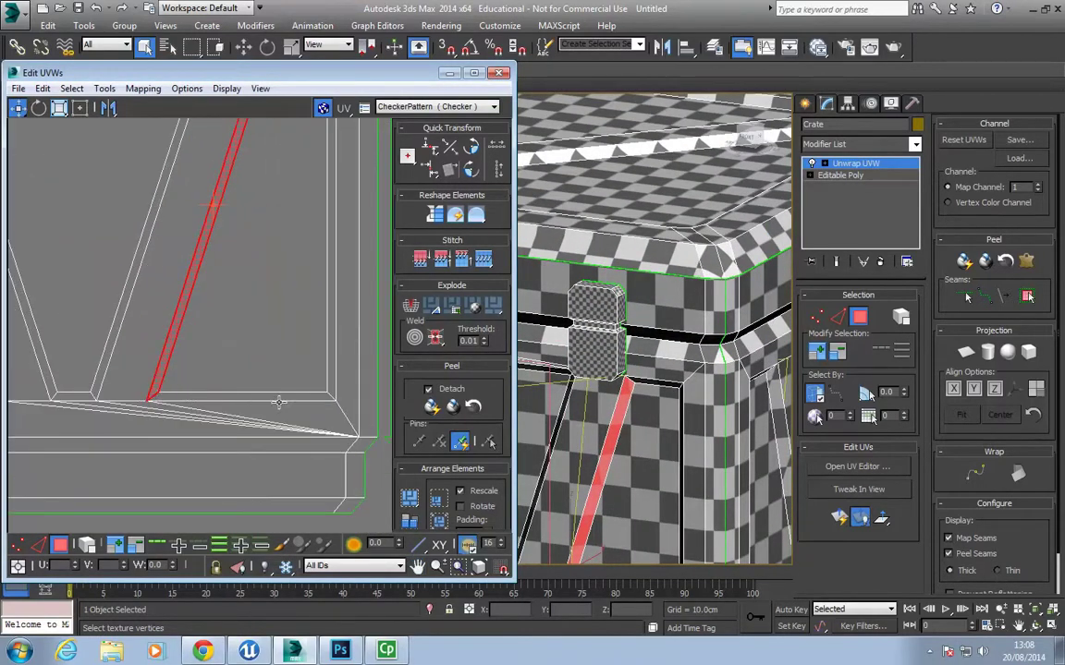
pyautogui.keyDown('alt'); pyautogui.moveTo(605, 438); pyautogui.dragTo(704, 365, button='middle'); pyautogui.keyUp('alt')
pyautogui.scroll(-4, 649, 413)
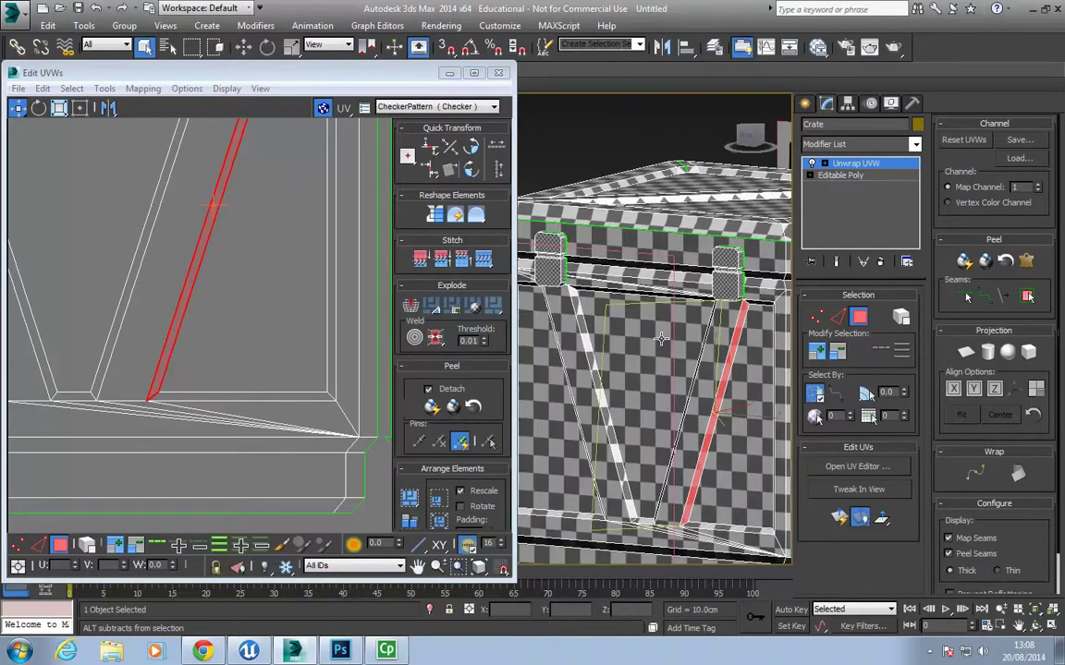
pyautogui.scroll(-5, 217, 397)
pyautogui.scroll(3, 129, 314)
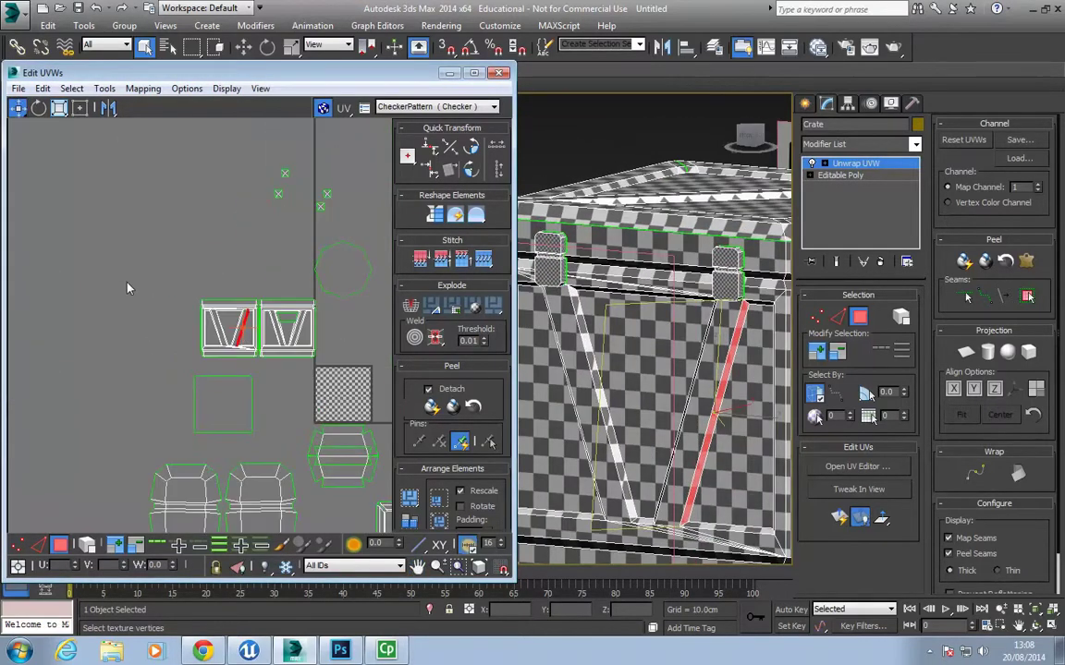
pyautogui.scroll(3, 258, 363)
pyautogui.scroll(1, 173, 356)
pyautogui.scroll(-2, 230, 401)
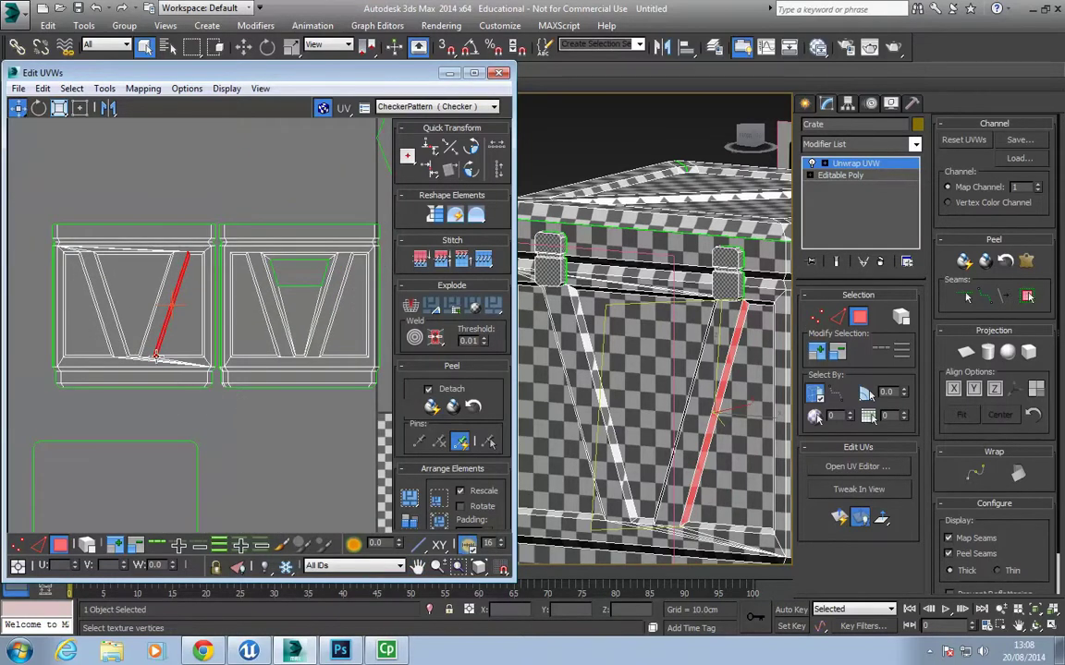
pyautogui.scroll(-3, 100, 334)
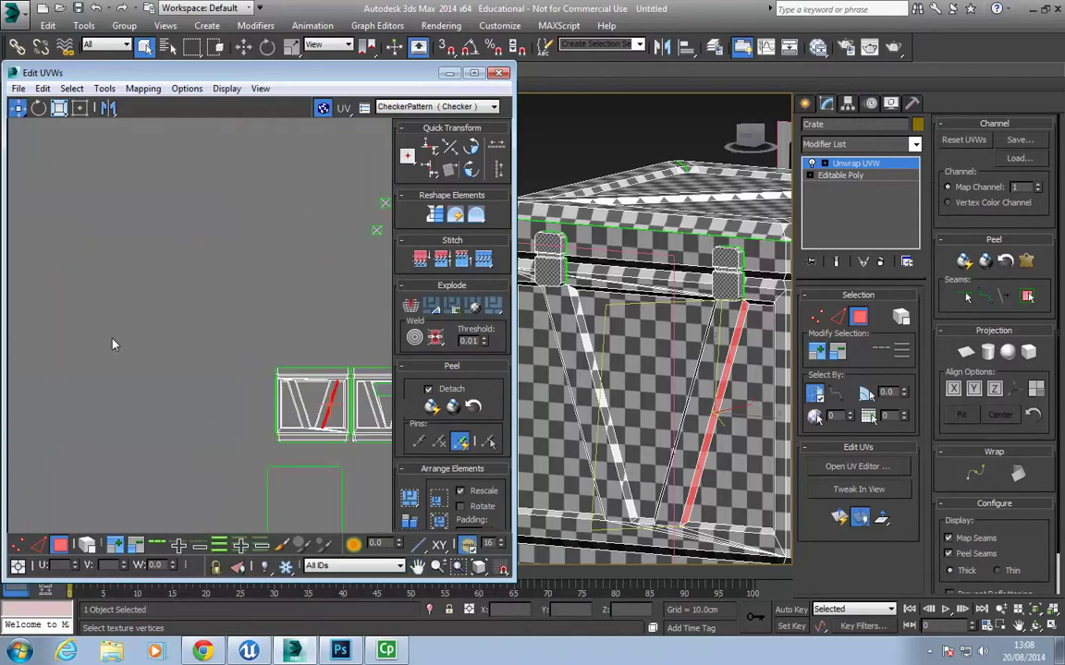
# Scale down the plain square underside shell and place it just beneath the front-and-back shell.
pyautogui.moveTo(256, 456); pyautogui.dragTo(102, 321, button='middle')
pyautogui.moveTo(183, 440); pyautogui.dragTo(148, 412, button='middle')
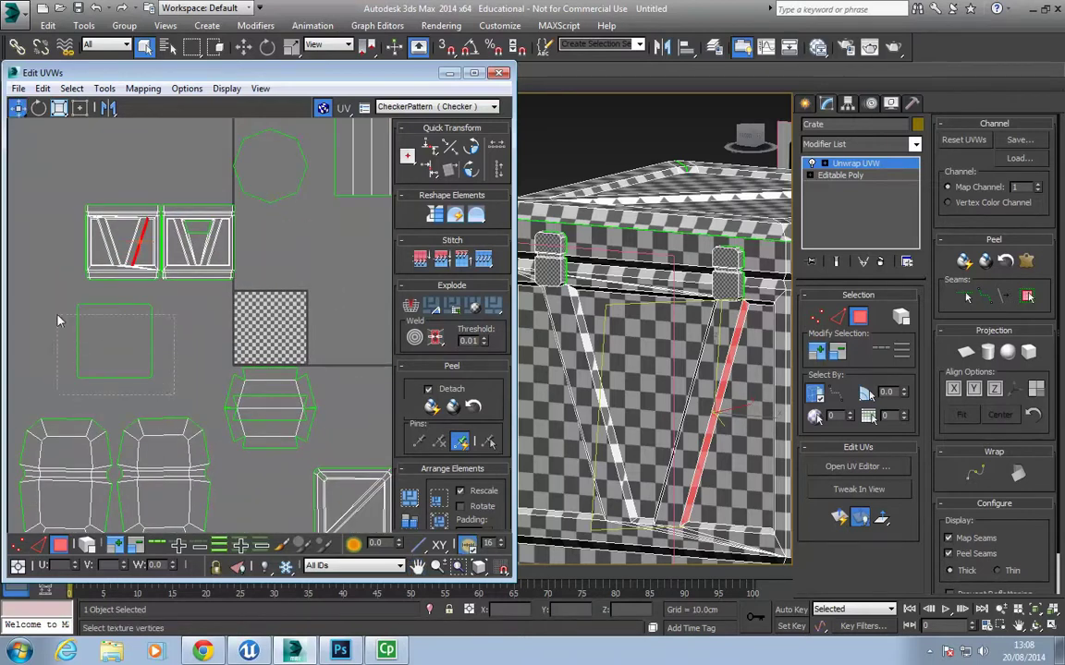
pyautogui.moveTo(57, 320); pyautogui.dragTo(121, 309)
pyautogui.moveTo(237, 408); pyautogui.dragTo(177, 332, button='middle')
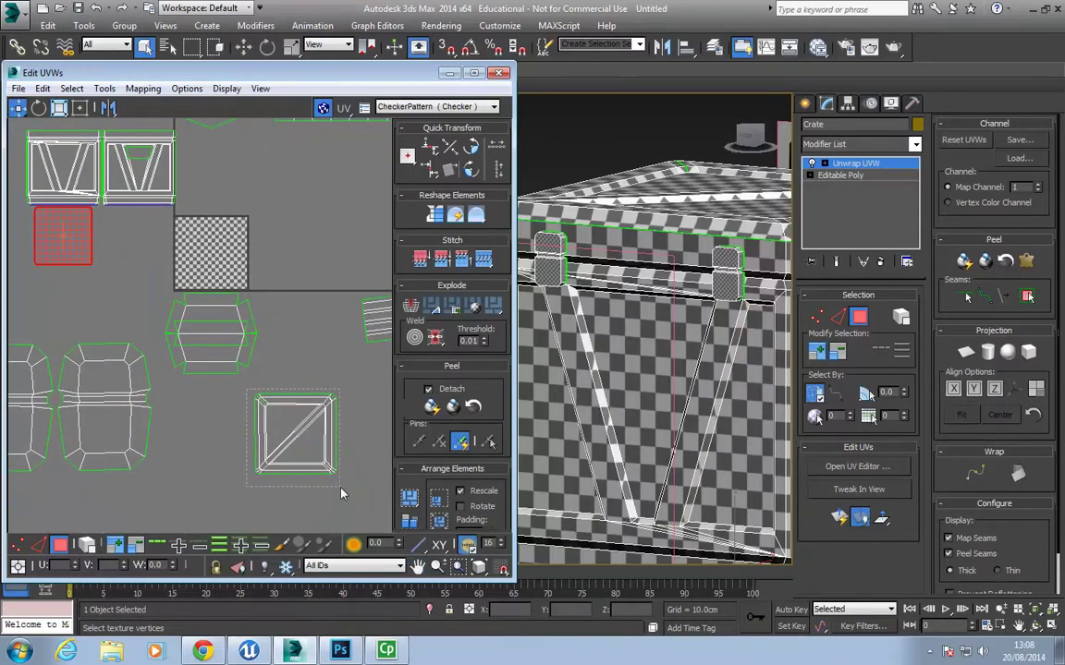
# Move the lid-top shell beneath the handle-side shell, scale it down to that shell's width, and bring the underside shell up beside it.
pyautogui.click(299, 452)
pyautogui.moveTo(299, 452); pyautogui.dragTo(140, 264)
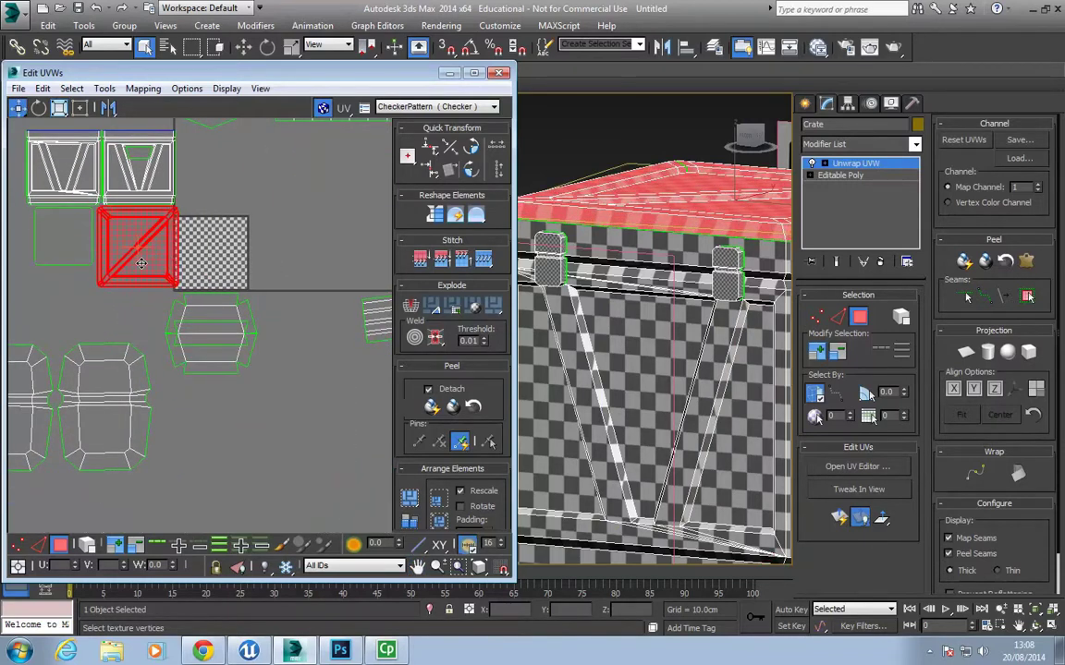
pyautogui.click(58, 107)
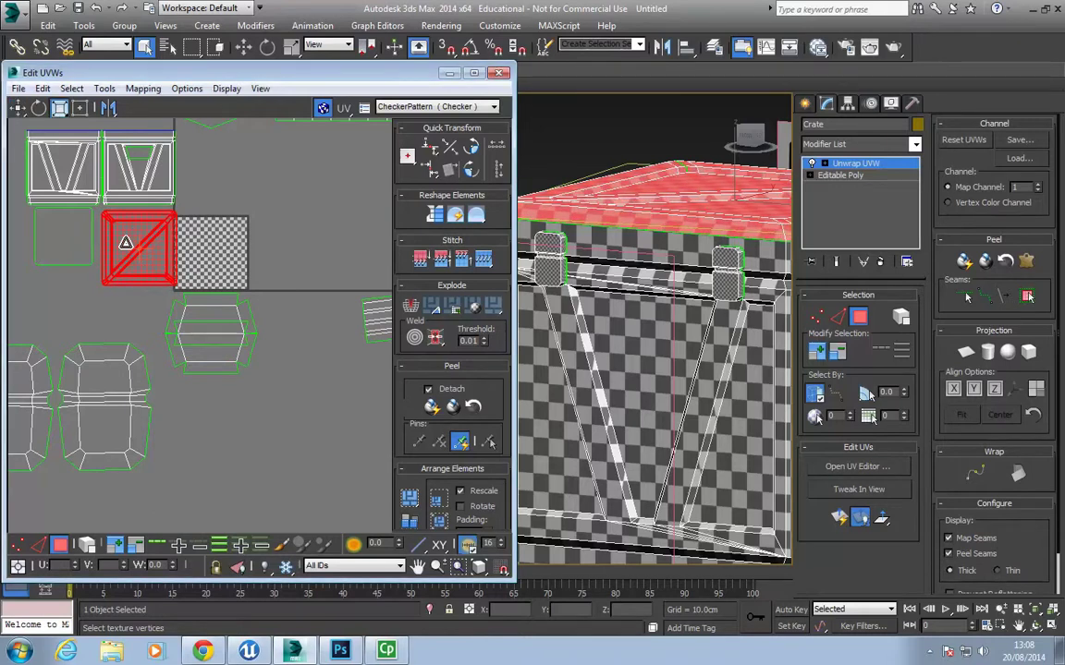
pyautogui.click(17, 107)
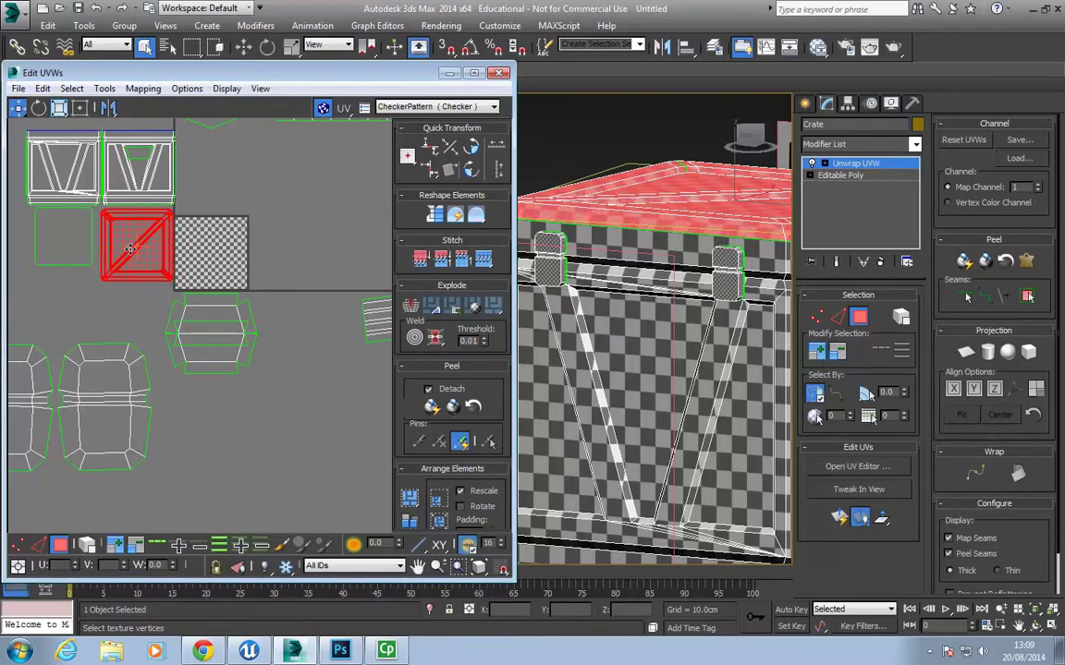
pyautogui.moveTo(130, 249); pyautogui.dragTo(134, 247)
pyautogui.click(48, 244)
pyautogui.moveTo(48, 244); pyautogui.dragTo(57, 246)
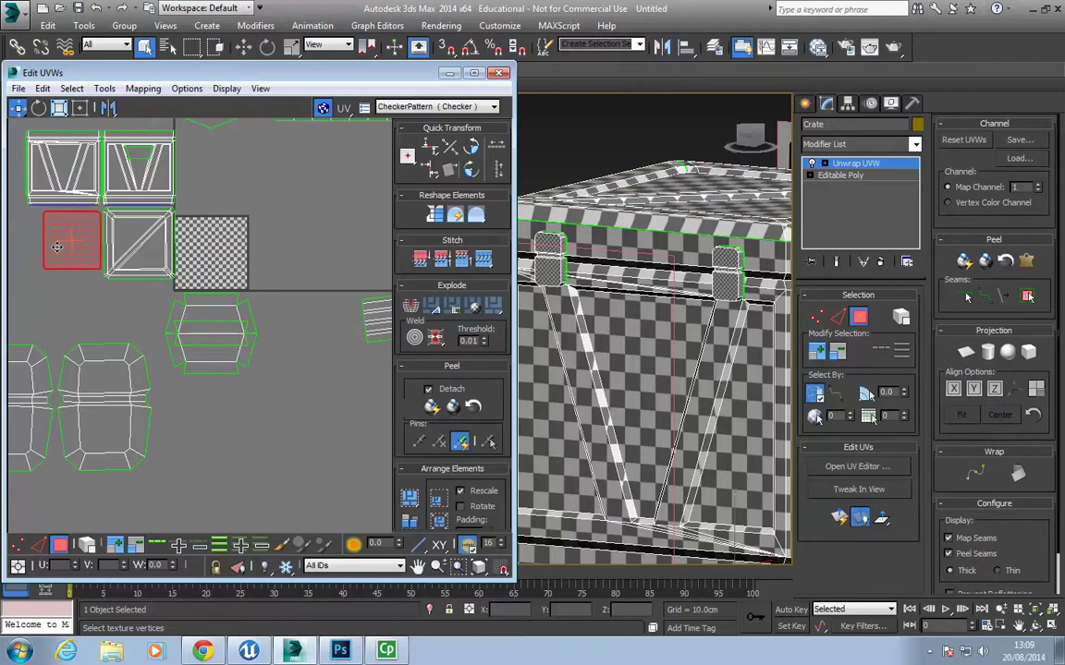
# Select all the small-part shells, including hinges, strips and circles, and pack them together into the UV square.
pyautogui.scroll(-3, 77, 303)
pyautogui.moveTo(23, 322); pyautogui.dragTo(129, 423)
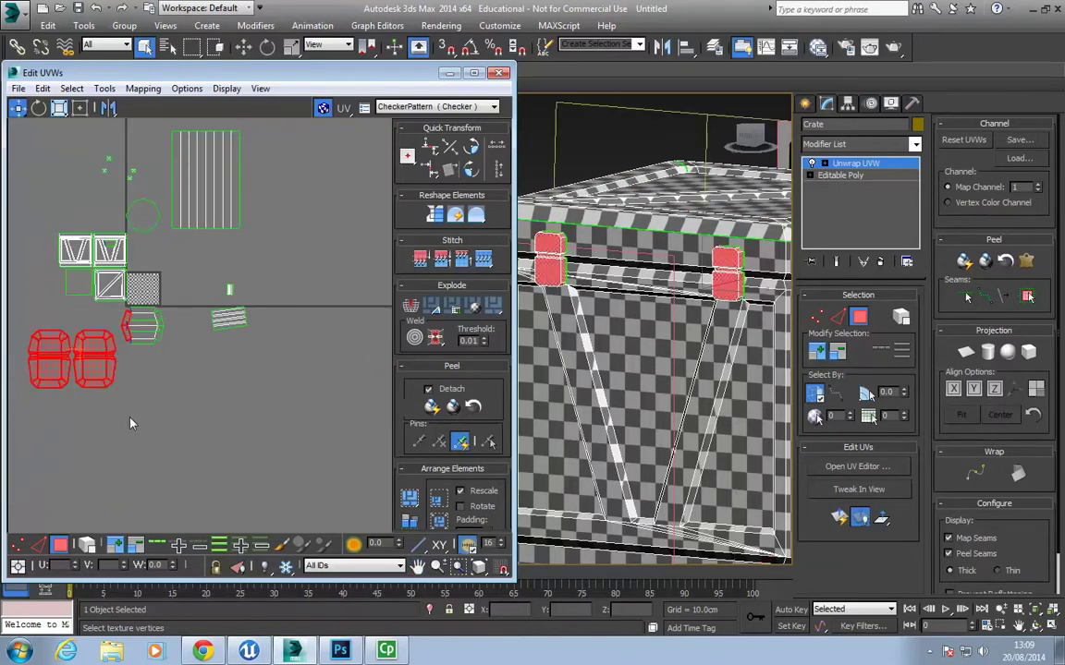
pyautogui.keyDown('ctrl'); pyautogui.moveTo(115, 313); pyautogui.dragTo(114, 308); pyautogui.keyUp('ctrl')
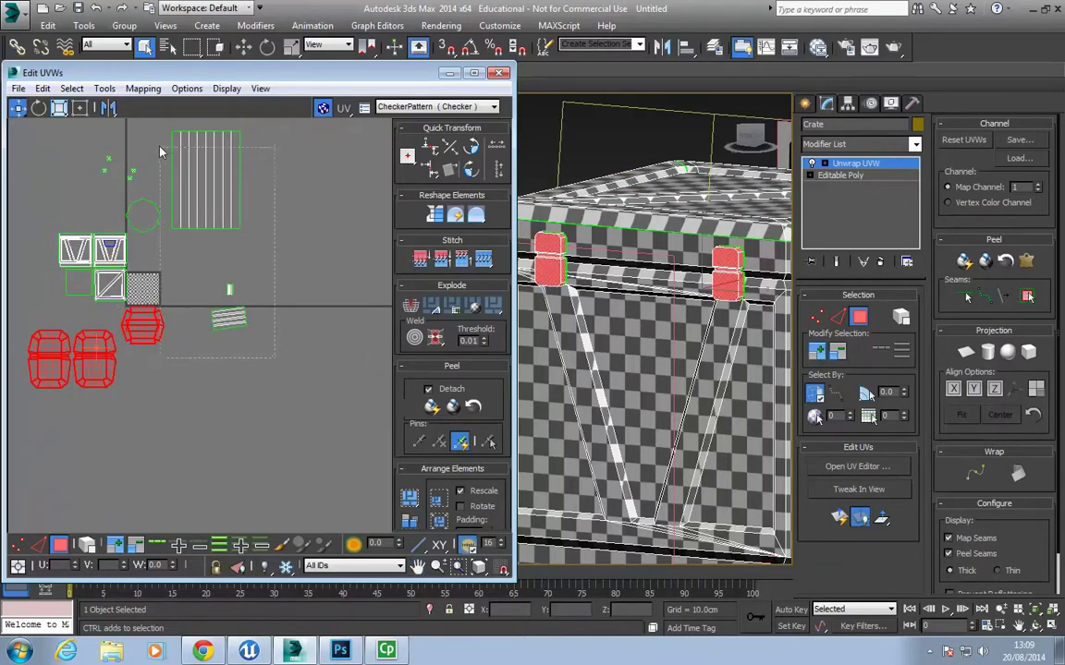
pyautogui.keyDown('ctrl'); pyautogui.moveTo(160, 147); pyautogui.dragTo(159, 145); pyautogui.keyUp('ctrl')
pyautogui.keyDown('ctrl'); pyautogui.moveTo(91, 151); pyautogui.dragTo(168, 238); pyautogui.keyUp('ctrl')
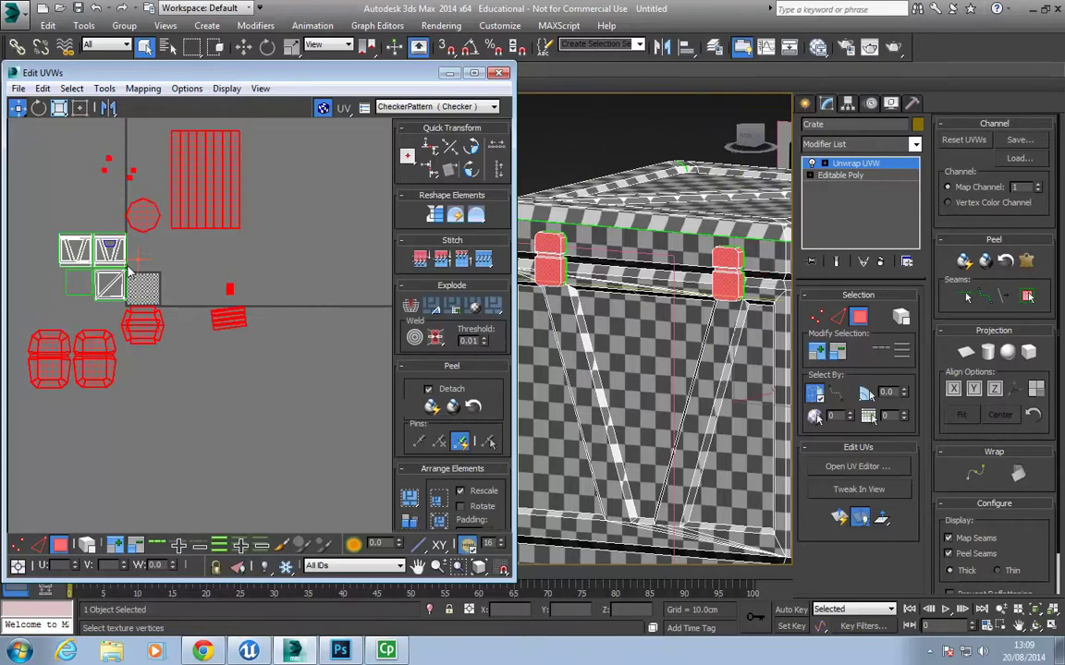
pyautogui.moveTo(129, 269); pyautogui.dragTo(367, 317, button='middle')
pyautogui.click(411, 524)
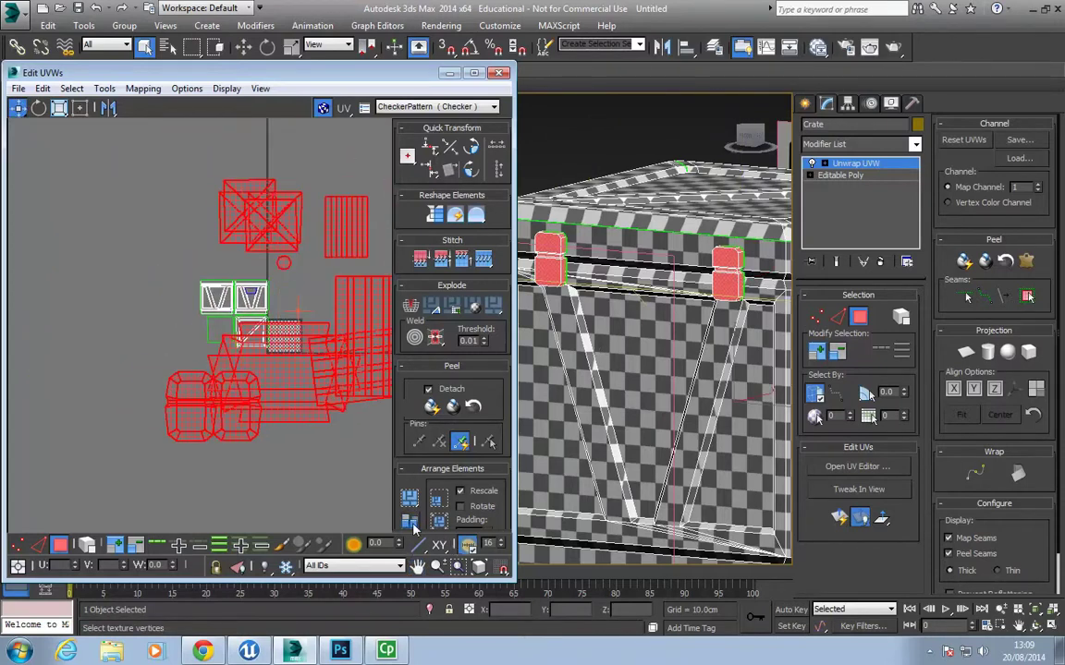
pyautogui.scroll(5, 277, 388)
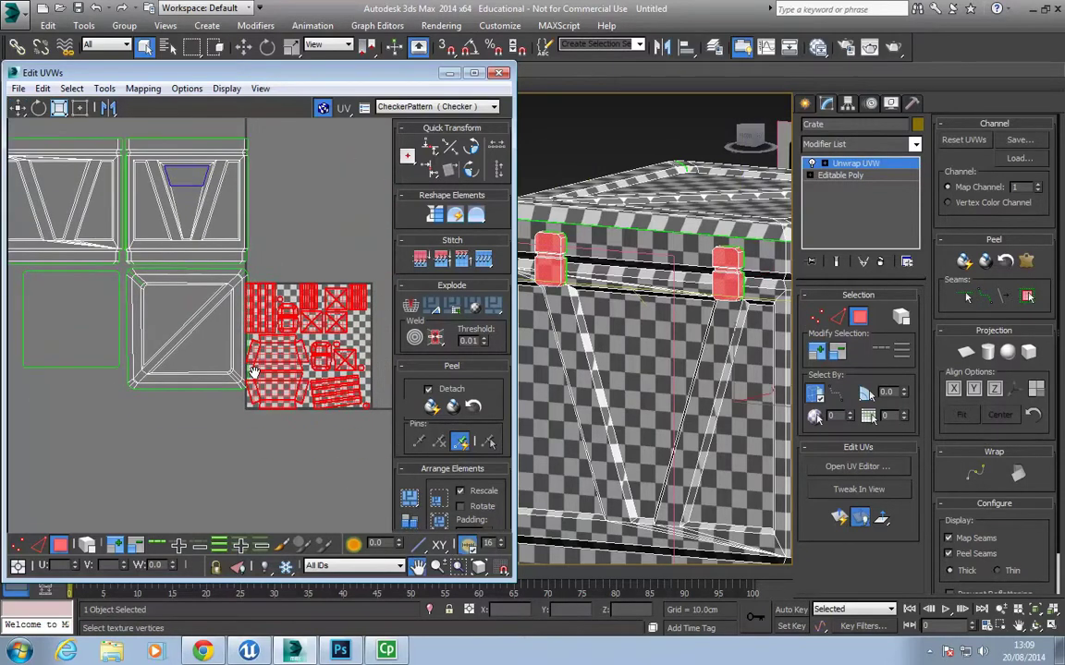
# Scale the packed small-part shells down slightly and move them out of the UV square to below the underside shell.
pyautogui.keyDown('alt'); pyautogui.moveTo(566, 365); pyautogui.dragTo(611, 343, button='middle'); pyautogui.keyUp('alt')
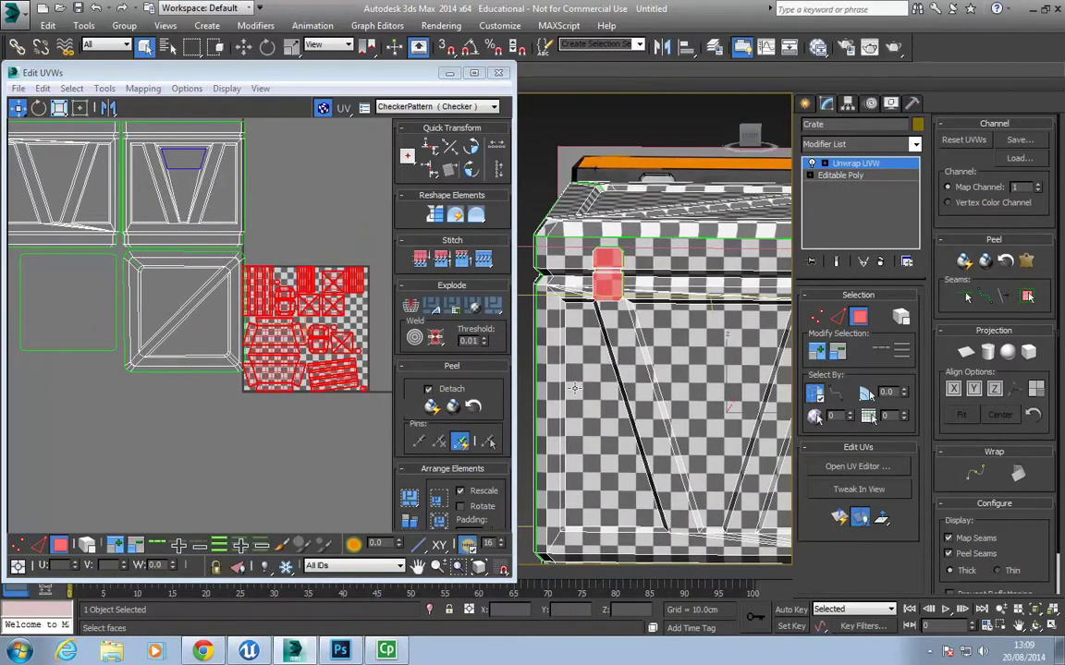
pyautogui.click(63, 111)
pyautogui.moveTo(267, 346); pyautogui.dragTo(264, 365)
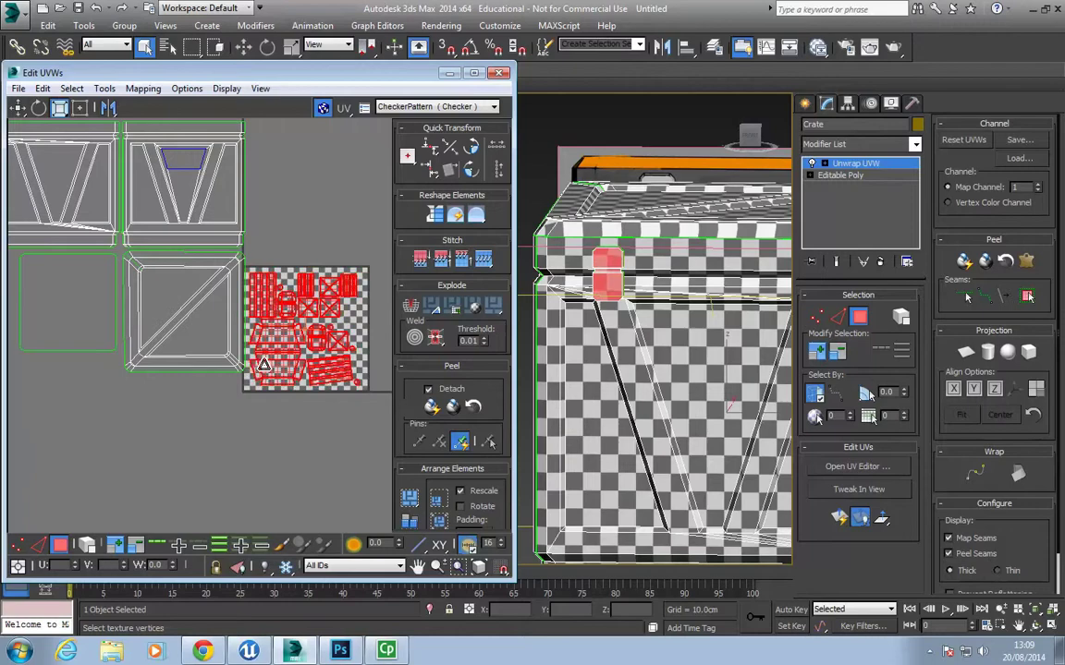
pyautogui.click(15, 108)
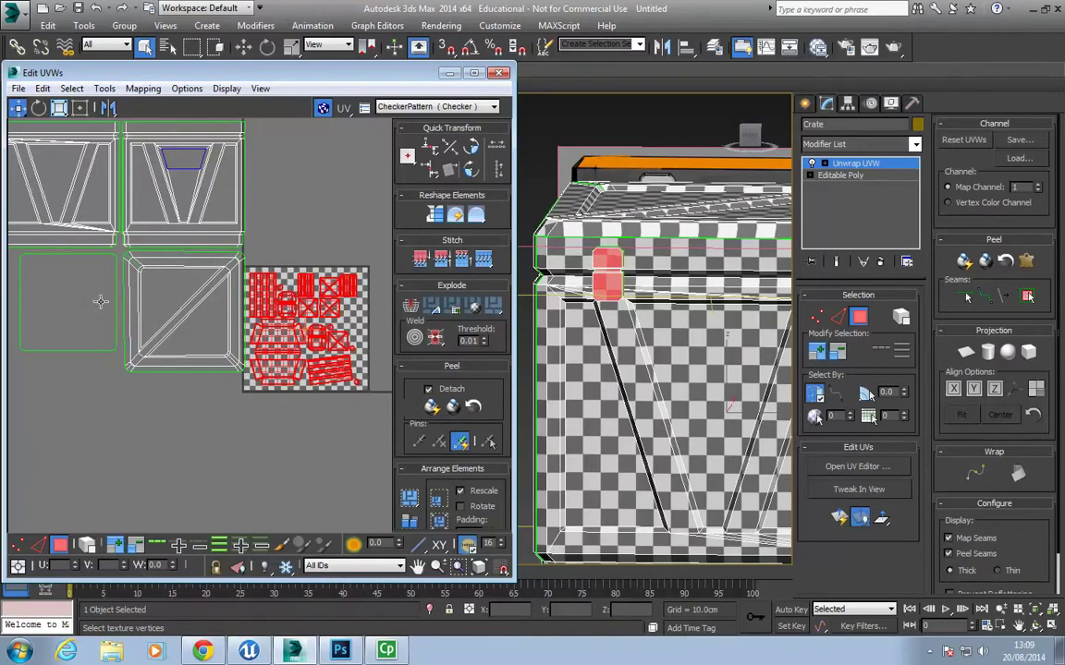
pyautogui.moveTo(305, 287); pyautogui.dragTo(126, 360)
# Line up the two short striped shells on either side of one crossed-square shell beneath the underside shell, deselecting each once placed.
pyautogui.scroll(6, 126, 361)
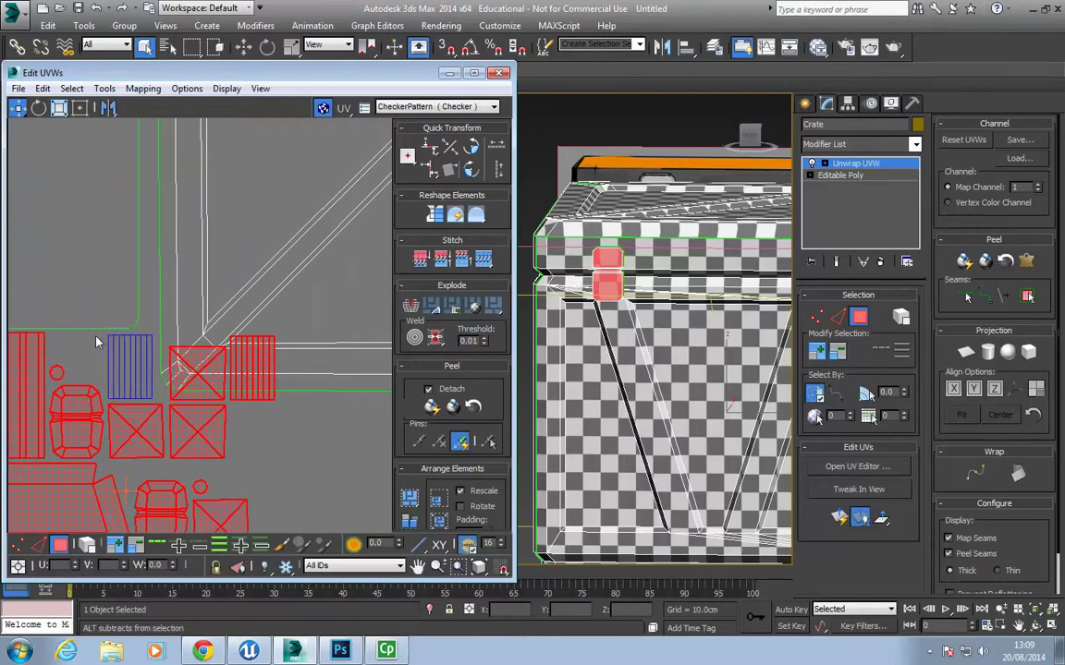
pyautogui.moveTo(182, 382); pyautogui.dragTo(61, 373)
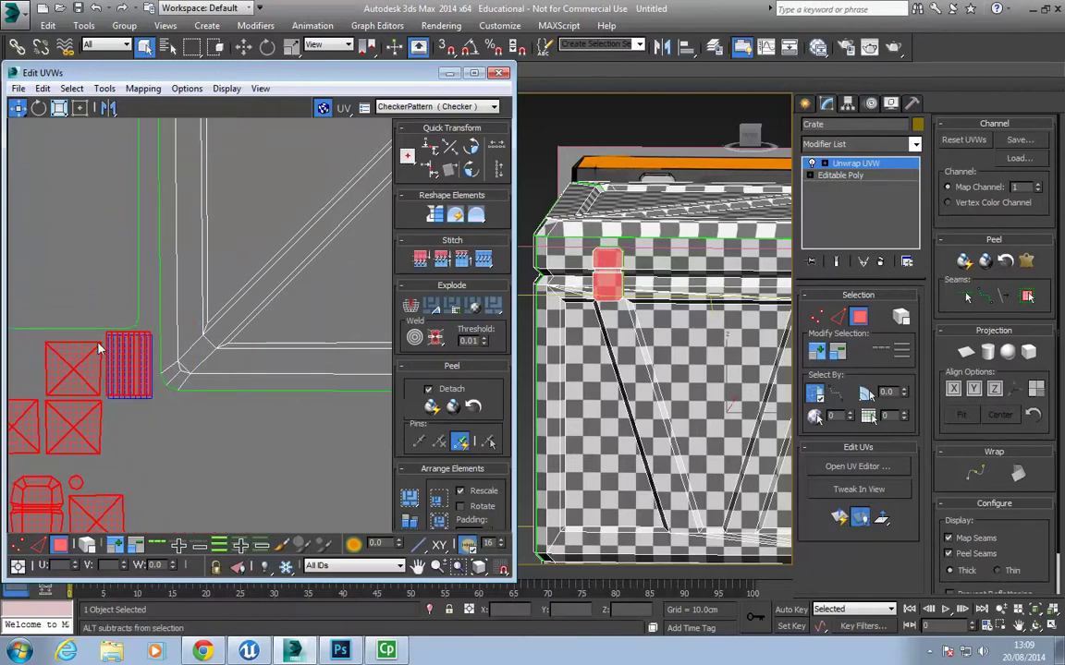
pyautogui.keyDown('alt'); pyautogui.moveTo(83, 381); pyautogui.dragTo(89, 387); pyautogui.keyUp('alt')
pyautogui.keyDown('alt'); pyautogui.click(126, 375); pyautogui.keyUp('alt')
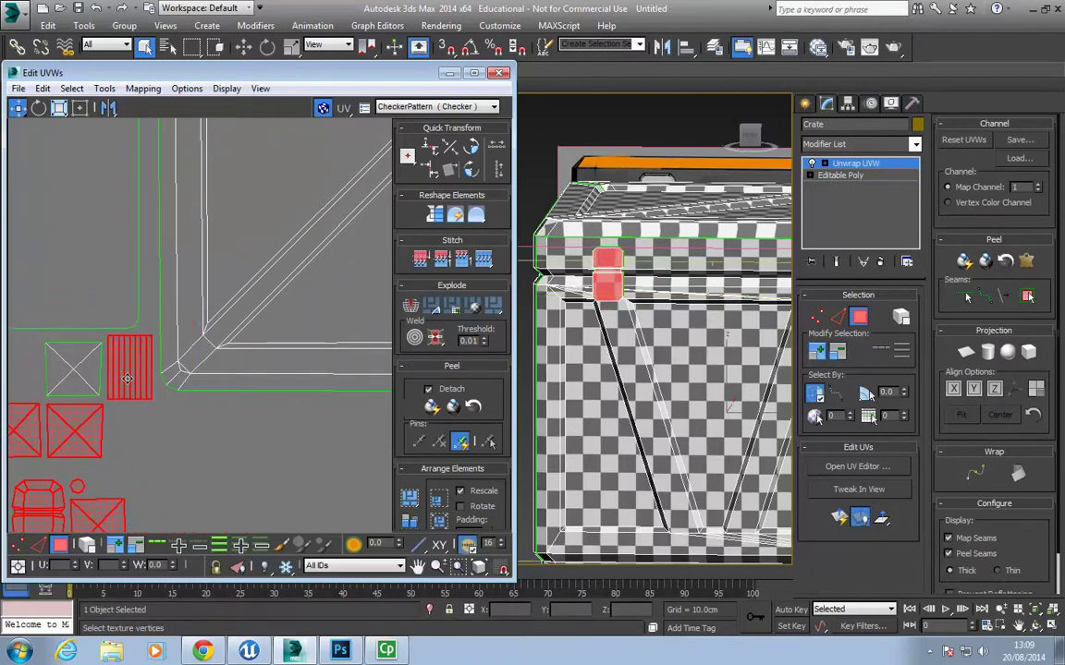
pyautogui.moveTo(76, 375); pyautogui.dragTo(141, 381, button='middle')
pyautogui.moveTo(192, 373); pyautogui.dragTo(81, 374)
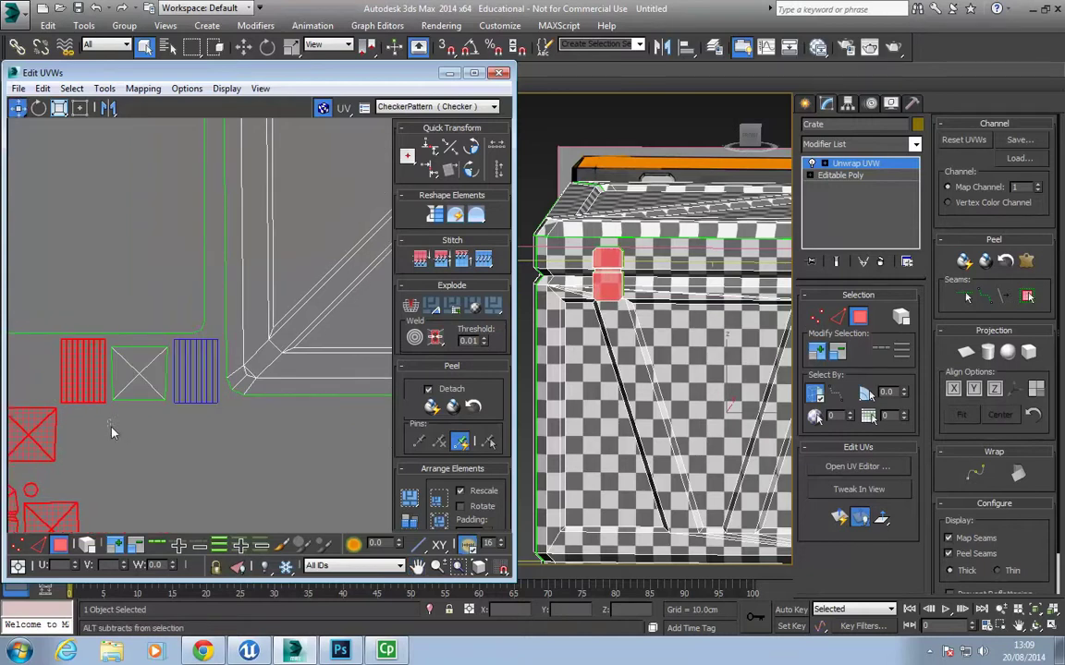
pyautogui.keyDown('alt'); pyautogui.moveTo(63, 335); pyautogui.dragTo(62, 335); pyautogui.keyUp('alt')
# Stack the other crossed-square shells on the one between the striped shells, deselecting each once placed.
pyautogui.moveTo(36, 441); pyautogui.dragTo(112, 407)
pyautogui.moveTo(74, 385); pyautogui.dragTo(135, 386)
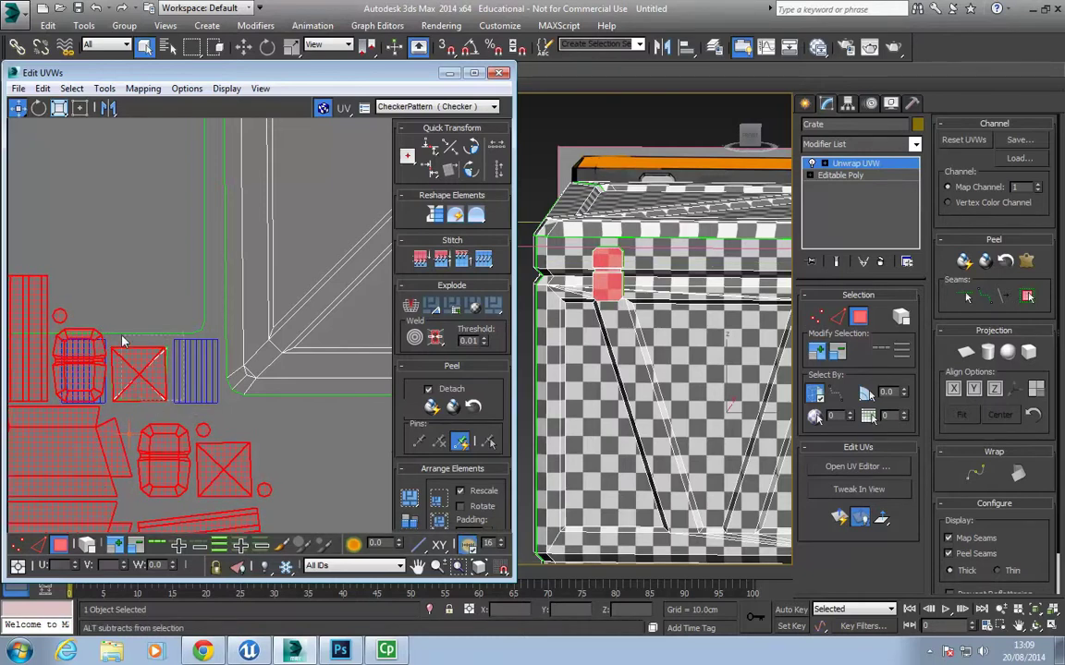
pyautogui.moveTo(211, 456); pyautogui.dragTo(132, 401)
# Move the remaining selected hinge, strip and circle shells up and away from the striped and crossed-square shells.
pyautogui.scroll(-4, 132, 400)
pyautogui.moveTo(48, 403); pyautogui.dragTo(213, 396, button='middle')
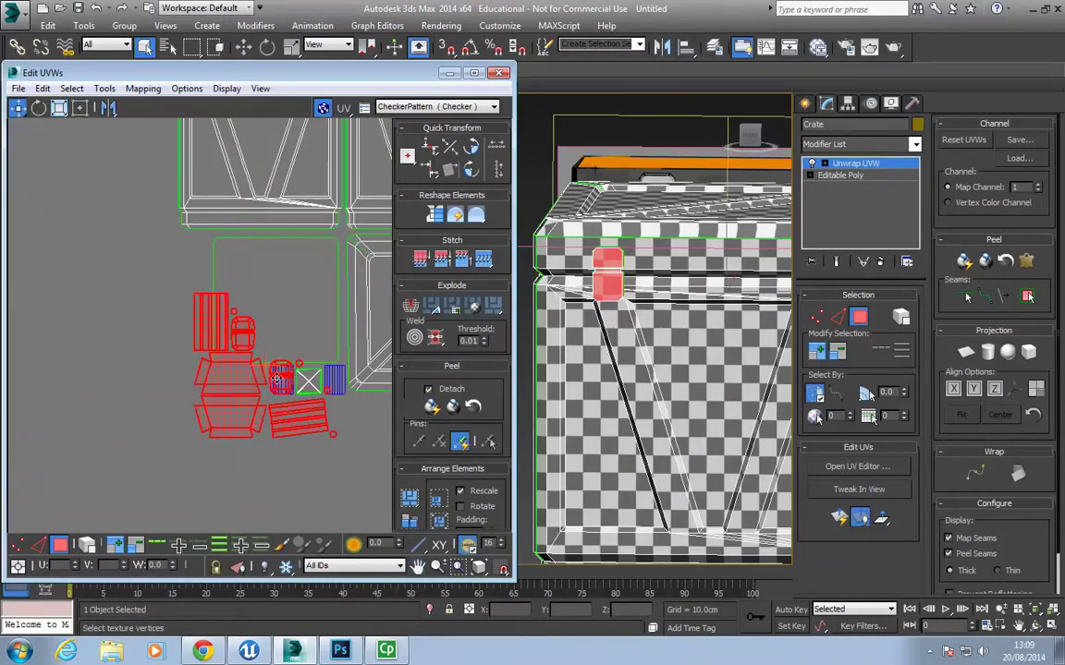
pyautogui.moveTo(277, 379); pyautogui.dragTo(194, 243)
pyautogui.scroll(3, 176, 227)
pyautogui.moveTo(338, 331); pyautogui.dragTo(224, 312, button='middle')
pyautogui.scroll(-2, 223, 312)
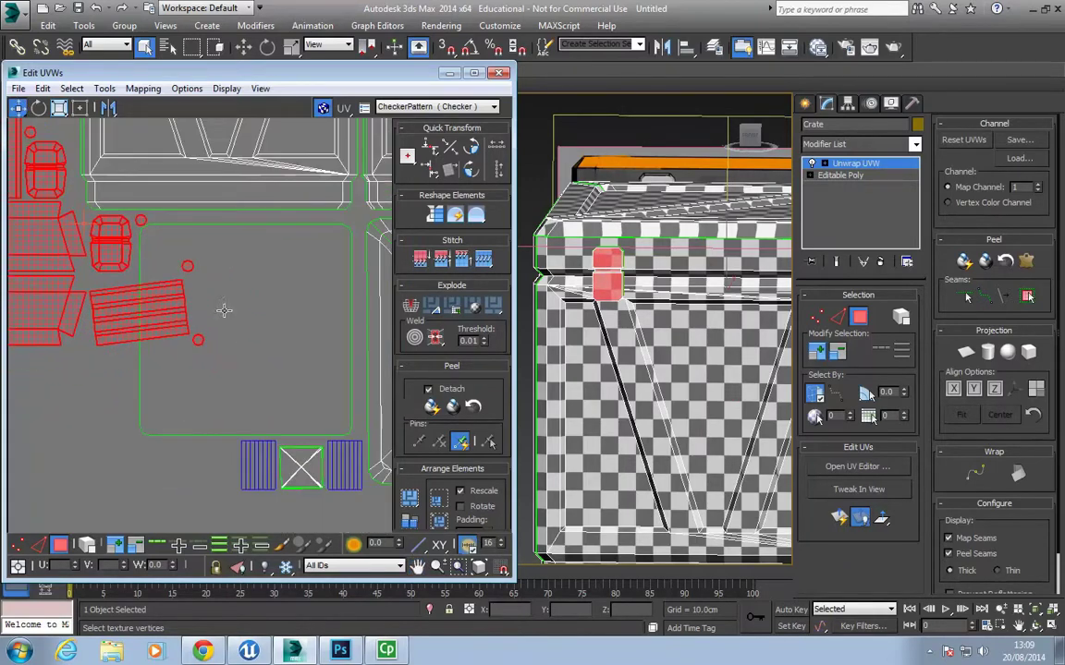
# Nudge the underside shell up toward the side shell together with the selected small shells, and deselect the underside shell.
pyautogui.keyDown('ctrl'); pyautogui.click(271, 324); pyautogui.keyUp('ctrl')
pyautogui.moveTo(272, 324); pyautogui.dragTo(280, 314)
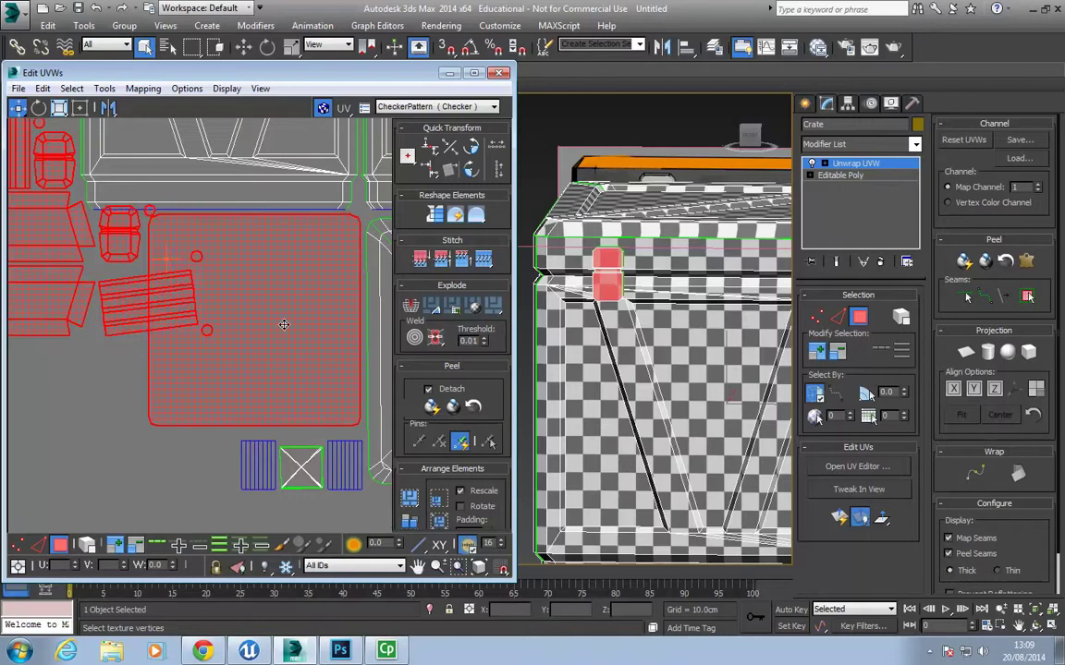
pyautogui.keyDown('alt'); pyautogui.click(314, 223); pyautogui.keyUp('alt')
# Line up the circle shells in a row just above the crossed-square shell, deselecting each once placed.
pyautogui.moveTo(118, 239); pyautogui.dragTo(228, 415)
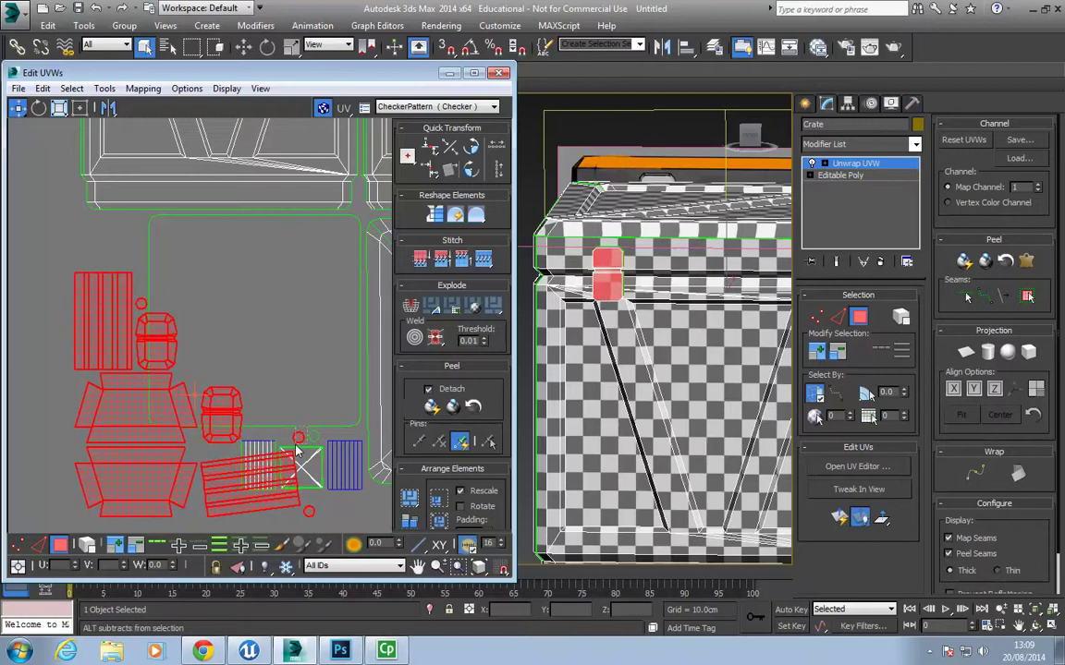
pyautogui.keyDown('alt'); pyautogui.moveTo(296, 447); pyautogui.dragTo(294, 449); pyautogui.keyUp('alt')
pyautogui.moveTo(309, 511); pyautogui.dragTo(283, 438)
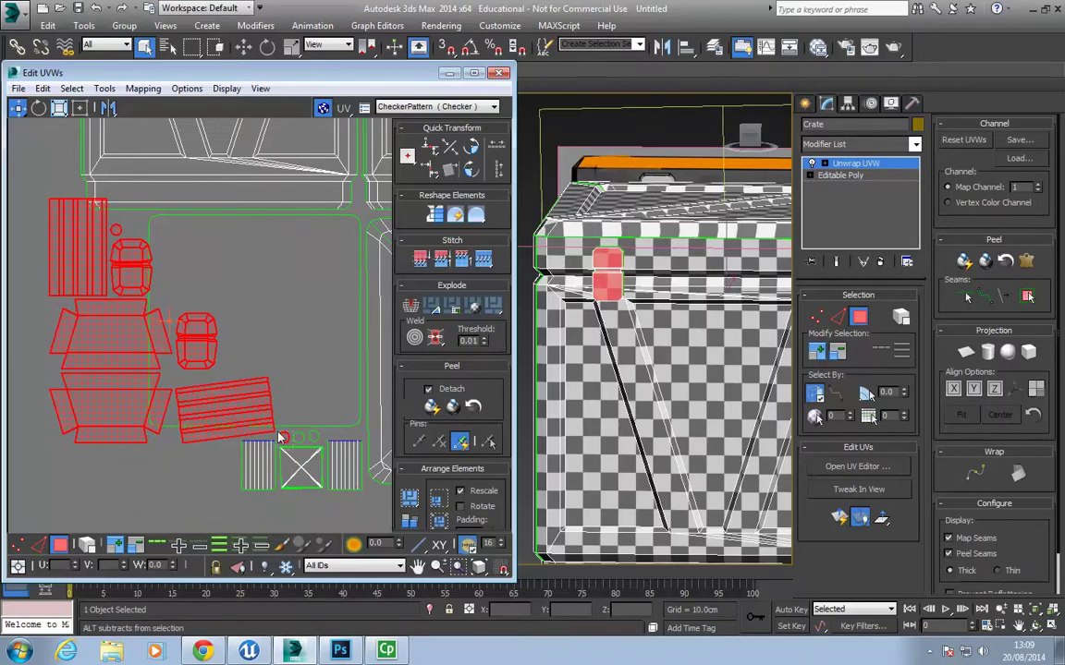
pyautogui.moveTo(114, 232); pyautogui.dragTo(314, 445)
# Place the long striped shell upright against the upper left edge of the underside shell and deselect it.
pyautogui.scroll(3, 339, 439)
pyautogui.scroll(-3, 315, 444)
pyautogui.moveTo(307, 499); pyautogui.dragTo(65, 238)
pyautogui.moveTo(63, 236); pyautogui.dragTo(159, 346, button='middle')
pyautogui.moveTo(129, 307); pyautogui.dragTo(150, 323)
pyautogui.keyDown('alt'); pyautogui.moveTo(78, 238); pyautogui.dragTo(185, 282); pyautogui.keyUp('alt')
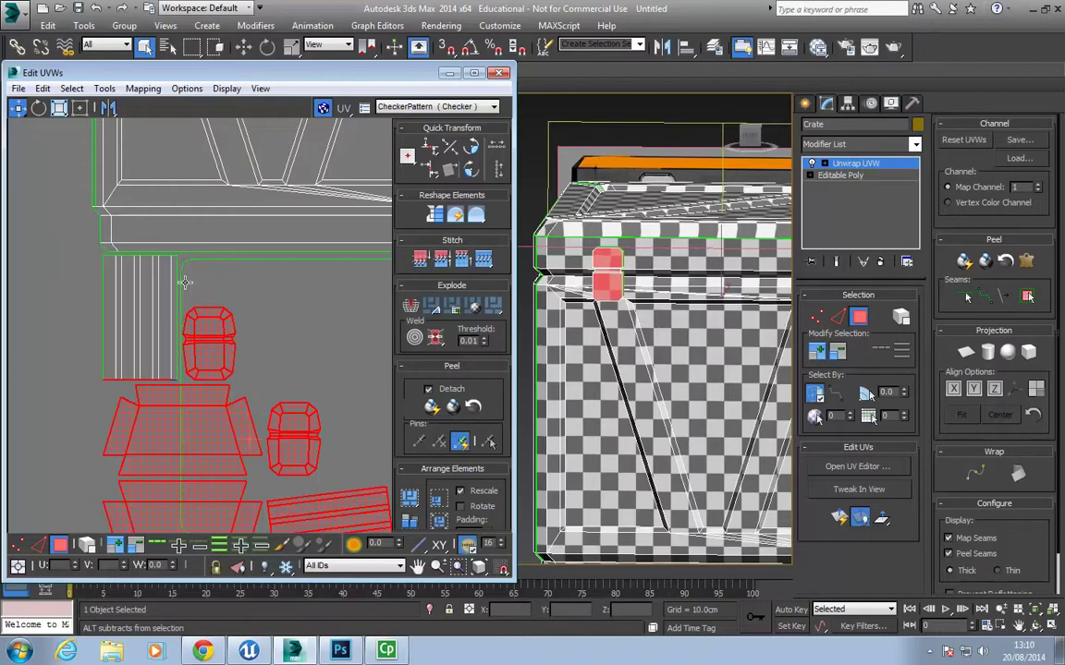
# Rotate the remaining selected shells a quarter turn with angle snap and place one trapezoid shell below the long striped shell.
pyautogui.moveTo(199, 476); pyautogui.dragTo(199, 374, button='middle')
pyautogui.click(38, 107)
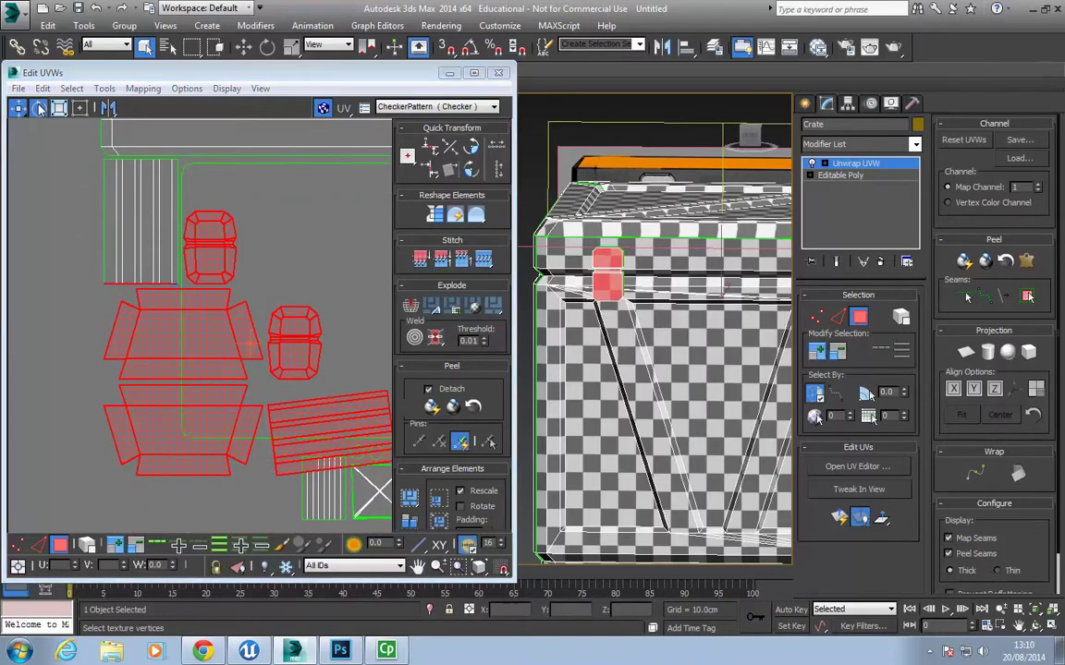
pyautogui.moveTo(233, 314); pyautogui.dragTo(251, 354)
pyautogui.hotkey('ctrl', 'z')
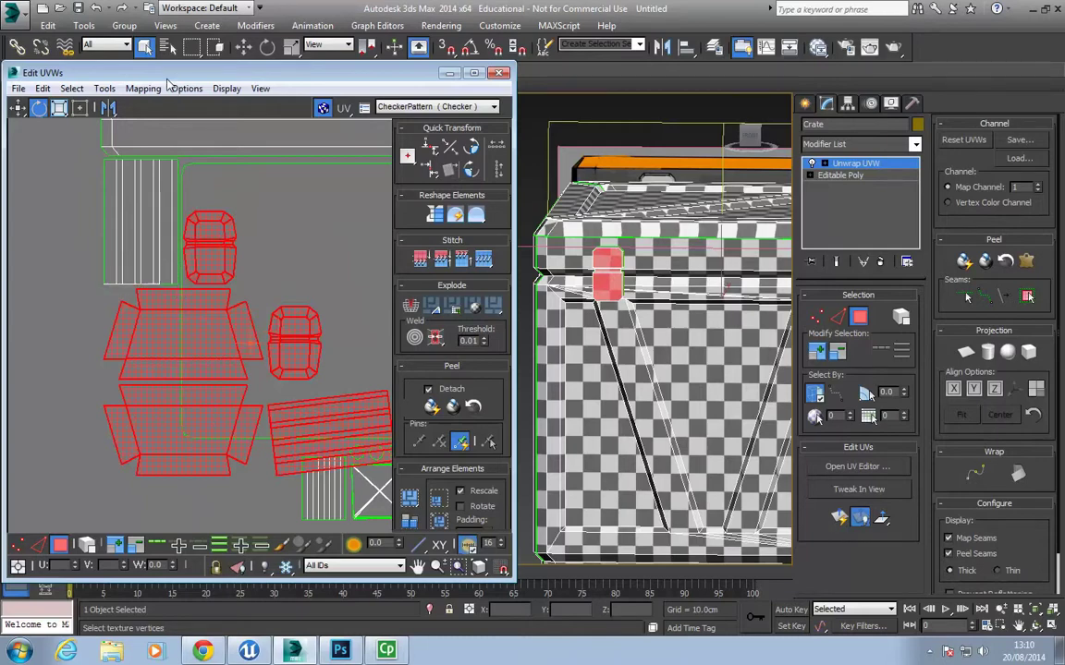
pyautogui.moveTo(239, 193); pyautogui.dragTo(251, 350)
pyautogui.press('w')
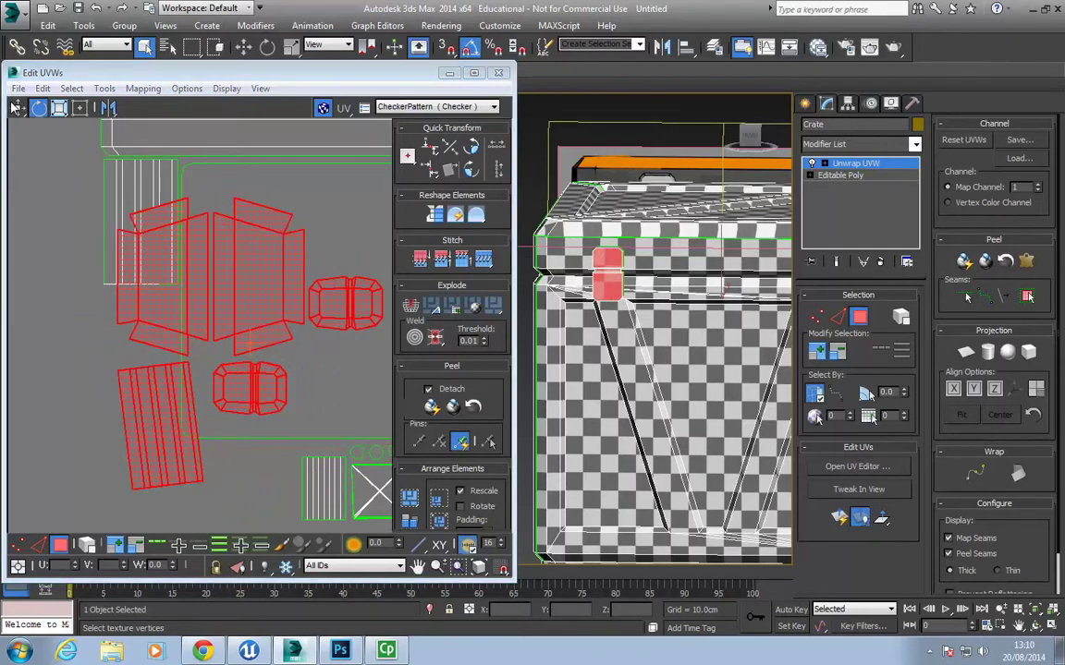
pyautogui.moveTo(163, 279); pyautogui.dragTo(134, 372)
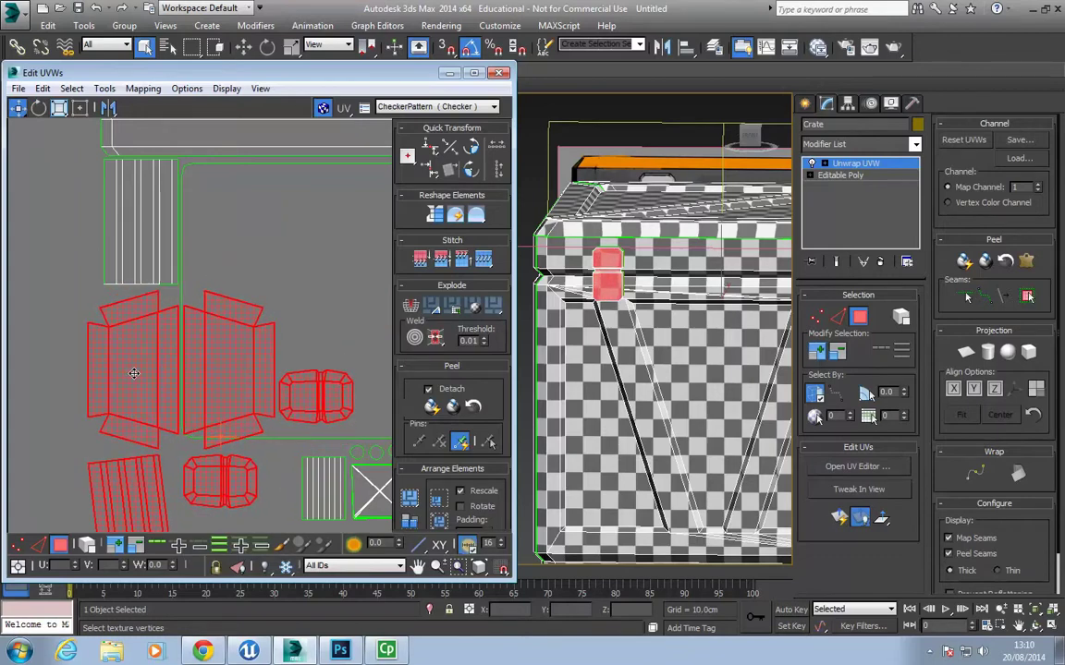
# Mirror the remaining selected shells horizontally and stack the second trapezoid shell on the first, deselecting it once placed.
pyautogui.rightClick(204, 390)
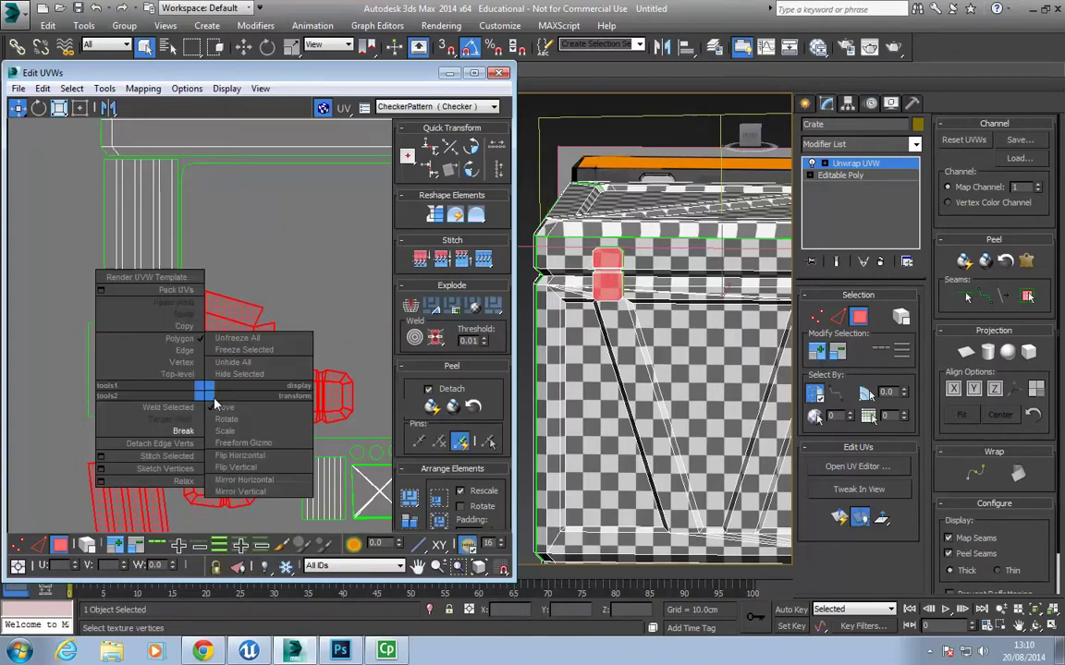
pyautogui.click(239, 481)
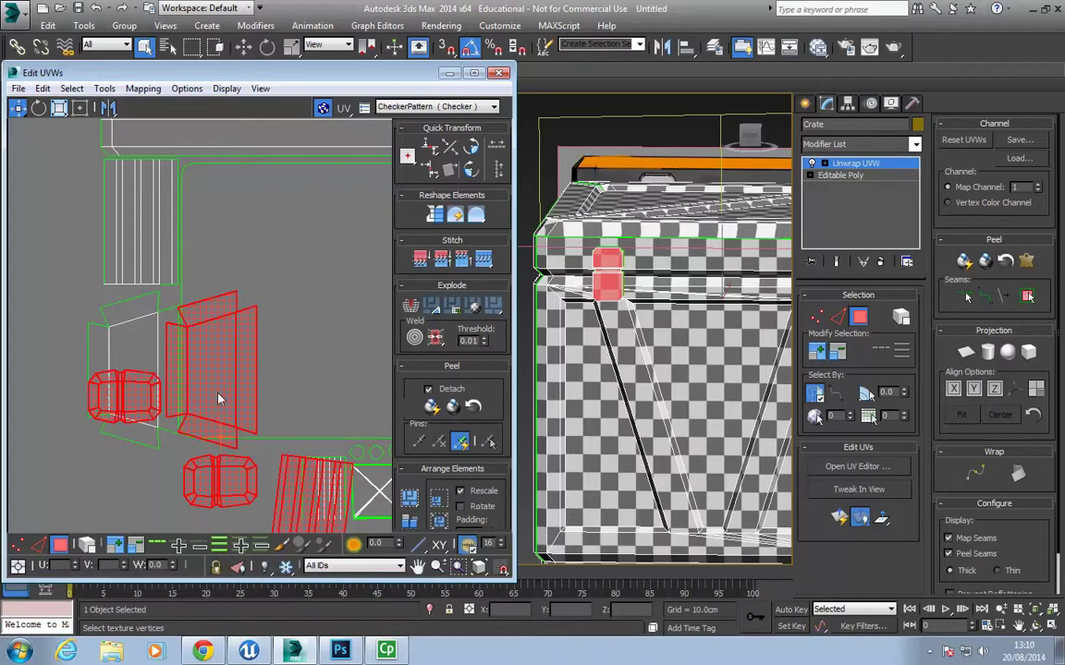
pyautogui.moveTo(219, 400); pyautogui.dragTo(143, 397)
pyautogui.keyDown('alt'); pyautogui.moveTo(124, 346); pyautogui.dragTo(171, 442); pyautogui.keyUp('alt')
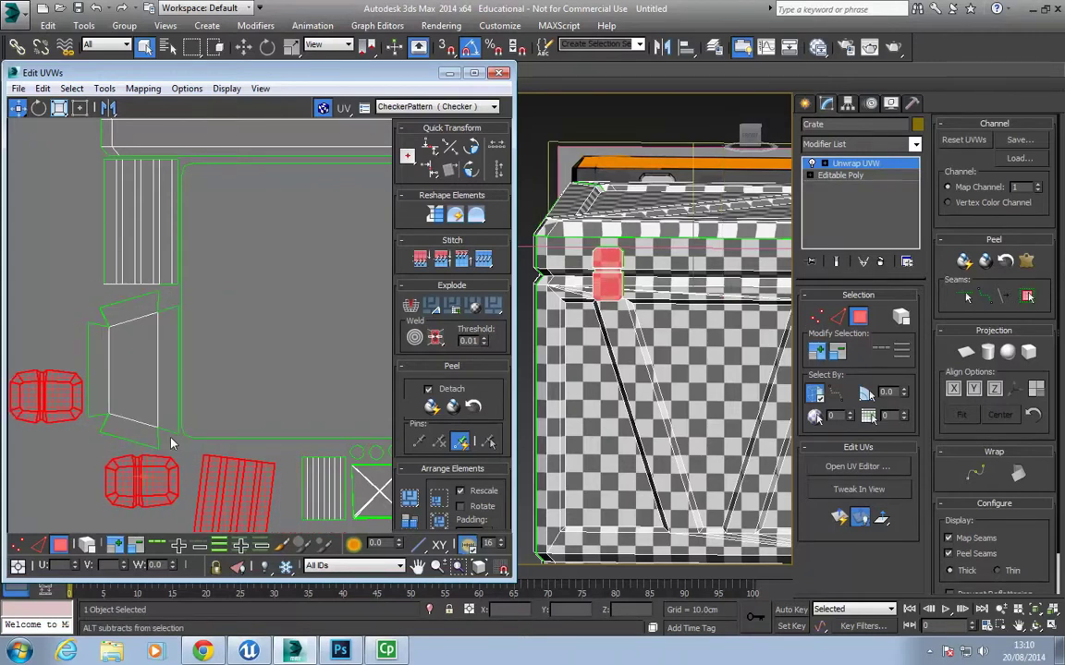
# Rotate the remaining shells until the striped one lies nearly horizontal, and place it beneath the underside shell beside the short striped shell.
pyautogui.scroll(-2, 171, 442)
pyautogui.moveTo(171, 442); pyautogui.dragTo(97, 409, button='middle')
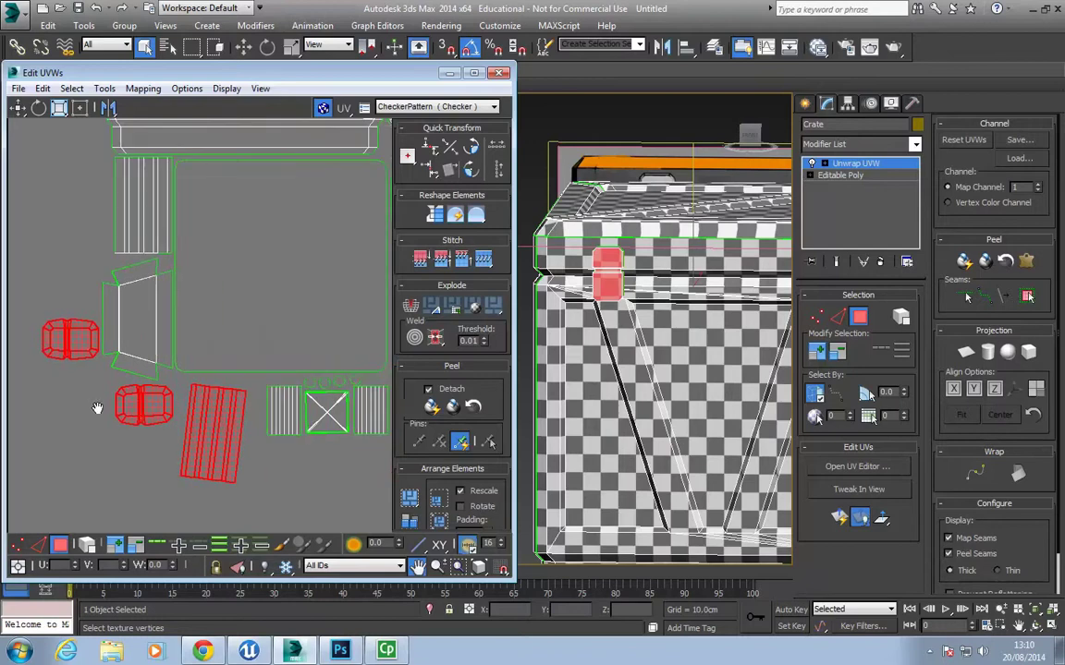
pyautogui.click(39, 107)
pyautogui.moveTo(89, 349); pyautogui.dragTo(145, 408)
pyautogui.click(17, 107)
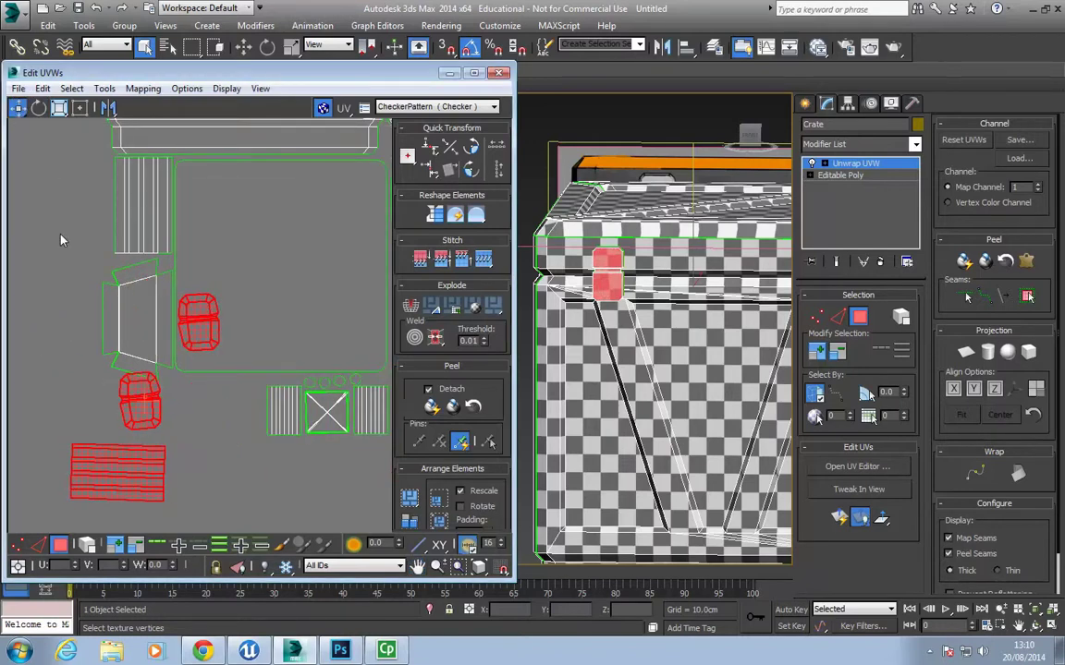
pyautogui.moveTo(118, 485); pyautogui.dragTo(212, 428)
pyautogui.scroll(5, 208, 442)
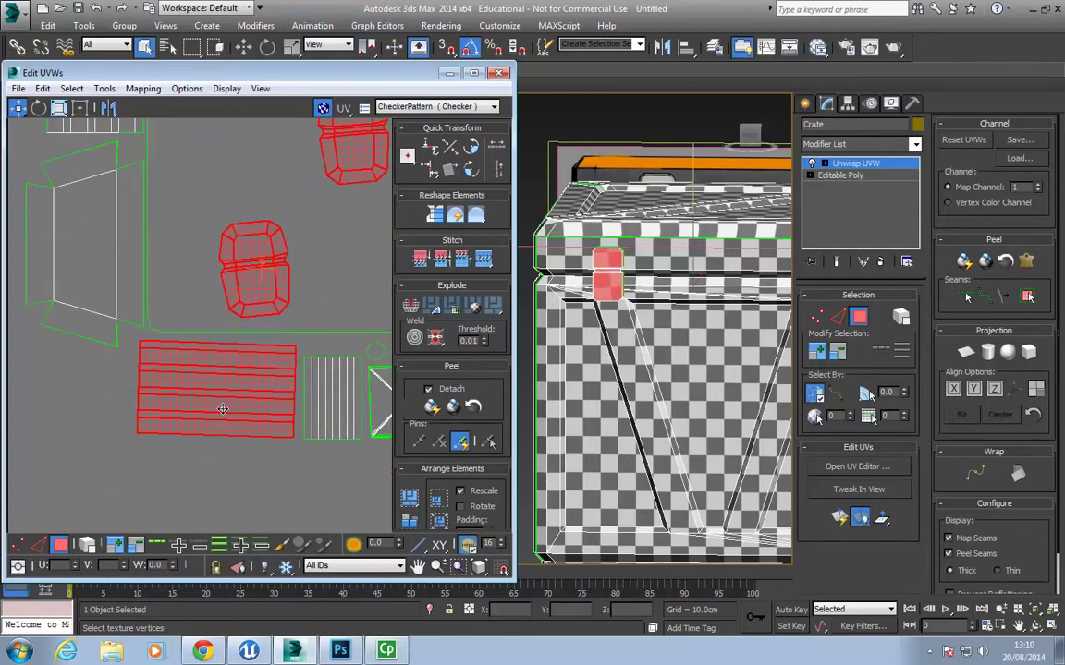
pyautogui.keyDown('alt'); pyautogui.moveTo(149, 359); pyautogui.dragTo(138, 344); pyautogui.keyUp('alt')
# Rotate the two remaining selected hinge shells so that they stand upright.
pyautogui.moveTo(227, 269); pyautogui.dragTo(75, 396)
pyautogui.click(38, 108)
pyautogui.moveTo(75, 396); pyautogui.dragTo(444, 374, button='middle')
pyautogui.moveTo(275, 398); pyautogui.dragTo(131, 373, button='middle')
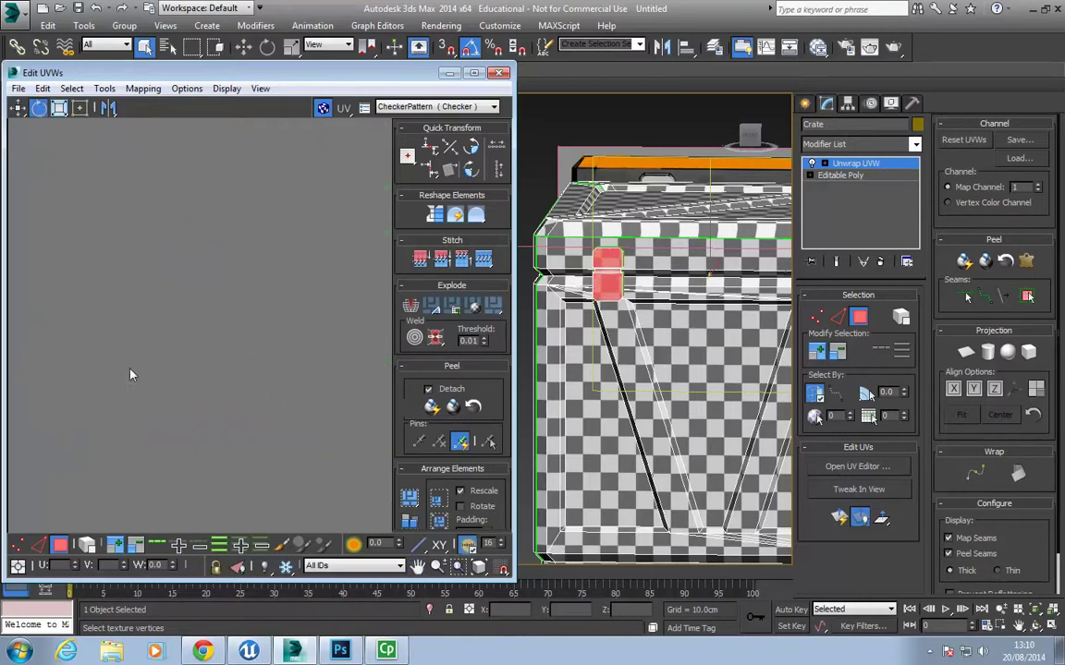
pyautogui.scroll(-8, 131, 373)
pyautogui.moveTo(332, 399); pyautogui.dragTo(235, 392, button='middle')
pyautogui.scroll(5, 245, 374)
pyautogui.scroll(5, 229, 321)
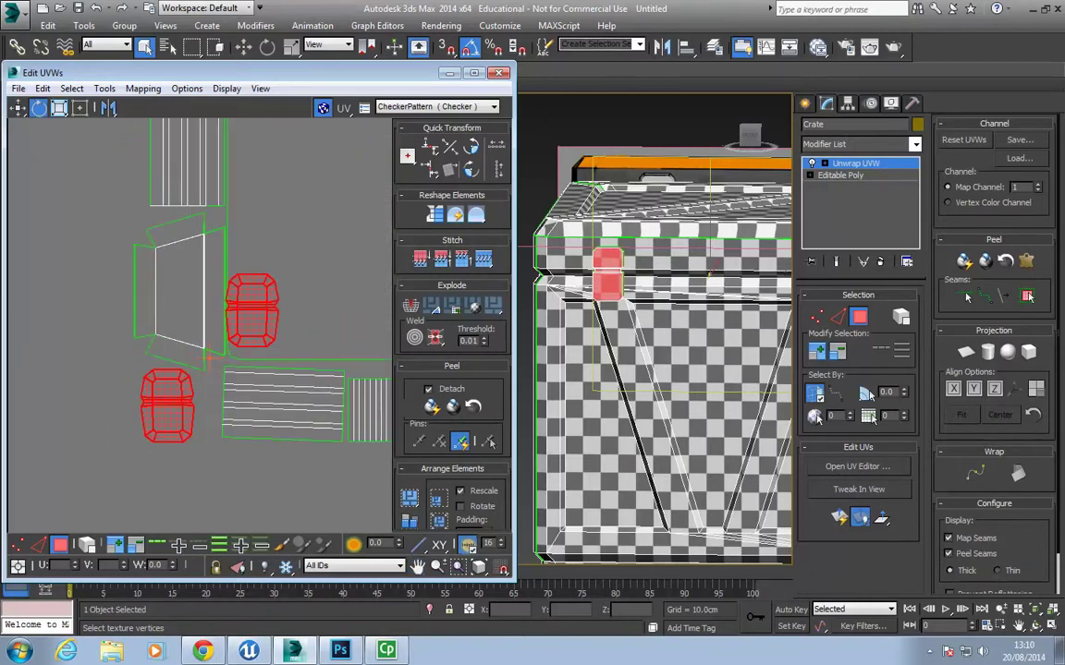
# Place the two hinge shells side by side at the end of the horizontal striped shell, below the trapezoid shells.
pyautogui.moveTo(164, 404); pyautogui.dragTo(148, 404)
pyautogui.keyDown('alt'); pyautogui.click(152, 408); pyautogui.keyUp('alt')
pyautogui.moveTo(237, 308); pyautogui.dragTo(208, 407)
pyautogui.moveTo(208, 406); pyautogui.dragTo(201, 480, button='middle')
pyautogui.scroll(-10, 202, 481)
pyautogui.moveTo(277, 470); pyautogui.dragTo(65, 434, button='middle')
pyautogui.moveTo(296, 443); pyautogui.dragTo(42, 380, button='middle')
pyautogui.moveTo(361, 412); pyautogui.dragTo(181, 371, button='middle')
pyautogui.scroll(9, 224, 407)
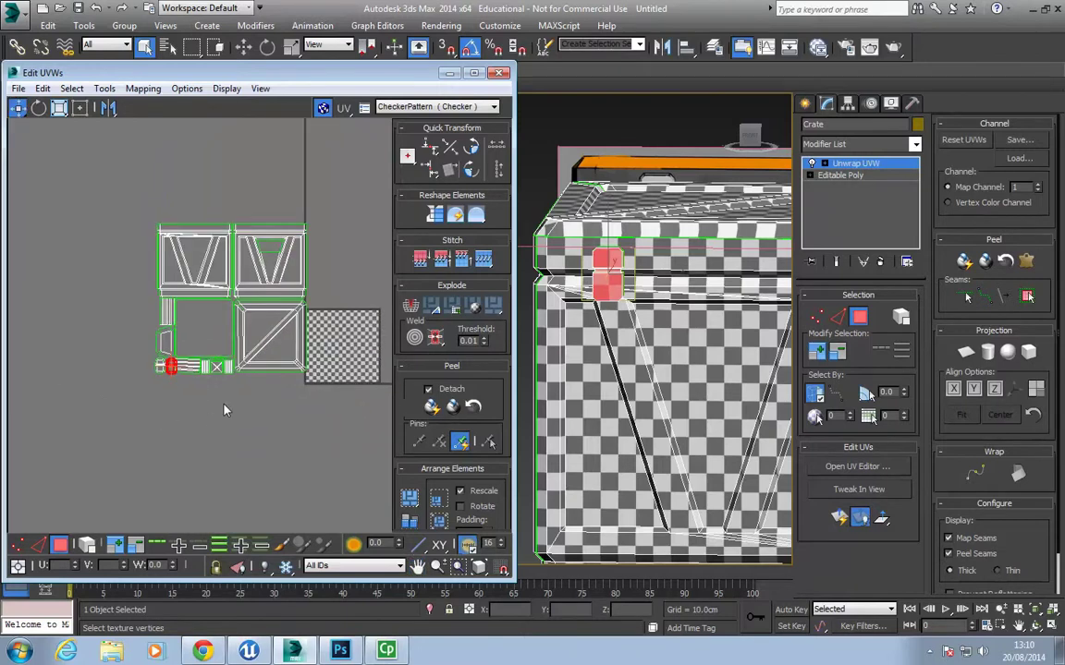
pyautogui.moveTo(229, 407)
pyautogui.mouseDown(button='middle')
pyautogui.moveTo(162, 405)
pyautogui.moveTo(213, 404)
pyautogui.mouseUp(button='middle')
pyautogui.scroll(4, 136, 412)
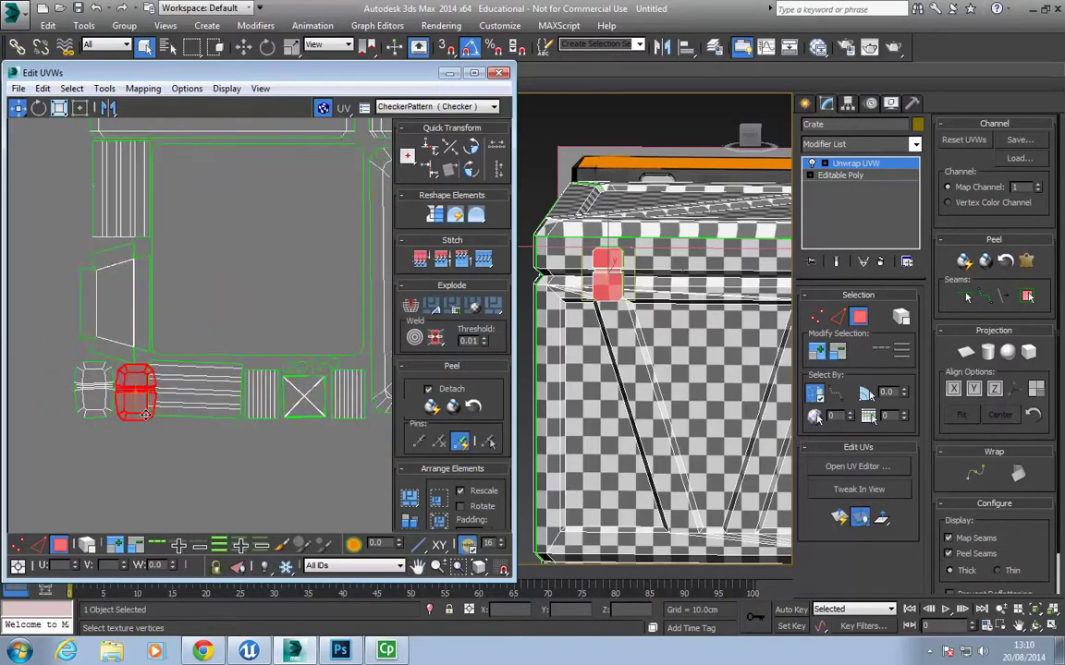
# Move the inner hinge shell out of the way, then rotate the horizontal striped shell slightly and shrink it from its outer corner.
pyautogui.moveTo(126, 386); pyautogui.dragTo(112, 486)
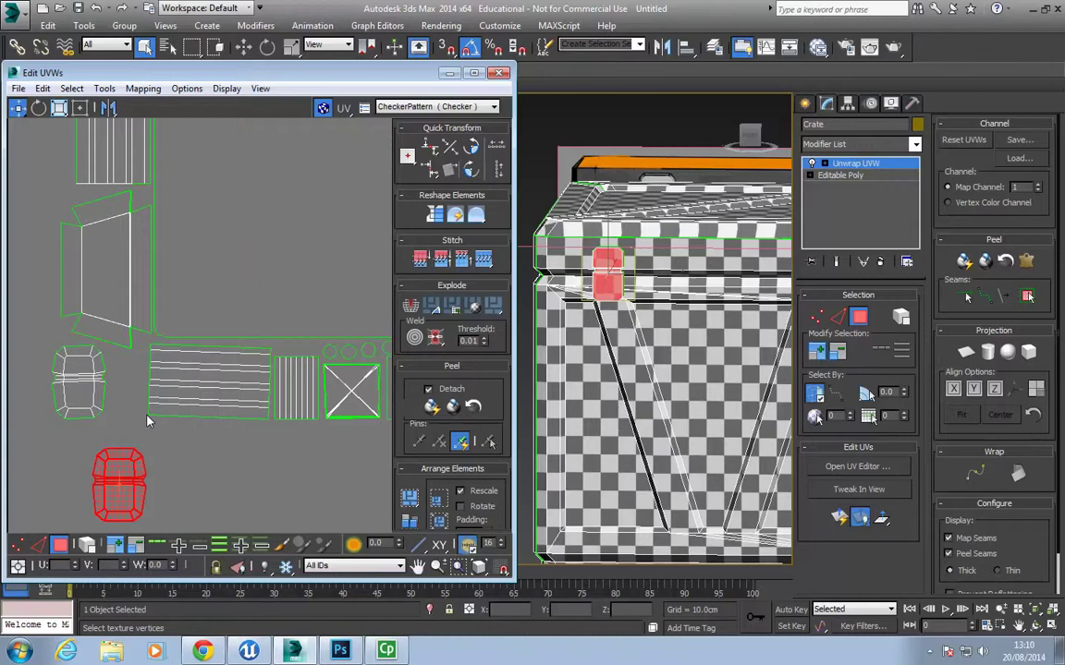
pyautogui.click(226, 347)
pyautogui.click(39, 107)
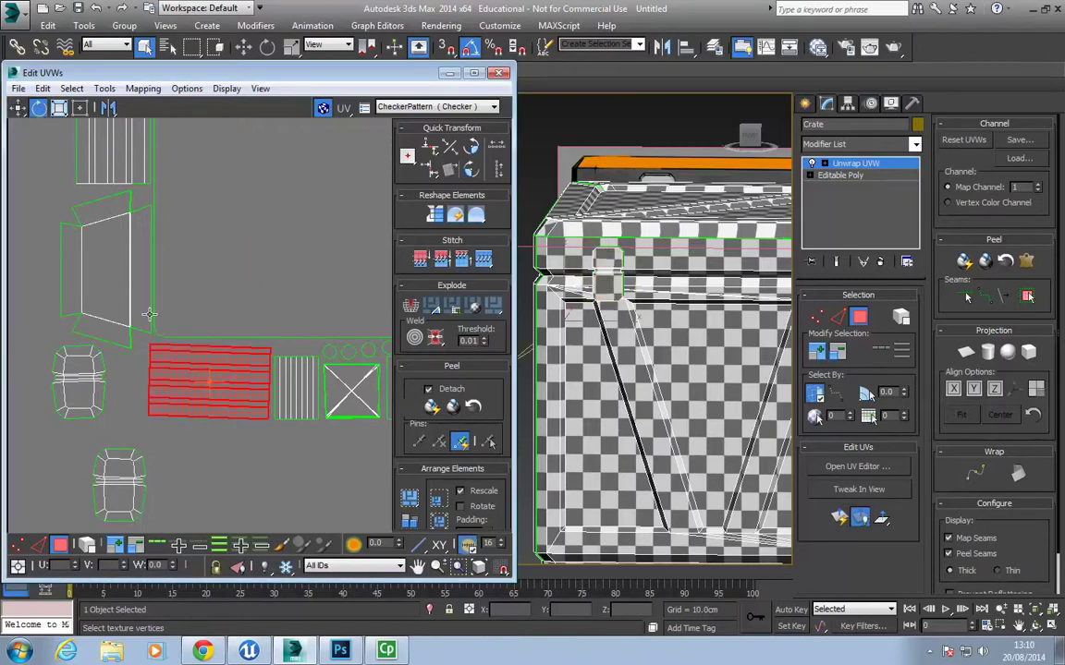
pyautogui.moveTo(219, 387); pyautogui.dragTo(219, 387)
pyautogui.click(470, 48)
pyautogui.click(80, 107)
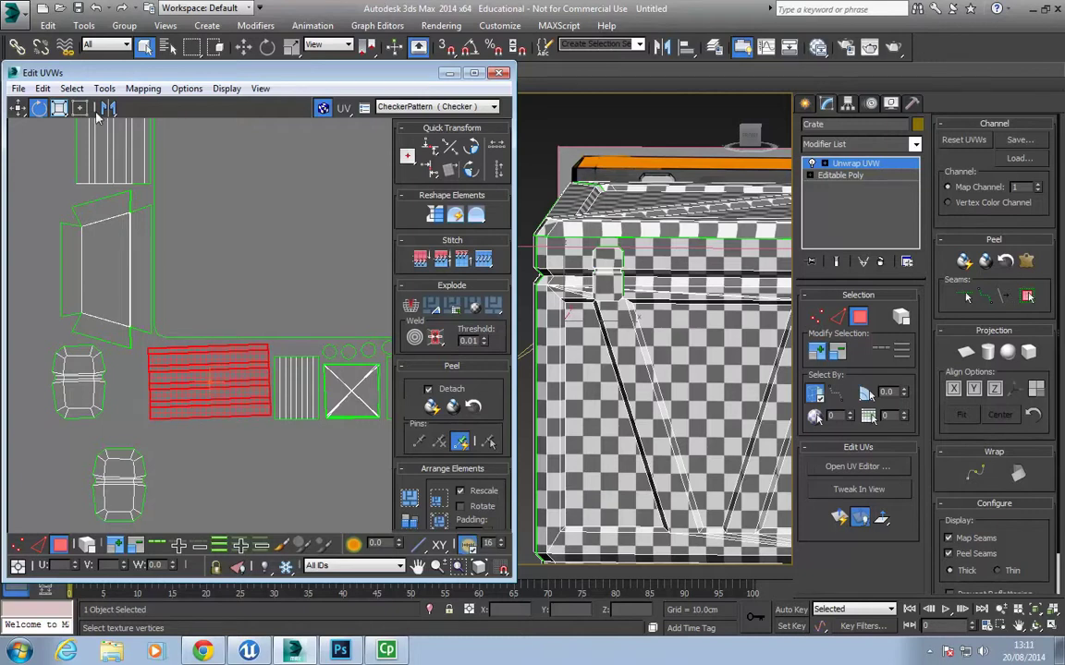
pyautogui.moveTo(149, 345); pyautogui.dragTo(166, 353)
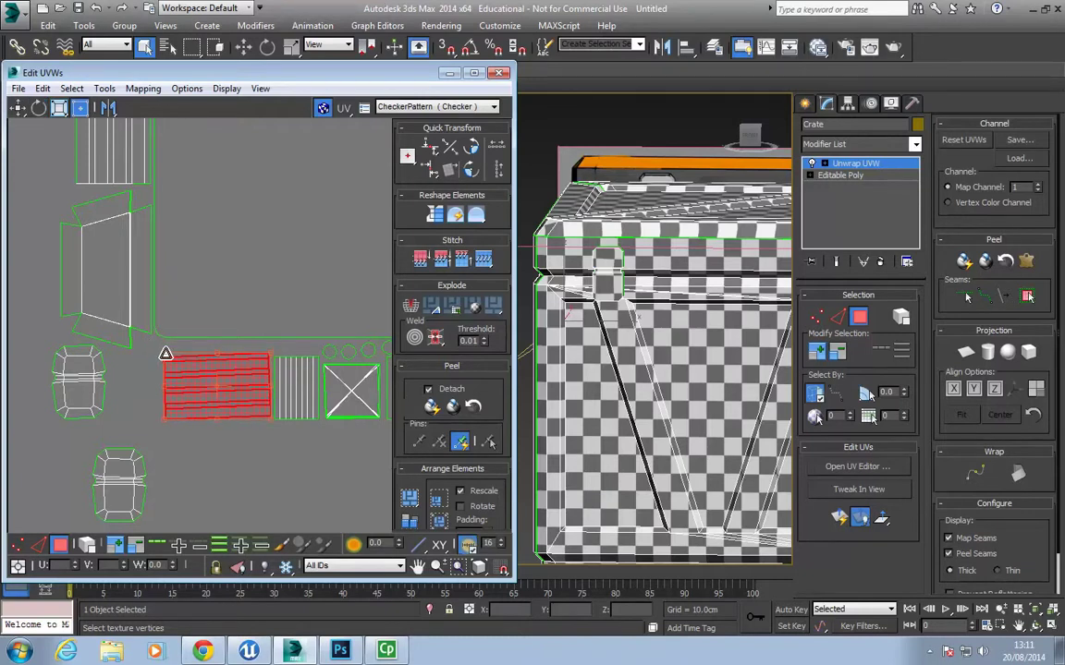
# Shrink the upright long striped shell slightly from its lower corner and move the stacked trapezoid shells up beneath it.
pyautogui.moveTo(129, 225); pyautogui.dragTo(155, 389, button='middle')
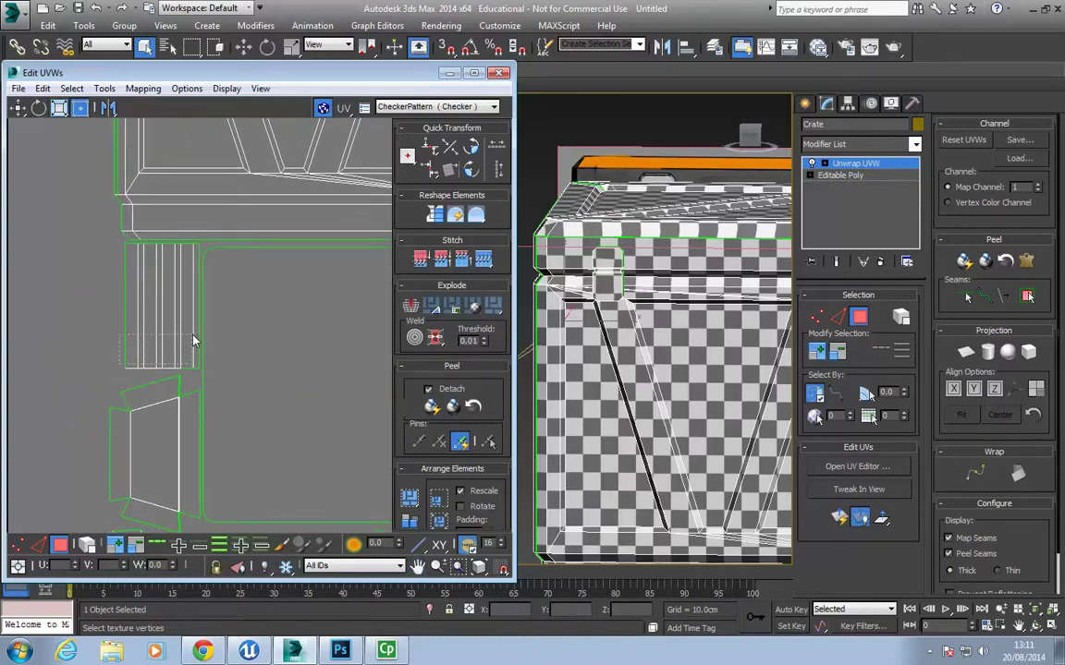
pyautogui.moveTo(193, 336); pyautogui.dragTo(193, 335)
pyautogui.moveTo(125, 368); pyautogui.dragTo(131, 358)
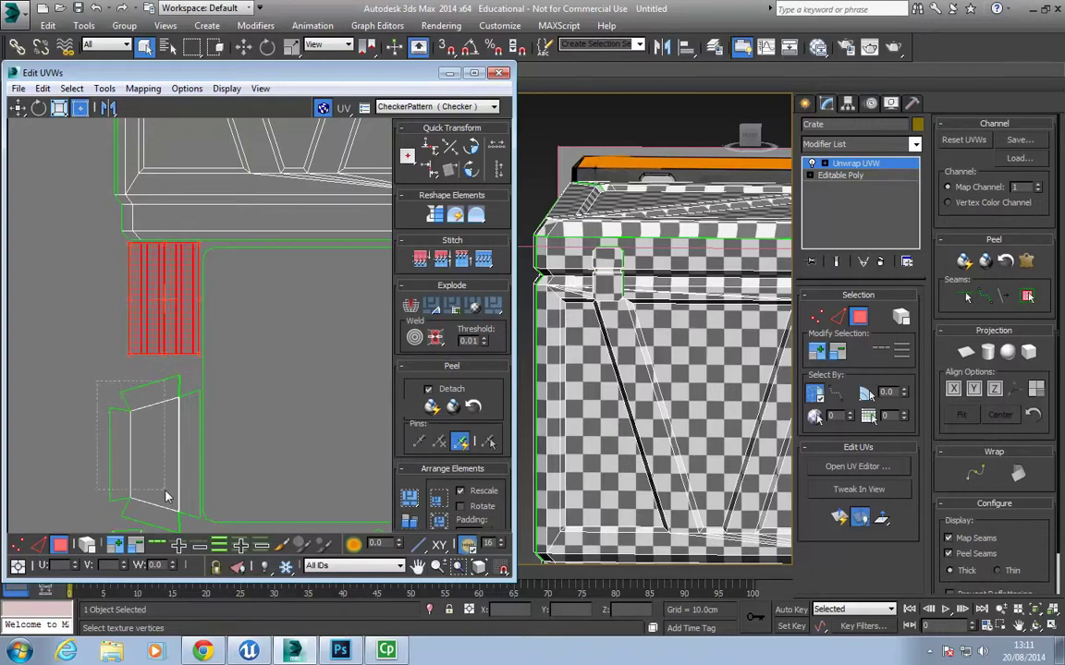
pyautogui.moveTo(164, 491); pyautogui.dragTo(180, 515)
pyautogui.moveTo(166, 503); pyautogui.dragTo(164, 487)
pyautogui.moveTo(164, 488); pyautogui.dragTo(158, 368, button='middle')
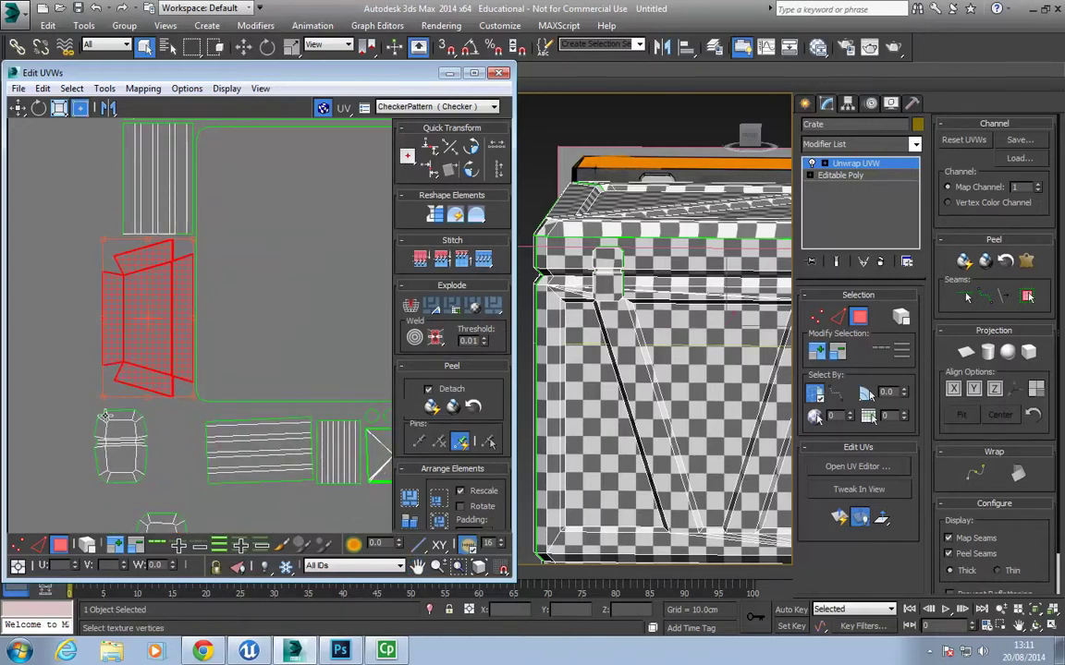
# Move both hinge shells back side by side against the free end of the shortened horizontal striped shell.
pyautogui.moveTo(156, 495); pyautogui.dragTo(156, 495)
pyautogui.moveTo(121, 451); pyautogui.dragTo(177, 451)
pyautogui.moveTo(130, 492); pyautogui.dragTo(136, 393, button='middle')
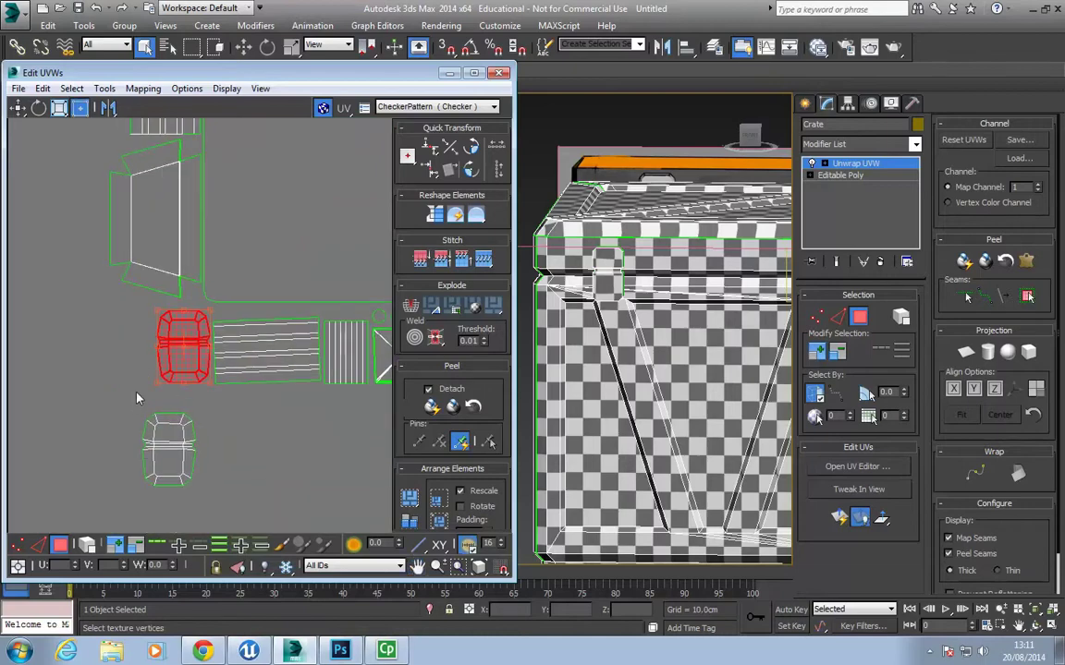
pyautogui.moveTo(207, 497); pyautogui.dragTo(207, 496)
pyautogui.moveTo(164, 460); pyautogui.dragTo(122, 356)
pyautogui.scroll(-4, 122, 356)
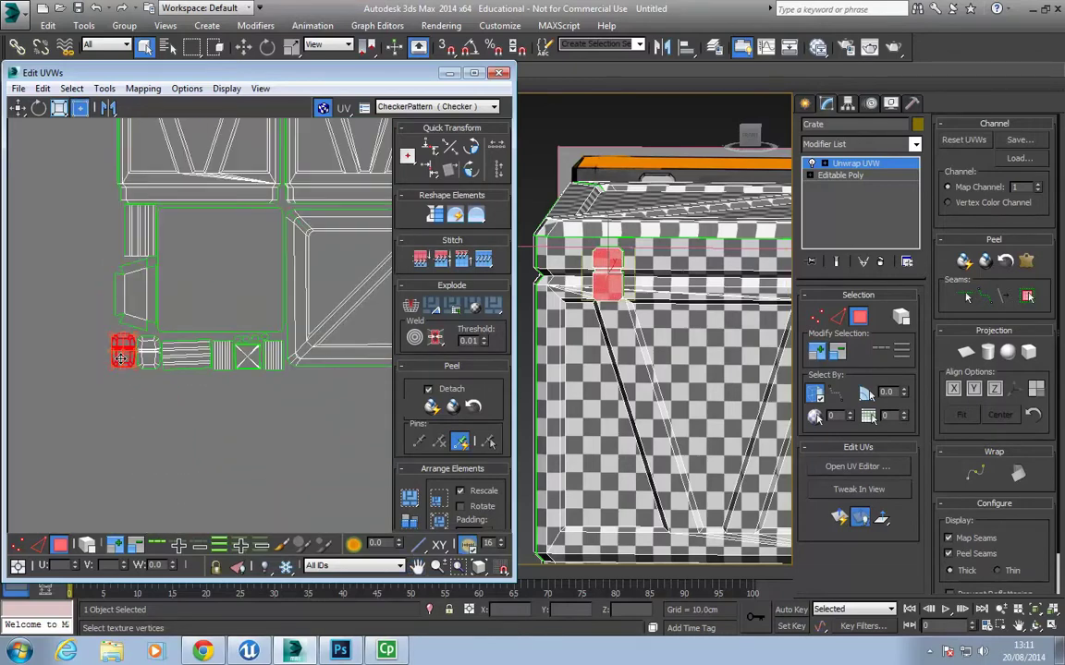
# Select all the shells and move the layout so its lower right corner meets that of the UV square.
pyautogui.click(174, 390)
pyautogui.scroll(-4, 176, 391)
pyautogui.moveTo(102, 233); pyautogui.dragTo(268, 394)
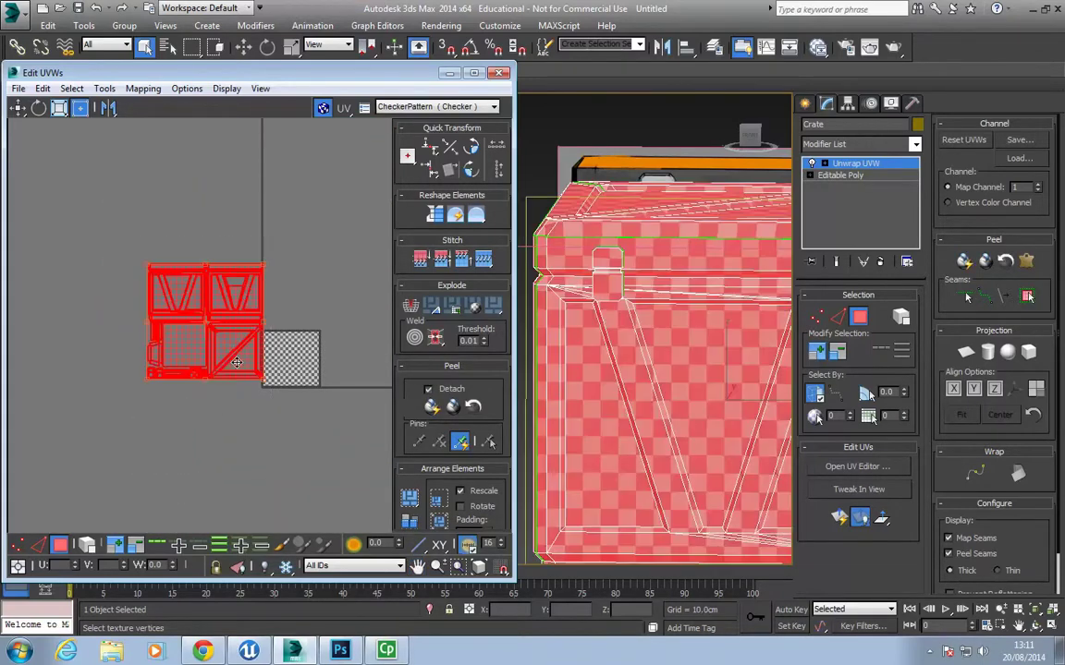
pyautogui.moveTo(235, 353); pyautogui.dragTo(286, 367)
pyautogui.scroll(6, 168, 253)
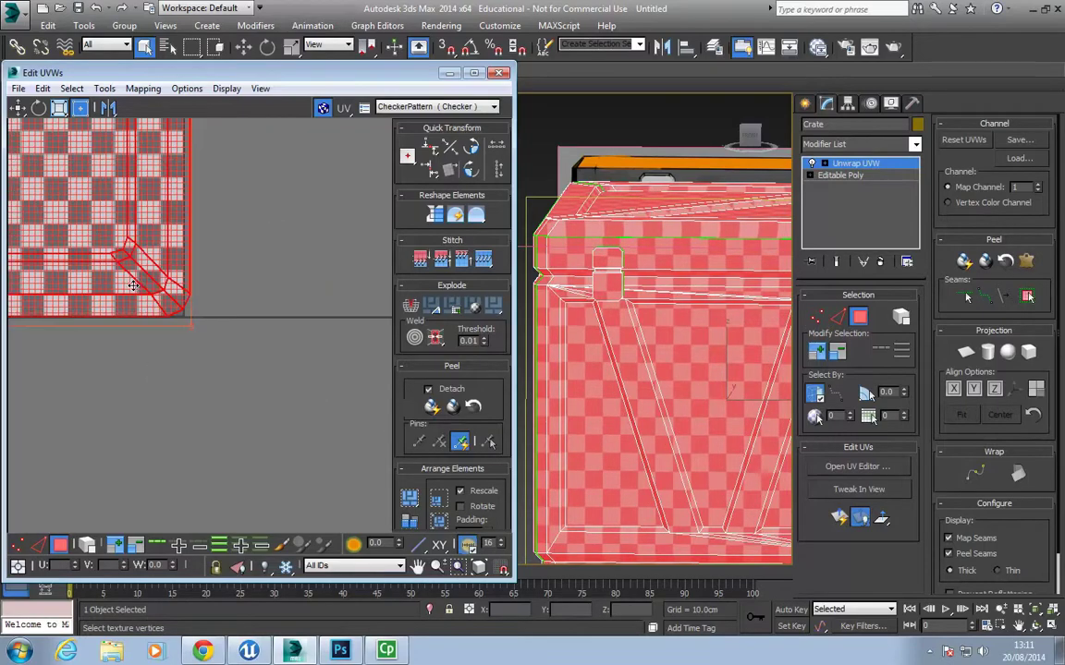
pyautogui.scroll(-6, 125, 277)
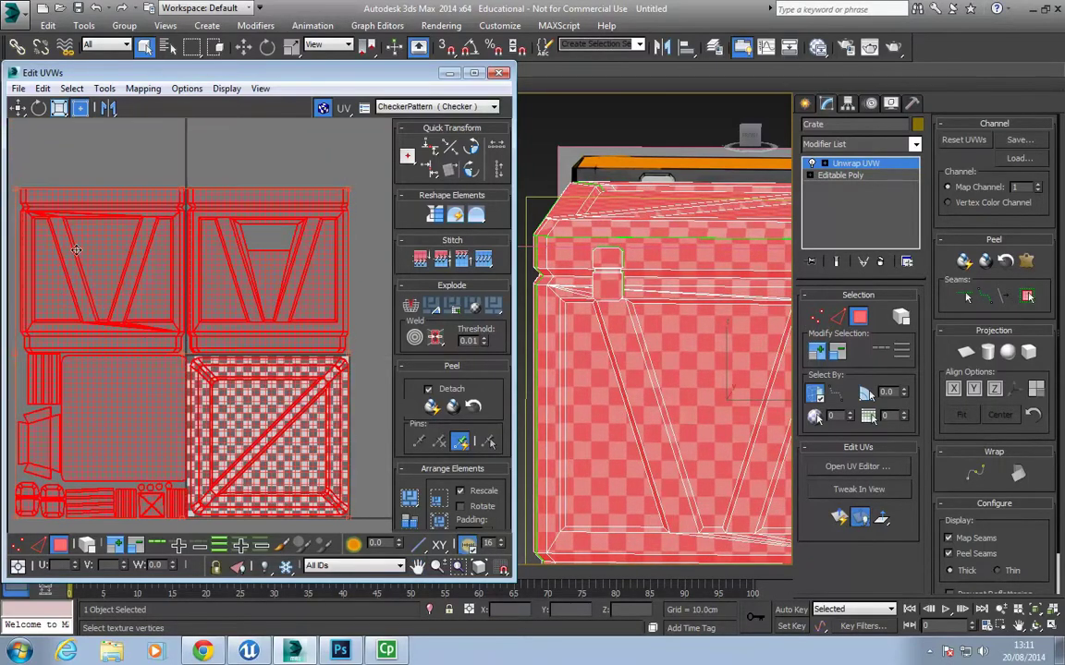
# Scale the whole layout down from its upper left corner to fit the UV square.
pyautogui.moveTo(15, 185); pyautogui.dragTo(188, 355)
pyautogui.scroll(3, 189, 361)
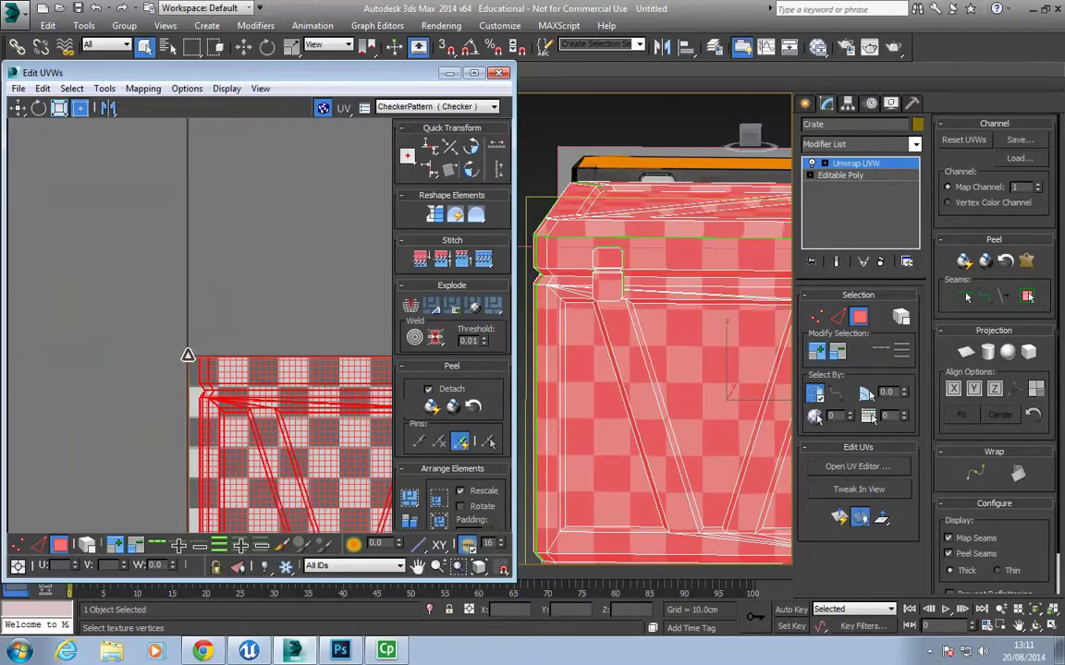
pyautogui.scroll(-5, 171, 340)
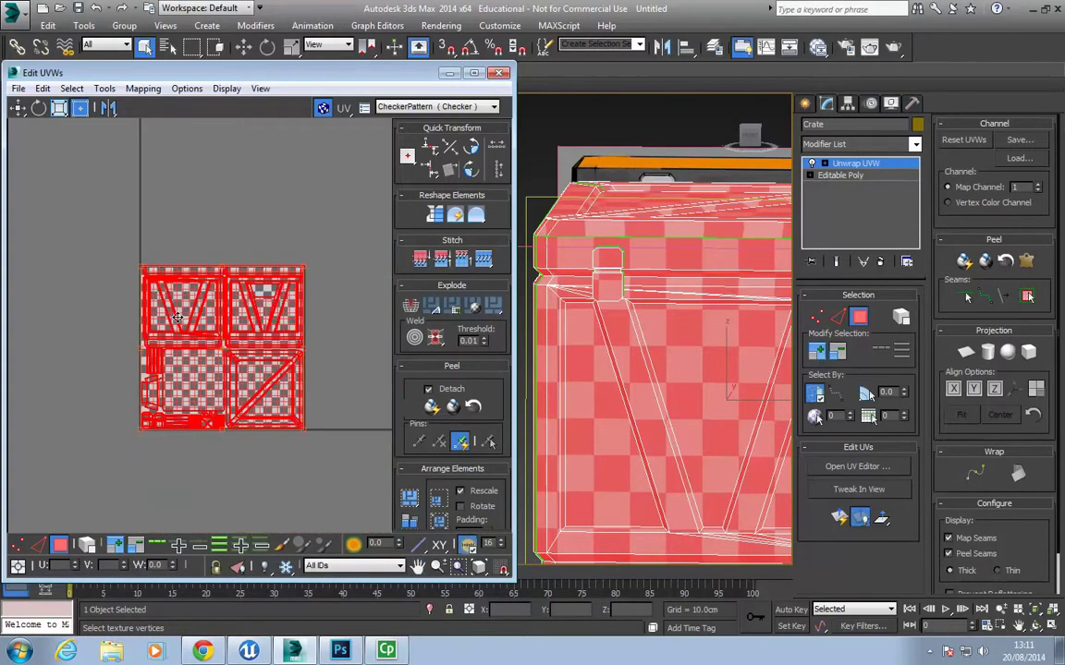